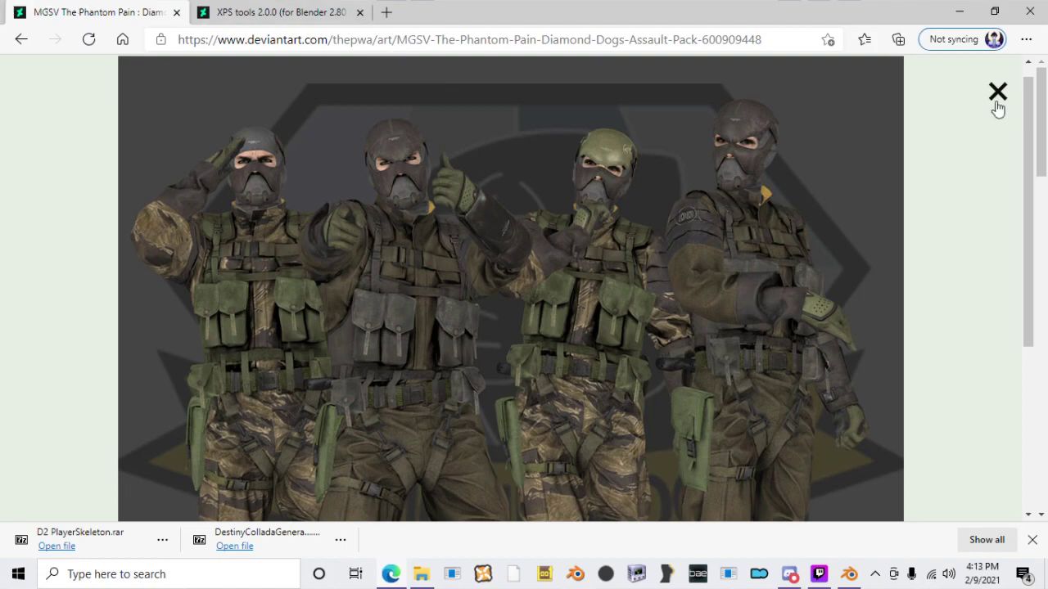
# Step: Close the enlarged artwork and review the description and download link of the MGSV Diamond Dogs Assault Pack
pyautogui.click(961, 120)
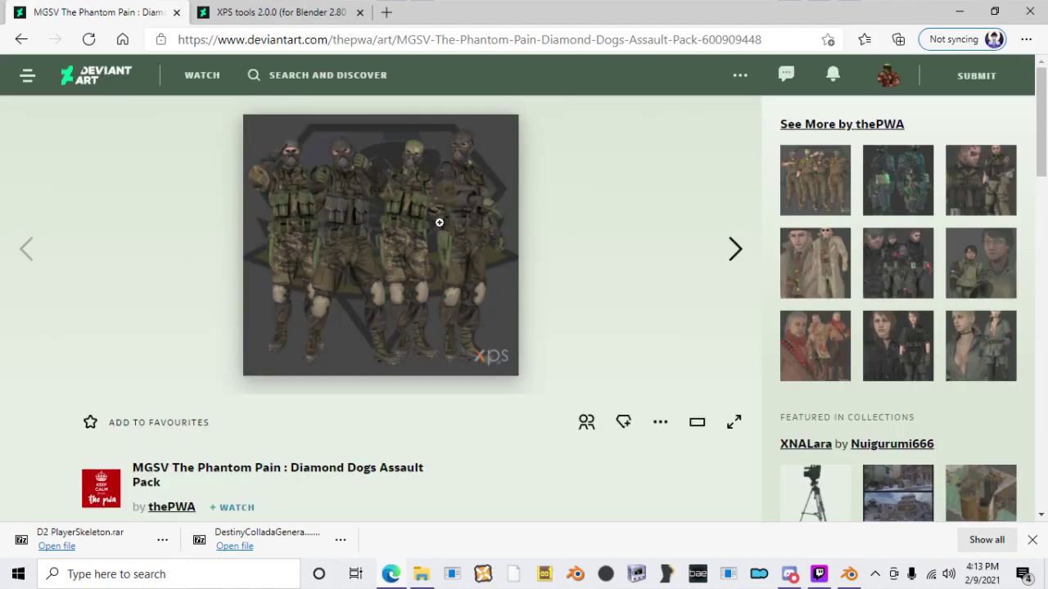
pyautogui.scroll(-6, 368, 398)
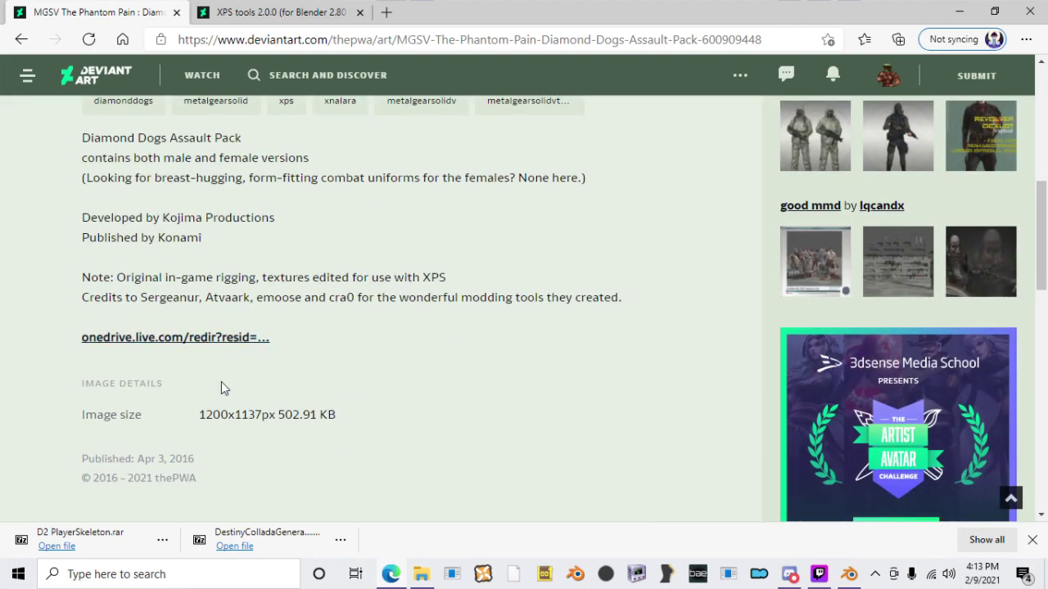
pyautogui.scroll(2, 218, 370)
pyautogui.scroll(2, 196, 401)
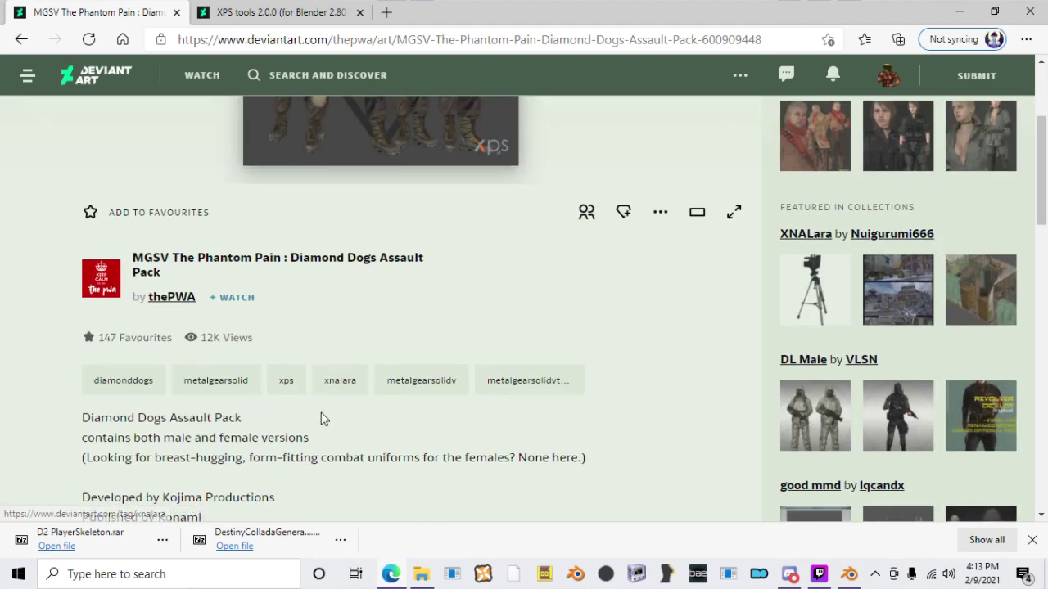
# Step: Switch to File Explorer and locate the MGSV_DD_AssaultPack_Konami folder inside Mass Effect stuff
pyautogui.click(423, 575)
pyautogui.click(73, 196)
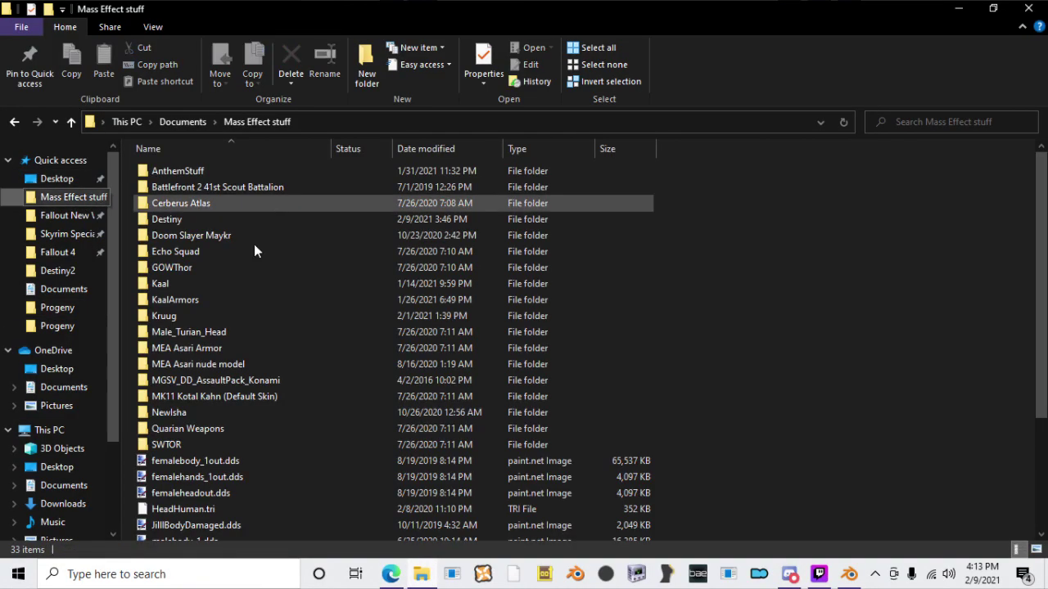
pyautogui.click(274, 384)
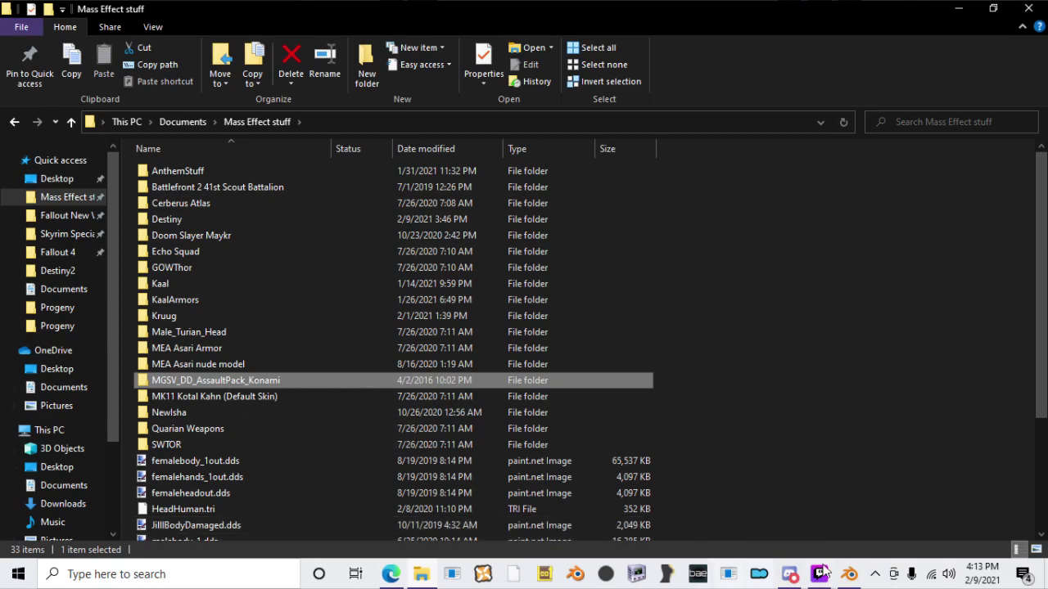
# Step: Look at the body scene in Blender, then check the XPS tools 2.0.0 and Diamond Dogs Assault Pack pages in the browser
pyautogui.click(850, 574)
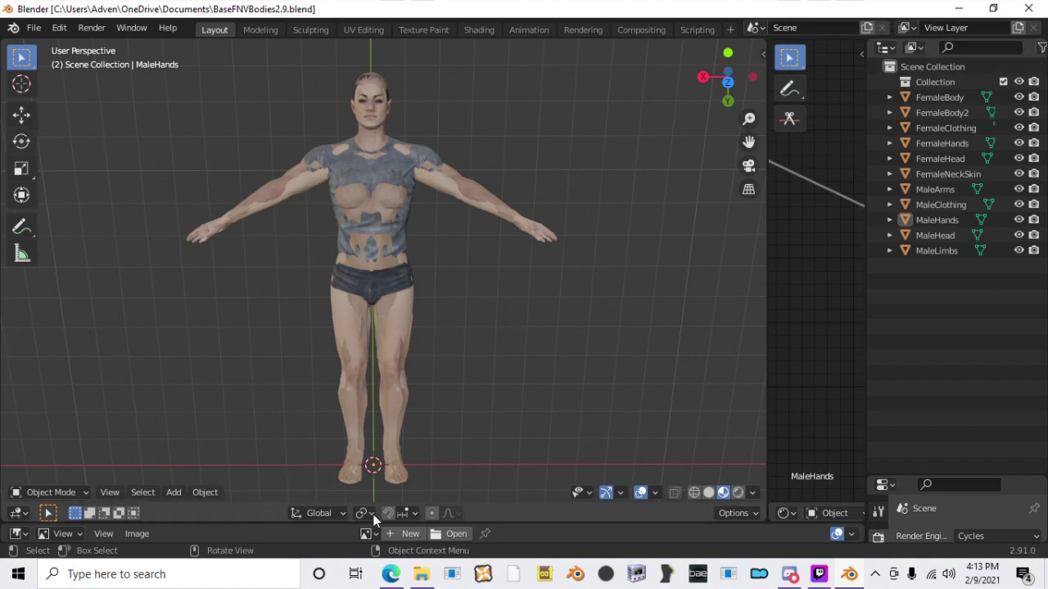
pyautogui.click(399, 572)
pyautogui.click(268, 10)
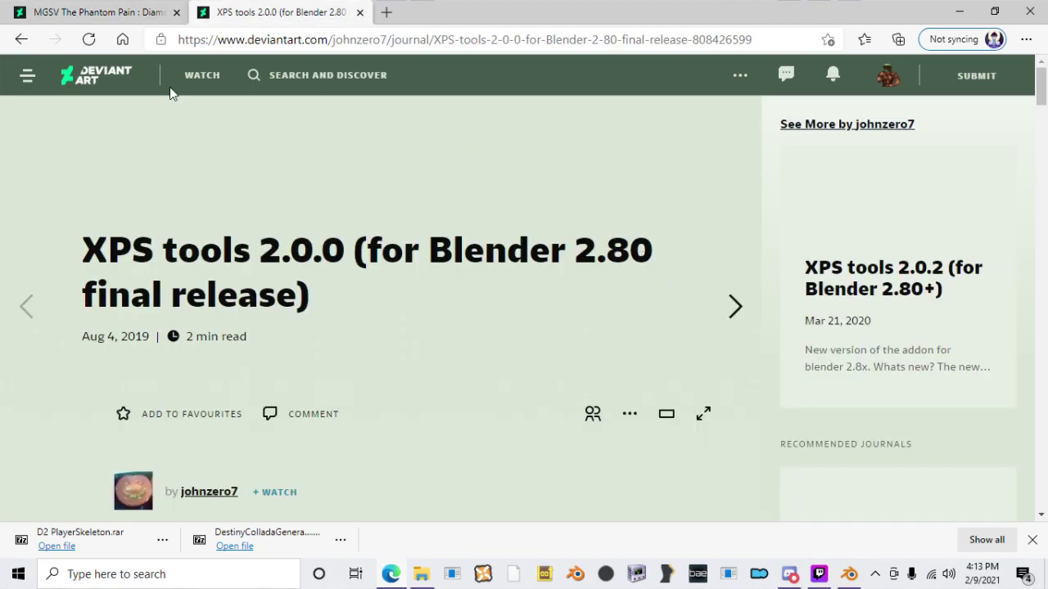
pyautogui.click(117, 9)
pyautogui.scroll(3, 291, 360)
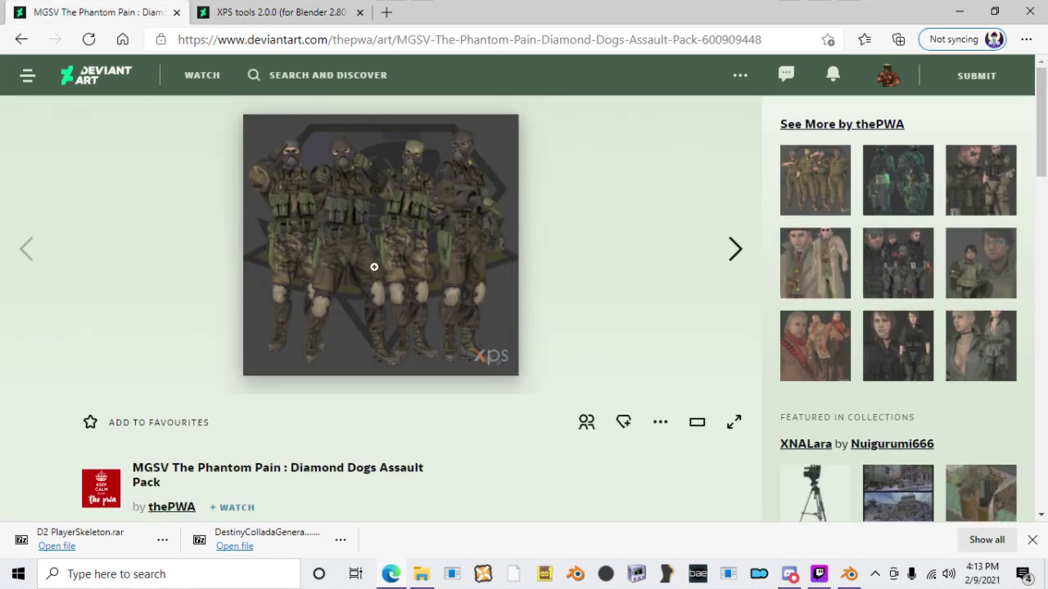
# Step: Switch to Blender and search the add-on preferences for "xps" to check the XNALara/XPS Import/Export add-on
pyautogui.click(849, 574)
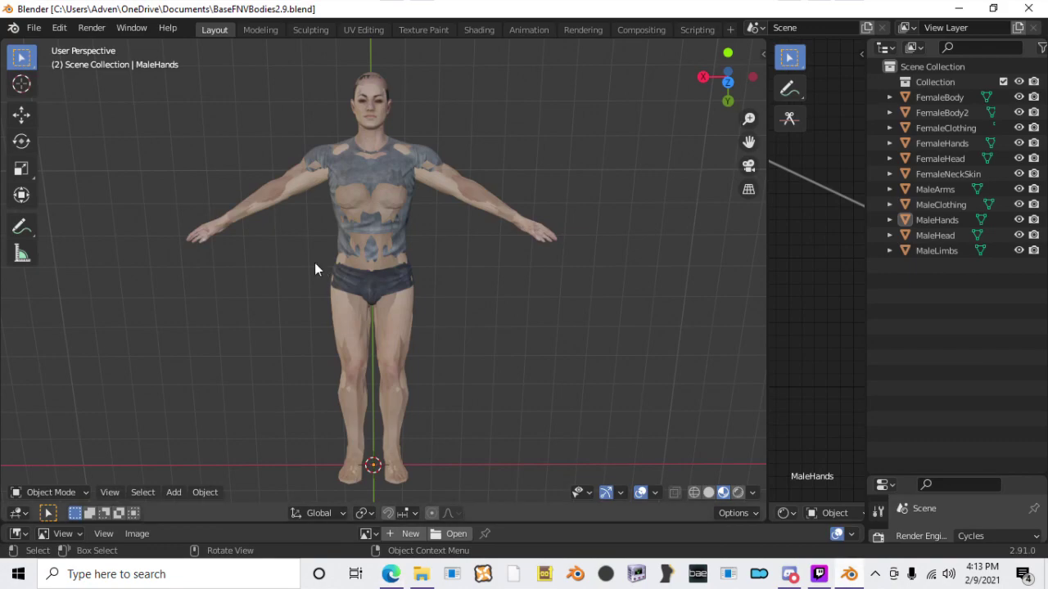
pyautogui.click(44, 29)
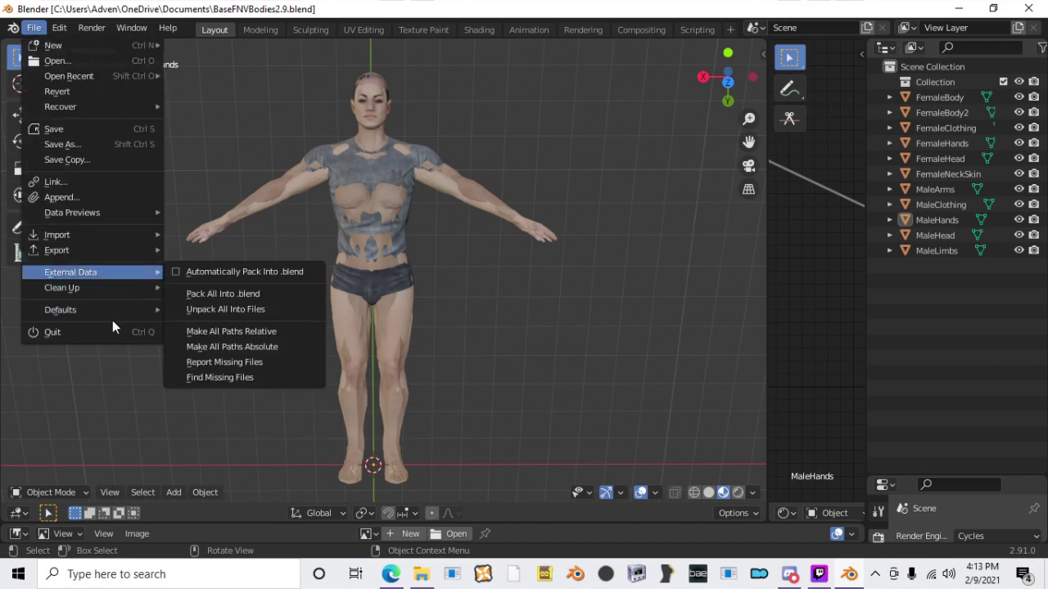
pyautogui.click(69, 28)
pyautogui.click(69, 28)
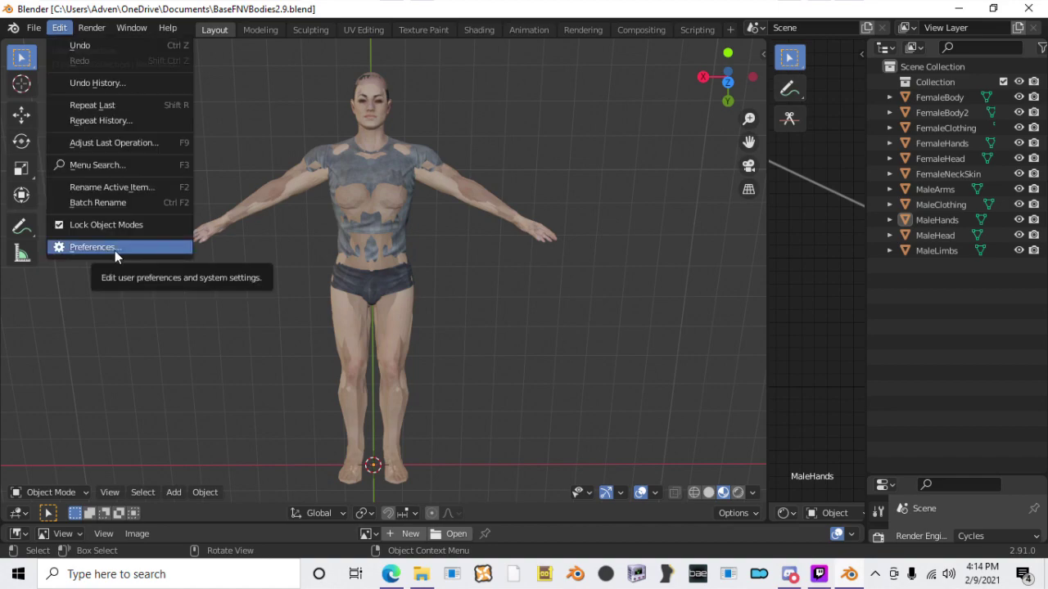
pyautogui.click(115, 251)
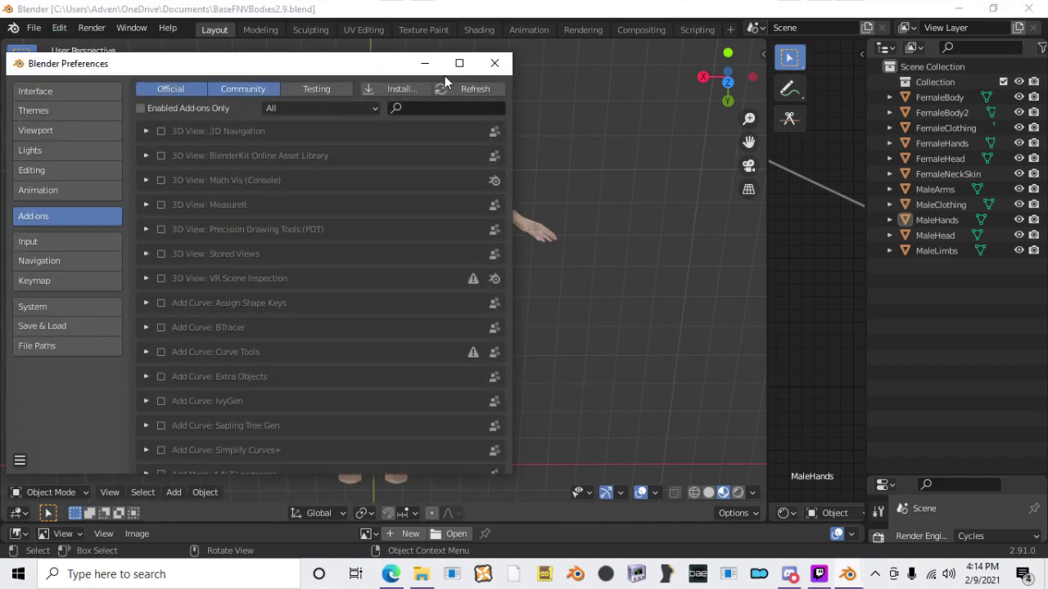
pyautogui.click(470, 66)
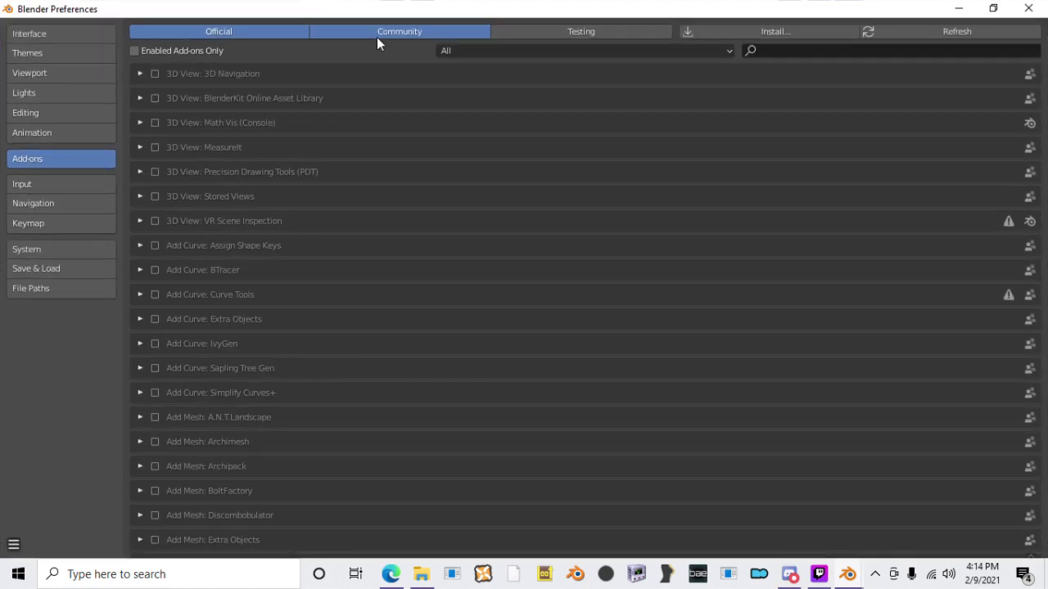
pyautogui.click(766, 50)
pyautogui.write('xps')
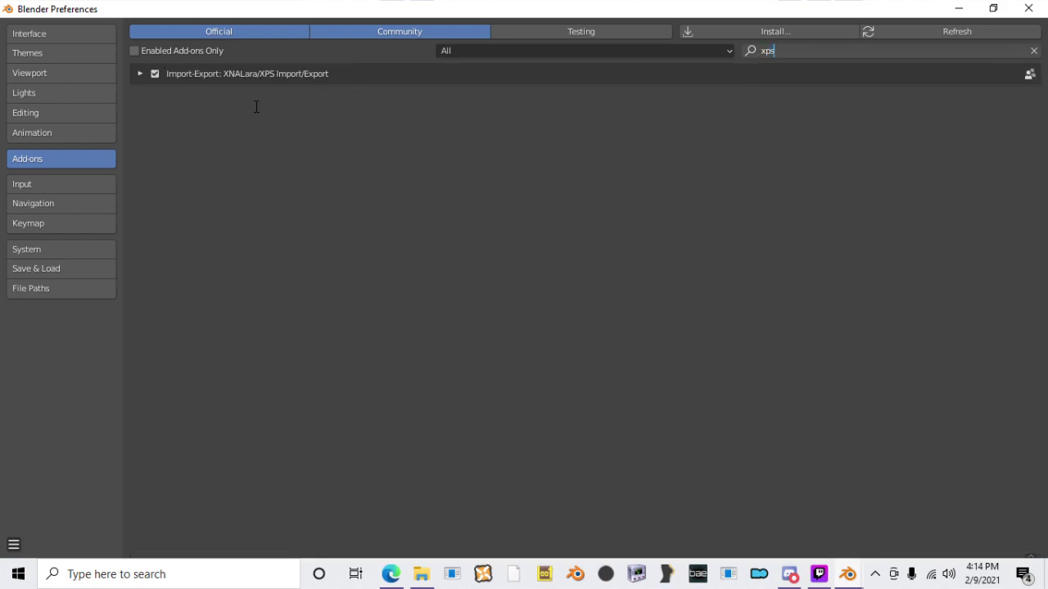
pyautogui.click(254, 149)
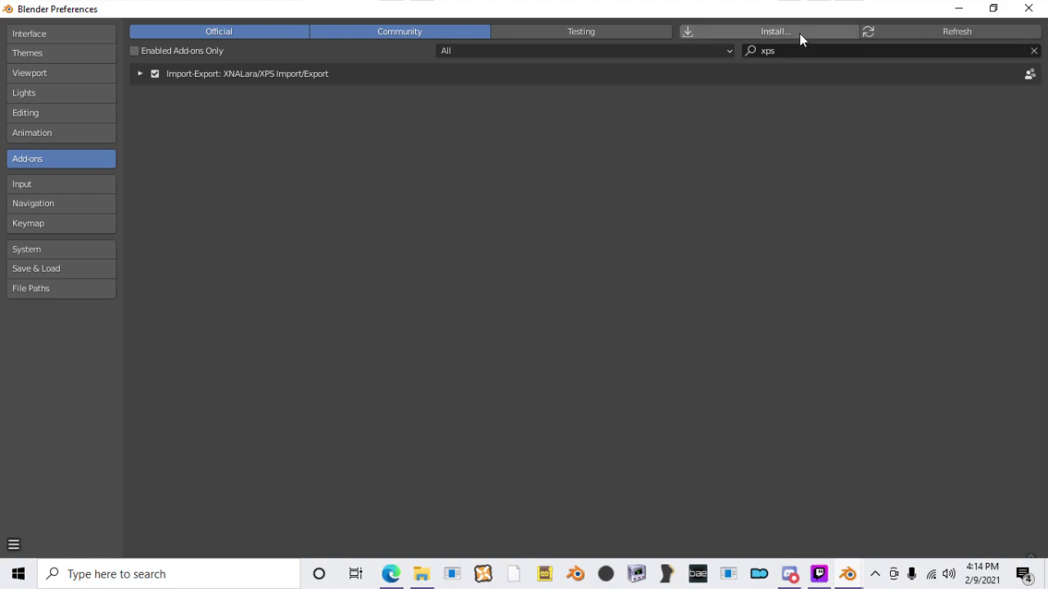
pyautogui.click(1028, 8)
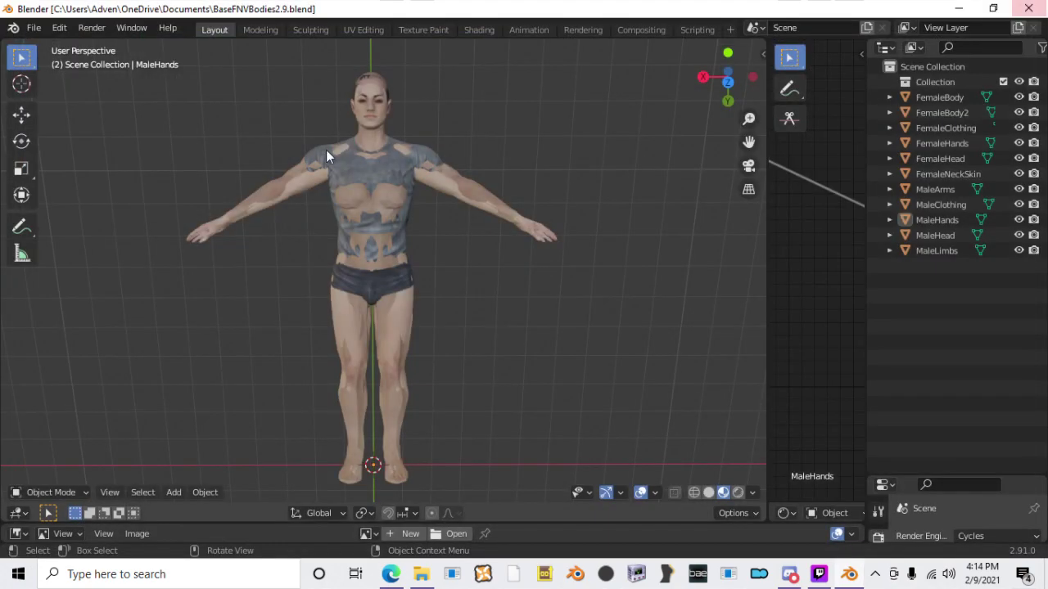
# Step: Import the XNALara/XPS model from the MGSV_DiamondDogs_M_Assault01_Konami folder with the default import options
pyautogui.click(36, 29)
pyautogui.moveTo(71, 233)
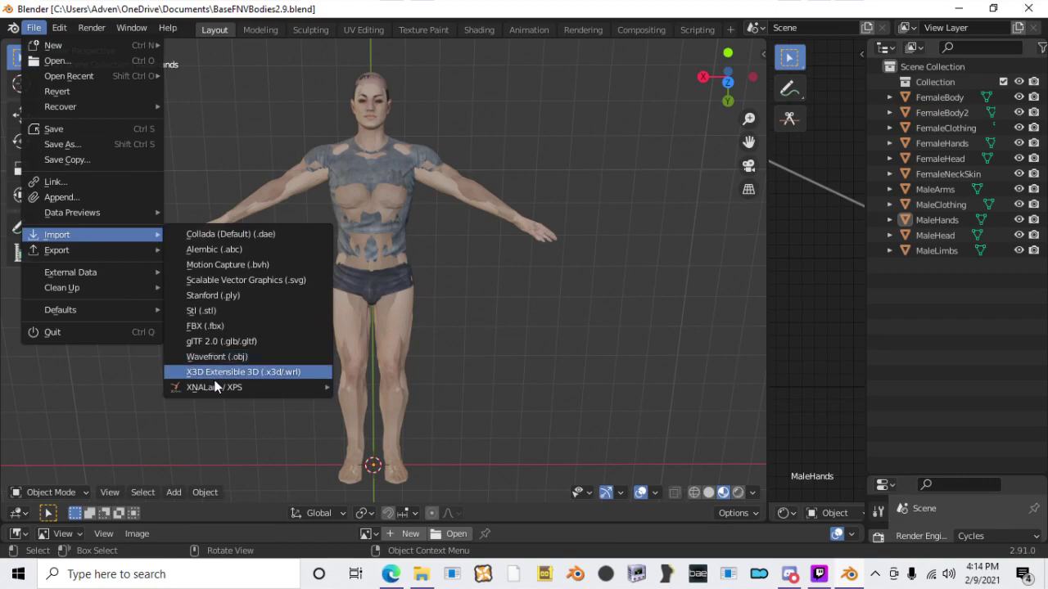
pyautogui.moveTo(219, 388)
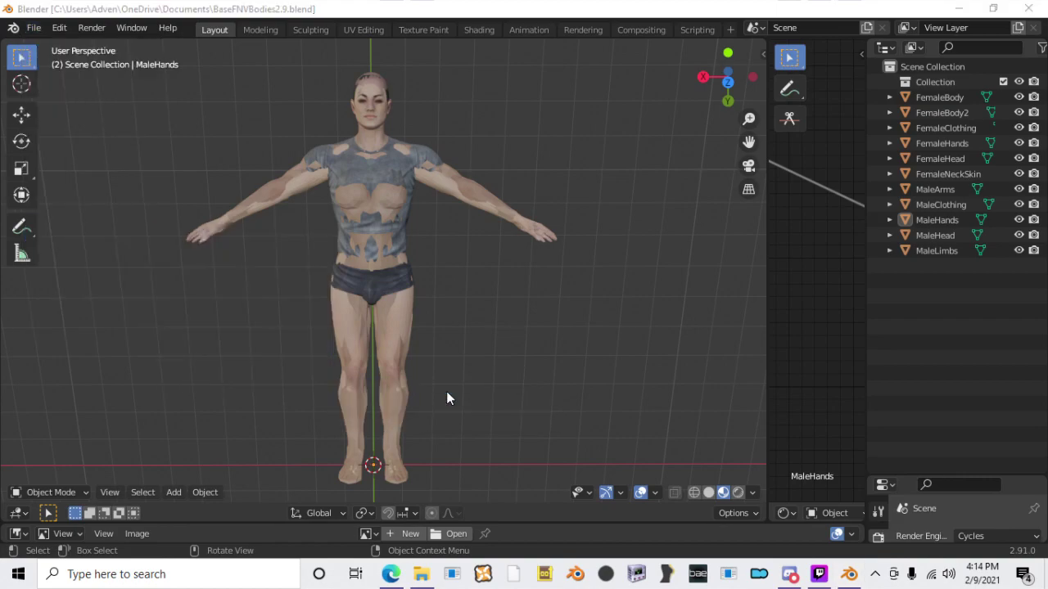
pyautogui.click(446, 392)
pyautogui.doubleClick(379, 293)
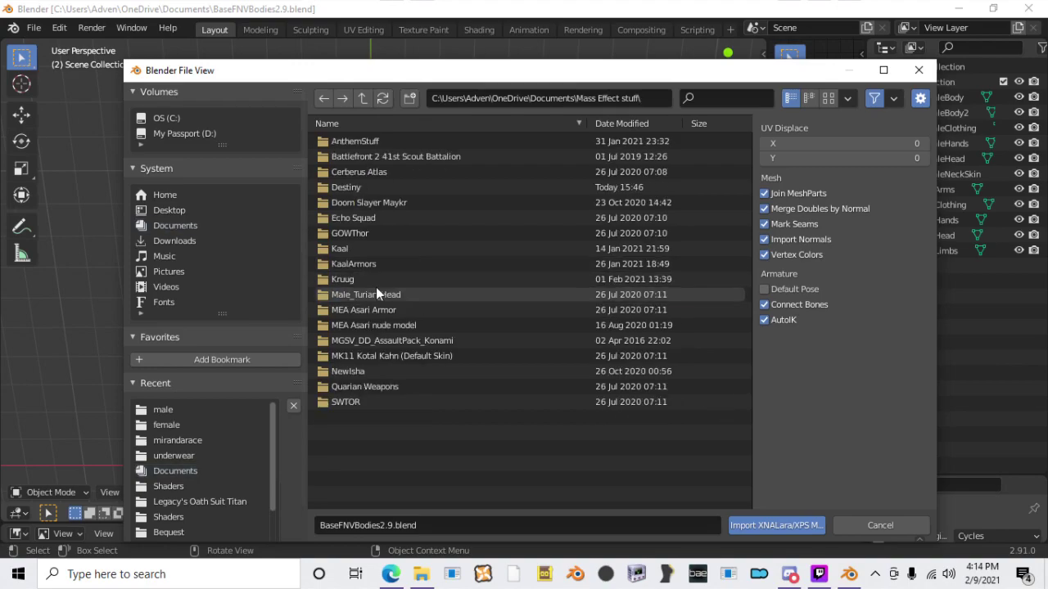
pyautogui.doubleClick(419, 344)
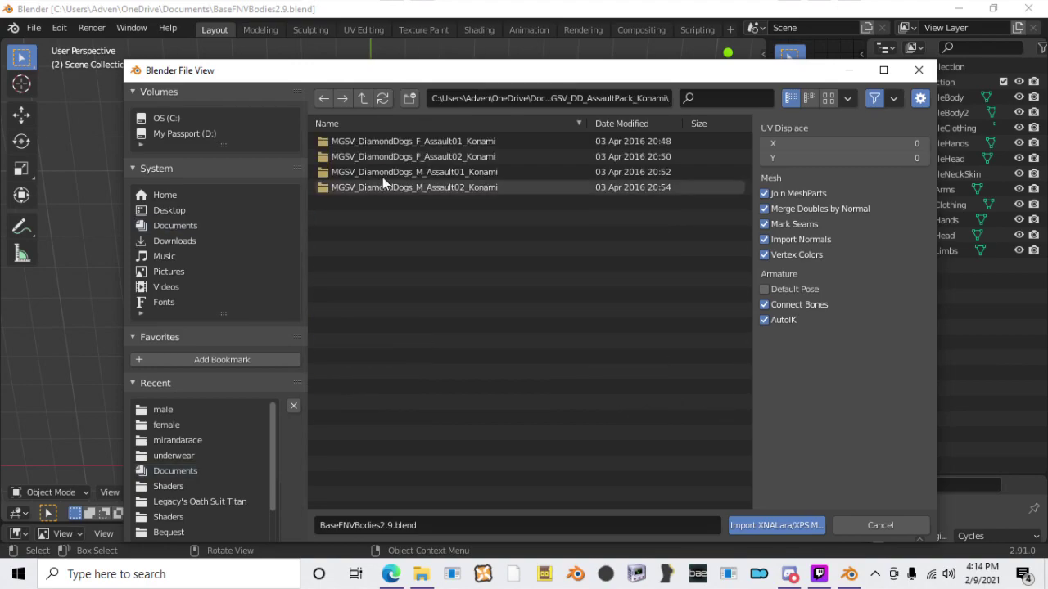
pyautogui.doubleClick(389, 174)
pyautogui.doubleClick(386, 140)
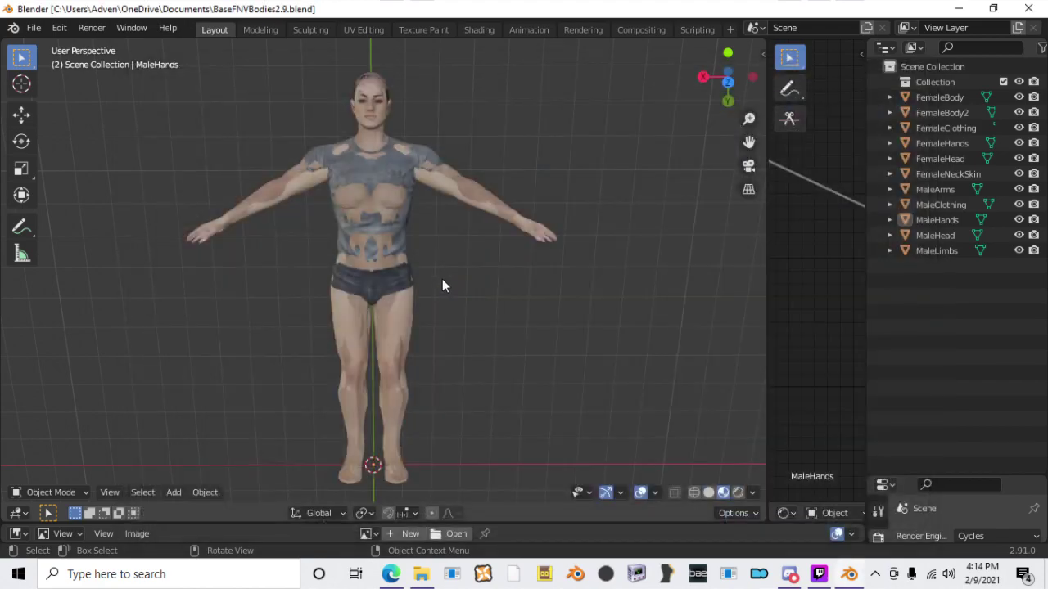
pyautogui.moveTo(456, 367); pyautogui.dragTo(640, 110, button='middle')
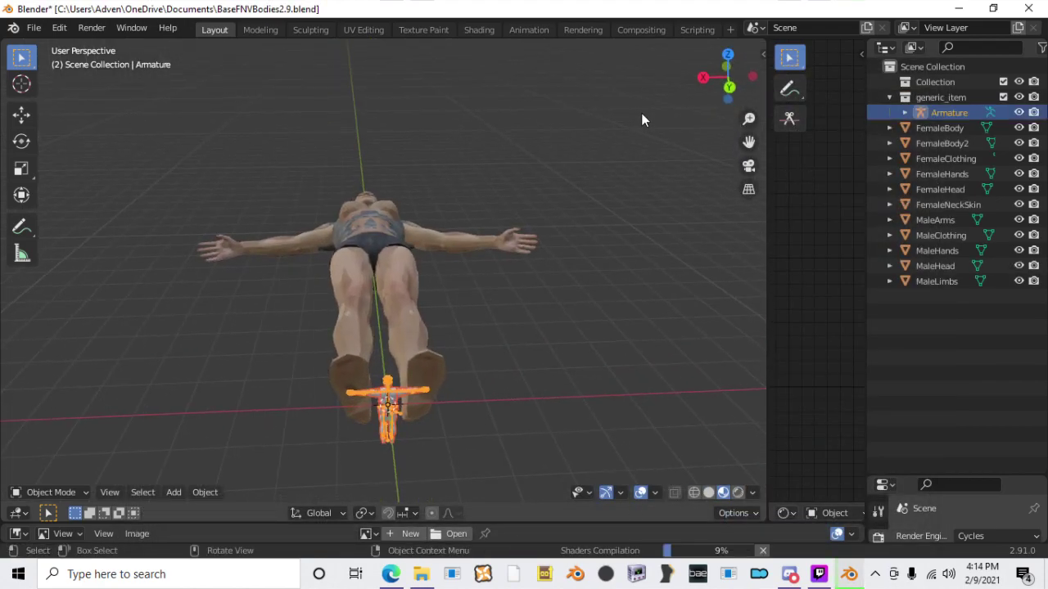
# Step: Switch to NifSkope and open DiamondDogsAssaultFemaleA.nif from the MGS subfolder of the Fallout New Vegas meshes
pyautogui.click(637, 574)
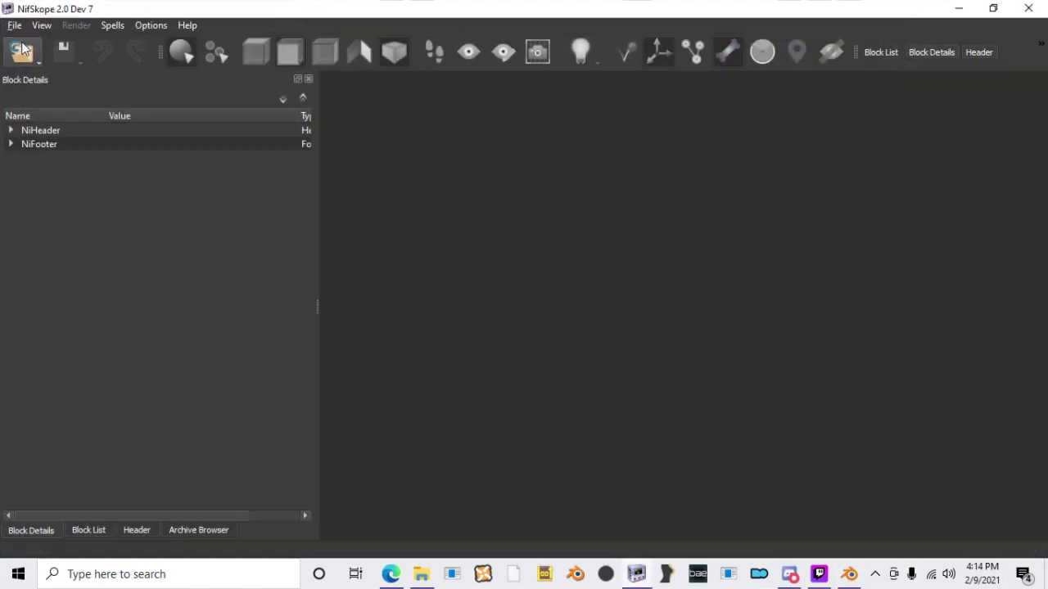
pyautogui.click(25, 51)
pyautogui.click(40, 78)
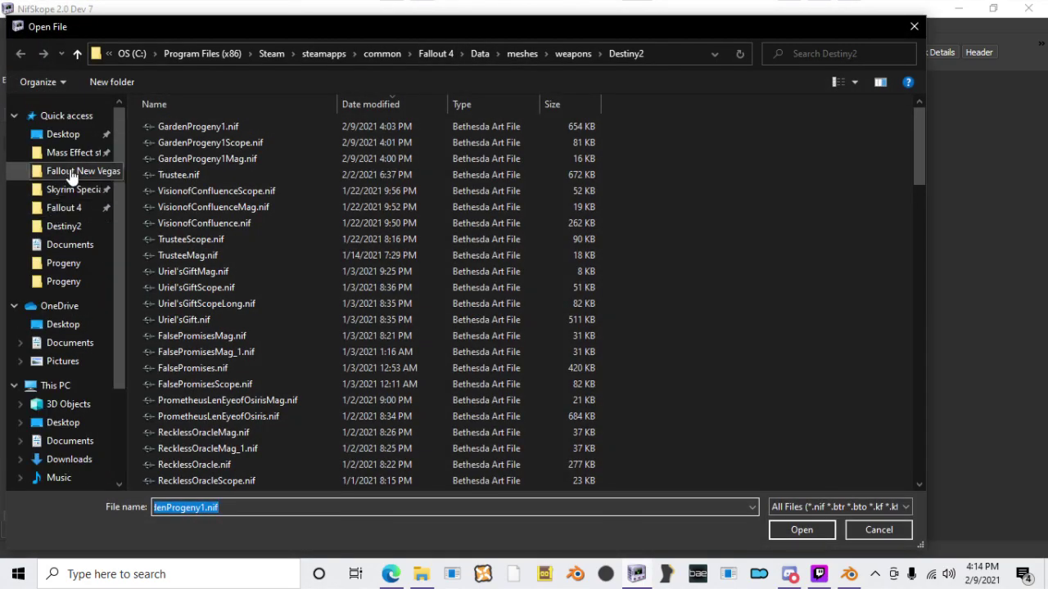
pyautogui.click(63, 171)
pyautogui.doubleClick(204, 138)
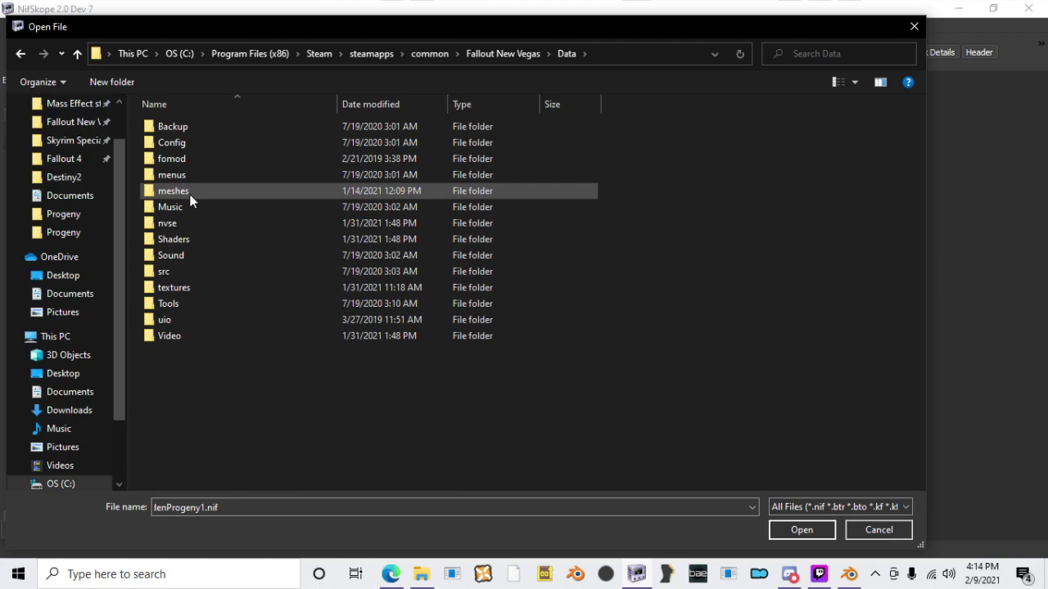
pyautogui.doubleClick(190, 193)
pyautogui.doubleClick(195, 174)
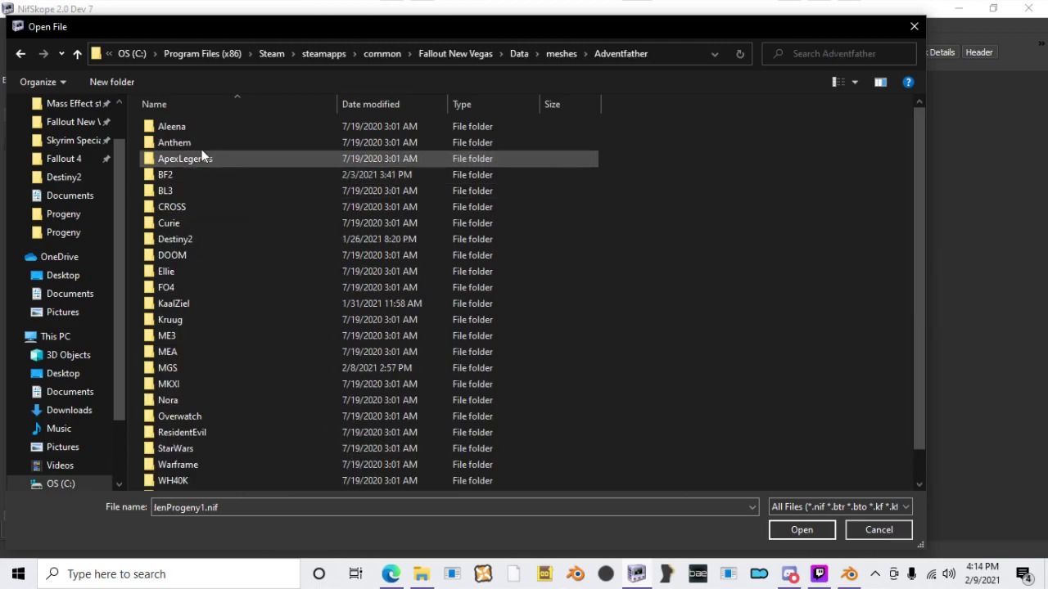
pyautogui.doubleClick(197, 367)
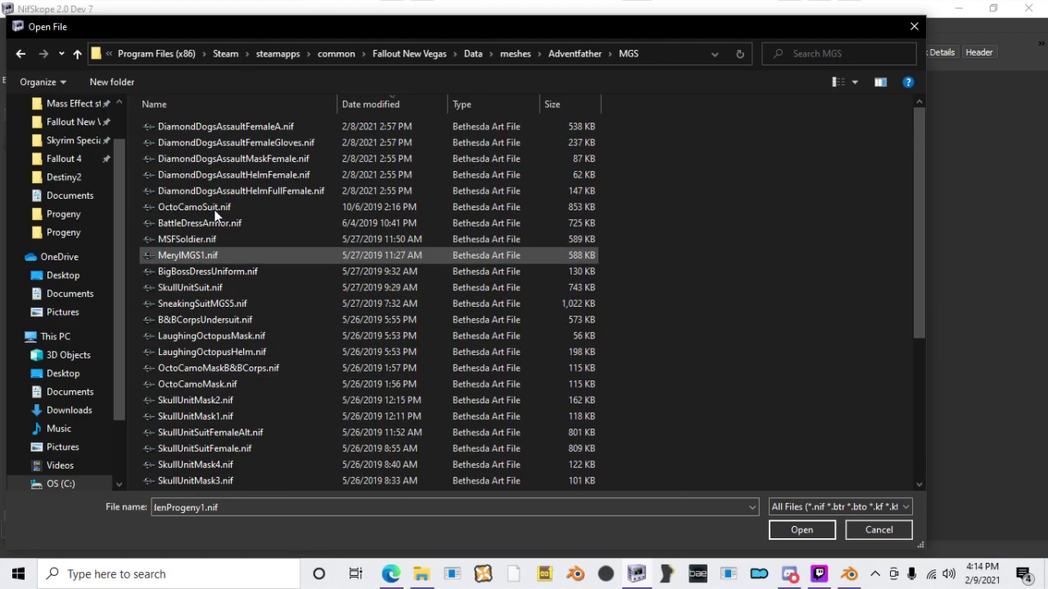
pyautogui.doubleClick(264, 123)
# Step: Examine the finished Diamond Dogs female outfit, from torso and gear pouches to kneepads and boots
pyautogui.scroll(3, 673, 316)
pyautogui.moveTo(719, 274); pyautogui.dragTo(790, 266)
pyautogui.scroll(3, 598, 299)
pyautogui.scroll(-4, 902, 323)
pyautogui.scroll(-2, 615, 339)
pyautogui.scroll(5, 750, 385)
pyautogui.moveTo(751, 385); pyautogui.dragTo(727, 229)
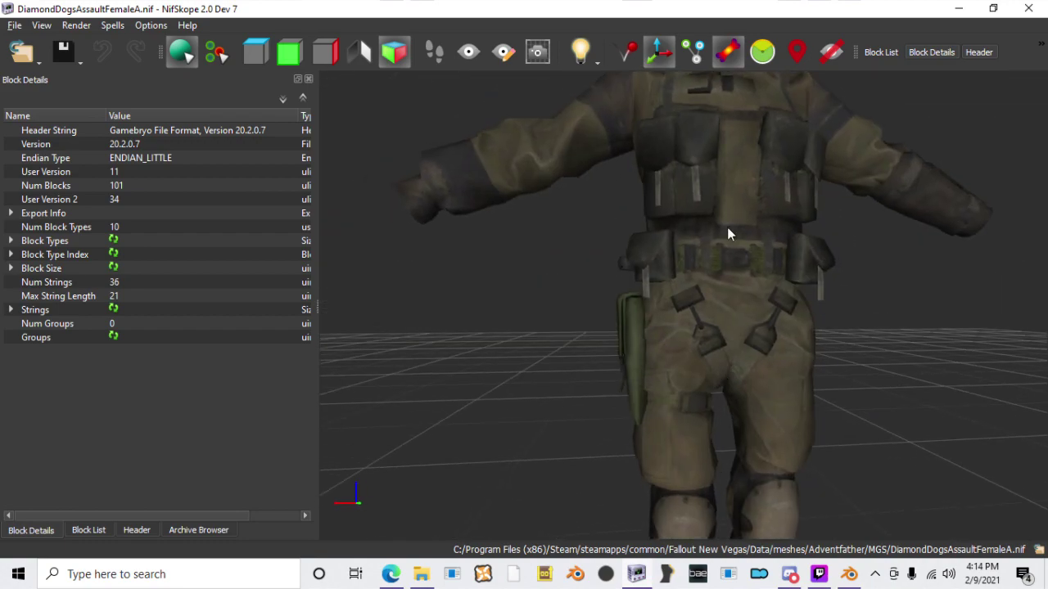
pyautogui.scroll(-3, 727, 229)
pyautogui.moveTo(762, 264); pyautogui.dragTo(736, 367)
pyautogui.moveTo(726, 425); pyautogui.dragTo(689, 441)
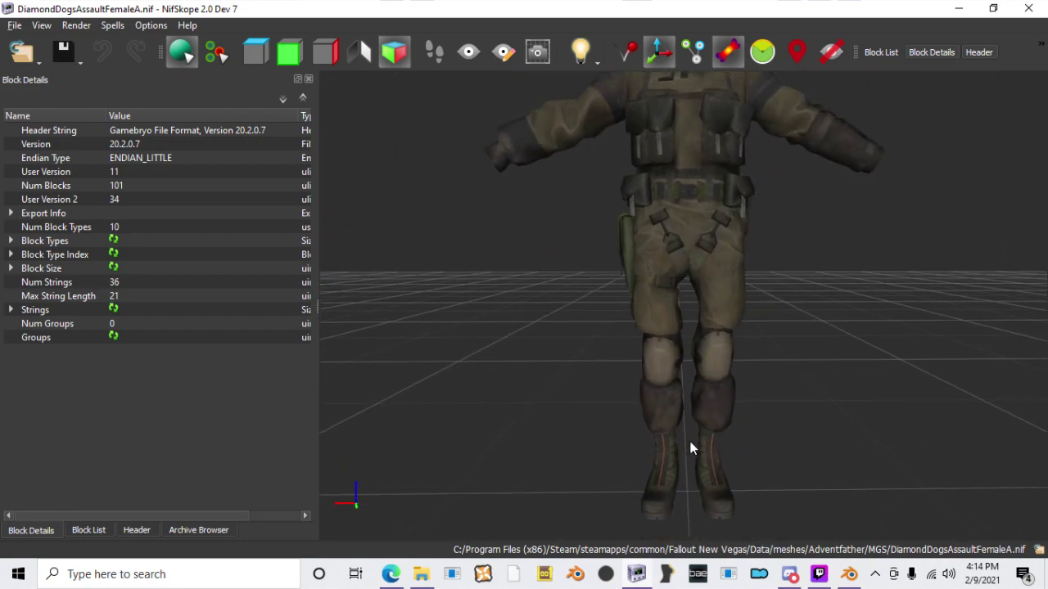
pyautogui.scroll(2, 690, 441)
pyautogui.moveTo(824, 304); pyautogui.dragTo(838, 327)
pyautogui.scroll(-4, 868, 253)
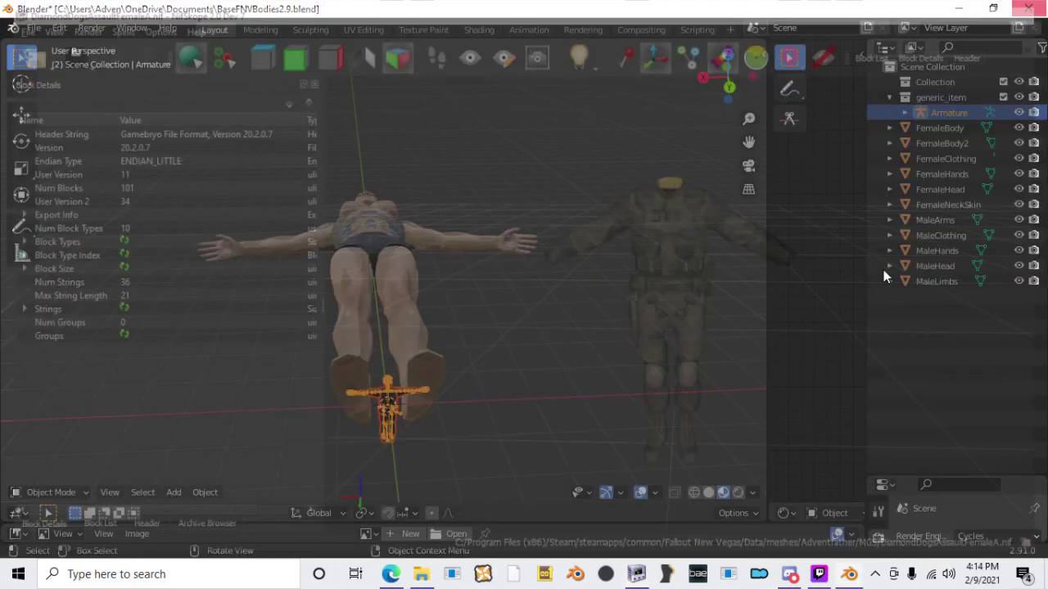
# Step: Switch back to Blender and expand the imported Armature in the outliner to list its meshes
pyautogui.moveTo(643, 363); pyautogui.dragTo(481, 303, button='middle')
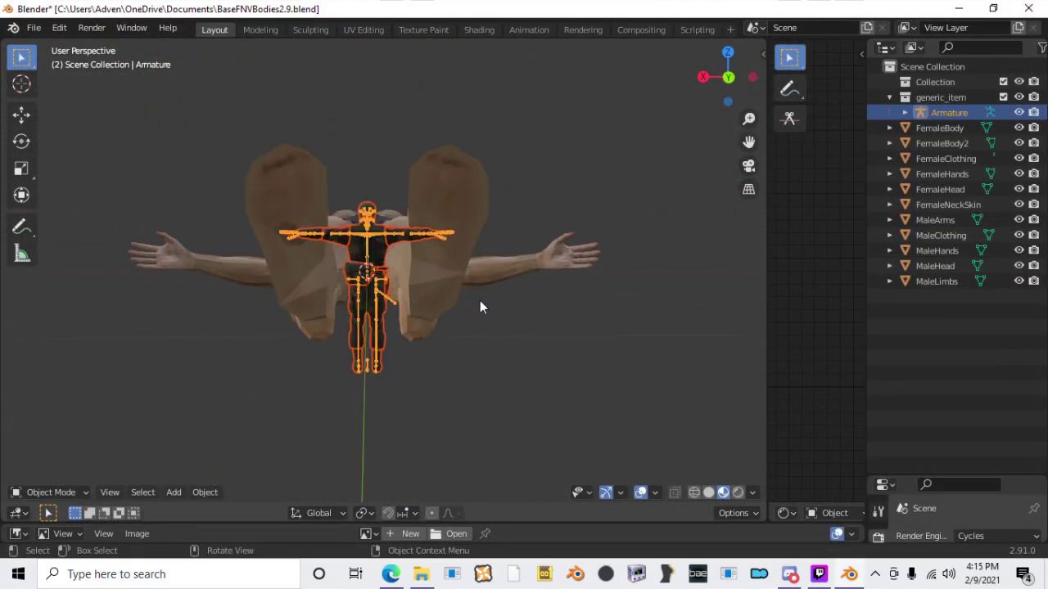
pyautogui.scroll(3, 480, 300)
pyautogui.click(917, 113)
pyautogui.click(905, 113)
# Step: Try rotating several leg bones and a right arm bone of the armature in Pose Mode, then return to Object Mode
pyautogui.click(72, 495)
pyautogui.click(33, 441)
pyautogui.click(370, 329)
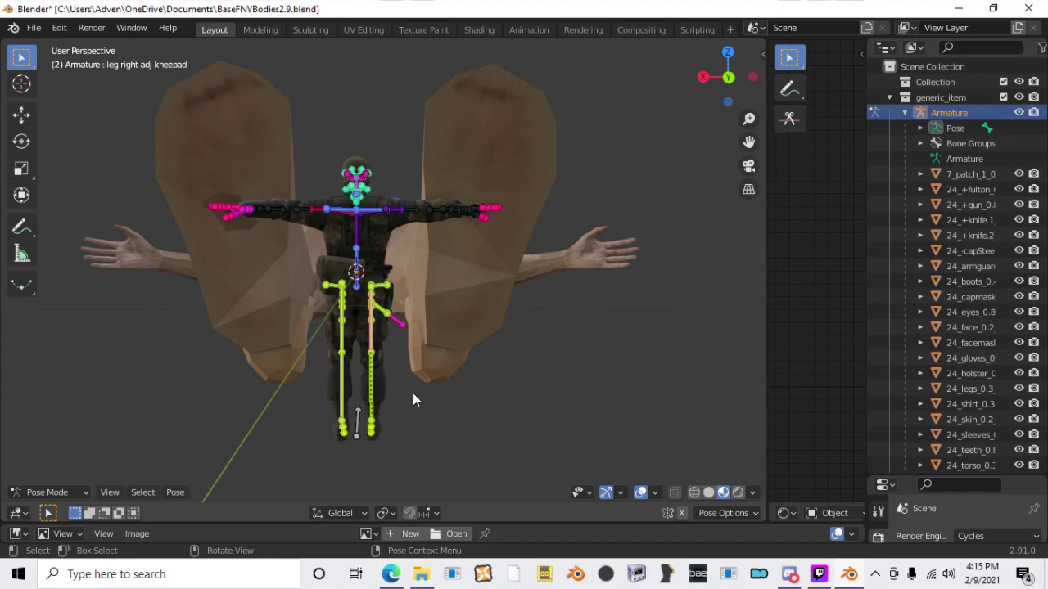
pyautogui.press('r')
pyautogui.rightClick(452, 390)
pyautogui.click(372, 399)
pyautogui.press('r')
pyautogui.rightClick(428, 375)
pyautogui.click(346, 330)
pyautogui.press('r')
pyautogui.rightClick(287, 347)
pyautogui.click(396, 210)
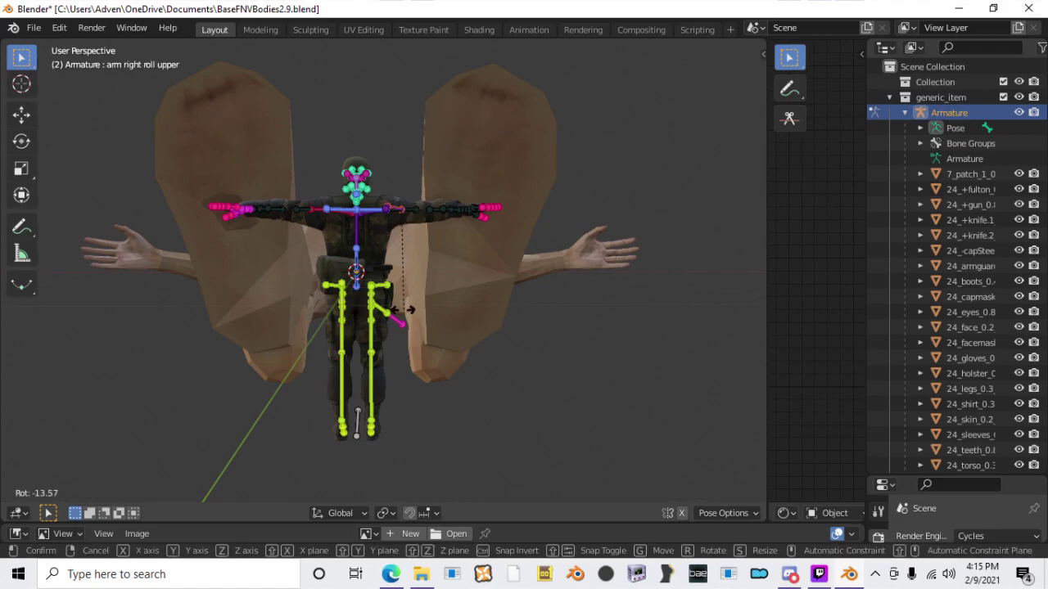
pyautogui.click(32, 494)
pyautogui.click(37, 477)
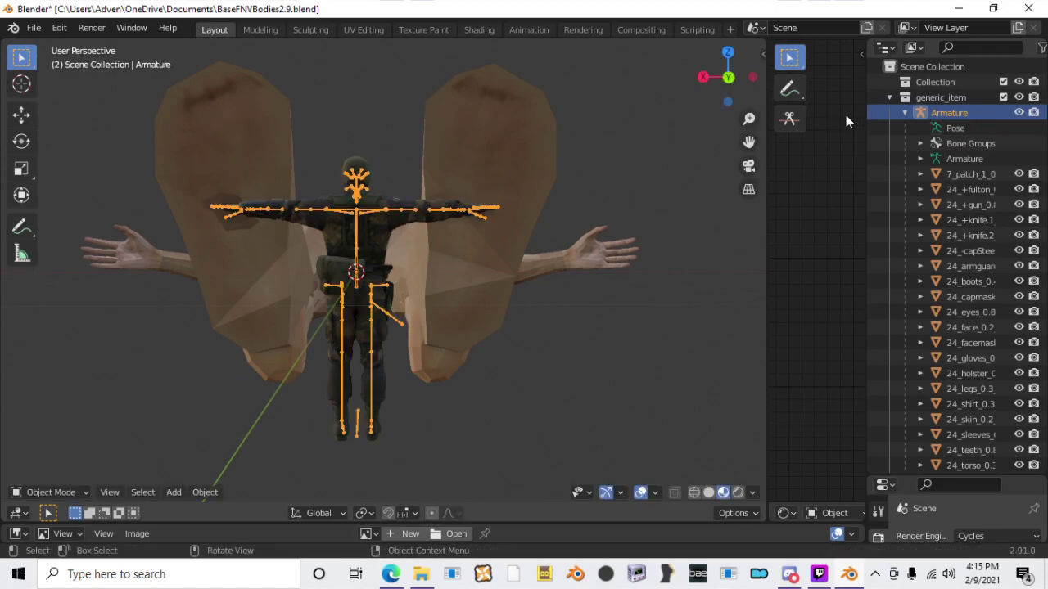
pyautogui.moveTo(552, 227); pyautogui.dragTo(447, 206, button='middle')
pyautogui.scroll(-5, 446, 206)
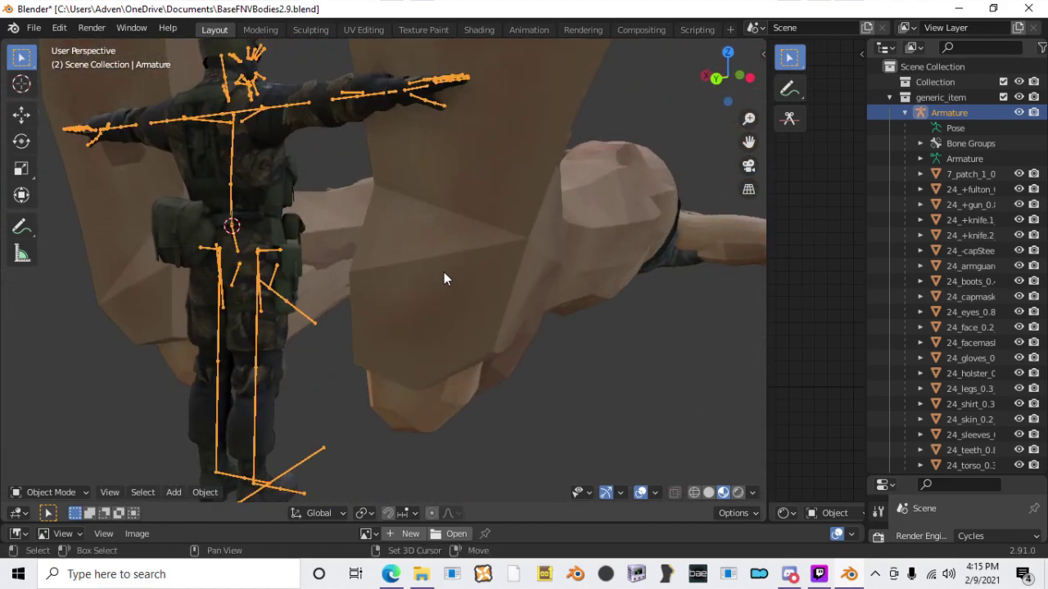
# Step: Hide the FemaleBody, FemaleBody2, FemaleClothing, FemaleHands, FemaleHead and FemaleNeckSkin meshes
pyautogui.scroll(-5, 957, 155)
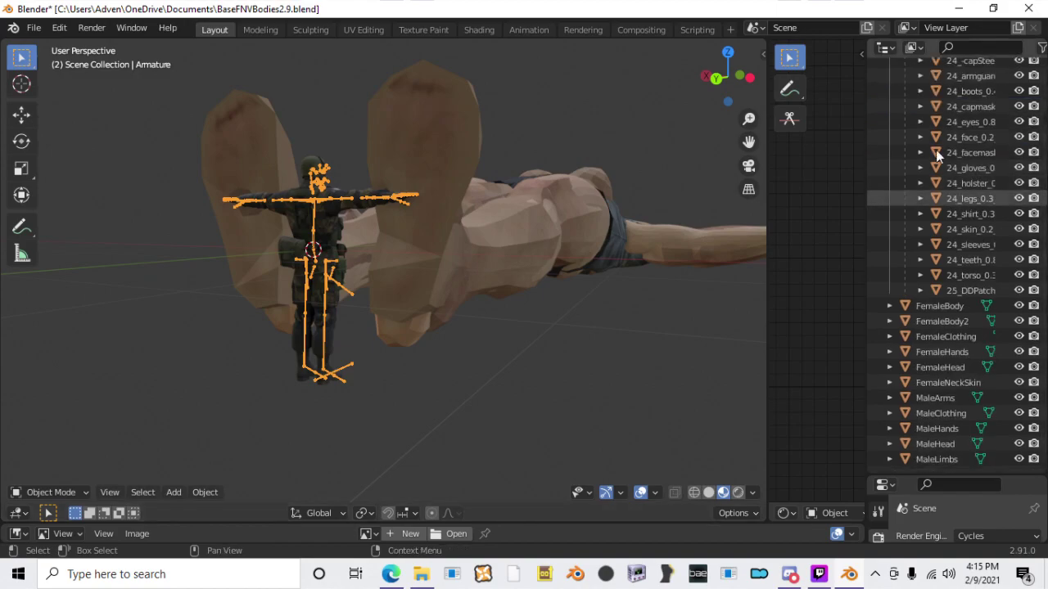
pyautogui.click(1019, 305)
pyautogui.moveTo(1023, 325); pyautogui.dragTo(1022, 382)
pyautogui.click(1020, 383)
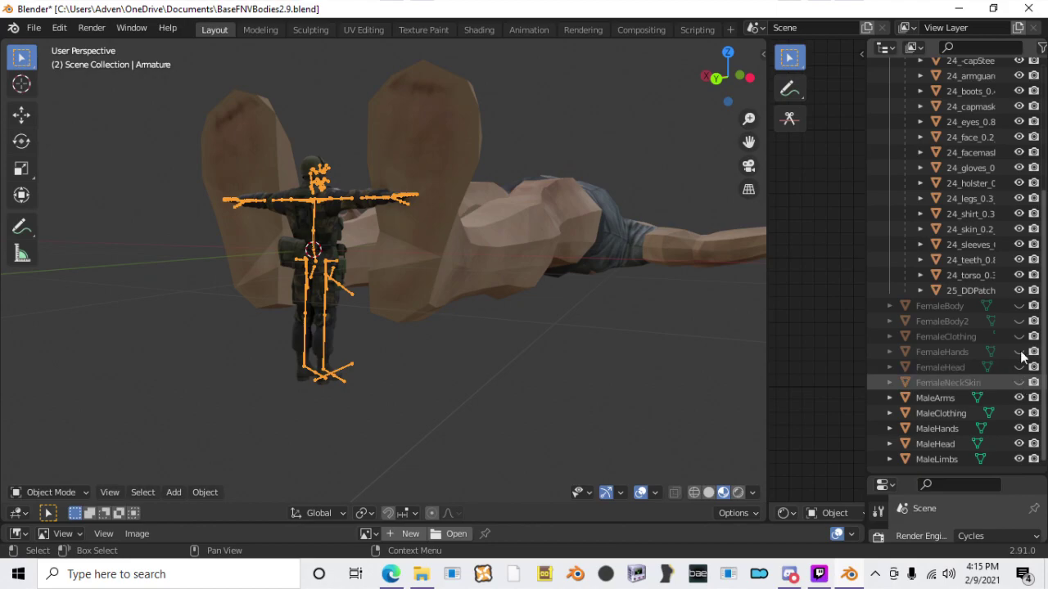
pyautogui.click(1020, 383)
pyautogui.click(1020, 385)
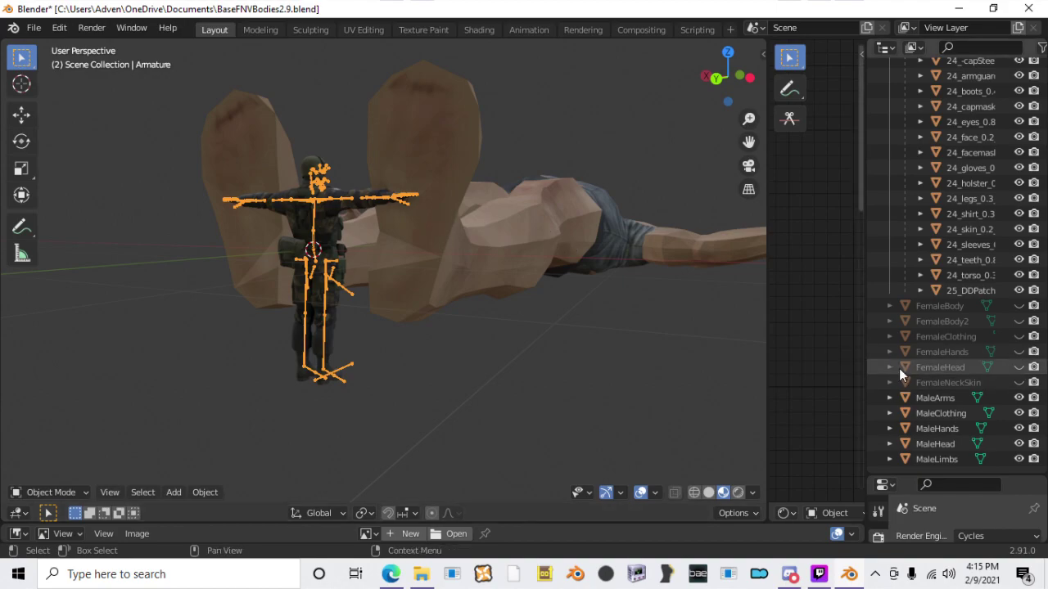
pyautogui.rightClick(969, 355)
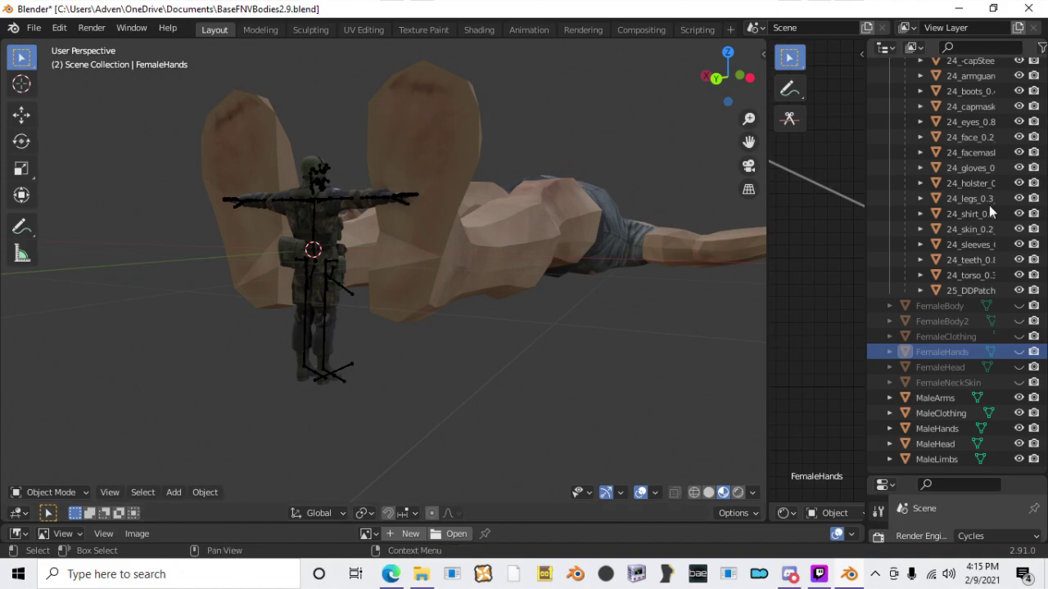
# Step: Collapse the Armature's mesh list, select the Armature and scale it up uniformly to about 2.65 times its size
pyautogui.scroll(6, 982, 221)
pyautogui.click(906, 113)
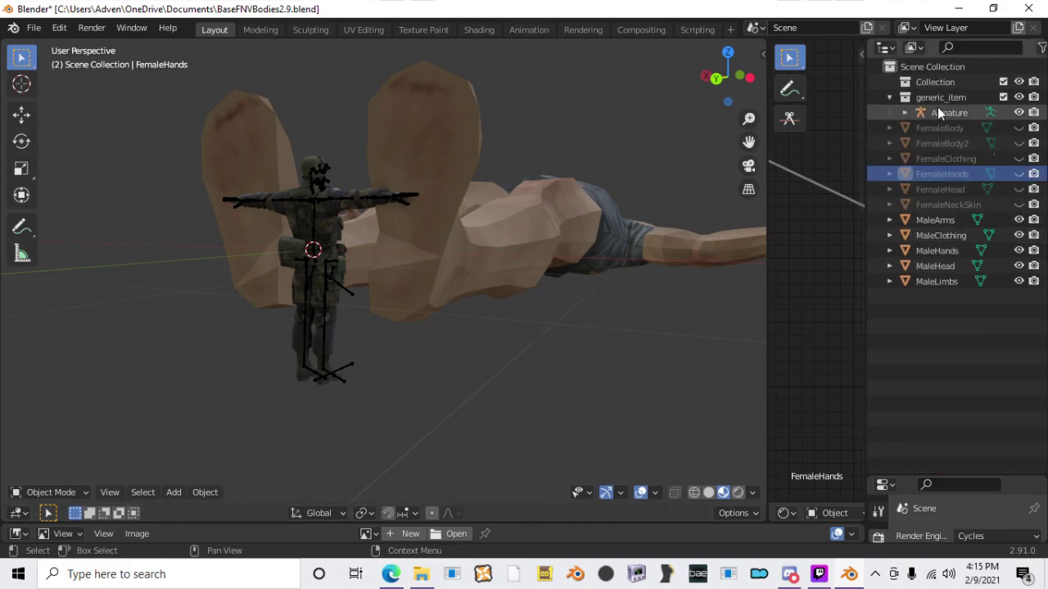
pyautogui.click(940, 112)
pyautogui.moveTo(421, 219); pyautogui.dragTo(368, 249, button='middle')
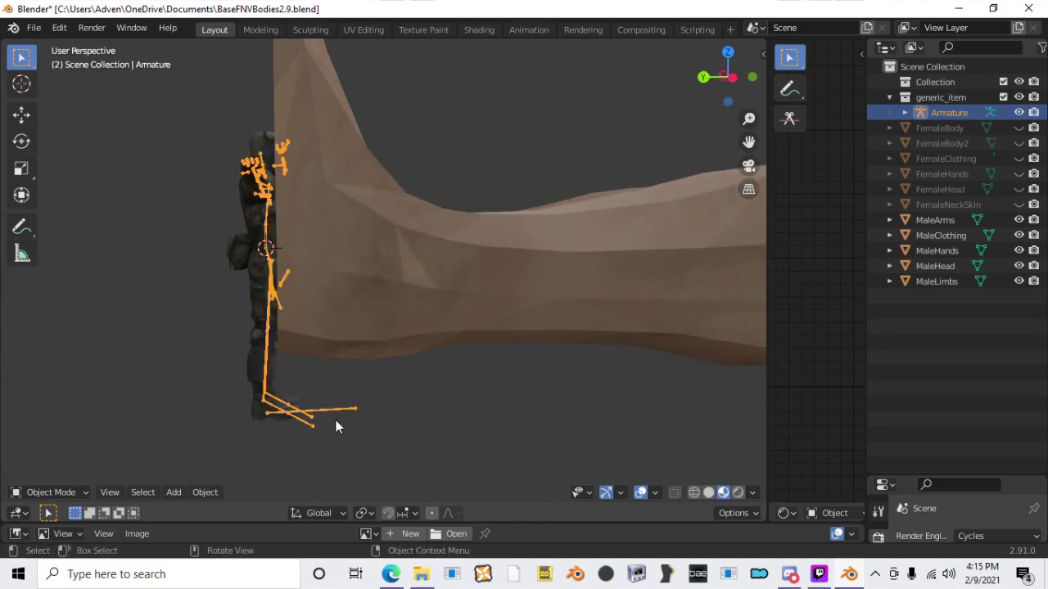
pyautogui.keyDown('shift'); pyautogui.moveTo(335, 426); pyautogui.dragTo(388, 332, button='middle'); pyautogui.keyUp('shift')
pyautogui.scroll(2, 293, 357)
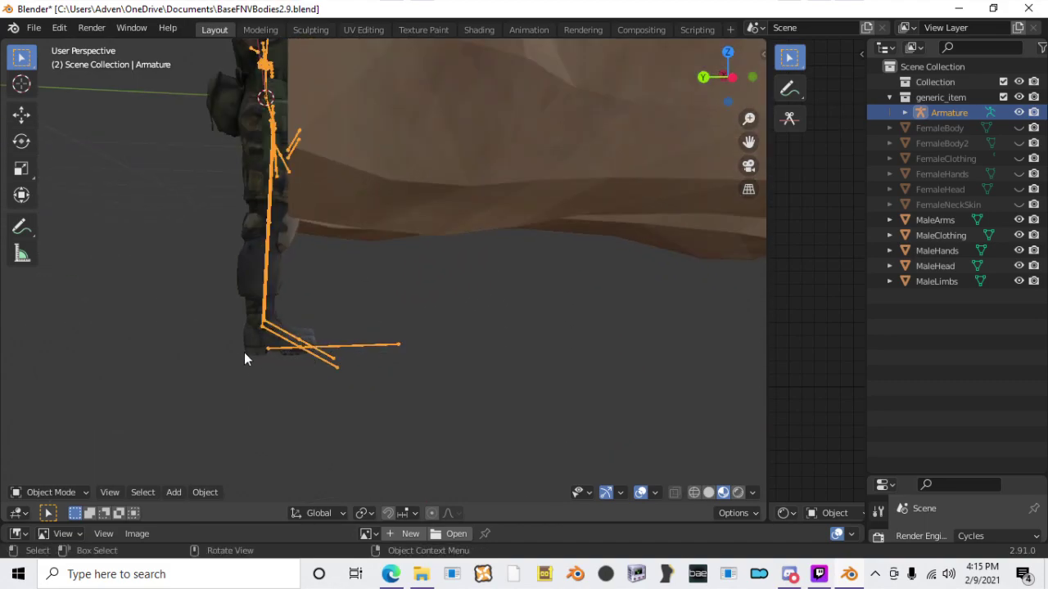
pyautogui.keyDown('shift'); pyautogui.moveTo(339, 136); pyautogui.dragTo(427, 216, button='middle'); pyautogui.keyUp('shift')
pyautogui.press('s')
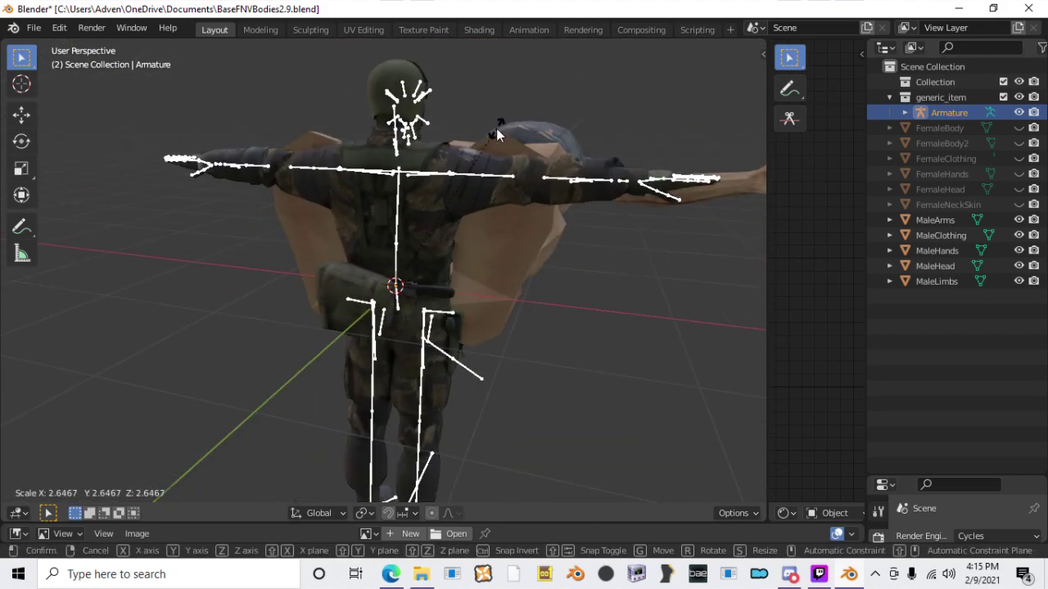
pyautogui.click(439, 320)
# Step: Raise the armature along the Z axis until its boots stand at floor level, and try a slight further enlargement
pyautogui.press('g')
pyautogui.press('z')
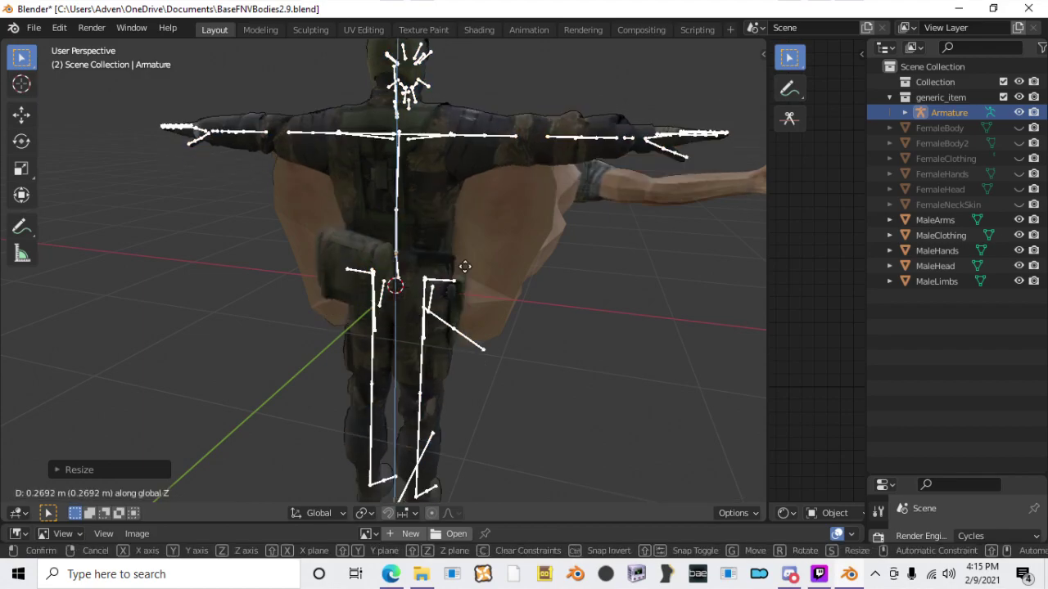
pyautogui.click(491, 143)
pyautogui.moveTo(491, 168); pyautogui.dragTo(492, 257, button='middle')
pyautogui.moveTo(517, 304); pyautogui.dragTo(464, 267, button='middle')
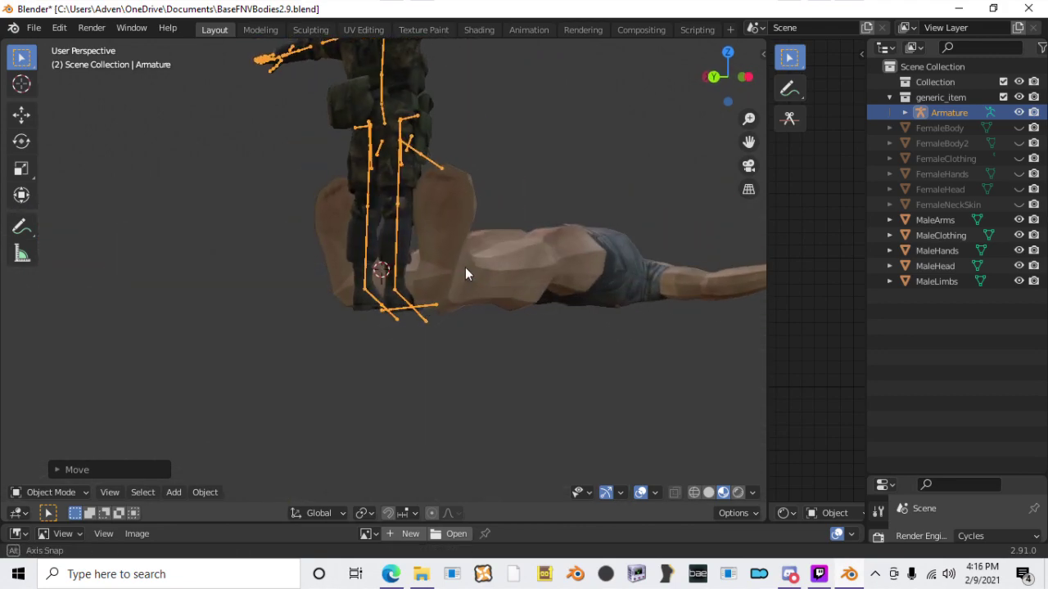
pyautogui.scroll(2, 464, 267)
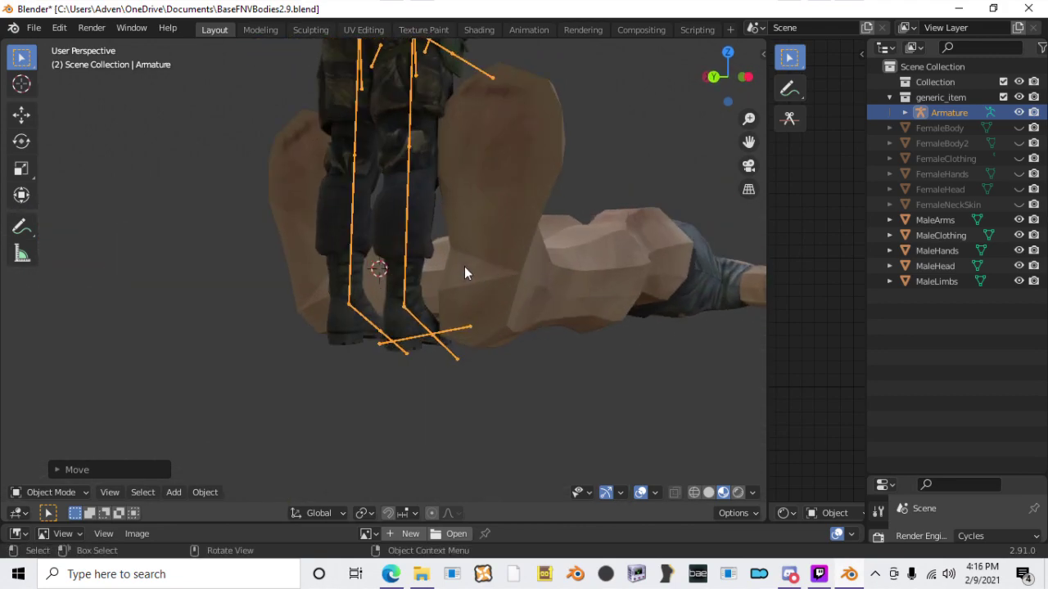
pyautogui.scroll(-5, 464, 266)
pyautogui.press('s')
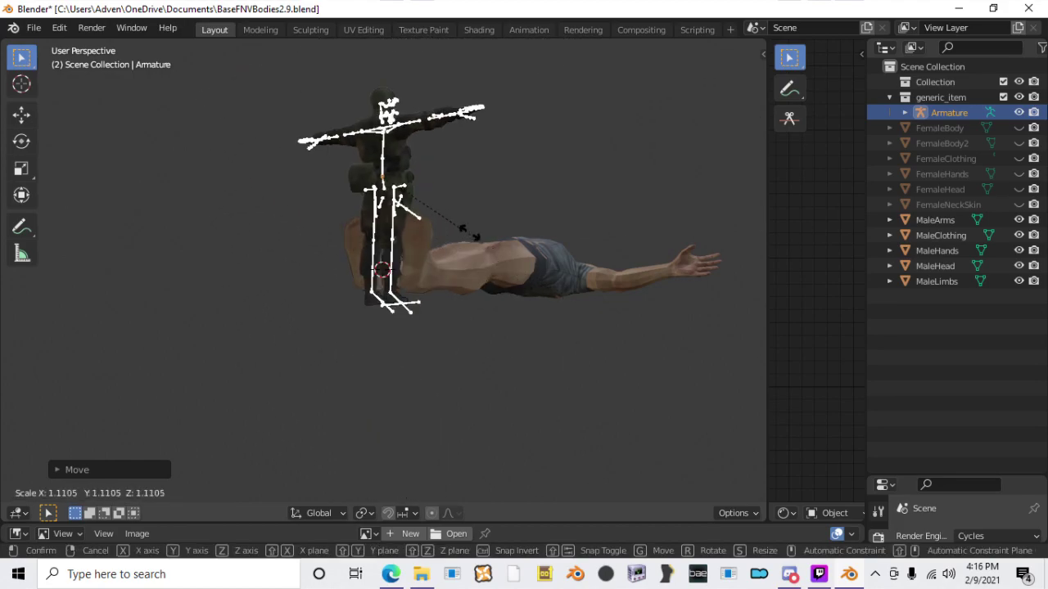
pyautogui.click(489, 274)
pyautogui.scroll(4, 490, 274)
# Step: Rotate the armature 180 degrees around the global Z axis
pyautogui.moveTo(499, 258); pyautogui.dragTo(532, 303, button='middle')
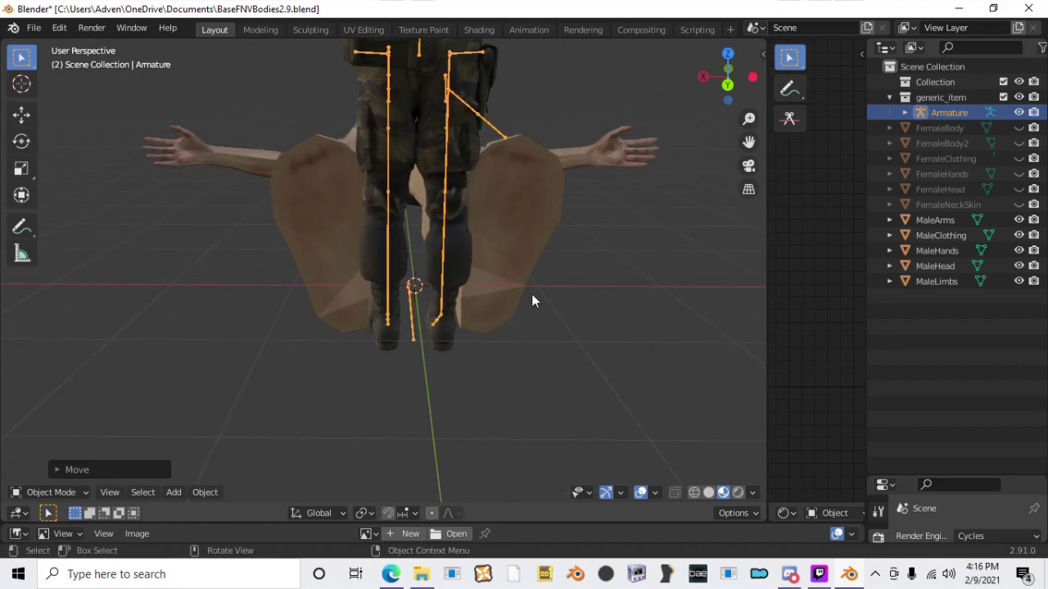
pyautogui.press('r')
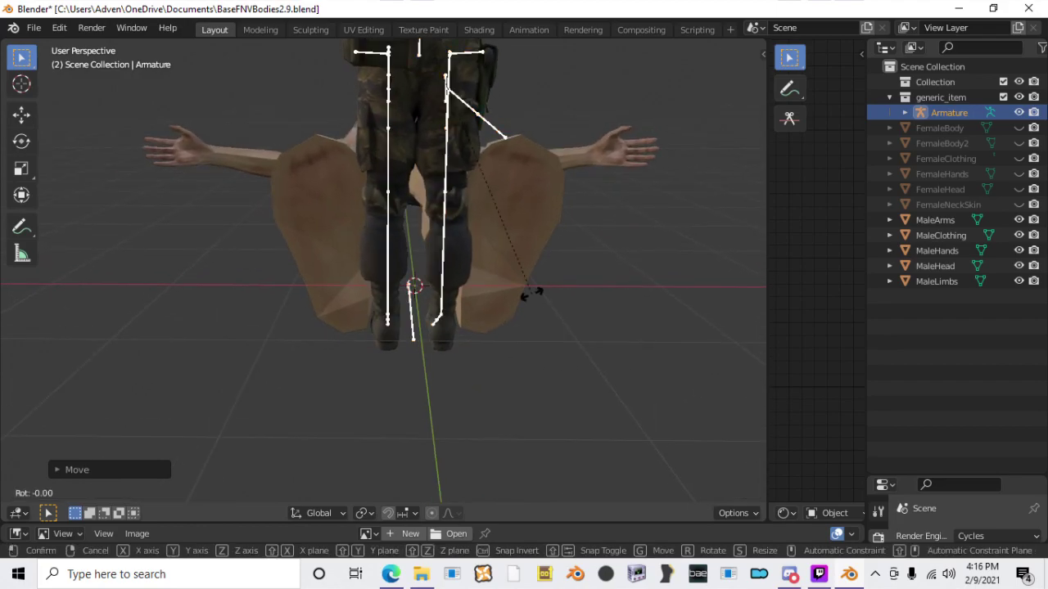
pyautogui.write('z180')
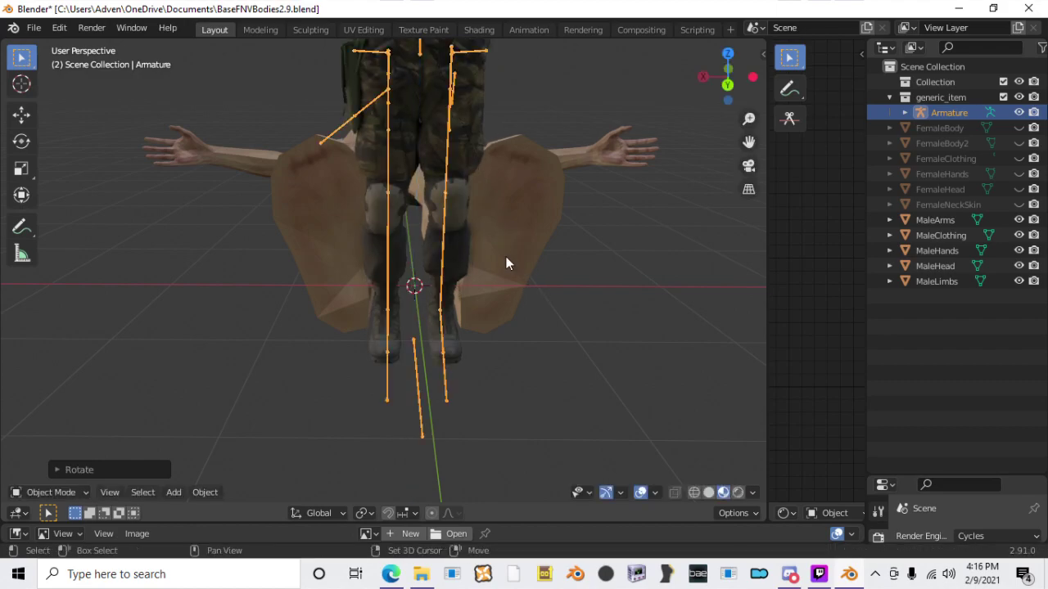
pyautogui.keyDown('shift'); pyautogui.moveTo(506, 263); pyautogui.dragTo(508, 344, button='middle'); pyautogui.keyUp('shift')
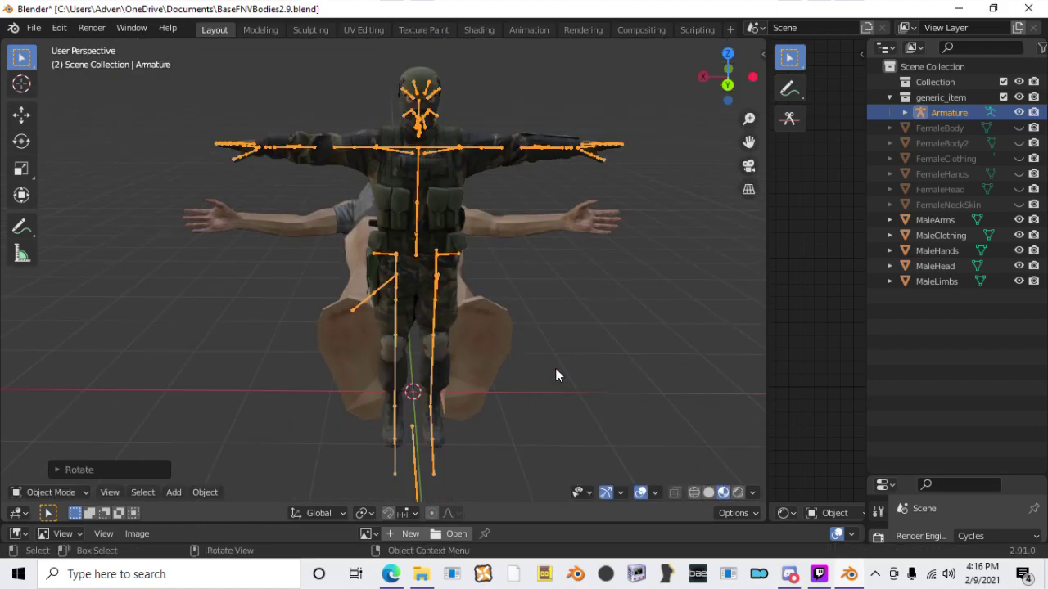
# Step: Rotate the armature 90 degrees around the global X axis so it lies flat like the male body
pyautogui.moveTo(516, 322); pyautogui.dragTo(361, 281, button='middle')
pyautogui.press('r')
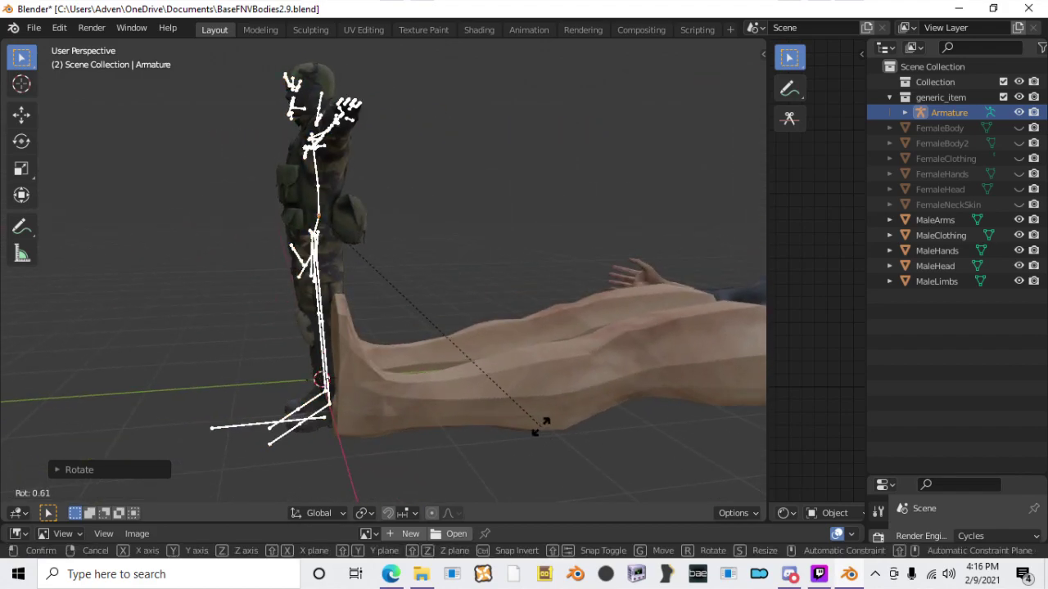
pyautogui.write('x')
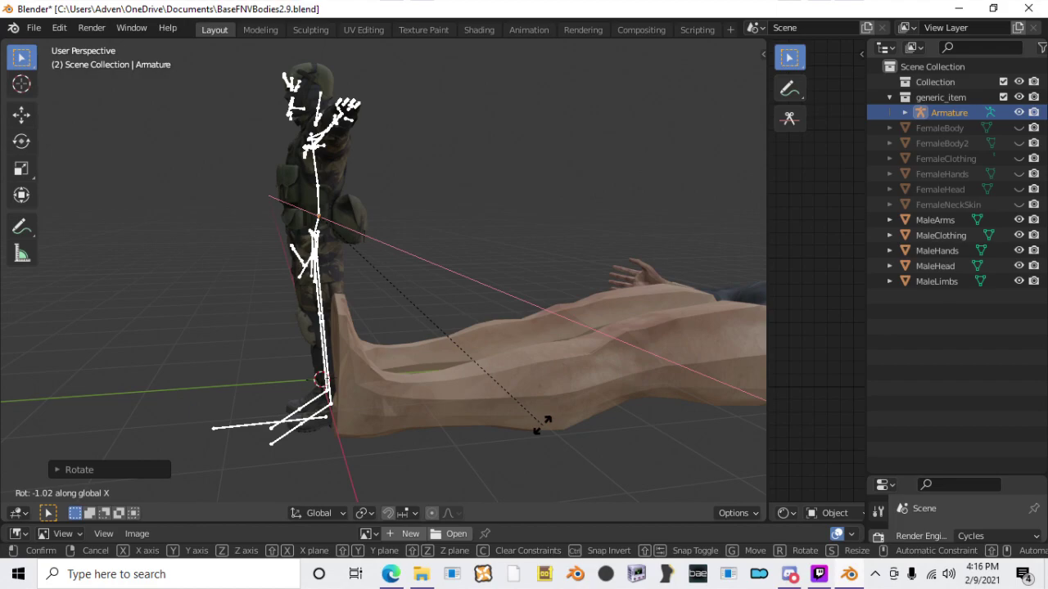
pyautogui.write('90')
pyautogui.press('Return')
pyautogui.moveTo(411, 301); pyautogui.dragTo(410, 265, button='middle')
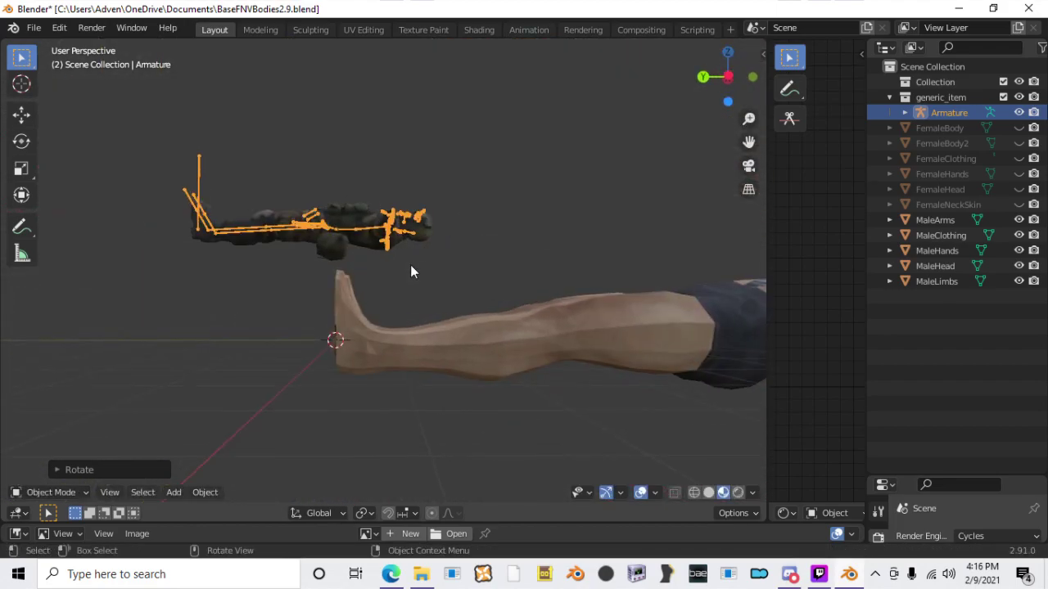
pyautogui.press('g')
pyautogui.press('y')
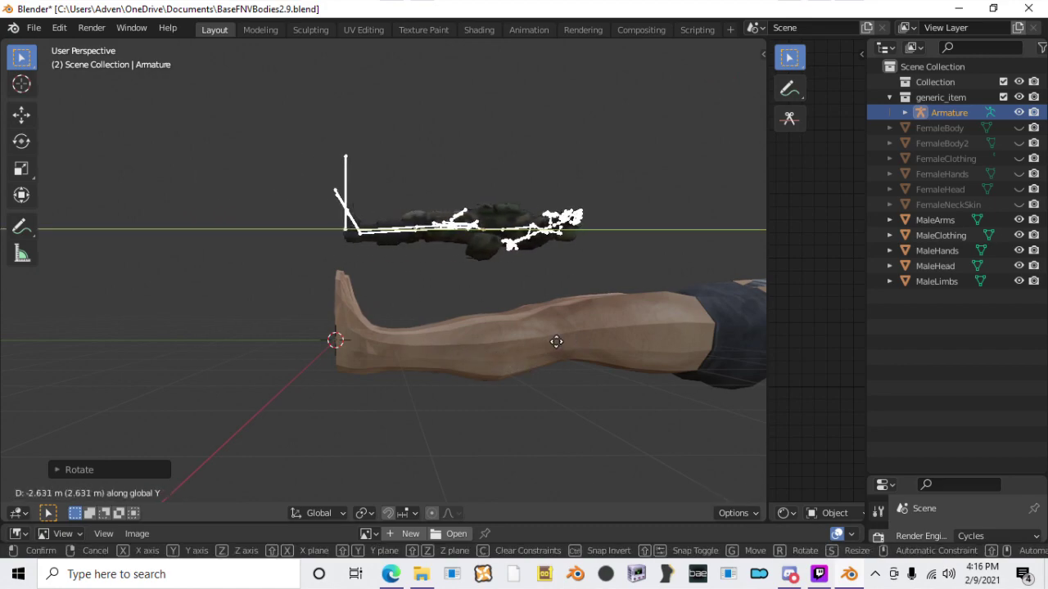
pyautogui.click(515, 332)
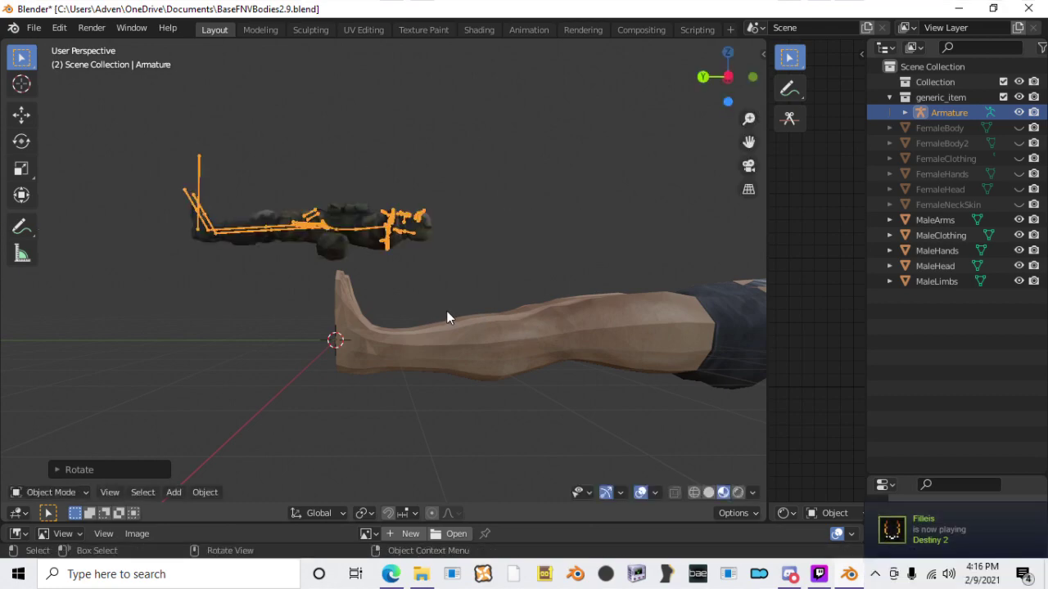
# Step: Lower the armature about 1.98 m along the Z axis to the level of the male body
pyautogui.press('g')
pyautogui.press('z')
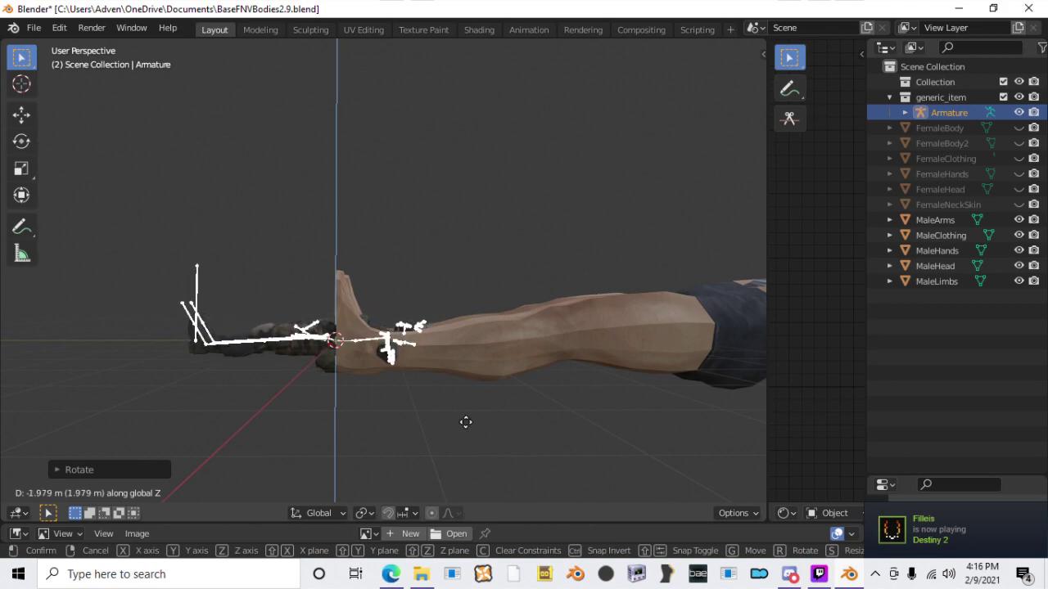
pyautogui.click(465, 423)
# Step: Scale the armature up and slide it along the Y axis over the male body, with its feet near the origin
pyautogui.moveTo(357, 260); pyautogui.dragTo(552, 363, button='middle')
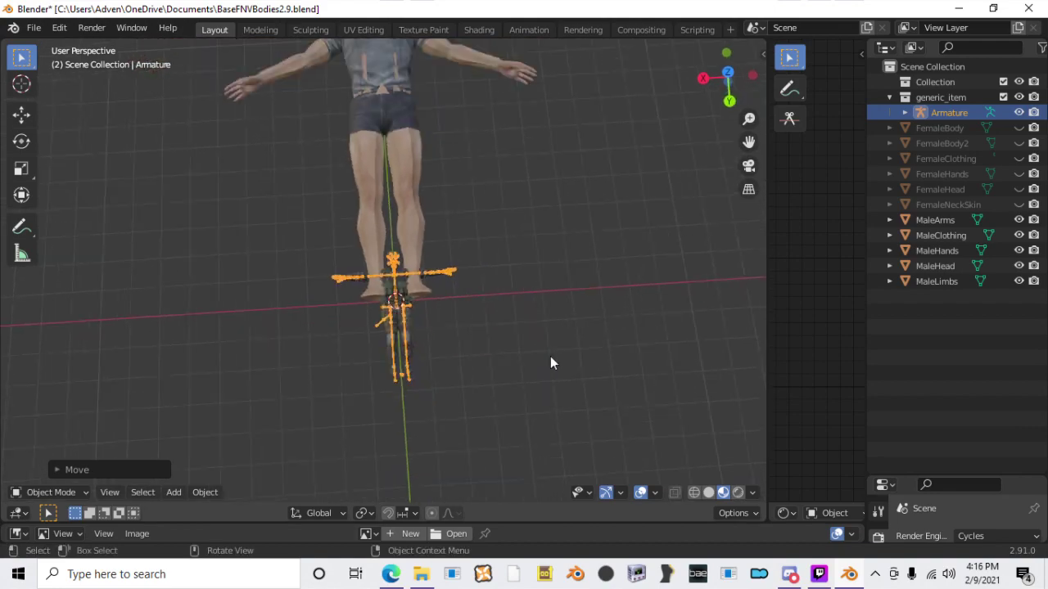
pyautogui.scroll(-1, 484, 323)
pyautogui.press('s')
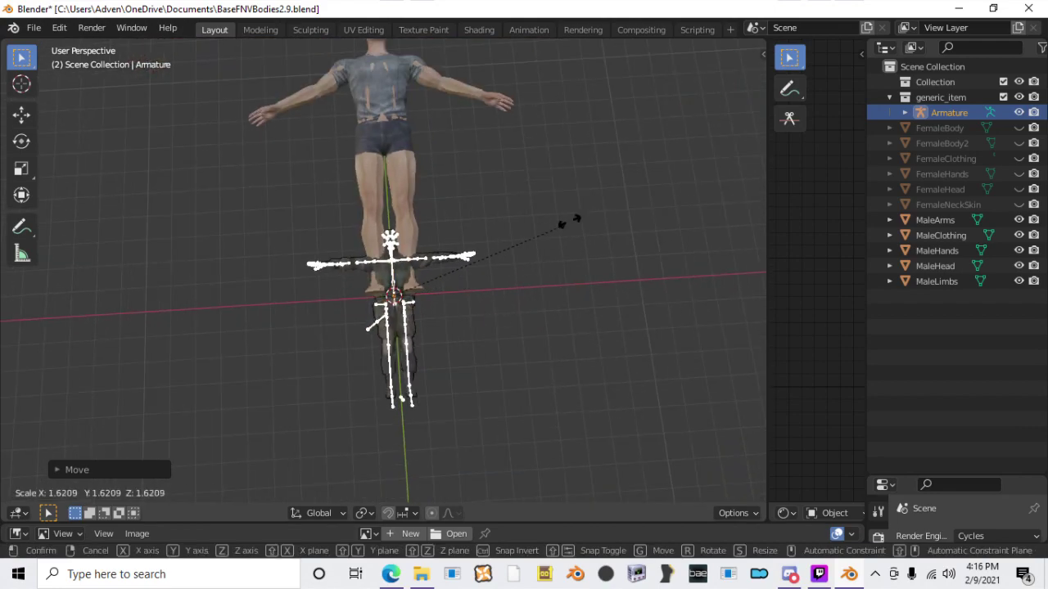
pyautogui.click(602, 170)
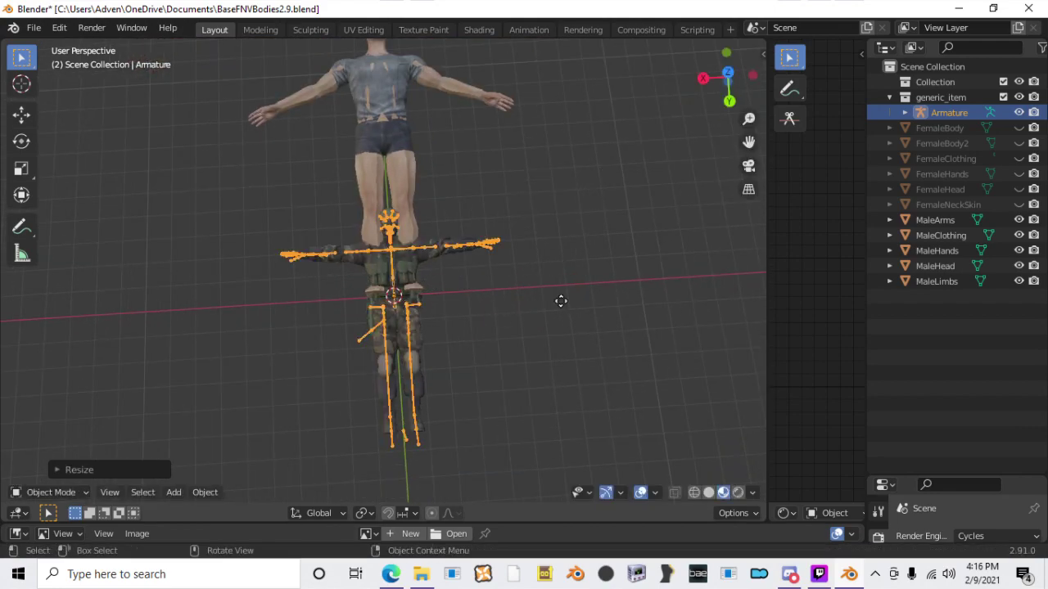
pyautogui.press('g')
pyautogui.press('y')
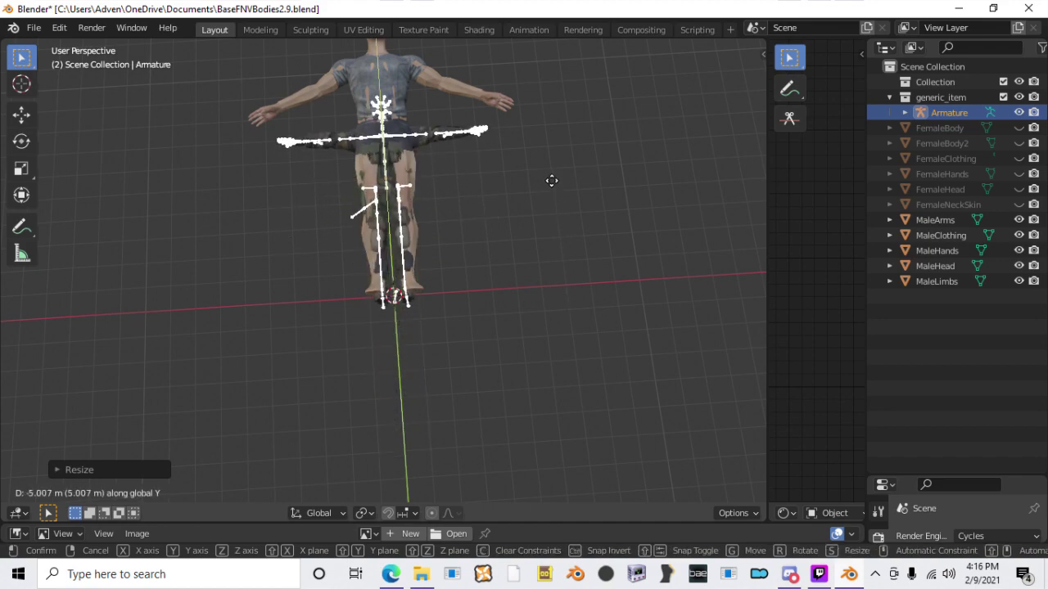
pyautogui.click(547, 197)
# Step: Enlarge the armature to nearly the male body's size and shift it along the Y axis to bring the boots back to the feet
pyautogui.moveTo(539, 277); pyautogui.dragTo(546, 257, button='middle')
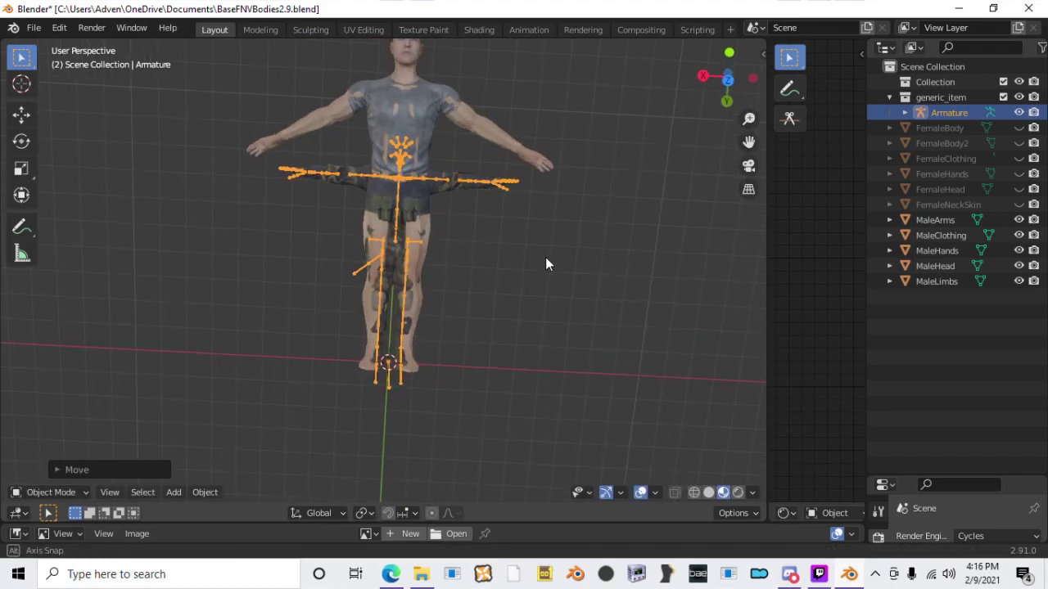
pyautogui.press('s')
pyautogui.click(613, 134)
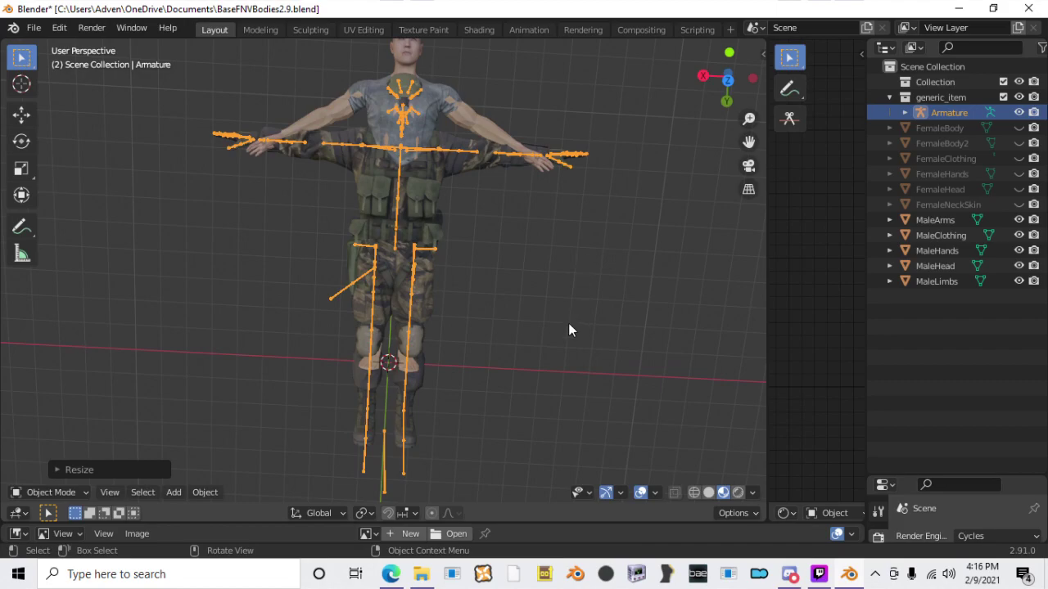
pyautogui.press('g')
pyautogui.press('y')
pyautogui.click(575, 240)
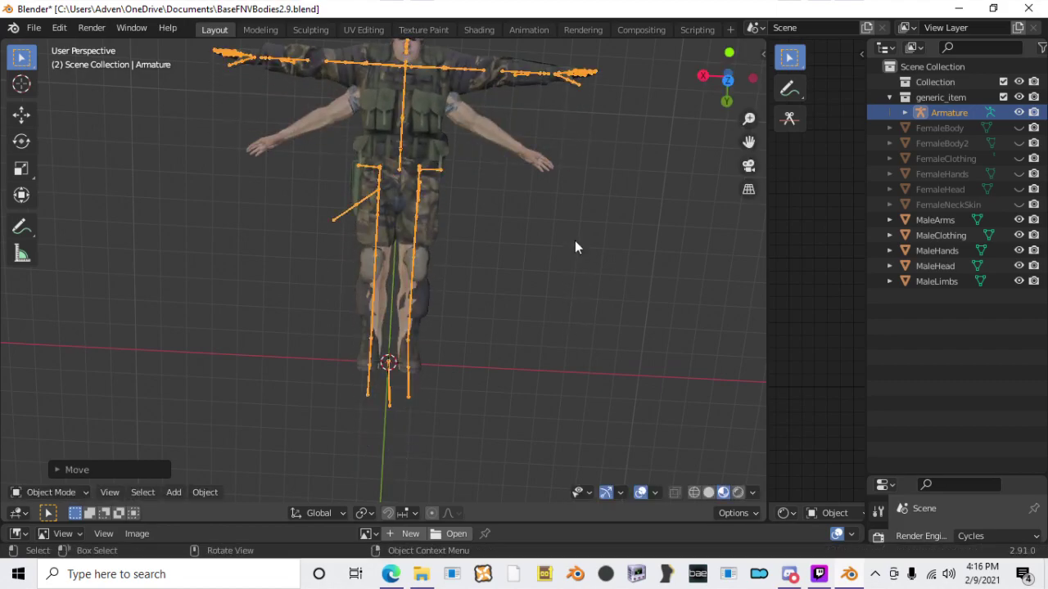
# Step: Scale the armature down slightly and move it about 0.62 m along the Y axis so the boots cover the male feet
pyautogui.scroll(-2, 580, 239)
pyautogui.press('s')
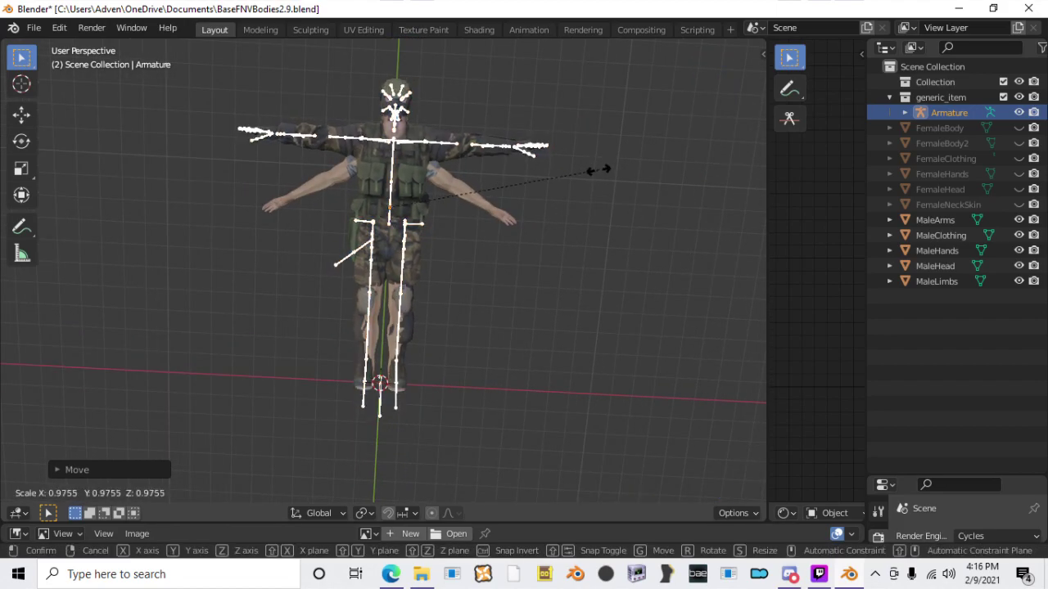
pyautogui.click(513, 280)
pyautogui.scroll(4, 504, 262)
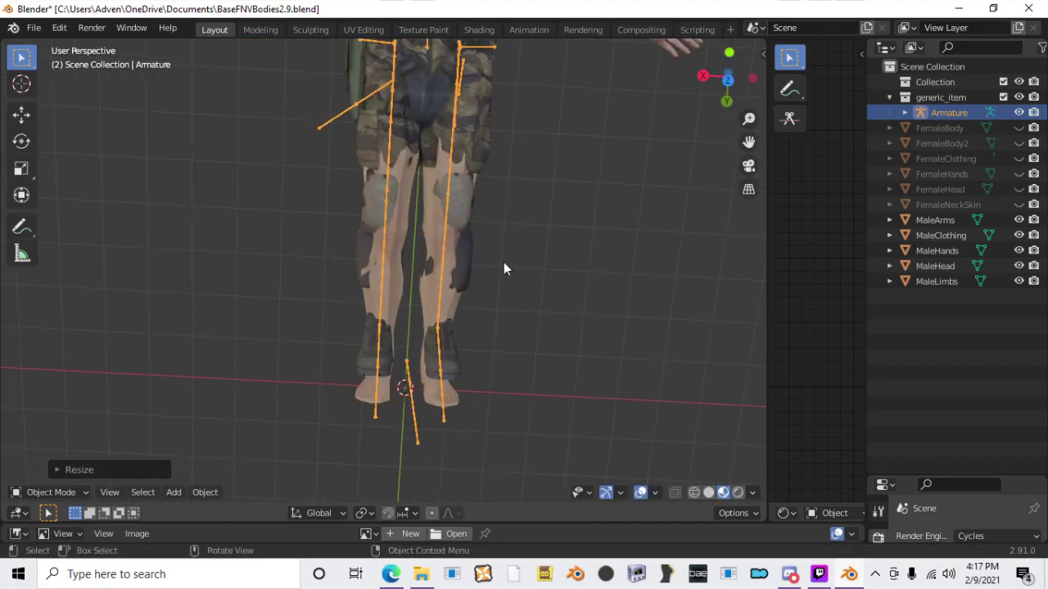
pyautogui.press('g')
pyautogui.press('y')
pyautogui.click(515, 284)
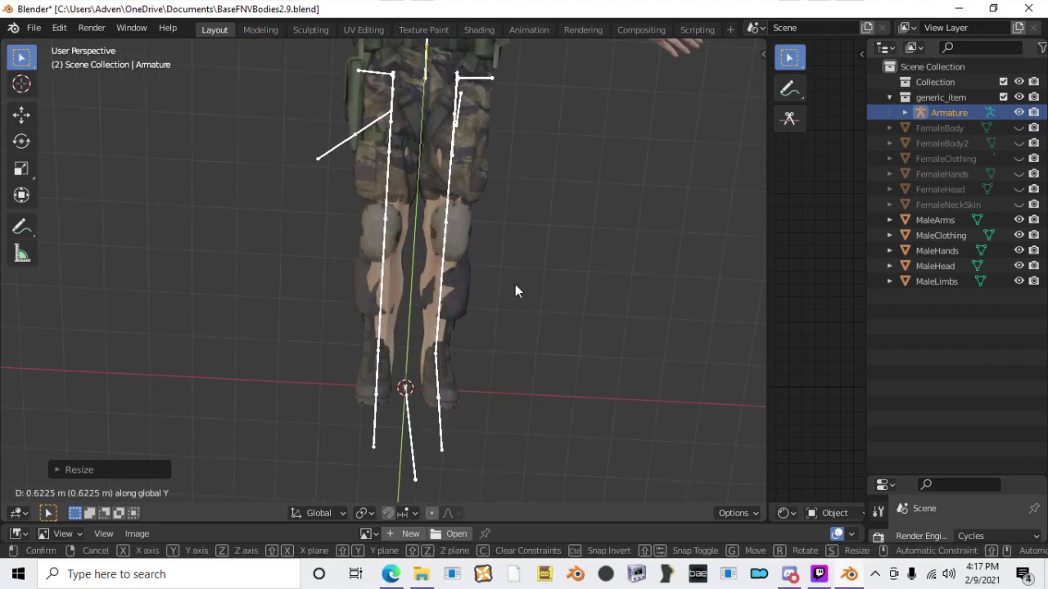
# Step: Delete the eyes, face and teeth meshes from the armature's parts
pyautogui.keyDown('shift'); pyautogui.moveTo(524, 327); pyautogui.dragTo(530, 442, button='middle'); pyautogui.keyUp('shift')
pyautogui.scroll(-3, 559, 230)
pyautogui.moveTo(560, 230); pyautogui.dragTo(552, 98, button='middle')
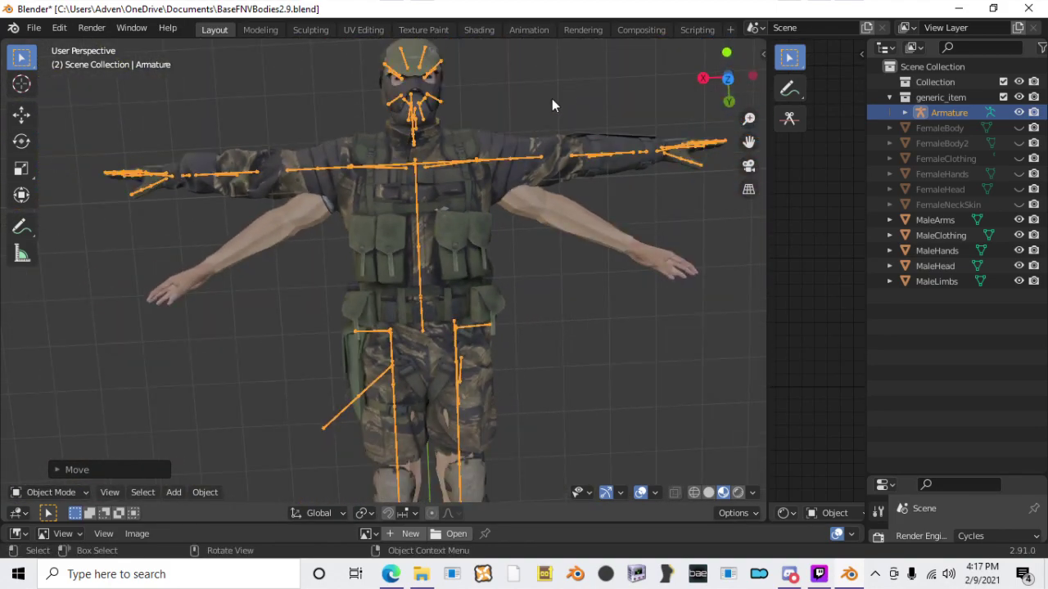
pyautogui.click(905, 113)
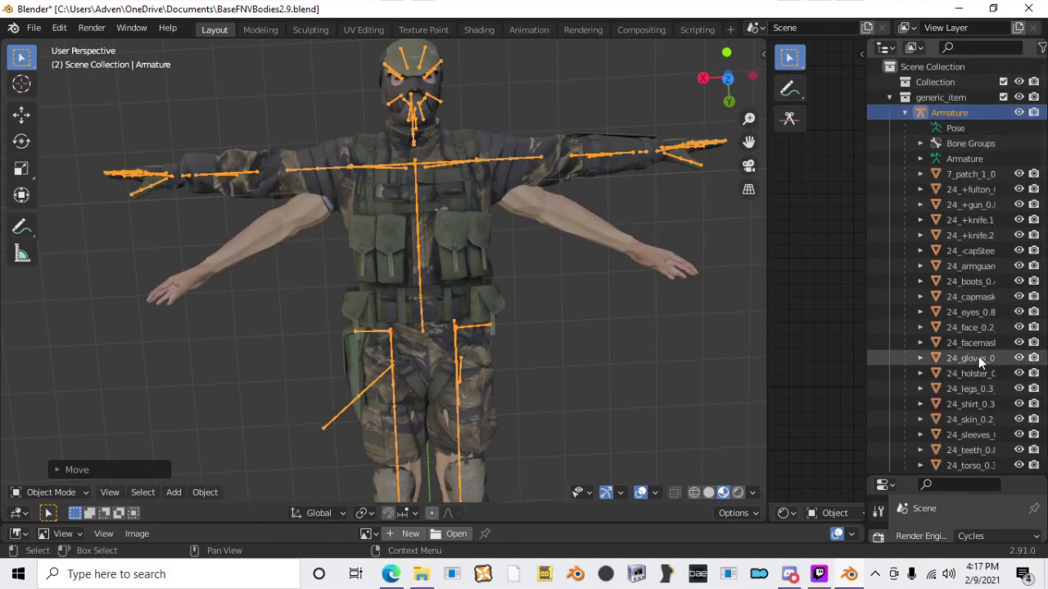
pyautogui.click(977, 327)
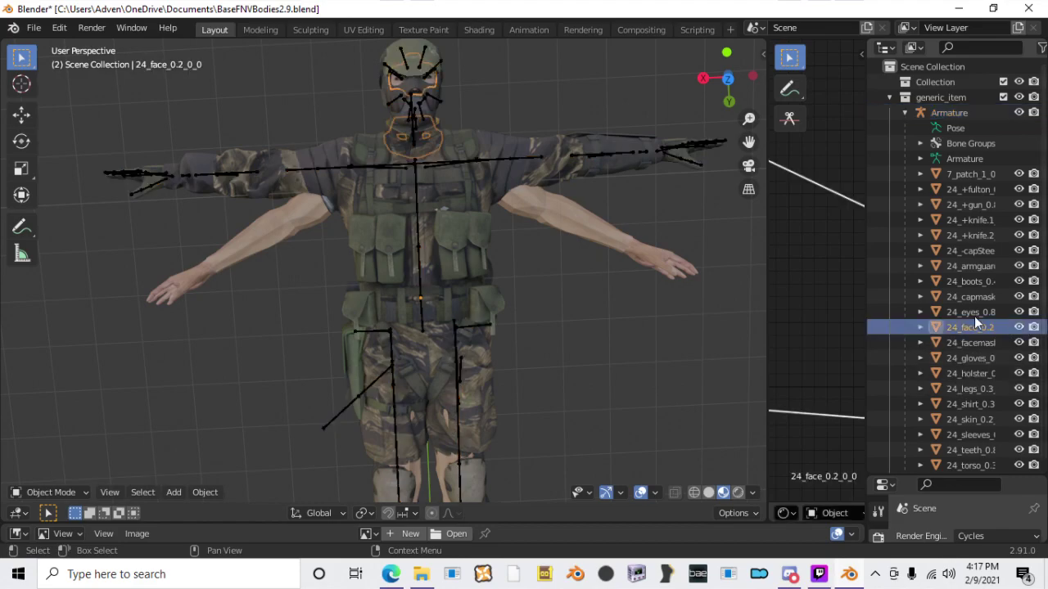
pyautogui.keyDown('ctrl'); pyautogui.click(970, 310); pyautogui.keyUp('ctrl')
pyautogui.scroll(-5, 942, 327)
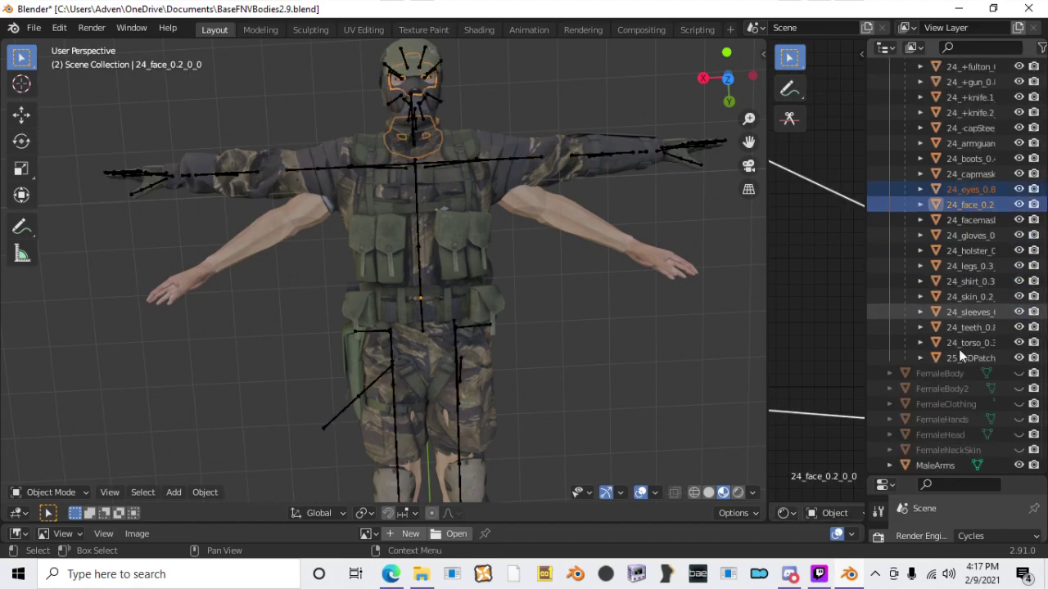
pyautogui.keyDown('shift'); pyautogui.click(966, 326); pyautogui.keyUp('shift')
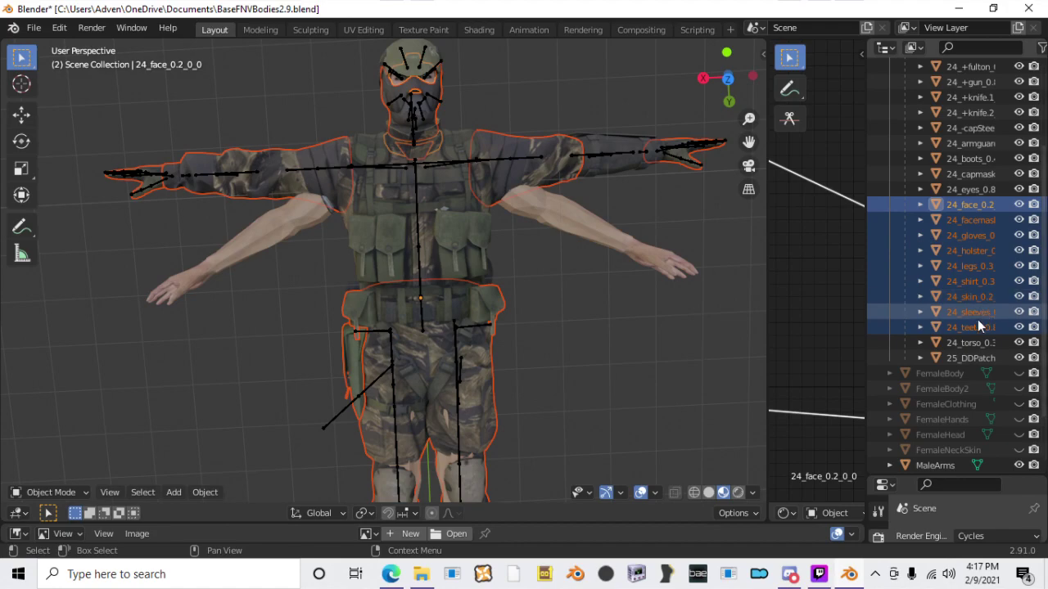
pyautogui.click(976, 324)
pyautogui.keyDown('ctrl'); pyautogui.click(968, 204); pyautogui.keyUp('ctrl')
pyautogui.keyDown('ctrl'); pyautogui.click(970, 187); pyautogui.keyUp('ctrl')
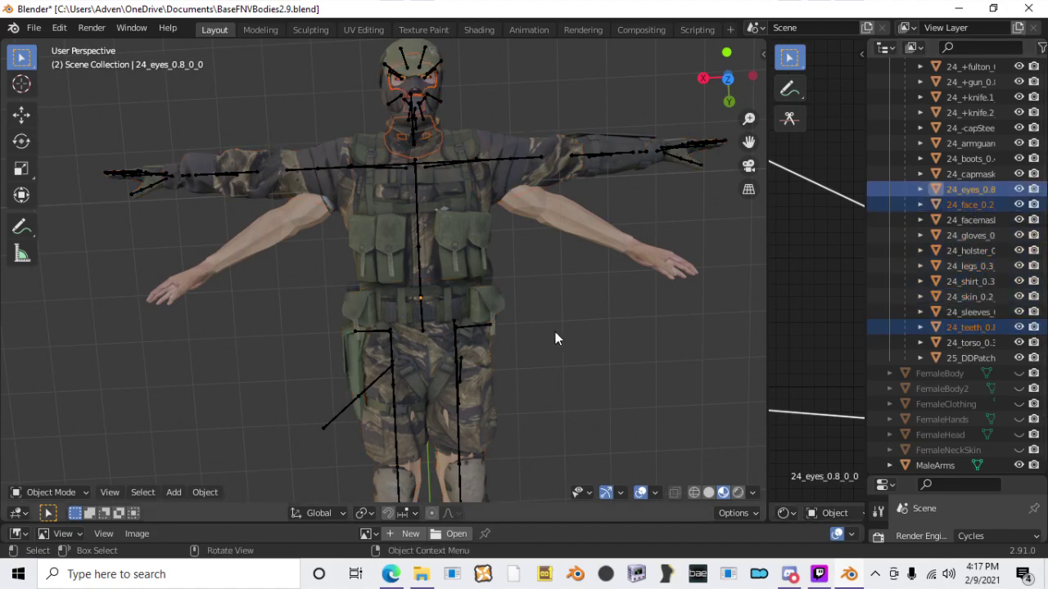
pyautogui.press('Delete')
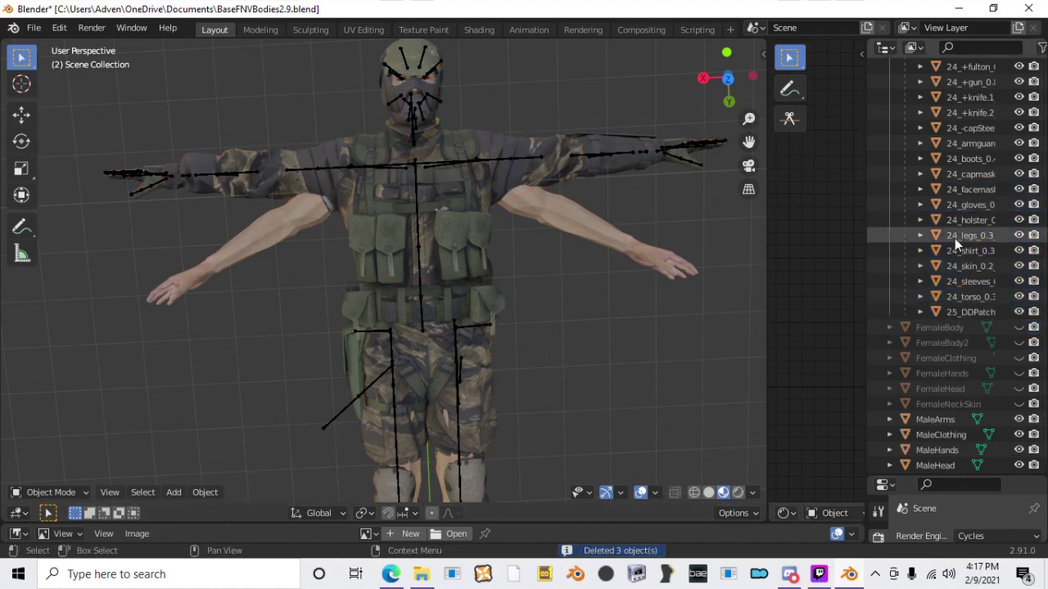
# Step: Join the two knife meshes into the fulton mesh
pyautogui.scroll(1, 957, 254)
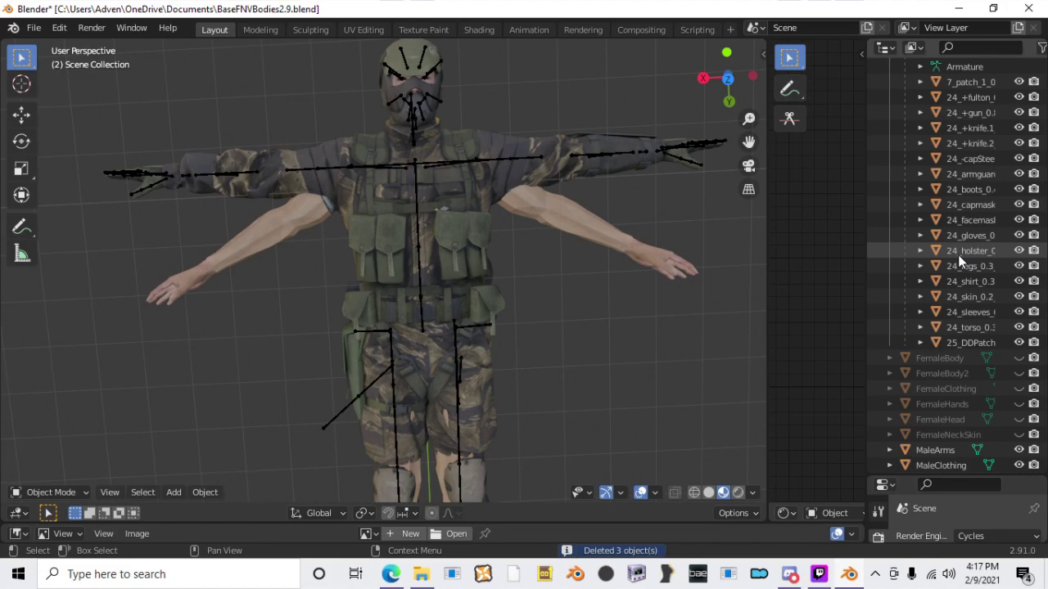
pyautogui.scroll(1, 958, 254)
pyautogui.click(976, 173)
pyautogui.keyDown('shift'); pyautogui.click(983, 161); pyautogui.keyUp('shift')
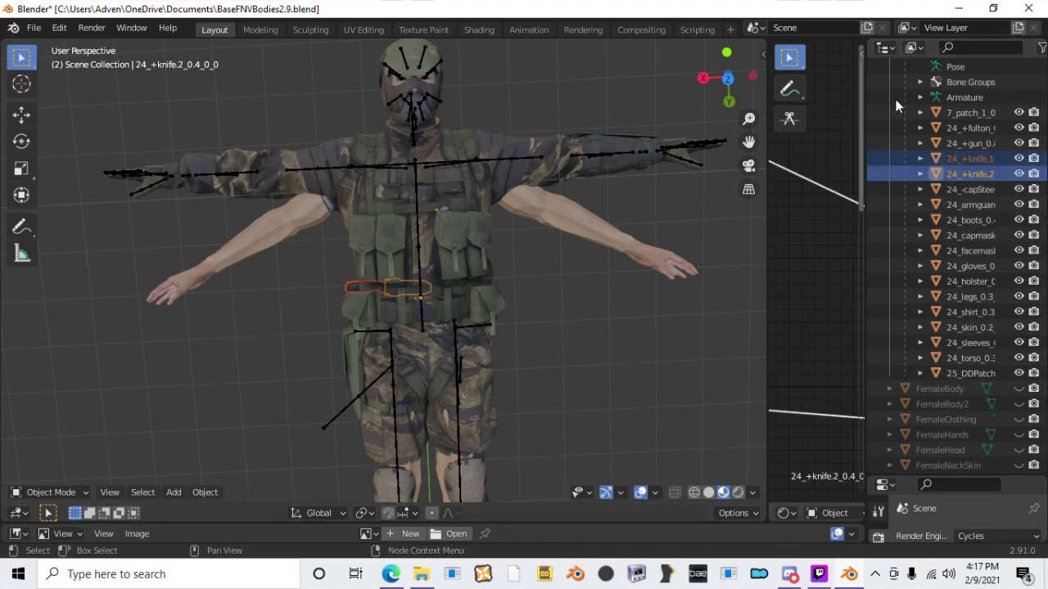
pyautogui.keyDown('ctrl'); pyautogui.click(962, 129); pyautogui.keyUp('ctrl')
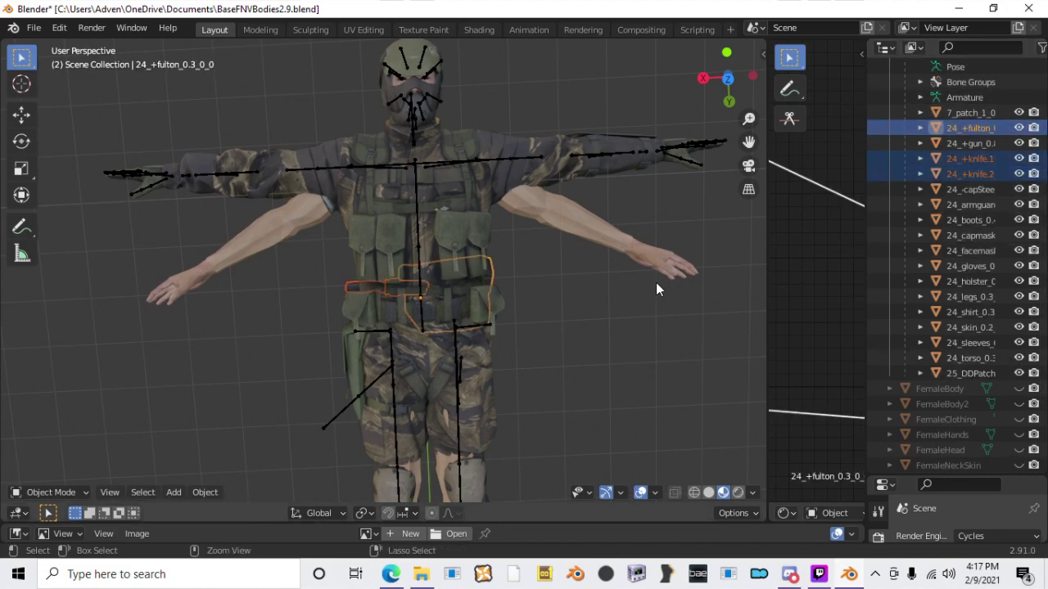
pyautogui.press('Delete')
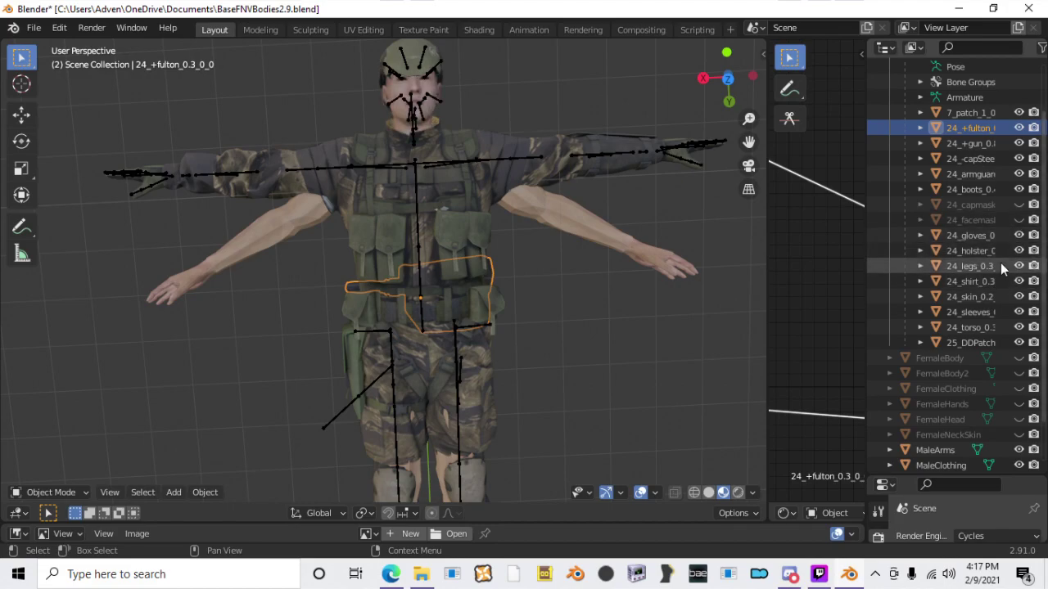
# Step: Hide the steel cap mesh and scale the whole armature down slightly
pyautogui.click(1018, 159)
pyautogui.scroll(3, 933, 115)
pyautogui.click(941, 112)
pyautogui.moveTo(597, 157); pyautogui.dragTo(356, 383, button='middle')
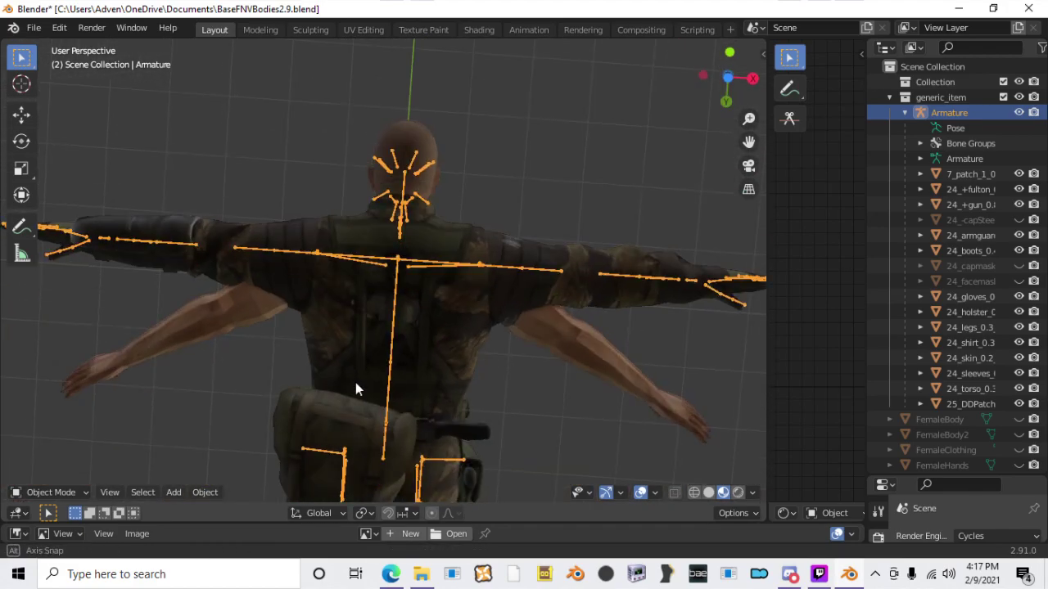
pyautogui.press('s')
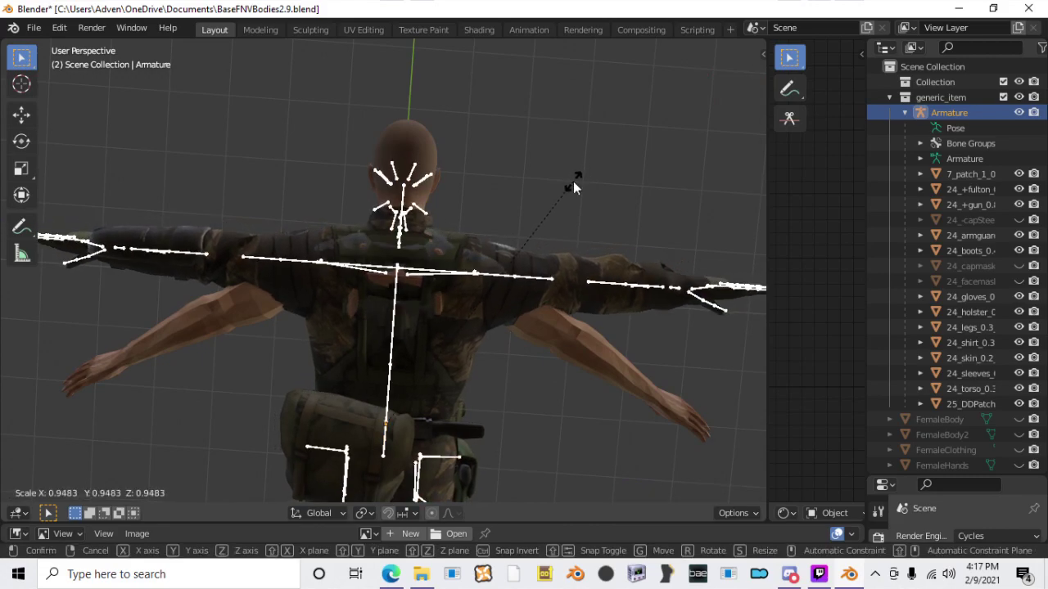
pyautogui.click(491, 282)
# Step: Hide the MaleArms, MaleClothing and MaleLimbs meshes to check the outfit's collar around the male neck
pyautogui.moveTo(491, 281); pyautogui.dragTo(604, 288, button='middle')
pyautogui.scroll(-5, 906, 302)
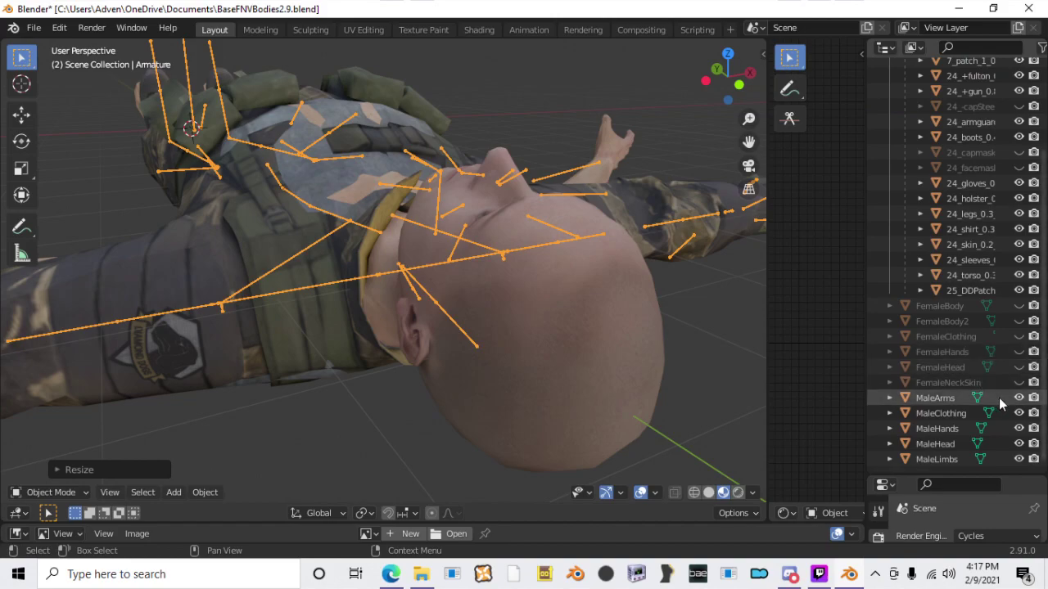
pyautogui.click(1019, 414)
pyautogui.click(1019, 458)
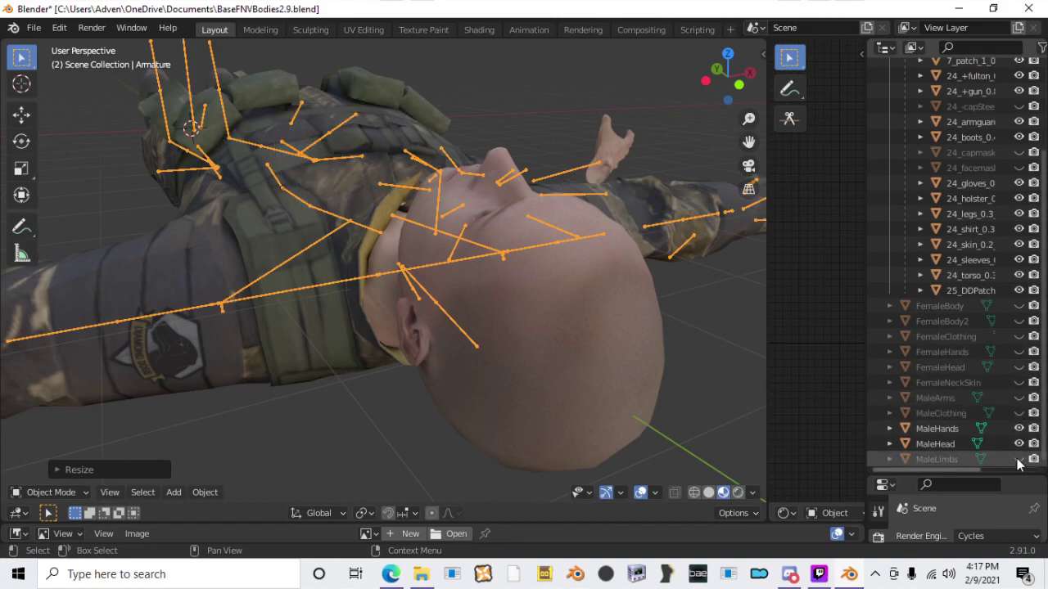
pyautogui.moveTo(717, 352); pyautogui.dragTo(686, 379, button='middle')
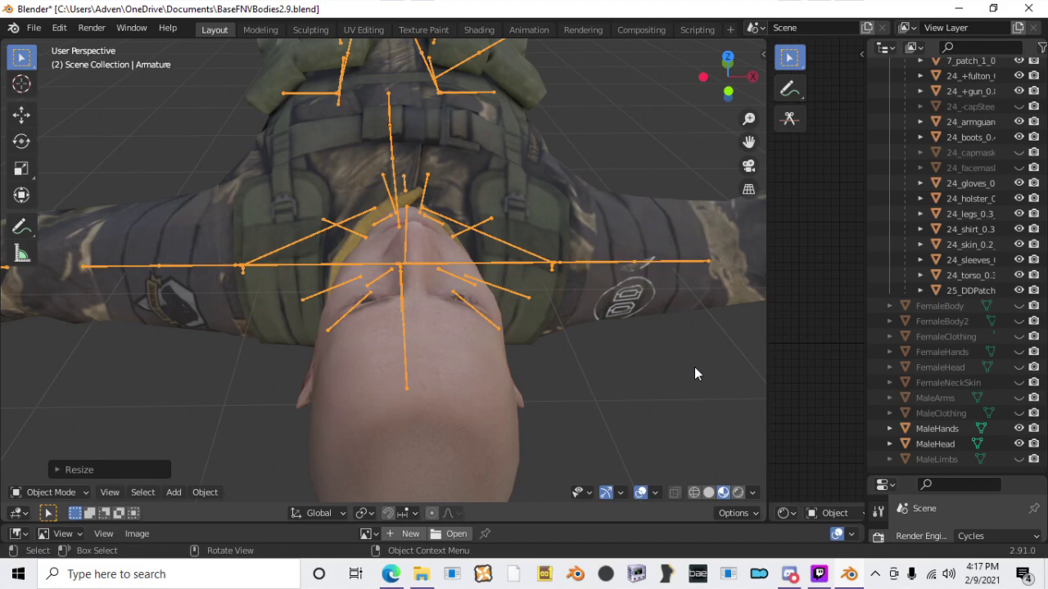
pyautogui.moveTo(454, 175); pyautogui.dragTo(594, 189, button='middle')
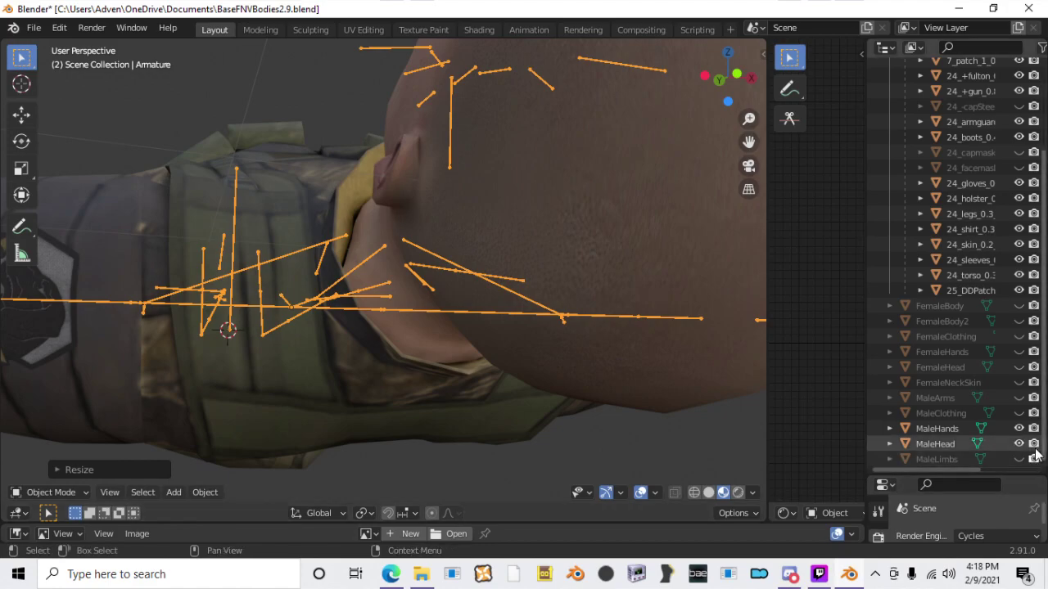
# Step: Show the MaleLimbs mesh again and slide the armature along the Y axis toward the feet
pyautogui.click(1018, 460)
pyautogui.scroll(-6, 523, 356)
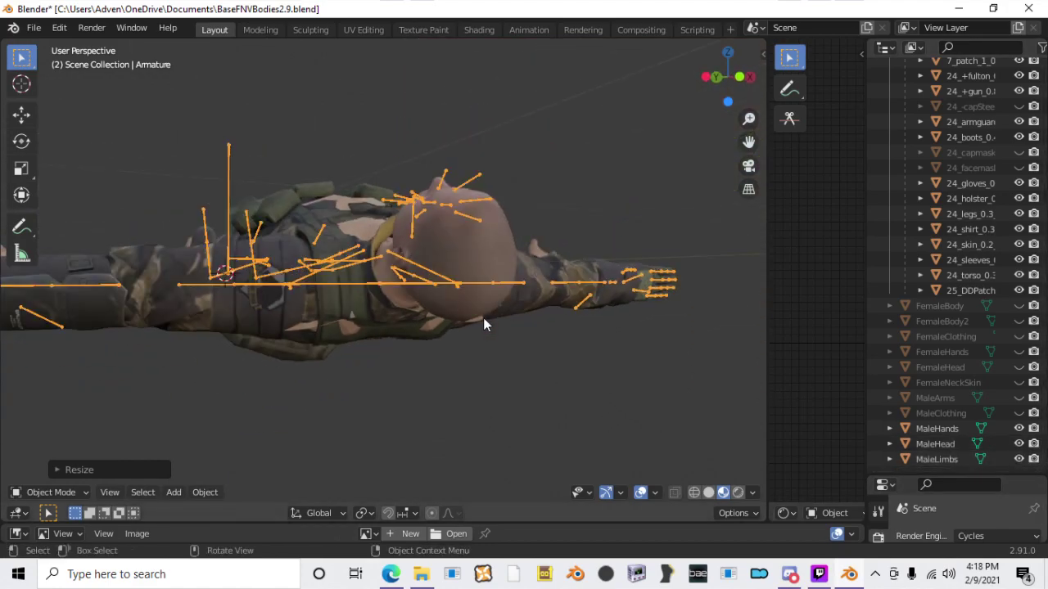
pyautogui.moveTo(499, 325); pyautogui.dragTo(415, 364, button='middle')
pyautogui.scroll(-2, 606, 286)
pyautogui.scroll(5, 1007, 265)
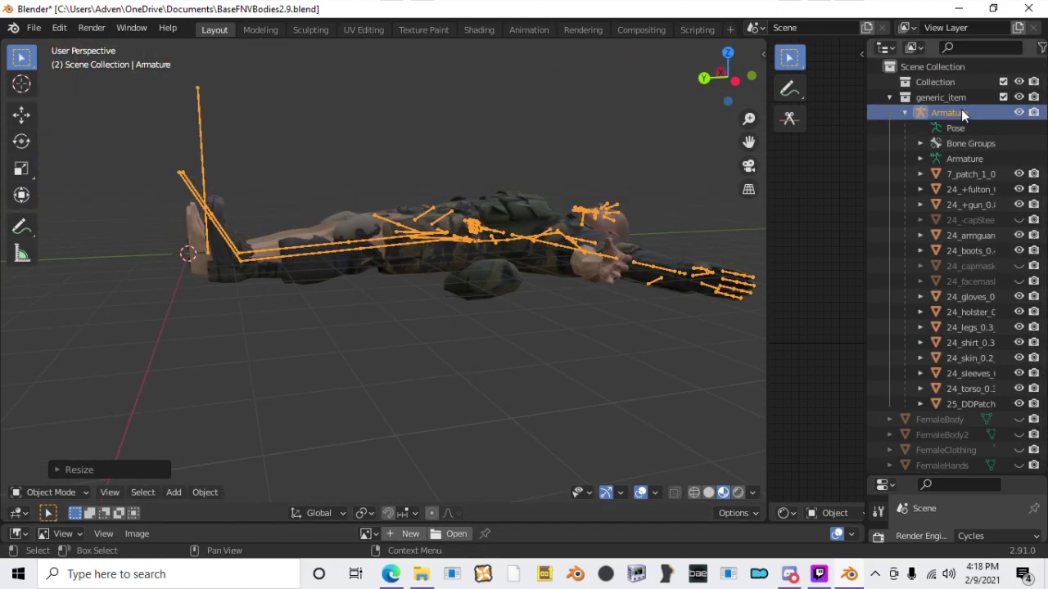
pyautogui.scroll(6, 376, 338)
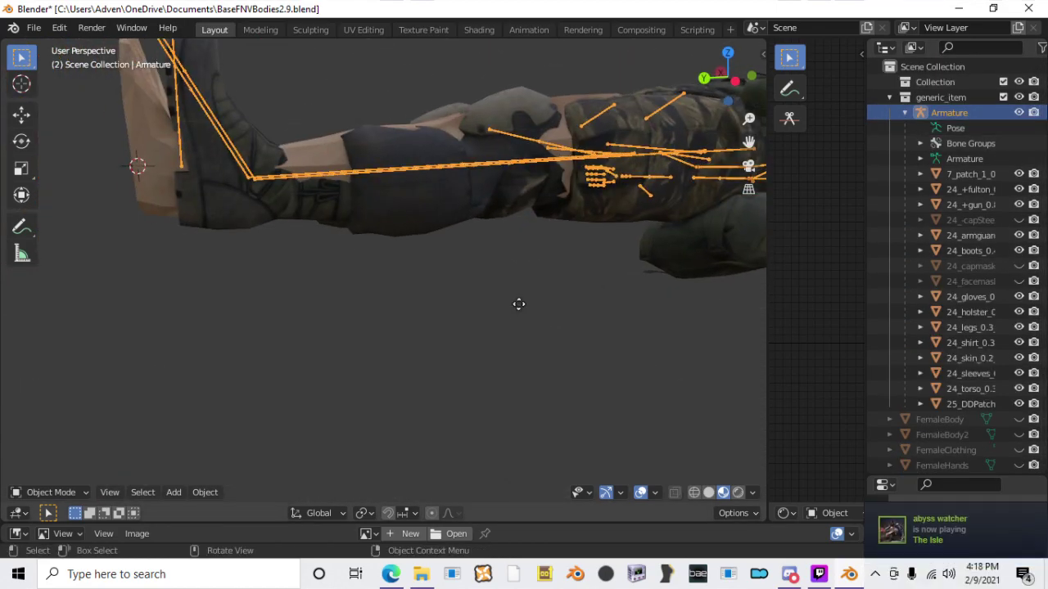
pyautogui.press('g')
pyautogui.press('y')
pyautogui.click(228, 399)
# Step: Scale the armature up to about 1.08 and shift it along the Y axis to bring the boots back over the feet
pyautogui.moveTo(228, 399); pyautogui.dragTo(548, 241, button='middle')
pyautogui.press('s')
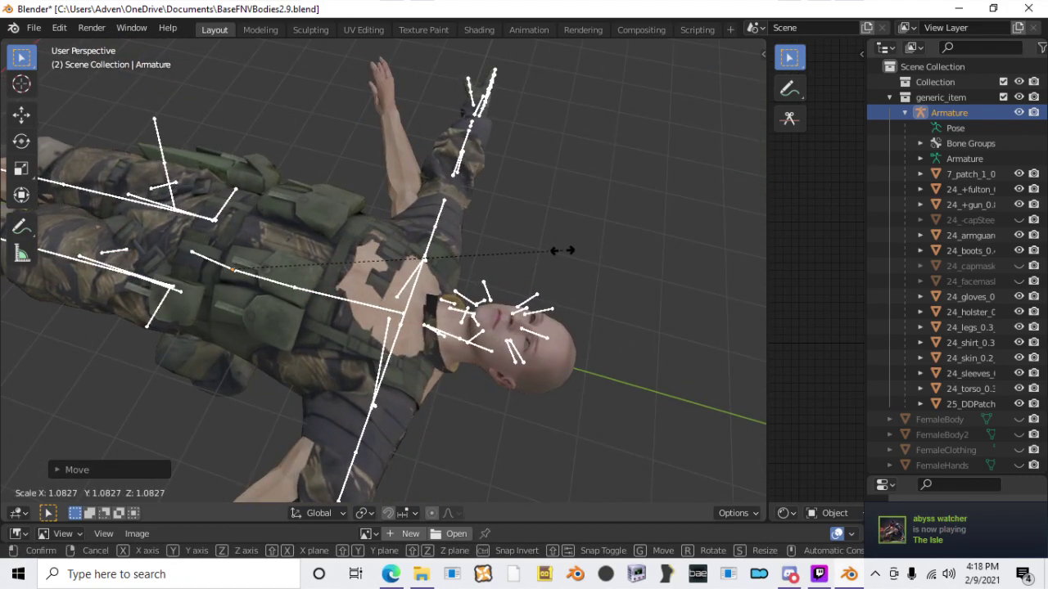
pyautogui.click(568, 251)
pyautogui.moveTo(311, 325); pyautogui.dragTo(386, 265, button='middle')
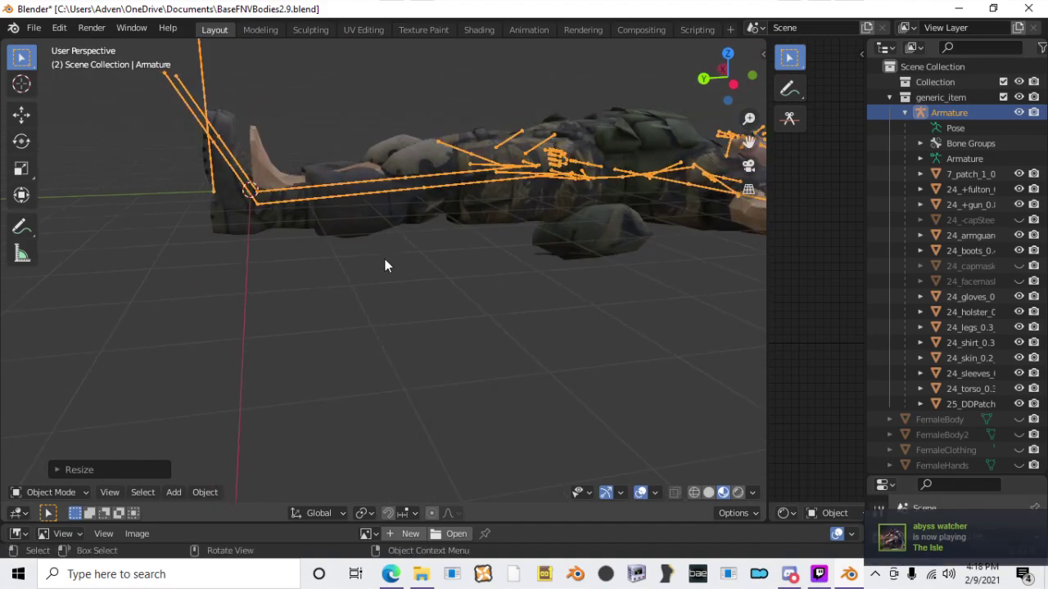
pyautogui.press('g')
pyautogui.press('y')
pyautogui.click(521, 213)
# Step: Scale the armature down to about 0.96
pyautogui.press('s')
pyautogui.press('Escape')
pyautogui.press('s')
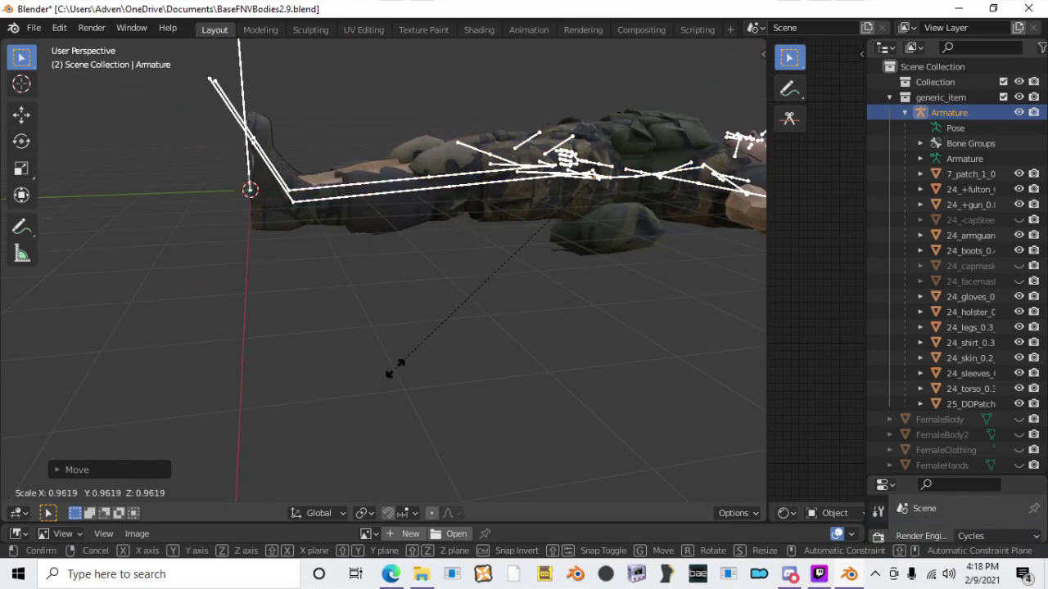
pyautogui.click(393, 369)
# Step: Nudge the armature along the Y axis so the boots cover the soles of the male feet
pyautogui.moveTo(657, 150); pyautogui.dragTo(390, 217, button='middle')
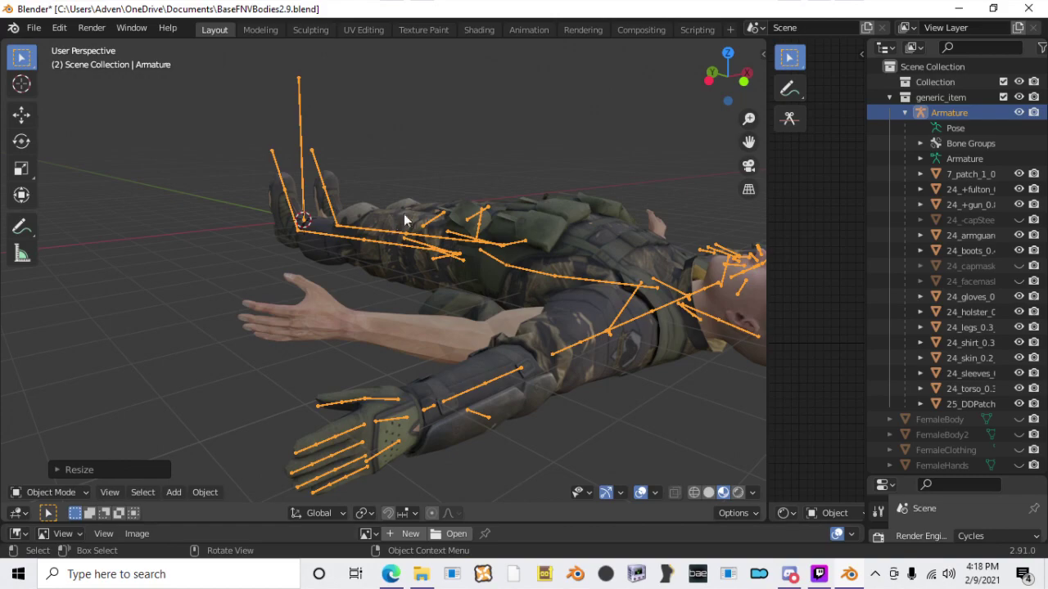
pyautogui.moveTo(498, 270); pyautogui.dragTo(504, 296, button='middle')
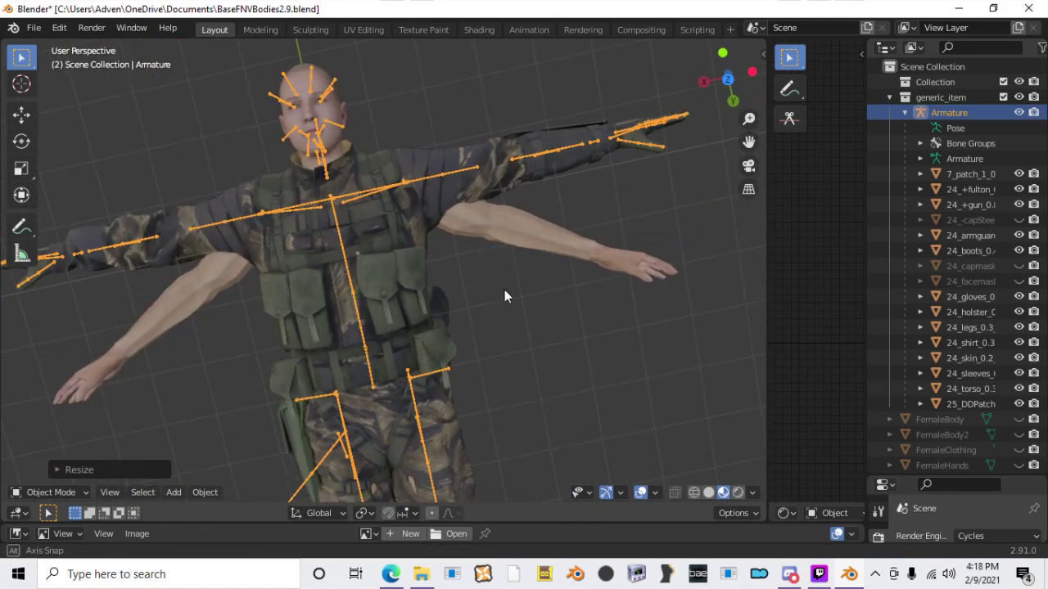
pyautogui.click(549, 173)
pyautogui.keyDown('shift'); pyautogui.moveTo(470, 475); pyautogui.dragTo(478, 255, button='middle'); pyautogui.keyUp('shift')
pyautogui.moveTo(471, 318); pyautogui.dragTo(478, 348, button='middle')
pyautogui.scroll(-2, 488, 228)
pyautogui.keyDown('shift'); pyautogui.moveTo(478, 348); pyautogui.dragTo(483, 267, button='middle'); pyautogui.keyUp('shift')
pyautogui.scroll(1, 486, 271)
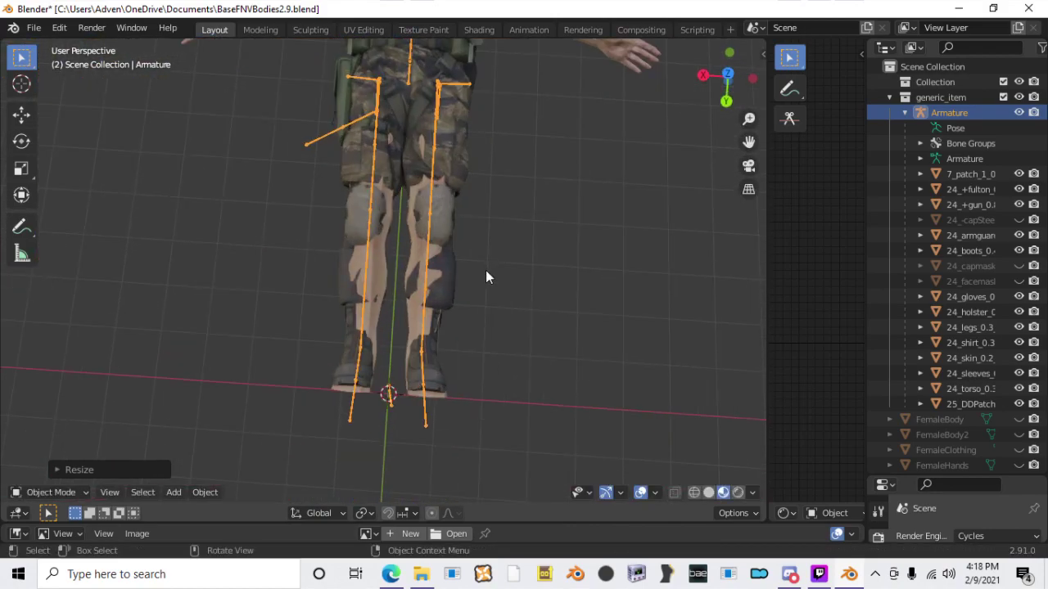
pyautogui.press('g')
pyautogui.press('y')
pyautogui.click(487, 276)
# Step: Show the MaleLimbs mesh again and inspect the outfit's fit around the collar, legs and boot soles
pyautogui.keyDown('shift'); pyautogui.moveTo(530, 49); pyautogui.dragTo(491, 344, button='middle'); pyautogui.keyUp('shift')
pyautogui.scroll(3, 508, 167)
pyautogui.keyDown('shift'); pyautogui.moveTo(485, 267); pyautogui.dragTo(573, 295, button='middle'); pyautogui.keyUp('shift')
pyautogui.scroll(-4, 966, 328)
pyautogui.moveTo(565, 376); pyautogui.dragTo(491, 204, button='middle')
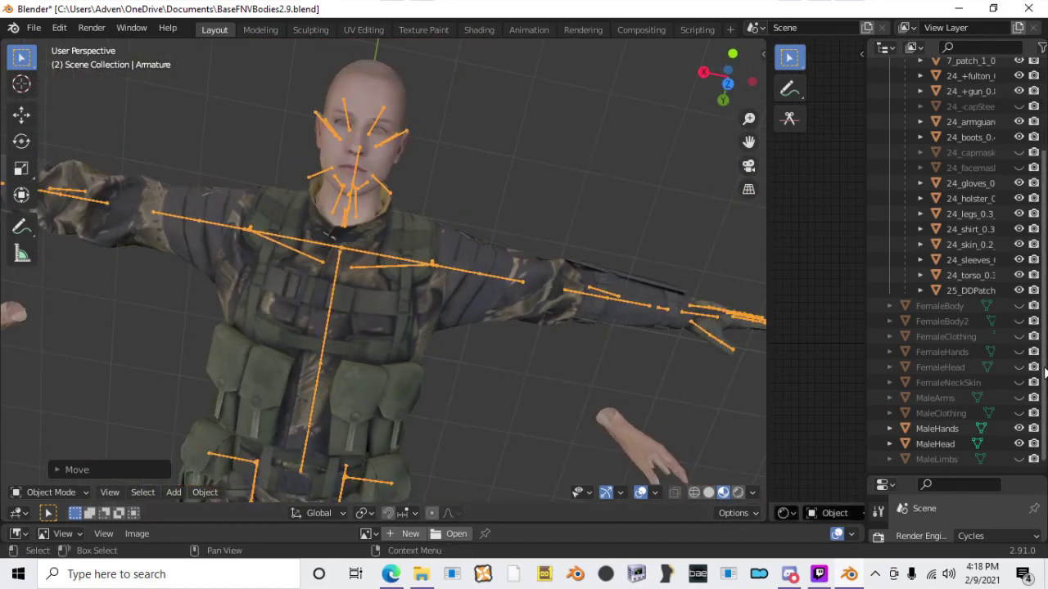
pyautogui.click(1019, 459)
pyautogui.moveTo(622, 385); pyautogui.dragTo(481, 205, button='middle')
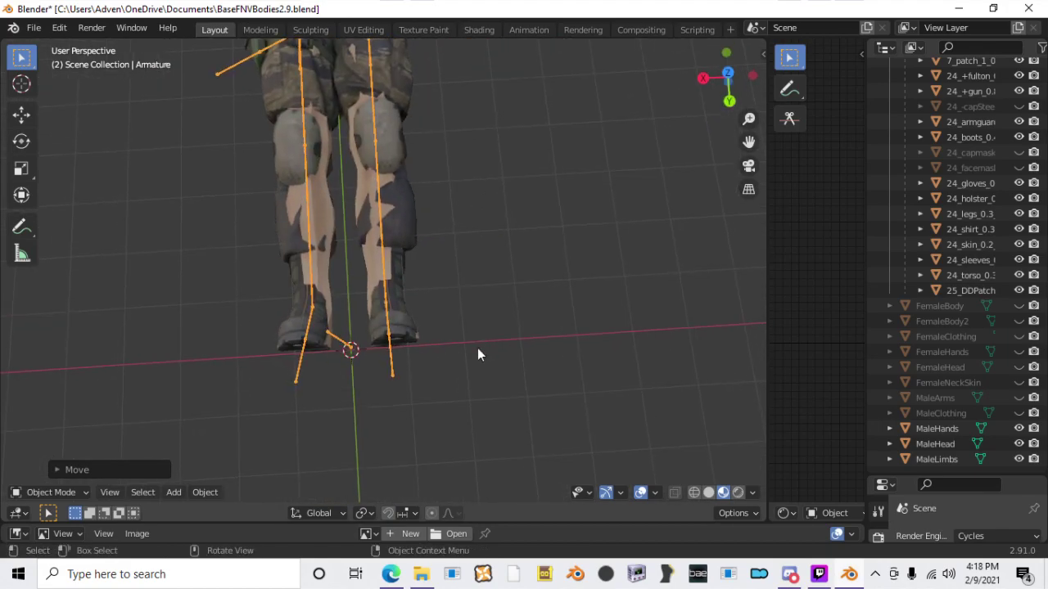
pyautogui.scroll(2, 507, 320)
pyautogui.moveTo(547, 300); pyautogui.dragTo(590, 199, button='middle')
pyautogui.scroll(5, 1029, 189)
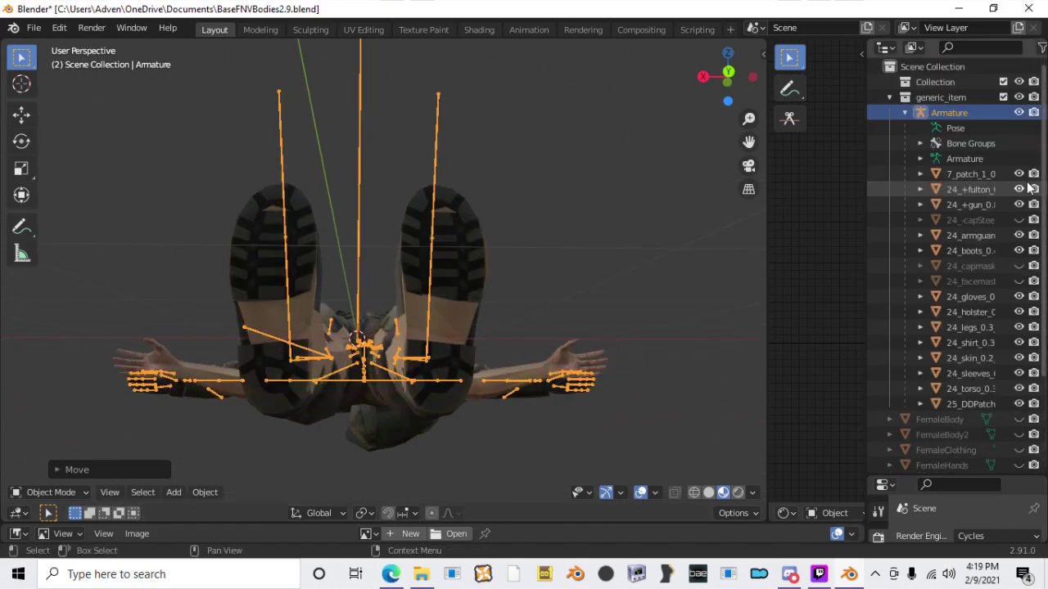
# Step: Switch the armature to Pose Mode and bring its leg bones into view
pyautogui.click(79, 490)
pyautogui.click(77, 441)
pyautogui.moveTo(476, 137); pyautogui.dragTo(453, 382, button='middle')
pyautogui.scroll(-5, 397, 250)
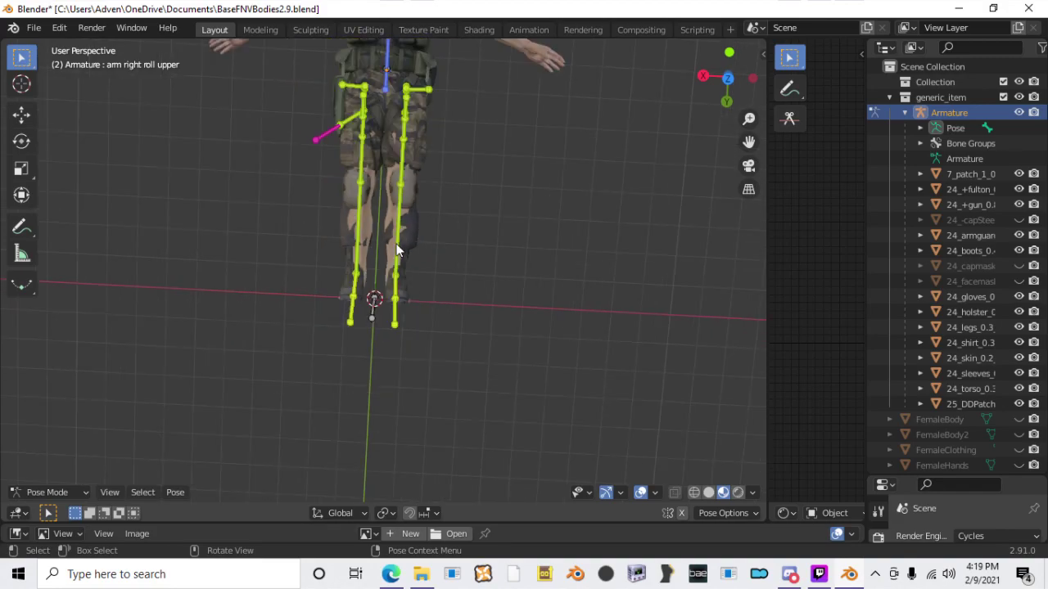
pyautogui.scroll(4, 431, 217)
pyautogui.moveTo(431, 148); pyautogui.dragTo(484, 286, button='middle')
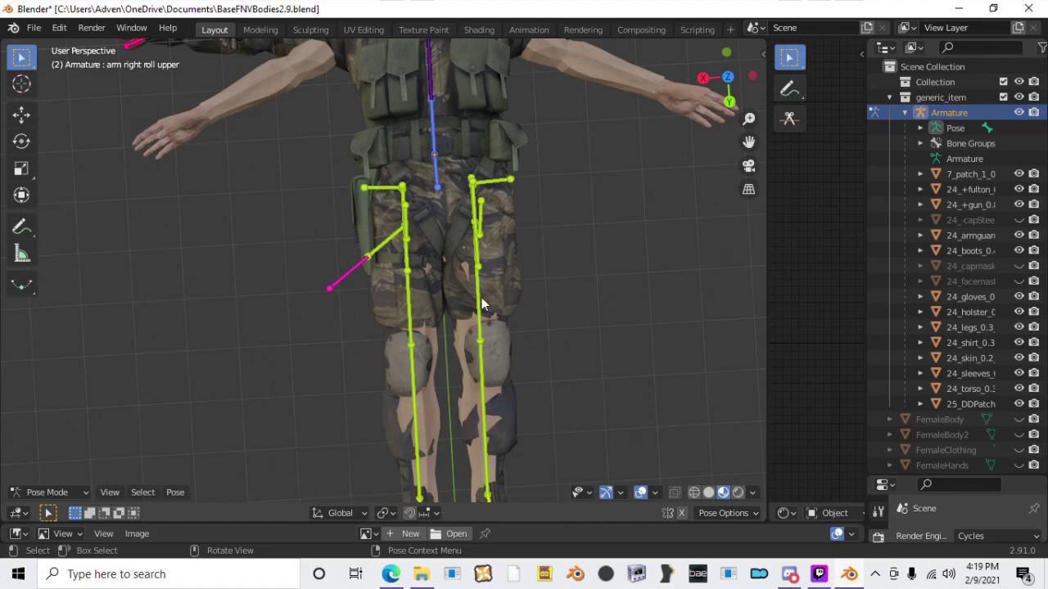
pyautogui.press('g')
pyautogui.press('Escape')
pyautogui.click(480, 249)
pyautogui.press('r')
pyautogui.press('Escape')
pyautogui.press('g')
pyautogui.press('Escape')
# Step: Examine how the leg bones, trousers and knee pads line up with the male legs
pyautogui.scroll(-8, 490, 294)
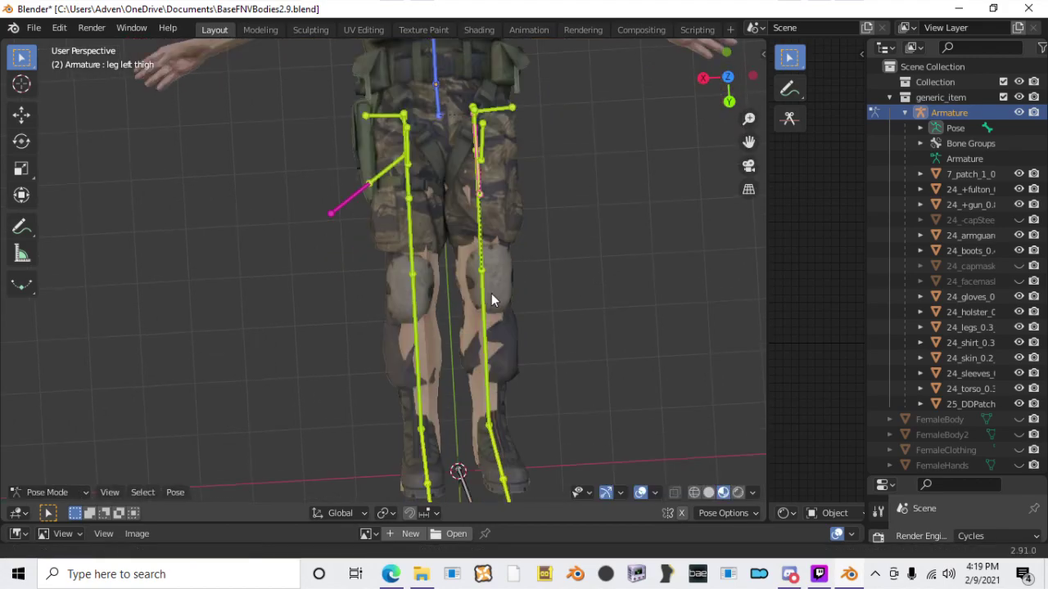
pyautogui.moveTo(518, 276); pyautogui.dragTo(501, 284, button='middle')
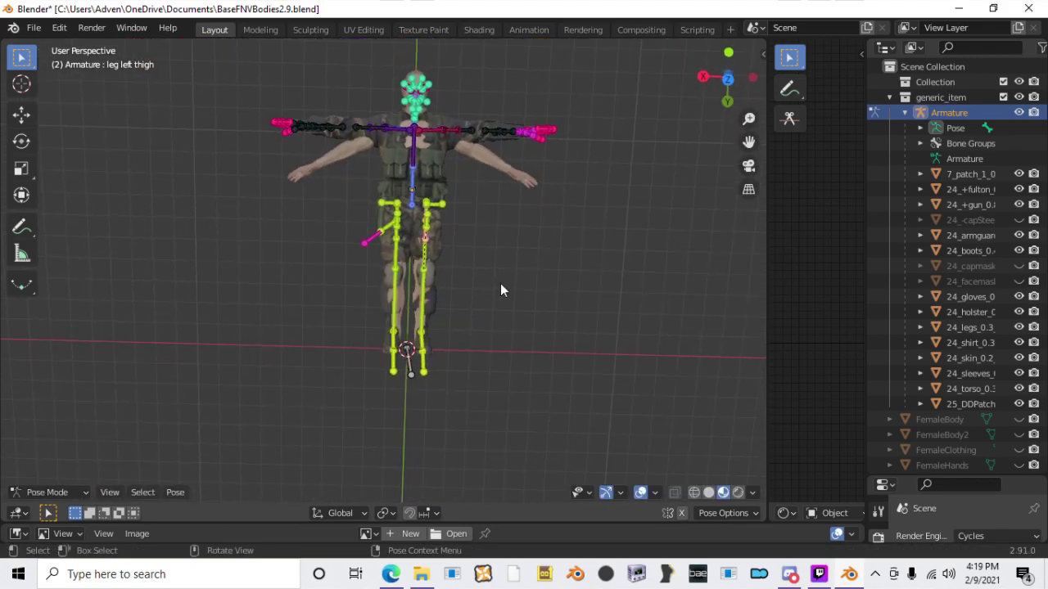
pyautogui.scroll(5, 502, 285)
pyautogui.moveTo(505, 398); pyautogui.dragTo(415, 334, button='middle')
pyautogui.scroll(-2, 414, 333)
pyautogui.keyDown('shift'); pyautogui.moveTo(395, 201); pyautogui.dragTo(388, 302, button='middle'); pyautogui.keyUp('shift')
pyautogui.scroll(4, 385, 296)
pyautogui.moveTo(370, 287)
pyautogui.mouseDown(button='middle')
pyautogui.moveTo(364, 279)
pyautogui.moveTo(377, 284)
pyautogui.mouseUp(button='middle')
pyautogui.scroll(-3, 380, 291)
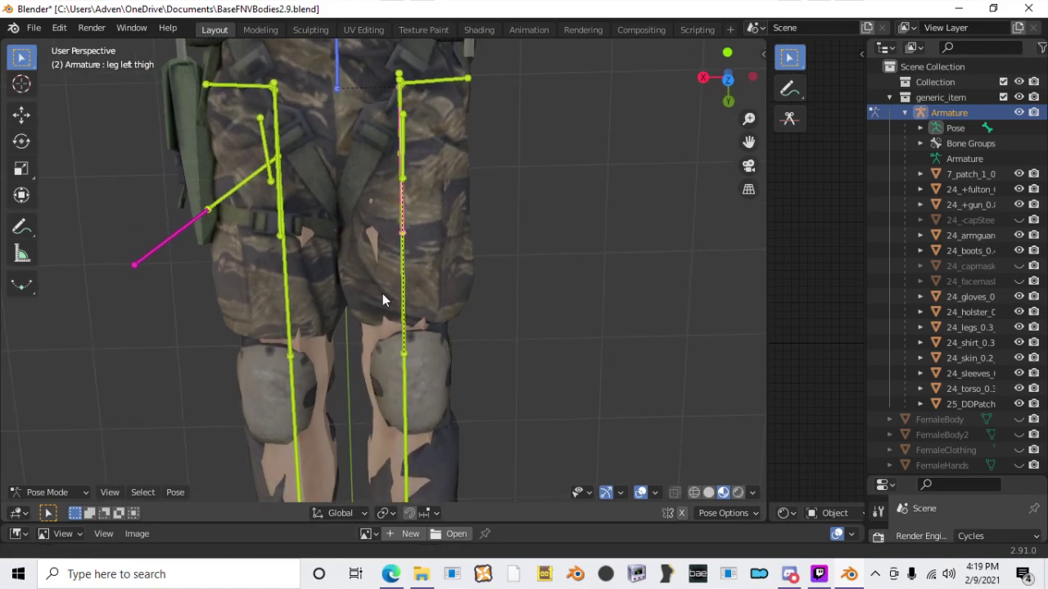
pyautogui.scroll(6, 392, 321)
pyautogui.scroll(-3, 391, 325)
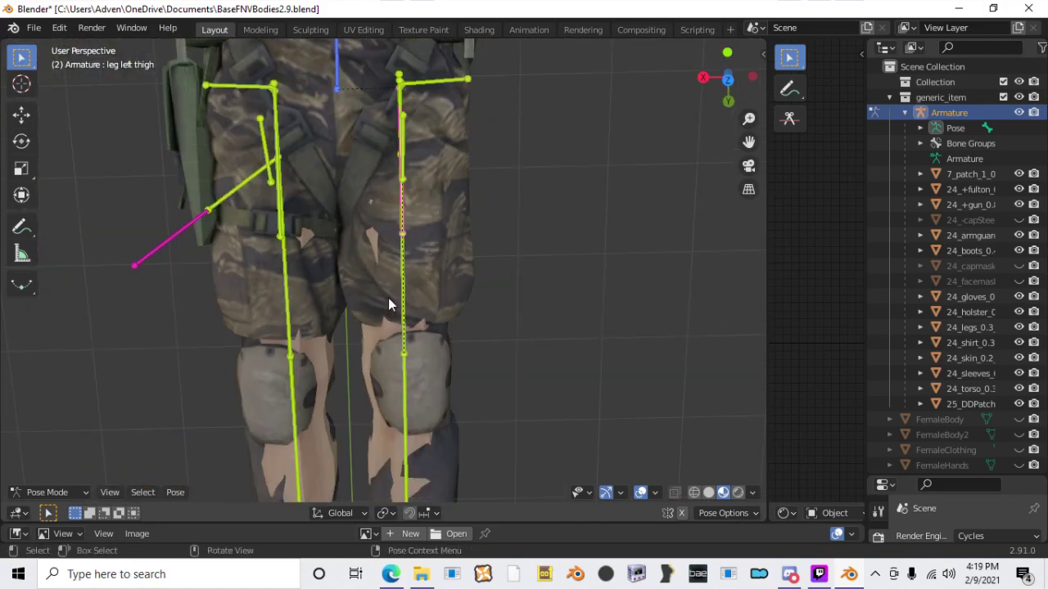
# Step: Try to shift the whole armature slightly along the X axis in Object Mode to align the trousers with the male legs
pyautogui.scroll(-4, 499, 297)
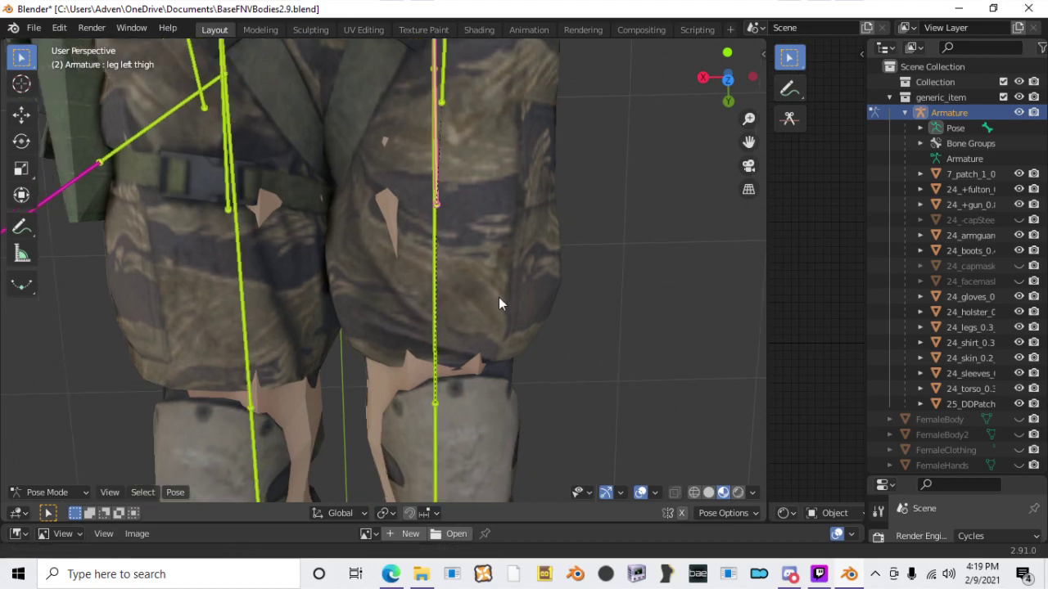
pyautogui.scroll(5, 426, 326)
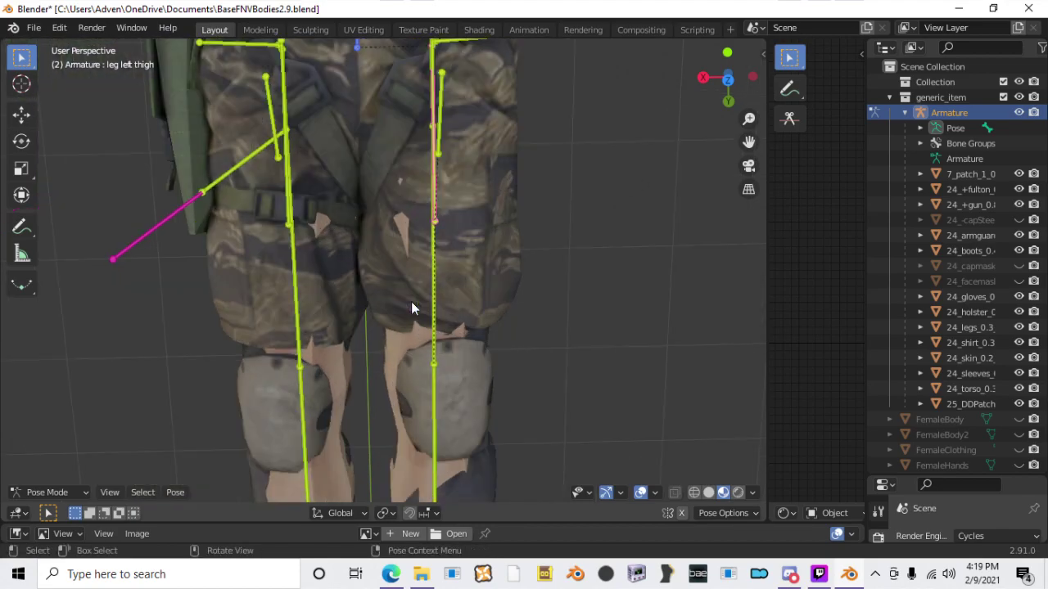
pyautogui.scroll(-3, 360, 274)
pyautogui.click(49, 492)
pyautogui.click(37, 474)
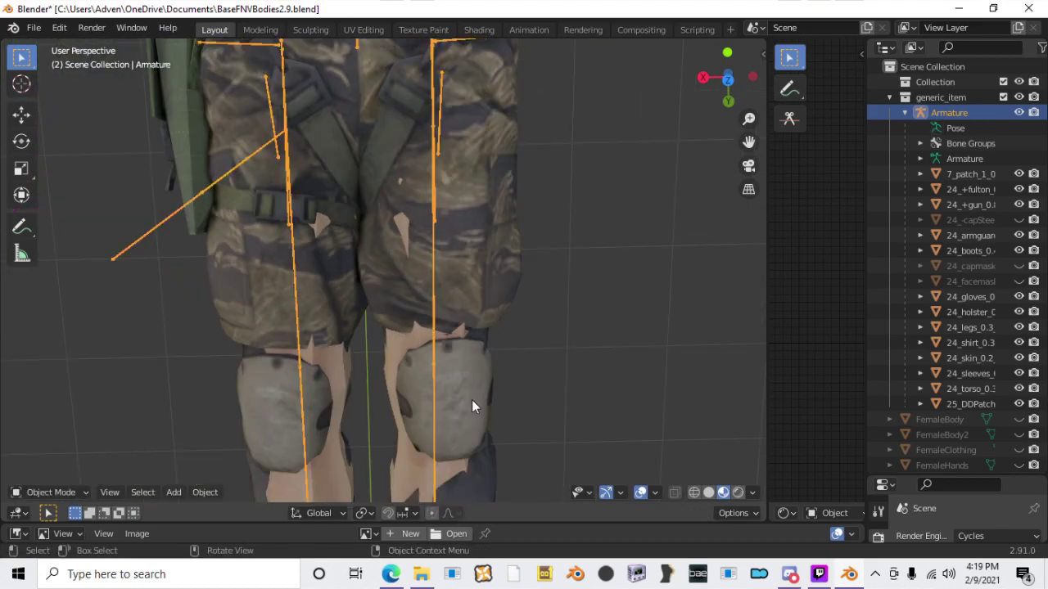
pyautogui.press('g')
pyautogui.press('x')
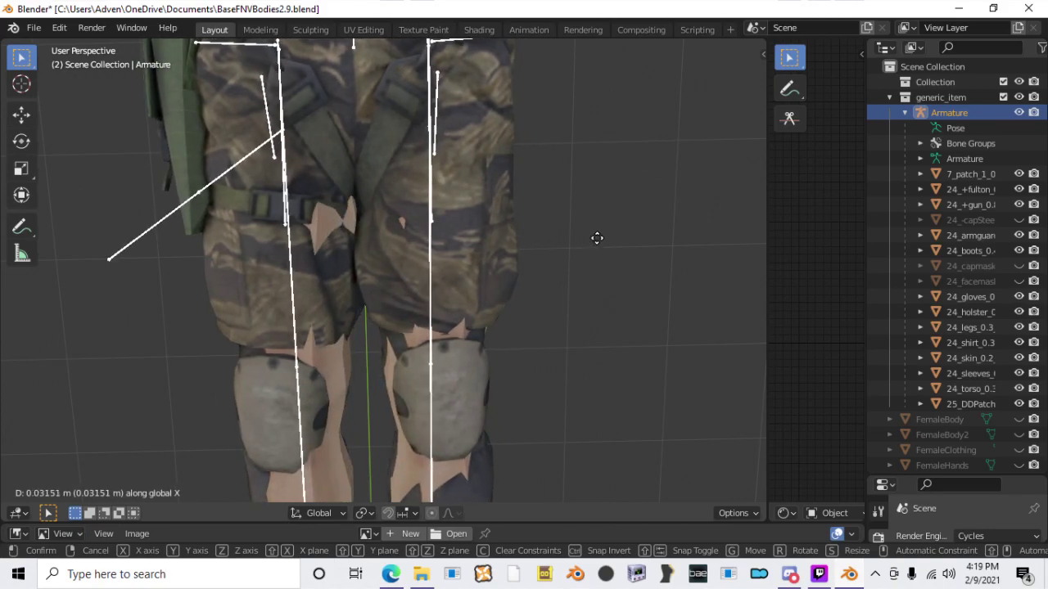
pyautogui.click(598, 243)
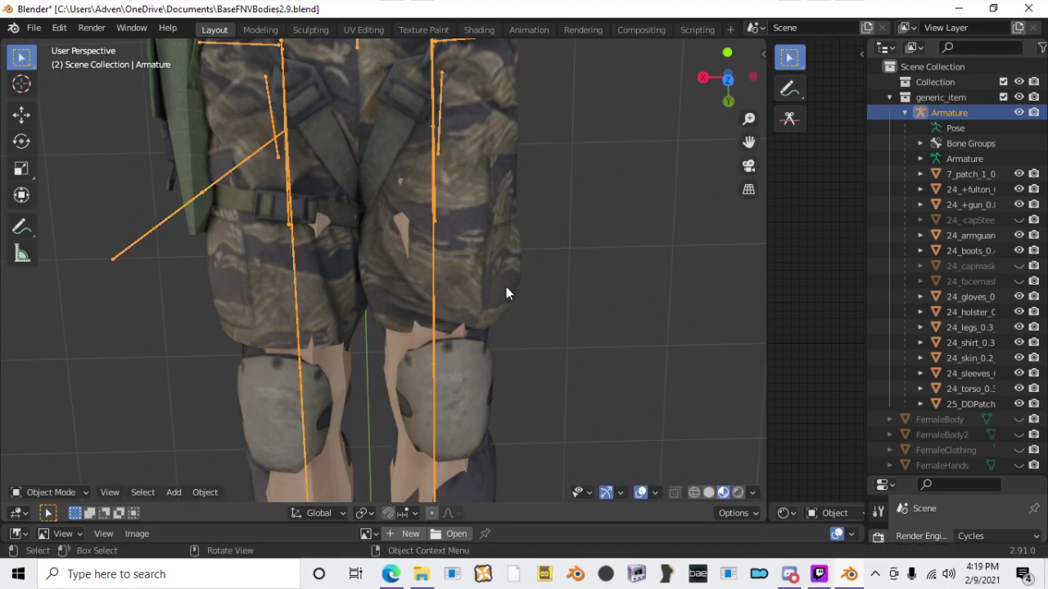
# Step: Put the armature back in Pose Mode and copy the current pose of all its bones
pyautogui.scroll(-4, 529, 283)
pyautogui.click(55, 491)
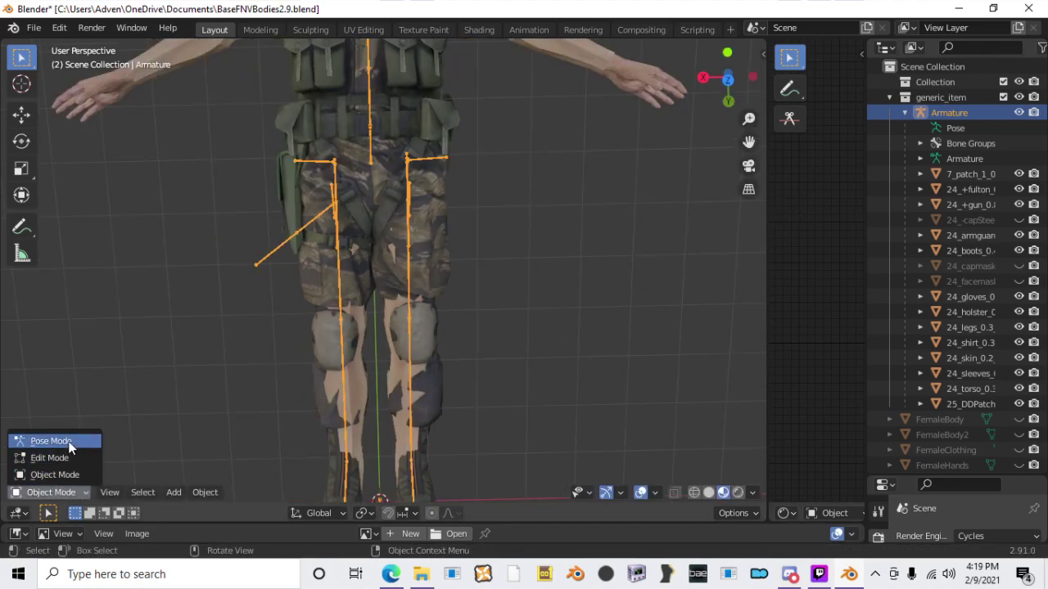
pyautogui.click(57, 440)
pyautogui.scroll(-5, 509, 321)
pyautogui.scroll(3, 509, 321)
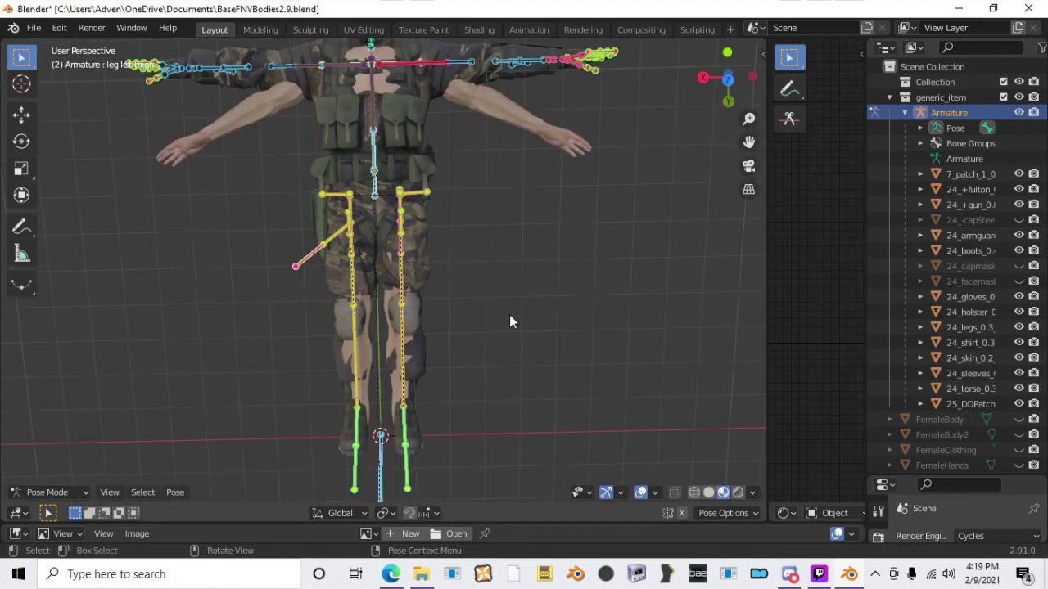
pyautogui.scroll(-2, 514, 273)
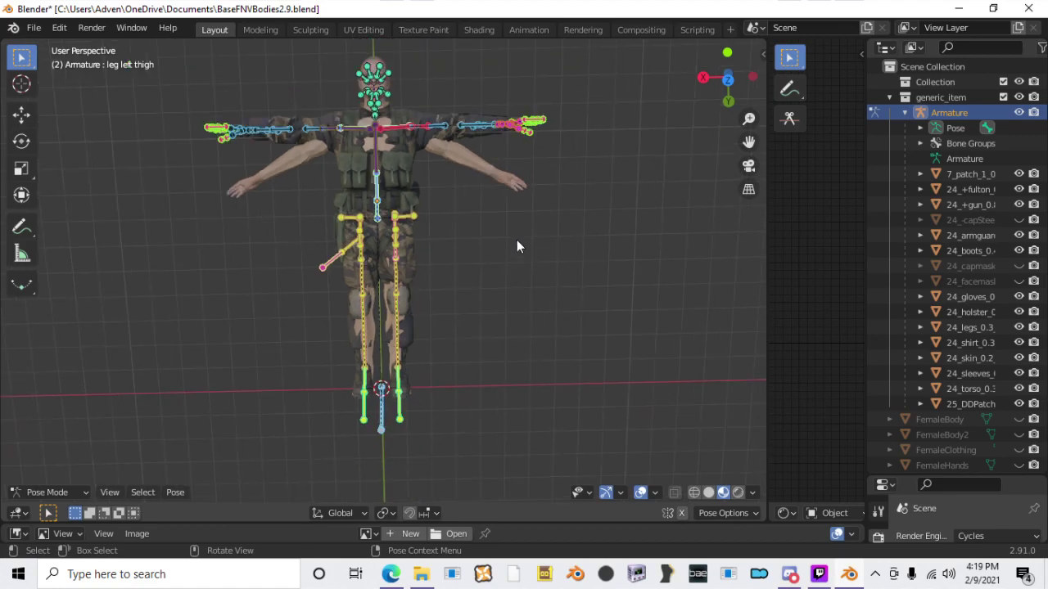
pyautogui.click(510, 257)
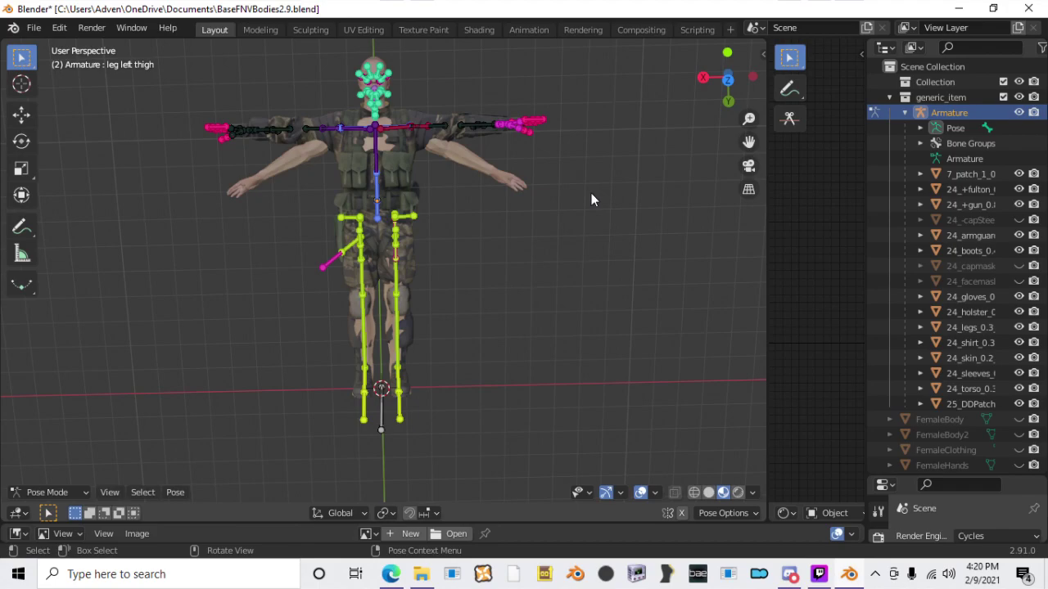
pyautogui.press('a')
pyautogui.hotkey('ctrl', 'c')
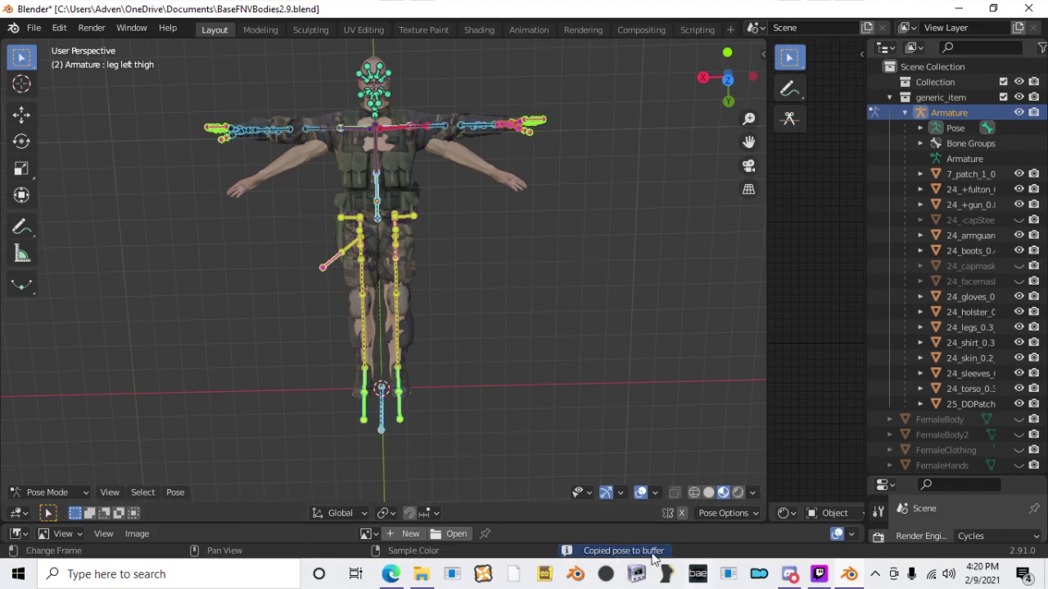
# Step: Move the left and right thigh bones outward to spread the trouser legs apart
pyautogui.scroll(4, 443, 356)
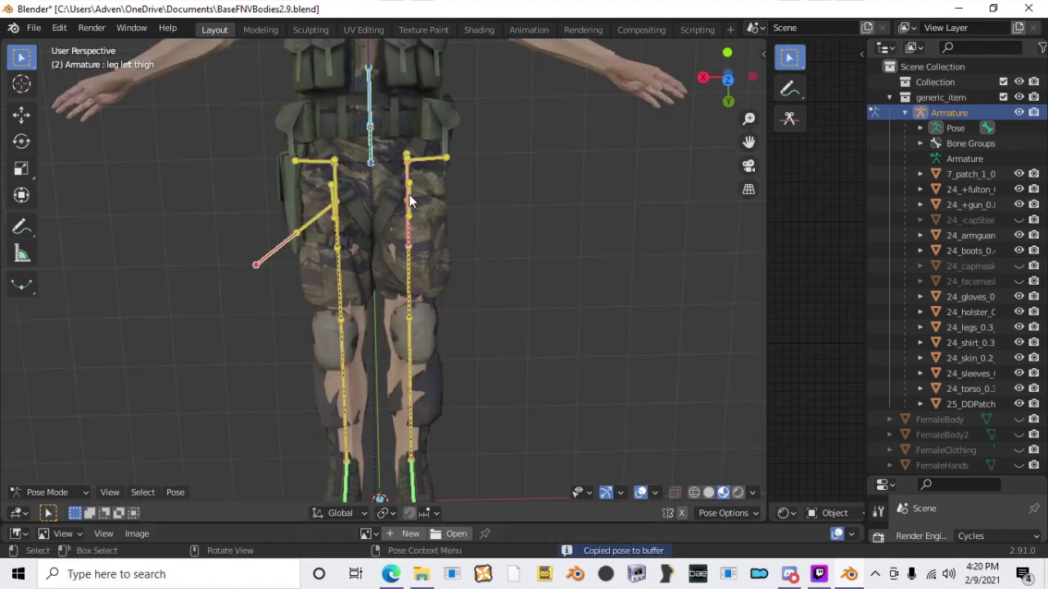
pyautogui.hotkey('alt', 'a')
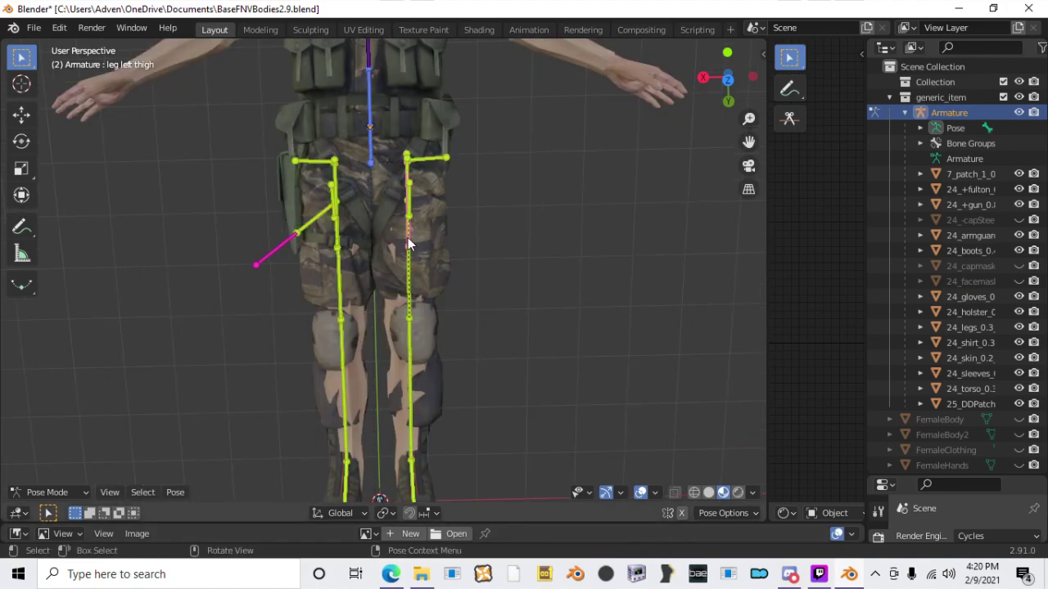
pyautogui.press('g')
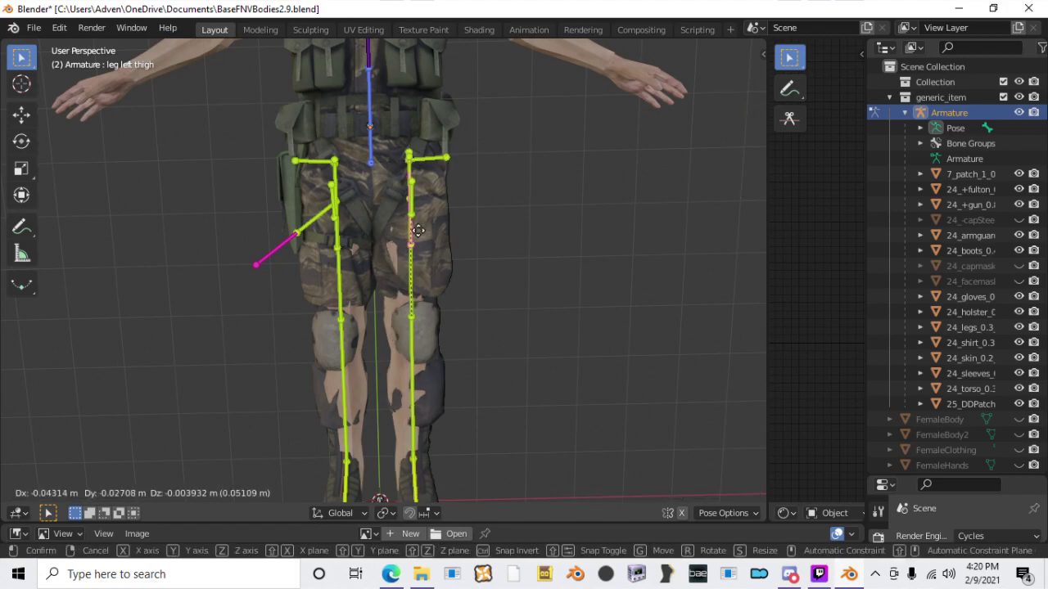
pyautogui.click(435, 236)
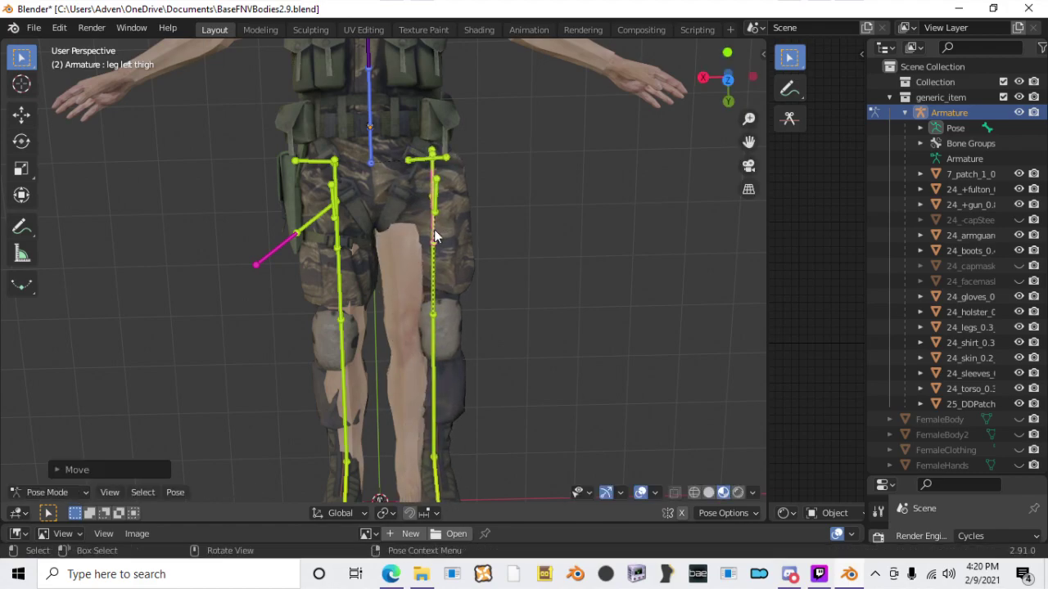
pyautogui.click(341, 238)
pyautogui.press('g')
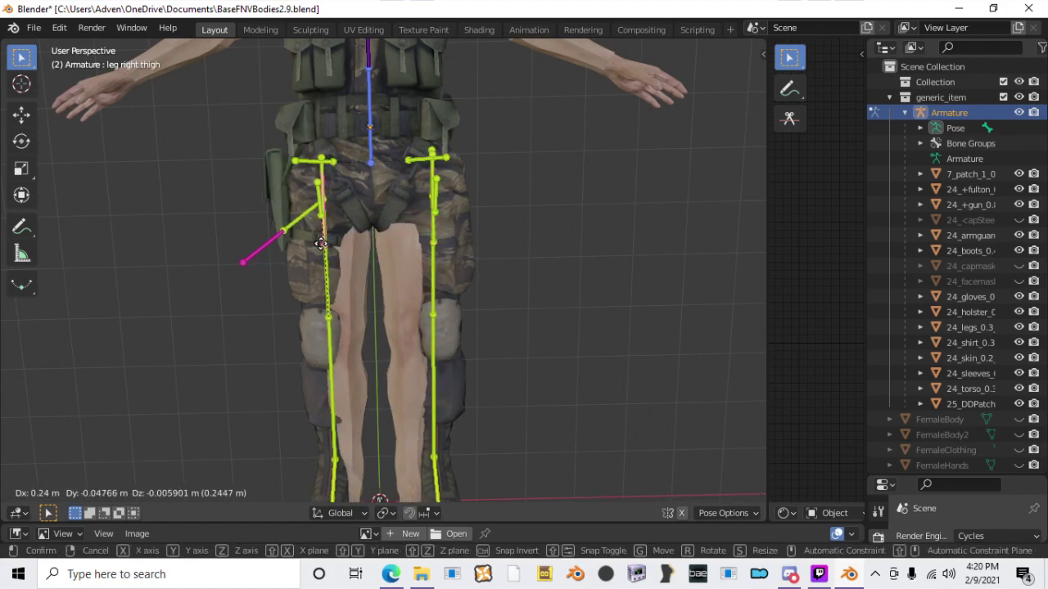
pyautogui.click(309, 241)
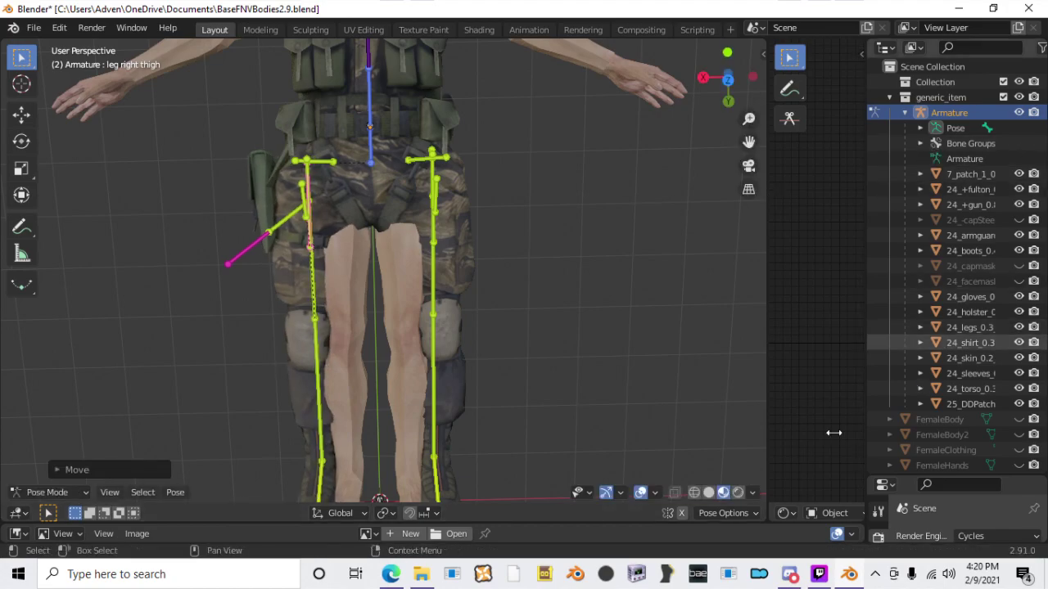
# Step: Hide the MaleHands, MaleHead and MaleLimbs meshes along with the armature
pyautogui.scroll(-4, 974, 392)
pyautogui.click(1018, 429)
pyautogui.click(1017, 445)
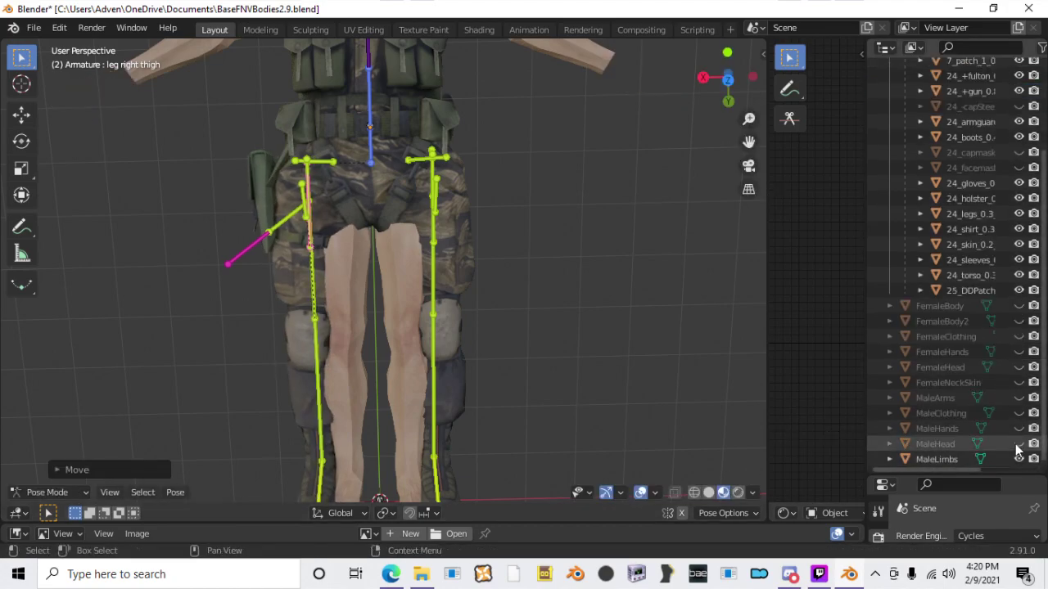
pyautogui.click(1018, 460)
pyautogui.scroll(4, 1013, 286)
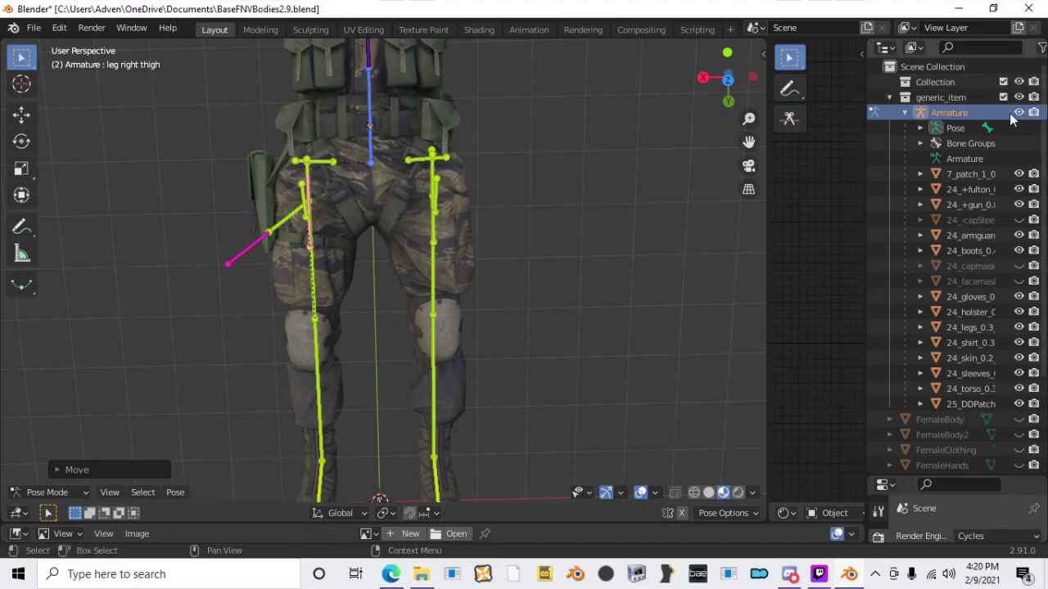
pyautogui.click(1018, 112)
# Step: Select the 24_legs trousers mesh and switch it to Sculpt Mode
pyautogui.scroll(5, 489, 213)
pyautogui.click(198, 369)
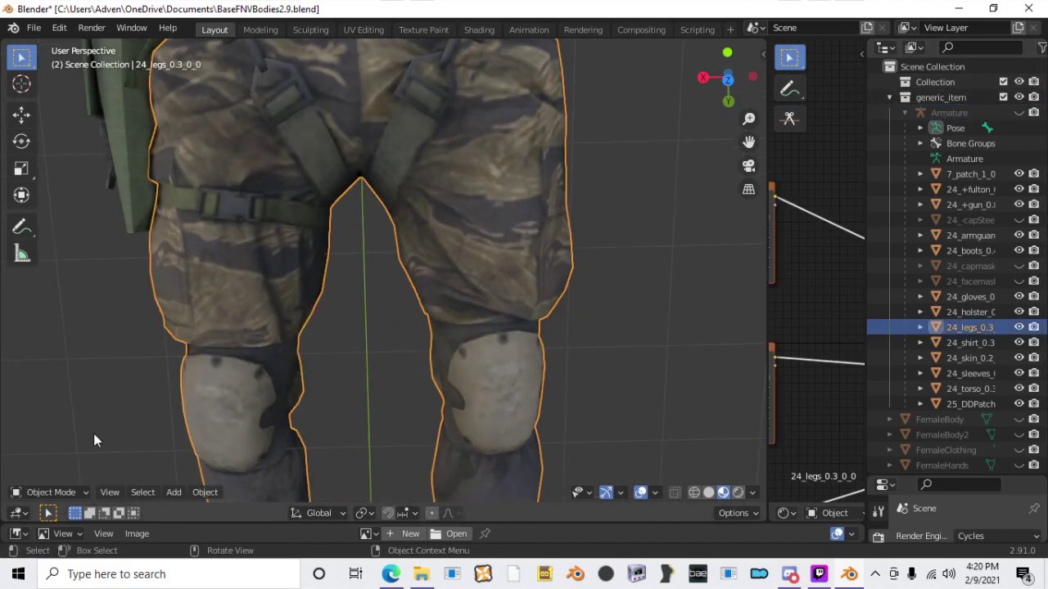
pyautogui.scroll(-3, 472, 180)
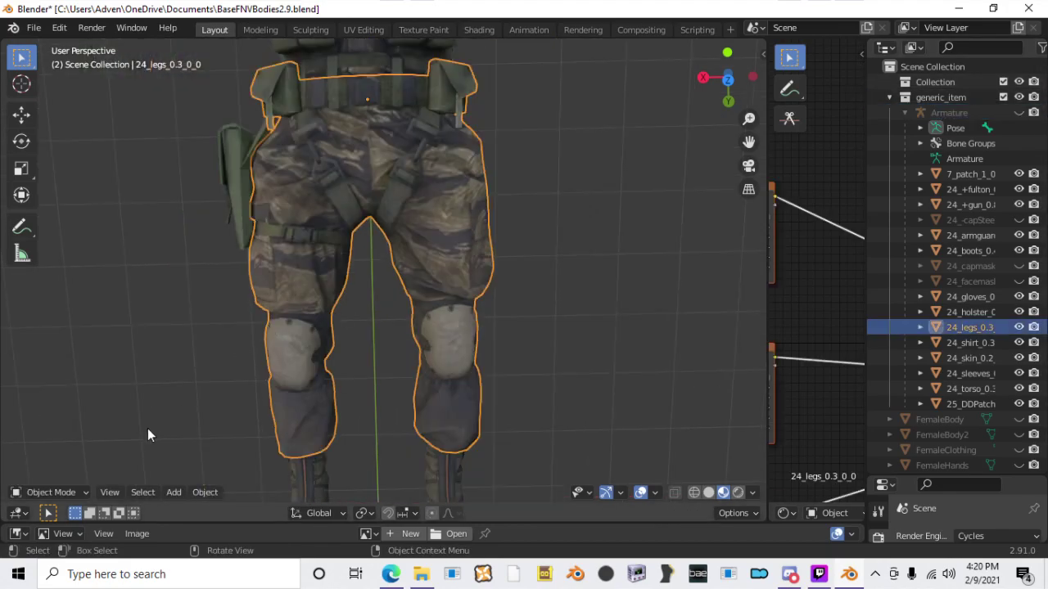
pyautogui.click(74, 493)
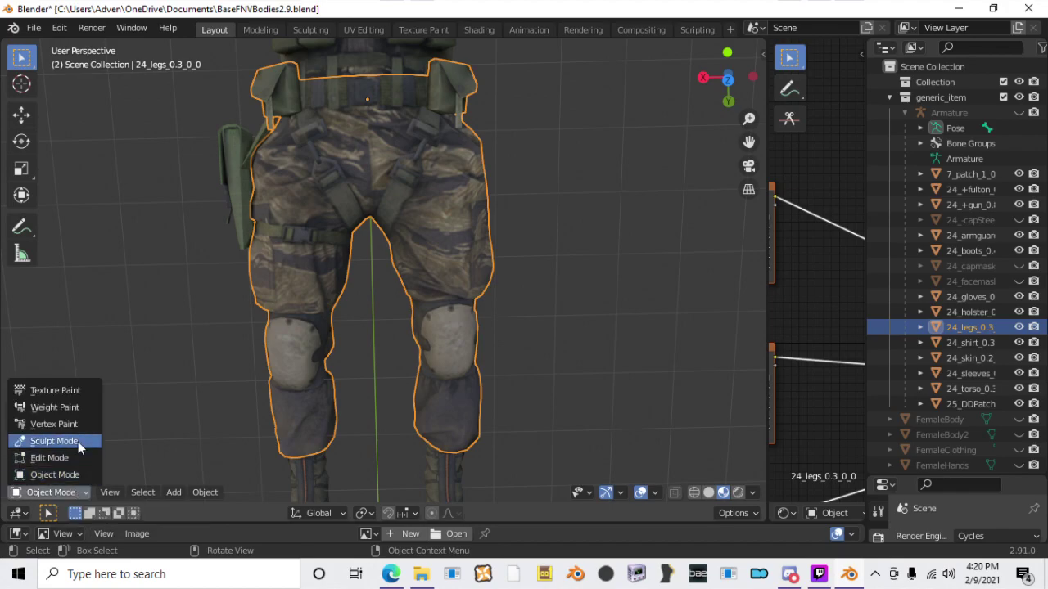
pyautogui.click(78, 441)
# Step: Set up the Inflate/Deflate brush in subtract direction with a radius of 100 px
pyautogui.moveTo(401, 320)
pyautogui.mouseDown(button='middle')
pyautogui.moveTo(397, 250)
pyautogui.moveTo(409, 299)
pyautogui.mouseUp(button='middle')
pyautogui.scroll(2, 409, 301)
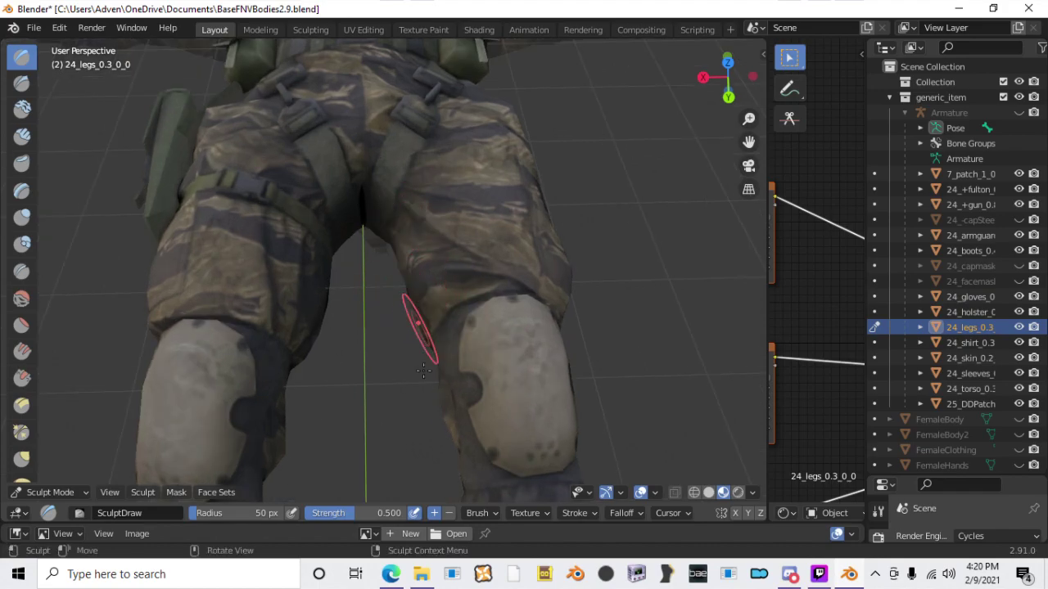
pyautogui.moveTo(416, 327); pyautogui.dragTo(426, 275, button='middle')
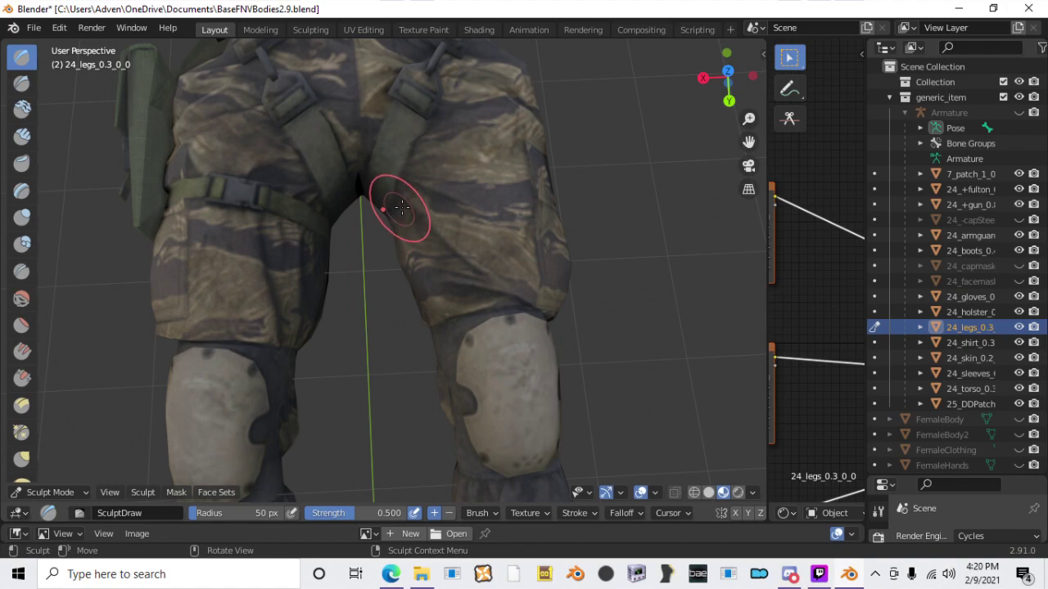
pyautogui.moveTo(405, 208)
pyautogui.mouseDown(button='middle')
pyautogui.moveTo(412, 159)
pyautogui.moveTo(417, 230)
pyautogui.mouseUp(button='middle')
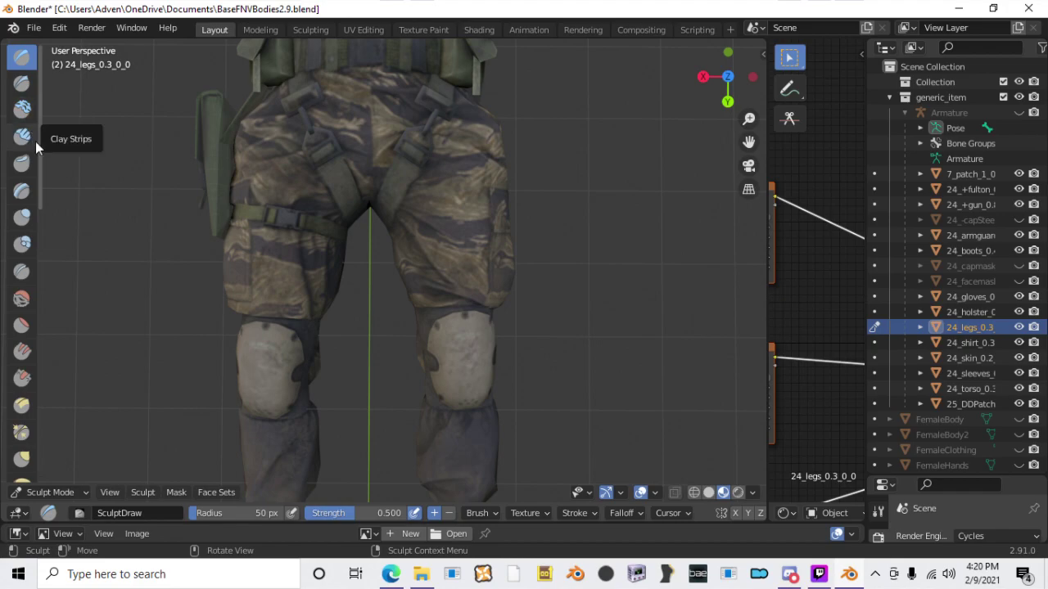
pyautogui.click(24, 218)
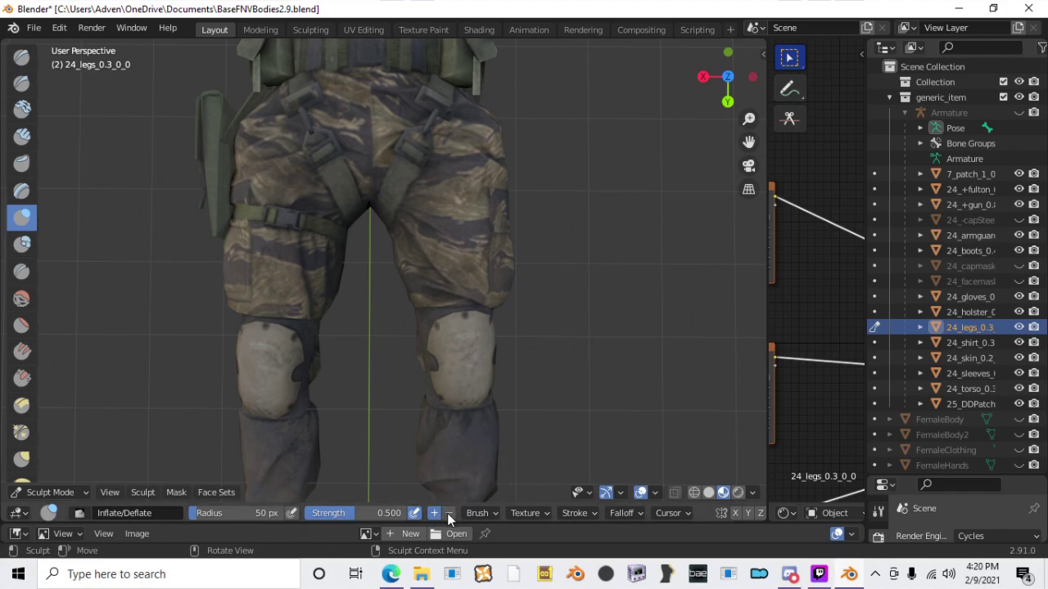
pyautogui.click(447, 514)
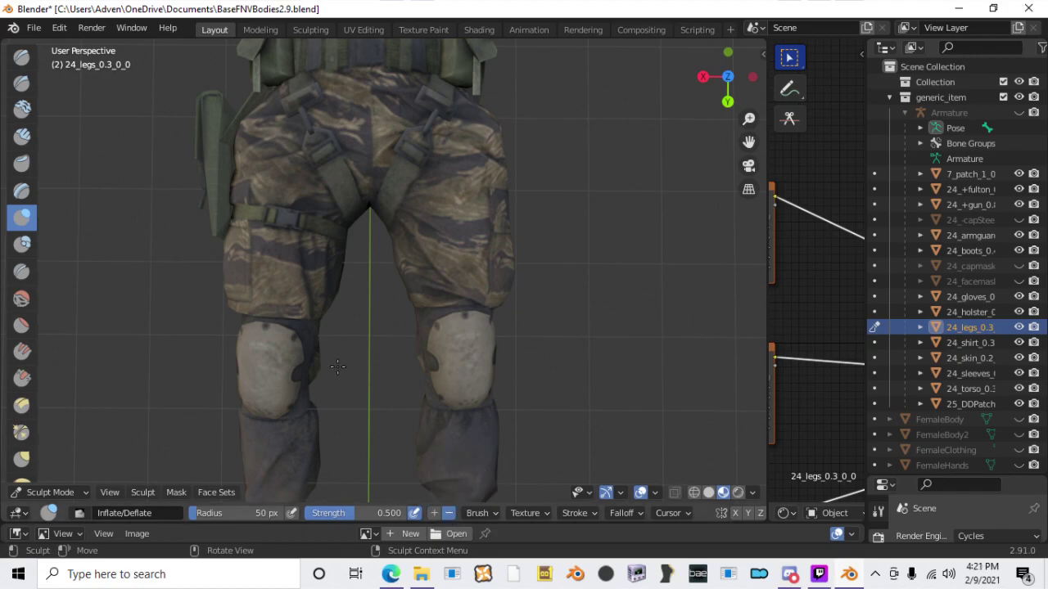
pyautogui.click(269, 515)
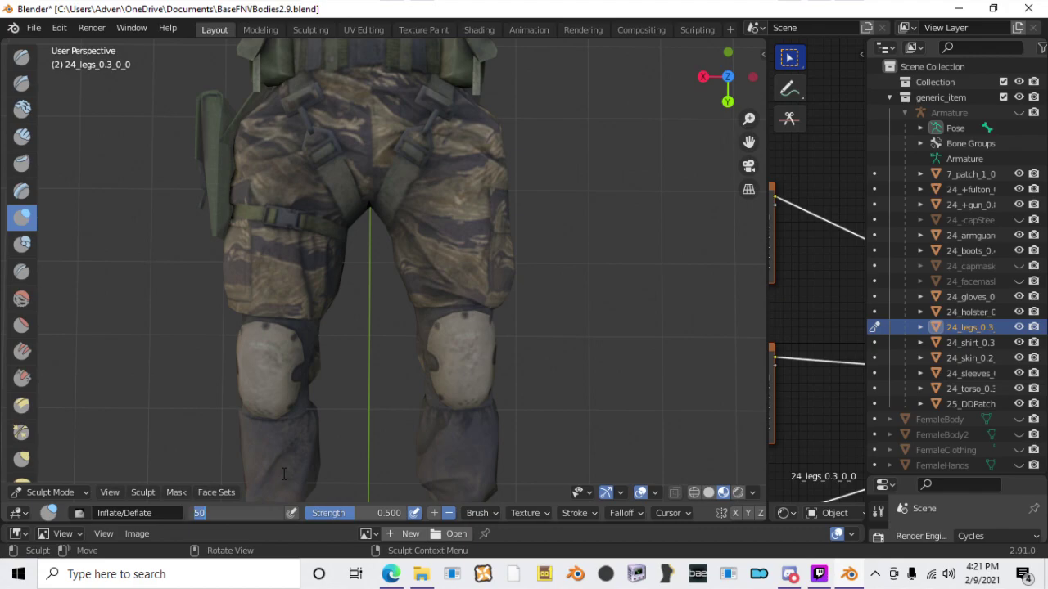
pyautogui.press('Return')
# Step: Deflate the inner thighs of both trouser legs, working from the front and the underside
pyautogui.moveTo(287, 462); pyautogui.dragTo(426, 244, button='middle')
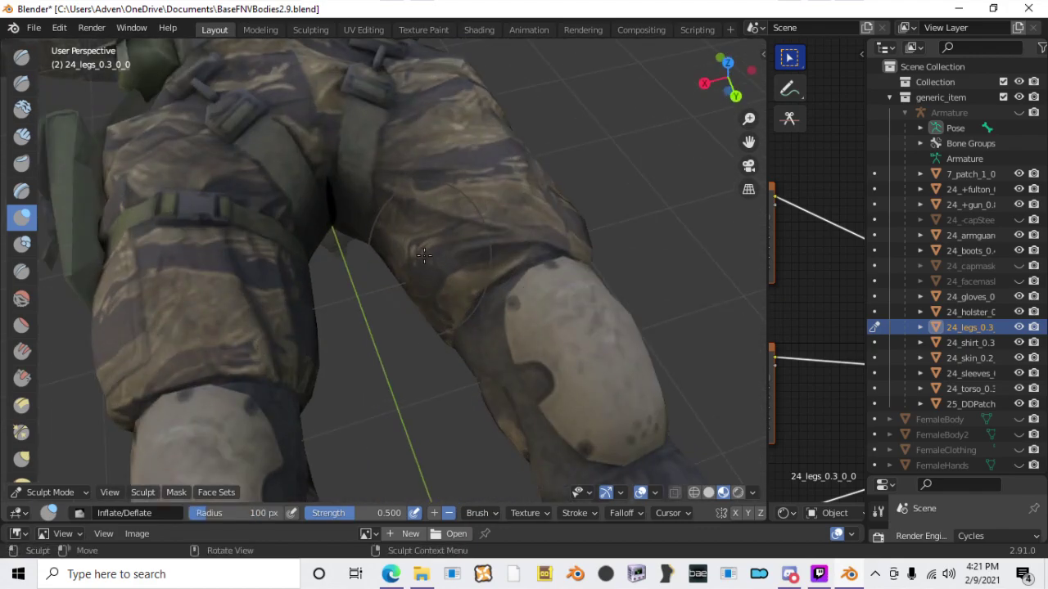
pyautogui.moveTo(415, 256); pyautogui.dragTo(427, 266)
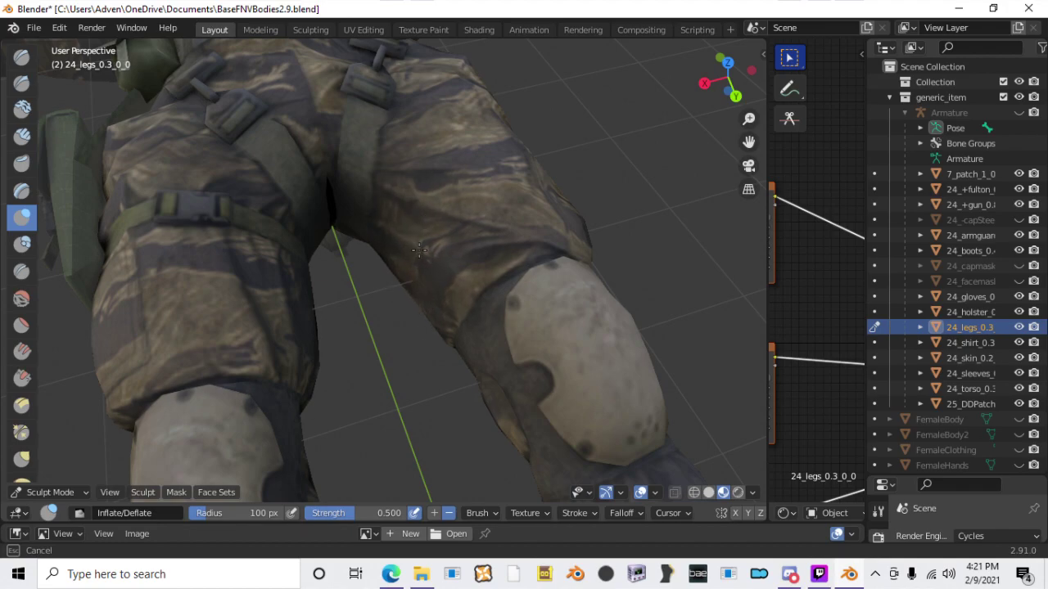
pyautogui.moveTo(518, 253); pyautogui.dragTo(305, 299, button='middle')
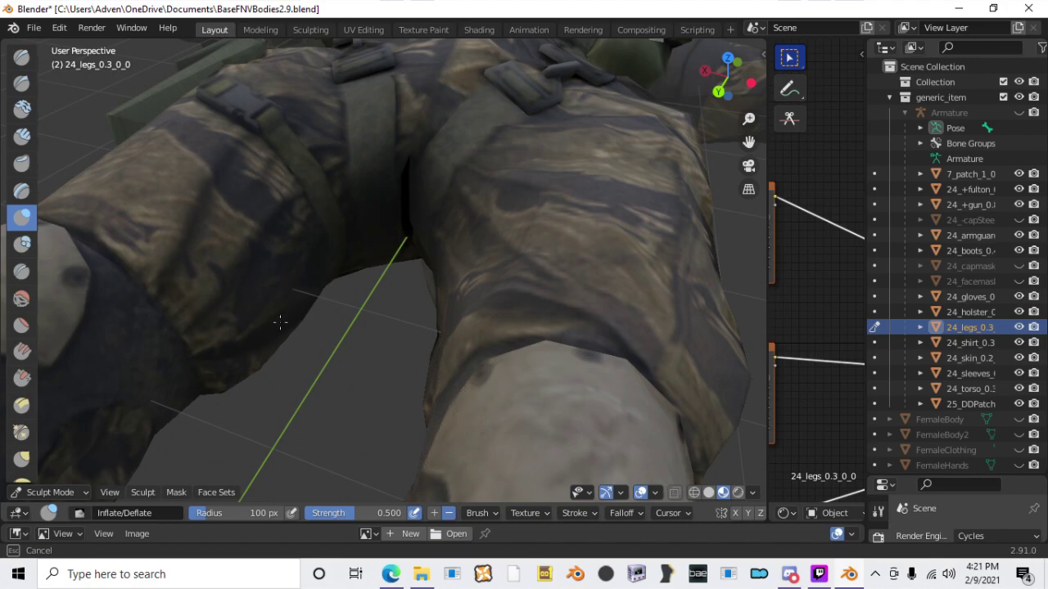
pyautogui.moveTo(260, 347); pyautogui.dragTo(286, 282, button='middle')
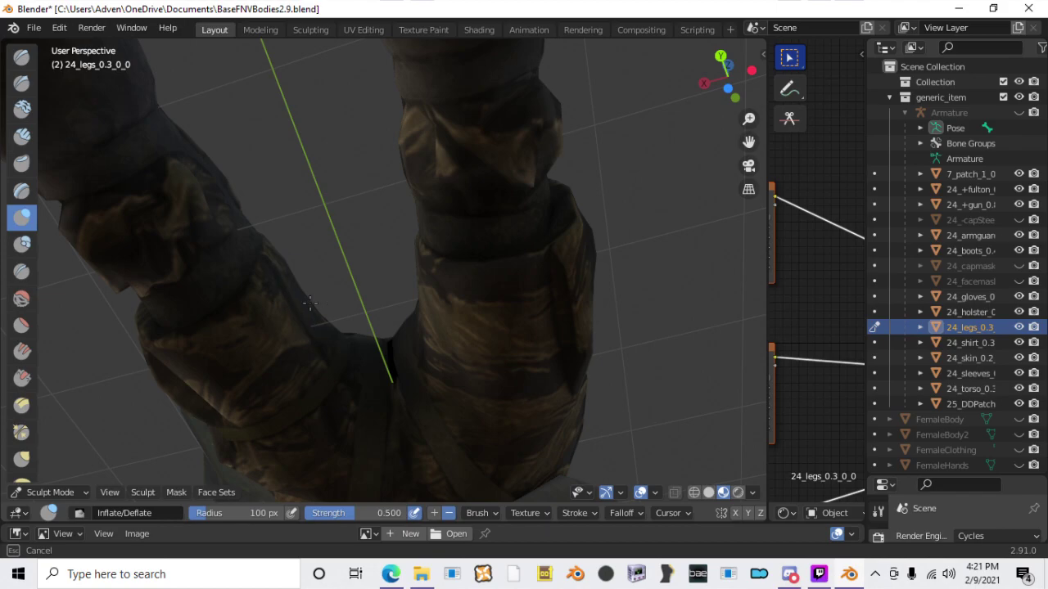
pyautogui.moveTo(317, 341); pyautogui.dragTo(390, 362, button='middle')
pyautogui.moveTo(456, 244); pyautogui.dragTo(303, 351, button='middle')
pyautogui.moveTo(333, 291)
pyautogui.mouseDown(button='middle')
pyautogui.moveTo(338, 196)
pyautogui.moveTo(385, 148)
pyautogui.moveTo(524, 123)
pyautogui.moveTo(599, 141)
pyautogui.moveTo(568, 144)
pyautogui.mouseUp(button='middle')
pyautogui.scroll(2, 570, 139)
pyautogui.scroll(-5, 144, 476)
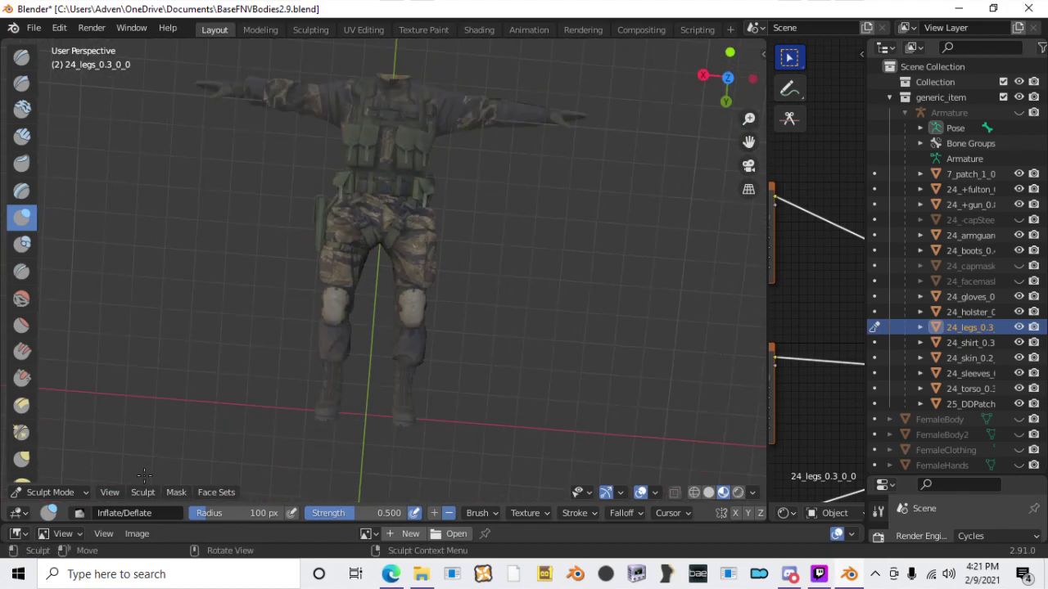
# Step: Unhide the armature, enter Pose Mode with all bones selected and paste the copied pose to check the trousers' crotch
pyautogui.click(50, 492)
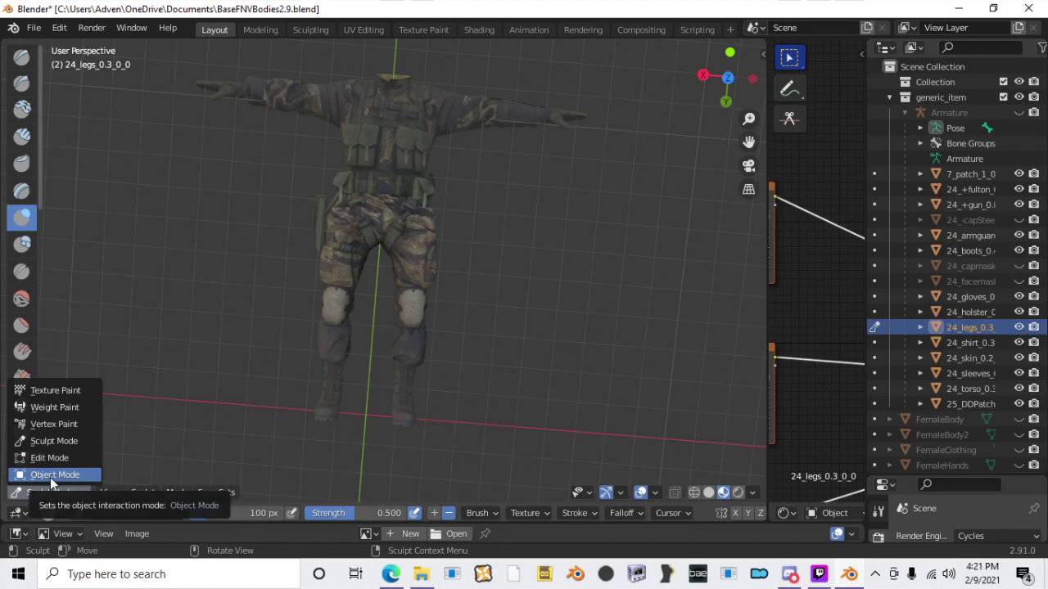
pyautogui.click(53, 475)
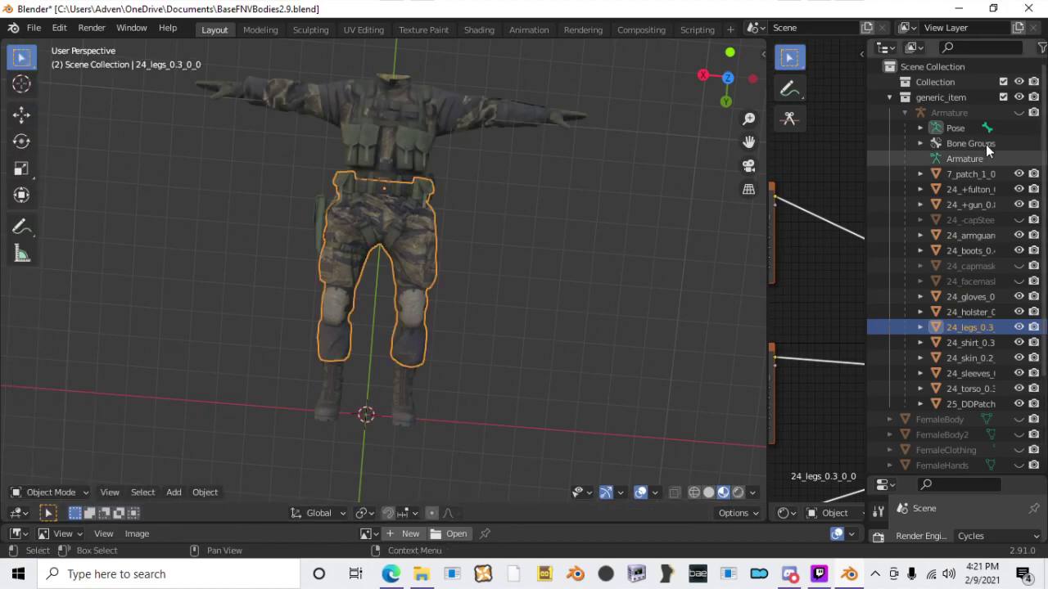
pyautogui.click(948, 114)
pyautogui.click(60, 489)
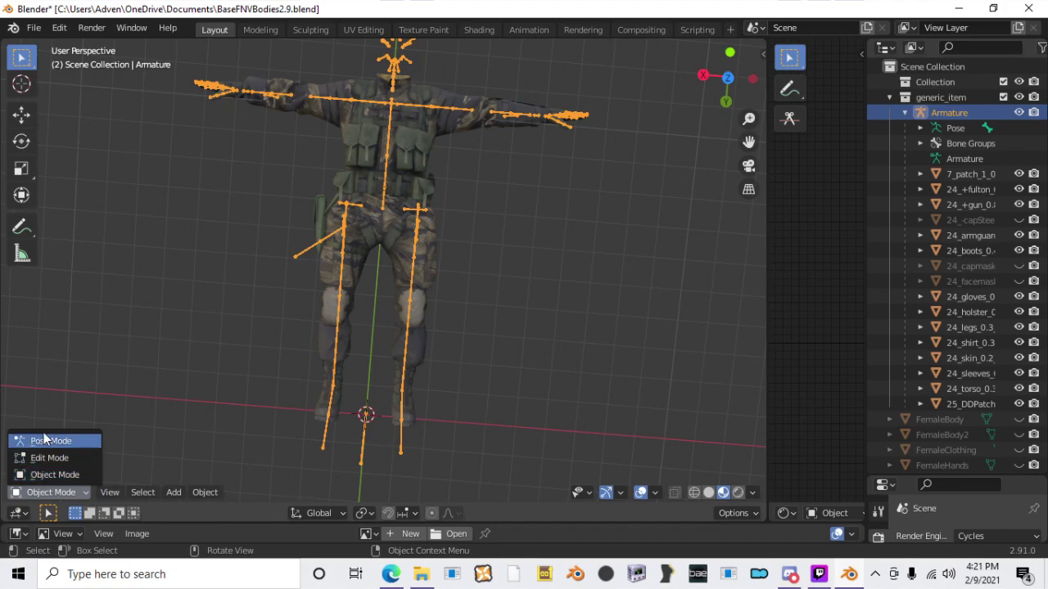
pyautogui.click(51, 443)
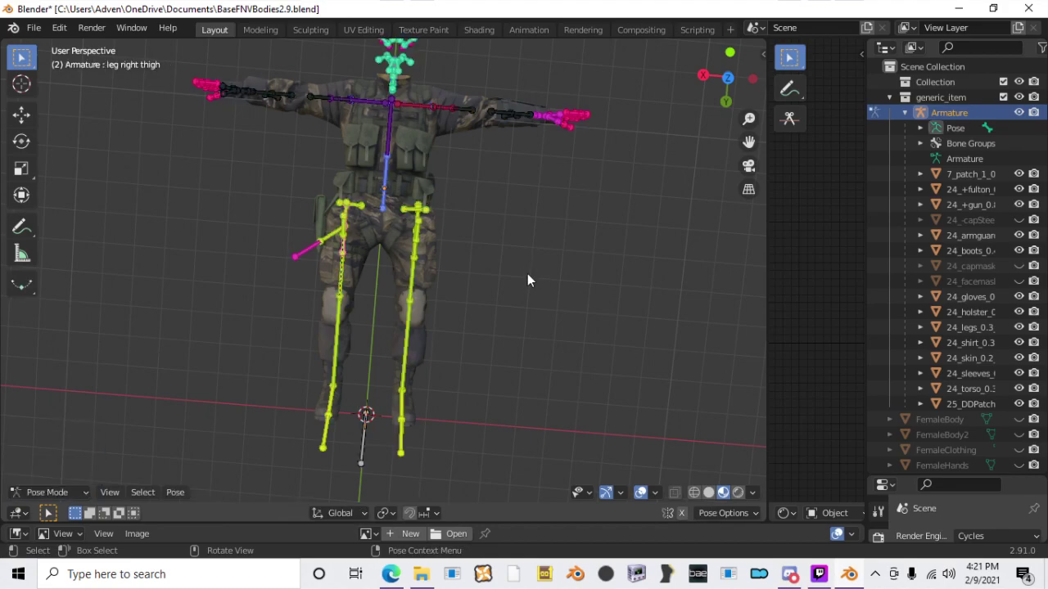
pyautogui.press('a')
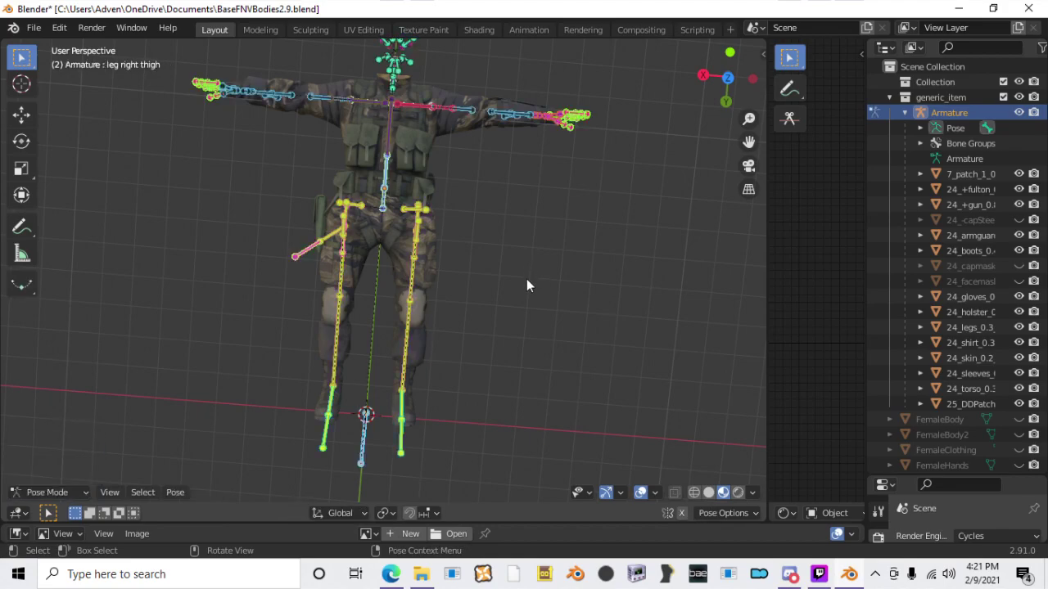
pyautogui.hotkey('ctrl', 'v')
pyautogui.scroll(6, 513, 271)
pyautogui.keyDown('shift'); pyautogui.moveTo(511, 271); pyautogui.dragTo(524, 345, button='middle'); pyautogui.keyUp('shift')
pyautogui.scroll(3, 498, 301)
pyautogui.keyDown('shift'); pyautogui.moveTo(496, 299); pyautogui.dragTo(519, 327, button='middle'); pyautogui.keyUp('shift')
pyautogui.scroll(-1, 469, 308)
pyautogui.scroll(3, 520, 327)
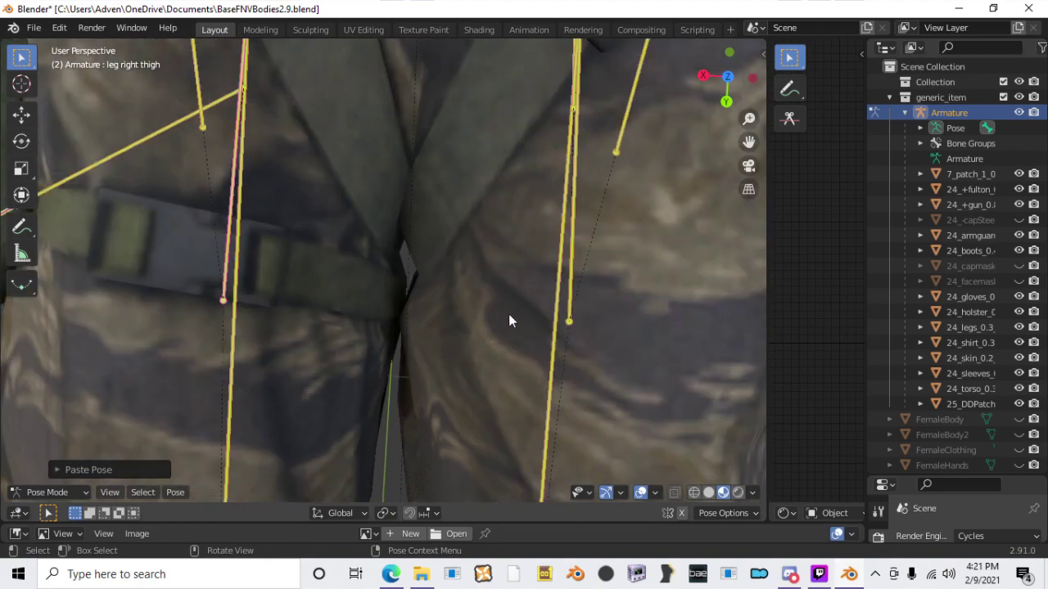
pyautogui.scroll(-1, 509, 320)
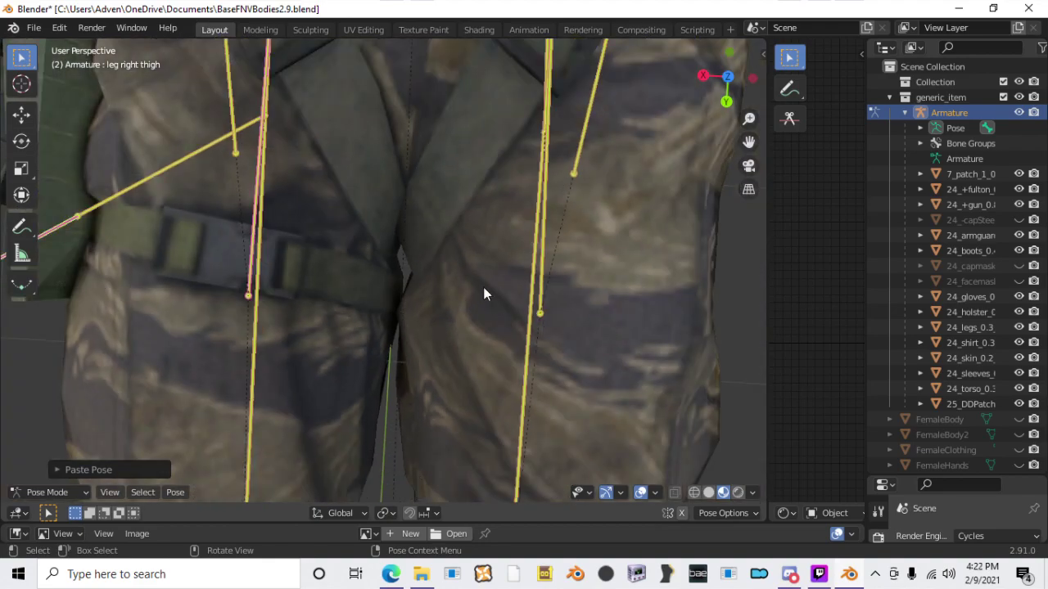
# Step: Undo the pasted pose and the mode changes, back to sculpting the 24_legs mesh
pyautogui.hotkey('ctrl', 'z')
pyautogui.hotkey('ctrl', 'z')
pyautogui.hotkey('ctrl', 'z')
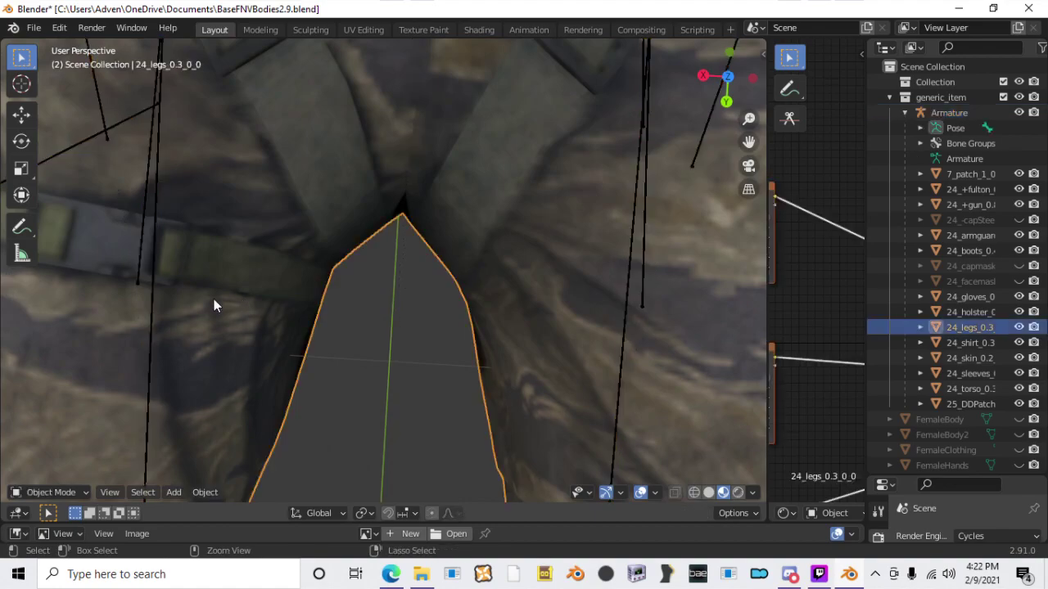
pyautogui.hotkey('ctrl', 'z')
pyautogui.hotkey('ctrl', 'z')
# Step: Deflate the crotch and upper inner thighs of the 24_legs trousers further, working from the front and underside
pyautogui.moveTo(480, 303); pyautogui.dragTo(475, 234, button='middle')
pyautogui.moveTo(468, 290); pyautogui.dragTo(453, 275)
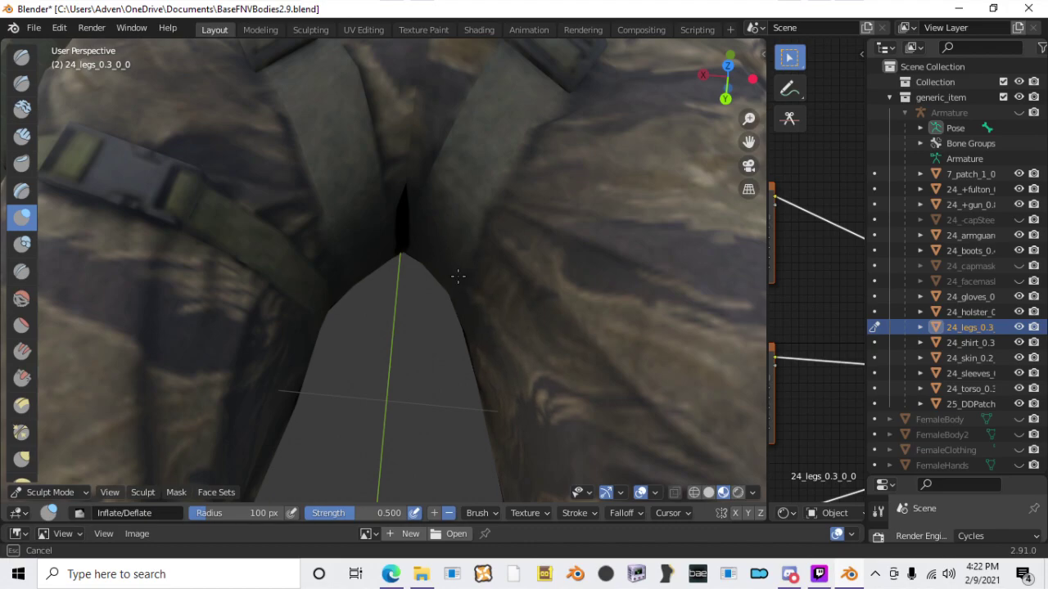
pyautogui.scroll(-3, 457, 337)
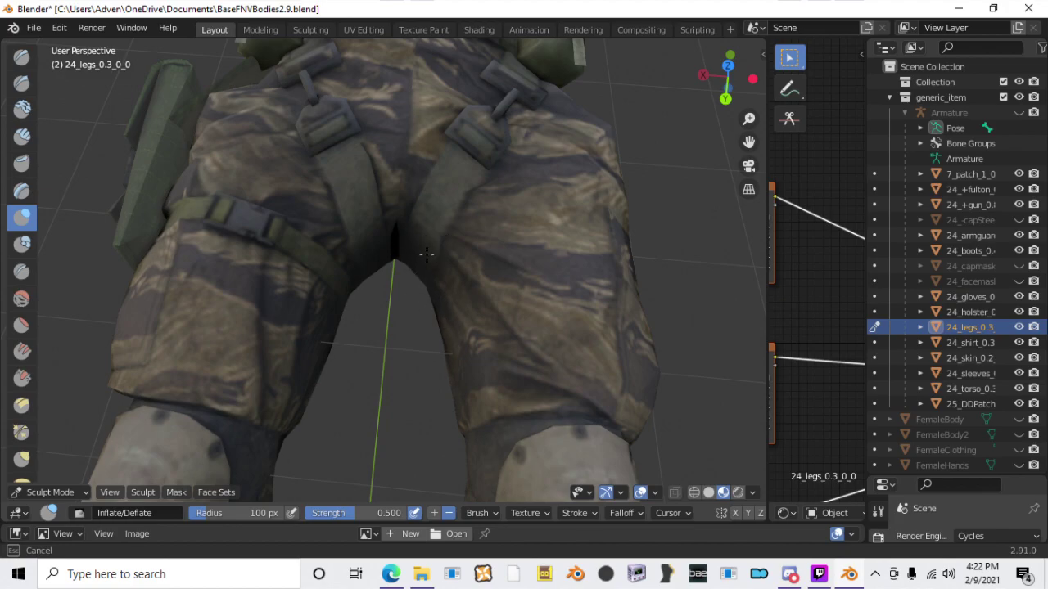
pyautogui.moveTo(427, 255); pyautogui.dragTo(421, 246)
pyautogui.scroll(4, 458, 303)
pyautogui.moveTo(479, 339); pyautogui.dragTo(474, 217, button='middle')
pyautogui.moveTo(473, 270); pyautogui.dragTo(463, 277)
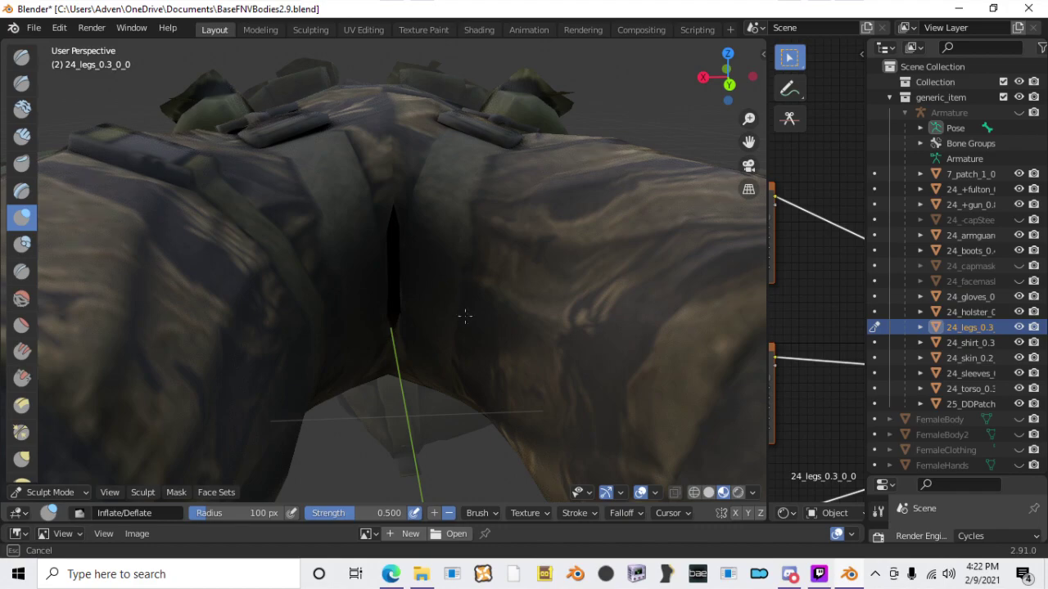
pyautogui.moveTo(502, 278); pyautogui.dragTo(397, 283, button='middle')
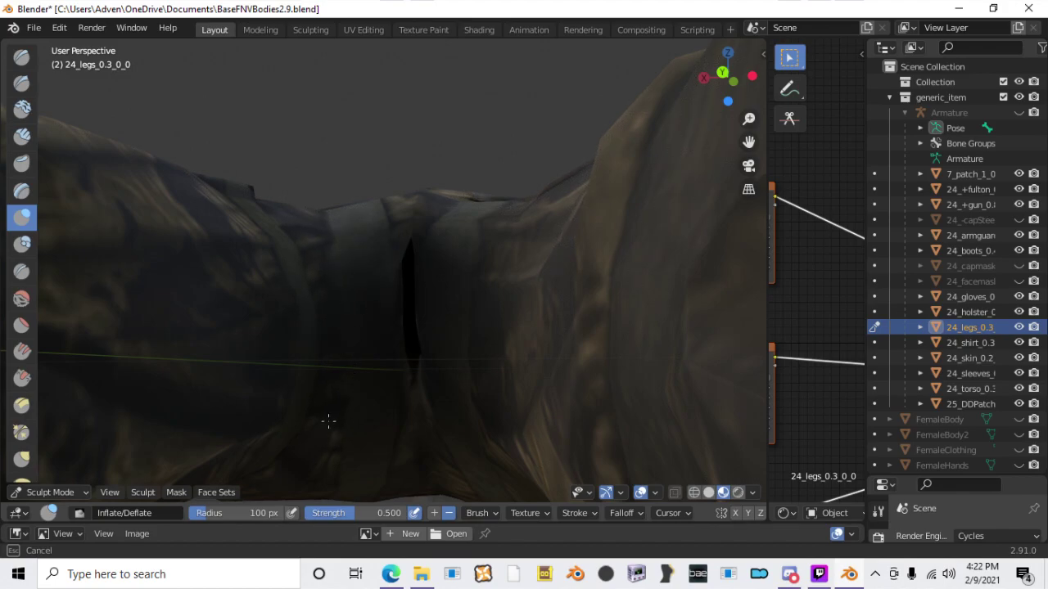
pyautogui.moveTo(333, 207); pyautogui.dragTo(139, 479, button='middle')
# Step: Leave Sculpt Mode, unhide the armature and paste the copied pose onto all its bones in Pose Mode
pyautogui.click(49, 492)
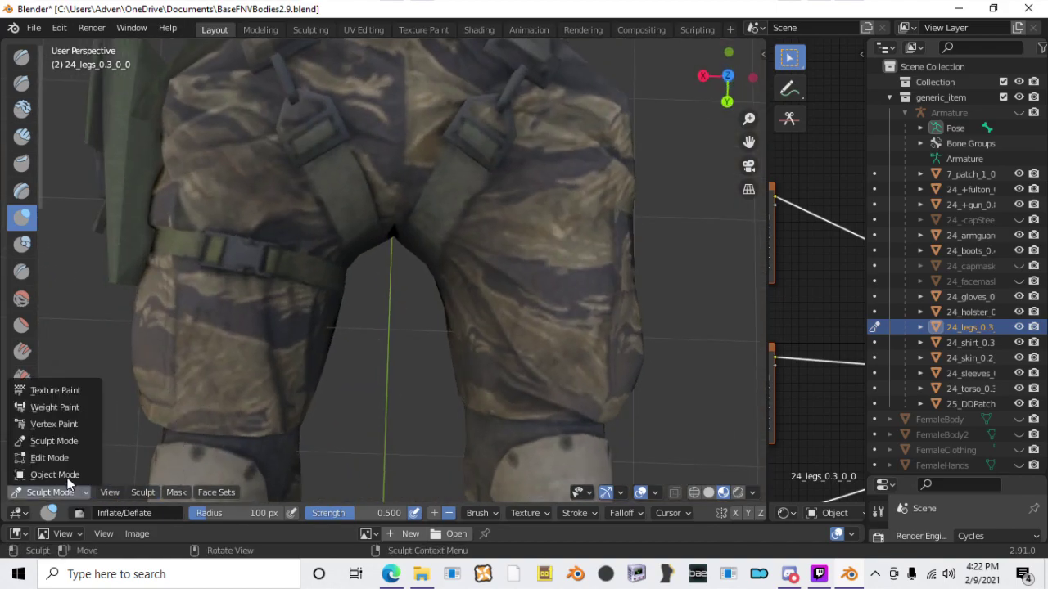
pyautogui.click(46, 474)
pyautogui.click(1018, 113)
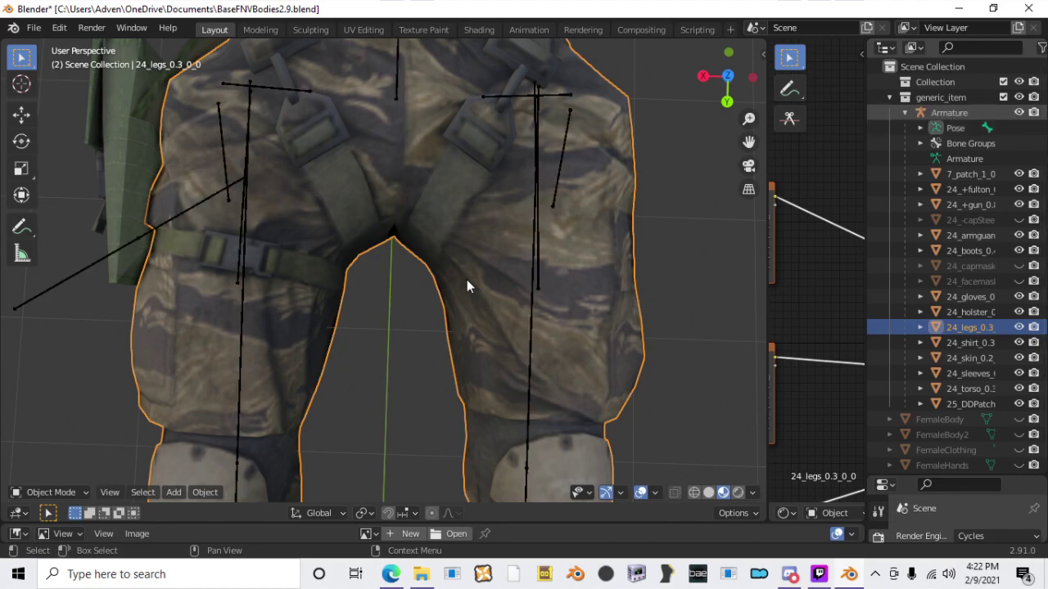
pyautogui.click(241, 373)
pyautogui.click(72, 492)
pyautogui.click(69, 444)
pyautogui.scroll(-3, 323, 336)
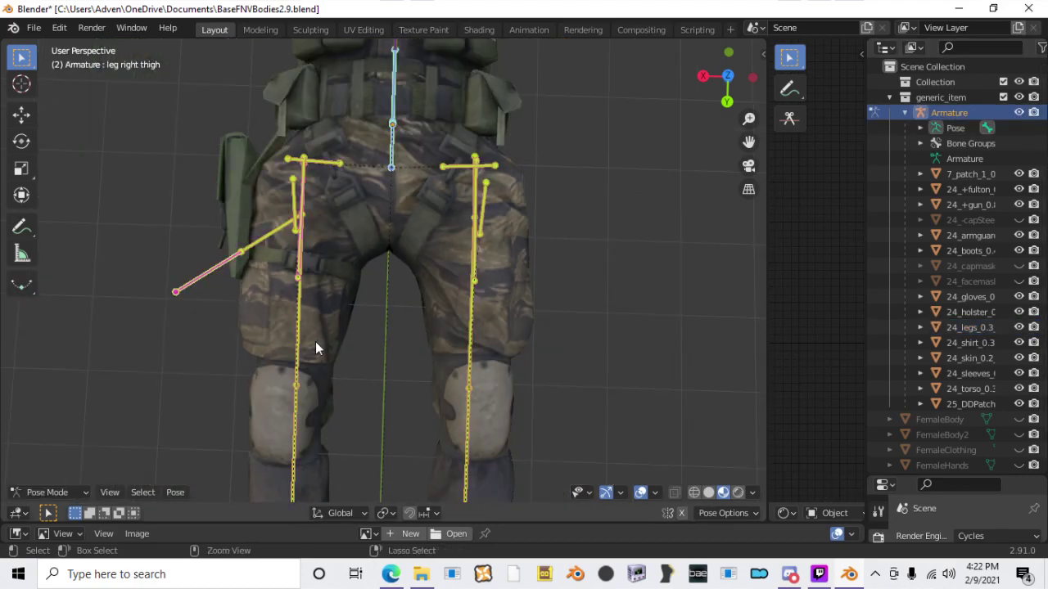
pyautogui.hotkey('ctrl', 'v')
# Step: Examine the gap between the thighs of the trousers in the pasted pose
pyautogui.scroll(3, 402, 270)
pyautogui.scroll(-1, 422, 207)
pyautogui.scroll(3, 418, 192)
pyautogui.moveTo(417, 192)
pyautogui.mouseDown(button='middle')
pyautogui.moveTo(430, 221)
pyautogui.moveTo(410, 179)
pyautogui.moveTo(398, 241)
pyautogui.moveTo(415, 195)
pyautogui.moveTo(399, 200)
pyautogui.mouseUp(button='middle')
pyautogui.scroll(-1, 423, 226)
pyautogui.scroll(1, 420, 243)
pyautogui.scroll(-3, 413, 255)
pyautogui.scroll(4, 406, 248)
pyautogui.scroll(-3, 411, 242)
pyautogui.scroll(3, 408, 209)
pyautogui.scroll(-5, 395, 235)
pyautogui.scroll(-1, 399, 201)
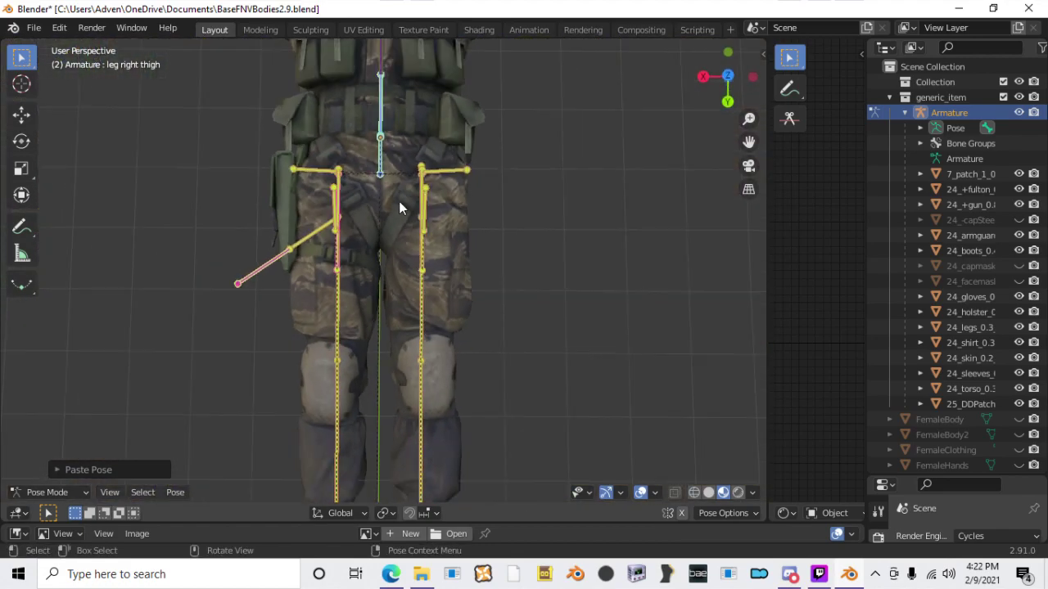
# Step: Unhide the male body meshes, including MaleHands, MaleHead and MaleLimbs, alongside the posed outfit
pyautogui.scroll(-3, 399, 200)
pyautogui.scroll(-5, 982, 344)
pyautogui.click(1019, 444)
pyautogui.click(1019, 428)
pyautogui.click(1019, 413)
pyautogui.click(1019, 398)
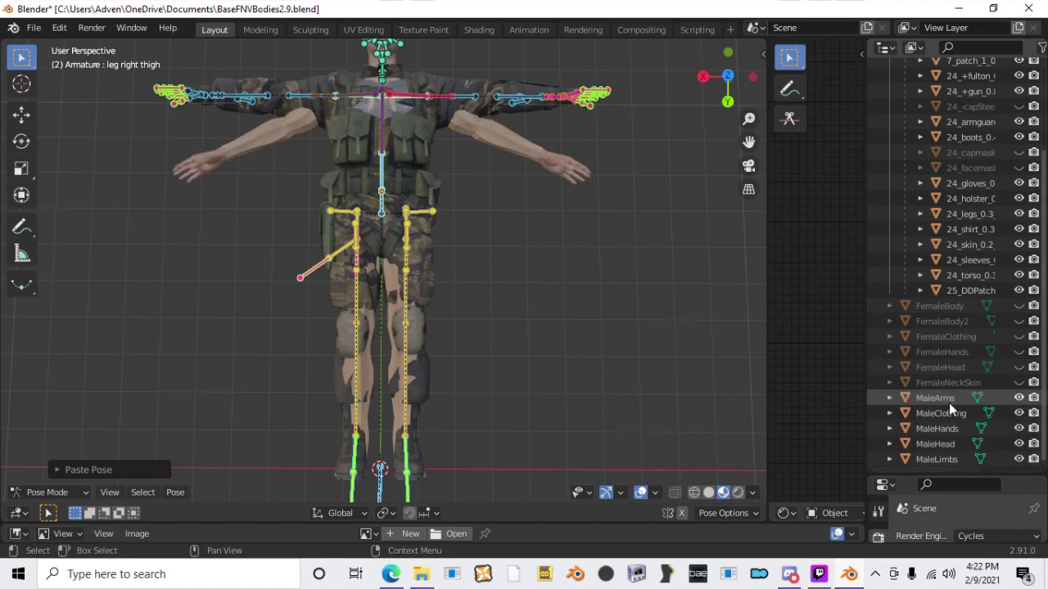
# Step: Try to rotate the arm bones down toward the male body's arms
pyautogui.scroll(-1, 438, 377)
pyautogui.moveTo(459, 265)
pyautogui.mouseDown(button='middle')
pyautogui.moveTo(466, 204)
pyautogui.moveTo(444, 278)
pyautogui.mouseUp(button='middle')
pyautogui.click(450, 246)
pyautogui.moveTo(456, 238); pyautogui.dragTo(466, 205, button='middle')
pyautogui.press('r')
pyautogui.click(420, 219)
pyautogui.click(291, 231)
pyautogui.moveTo(291, 231); pyautogui.dragTo(421, 358, button='middle')
pyautogui.press('r')
pyautogui.click(401, 192)
# Step: Rotate the arm left shoulder 2 bone downward so the left sleeve follows the male body's arm
pyautogui.scroll(2, 442, 325)
pyautogui.keyDown('shift'); pyautogui.moveTo(442, 324); pyautogui.dragTo(425, 437, button='middle'); pyautogui.keyUp('shift')
pyautogui.scroll(3, 438, 343)
pyautogui.scroll(2, 427, 327)
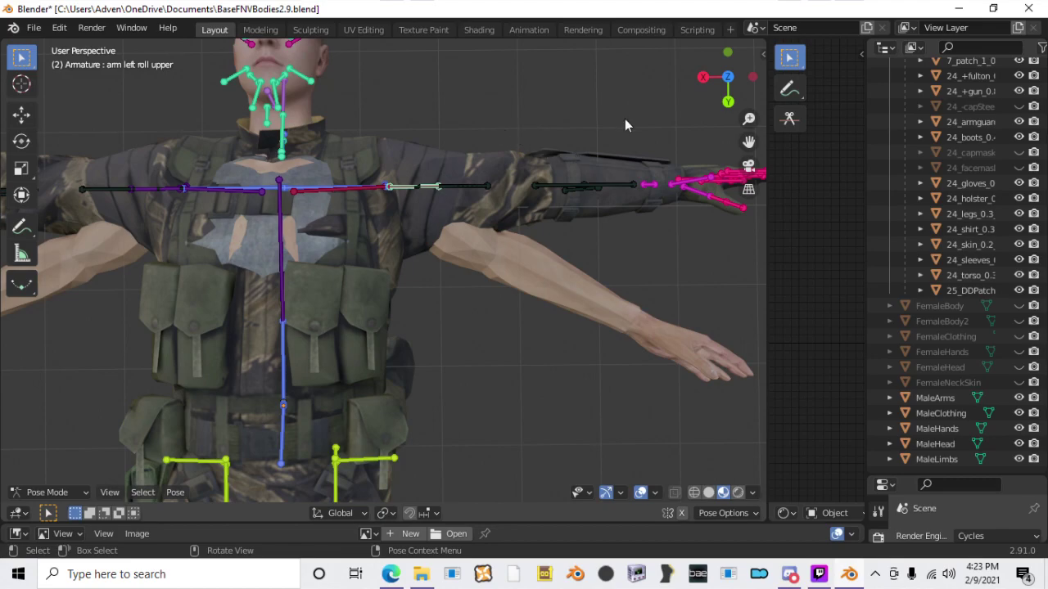
pyautogui.press('r')
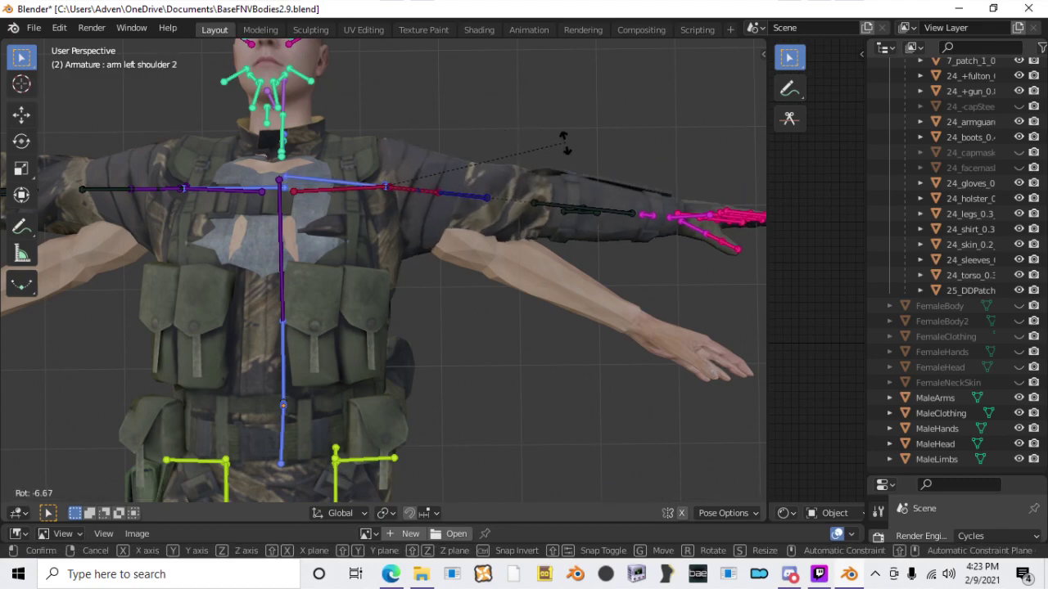
pyautogui.click(555, 206)
pyautogui.moveTo(572, 183); pyautogui.dragTo(483, 195, button='middle')
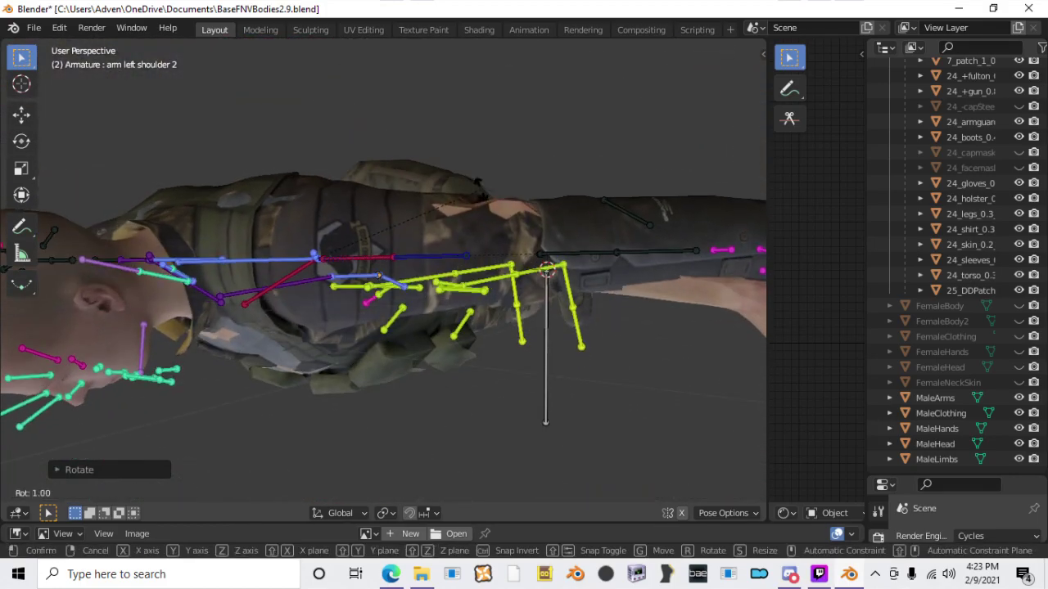
pyautogui.moveTo(591, 250); pyautogui.dragTo(447, 200, button='middle')
pyautogui.press('r')
pyautogui.press('Escape')
# Step: Rotate the arm left elbow bone to align the left forearm and hand with the male body mesh
pyautogui.click(483, 200)
pyautogui.press('r')
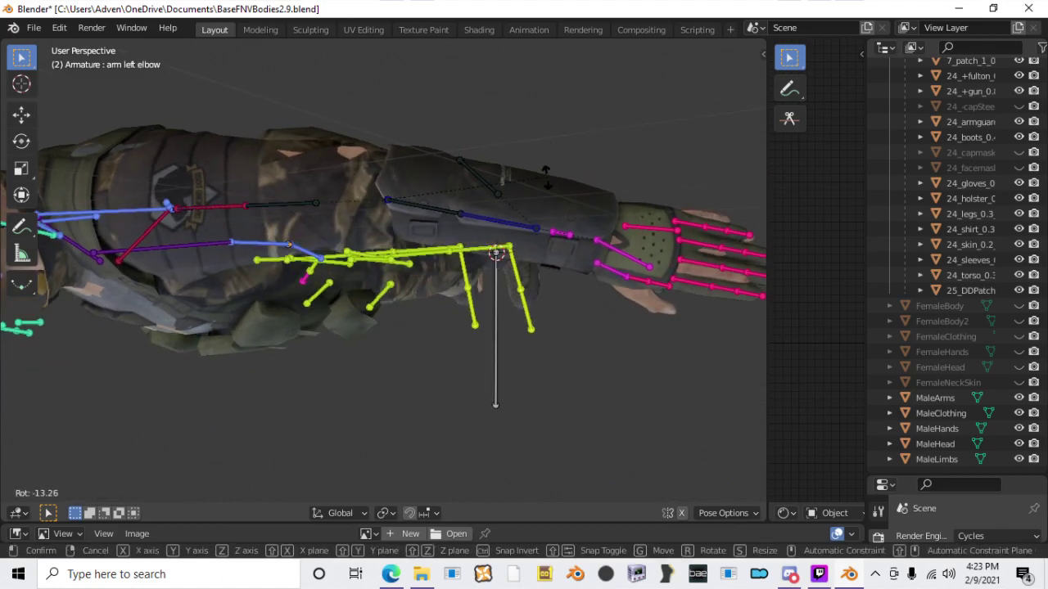
pyautogui.click(578, 154)
pyautogui.moveTo(577, 154); pyautogui.dragTo(421, 167, button='middle')
pyautogui.scroll(-2, 421, 168)
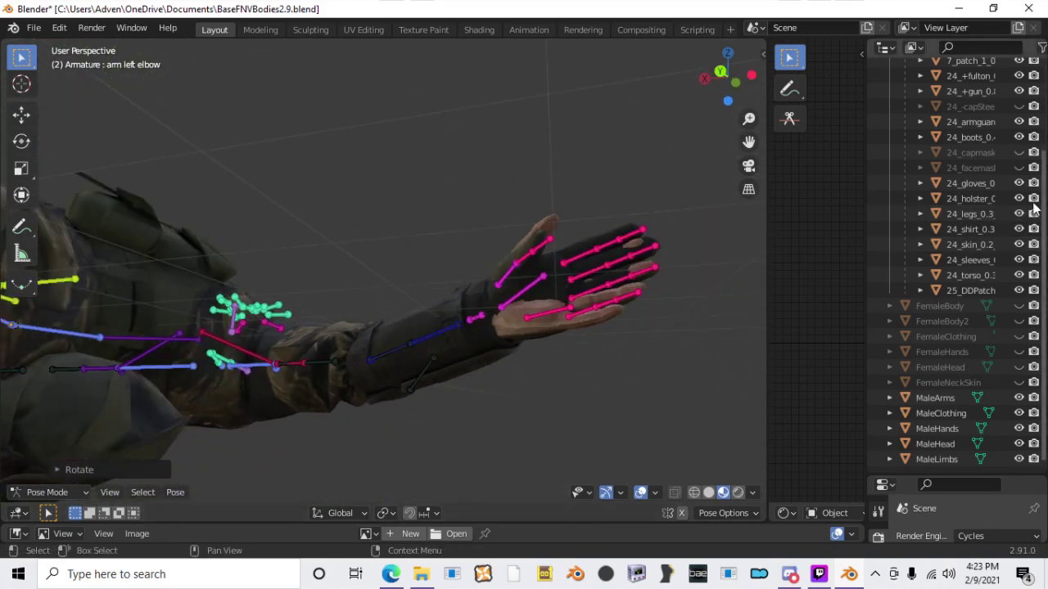
# Step: Hide the 24_gloves mesh and inspect the left wrist where the sleeve meets the hand
pyautogui.click(1019, 198)
pyautogui.click(1019, 183)
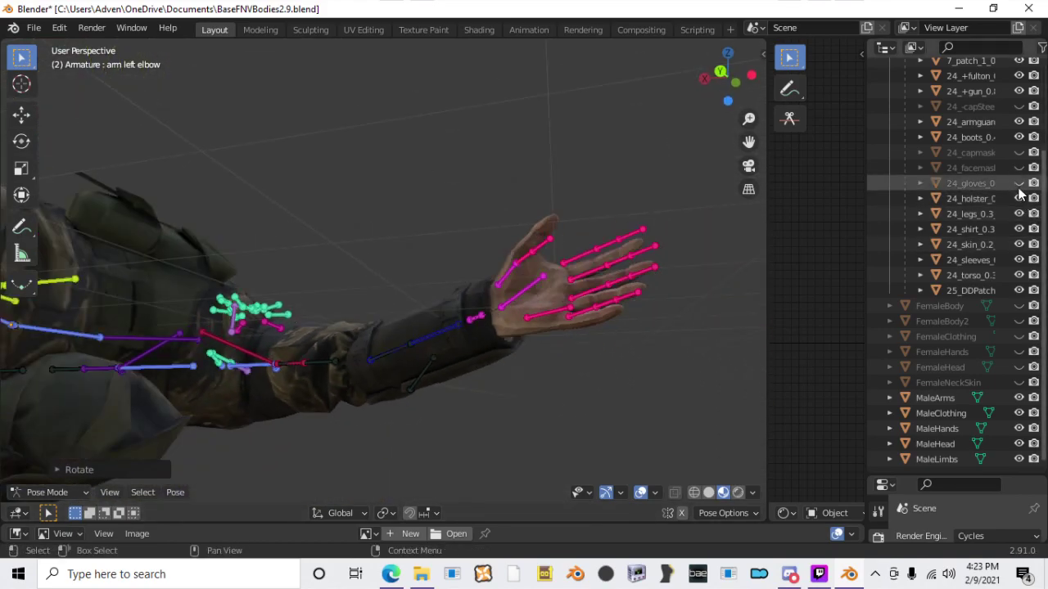
pyautogui.moveTo(497, 271); pyautogui.dragTo(486, 412, button='middle')
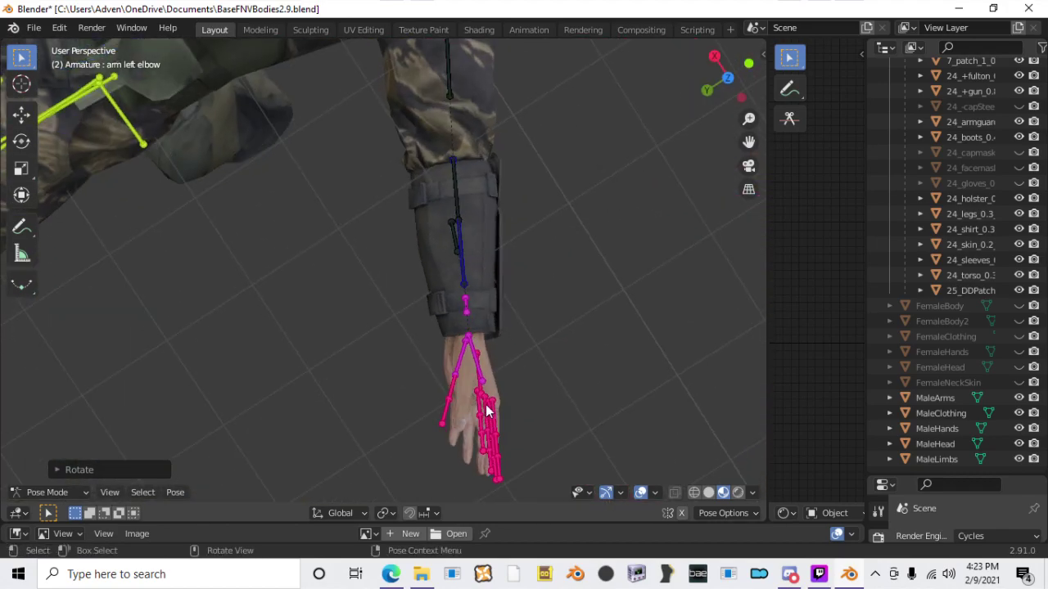
pyautogui.keyDown('shift'); pyautogui.moveTo(565, 352); pyautogui.dragTo(375, 341, button='middle'); pyautogui.keyUp('shift')
pyautogui.scroll(3, 260, 385)
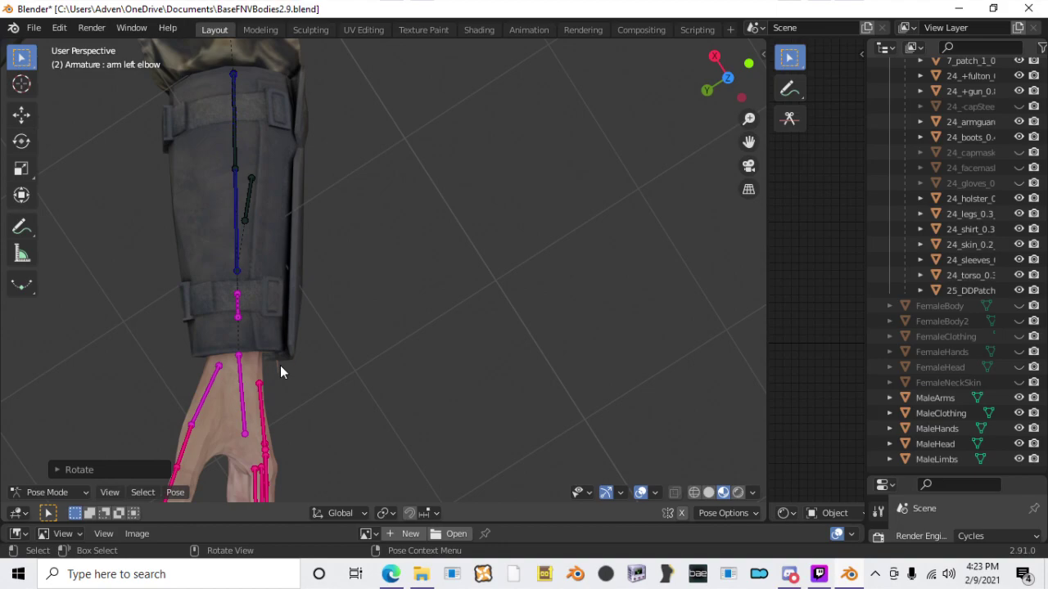
# Step: Switch to Object Mode and delete the outfit's 24_skin mesh at the left wrist
pyautogui.click(60, 492)
pyautogui.click(81, 465)
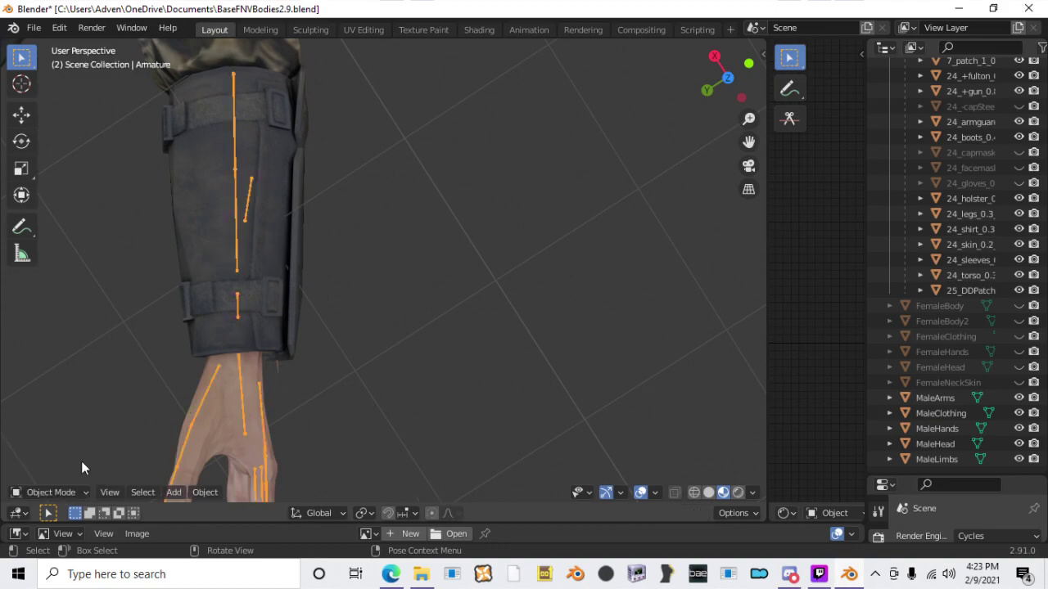
pyautogui.click(280, 382)
pyautogui.press('Delete')
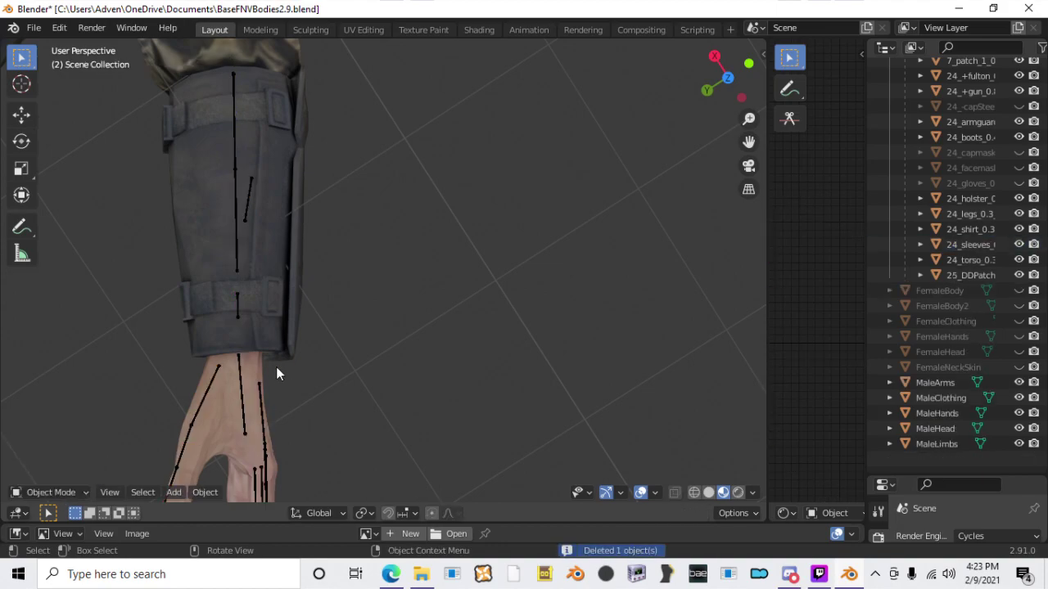
pyautogui.scroll(3, 979, 125)
# Step: Select the armature again, return it to Pose Mode and check the left arm's fit
pyautogui.click(949, 113)
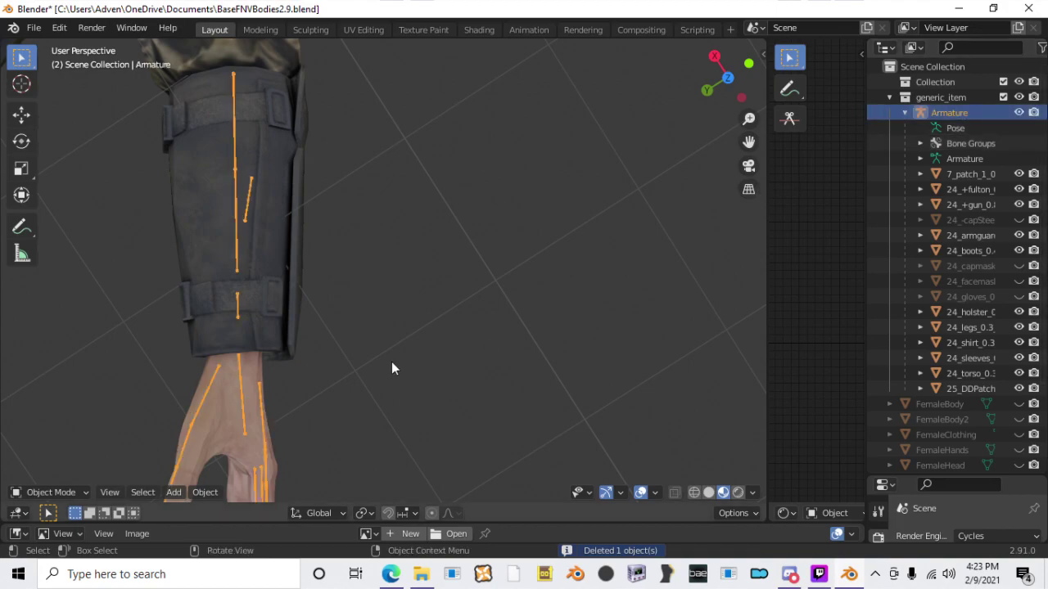
pyautogui.click(56, 442)
pyautogui.moveTo(449, 357); pyautogui.dragTo(518, 339, button='middle')
pyautogui.moveTo(351, 343); pyautogui.dragTo(482, 332, button='middle')
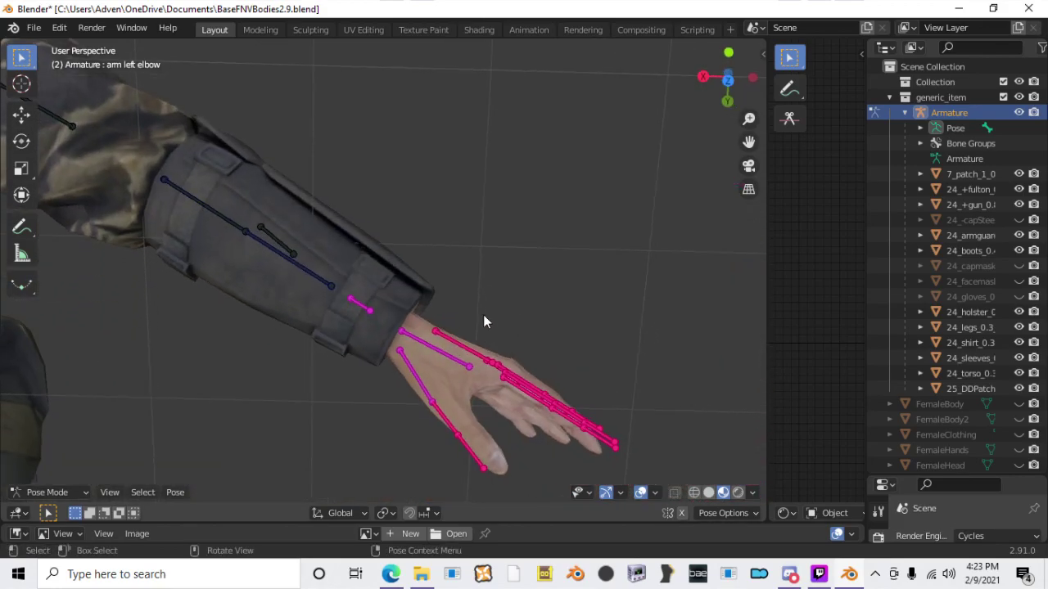
pyautogui.scroll(-2, 482, 327)
pyautogui.scroll(-7, 335, 306)
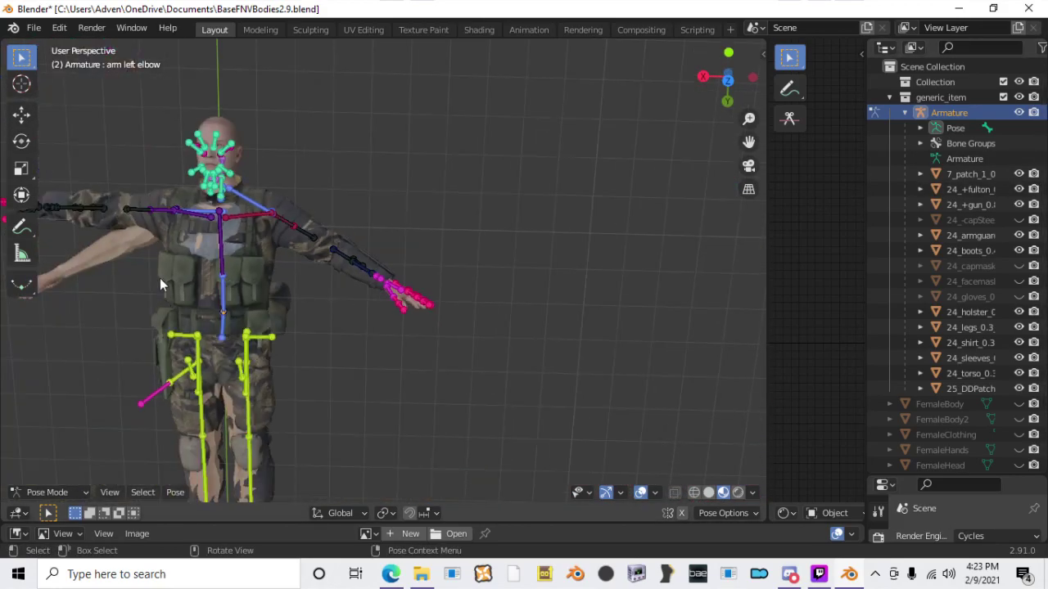
# Step: Rotate the arm right shoulder 2 bone from the front and from above to match the male body's right arm
pyautogui.scroll(5, 130, 242)
pyautogui.press('r')
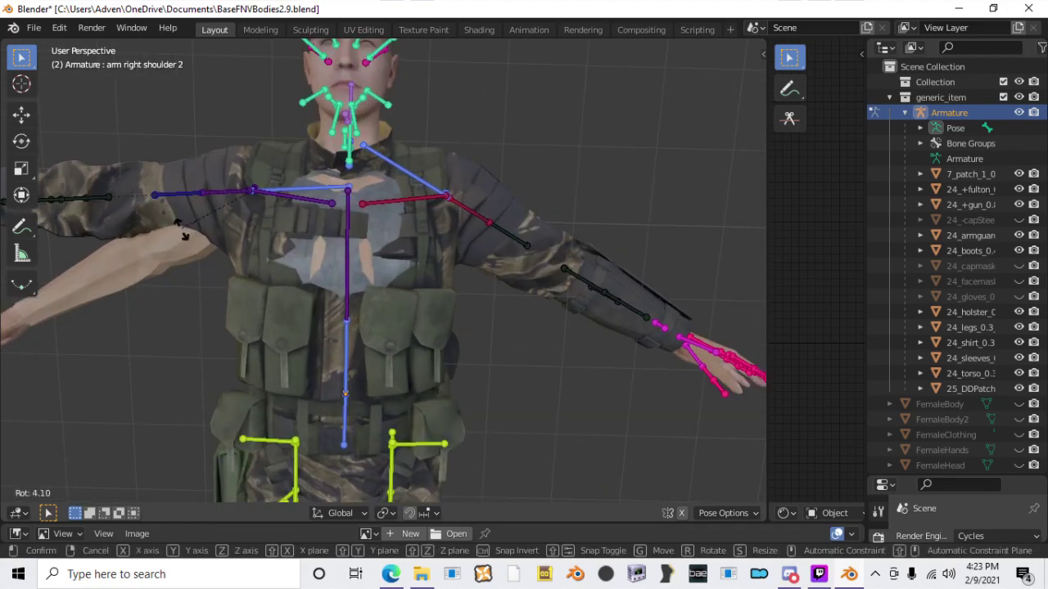
pyautogui.click(159, 302)
pyautogui.keyDown('shift'); pyautogui.moveTo(161, 309); pyautogui.dragTo(353, 322, button='middle'); pyautogui.keyUp('shift')
pyautogui.scroll(3, 203, 171)
pyautogui.press('r')
pyautogui.click(299, 288)
pyautogui.moveTo(300, 288); pyautogui.dragTo(500, 205, button='middle')
pyautogui.press('r')
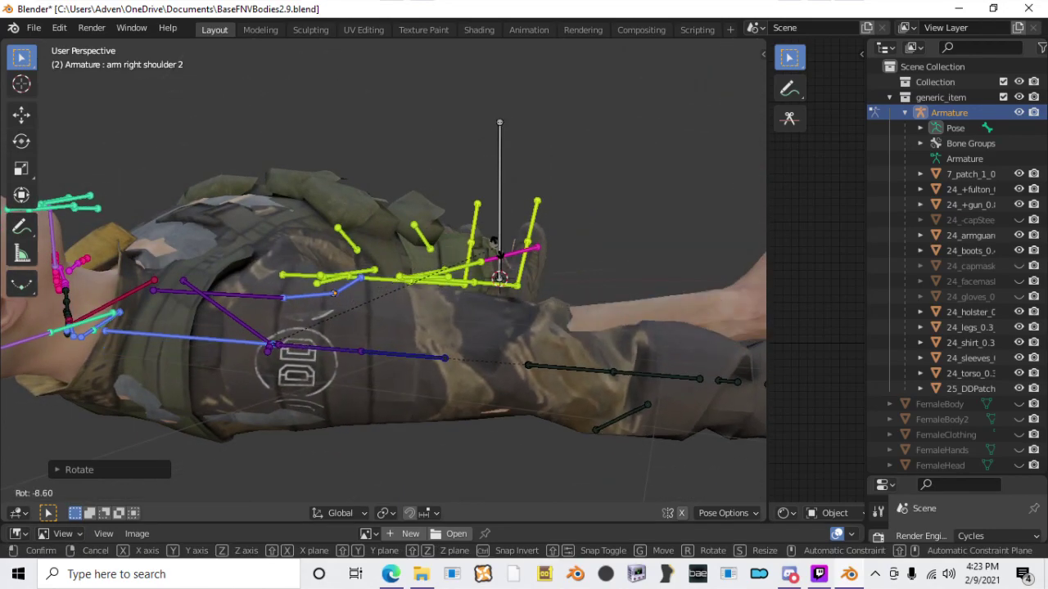
pyautogui.click(568, 370)
# Step: Rotate the arm right elbow bone so the right forearm lines up with the male body's hand
pyautogui.keyDown('shift'); pyautogui.moveTo(568, 370); pyautogui.dragTo(368, 332, button='middle'); pyautogui.keyUp('shift')
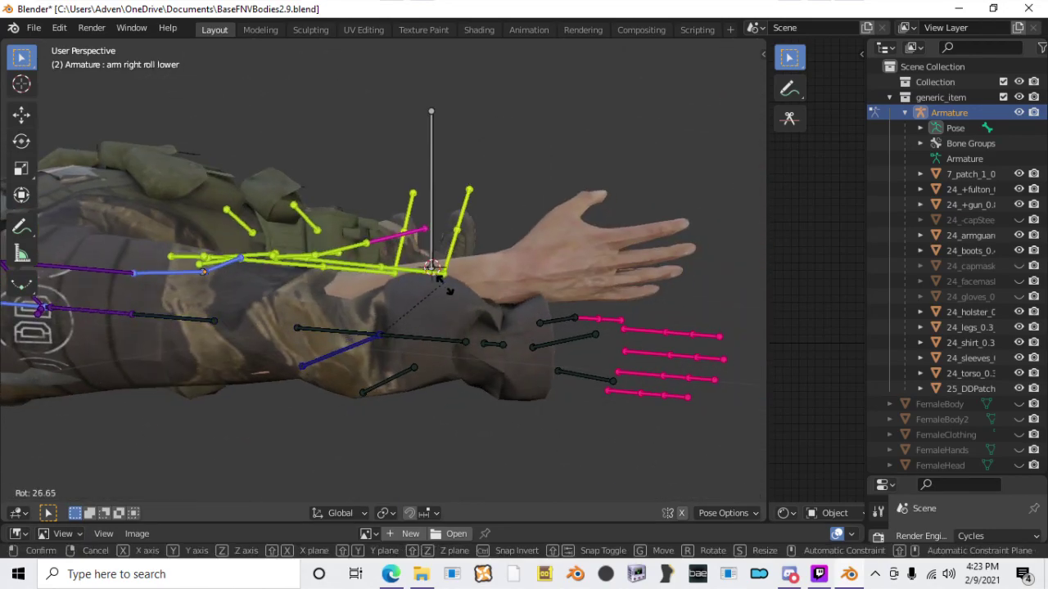
pyautogui.click(448, 344)
pyautogui.press('r')
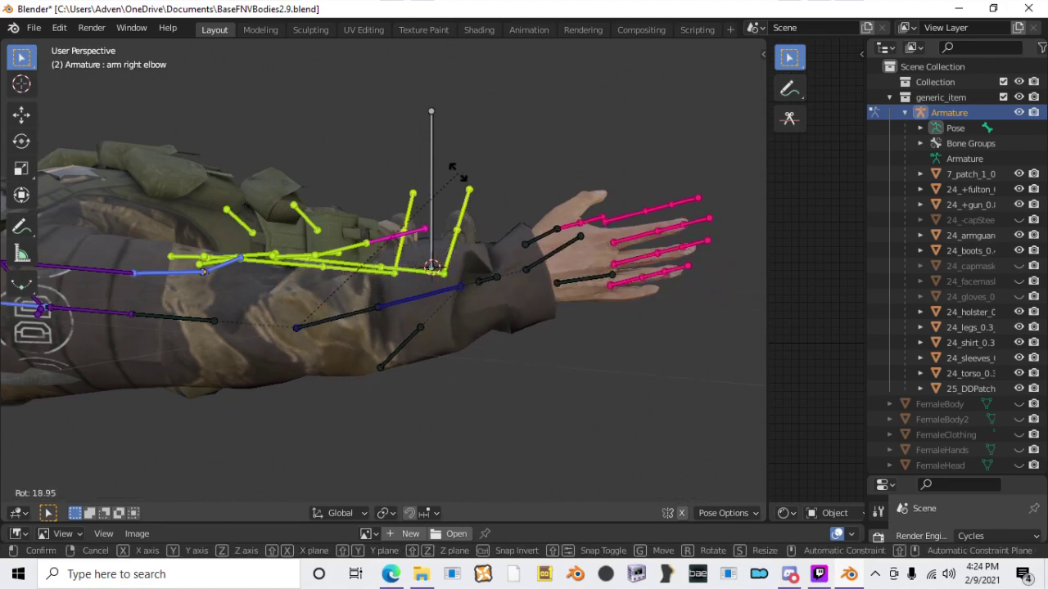
pyautogui.click(478, 239)
# Step: Rotate the arm right shoulder 2 bone slightly so the right sleeve lines up with the male body's arm
pyautogui.moveTo(478, 239); pyautogui.dragTo(393, 155, button='middle')
pyautogui.press('r')
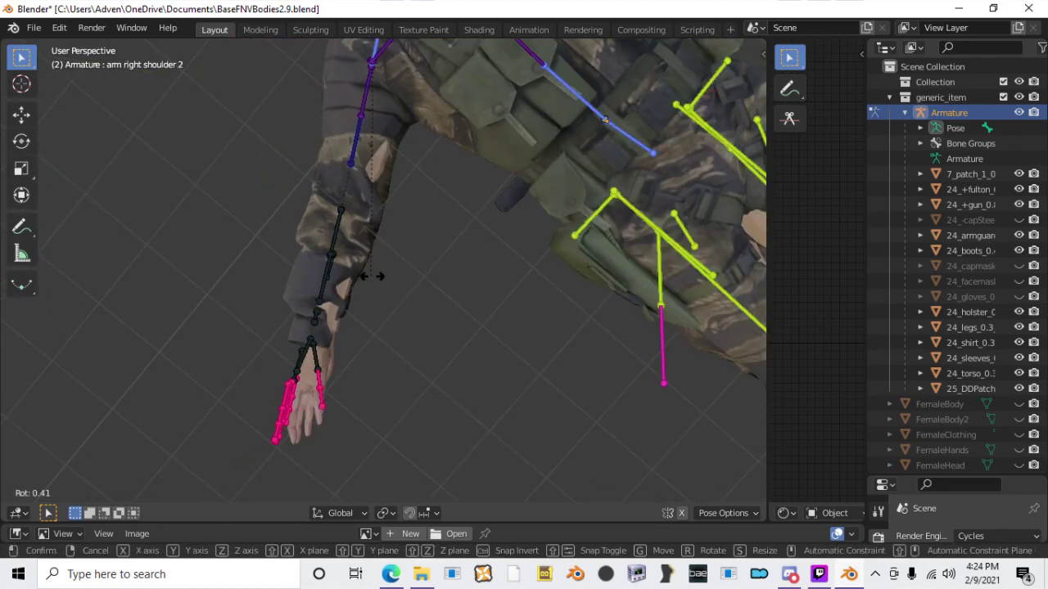
pyautogui.click(379, 277)
pyautogui.moveTo(379, 277); pyautogui.dragTo(370, 303, button='middle')
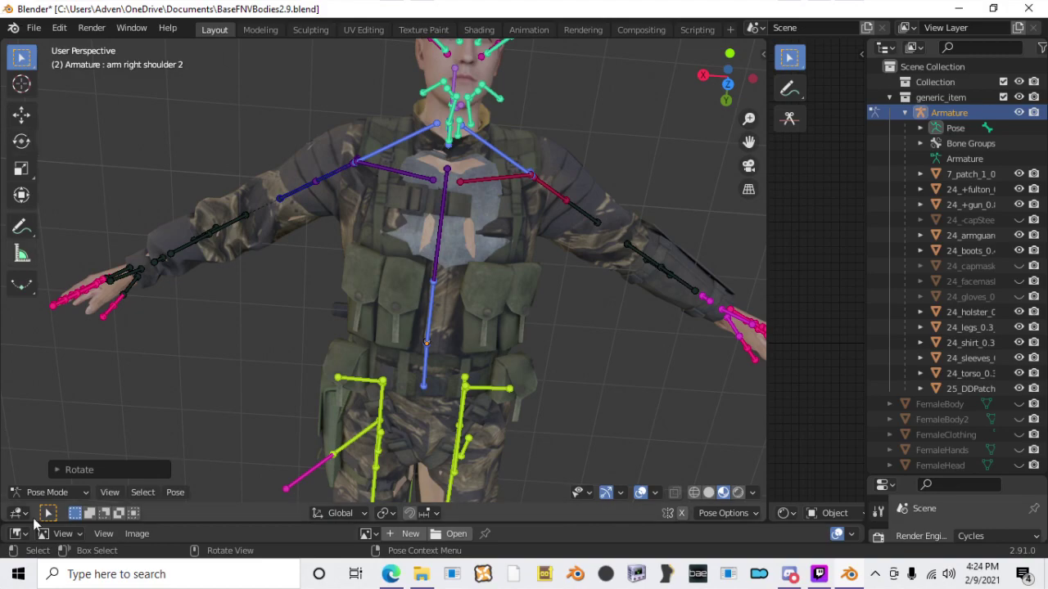
# Step: Switch to Object Mode and hide the armature to view the whole outfit on the male body
pyautogui.click(41, 476)
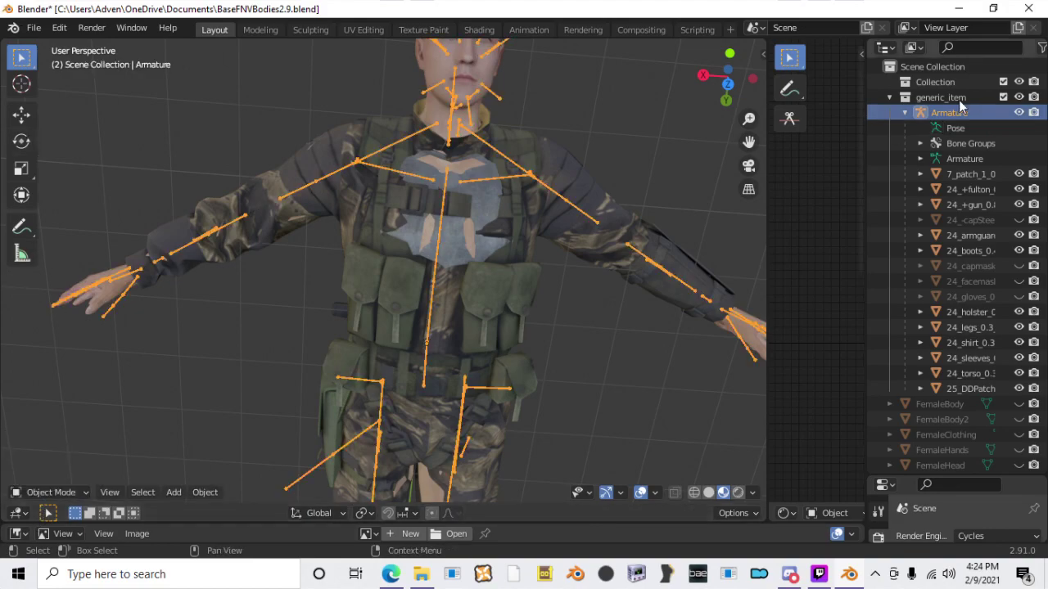
pyautogui.click(1018, 112)
pyautogui.scroll(-5, 456, 262)
pyautogui.moveTo(439, 222); pyautogui.dragTo(466, 222, button='middle')
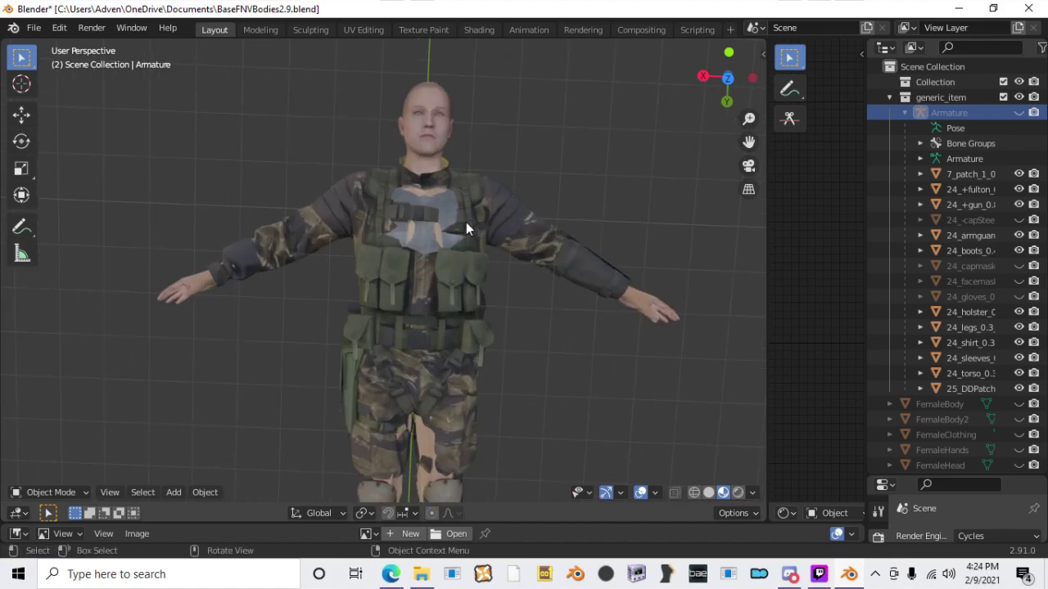
# Step: Show the outfit's 24_capmask and 24_facemask meshes and check how they sit on the male head
pyautogui.scroll(-1, 435, 289)
pyautogui.scroll(2, 295, 331)
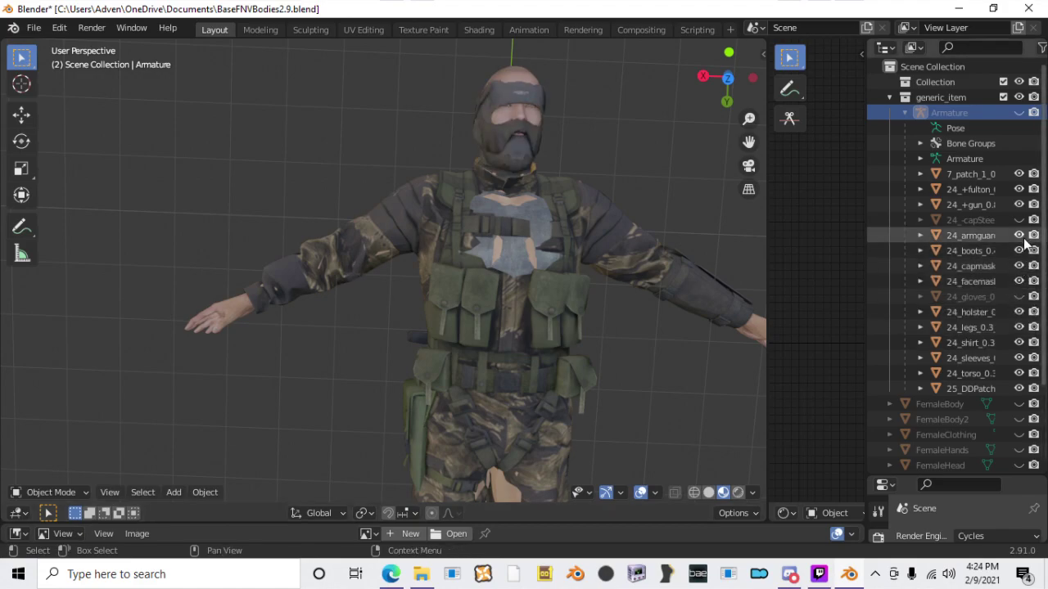
pyautogui.keyDown('shift'); pyautogui.moveTo(580, 202); pyautogui.dragTo(497, 288, button='middle'); pyautogui.keyUp('shift')
pyautogui.scroll(1, 498, 288)
pyautogui.scroll(-2, 498, 288)
pyautogui.scroll(7, 496, 288)
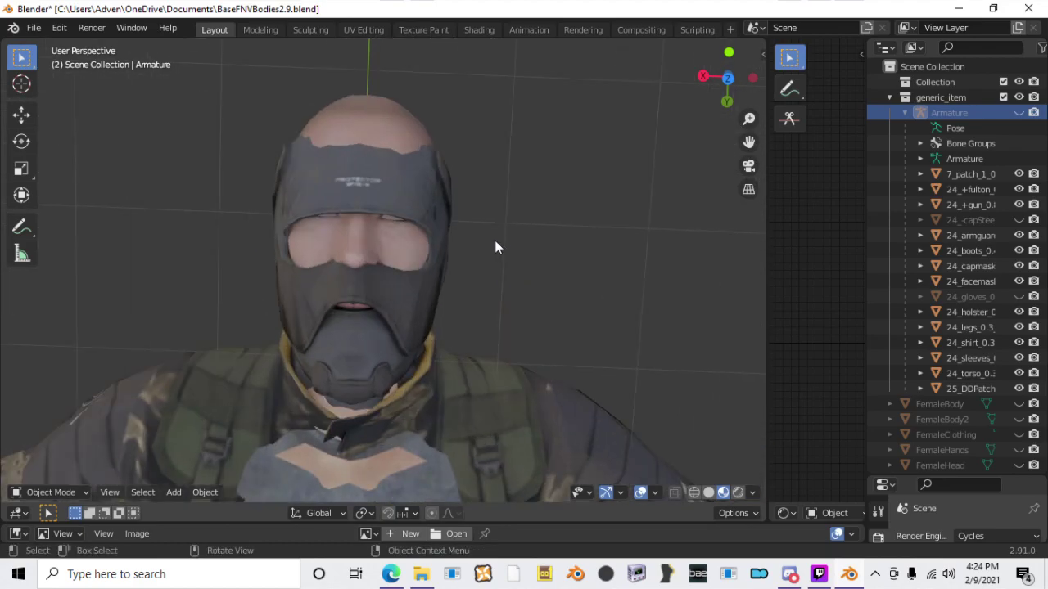
pyautogui.scroll(-6, 433, 254)
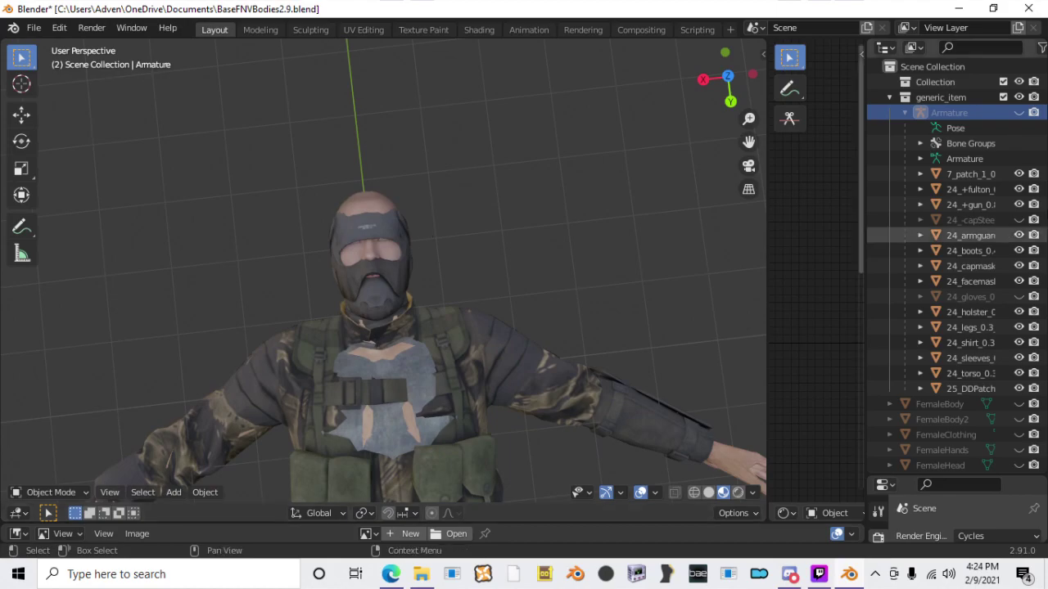
# Step: Show and select the armature, then scale it up to about 1.02 so the mask better fits the head
pyautogui.click(959, 116)
pyautogui.scroll(-2, 403, 319)
pyautogui.moveTo(409, 311); pyautogui.dragTo(371, 262, button='middle')
pyautogui.scroll(-3, 437, 285)
pyautogui.scroll(8, 436, 285)
pyautogui.scroll(3, 498, 178)
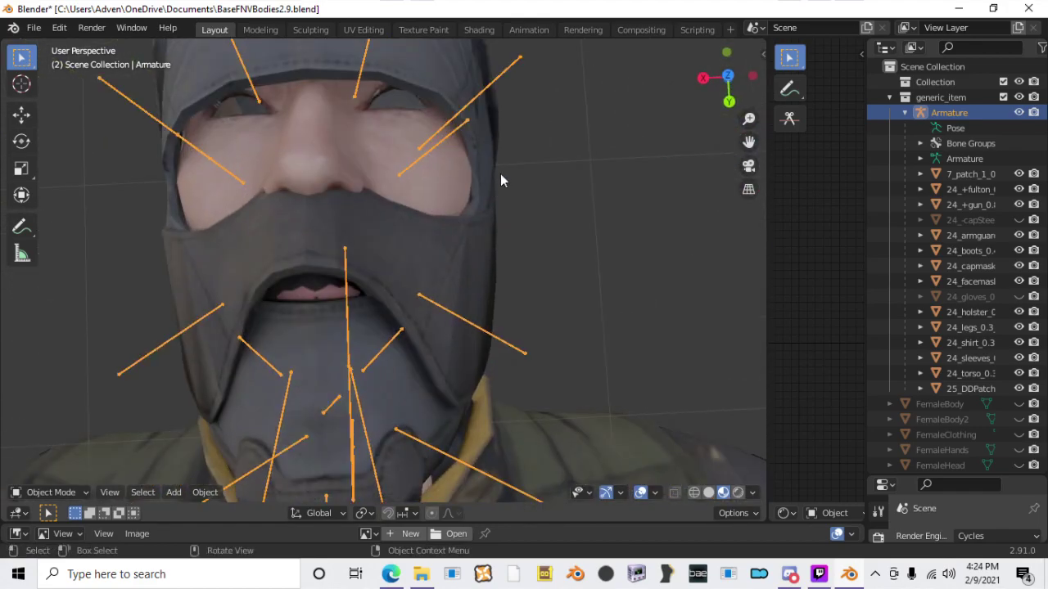
pyautogui.press('s')
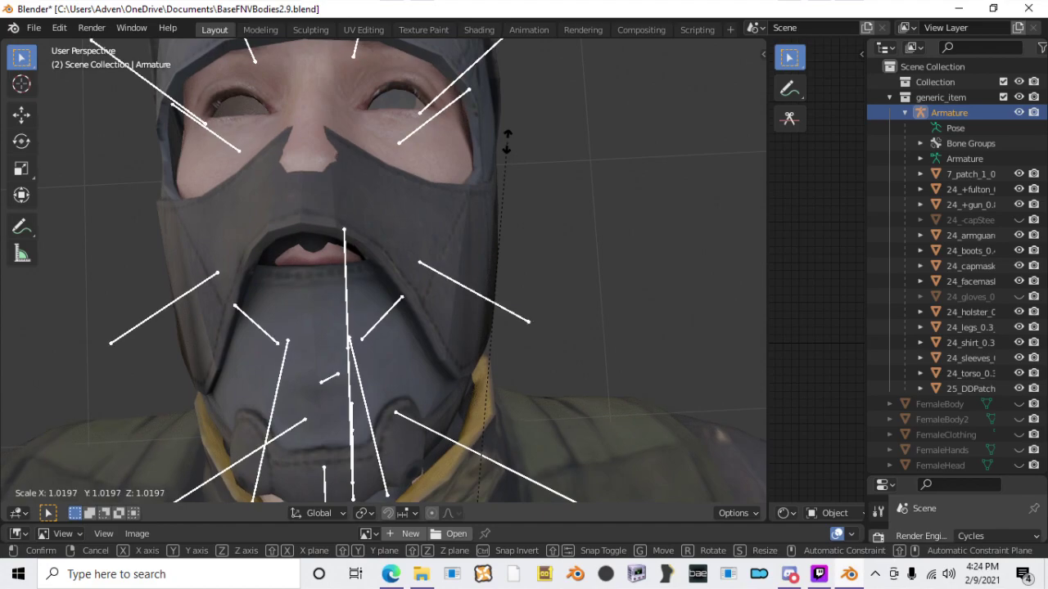
pyautogui.click(508, 135)
# Step: Scale the armature up slightly more and move it along the Y axis to realign the outfit with the body
pyautogui.scroll(-6, 442, 228)
pyautogui.moveTo(366, 349); pyautogui.dragTo(486, 216, button='middle')
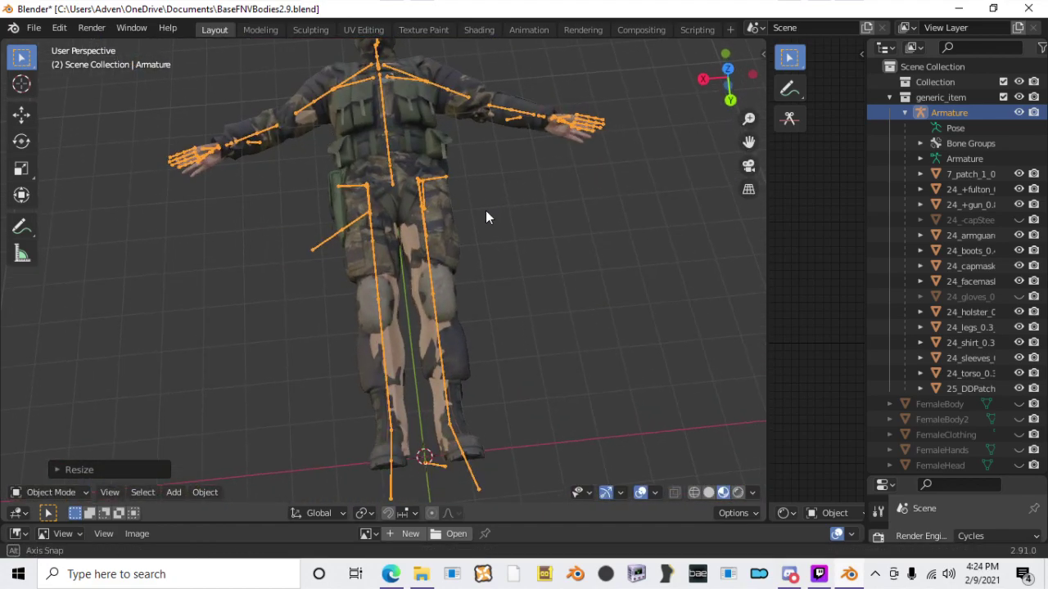
pyautogui.press('s')
pyautogui.click(504, 211)
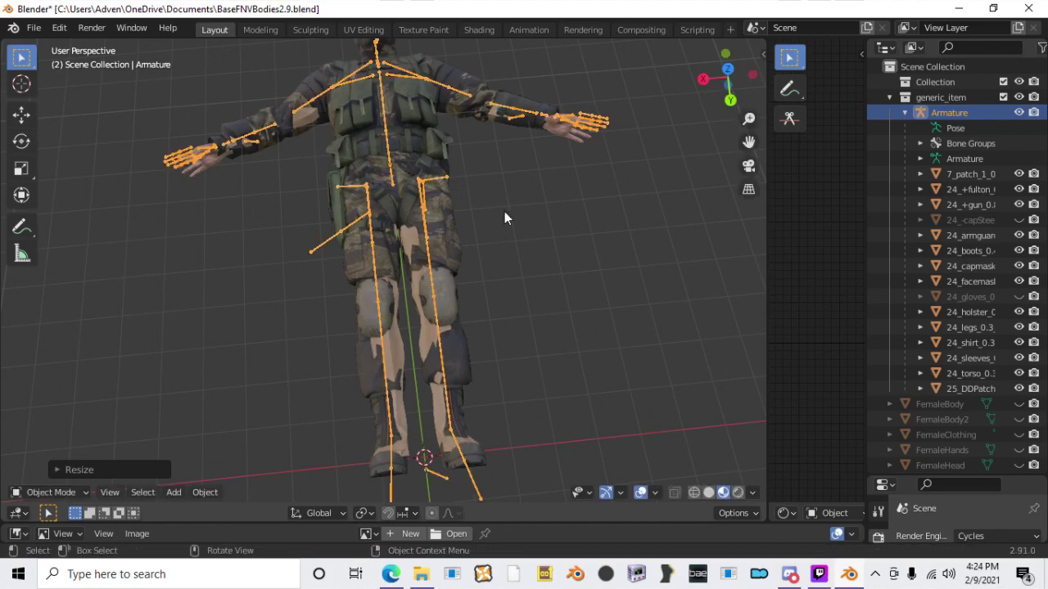
pyautogui.scroll(-2, 499, 217)
pyautogui.press('g')
pyautogui.press('y')
pyautogui.click(500, 212)
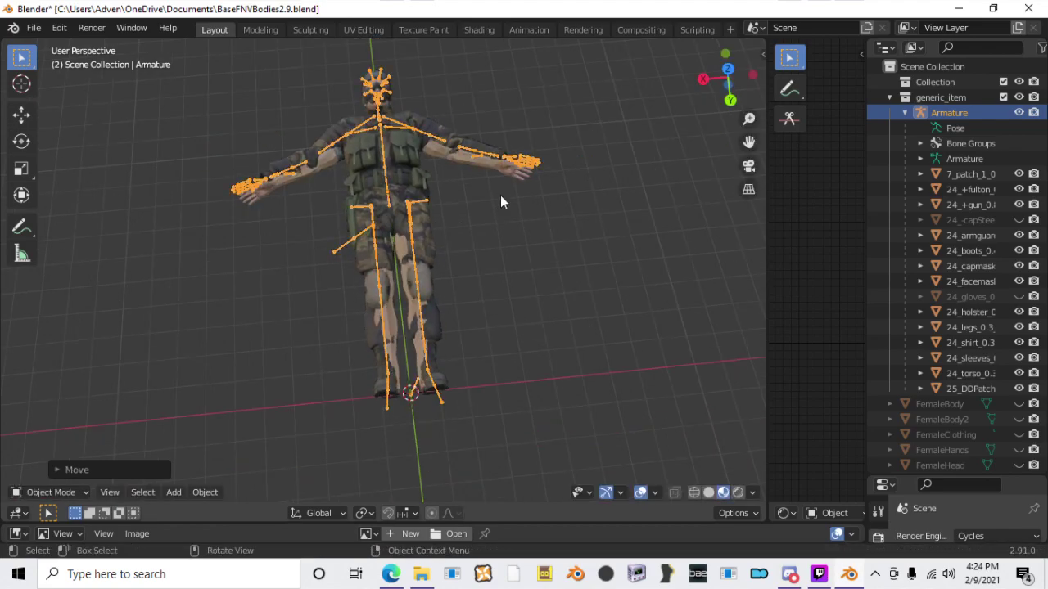
# Step: Fine-tune the armature's scale against the face, then shift it along the Y axis while checking the legs and boots
pyautogui.scroll(5, 495, 164)
pyautogui.scroll(3, 475, 122)
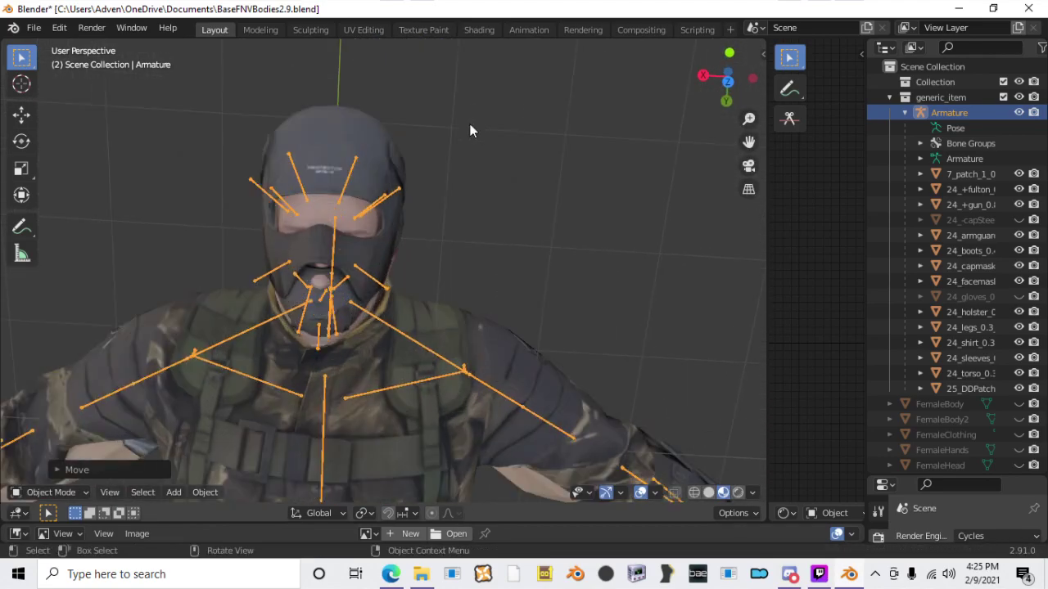
pyautogui.press('s')
pyautogui.click(466, 129)
pyautogui.scroll(-5, 466, 127)
pyautogui.keyDown('shift'); pyautogui.moveTo(429, 385); pyautogui.dragTo(472, 237, button='middle'); pyautogui.keyUp('shift')
pyautogui.press('g')
pyautogui.press('y')
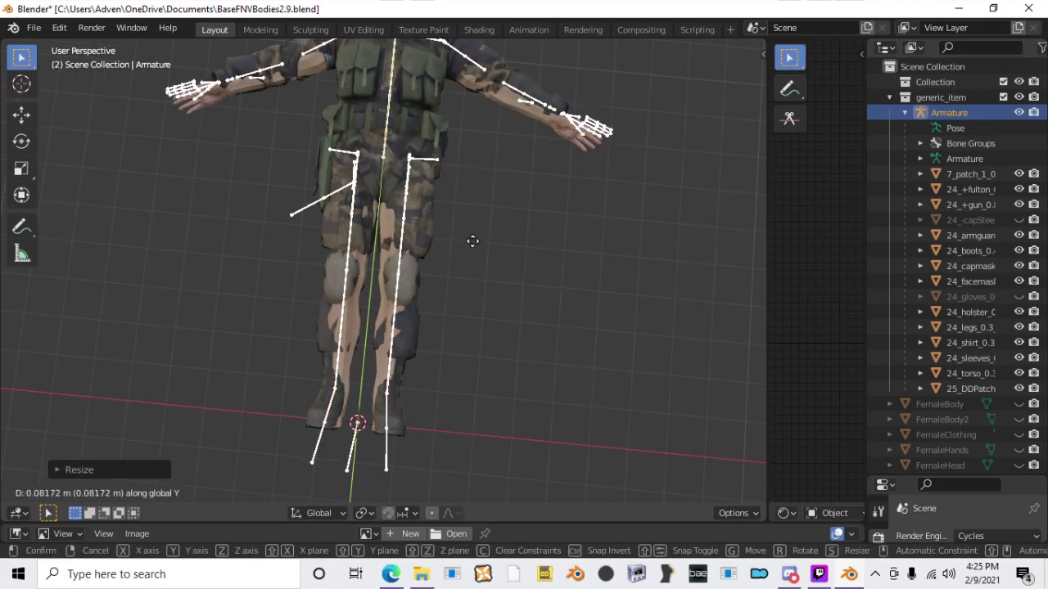
pyautogui.click(483, 169)
# Step: Scale the armature down a touch to match the face, then move it to line the boots up with the feet
pyautogui.keyDown('shift'); pyautogui.moveTo(483, 169); pyautogui.dragTo(466, 246, button='middle'); pyautogui.keyUp('shift')
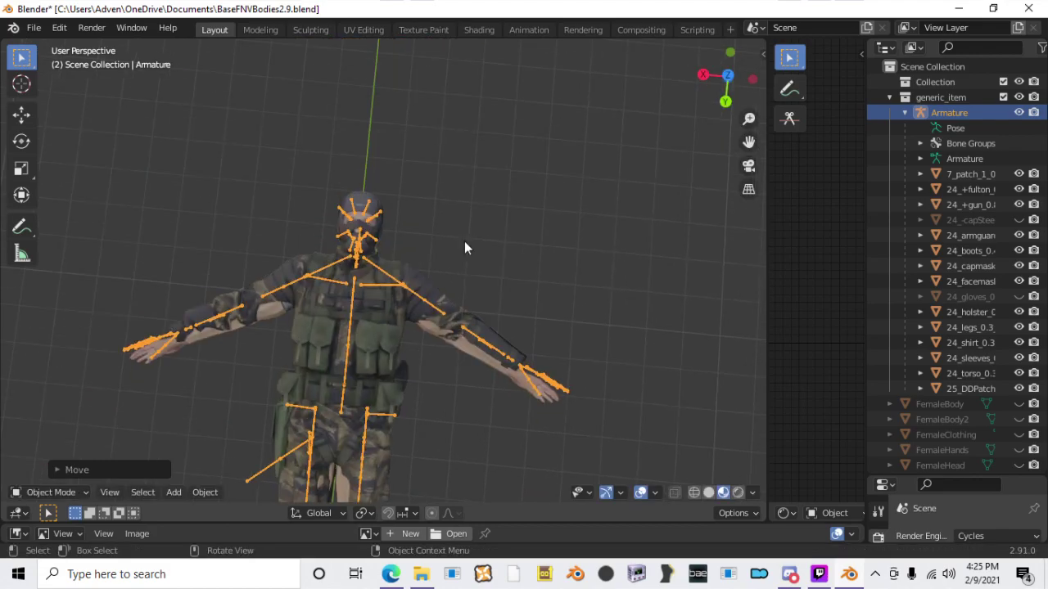
pyautogui.scroll(5, 462, 250)
pyautogui.scroll(3, 460, 233)
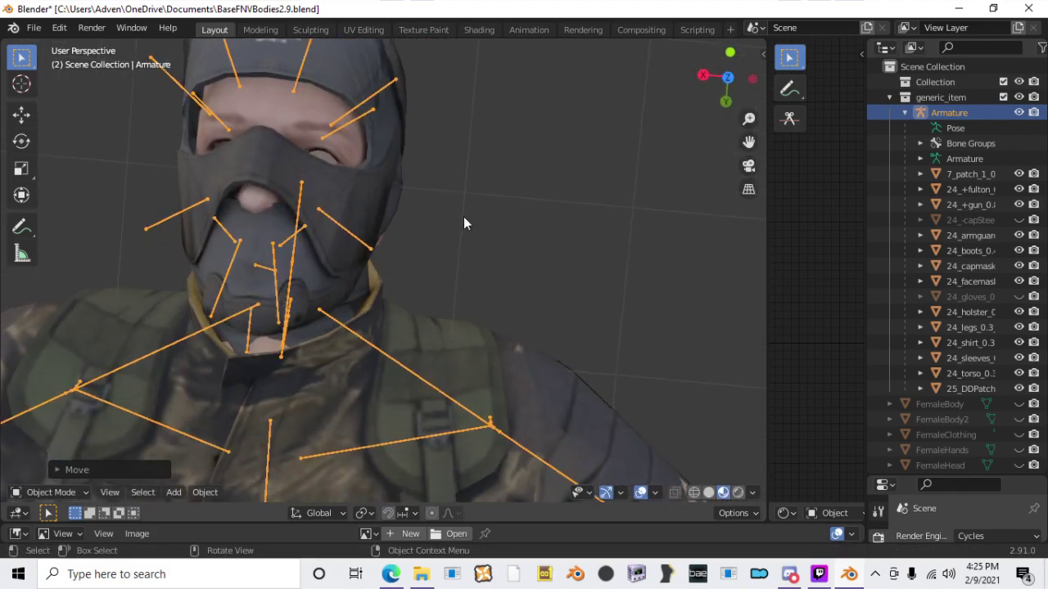
pyautogui.press('s')
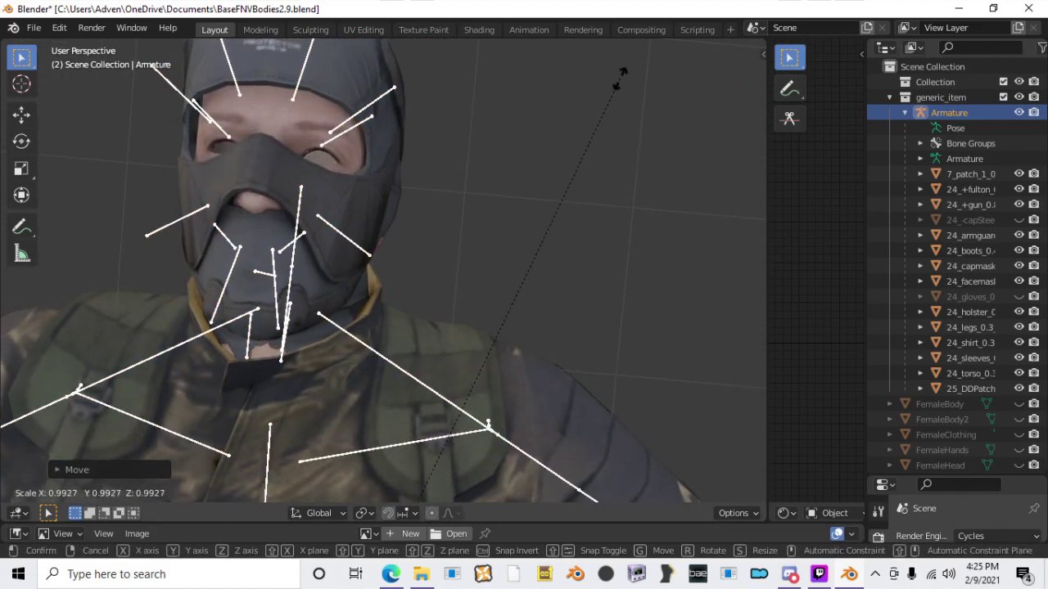
pyautogui.click(534, 183)
pyautogui.scroll(-8, 534, 183)
pyautogui.scroll(5, 459, 305)
pyautogui.scroll(4, 502, 184)
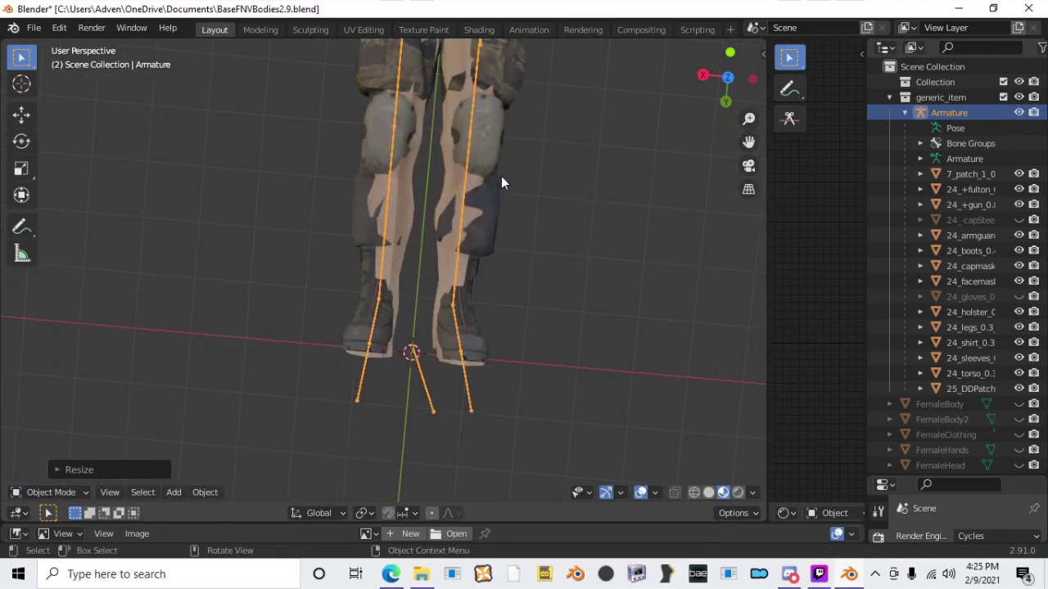
pyautogui.press('g')
pyautogui.click(565, 176)
# Step: Inspect the mask's fit around the head and collar from several angles, temporarily hiding the 24_facemask mesh
pyautogui.keyDown('shift'); pyautogui.moveTo(555, 51); pyautogui.dragTo(501, 270, button='middle'); pyautogui.keyUp('shift')
pyautogui.keyDown('shift'); pyautogui.moveTo(498, 152); pyautogui.dragTo(509, 279, button='middle'); pyautogui.keyUp('shift')
pyautogui.scroll(4, 510, 279)
pyautogui.moveTo(552, 199); pyautogui.dragTo(463, 295, button='middle')
pyautogui.scroll(4, 484, 373)
pyautogui.moveTo(483, 366); pyautogui.dragTo(33, 491, button='middle')
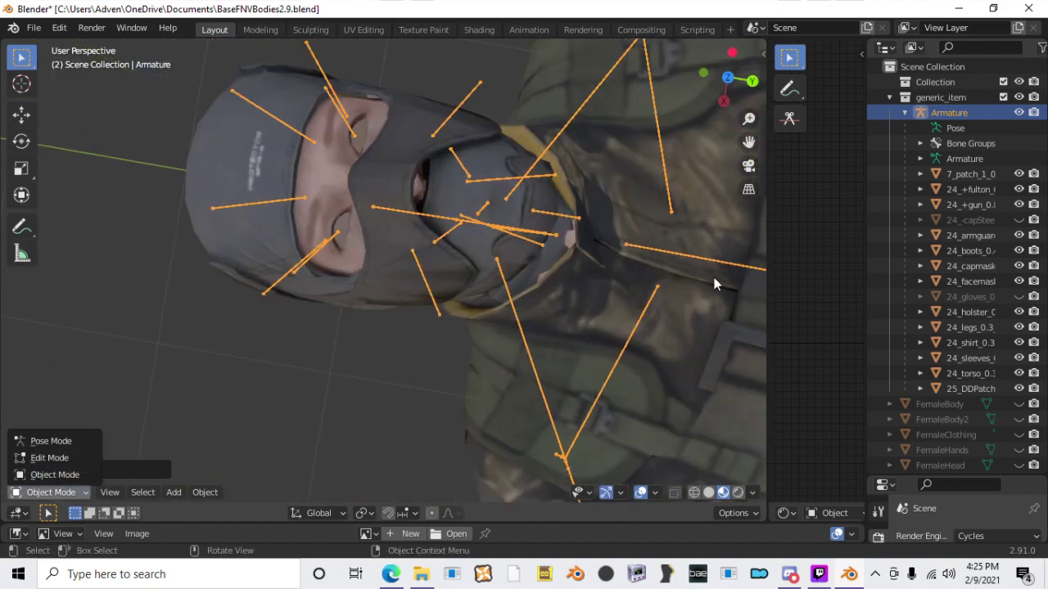
pyautogui.click(1019, 281)
pyautogui.moveTo(506, 350); pyautogui.dragTo(531, 219, button='middle')
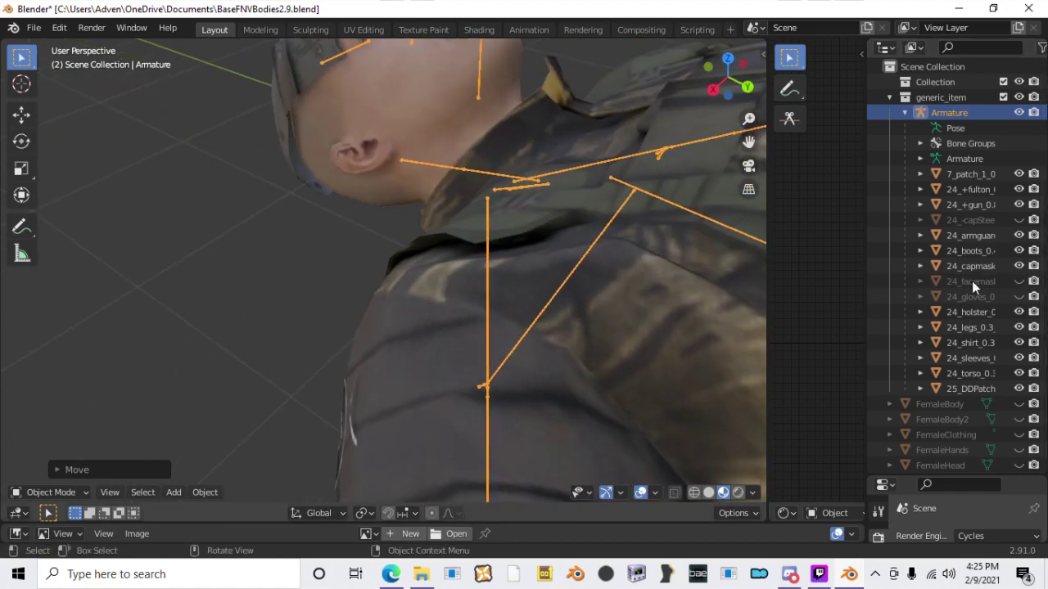
pyautogui.click(1016, 283)
pyautogui.scroll(-4, 432, 286)
pyautogui.moveTo(432, 286); pyautogui.dragTo(589, 264, button='middle')
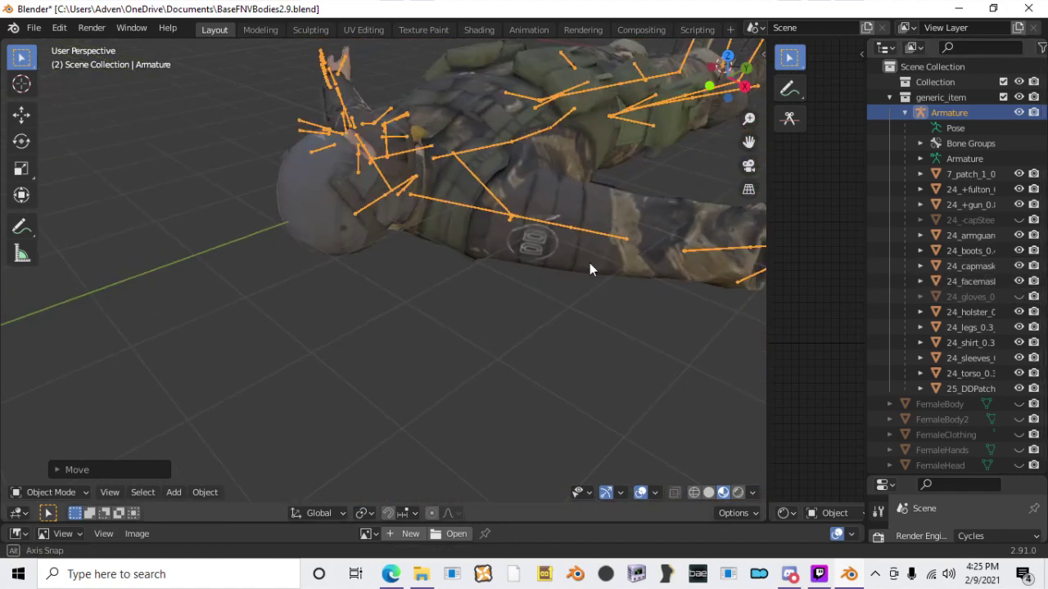
# Step: Hide the armature, select the face mask and widen the shader editor to view its texture nodes
pyautogui.click(1020, 112)
pyautogui.moveTo(532, 300); pyautogui.dragTo(305, 399, button='middle')
pyautogui.click(462, 286)
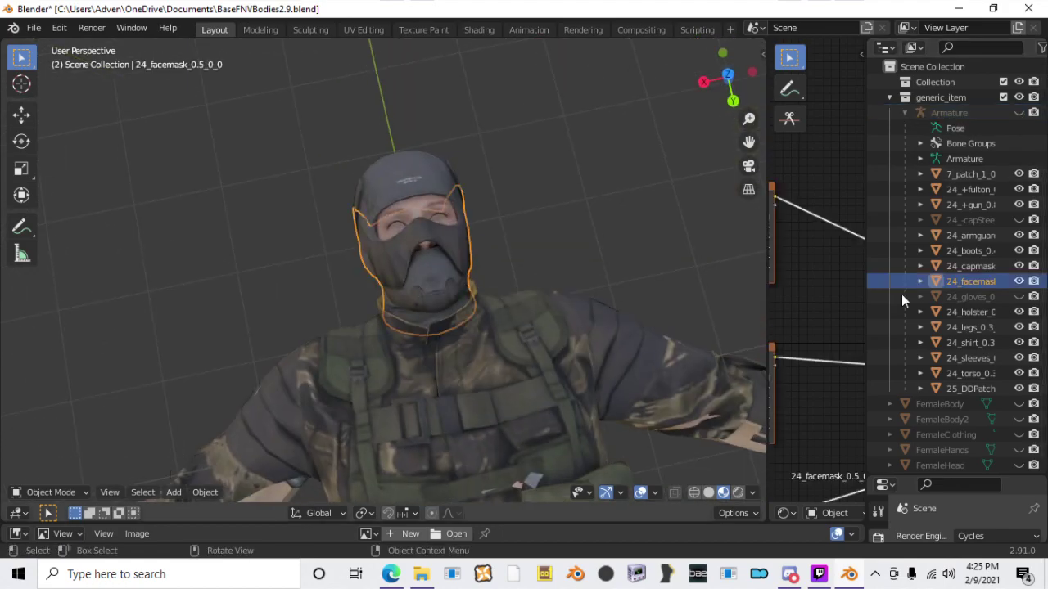
pyautogui.moveTo(768, 311); pyautogui.dragTo(515, 309)
pyautogui.moveTo(631, 262); pyautogui.dragTo(680, 248, button='middle')
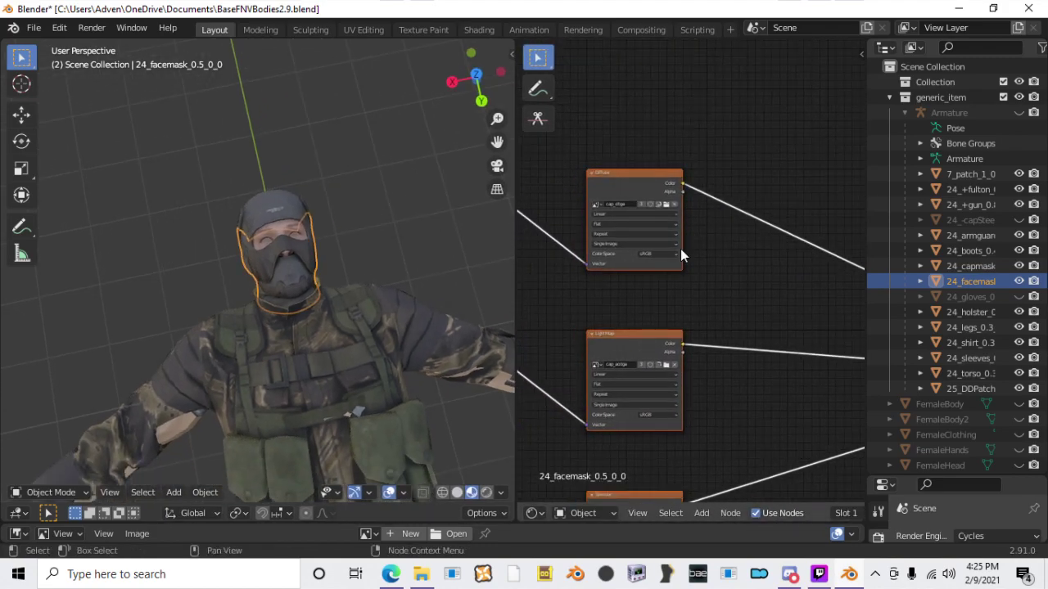
pyautogui.moveTo(592, 465); pyautogui.dragTo(592, 477, button='middle')
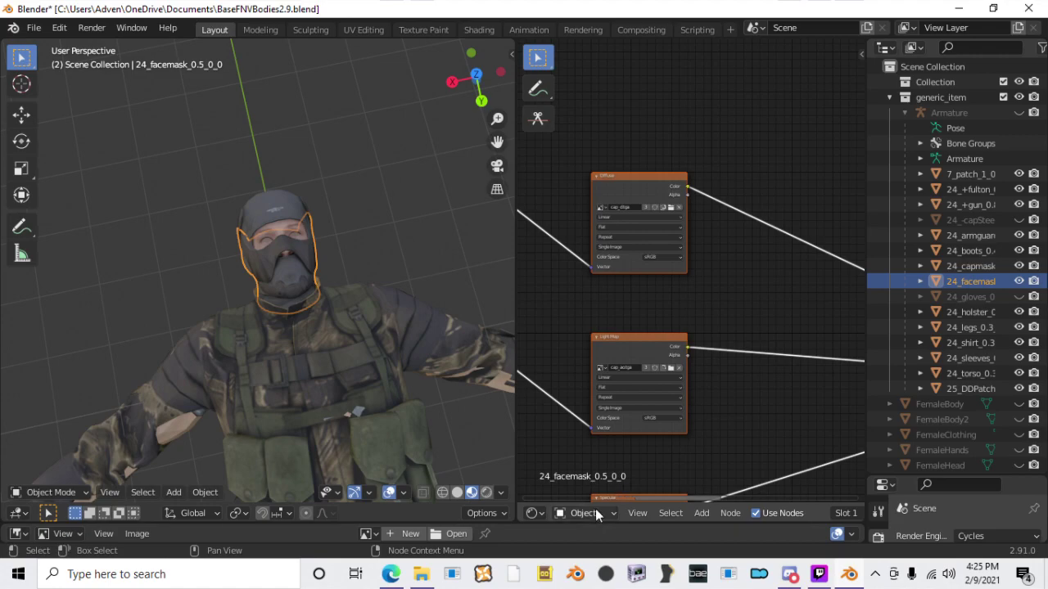
# Step: Select the 24_capmask mesh, view it up close and show the 24_-capSteel helmet mesh
pyautogui.click(958, 267)
pyautogui.scroll(5, 245, 201)
pyautogui.moveTo(242, 209); pyautogui.dragTo(475, 248, button='middle')
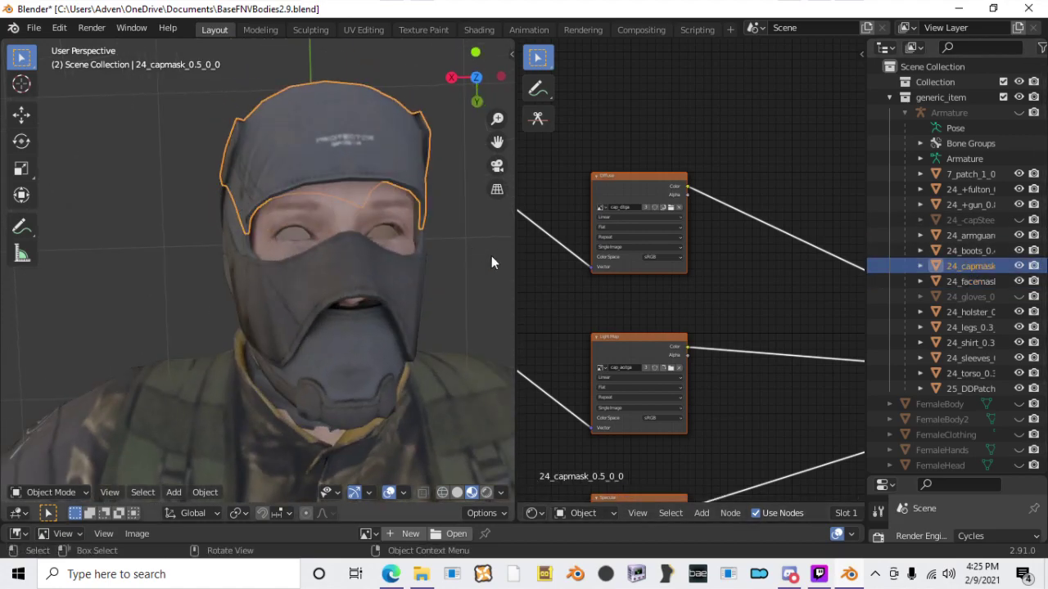
pyautogui.click(1018, 221)
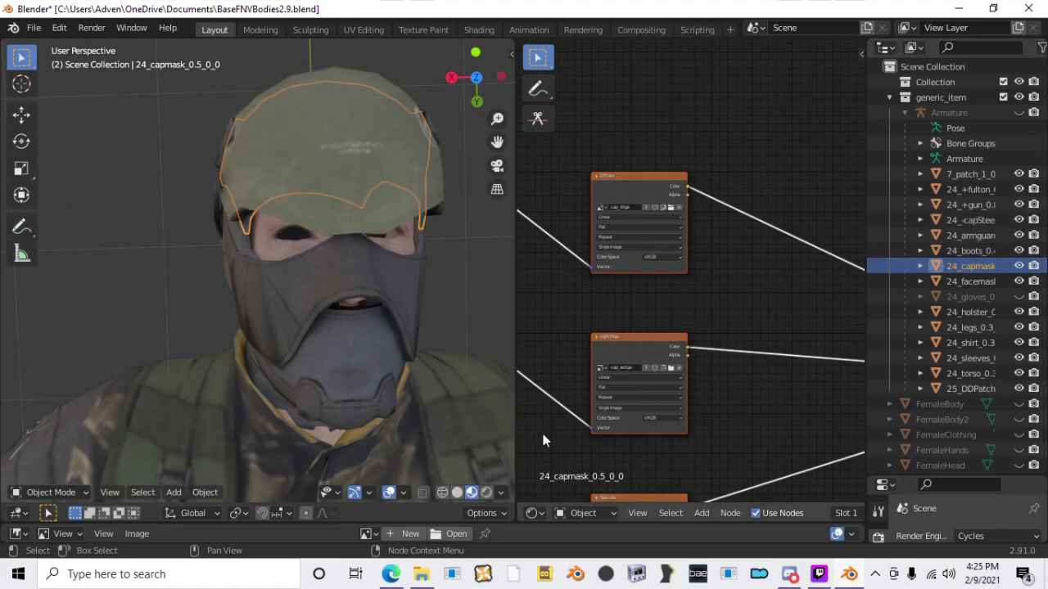
# Step: Compare the texture nodes of the face mask, cap mask and steel cap meshes to see which images they use
pyautogui.click(974, 280)
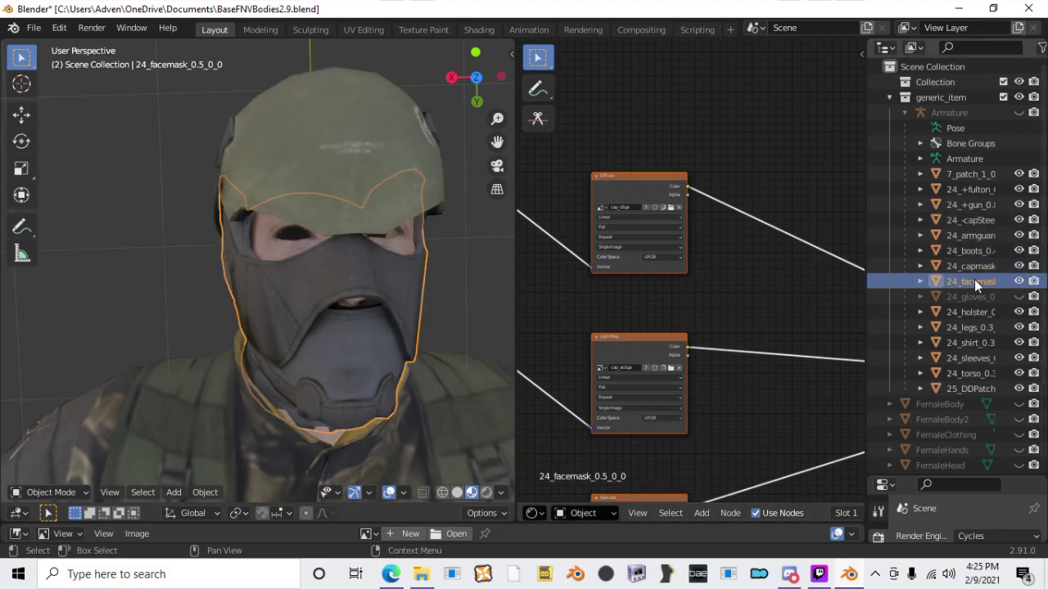
pyautogui.click(975, 271)
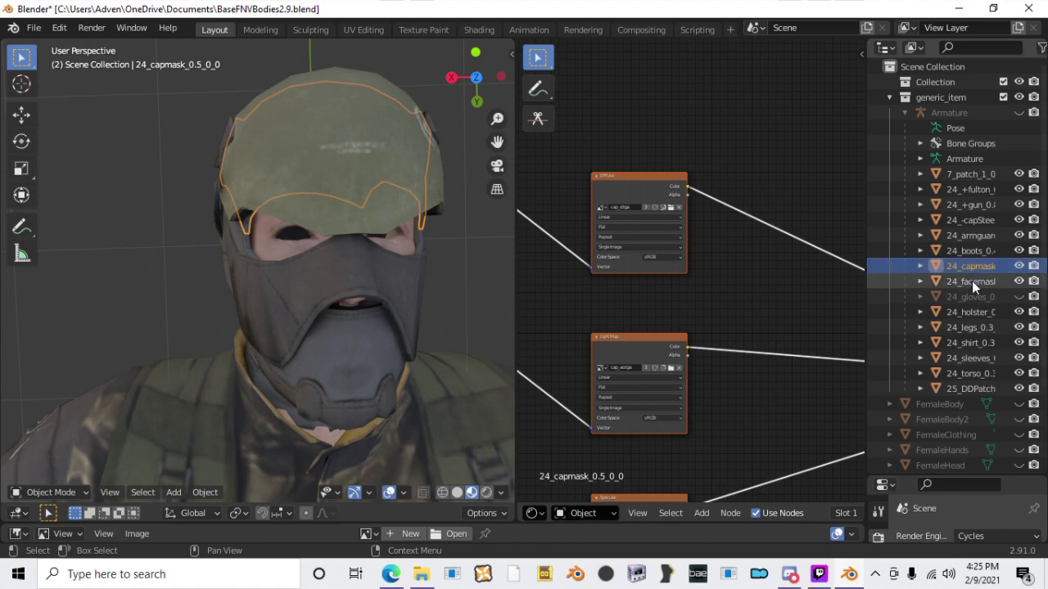
pyautogui.click(971, 281)
pyautogui.click(971, 266)
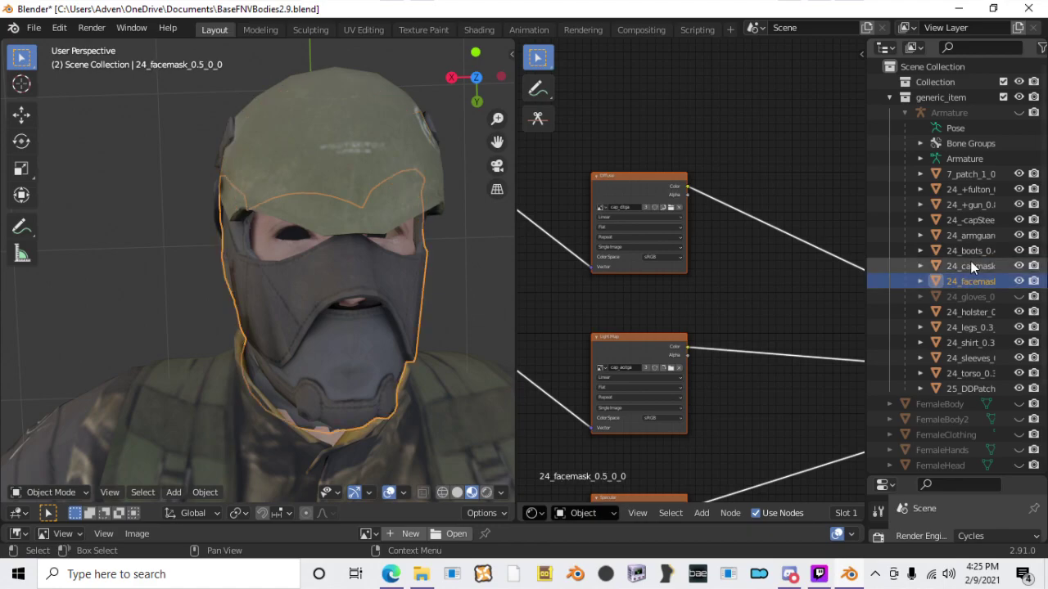
pyautogui.click(963, 219)
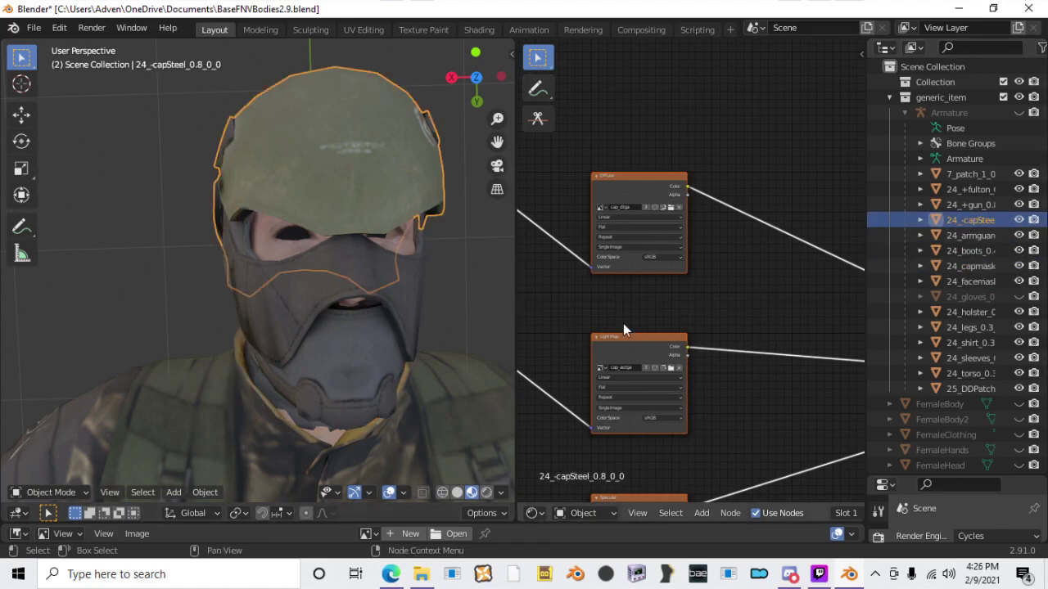
pyautogui.scroll(4, 623, 324)
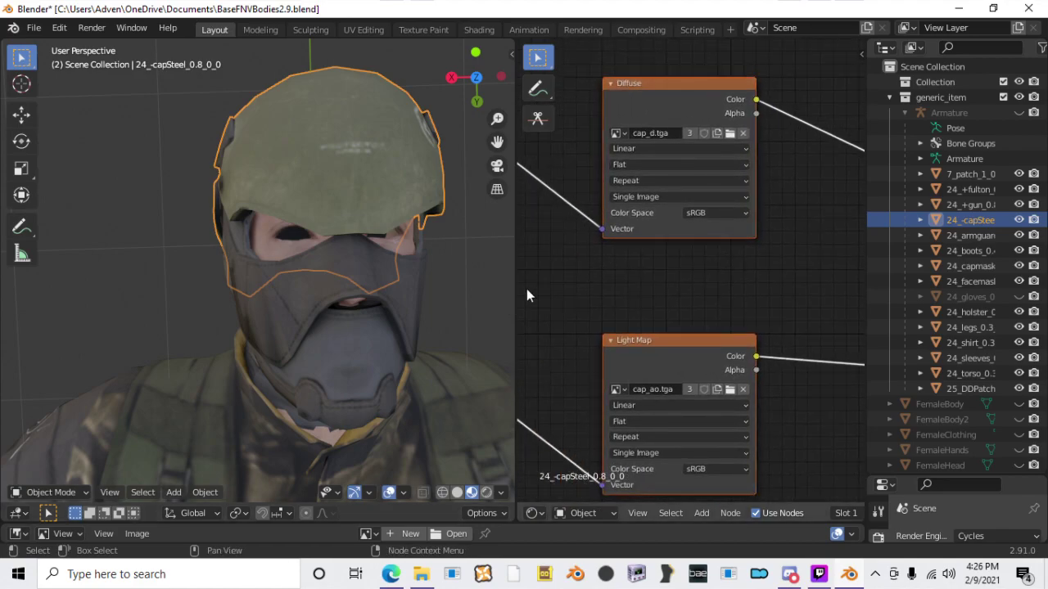
# Step: Examine the face mask's Diffuse and Light Map texture nodes, then reselect the steel cap to compare its Diffuse texture
pyautogui.click(415, 289)
pyautogui.click(380, 386)
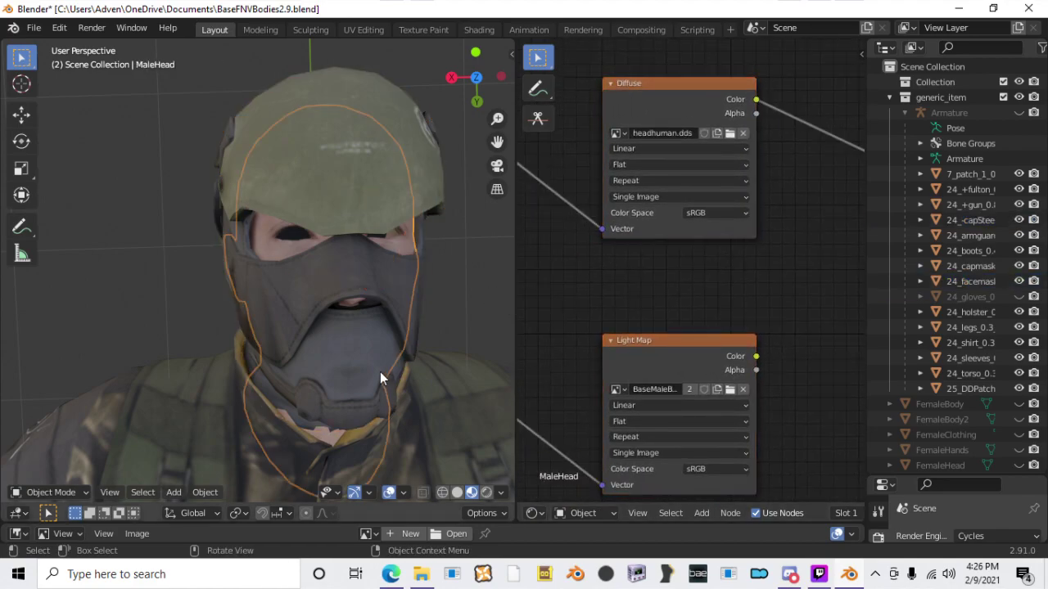
pyautogui.click(380, 372)
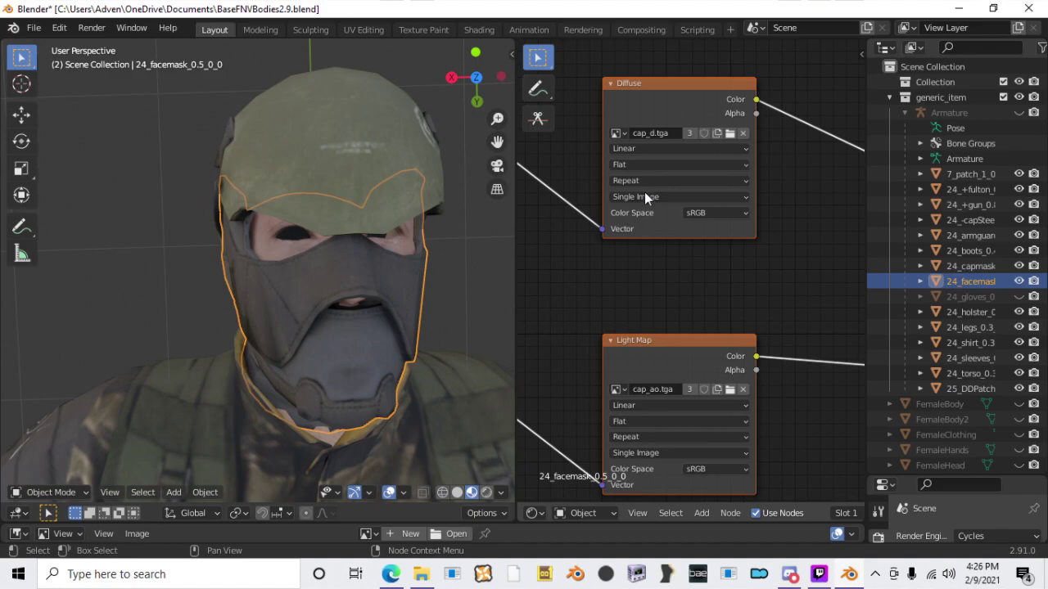
pyautogui.scroll(-3, 692, 352)
pyautogui.moveTo(692, 348); pyautogui.dragTo(675, 119, button='middle')
pyautogui.moveTo(718, 155); pyautogui.dragTo(739, 358, button='middle')
pyautogui.moveTo(720, 233); pyautogui.dragTo(706, 313, button='middle')
pyautogui.scroll(2, 706, 314)
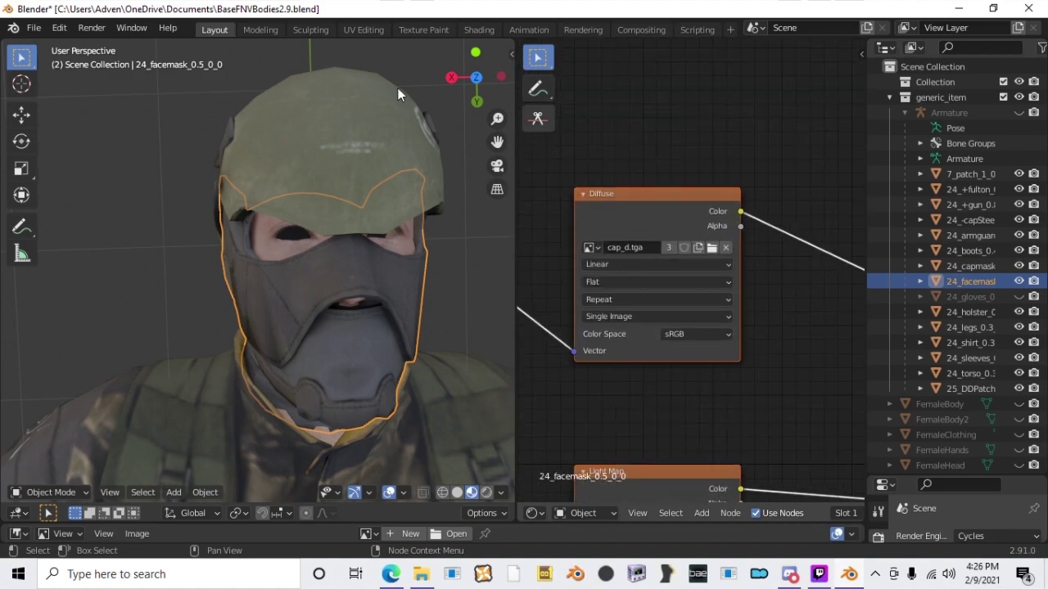
pyautogui.click(368, 103)
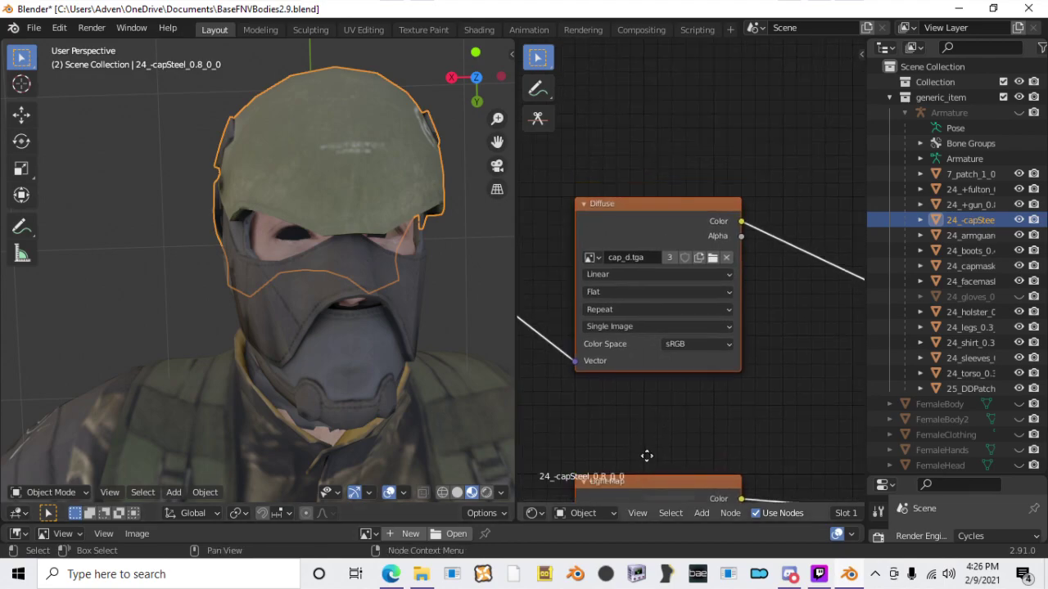
# Step: Select the face mask, switch to File Explorer and open Fallout New Vegas's Data\textures folder
pyautogui.click(397, 324)
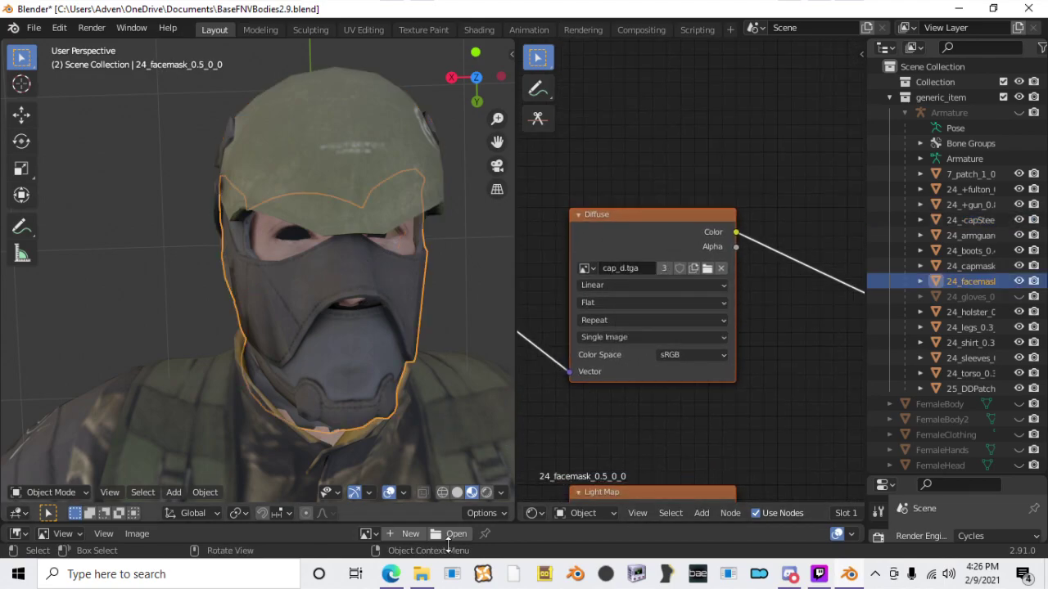
pyautogui.click(422, 573)
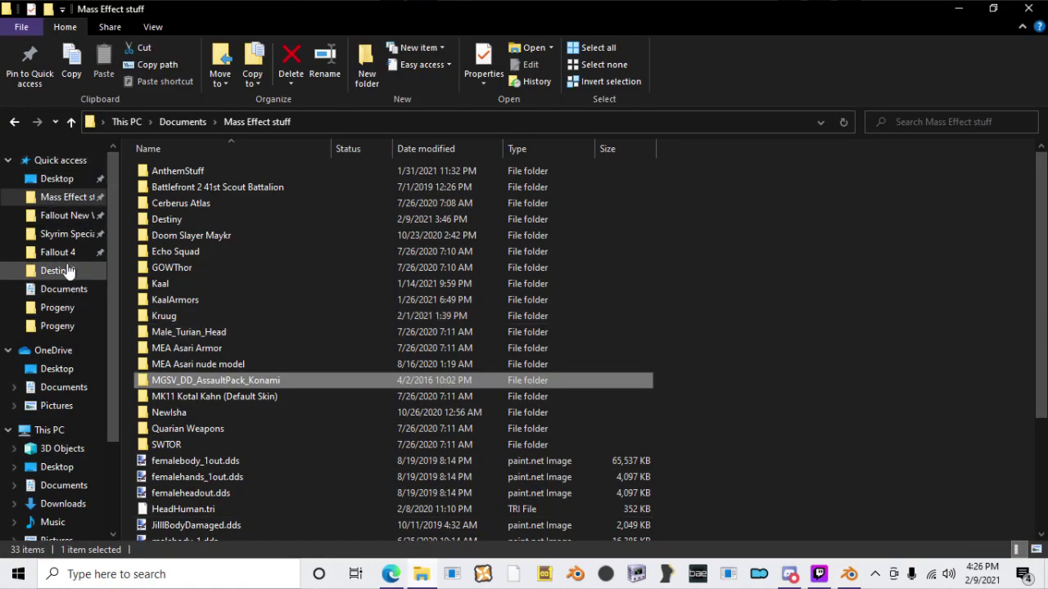
pyautogui.click(77, 216)
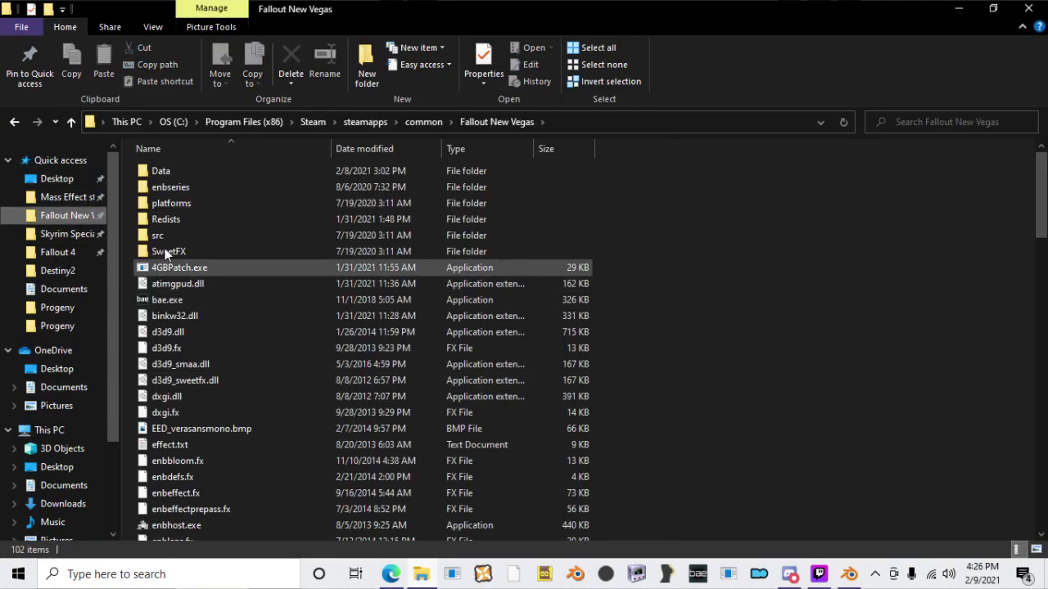
pyautogui.doubleClick(163, 171)
pyautogui.doubleClick(185, 331)
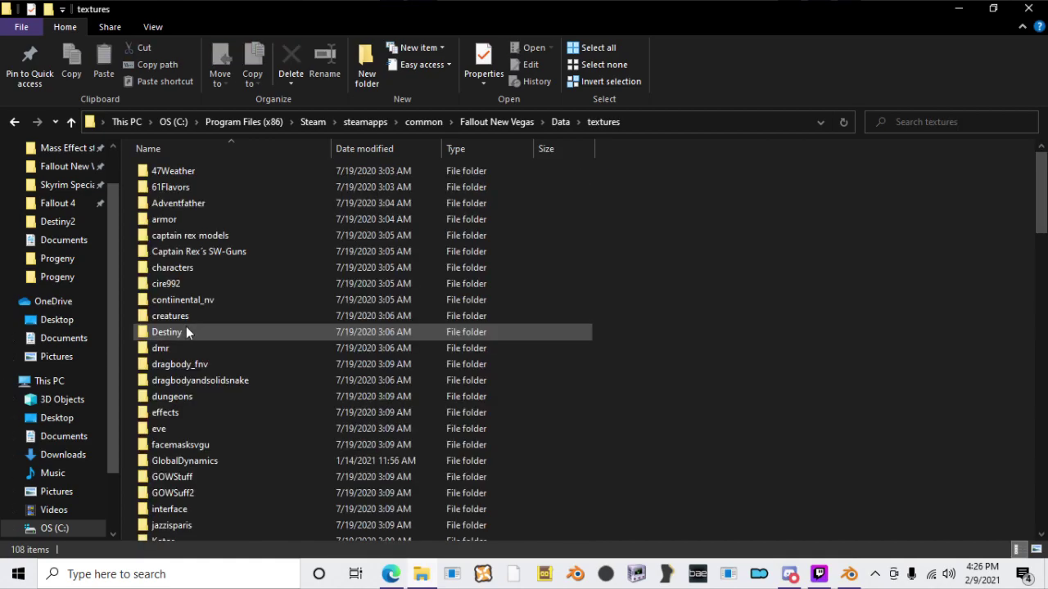
# Step: Browse to Adventfather\MGS\MGSV\DD\Assault and open Mask_d.dds in paint.net to see which parts its texture covers
pyautogui.doubleClick(175, 205)
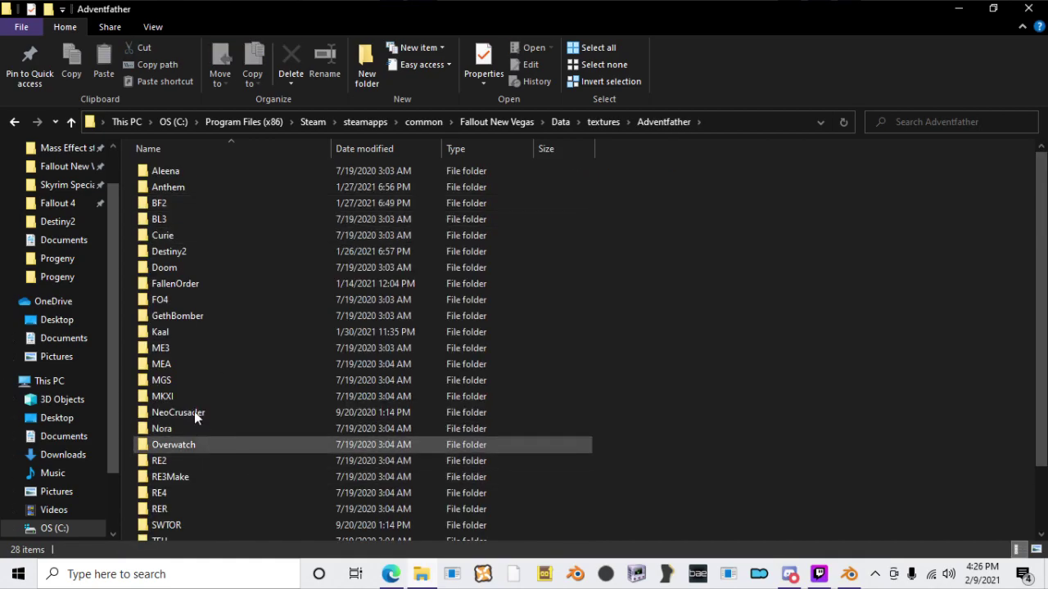
pyautogui.doubleClick(176, 365)
pyautogui.hotkey('alt', 'Left')
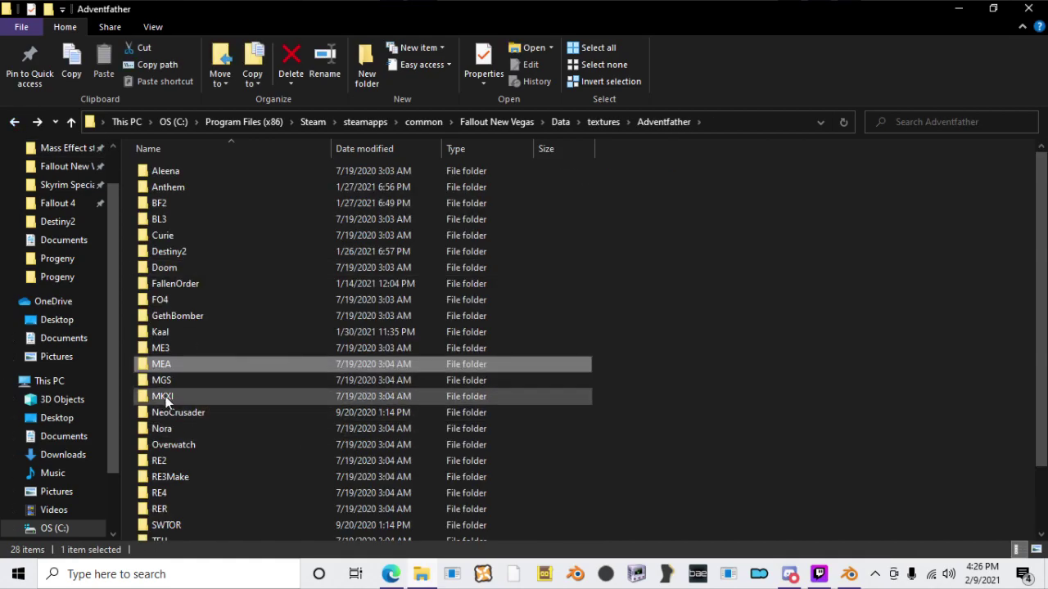
pyautogui.doubleClick(163, 402)
pyautogui.click(242, 205)
pyautogui.doubleClick(242, 205)
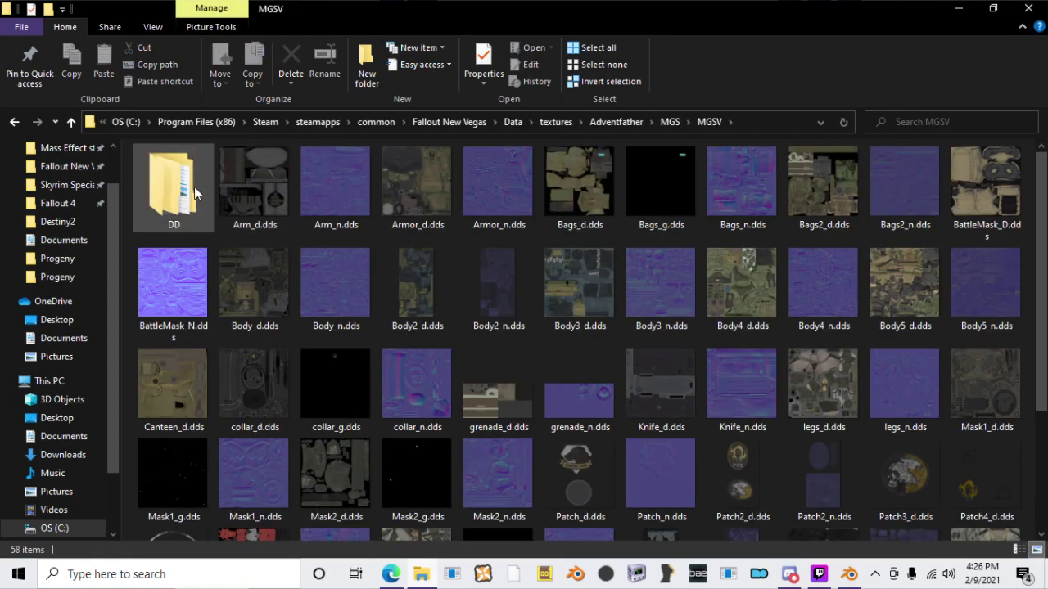
pyautogui.doubleClick(193, 187)
pyautogui.doubleClick(195, 171)
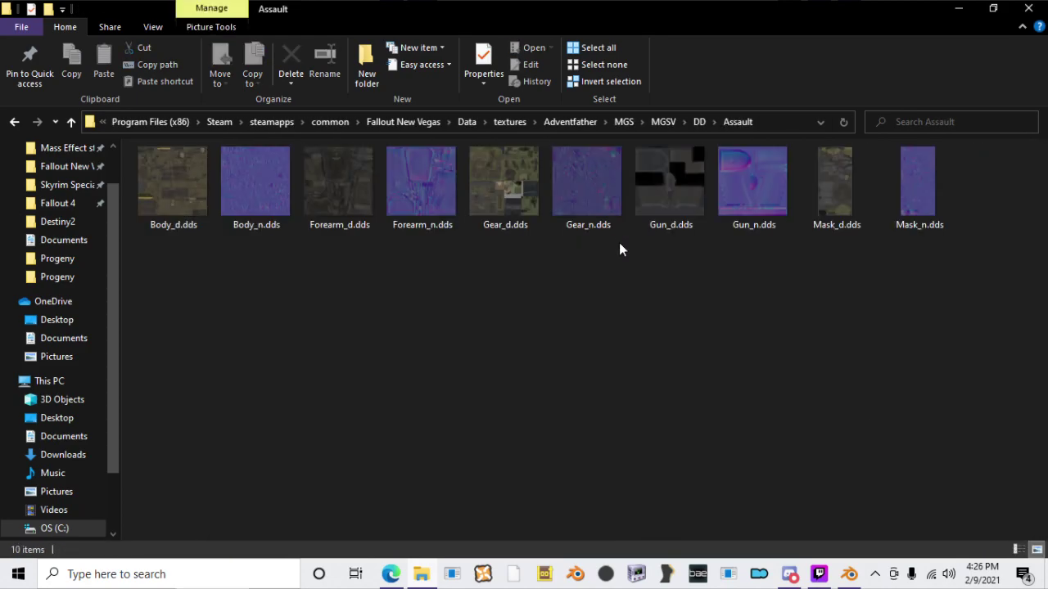
pyautogui.doubleClick(835, 184)
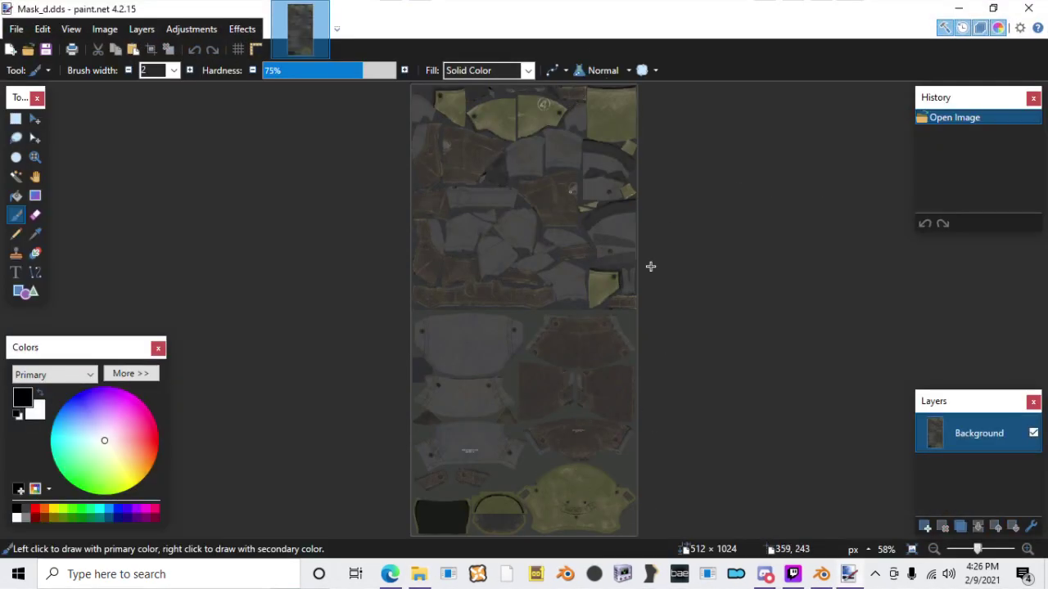
# Step: Return to Blender, hide the 24_-capSteel helmet and select the cap mask and face mask to inspect them
pyautogui.click(820, 573)
pyautogui.moveTo(423, 270); pyautogui.dragTo(442, 255, button='middle')
pyautogui.click(404, 171)
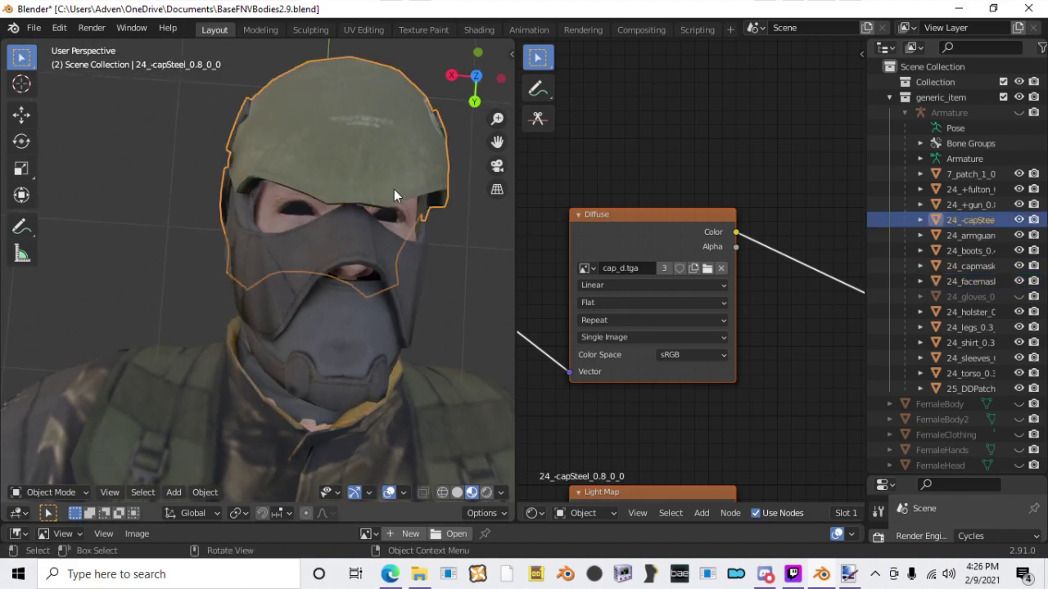
pyautogui.press('h')
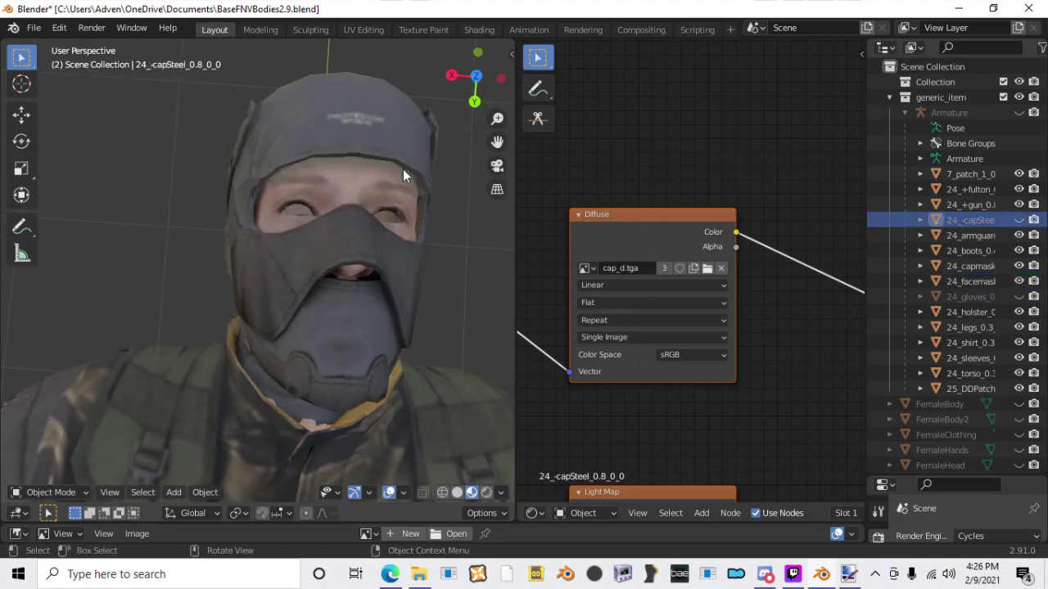
pyautogui.click(403, 178)
pyautogui.keyDown('shift'); pyautogui.click(373, 380); pyautogui.keyUp('shift')
pyautogui.moveTo(239, 226); pyautogui.dragTo(393, 328, button='middle')
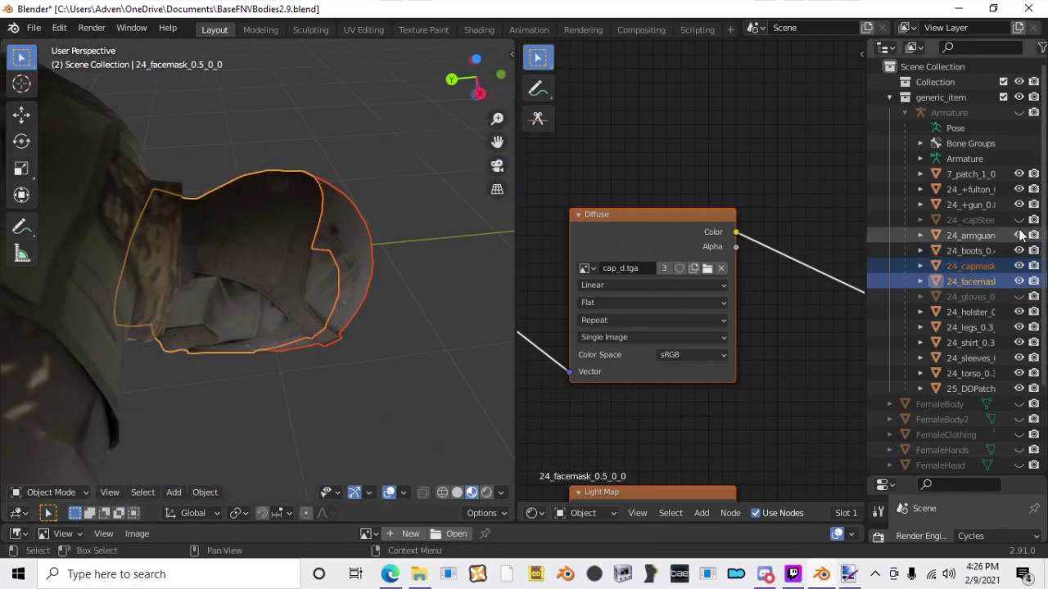
# Step: Hide the cap mask, show the helmet to view it with the face mask, and show the cap mask again
pyautogui.click(1017, 267)
pyautogui.click(1018, 219)
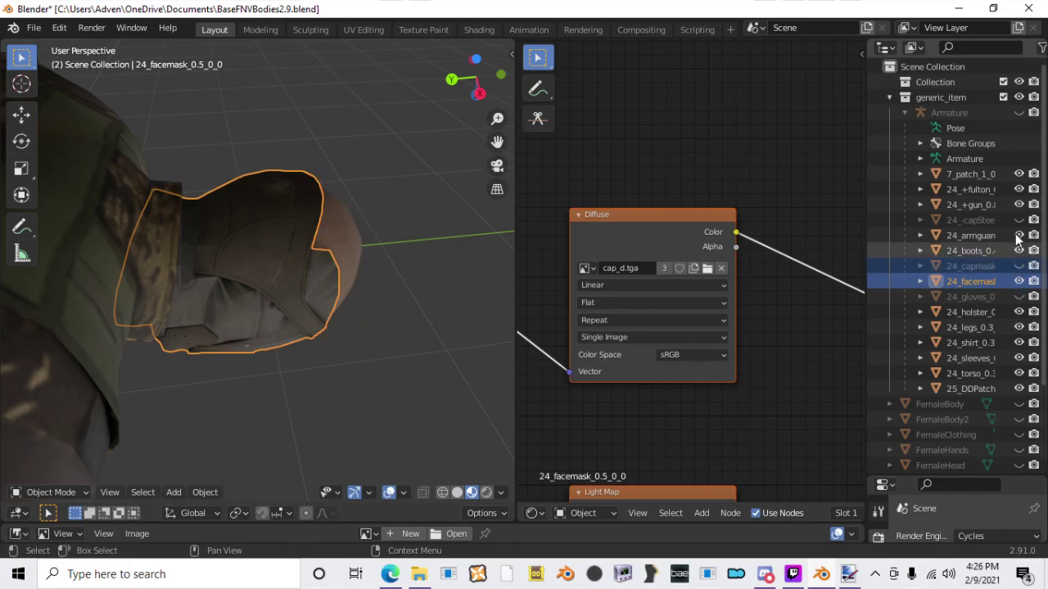
pyautogui.moveTo(315, 289); pyautogui.dragTo(236, 162, button='middle')
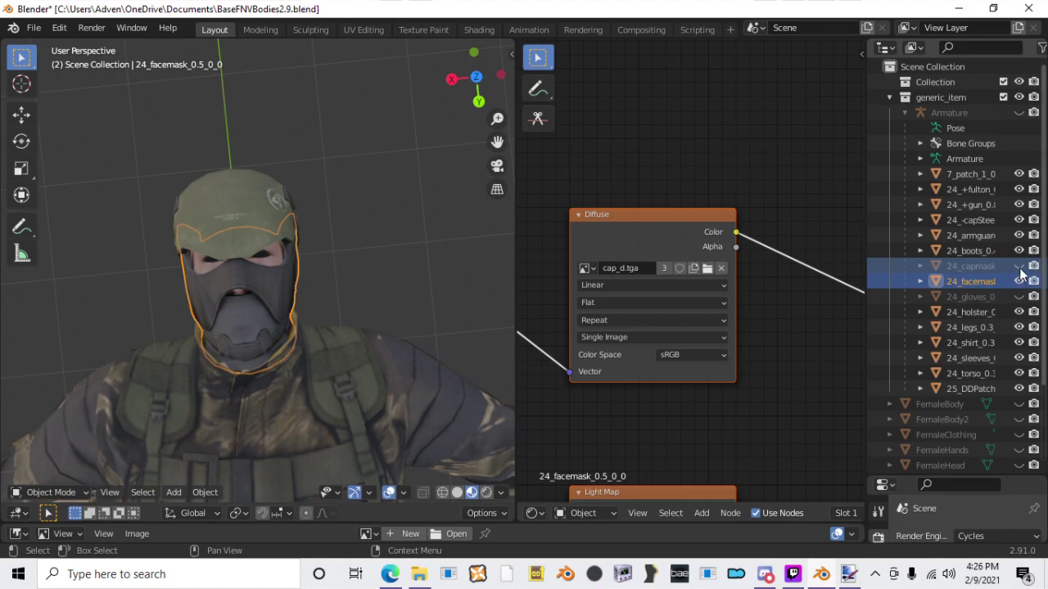
pyautogui.click(1019, 267)
# Step: Select the steel cap helmet, face mask and cap mask and join them into a single mesh
pyautogui.moveTo(466, 350); pyautogui.dragTo(356, 322, button='middle')
pyautogui.click(281, 312)
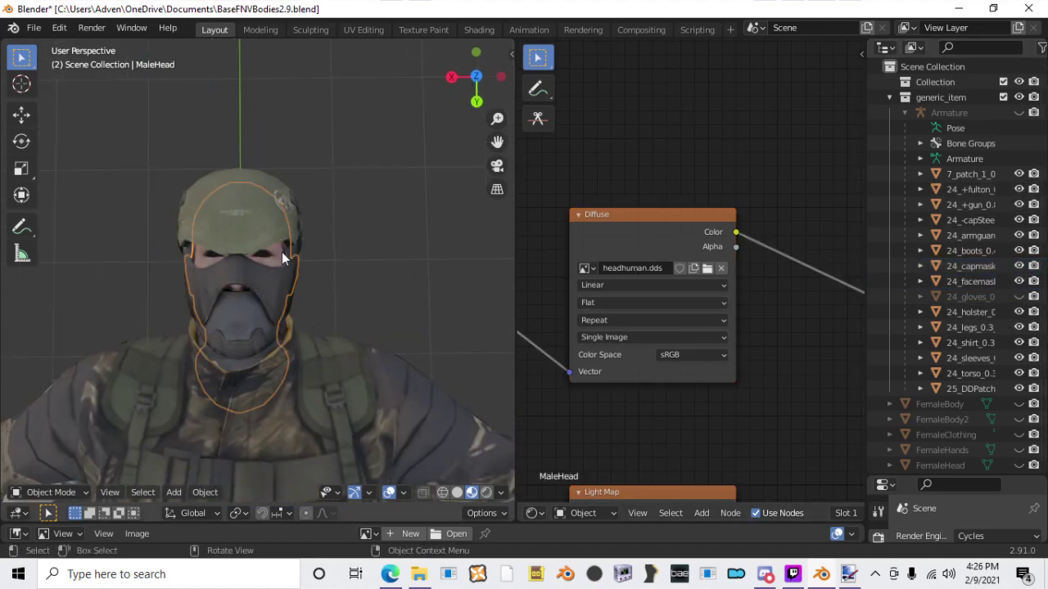
pyautogui.click(280, 210)
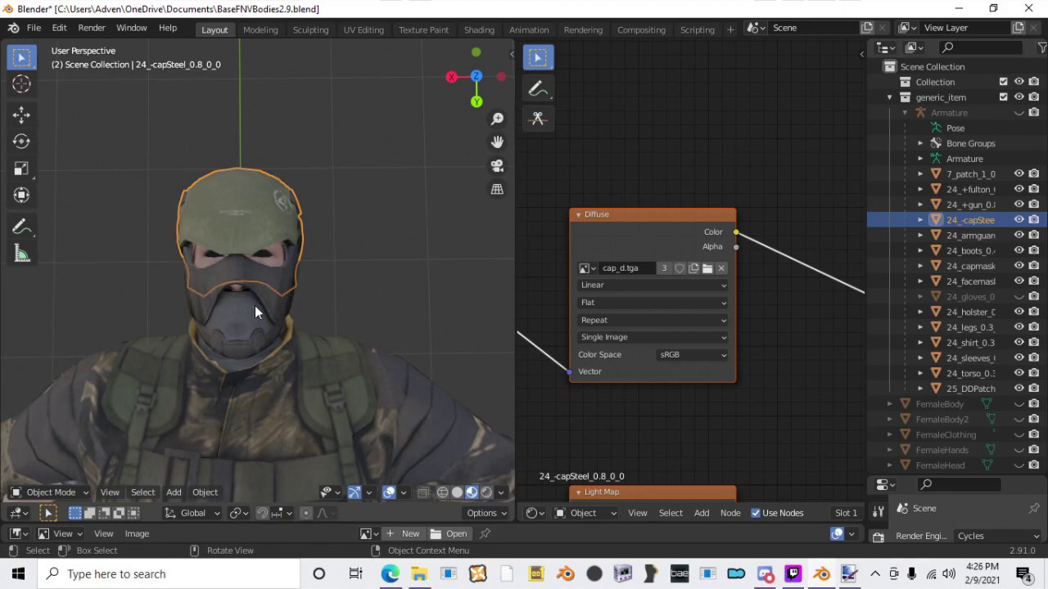
pyautogui.keyDown('shift'); pyautogui.click(284, 300); pyautogui.keyUp('shift')
pyautogui.press('g')
pyautogui.rightClick(200, 203)
pyautogui.keyDown('shift'); pyautogui.click(242, 191); pyautogui.keyUp('shift')
pyautogui.press('g')
pyautogui.rightClick(282, 185)
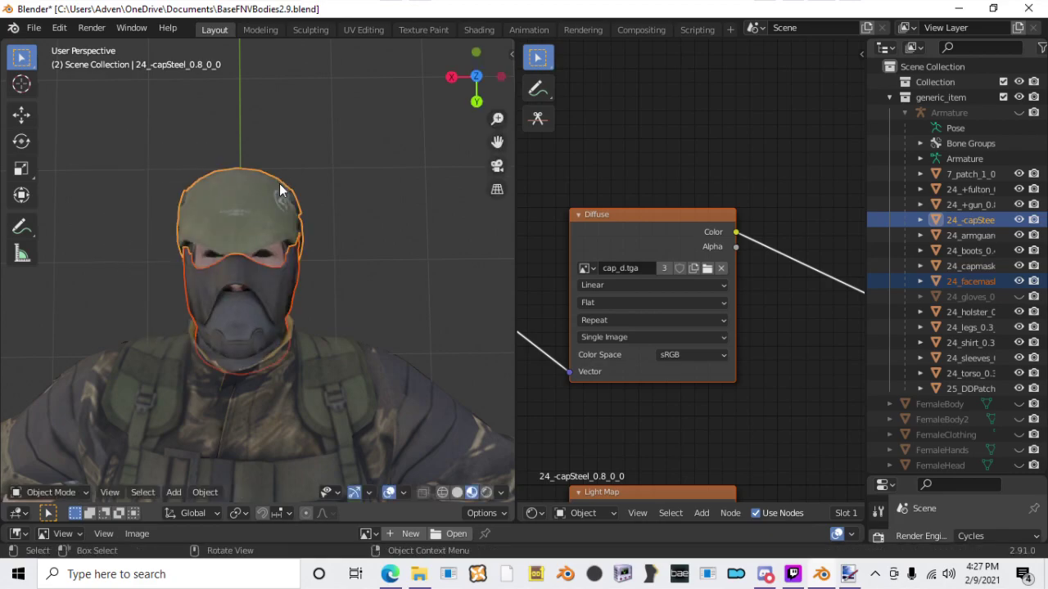
pyautogui.keyDown('shift'); pyautogui.click(296, 178); pyautogui.keyUp('shift')
pyautogui.press('g')
pyautogui.rightClick(231, 116)
pyautogui.hotkey('ctrl', 'j')
pyautogui.scroll(4, 285, 169)
pyautogui.moveTo(295, 182); pyautogui.dragTo(310, 215, button='middle')
pyautogui.scroll(4, 350, 239)
pyautogui.scroll(-3, 387, 248)
pyautogui.scroll(-2, 311, 214)
pyautogui.press('Tab')
pyautogui.press('Tab')
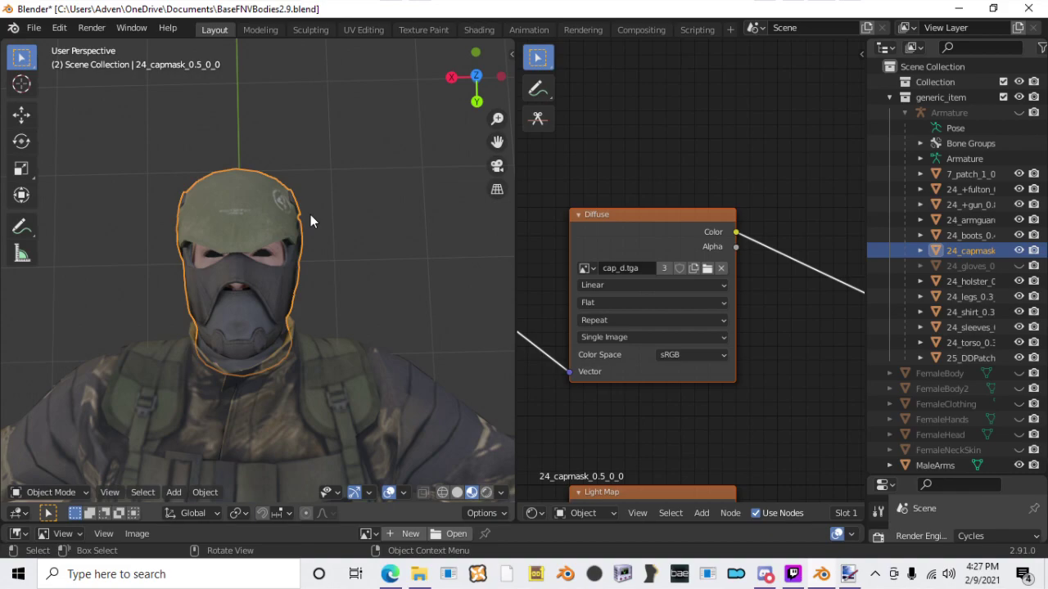
# Step: Separate the joined headgear mesh back into its helmet, cap mask and face mask pieces
pyautogui.press('Tab')
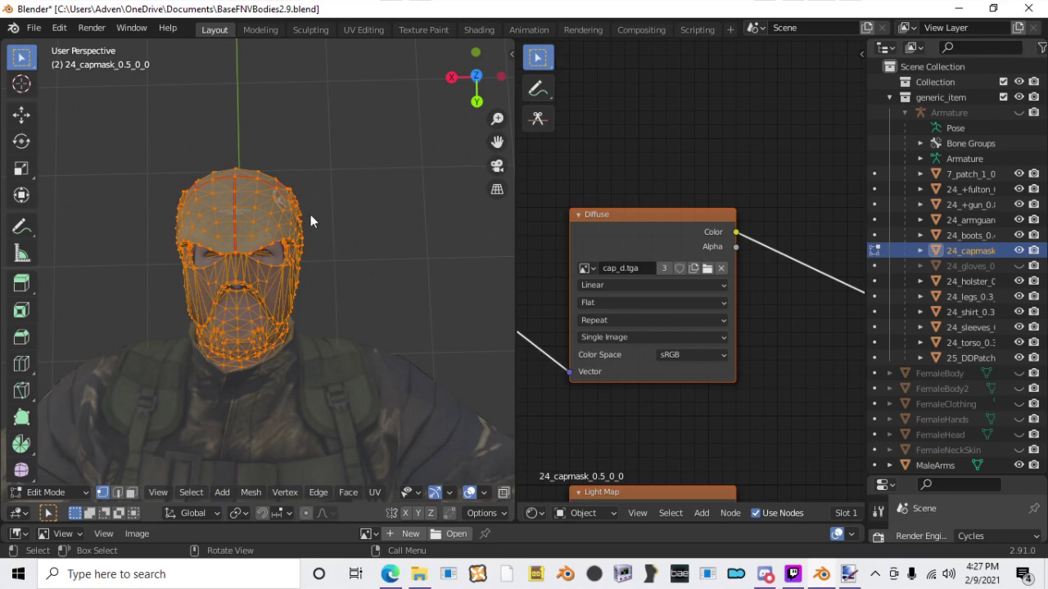
pyautogui.press('p')
pyautogui.click(269, 214)
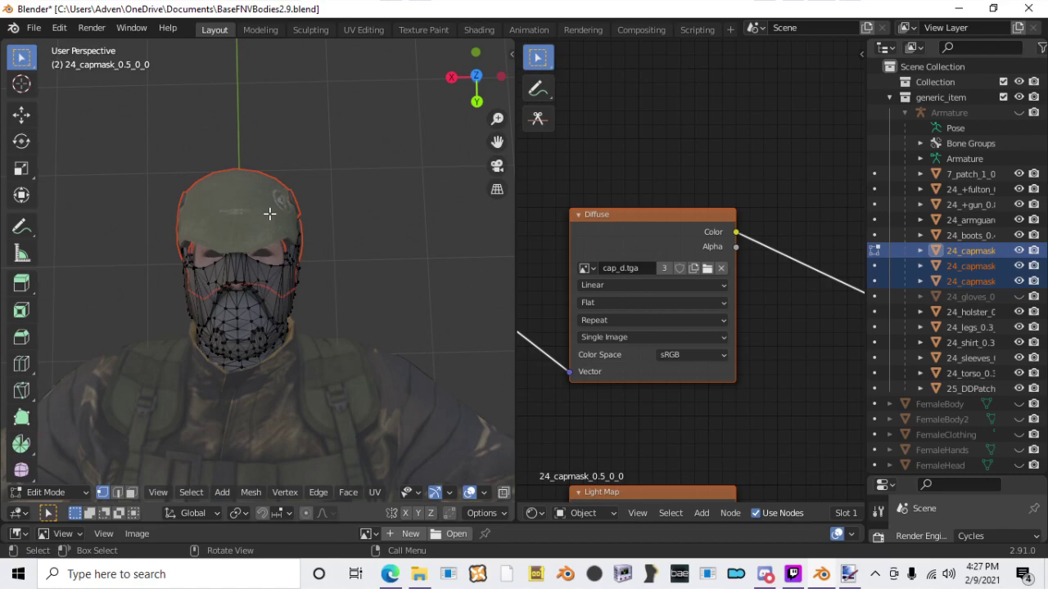
pyautogui.press('Tab')
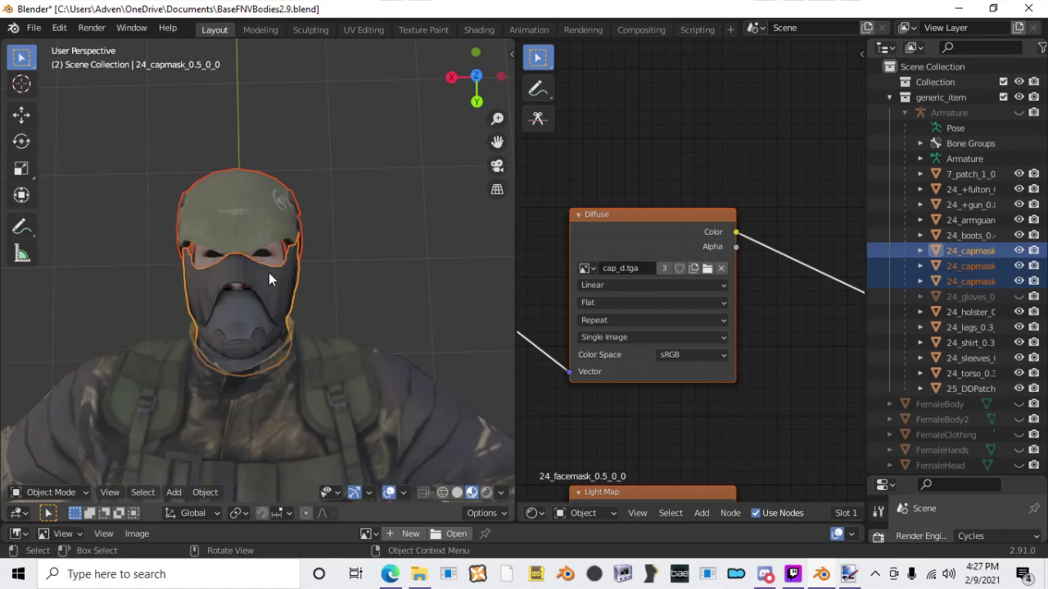
# Step: Check each separated headgear piece individually with cancelled test moves
pyautogui.click(269, 274)
pyautogui.press('g')
pyautogui.rightClick(220, 286)
pyautogui.click(239, 279)
pyautogui.press('g')
pyautogui.rightClick(295, 280)
pyautogui.press('g')
pyautogui.rightClick(256, 260)
pyautogui.press('g')
pyautogui.rightClick(259, 281)
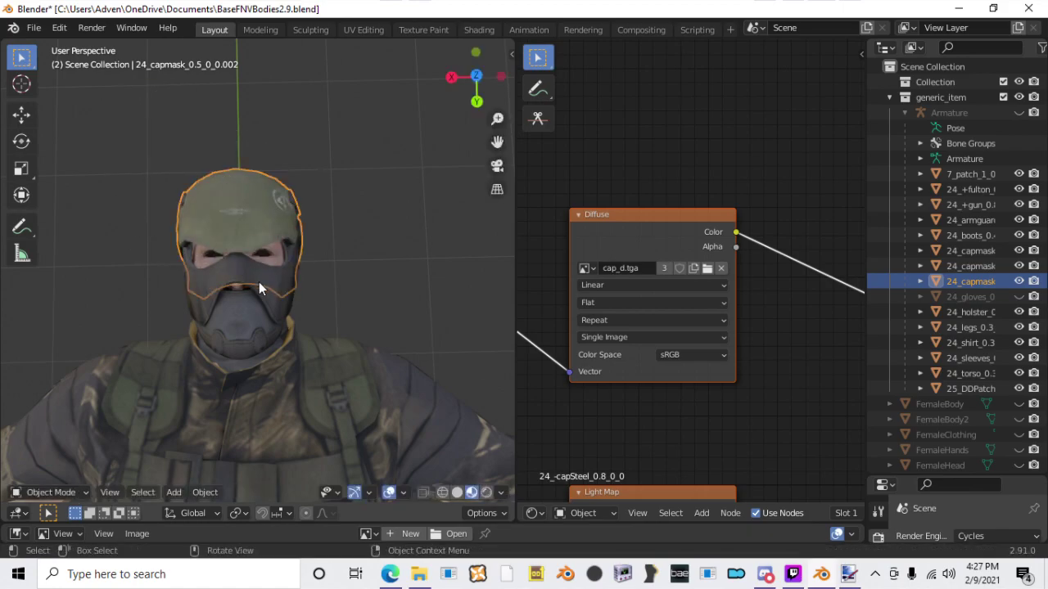
pyautogui.click(260, 307)
pyautogui.press('g')
pyautogui.rightClick(182, 297)
pyautogui.scroll(1, 361, 315)
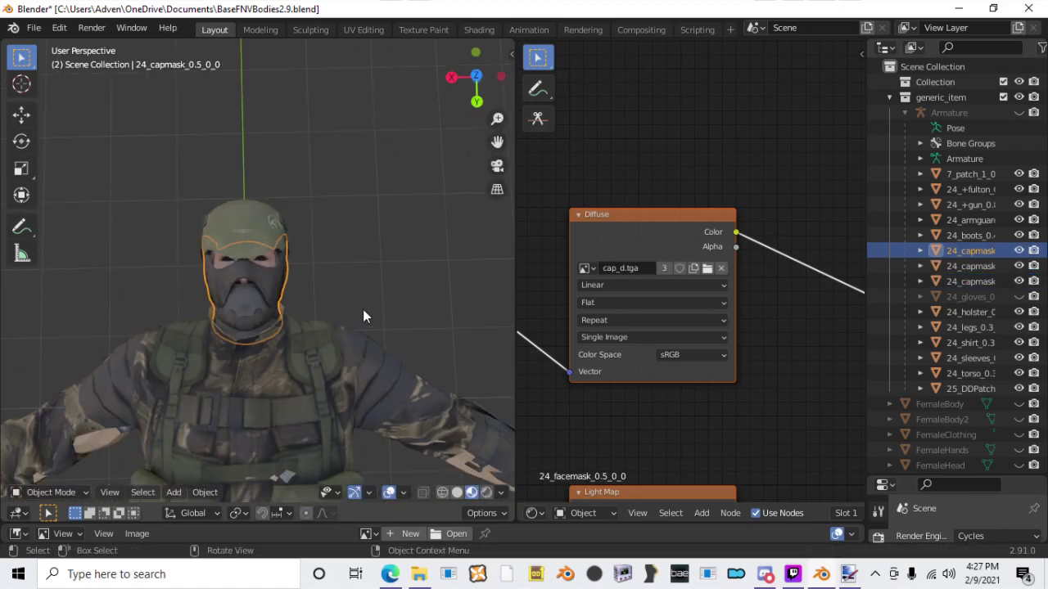
pyautogui.scroll(1, 325, 280)
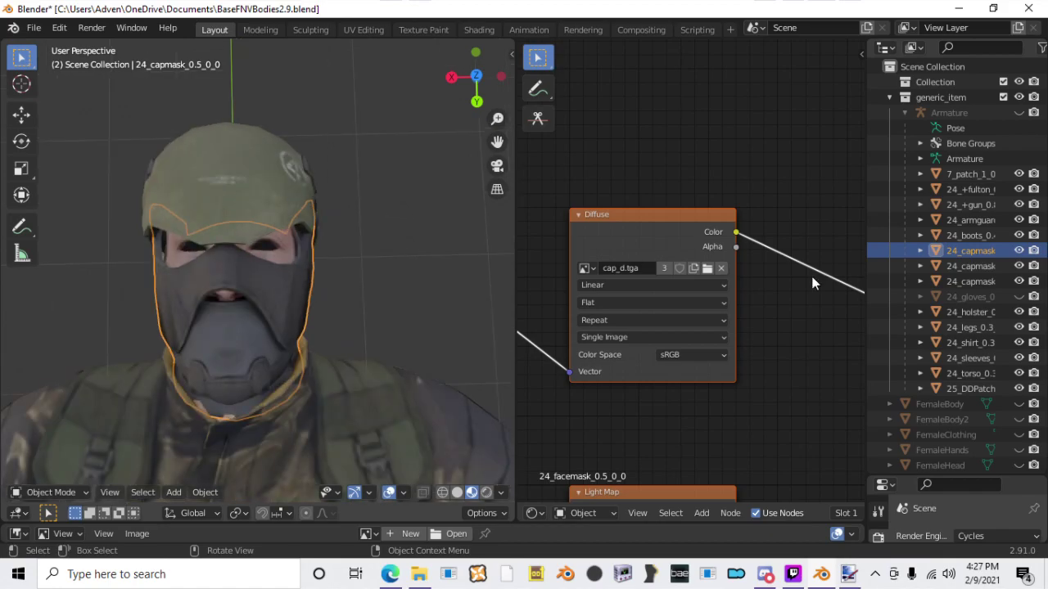
# Step: Join the three 24_capmask pieces into one mesh and toggle its visibility to check the head underneath
pyautogui.keyDown('shift'); pyautogui.click(939, 280); pyautogui.keyUp('shift')
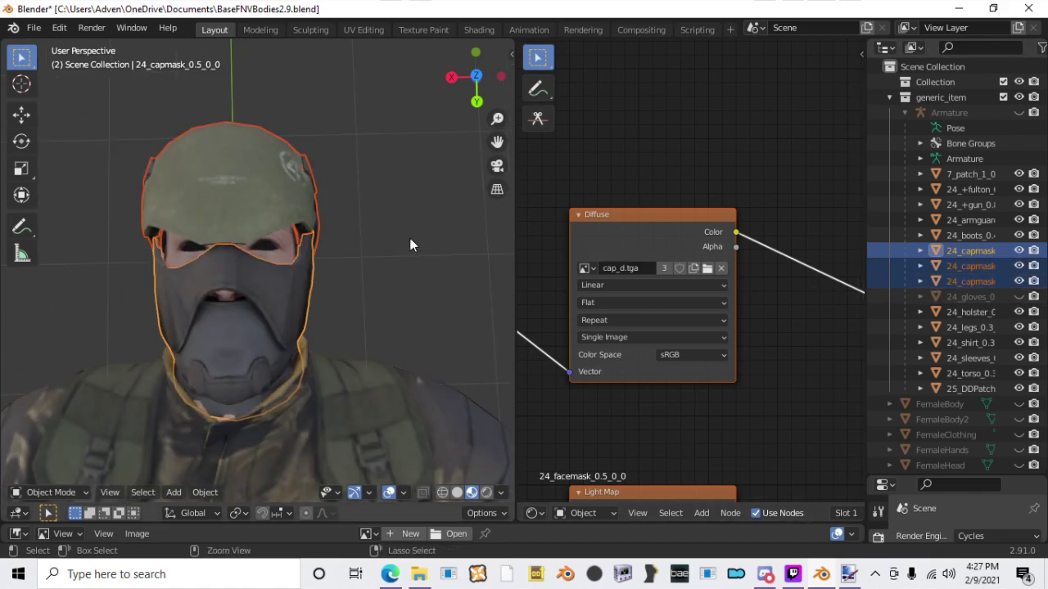
pyautogui.hotkey('ctrl', 'j')
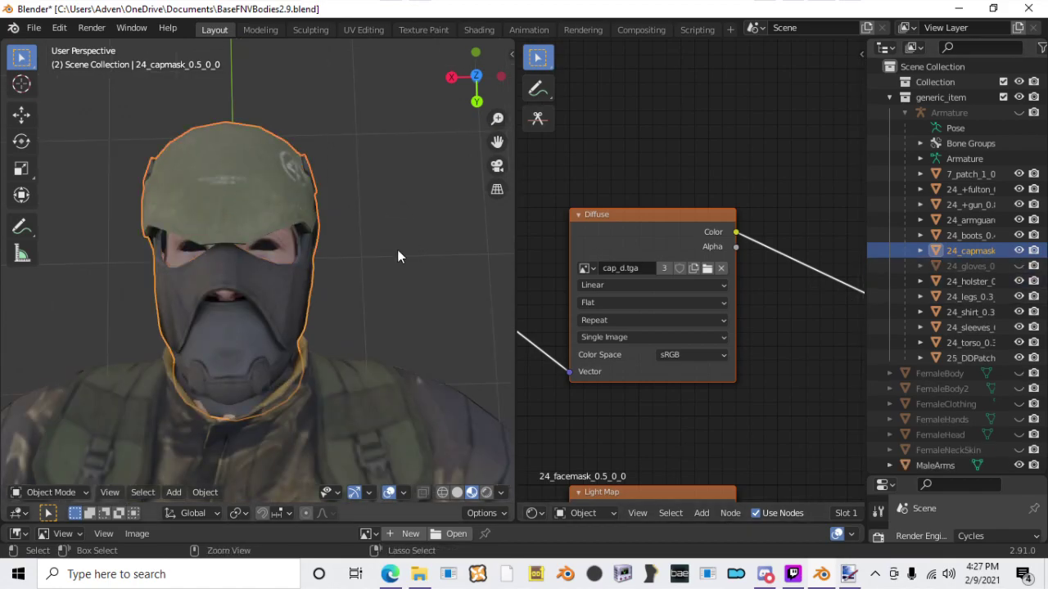
pyautogui.click(1018, 251)
pyautogui.moveTo(428, 244); pyautogui.dragTo(346, 187, button='middle')
pyautogui.click(1018, 250)
# Step: Show the gloves mesh and the armature, and put the armature in Pose Mode
pyautogui.moveTo(461, 251); pyautogui.dragTo(335, 168, button='middle')
pyautogui.click(1019, 266)
pyautogui.click(1019, 113)
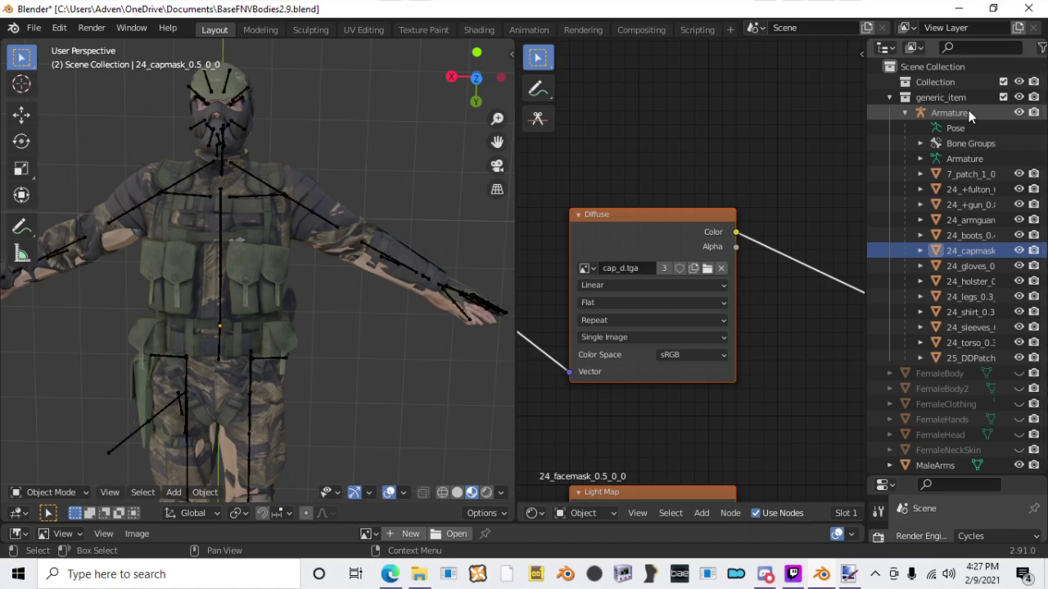
pyautogui.click(968, 114)
pyautogui.click(950, 130)
pyautogui.click(941, 113)
pyautogui.click(49, 486)
pyautogui.click(58, 441)
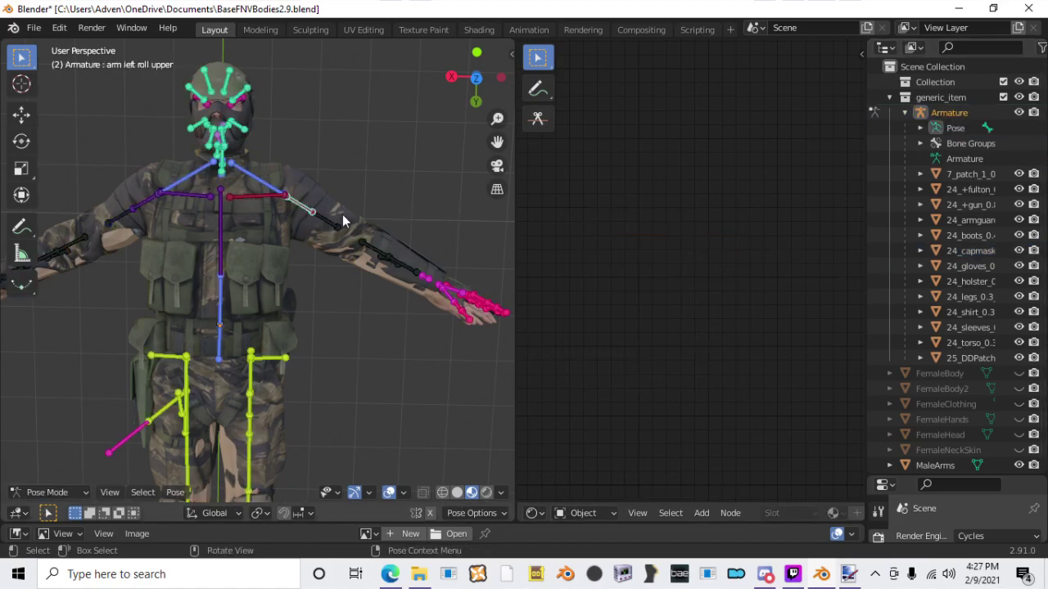
# Step: Rotate the left arm's shoulder 2 bone slightly to line the outfit's arm up with the male body's arm
pyautogui.press('r')
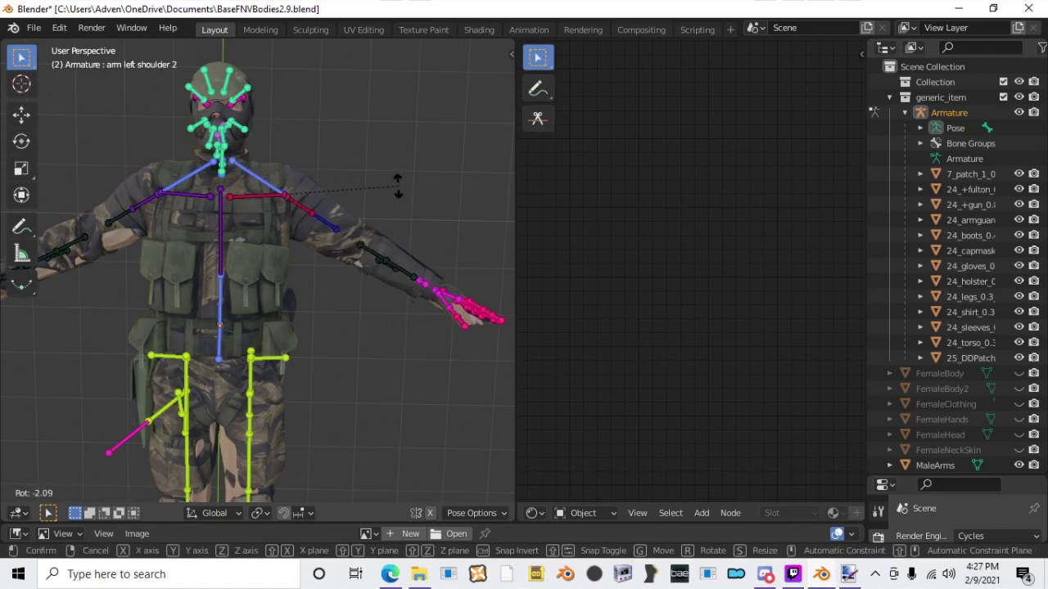
pyautogui.click(398, 186)
pyautogui.moveTo(385, 265); pyautogui.dragTo(314, 216, button='middle')
pyautogui.press('r')
pyautogui.click(315, 218)
# Step: Rotate the left wrist bone from several angles to align the glove with the male hand
pyautogui.press('r')
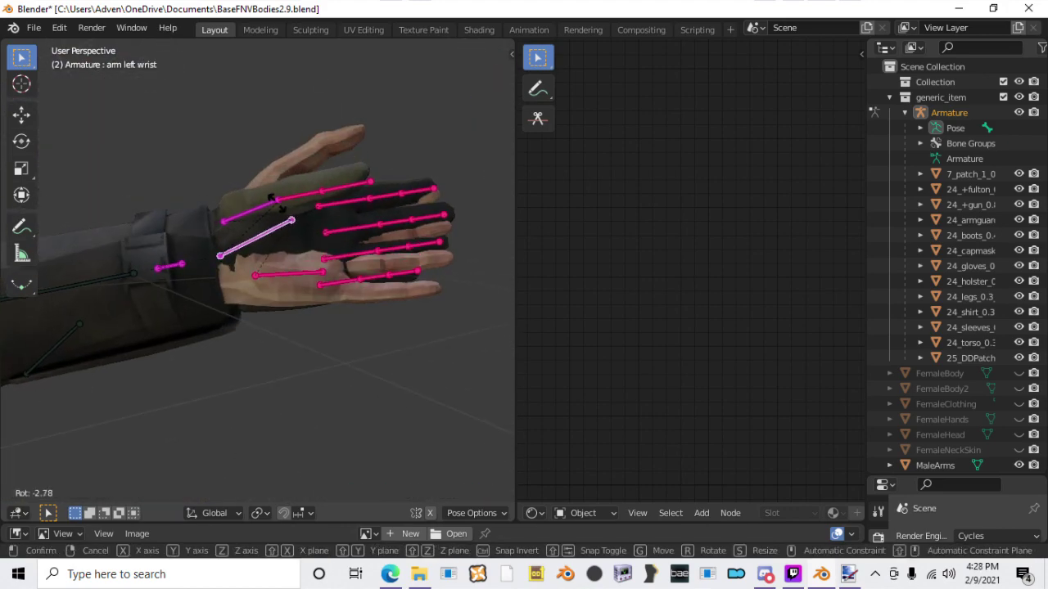
pyautogui.click(257, 211)
pyautogui.moveTo(257, 211); pyautogui.dragTo(359, 189, button='middle')
pyautogui.press('r')
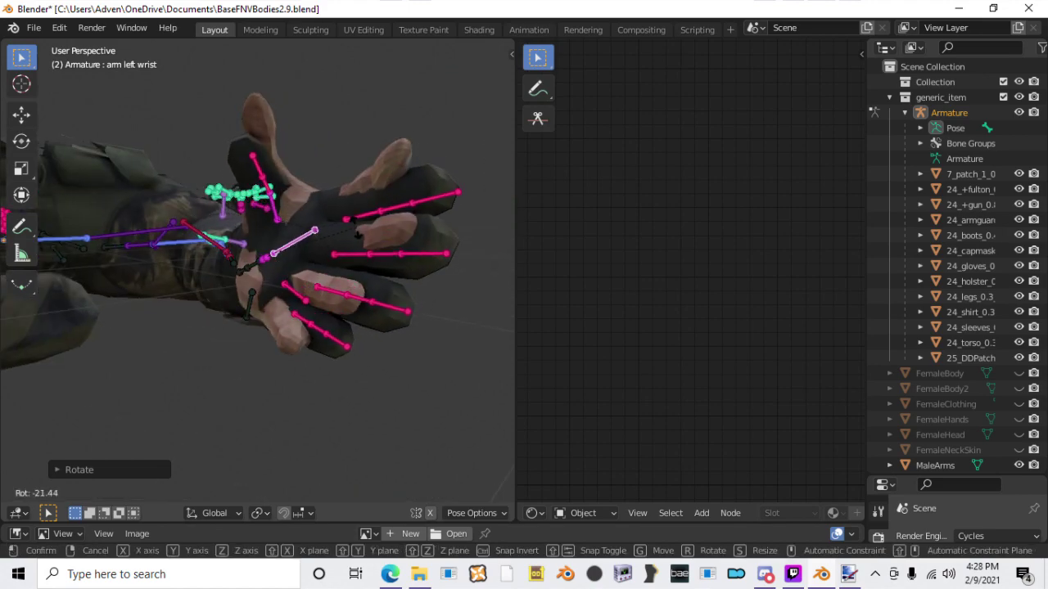
pyautogui.click(348, 239)
pyautogui.press('r')
pyautogui.press('r')
pyautogui.click(337, 239)
# Step: Rotate and move the thumb's base bone, arm left finger 1a, to fit the left glove's thumb over the hand's thumb
pyautogui.moveTo(337, 239); pyautogui.dragTo(376, 288, button='middle')
pyautogui.scroll(2, 385, 291)
pyautogui.keyDown('shift'); pyautogui.moveTo(458, 344); pyautogui.dragTo(347, 317, button='middle'); pyautogui.keyUp('shift')
pyautogui.scroll(2, 347, 316)
pyautogui.scroll(-2, 249, 303)
pyautogui.click(250, 290)
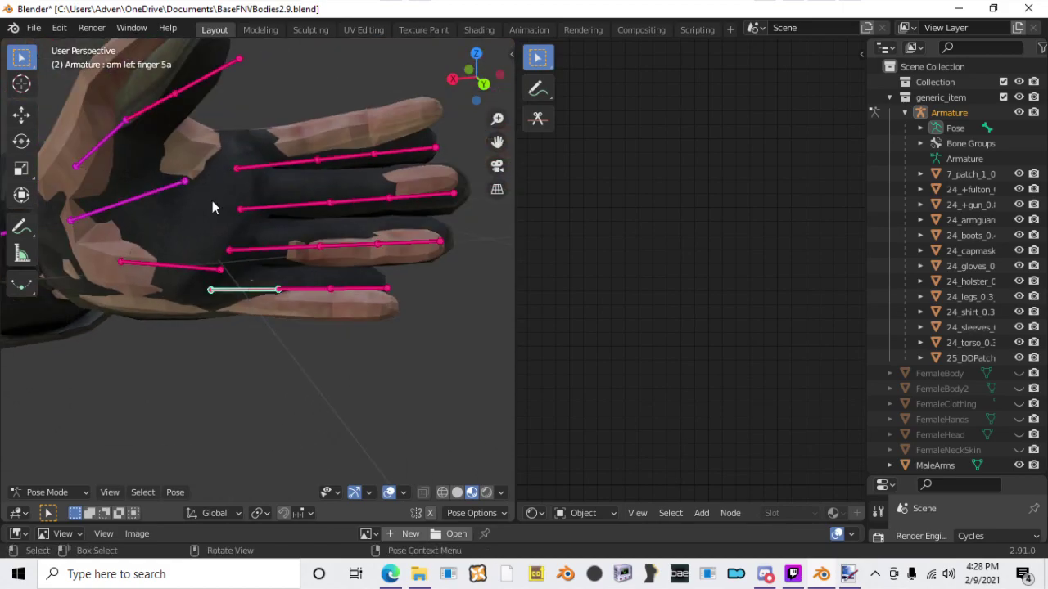
pyautogui.moveTo(190, 114); pyautogui.dragTo(209, 205, button='middle')
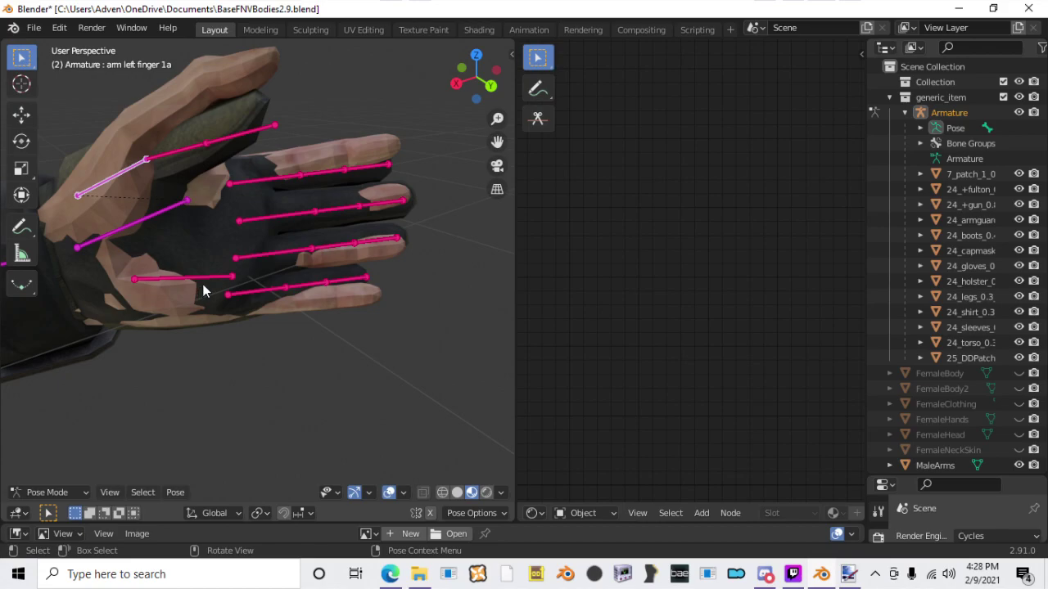
pyautogui.moveTo(191, 186); pyautogui.dragTo(348, 277, button='middle')
pyautogui.press('r')
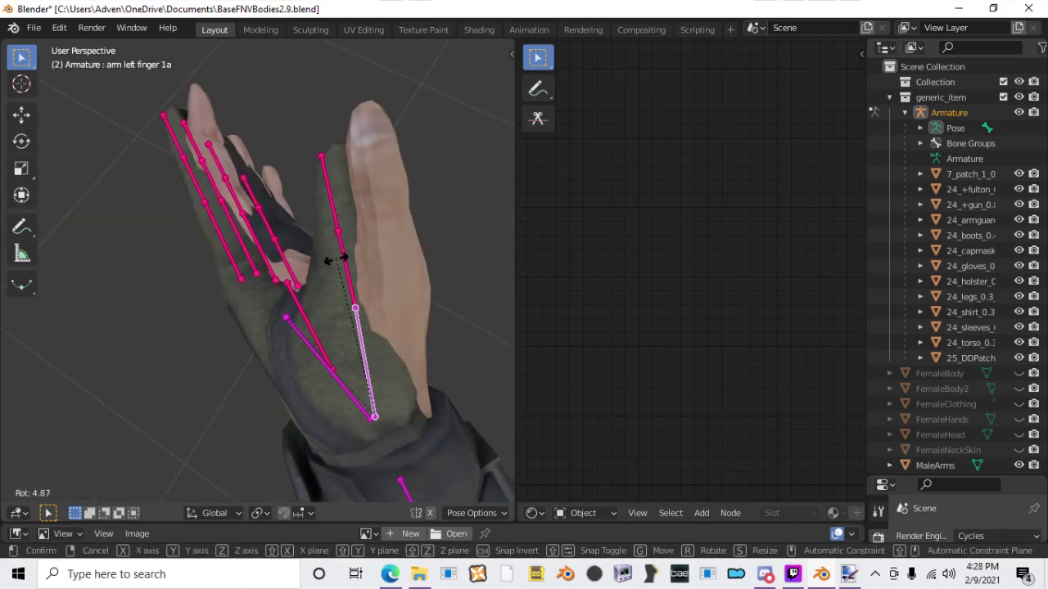
pyautogui.press('r')
pyautogui.click(333, 286)
pyautogui.moveTo(332, 287); pyautogui.dragTo(286, 278, button='middle')
pyautogui.press('g')
pyautogui.click(253, 376)
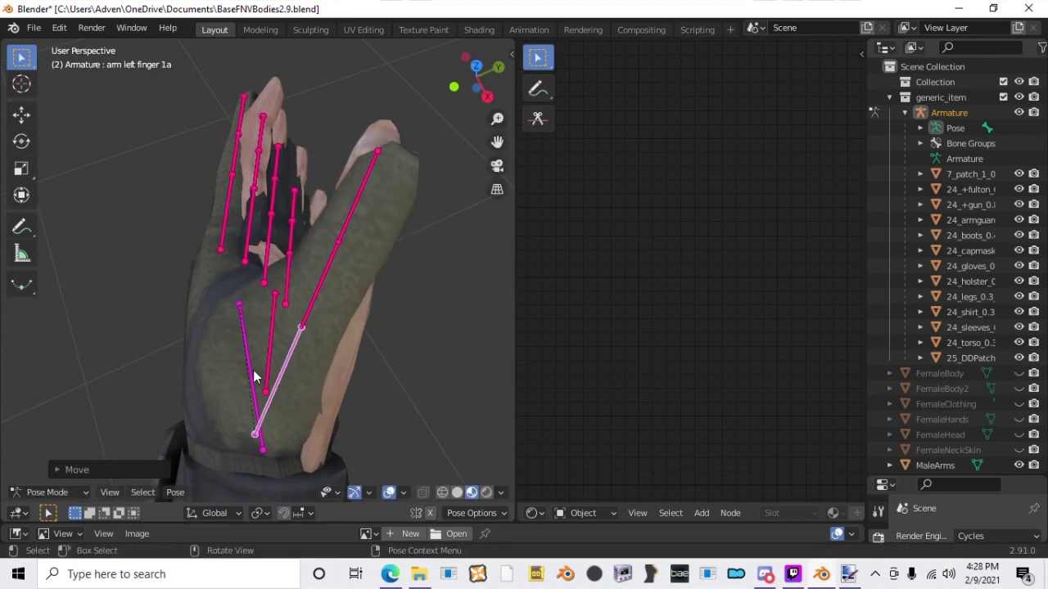
# Step: Rotate the thumb's base bone, arm left finger 1a, to bring the glove's thumb closer to the hand's thumb
pyautogui.press('r')
pyautogui.click(265, 365)
pyautogui.press('r')
pyautogui.click(406, 400)
pyautogui.hotkey('ctrl', 'z')
pyautogui.click(321, 311)
pyautogui.moveTo(376, 311); pyautogui.dragTo(394, 305, button='middle')
pyautogui.press('r')
pyautogui.click(441, 252)
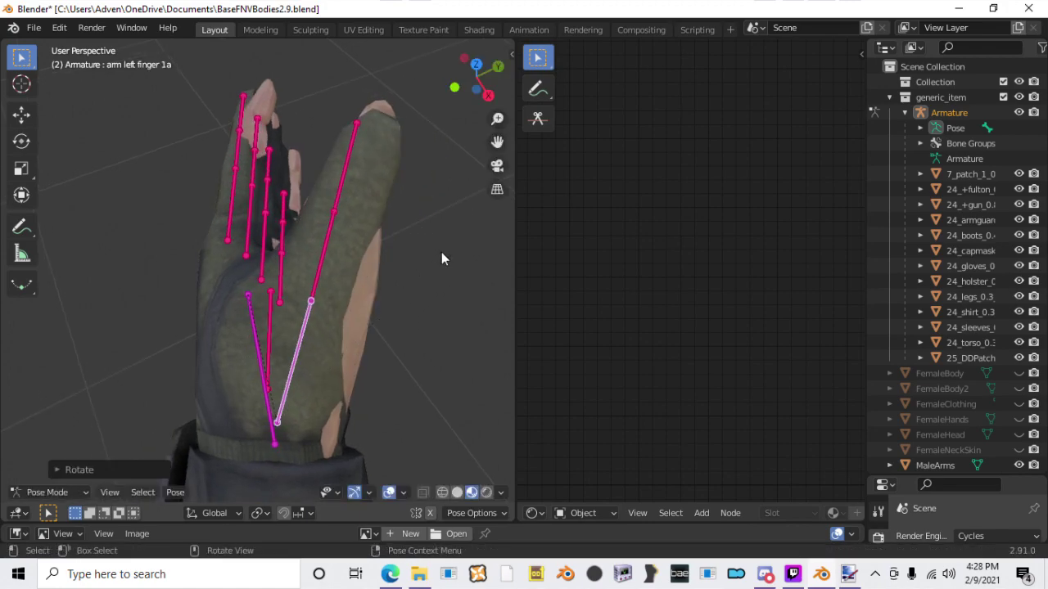
# Step: Widen the 3D viewport to get more room around the left glove
pyautogui.press('r')
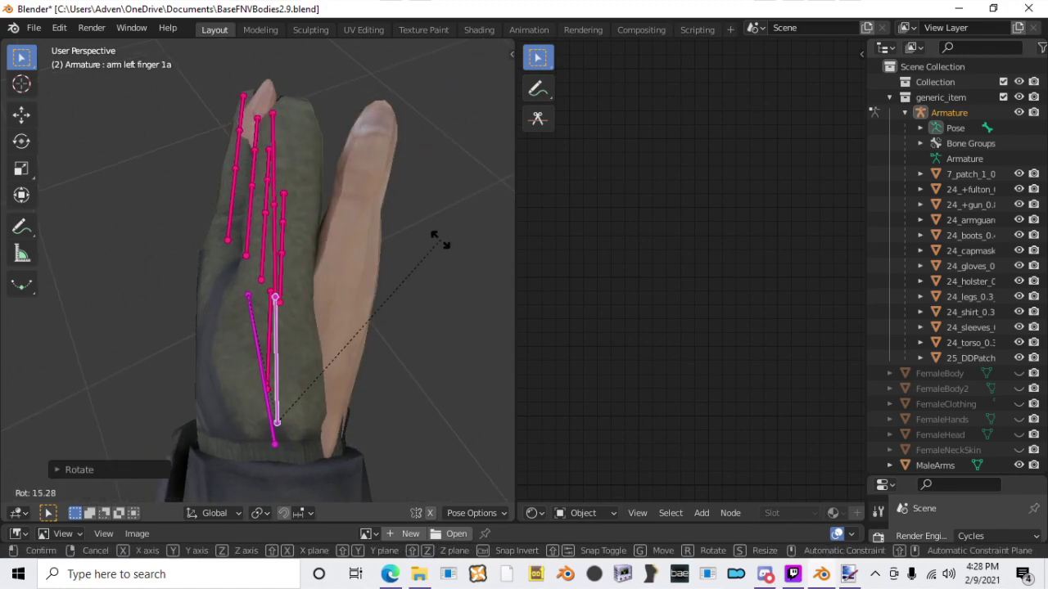
pyautogui.rightClick(343, 224)
pyautogui.scroll(-5, 348, 226)
pyautogui.moveTo(515, 276); pyautogui.dragTo(693, 292)
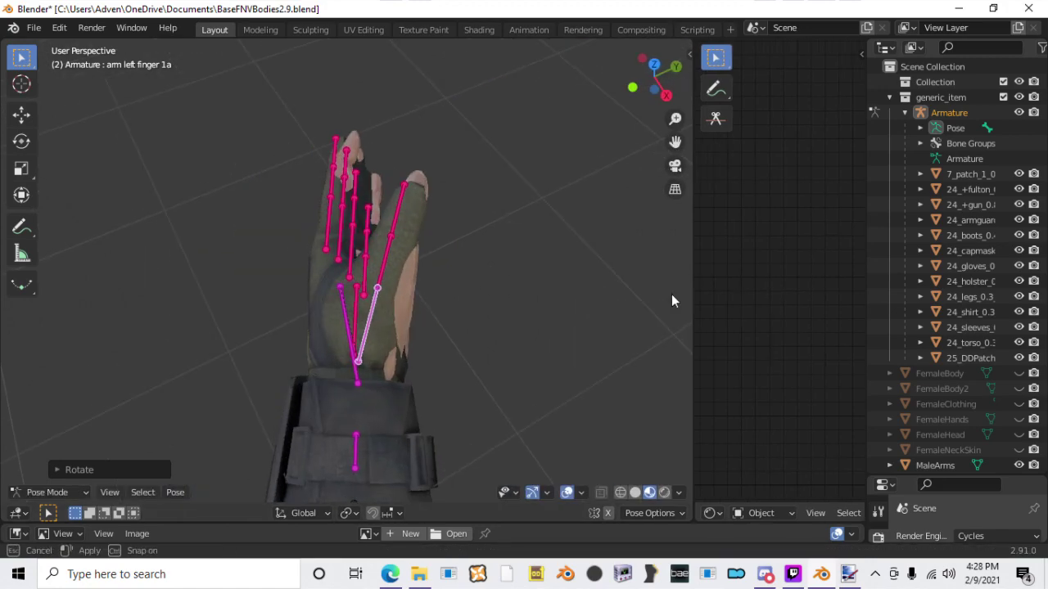
# Step: Rotate the thumb's base bone from a palm-side view to bring the glove's thumb in line with the hand's thumb
pyautogui.moveTo(446, 279); pyautogui.dragTo(428, 277, button='middle')
pyautogui.scroll(3, 524, 282)
pyautogui.scroll(-2, 483, 278)
pyautogui.press('r')
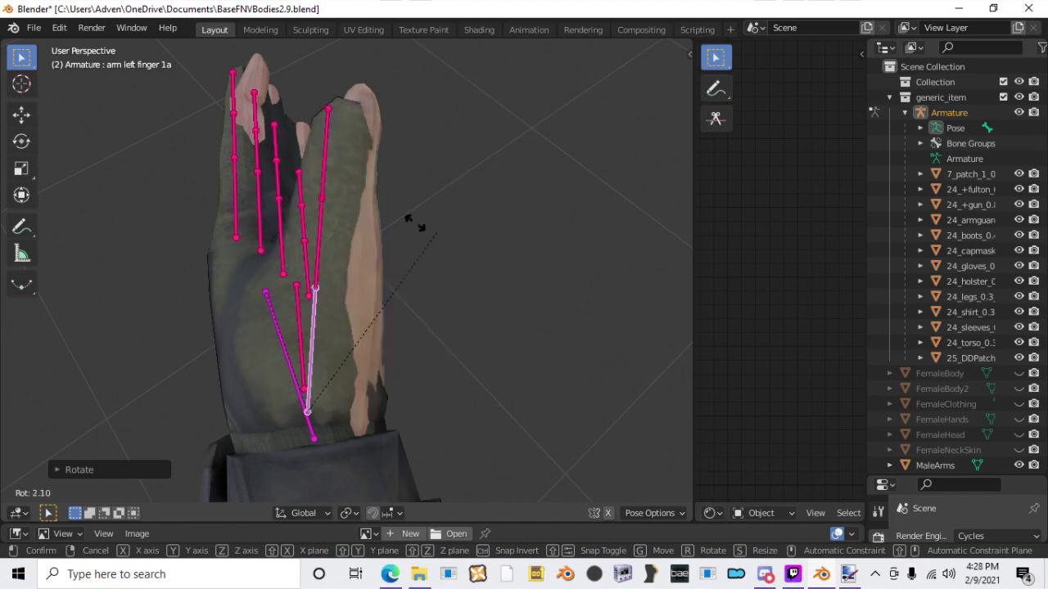
pyautogui.rightClick(391, 272)
pyautogui.moveTo(390, 272); pyautogui.dragTo(400, 218, button='middle')
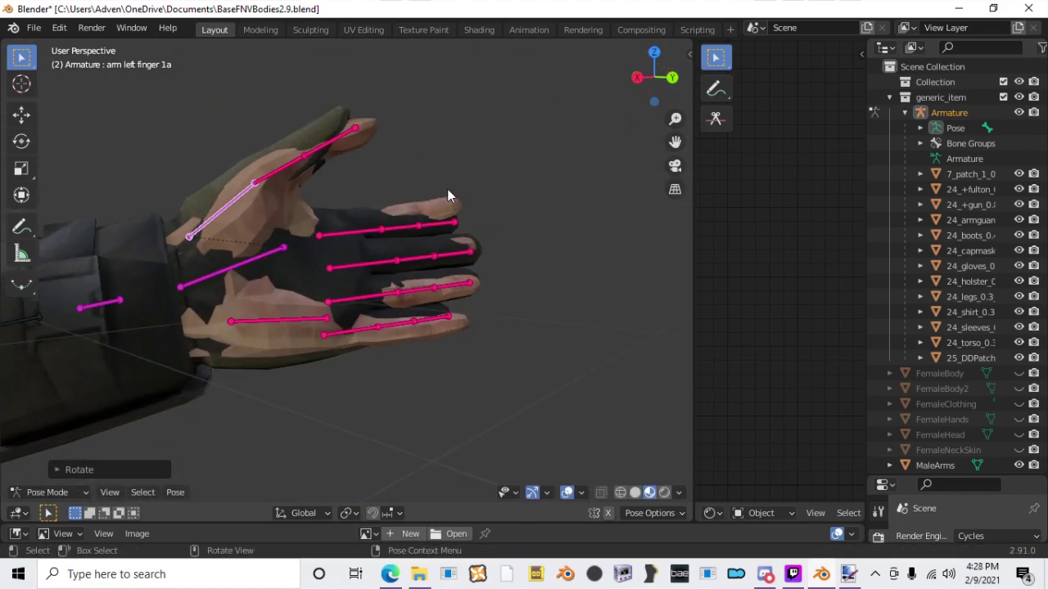
pyautogui.press('r')
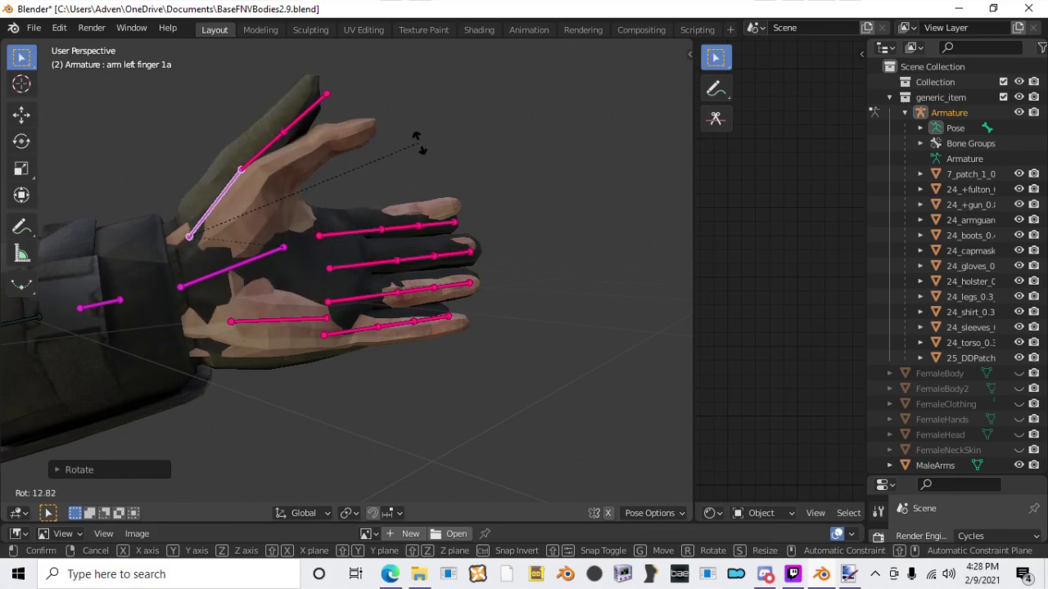
pyautogui.click(401, 135)
pyautogui.moveTo(391, 127); pyautogui.dragTo(503, 243, button='middle')
pyautogui.scroll(2, 494, 232)
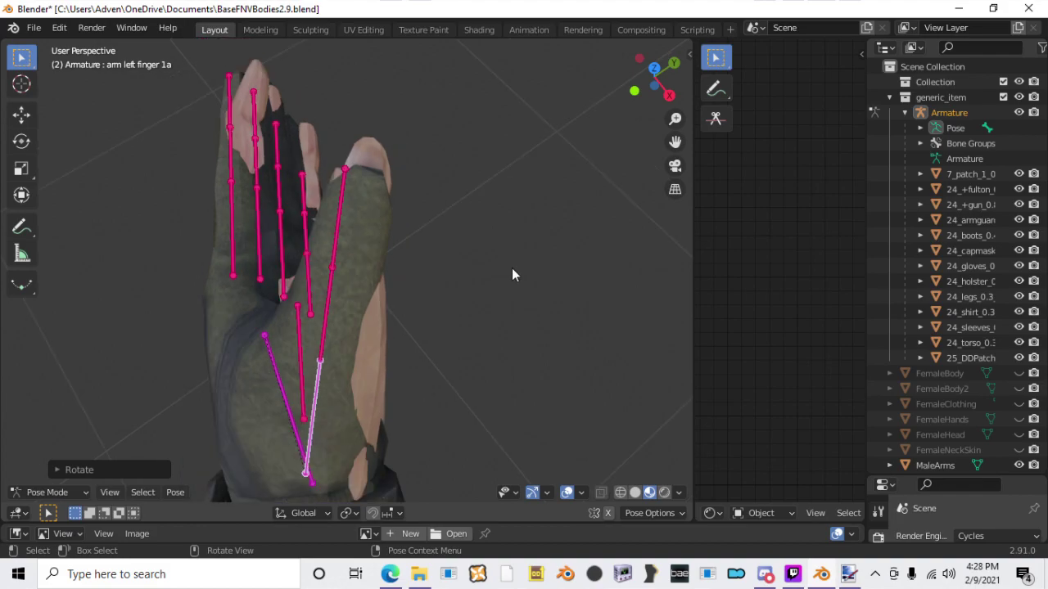
# Step: Adjust the left thumb's base bone with a free trackball rotation, seen from the thumb side
pyautogui.scroll(3, 512, 262)
pyautogui.scroll(-4, 508, 263)
pyautogui.scroll(4, 497, 262)
pyautogui.scroll(-4, 498, 263)
pyautogui.press('r')
pyautogui.press('r')
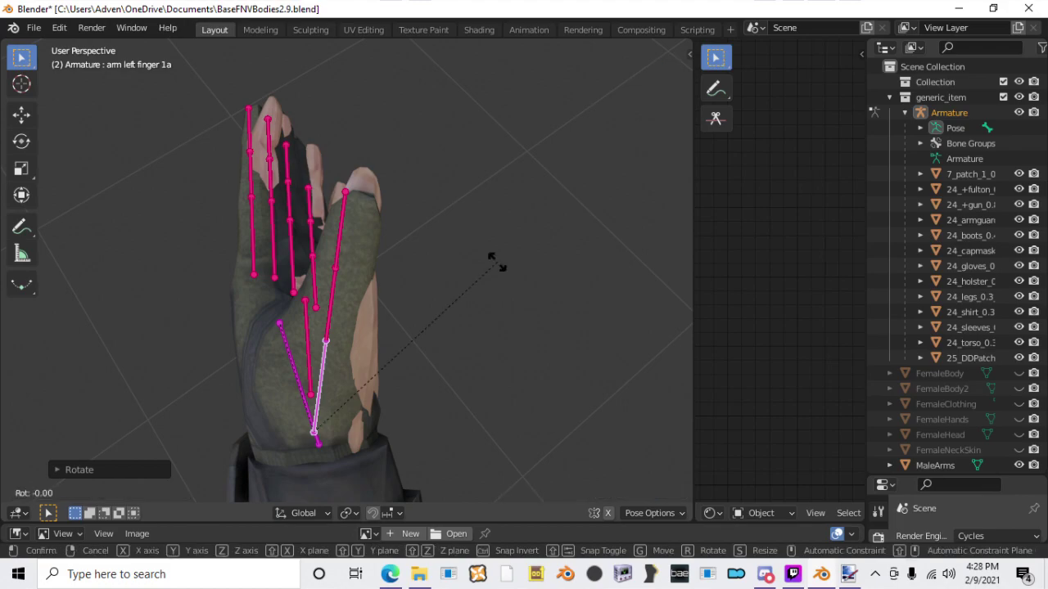
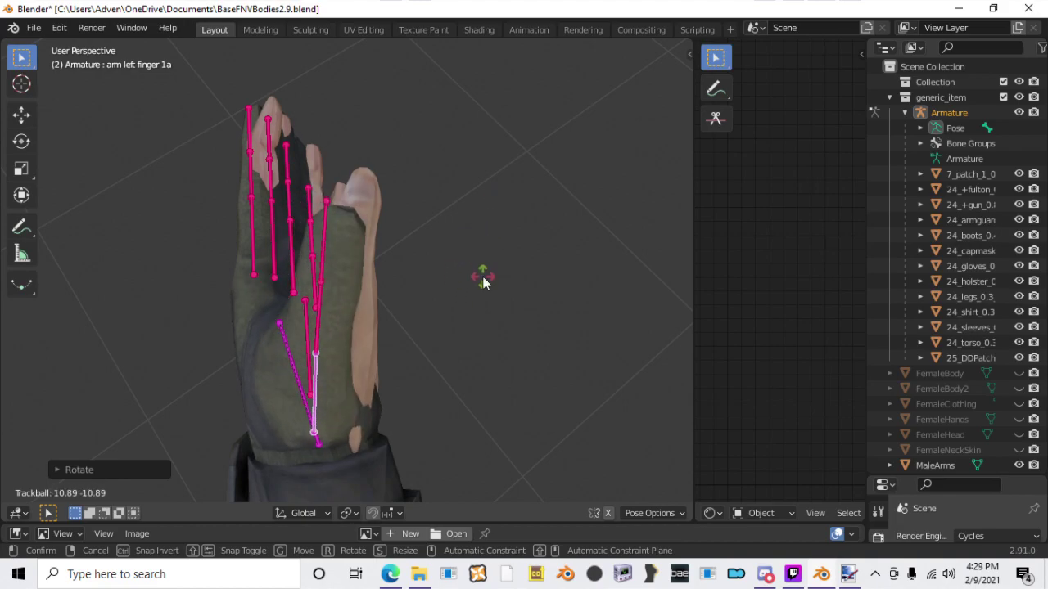
pyautogui.click(425, 297)
pyautogui.press('g')
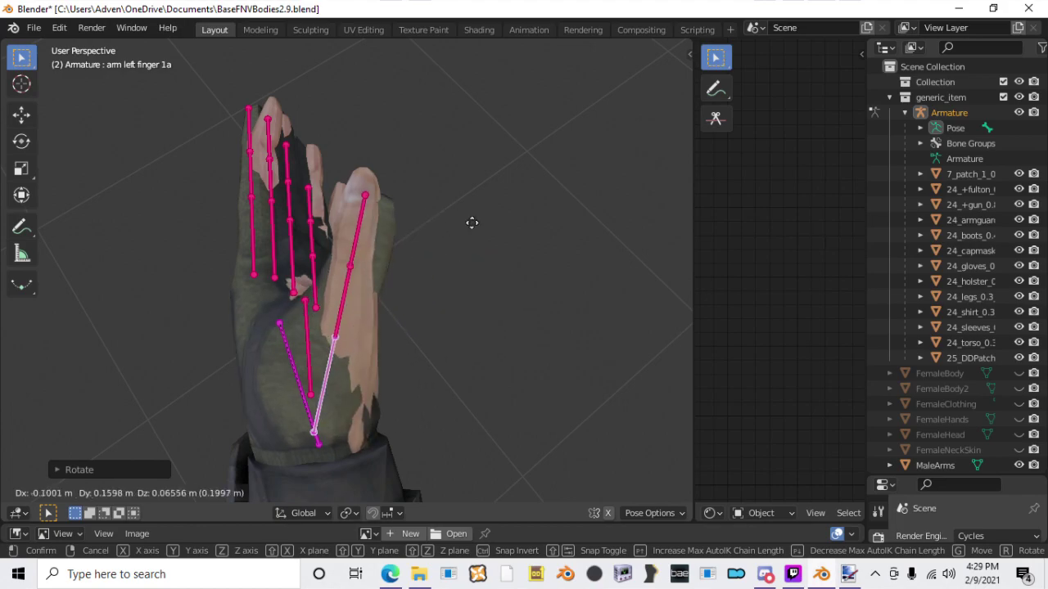
pyautogui.rightClick(424, 266)
pyautogui.press('g')
pyautogui.rightClick(518, 305)
pyautogui.scroll(-5, 520, 309)
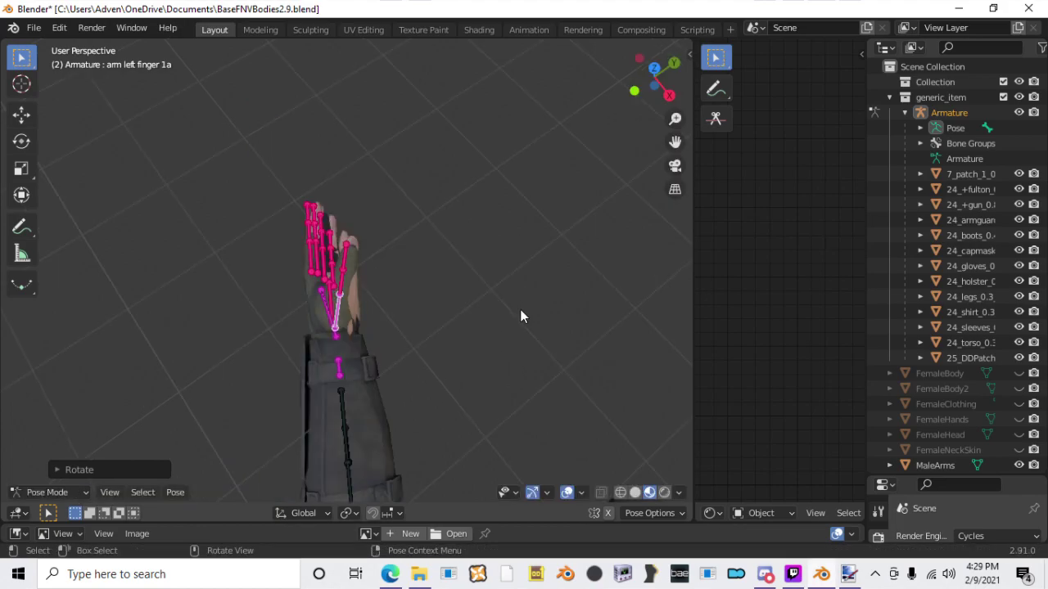
pyautogui.scroll(-4, 521, 316)
pyautogui.press('g')
pyautogui.rightClick(525, 332)
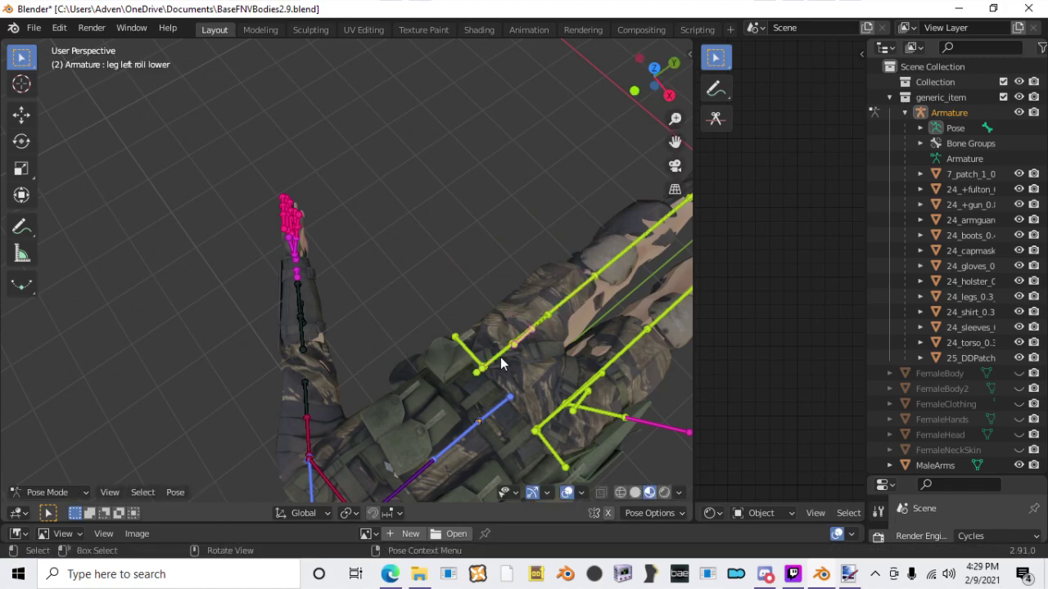
pyautogui.click(502, 363)
pyautogui.press('g')
pyautogui.rightClick(325, 262)
# Step: Select the left wrist bone and rotate it, including a trackball rotation, to seat the glove over the hand
pyautogui.scroll(5, 325, 262)
pyautogui.moveTo(325, 262); pyautogui.dragTo(420, 363, button='middle')
pyautogui.scroll(4, 442, 269)
pyautogui.click(419, 376)
pyautogui.press('r')
pyautogui.press('r')
pyautogui.click(503, 302)
pyautogui.press('r')
pyautogui.click(509, 302)
# Step: Rotate the left wrist bone from the palm side to match the glove's angle to the hand
pyautogui.moveTo(507, 299); pyautogui.dragTo(288, 225, button='middle')
pyautogui.scroll(1, 361, 231)
pyautogui.press('r')
pyautogui.click(369, 237)
pyautogui.scroll(-1, 386, 262)
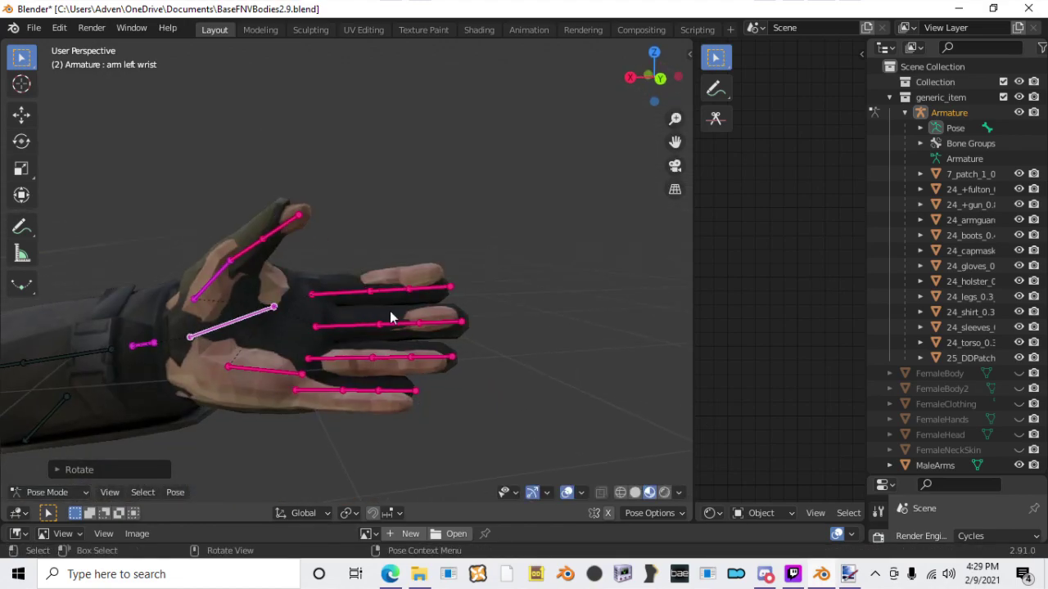
# Step: Rotate the index finger's base bone, arm left finger 2a, to line the glove's finger up with the hand's finger
pyautogui.click(363, 294)
pyautogui.press('r')
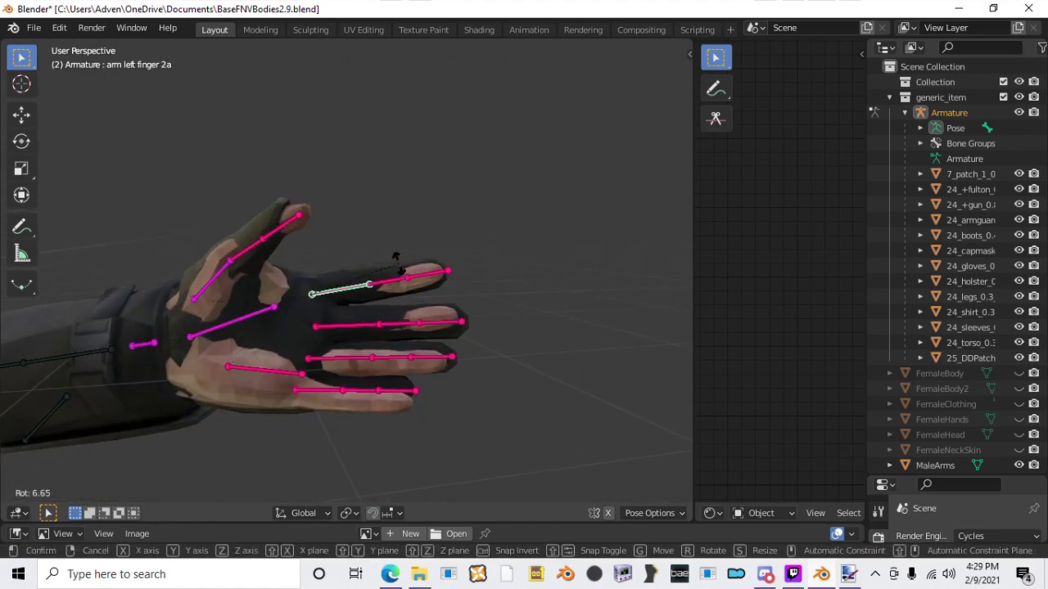
pyautogui.click(398, 264)
pyautogui.press('r')
pyautogui.click(374, 301)
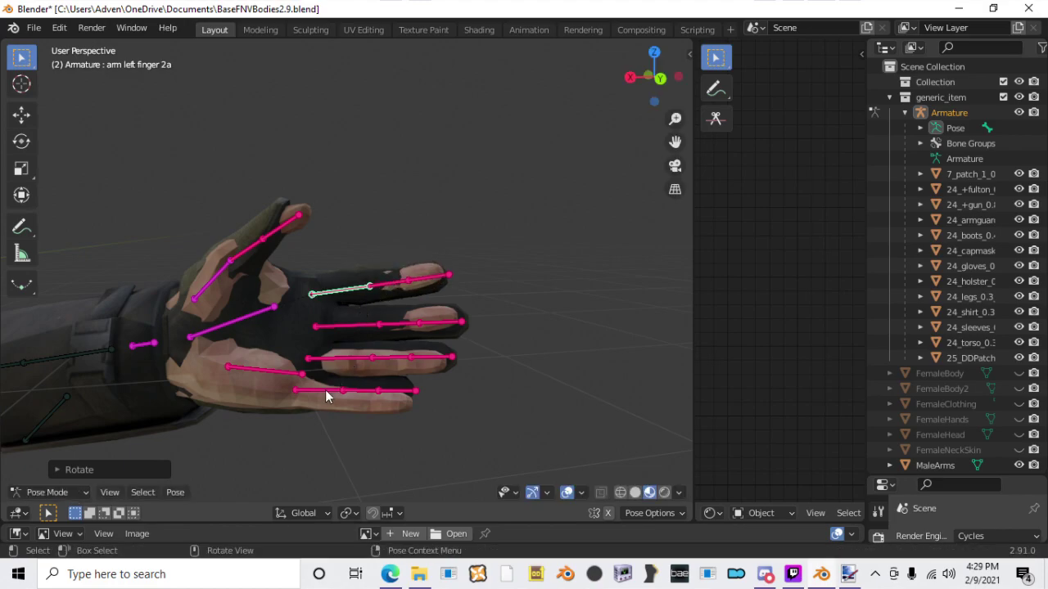
# Step: Trackball-rotate the arm left adj fingers bone to fit the glove's ring and little fingers over the hand
pyautogui.click(325, 389)
pyautogui.click(266, 371)
pyautogui.press('r')
pyautogui.press('r')
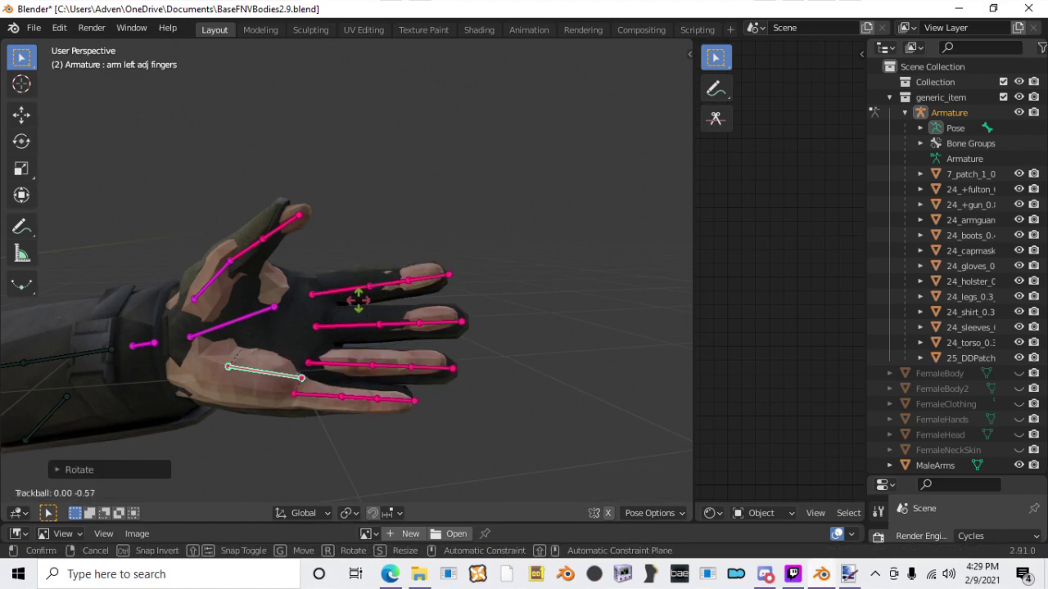
pyautogui.click(389, 303)
pyautogui.press('r')
pyautogui.press('r')
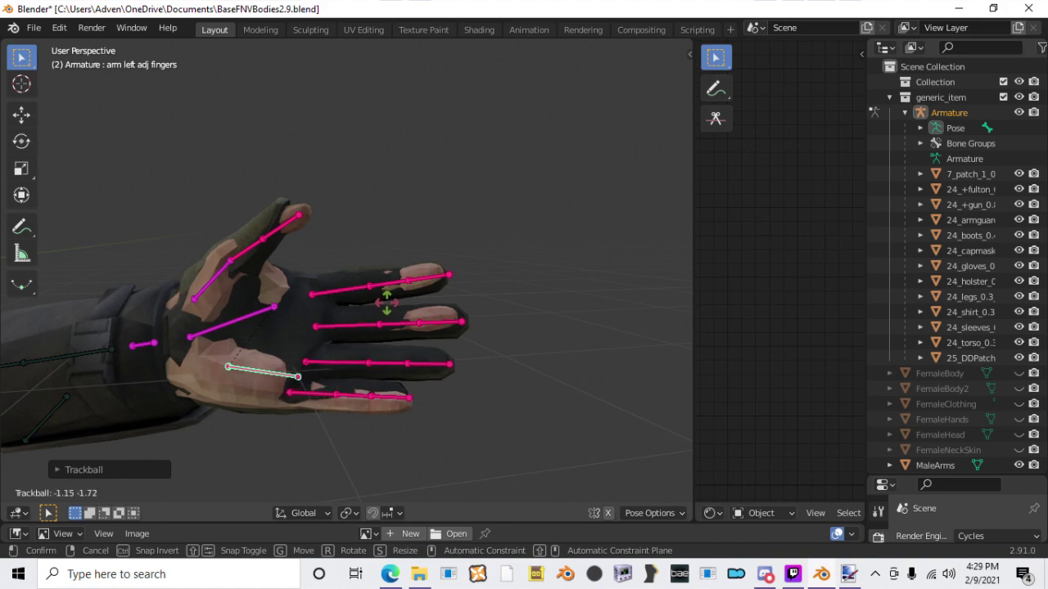
pyautogui.click(386, 303)
# Step: Rotate and scale the little finger's base bone, arm left finger 5a, to fit the glove over the little finger
pyautogui.press('r')
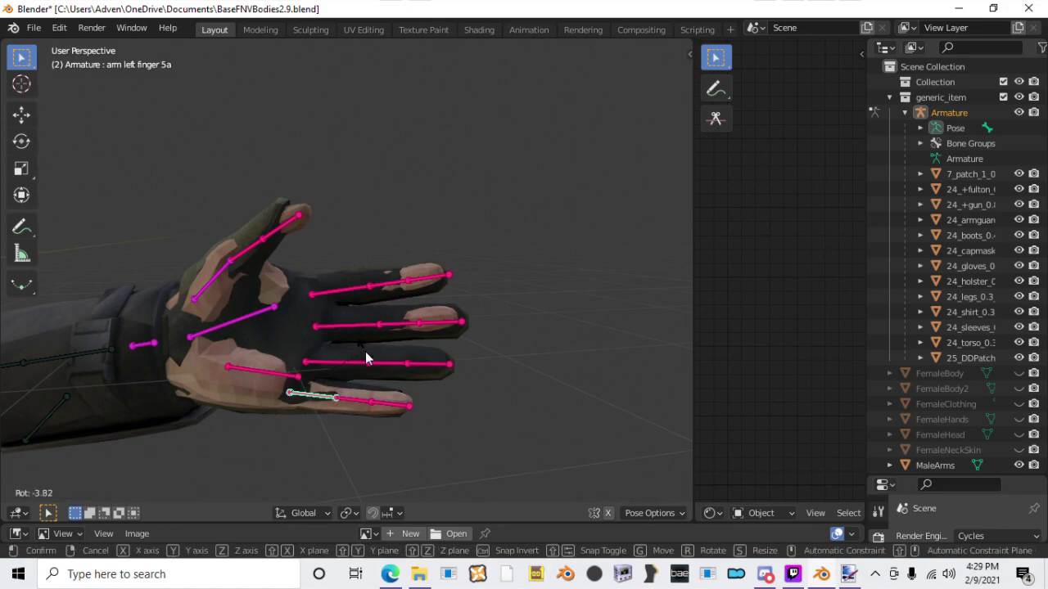
pyautogui.press('r')
pyautogui.click(359, 350)
pyautogui.press('s')
pyautogui.click(538, 322)
# Step: Rotate the middle finger's second bone, arm left finger 3b, so the glove covers the hand's fingertip
pyautogui.moveTo(537, 321); pyautogui.dragTo(357, 375, button='middle')
pyautogui.click(368, 365)
pyautogui.press('r')
pyautogui.press('r')
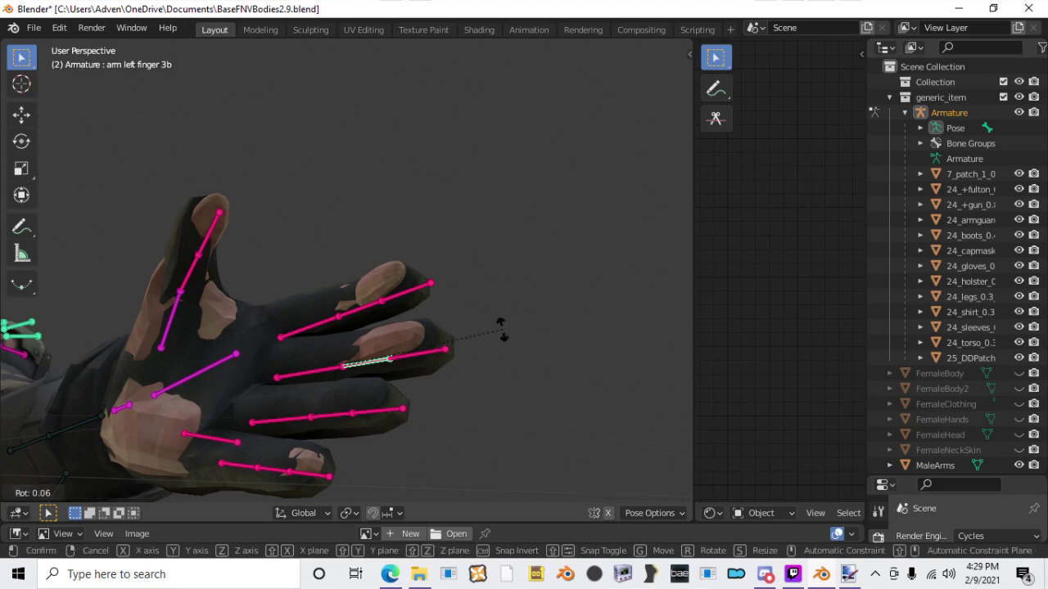
pyautogui.click(491, 320)
# Step: Trackball-rotate the index finger's second bone, arm left finger 2b, and scale the bone to cover the hand's index finger
pyautogui.click(375, 313)
pyautogui.press('r')
pyautogui.press('r')
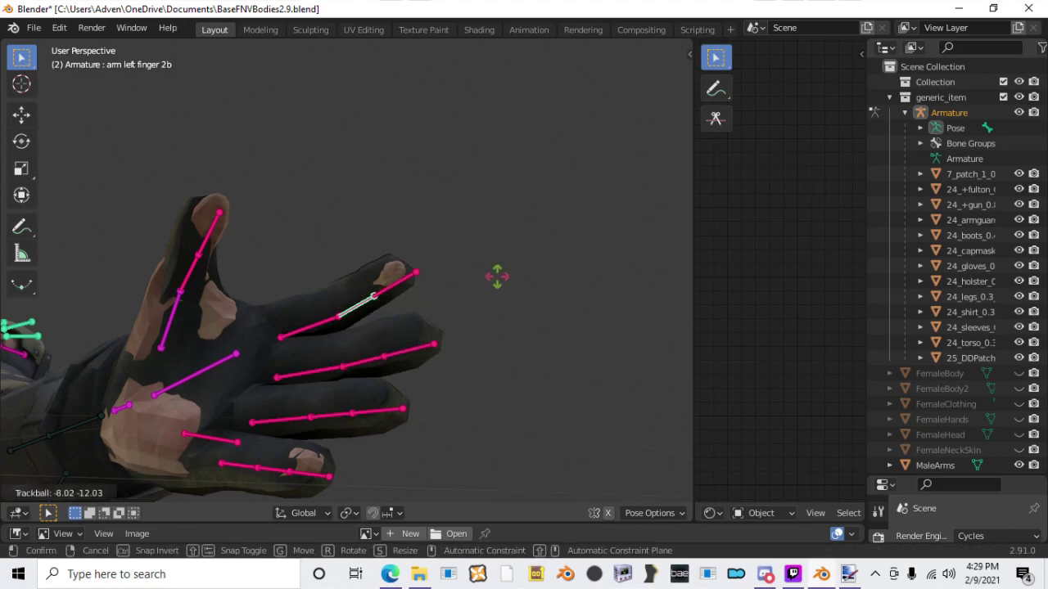
pyautogui.click(491, 274)
pyautogui.moveTo(416, 275); pyautogui.dragTo(335, 316, button='middle')
pyautogui.press('s')
pyautogui.click(459, 244)
# Step: Select the thumb's base bone, arm left finger 1a, and move and rotate it toward the hand's thumb
pyautogui.moveTo(460, 244); pyautogui.dragTo(518, 267, button='middle')
pyautogui.click(532, 273)
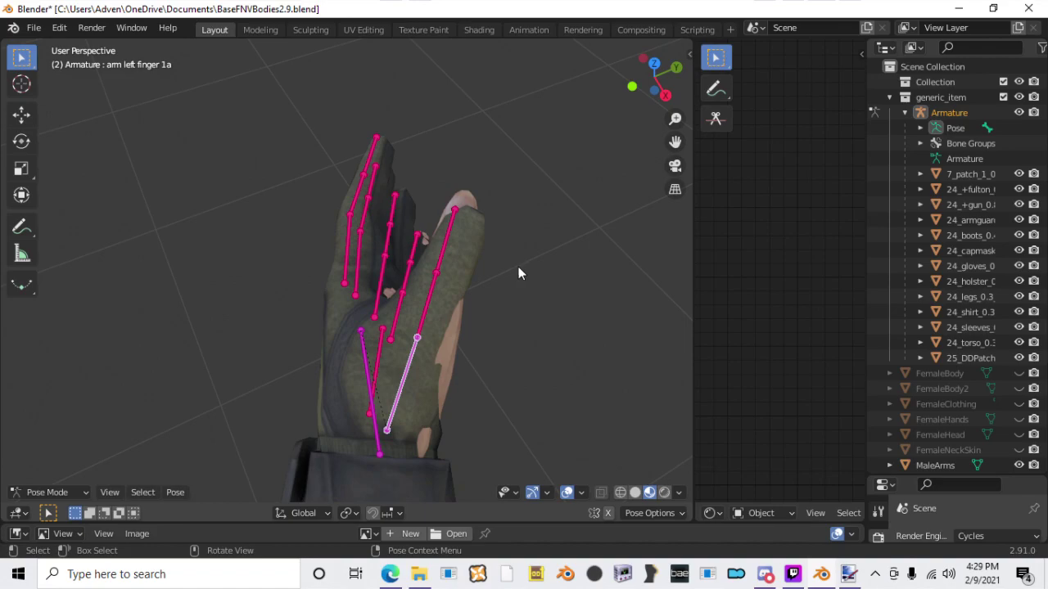
pyautogui.press('g')
pyautogui.click(542, 275)
pyautogui.press('r')
pyautogui.click(528, 232)
pyautogui.press('r')
pyautogui.press('r')
pyautogui.click(531, 230)
pyautogui.press('r')
pyautogui.click(540, 203)
# Step: Scale the thumb's base bone, arm left finger 1a, and refine its position and rotation over the hand's thumb
pyautogui.press('s')
pyautogui.click(550, 180)
pyautogui.press('g')
pyautogui.click(555, 186)
pyautogui.press('r')
pyautogui.click(513, 244)
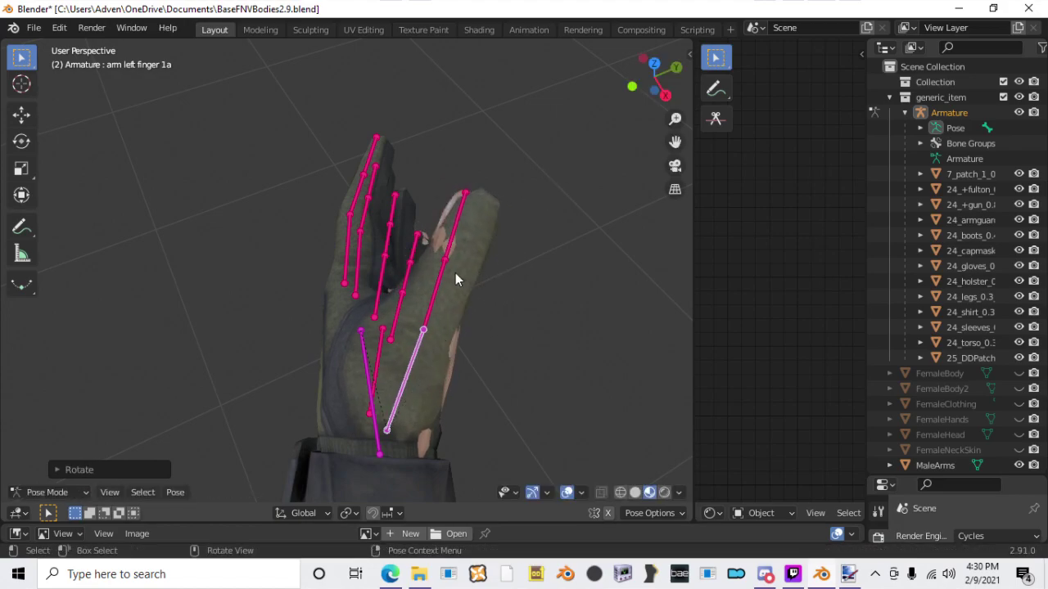
# Step: Rotate the left thumb's individual bones, beginning with tip bone arm left finger 1c, to refine the glove thumb's fit
pyautogui.click(442, 267)
pyautogui.click(456, 233)
pyautogui.press('r')
pyautogui.click(518, 225)
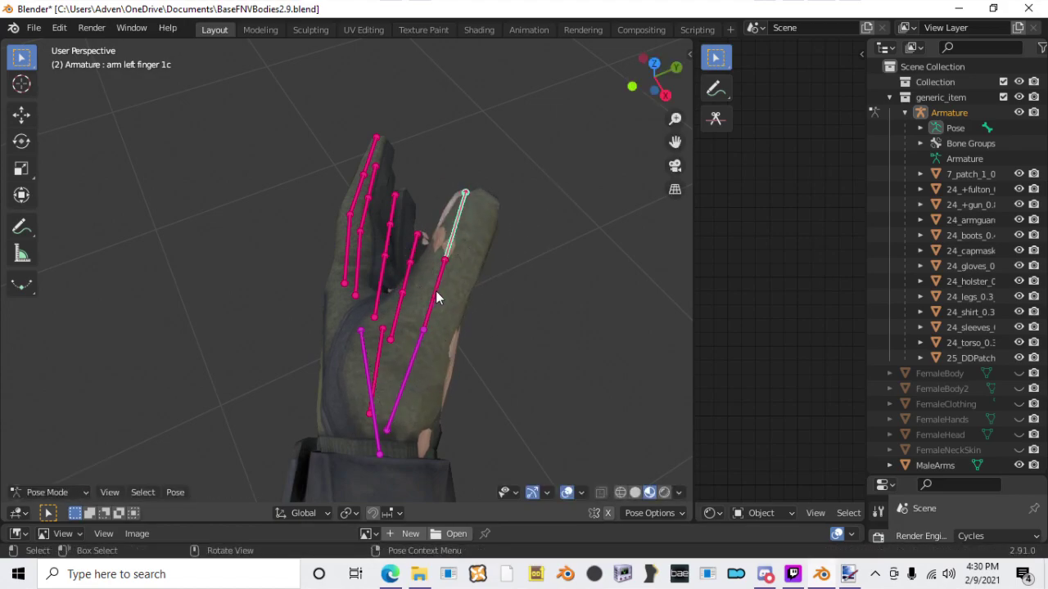
pyautogui.click(436, 298)
pyautogui.press('r')
pyautogui.click(527, 246)
pyautogui.press('r')
pyautogui.press('r')
pyautogui.click(526, 244)
# Step: Return the armature to Object Mode and select the outfit's torso mesh
pyautogui.moveTo(522, 242); pyautogui.dragTo(342, 162, button='middle')
pyautogui.moveTo(325, 215); pyautogui.dragTo(421, 363, button='middle')
pyautogui.scroll(-5, 285, 327)
pyautogui.scroll(-5, 555, 335)
pyautogui.scroll(4, 421, 357)
pyautogui.moveTo(397, 307); pyautogui.dragTo(256, 276, button='middle')
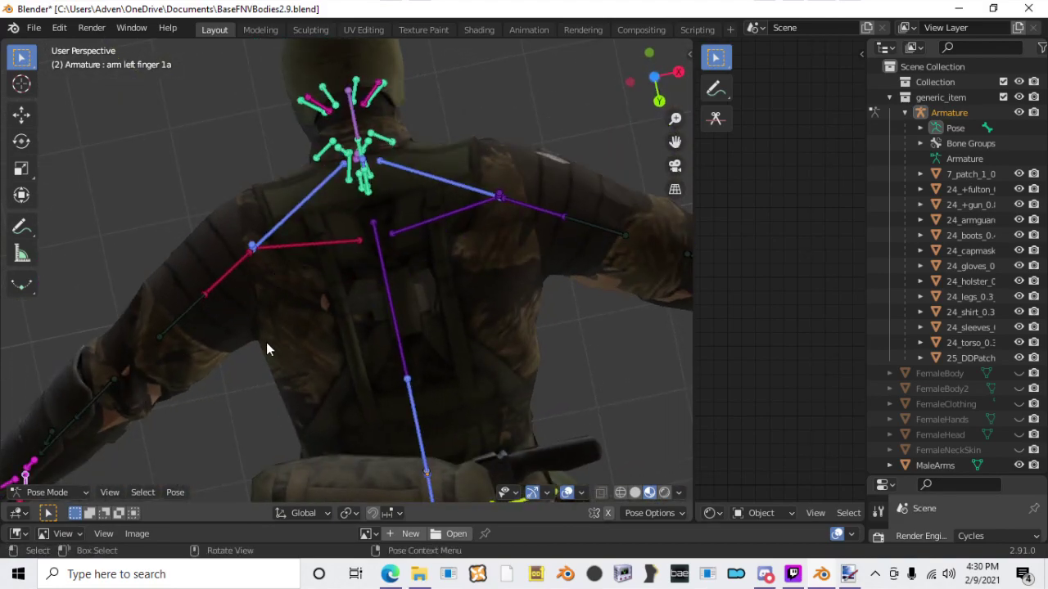
pyautogui.rightClick(245, 311)
pyautogui.click(55, 475)
pyautogui.click(277, 397)
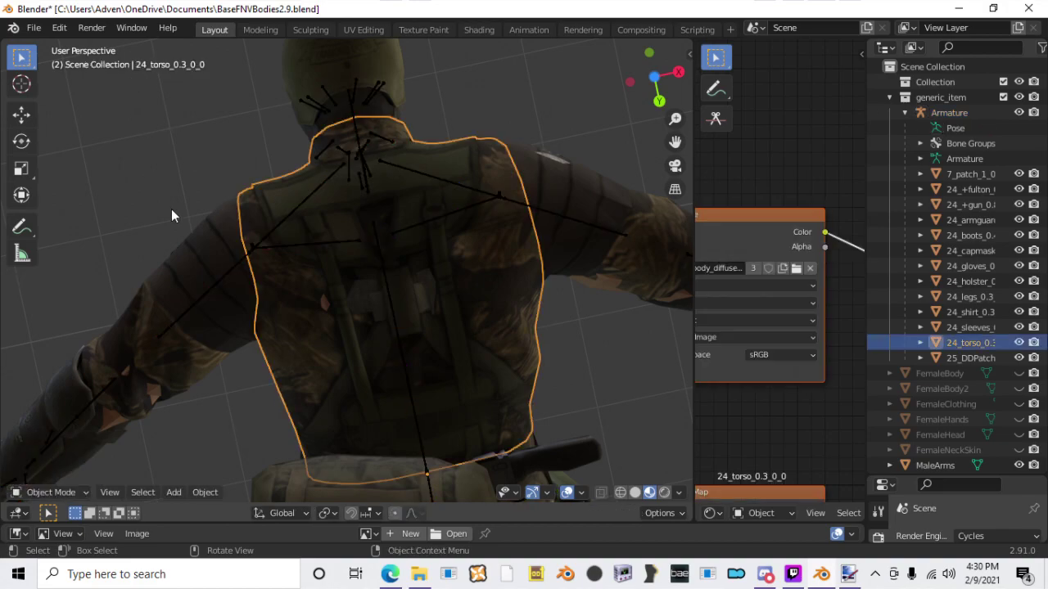
# Step: Select the sleeves mesh and toggle its visibility to examine the arms and shirt underneath
pyautogui.click(185, 243)
pyautogui.click(1021, 328)
pyautogui.click(1021, 329)
pyautogui.click(1021, 328)
pyautogui.click(1020, 328)
pyautogui.click(1021, 328)
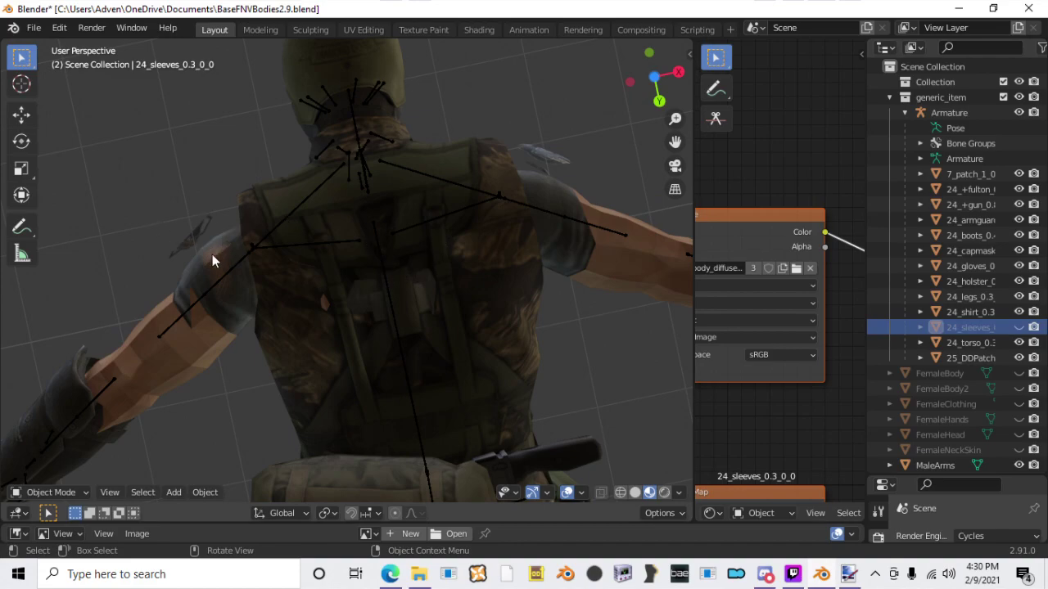
pyautogui.click(1020, 328)
pyautogui.click(213, 239)
pyautogui.press('g')
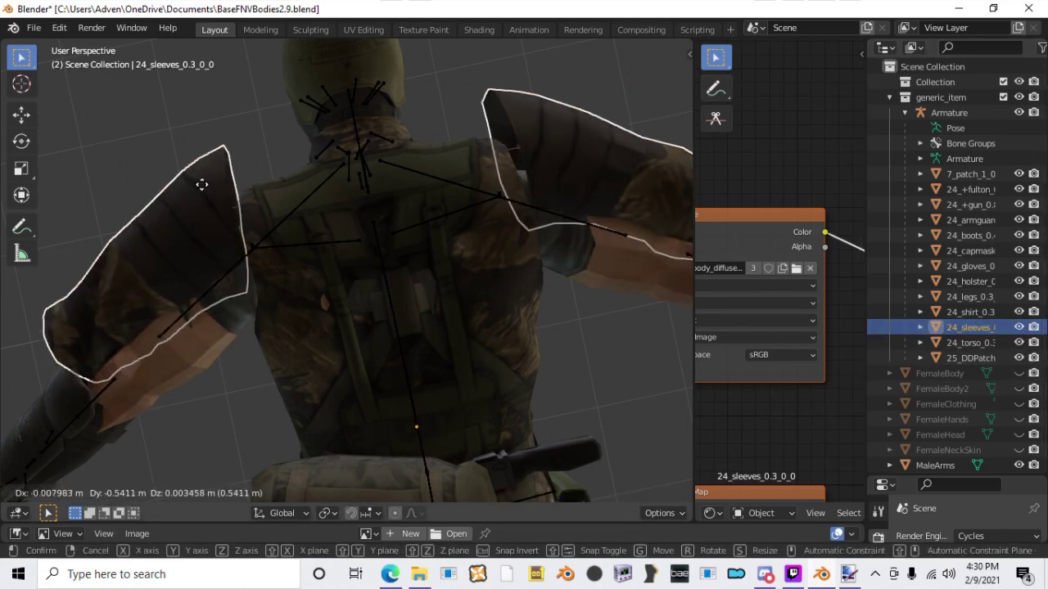
pyautogui.press('Escape')
# Step: Join the sleeves mesh into the torso mesh 24_torso_0.3_0_0
pyautogui.scroll(-3, 89, 393)
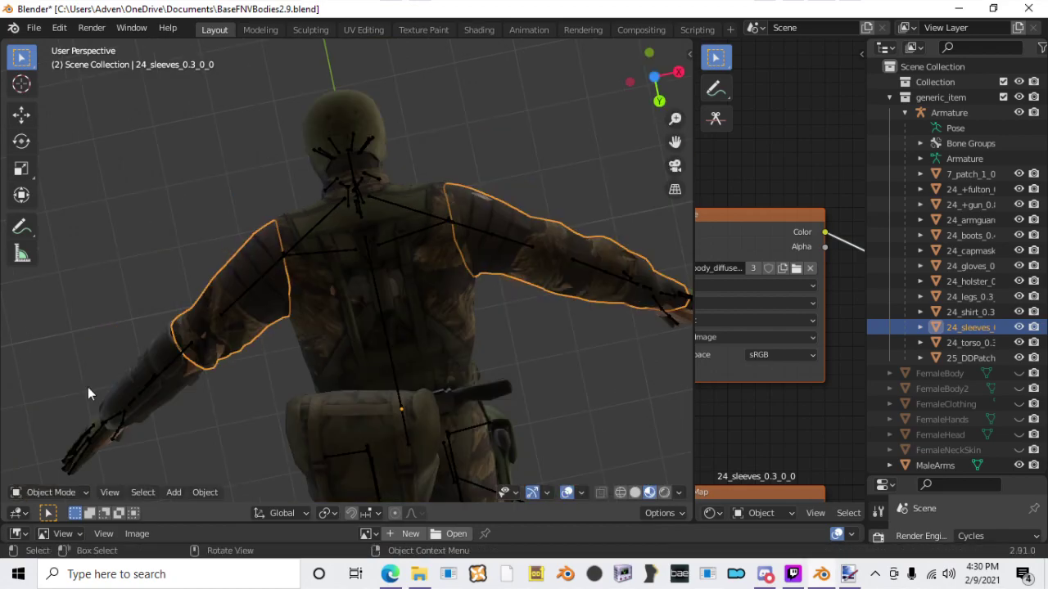
pyautogui.moveTo(256, 212); pyautogui.dragTo(442, 327, button='middle')
pyautogui.scroll(2, 442, 327)
pyautogui.click(395, 296)
pyautogui.click(443, 294)
pyautogui.keyDown('shift'); pyautogui.click(392, 290); pyautogui.keyUp('shift')
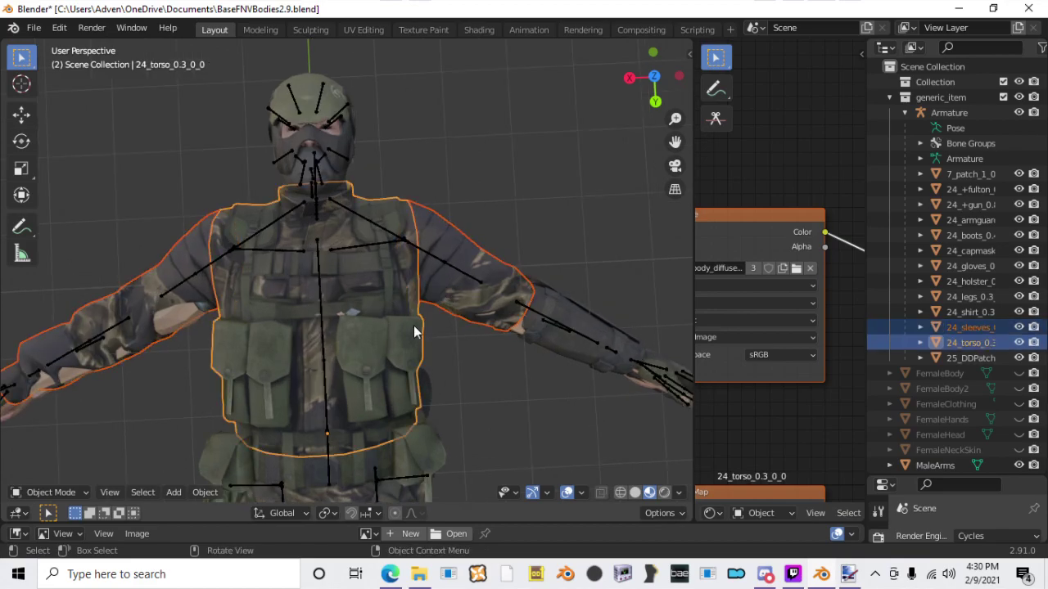
pyautogui.scroll(-3, 412, 332)
pyautogui.hotkey('ctrl', 'j')
pyautogui.scroll(-1, 411, 328)
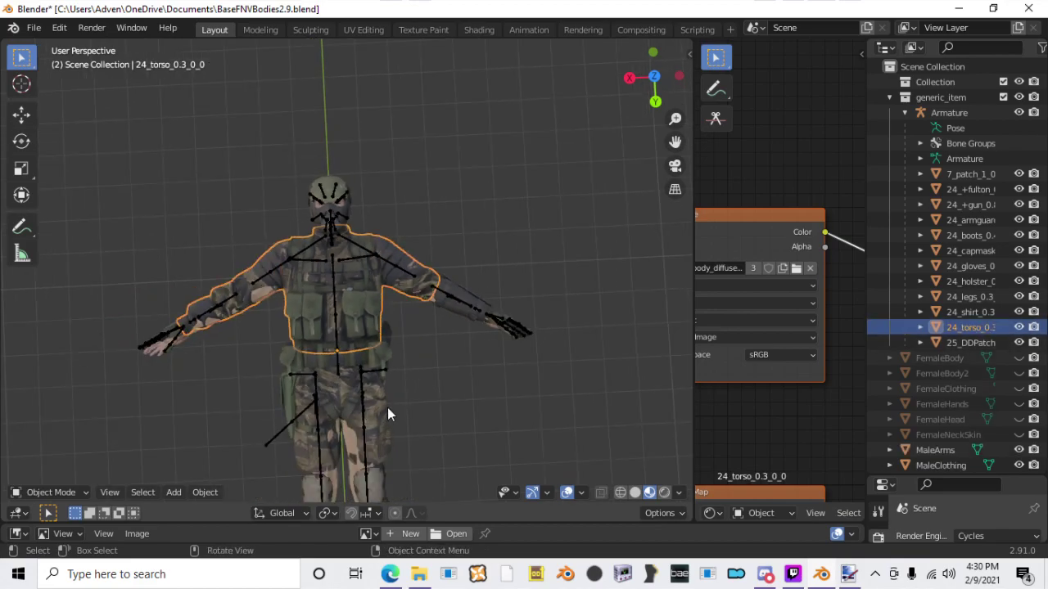
# Step: Join the combined torso and sleeves mesh into the legs mesh 24_legs_0.3_0_0
pyautogui.keyDown('shift'); pyautogui.click(387, 407); pyautogui.keyUp('shift')
pyautogui.hotkey('ctrl', 'j')
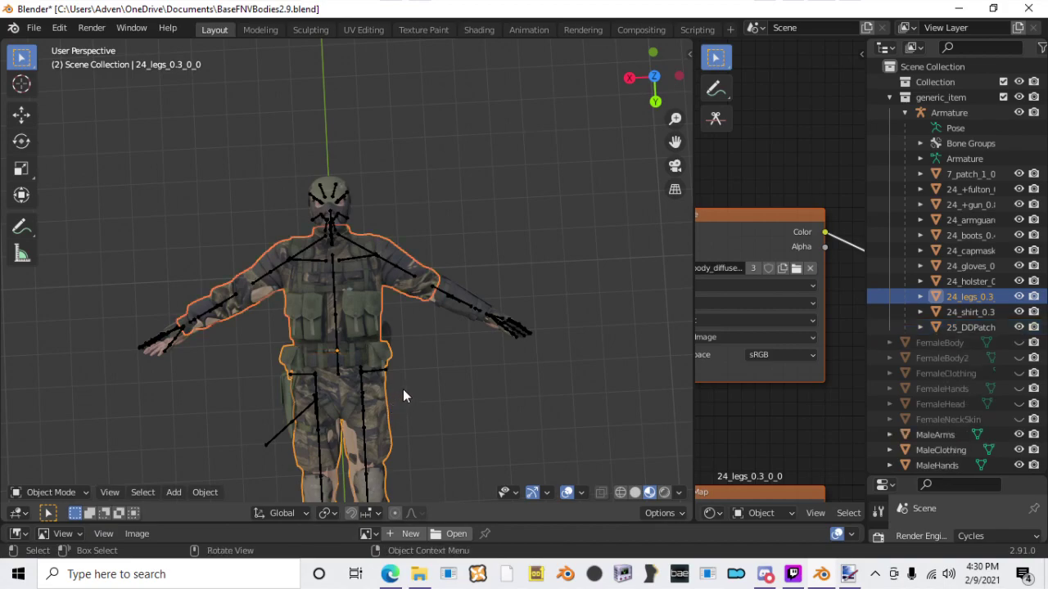
pyautogui.moveTo(408, 326); pyautogui.dragTo(428, 293, button='middle')
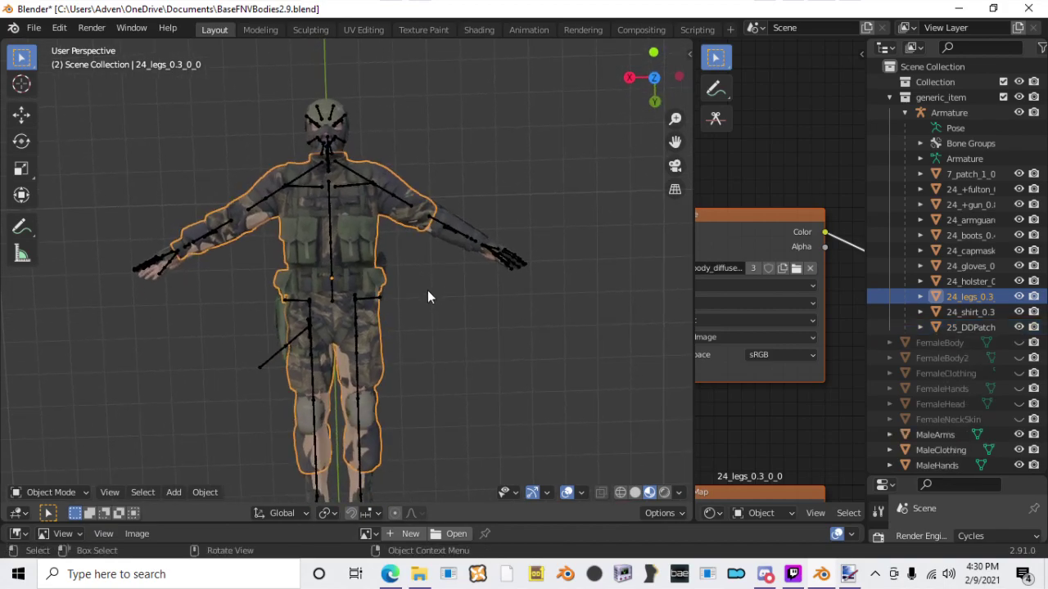
pyautogui.press('g')
pyautogui.rightClick(358, 243)
# Step: Select the boots, holster and legs meshes in turn and compare their diffuse textures in the shader nodes
pyautogui.keyDown('shift'); pyautogui.moveTo(448, 412); pyautogui.dragTo(429, 306, button='middle'); pyautogui.keyUp('shift')
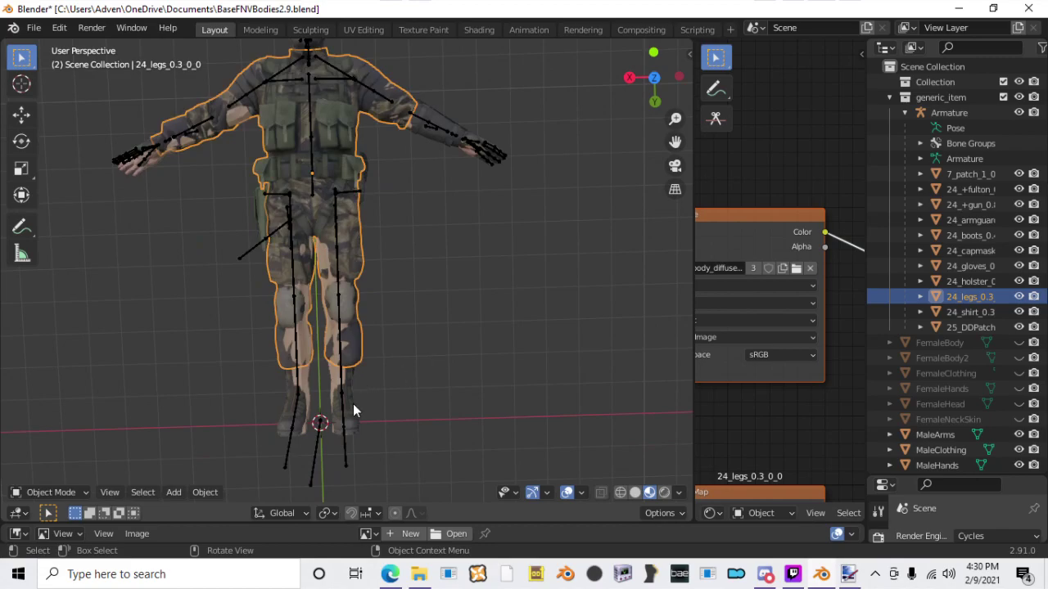
pyautogui.click(353, 403)
pyautogui.moveTo(741, 382); pyautogui.dragTo(781, 376, button='middle')
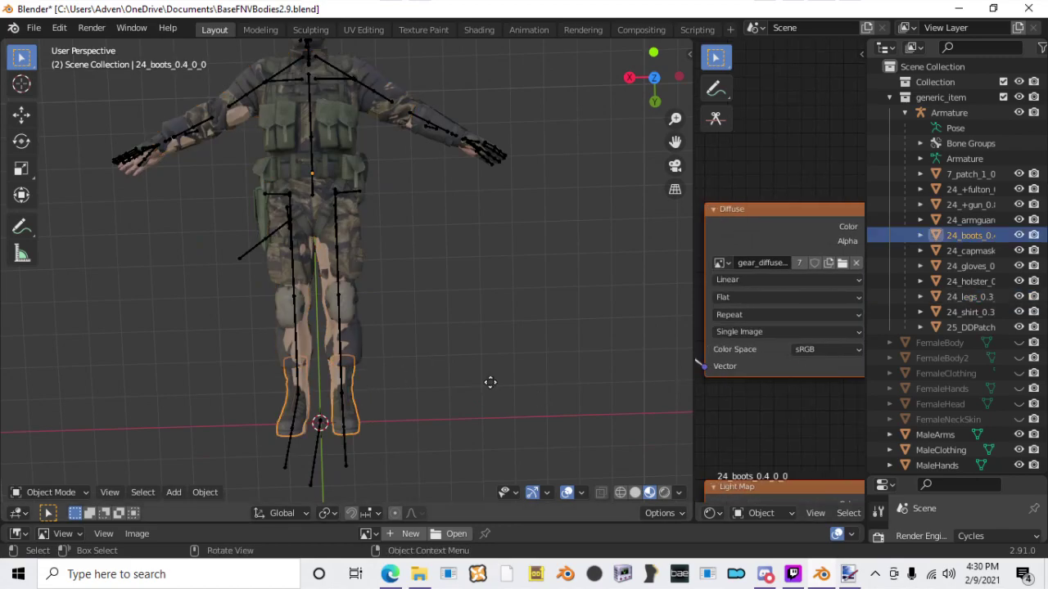
pyautogui.scroll(2, 376, 202)
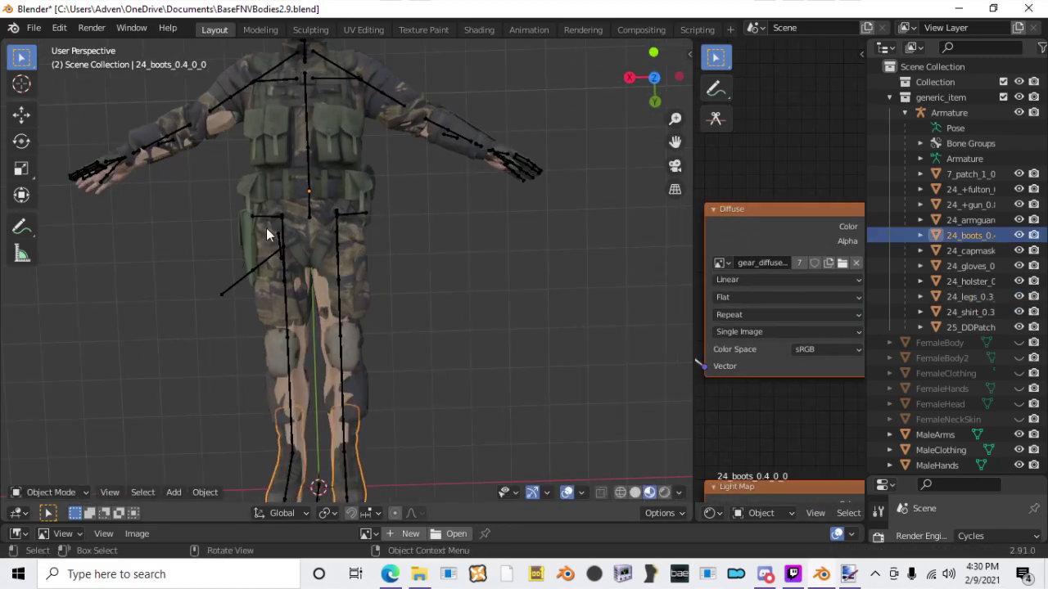
pyautogui.click(243, 241)
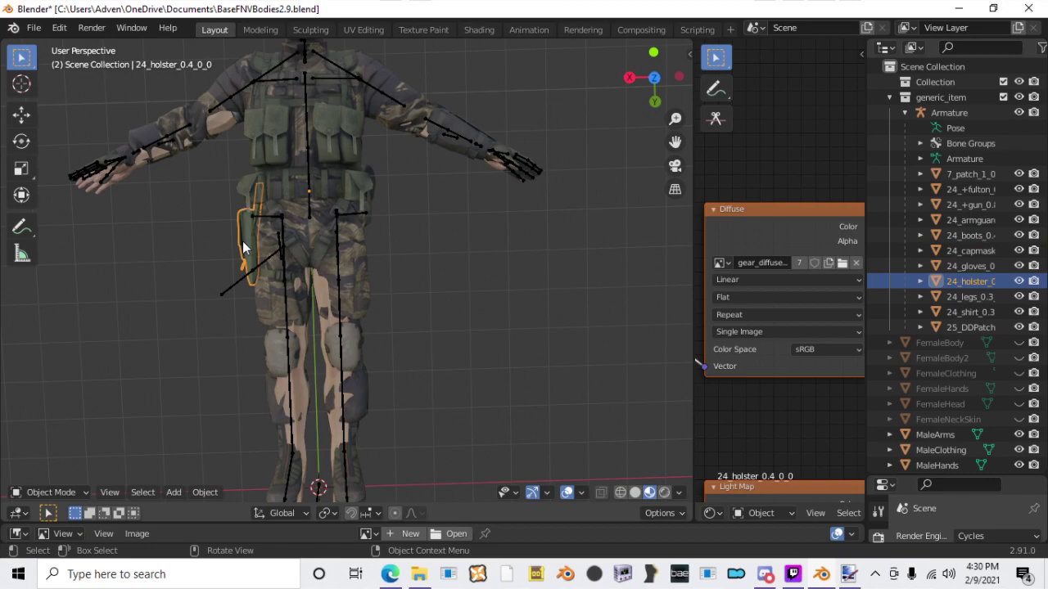
pyautogui.click(373, 473)
pyautogui.click(371, 260)
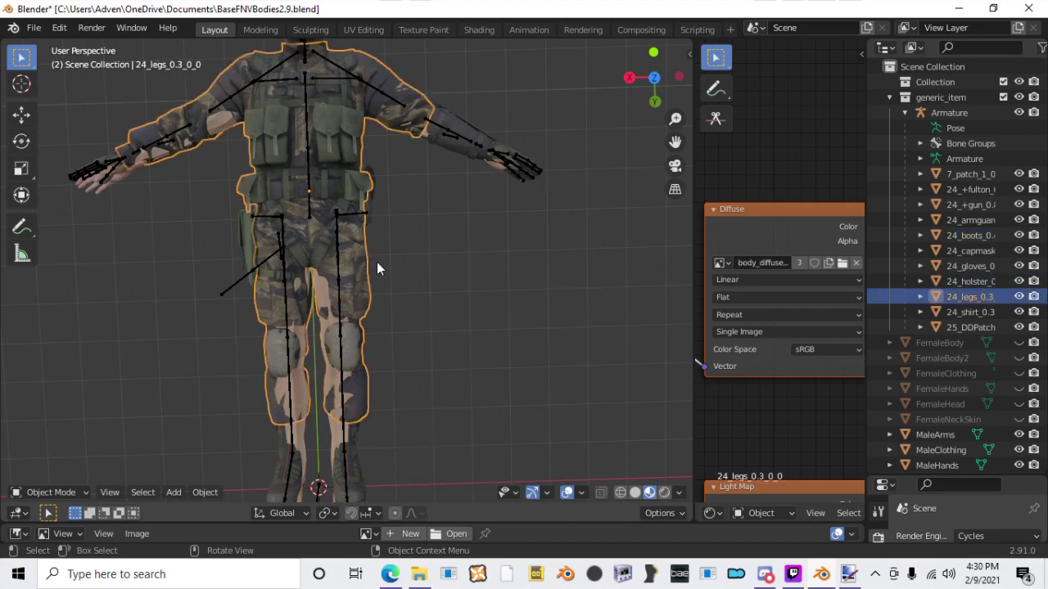
# Step: Join the holster mesh into the boots mesh 24_boots_0.4_0_0, which uses the same gear diffuse texture
pyautogui.keyDown('shift'); pyautogui.moveTo(404, 279); pyautogui.dragTo(422, 286, button='middle'); pyautogui.keyUp('shift')
pyautogui.click(268, 277)
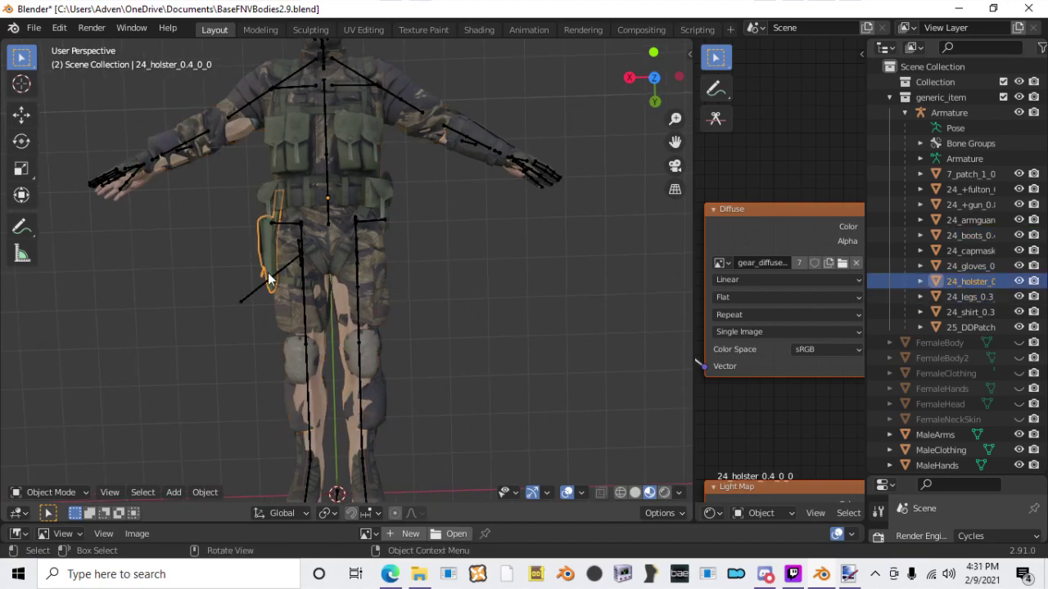
pyautogui.keyDown('shift'); pyautogui.click(378, 473); pyautogui.keyUp('shift')
pyautogui.moveTo(367, 206); pyautogui.dragTo(460, 222, button='middle')
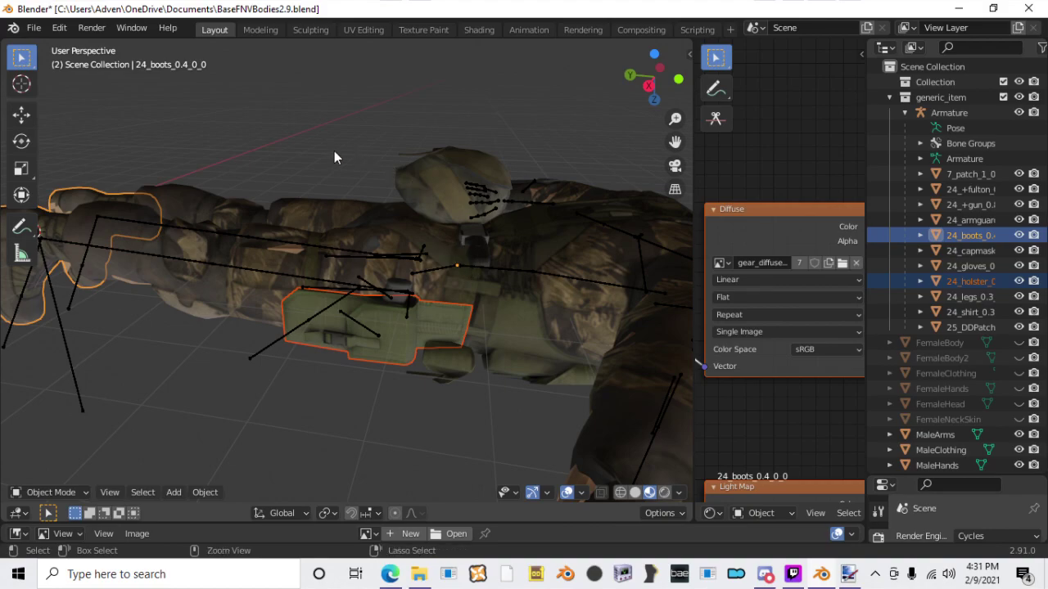
pyautogui.hotkey('ctrl', 'j')
# Step: Select the outfit's armature and switch it to Pose Mode
pyautogui.click(464, 248)
pyautogui.moveTo(398, 184); pyautogui.dragTo(397, 276, button='middle')
pyautogui.scroll(3, 398, 276)
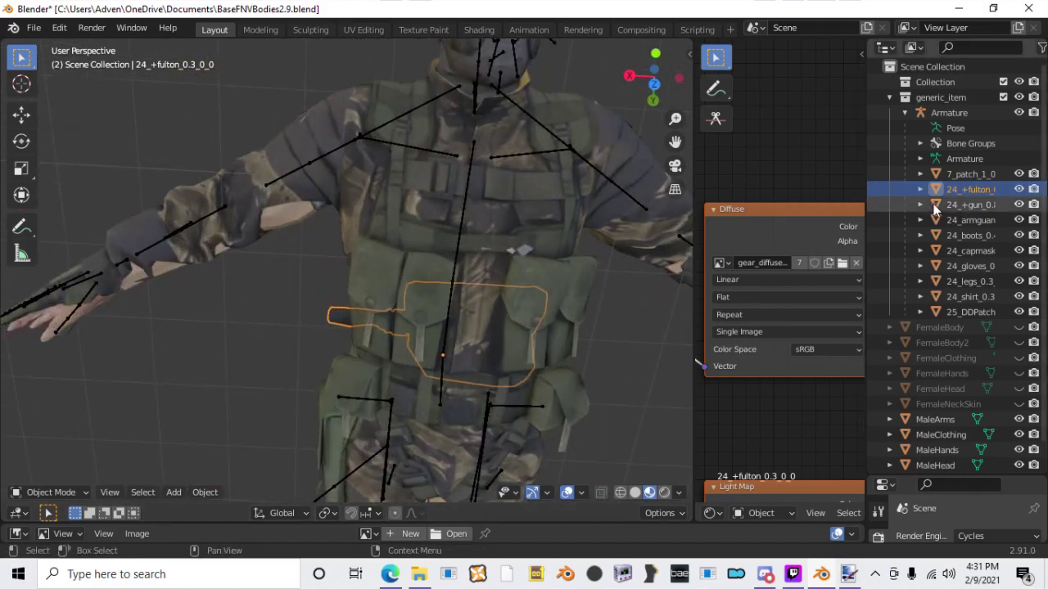
pyautogui.click(938, 115)
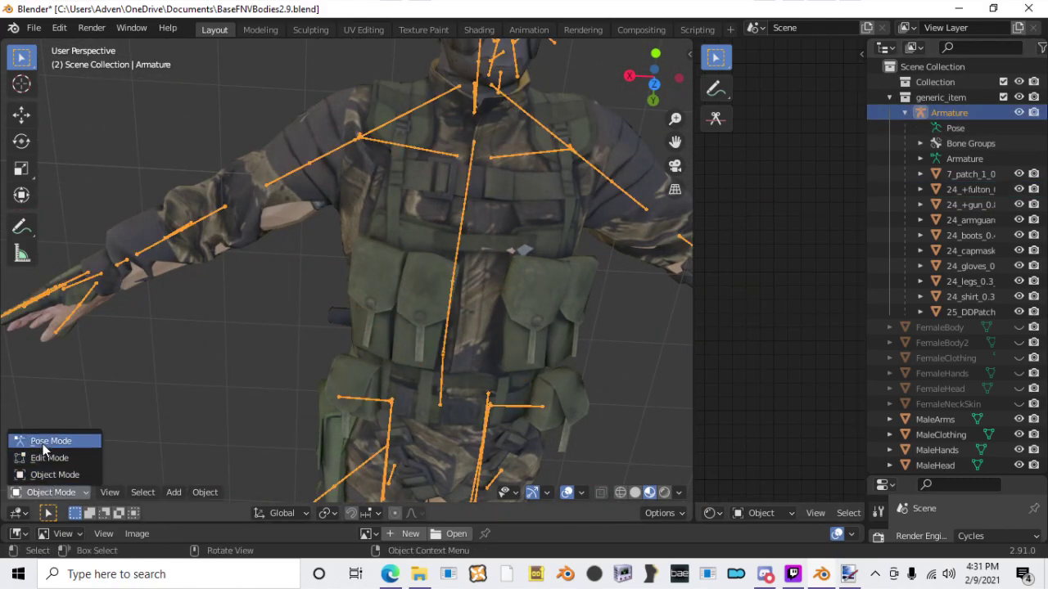
pyautogui.click(45, 442)
# Step: Rotate the arm right shoulder 2 bone slightly downward to line the sleeve up with the male body's arm
pyautogui.keyDown('shift'); pyautogui.moveTo(258, 229); pyautogui.dragTo(325, 255, button='middle'); pyautogui.keyUp('shift')
pyautogui.moveTo(315, 211); pyautogui.dragTo(292, 200, button='middle')
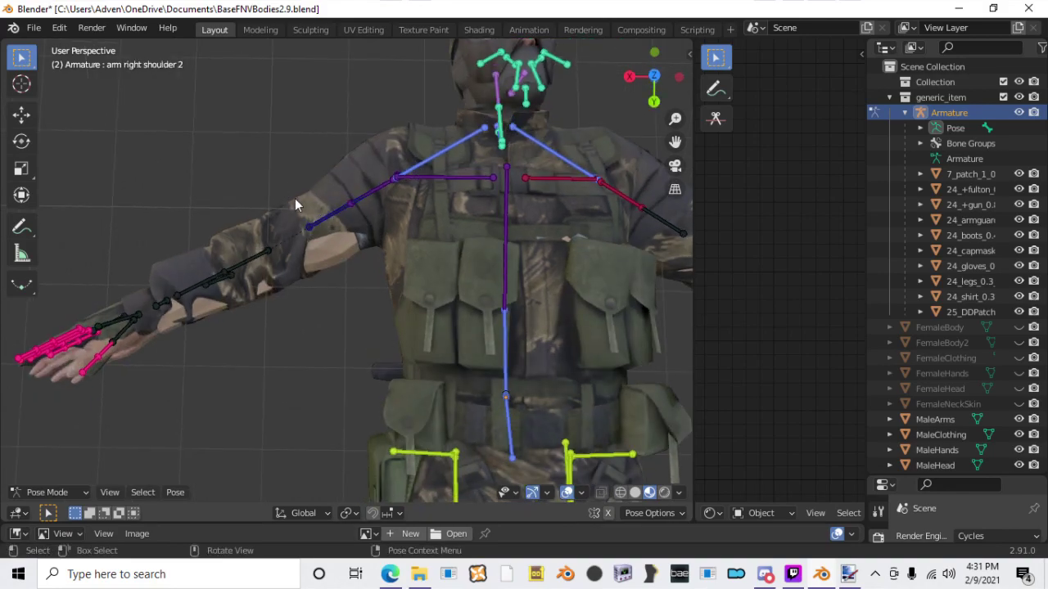
pyautogui.press('r')
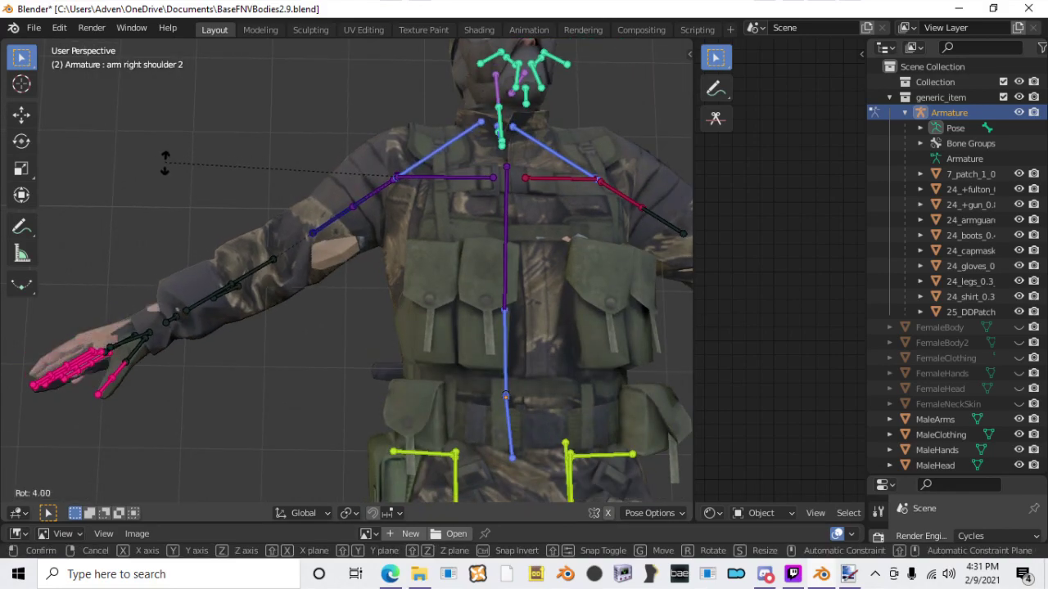
pyautogui.click(220, 270)
pyautogui.moveTo(219, 269); pyautogui.dragTo(139, 373, button='middle')
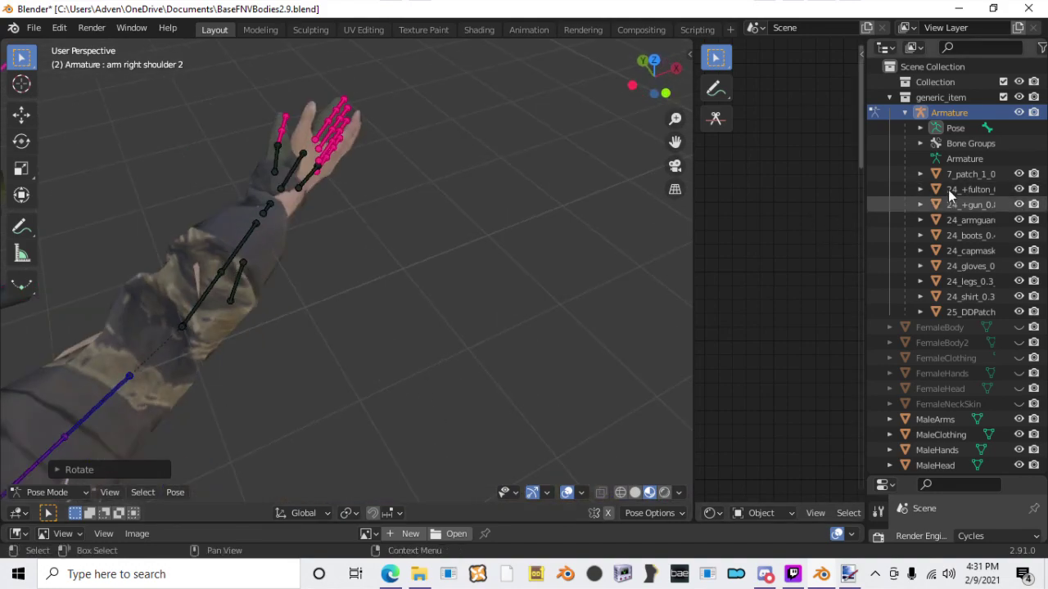
# Step: Widen the outliner and expand the armature's pose bone hierarchy down through the arm right elbow bone
pyautogui.click(920, 129)
pyautogui.click(934, 143)
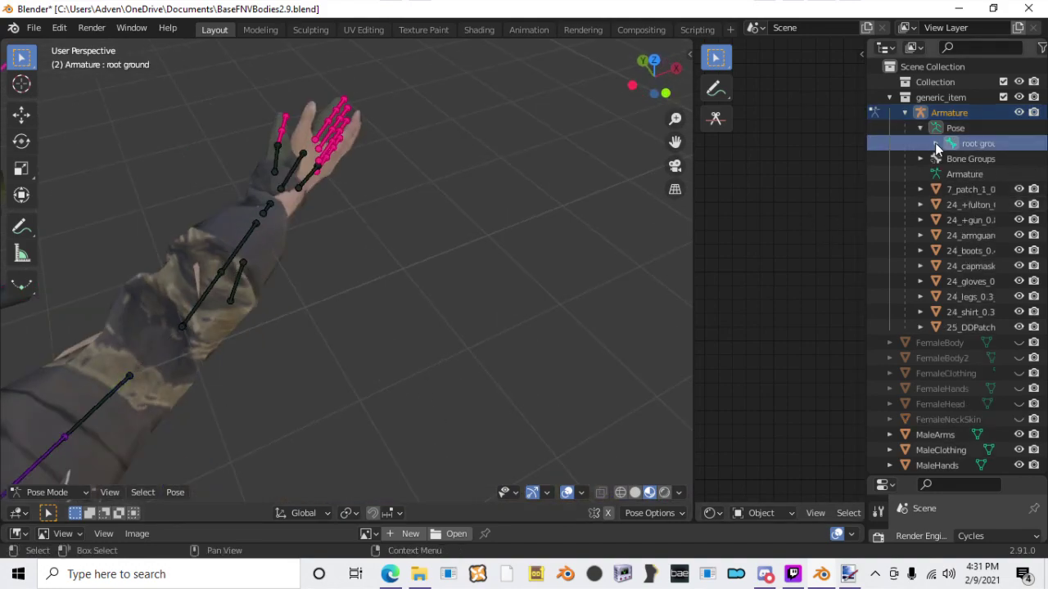
pyautogui.click(934, 144)
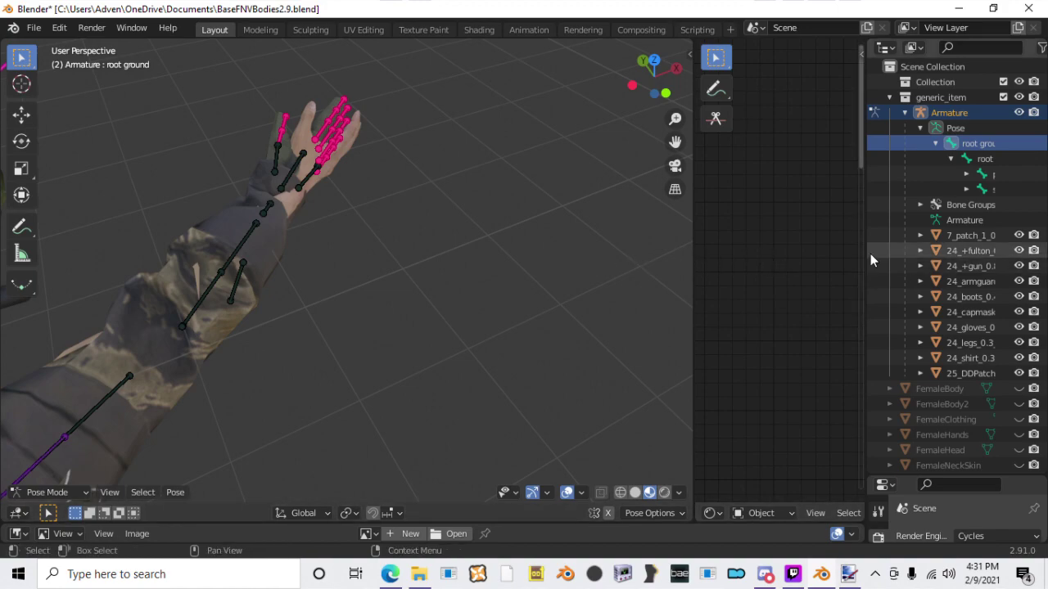
pyautogui.moveTo(861, 254); pyautogui.dragTo(736, 254)
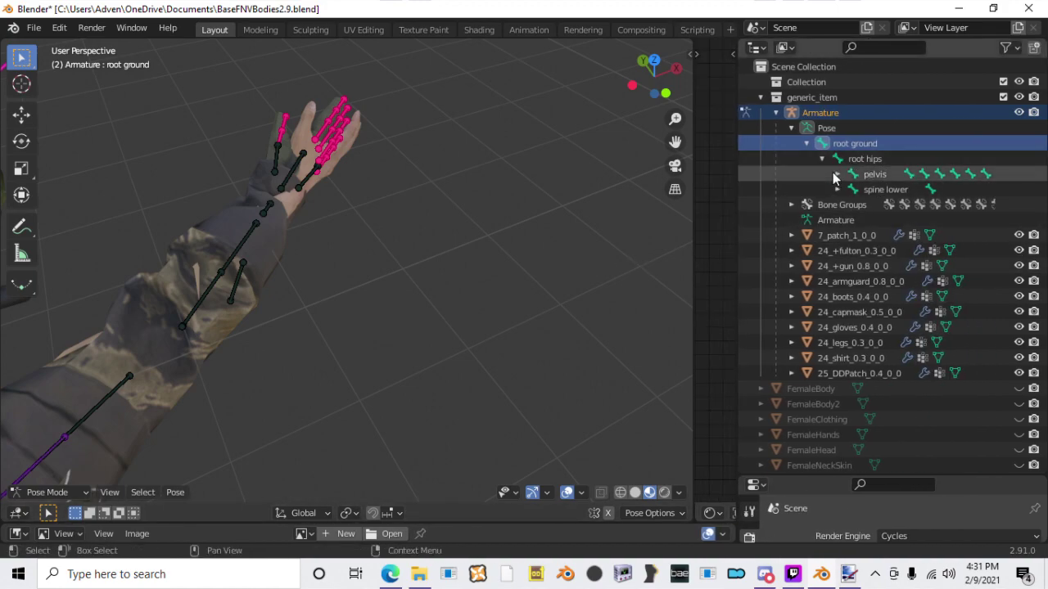
pyautogui.click(836, 189)
pyautogui.click(853, 204)
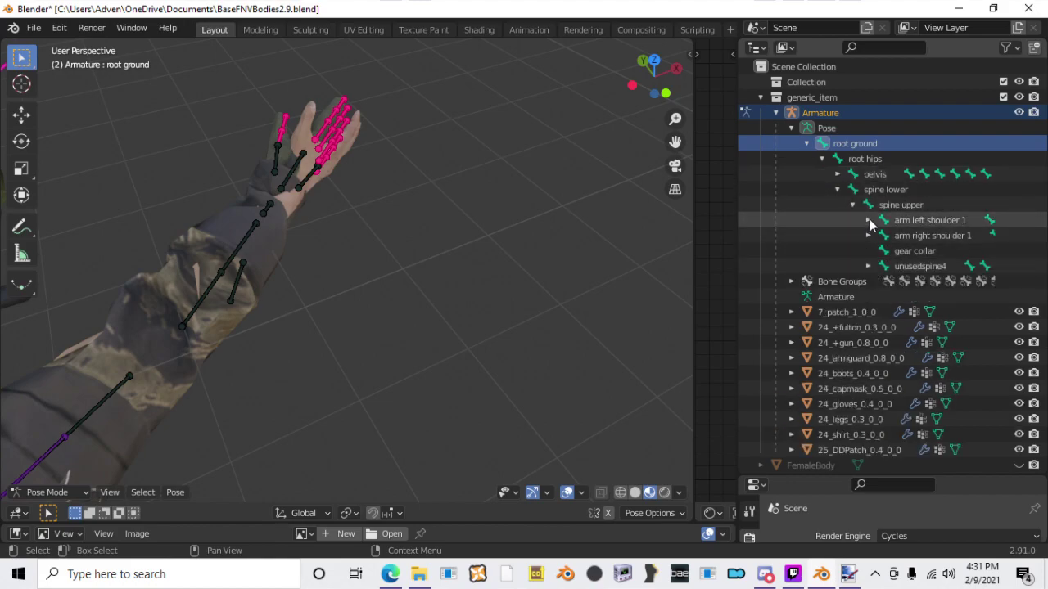
pyautogui.click(867, 235)
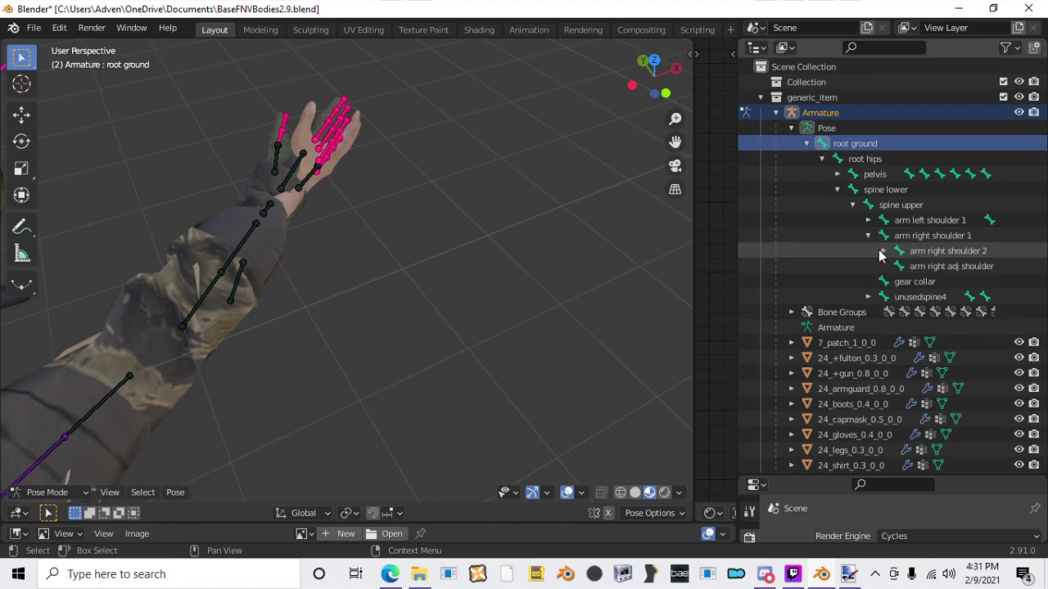
pyautogui.click(883, 250)
pyautogui.click(900, 268)
# Step: Select the bones around the right shoulder one by one to identify arm right shoulder 1 and arm right shoulder 2
pyautogui.moveTo(418, 305); pyautogui.dragTo(263, 325, button='middle')
pyautogui.click(264, 325)
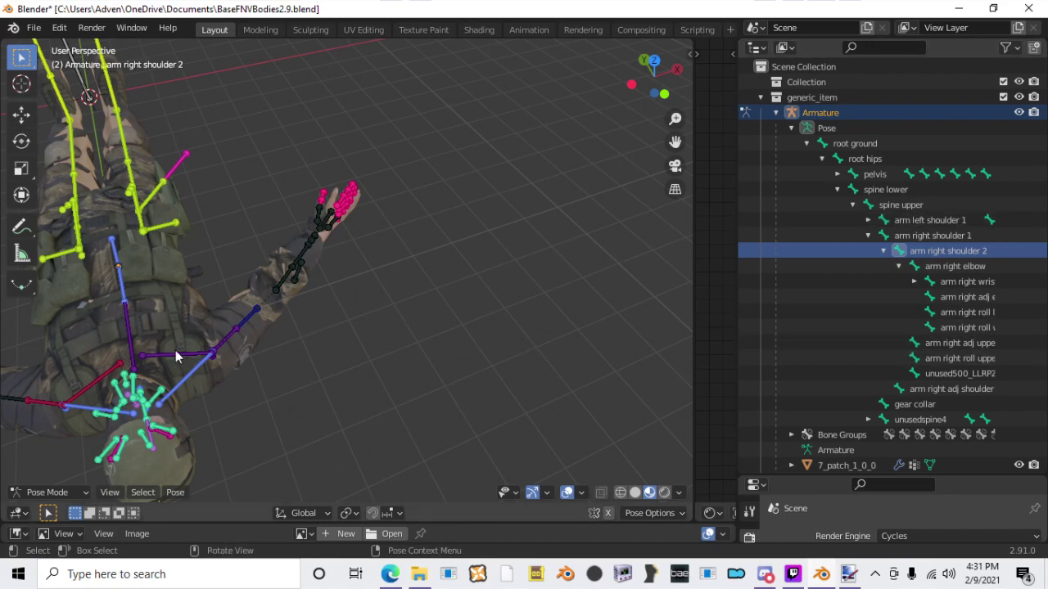
pyautogui.click(205, 369)
pyautogui.click(237, 334)
pyautogui.click(259, 338)
pyautogui.moveTo(260, 338); pyautogui.dragTo(358, 315, button='middle')
pyautogui.scroll(2, 443, 309)
pyautogui.click(327, 306)
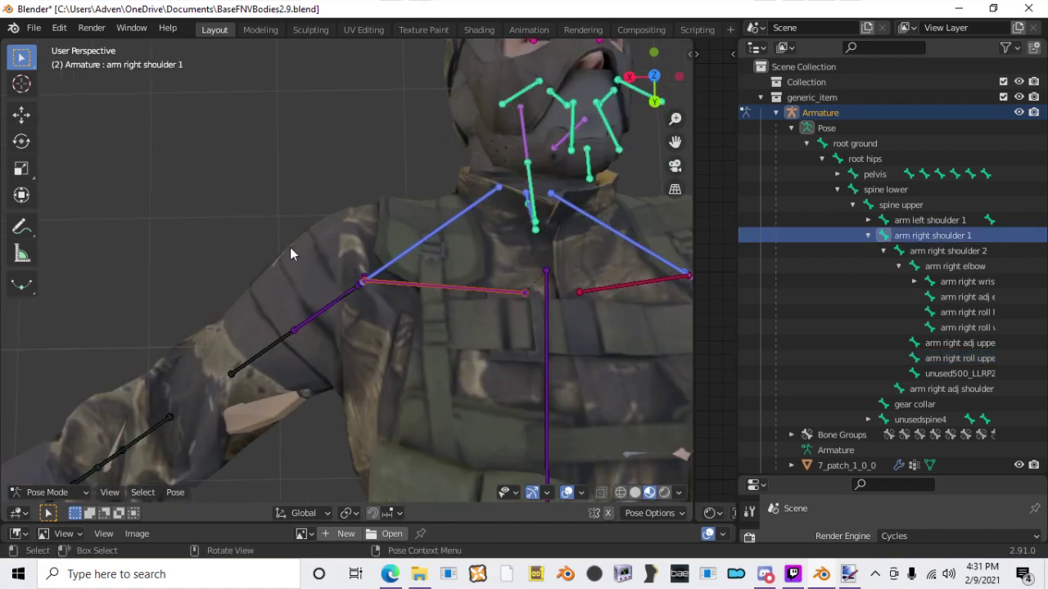
pyautogui.scroll(-4, 364, 247)
pyautogui.keyDown('shift'); pyautogui.moveTo(389, 255); pyautogui.dragTo(335, 201, button='middle'); pyautogui.keyUp('shift')
pyautogui.scroll(1, 323, 188)
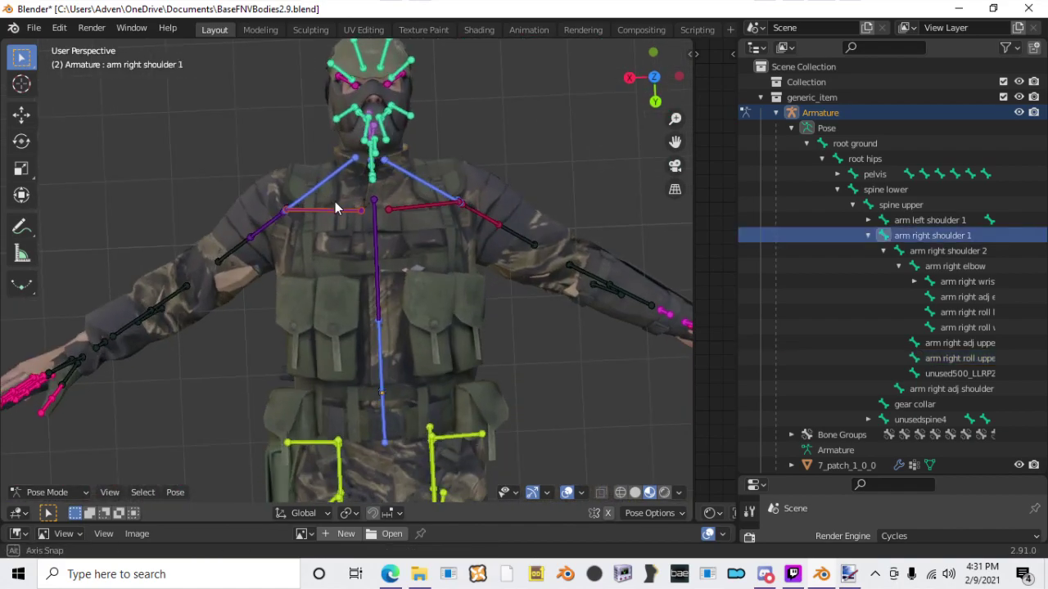
pyautogui.keyDown('shift'); pyautogui.moveTo(258, 140); pyautogui.dragTo(270, 167, button='middle'); pyautogui.keyUp('shift')
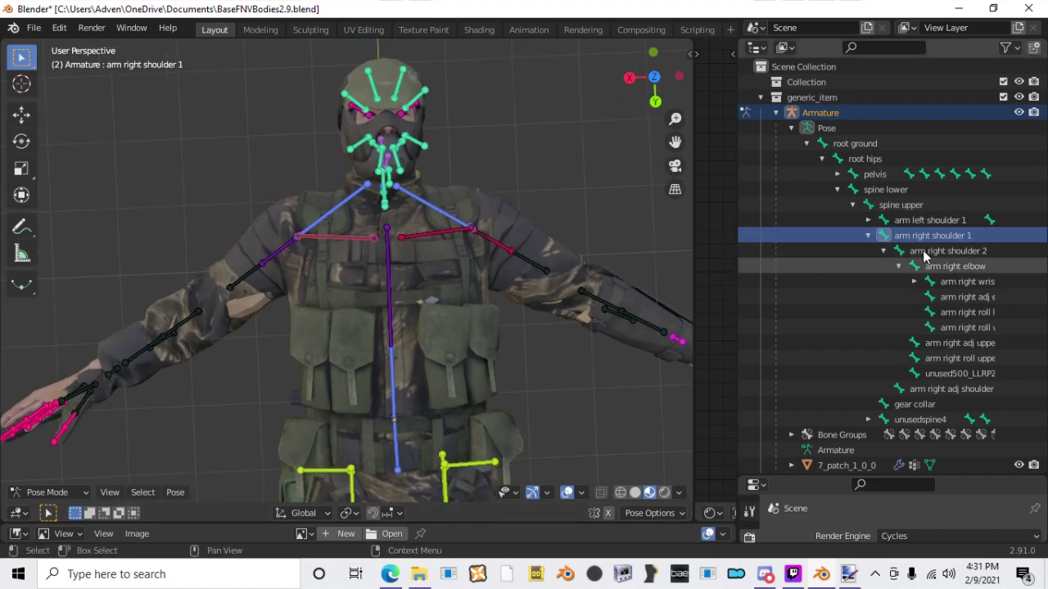
pyautogui.click(437, 229)
pyautogui.press('r')
pyautogui.press('Escape')
pyautogui.click(343, 236)
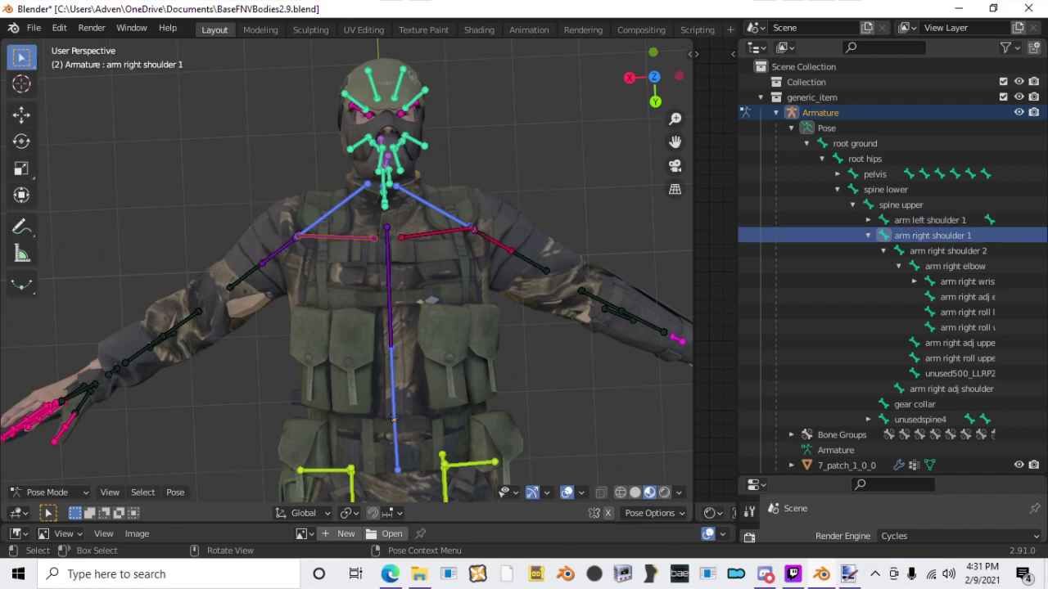
pyautogui.press('r')
pyautogui.press('Escape')
pyautogui.scroll(2, 335, 239)
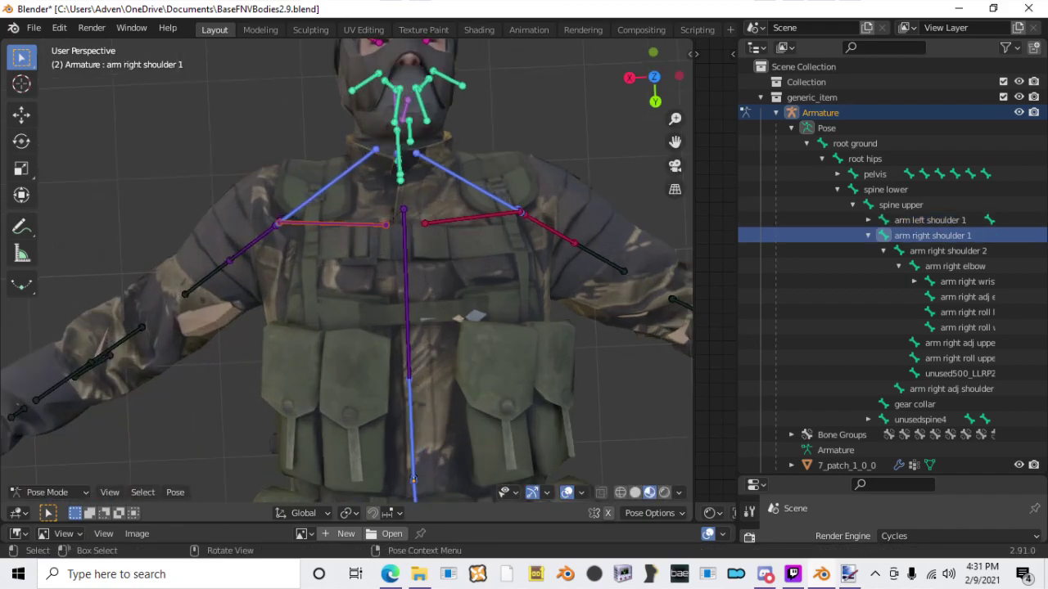
pyautogui.press('r')
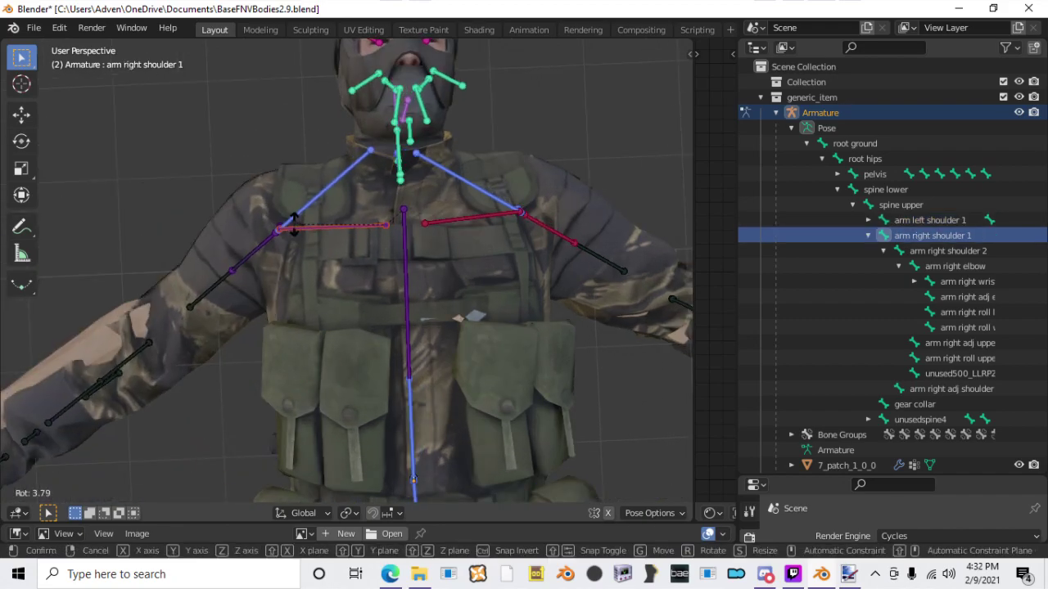
pyautogui.press('Escape')
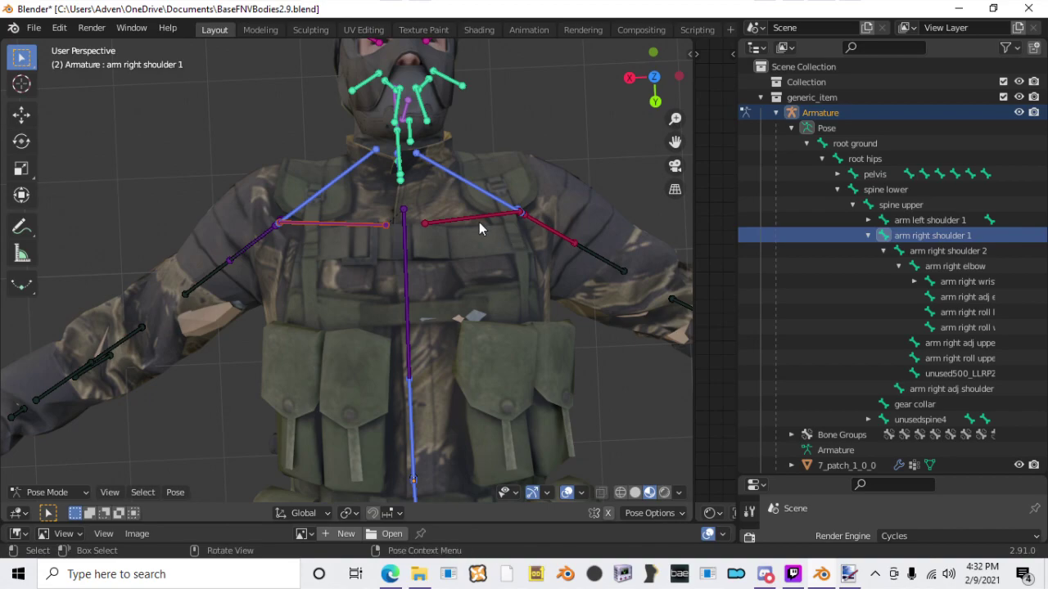
pyautogui.press('r')
pyautogui.press('Escape')
pyautogui.click(234, 250)
pyautogui.click(921, 254)
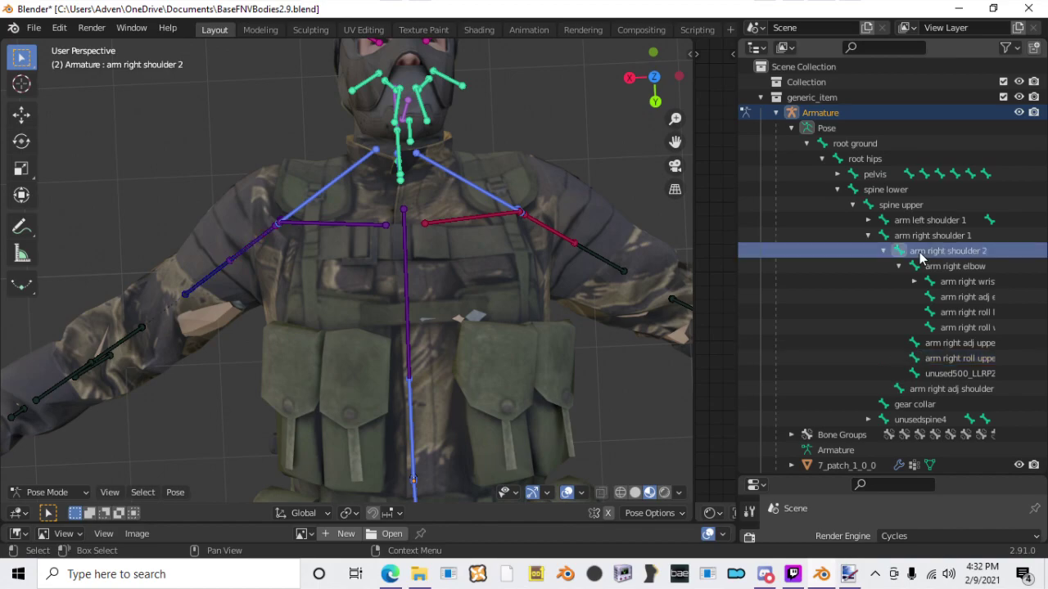
pyautogui.press('r')
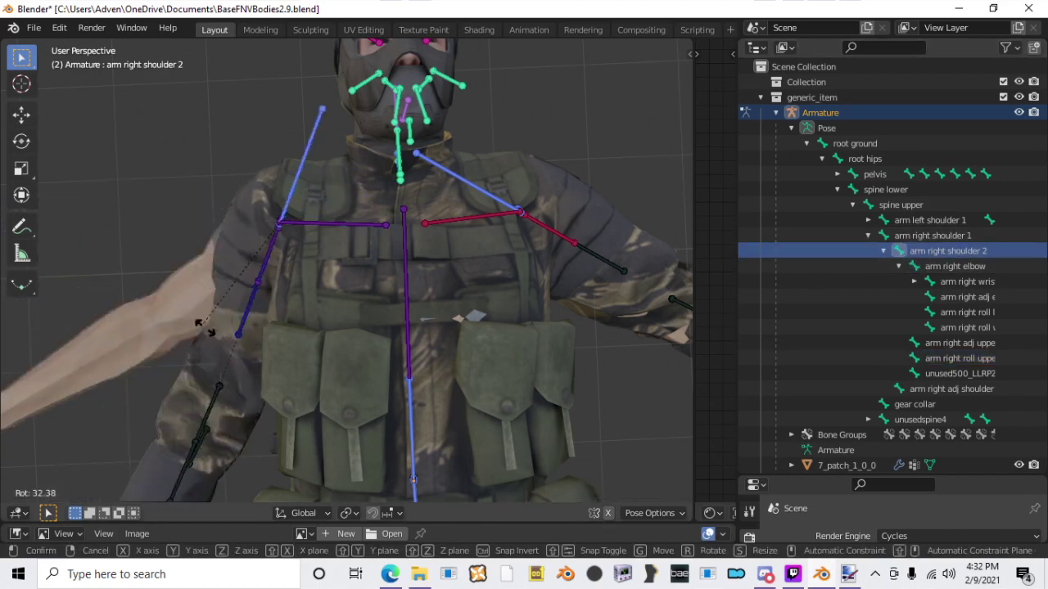
pyautogui.click(203, 294)
pyautogui.press('r')
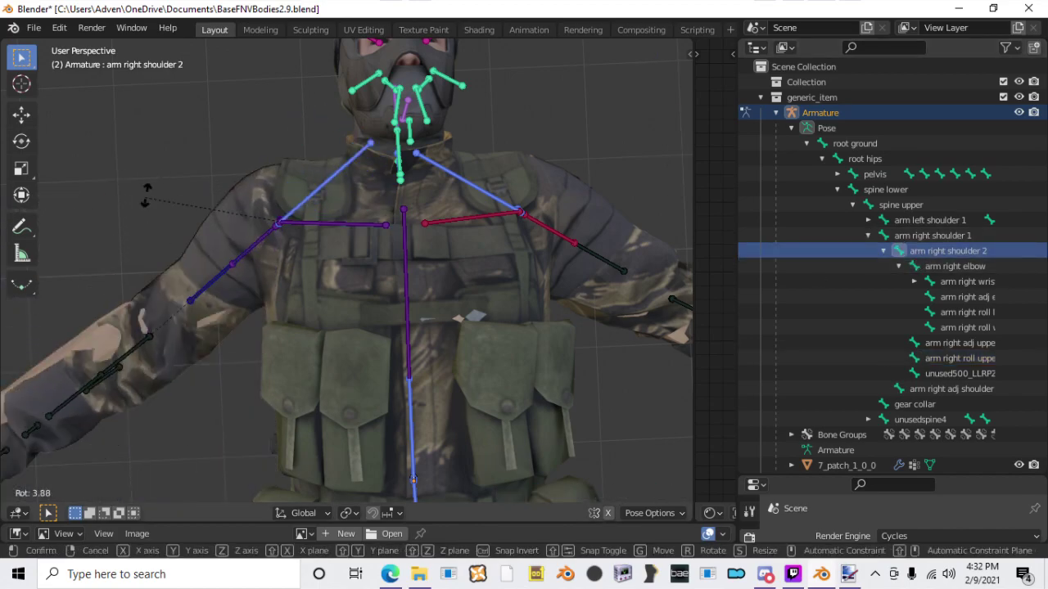
pyautogui.click(215, 229)
pyautogui.scroll(-3, 245, 240)
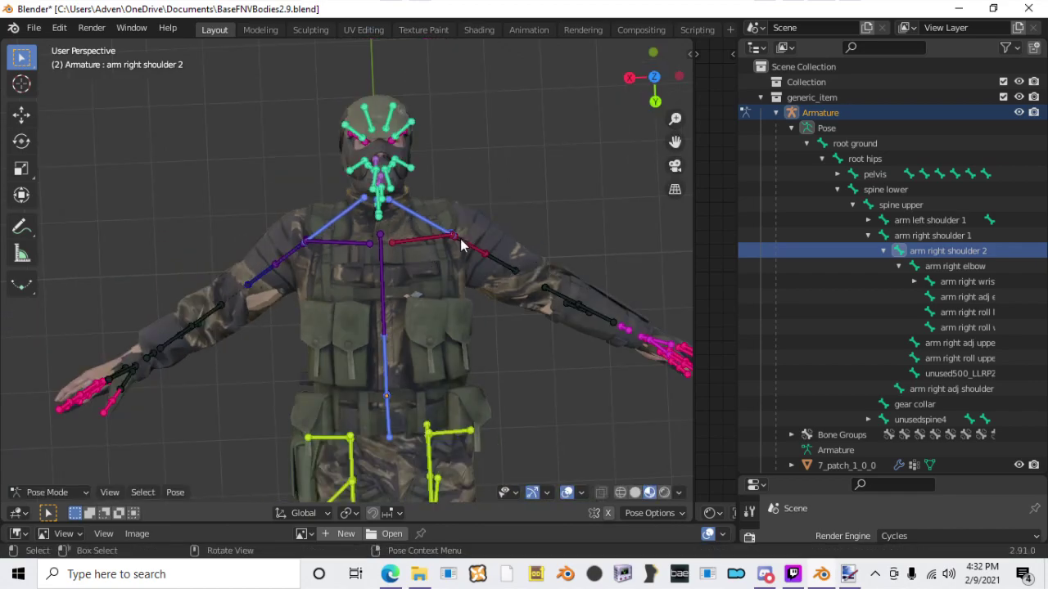
pyautogui.keyDown('shift'); pyautogui.moveTo(77, 194); pyautogui.dragTo(86, 199, button='middle'); pyautogui.keyUp('shift')
pyautogui.press('r')
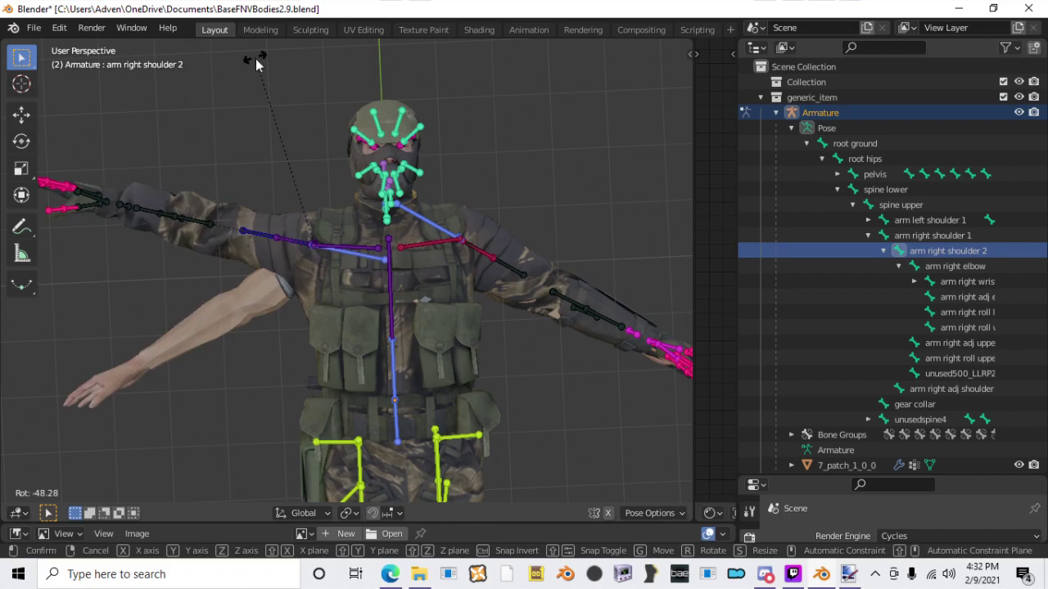
pyautogui.rightClick(257, 62)
# Step: Rotate the arm right shoulder 1 bone downward to lower the outfit's right shoulder and sleeve
pyautogui.click(336, 244)
pyautogui.press('r')
pyautogui.click(580, 327)
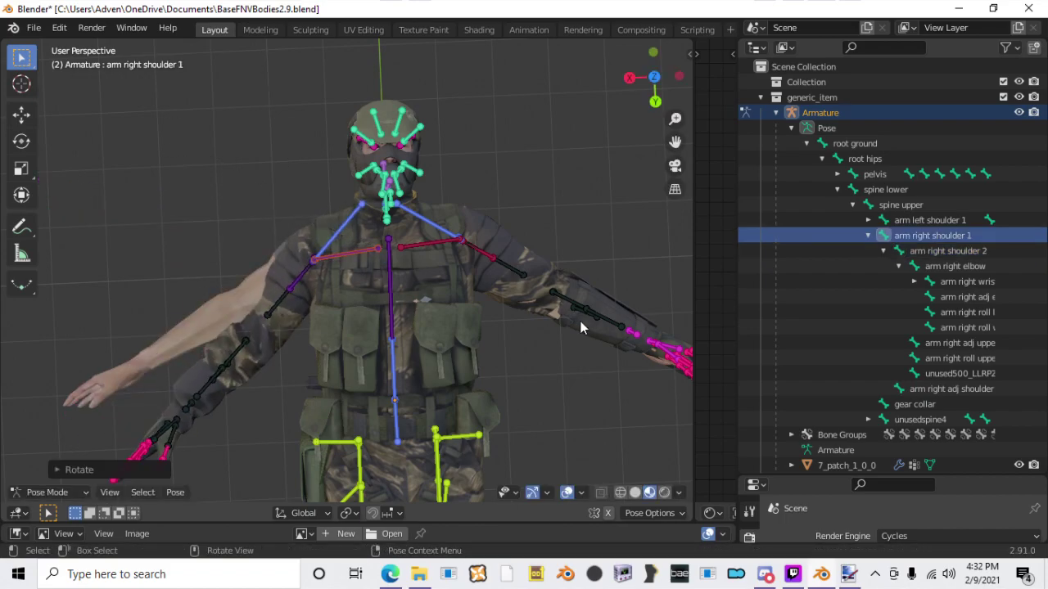
# Step: Rotate the arm left shoulder 1 bone downward to match the lowered right shoulder
pyautogui.click(460, 249)
pyautogui.press('r')
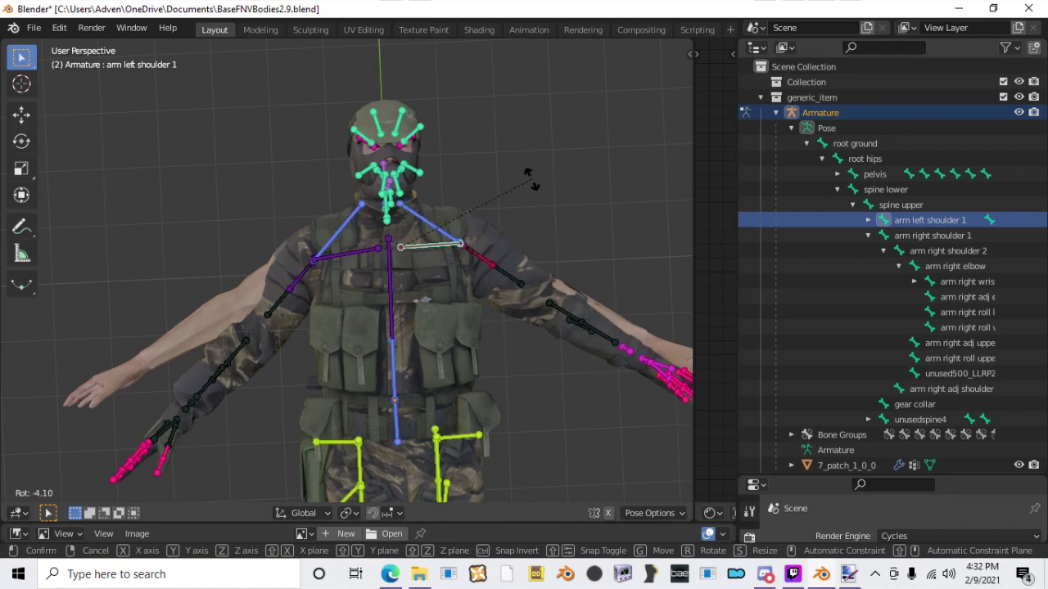
pyautogui.scroll(4, 525, 195)
pyautogui.click(542, 186)
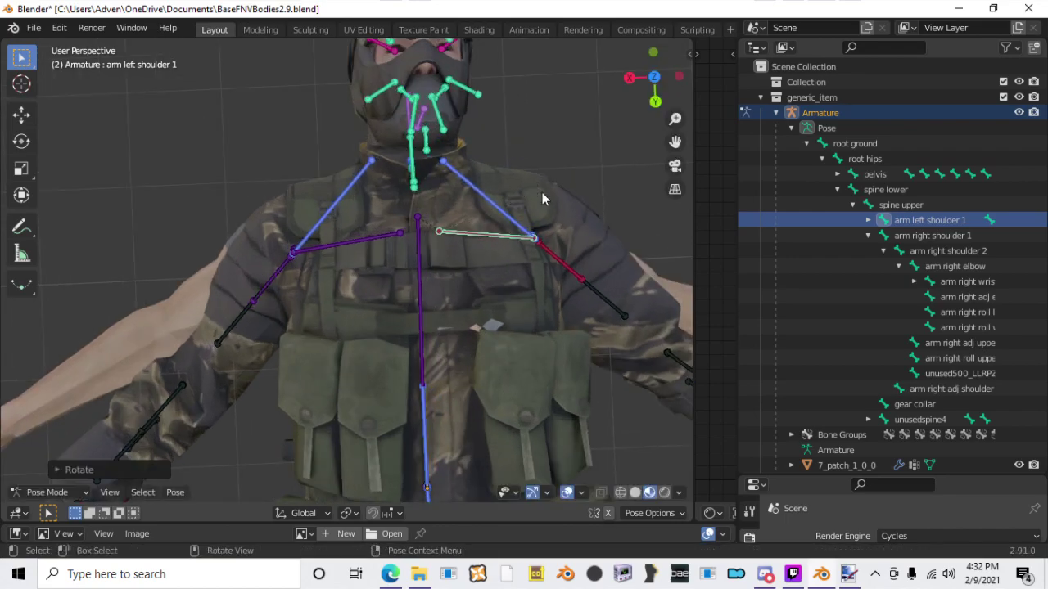
pyautogui.scroll(-4, 537, 194)
pyautogui.scroll(4, 534, 197)
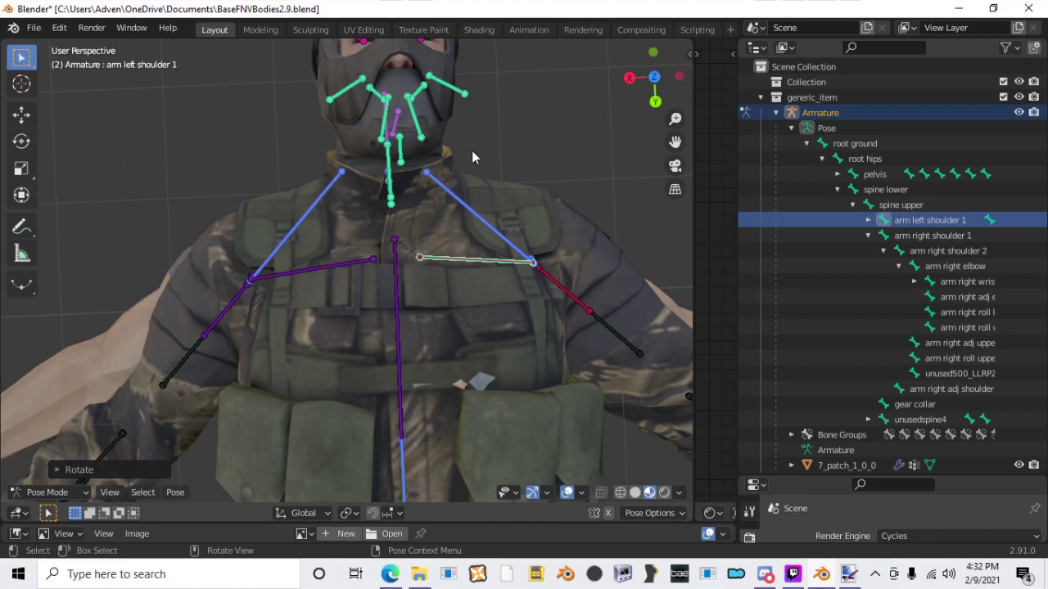
pyautogui.scroll(-4, 470, 152)
pyautogui.scroll(4, 471, 157)
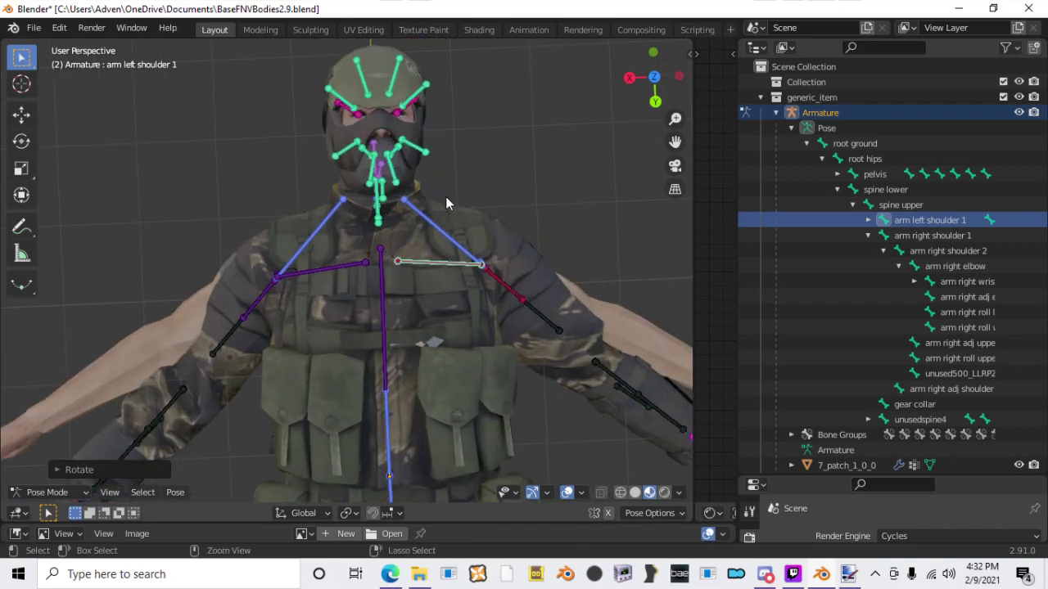
# Step: Undo the downward rotations of the arm right shoulder 1 and arm left shoulder 1 bones
pyautogui.hotkey('ctrl', 'z')
pyautogui.hotkey('ctrl', 'z')
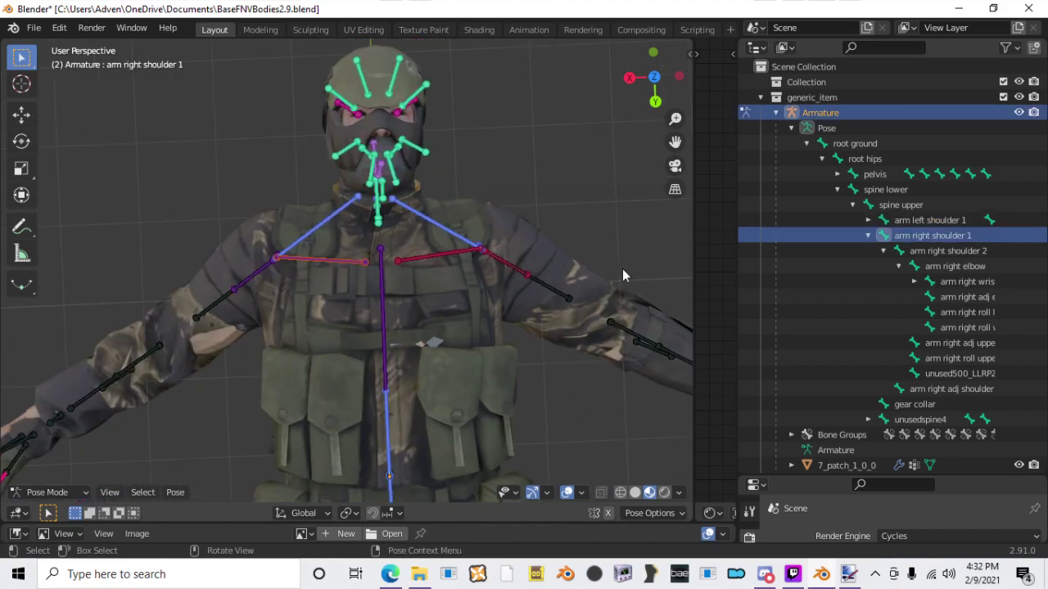
pyautogui.click(948, 251)
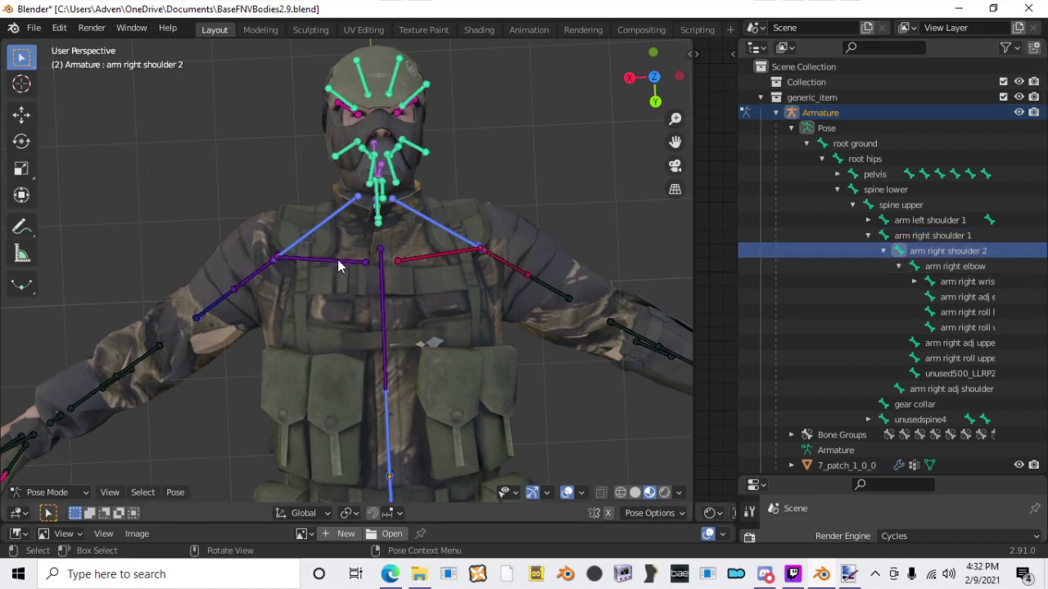
# Step: Try to move the arm right shoulder 1 and arm left shoulder 1 bones together along the global Z and Y axes
pyautogui.click(478, 260)
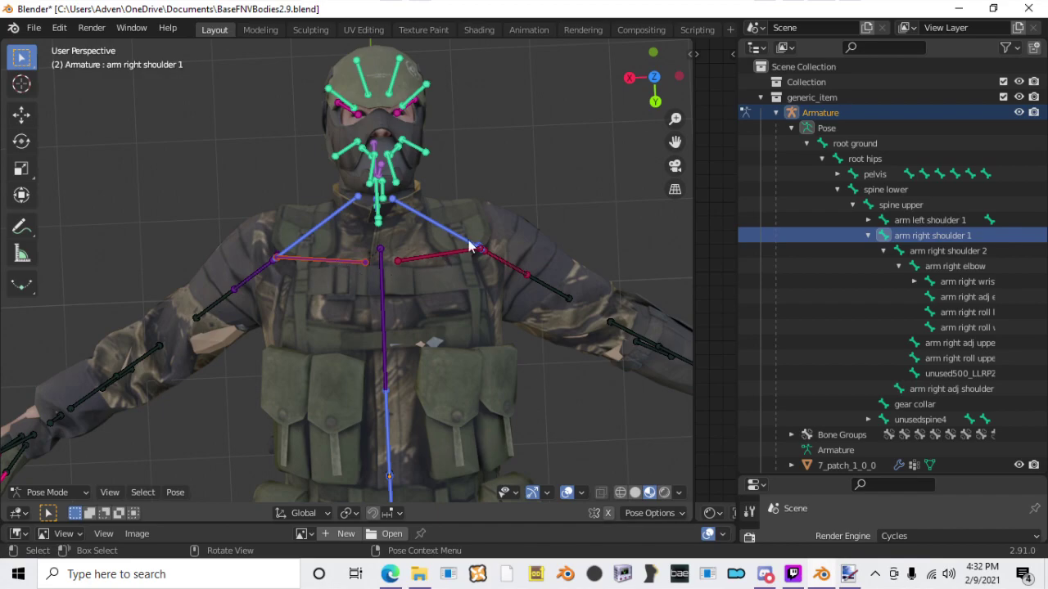
pyautogui.keyDown('shift'); pyautogui.click(435, 255); pyautogui.keyUp('shift')
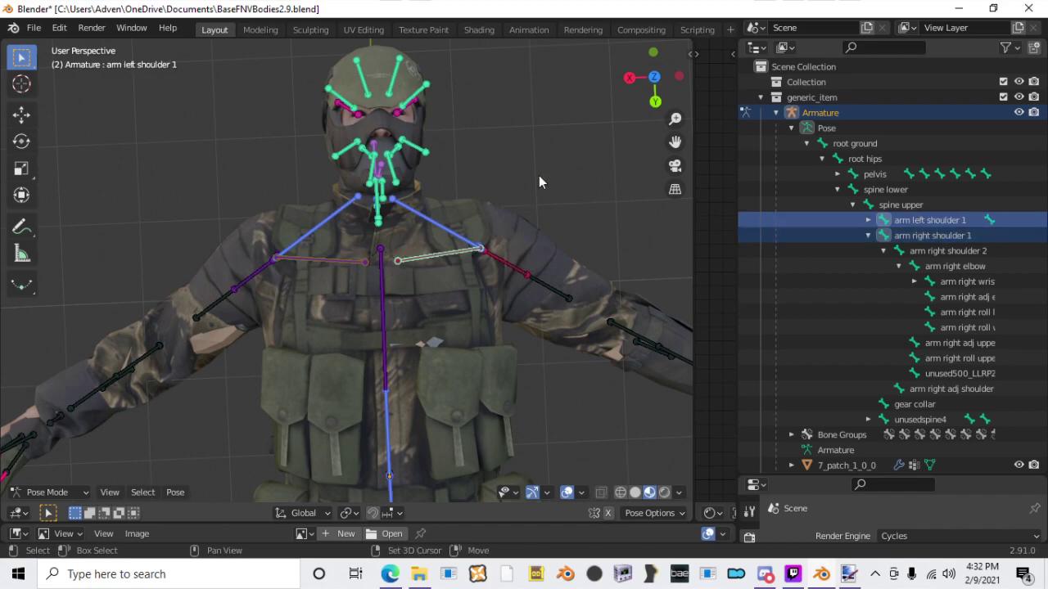
pyautogui.press('g')
pyautogui.press('z')
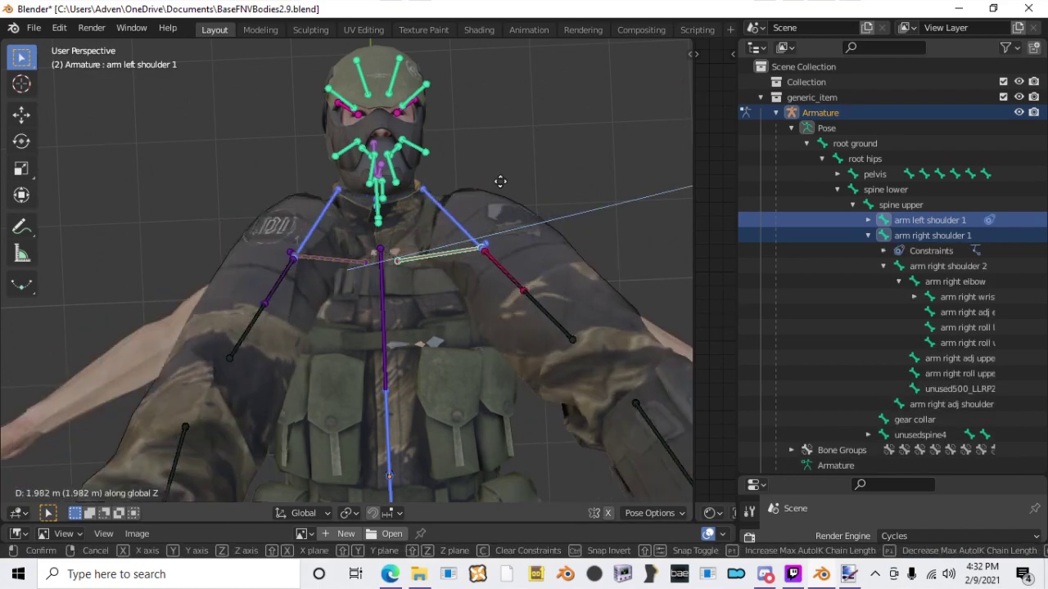
pyautogui.click(509, 167)
pyautogui.press('g')
pyautogui.press('y')
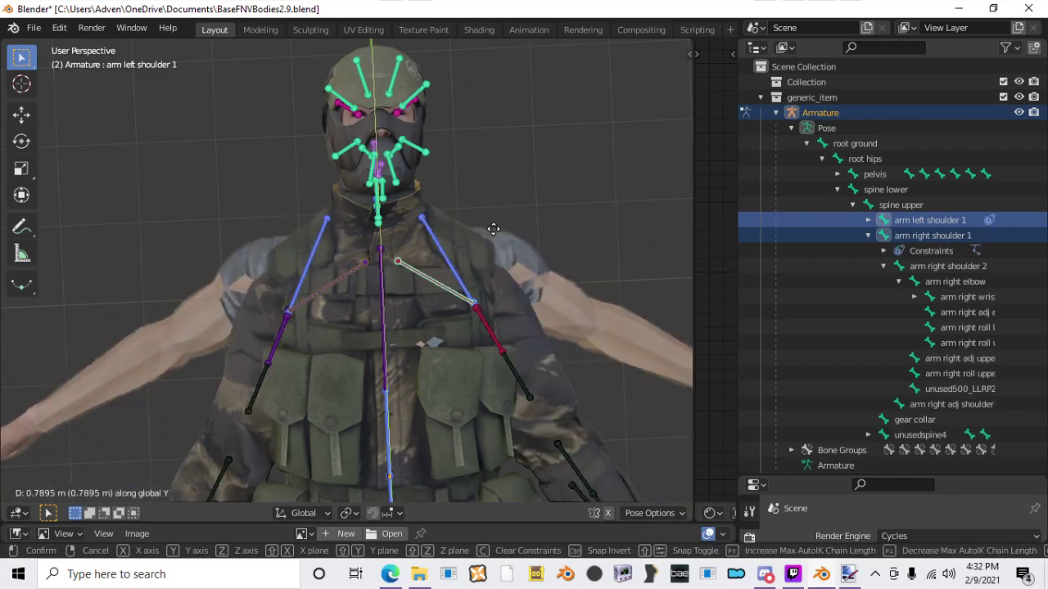
pyautogui.click(511, 173)
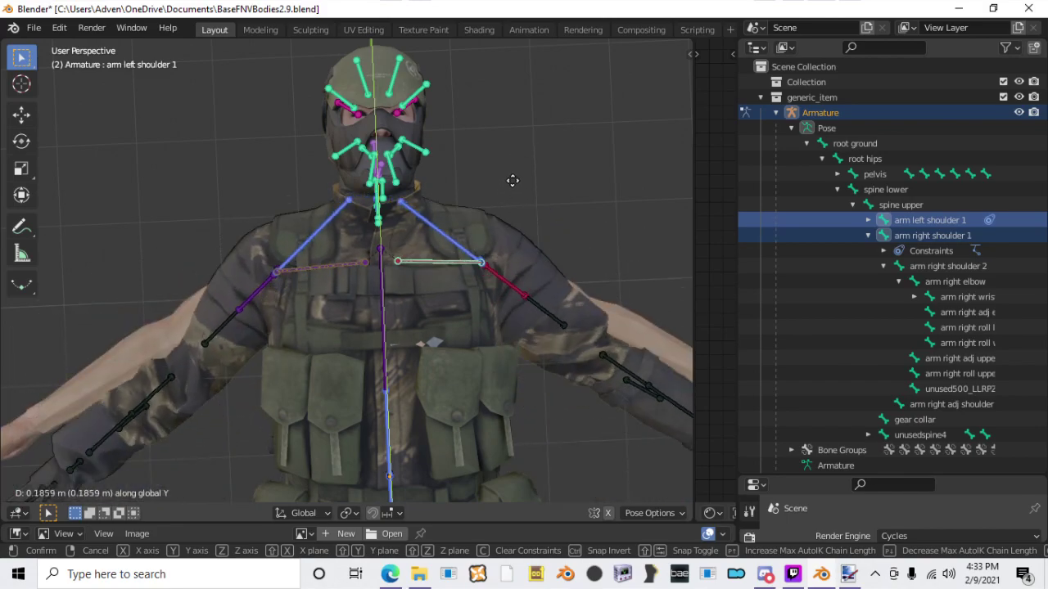
pyautogui.rightClick(503, 185)
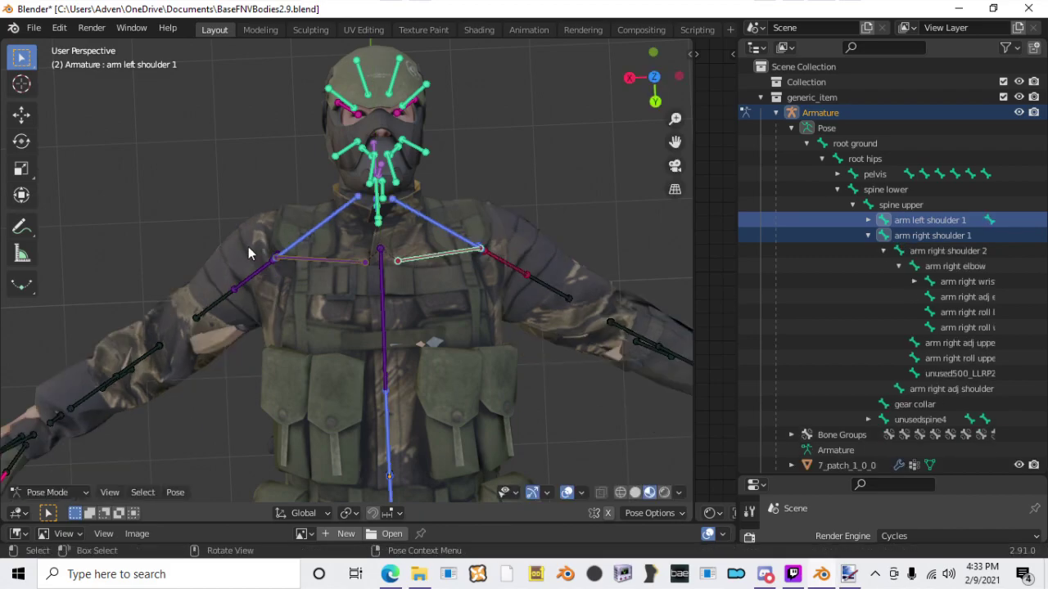
# Step: Rotate the arm right shoulder 2 bone to line the outfit's right sleeve up with the body's arm
pyautogui.keyDown('shift'); pyautogui.moveTo(310, 338); pyautogui.dragTo(244, 258, button='middle'); pyautogui.keyUp('shift')
pyautogui.click(243, 257)
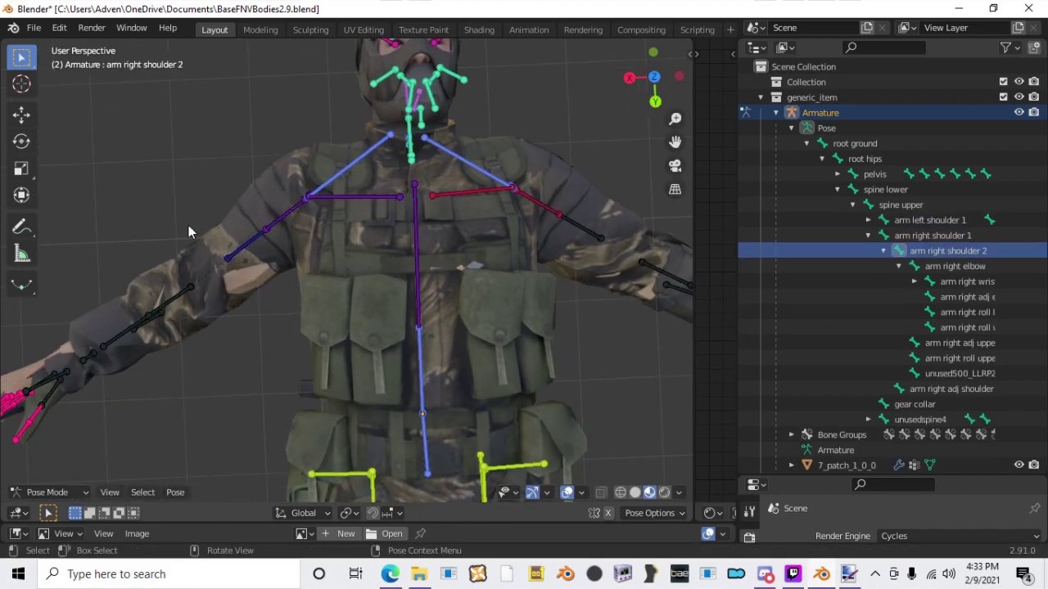
pyautogui.press('r')
pyautogui.click(196, 260)
pyautogui.keyDown('shift'); pyautogui.moveTo(201, 315); pyautogui.dragTo(339, 240, button='middle'); pyautogui.keyUp('shift')
pyautogui.press('r')
pyautogui.click(256, 325)
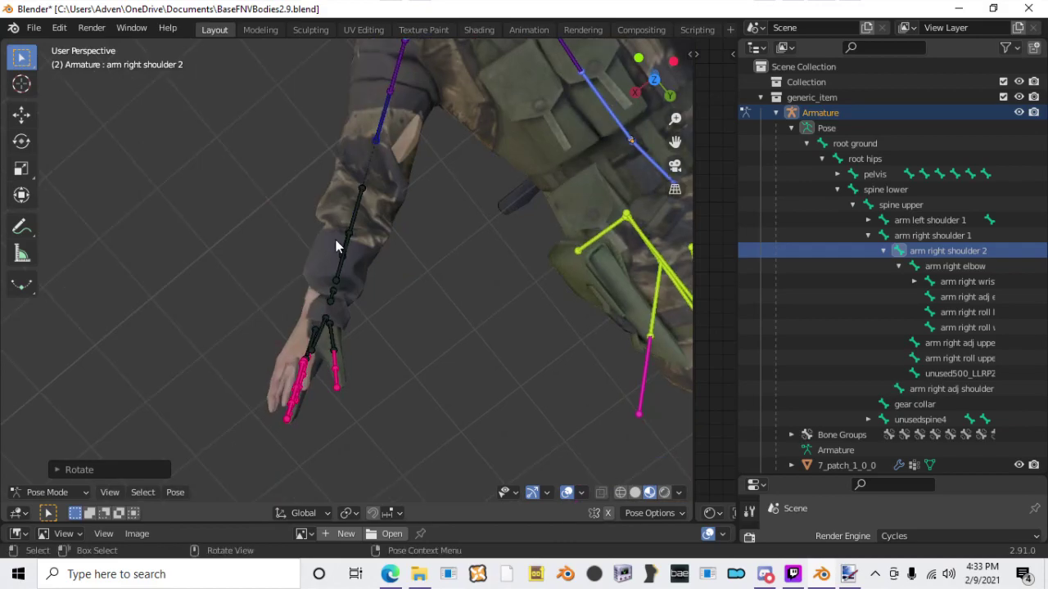
# Step: Rotate the arm right elbow bone to align the outfit's forearm with the body's forearm
pyautogui.click(347, 252)
pyautogui.press('r')
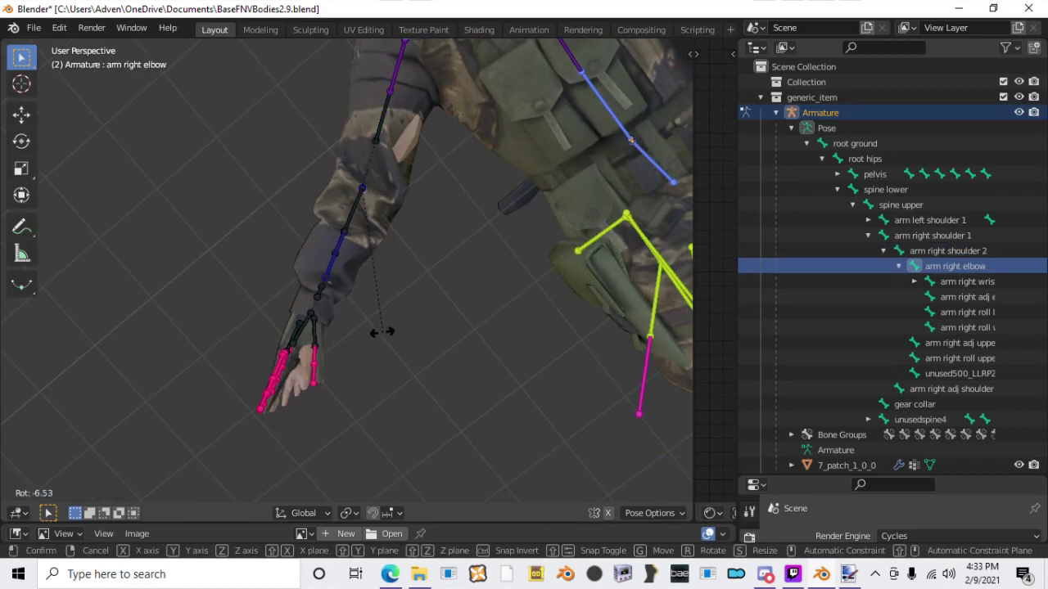
pyautogui.click(382, 333)
# Step: Scale the arm right shoulder 2 bone so the sleeve and glove match the length of the body's arm
pyautogui.moveTo(385, 337); pyautogui.dragTo(446, 220, button='middle')
pyautogui.click(256, 264)
pyautogui.scroll(2, 450, 214)
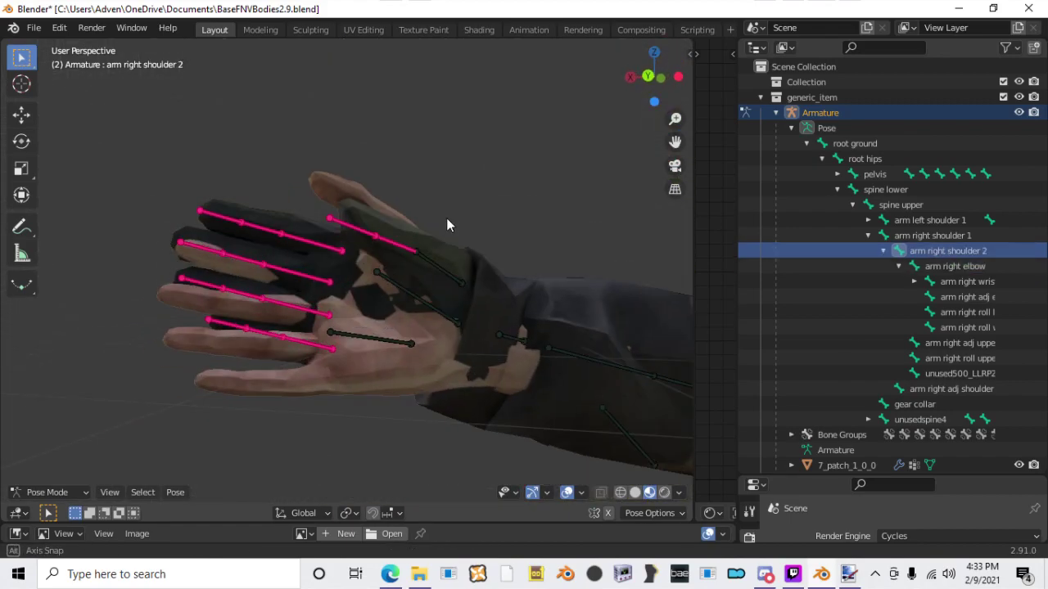
pyautogui.scroll(-1, 447, 218)
pyautogui.press('s')
pyautogui.click(445, 215)
# Step: Rotate the arm right wrist bone from several angles to align the glove with the body's right hand
pyautogui.click(407, 299)
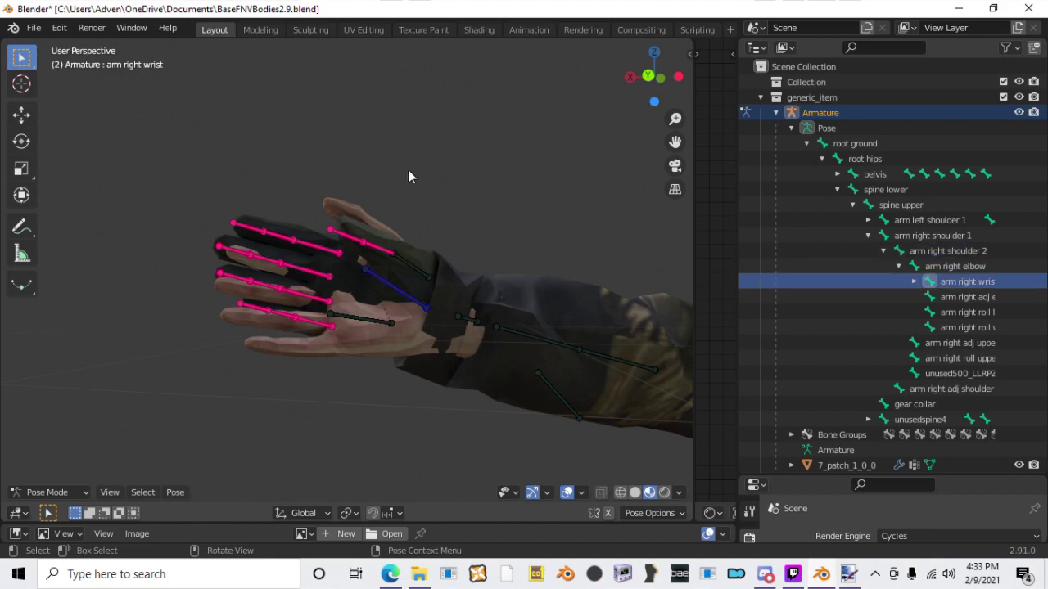
pyautogui.press('r')
pyautogui.click(379, 162)
pyautogui.press('r')
pyautogui.press('r')
pyautogui.click(388, 158)
pyautogui.moveTo(388, 158); pyautogui.dragTo(432, 393, button='middle')
pyautogui.press('r')
pyautogui.press('r')
pyautogui.click(366, 256)
# Step: Rotate the arm right adj fingers and arm right finger 5a bones to fit the glove's outer fingers over the hand
pyautogui.press('r')
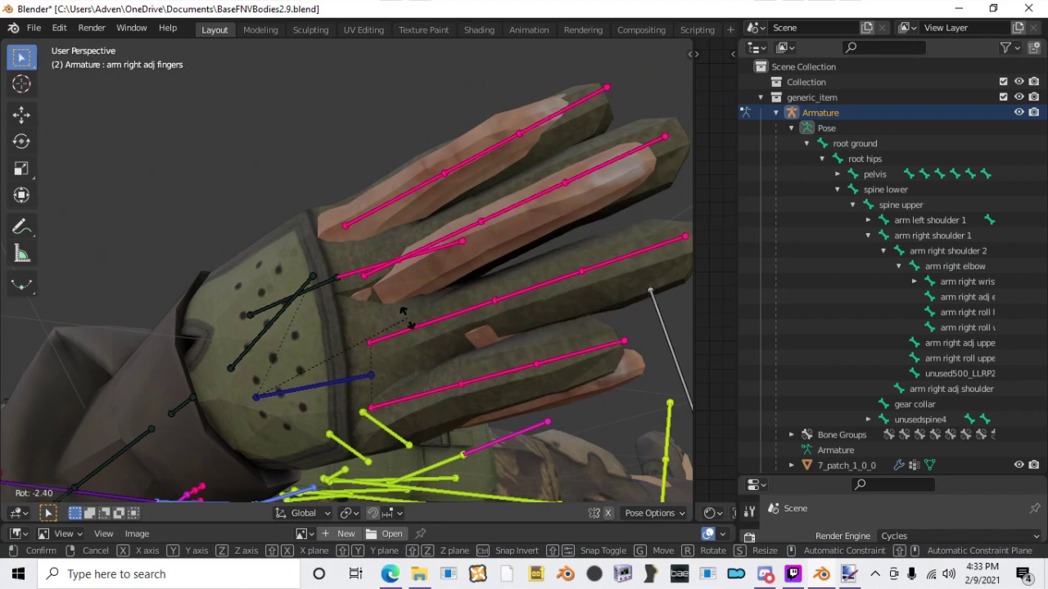
pyautogui.click(422, 375)
pyautogui.press('r')
pyautogui.press('r')
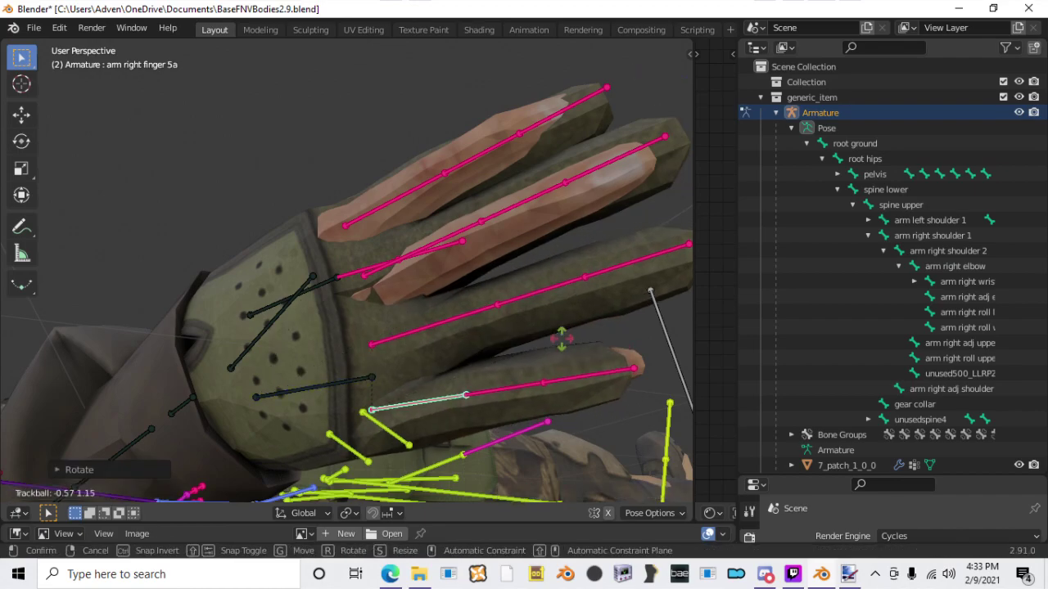
pyautogui.click(573, 343)
# Step: Rotate the arm right finger 1a bone to bring the glove's thumb over the body's thumb
pyautogui.moveTo(550, 347); pyautogui.dragTo(410, 276, button='middle')
pyautogui.moveTo(497, 231); pyautogui.dragTo(289, 388, button='middle')
pyautogui.press('r')
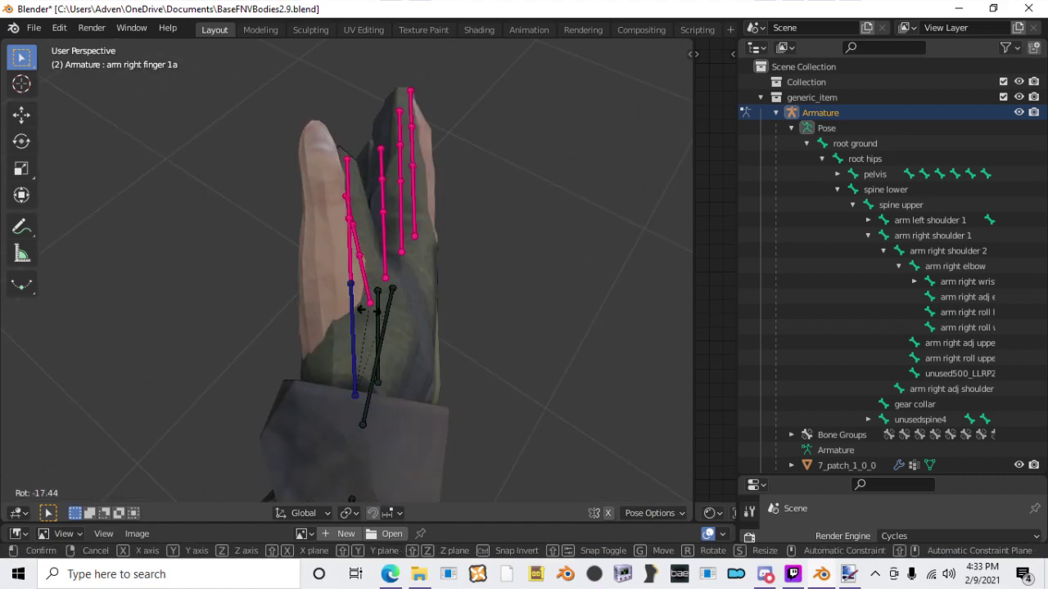
pyautogui.click(360, 300)
pyautogui.press('r')
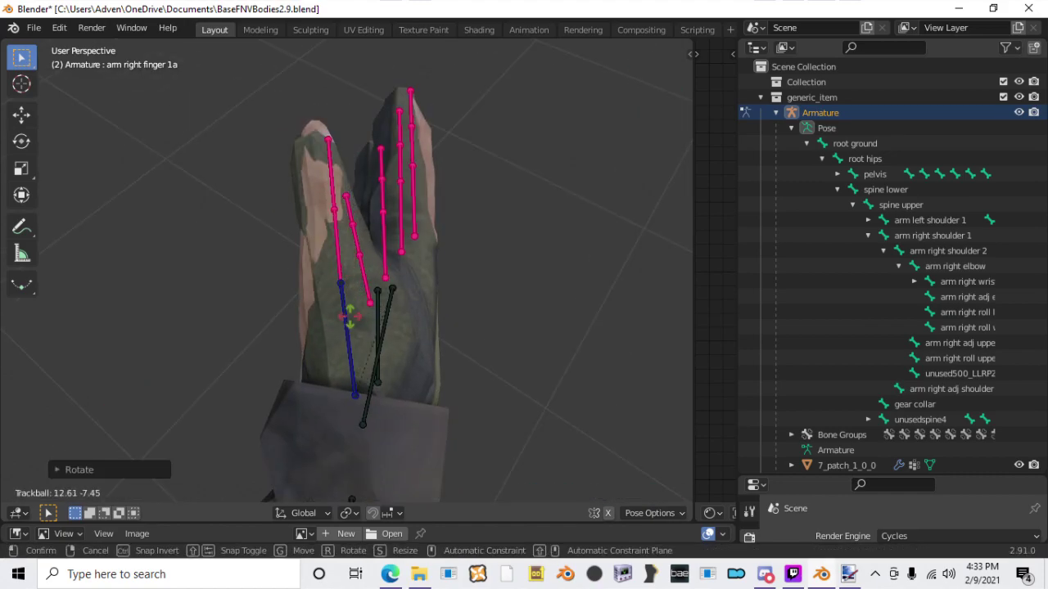
pyautogui.click(358, 294)
# Step: Rescale the arm right shoulder 2 bone to refine the sleeve and glove fit along the right arm
pyautogui.moveTo(358, 295)
pyautogui.mouseDown(button='middle')
pyautogui.moveTo(362, 280)
pyautogui.moveTo(286, 217)
pyautogui.moveTo(311, 210)
pyautogui.moveTo(104, 293)
pyautogui.moveTo(344, 294)
pyautogui.mouseUp(button='middle')
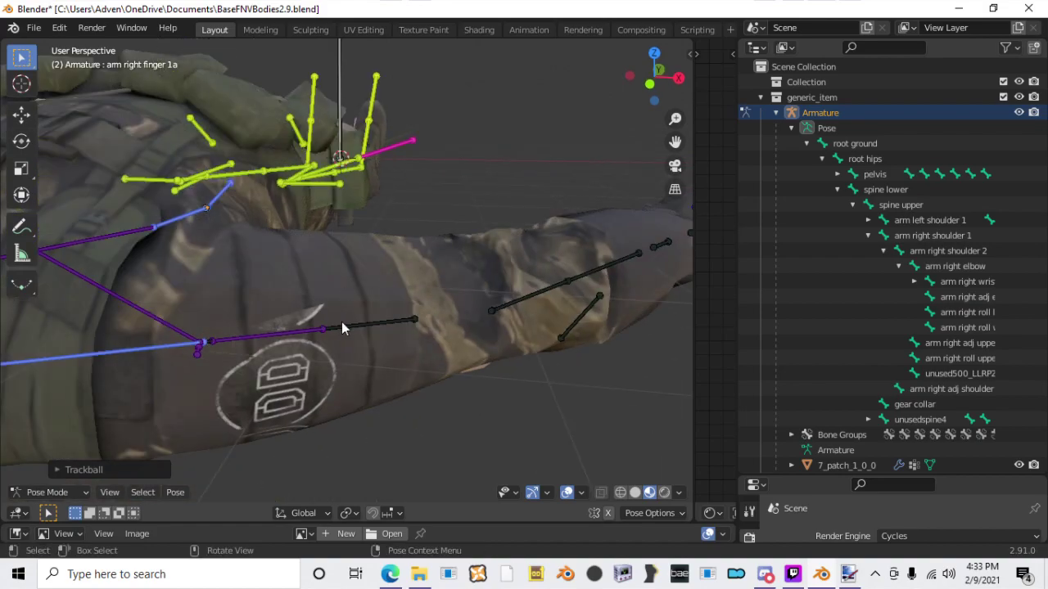
pyautogui.moveTo(534, 336); pyautogui.dragTo(435, 250, button='middle')
pyautogui.click(441, 244)
pyautogui.moveTo(514, 215); pyautogui.dragTo(343, 307, button='middle')
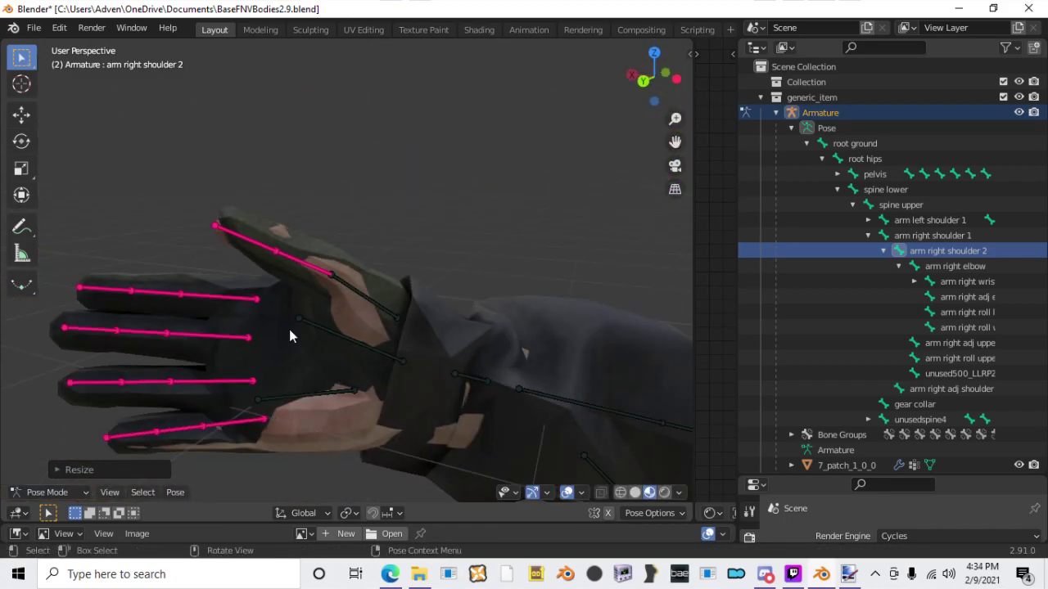
# Step: Adjust the position and rotation of the arm right finger 1a bone so the glove covers the base of the thumb
pyautogui.click(261, 326)
pyautogui.moveTo(260, 326); pyautogui.dragTo(299, 341, button='middle')
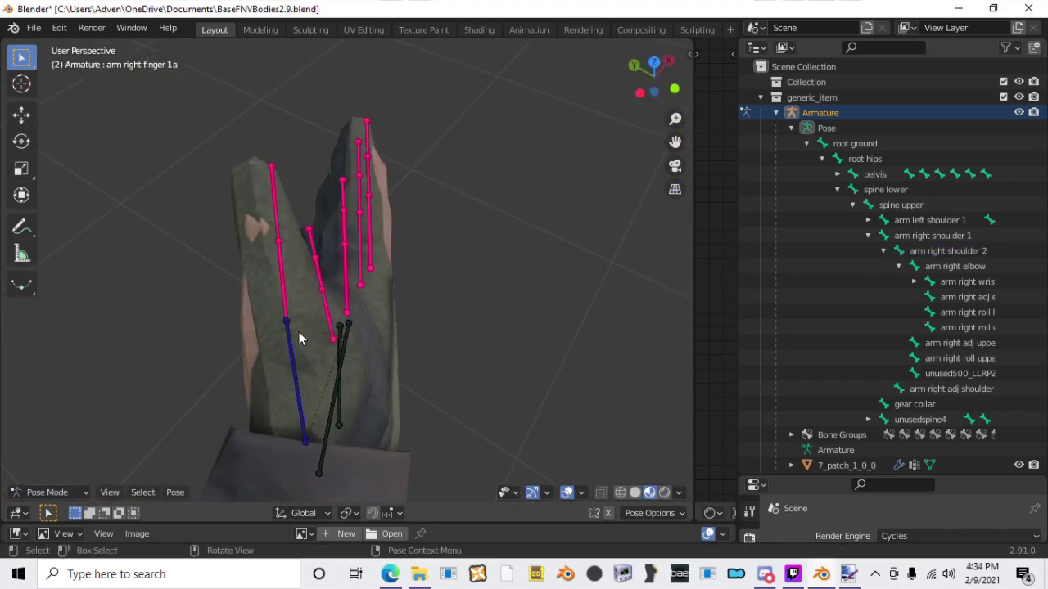
pyautogui.press('g')
pyautogui.click(291, 331)
pyautogui.press('r')
pyautogui.press('r')
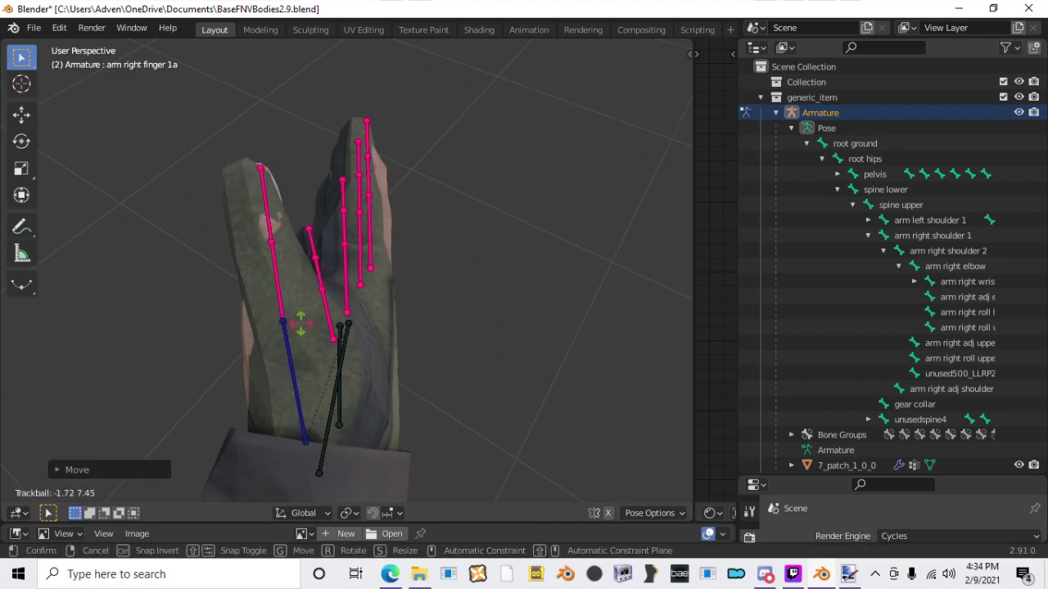
pyautogui.click(301, 322)
# Step: Rotate the arm right finger 1b bone to align the glove's upper thumb with the body's thumb
pyautogui.click(284, 278)
pyautogui.press('r')
pyautogui.click(313, 197)
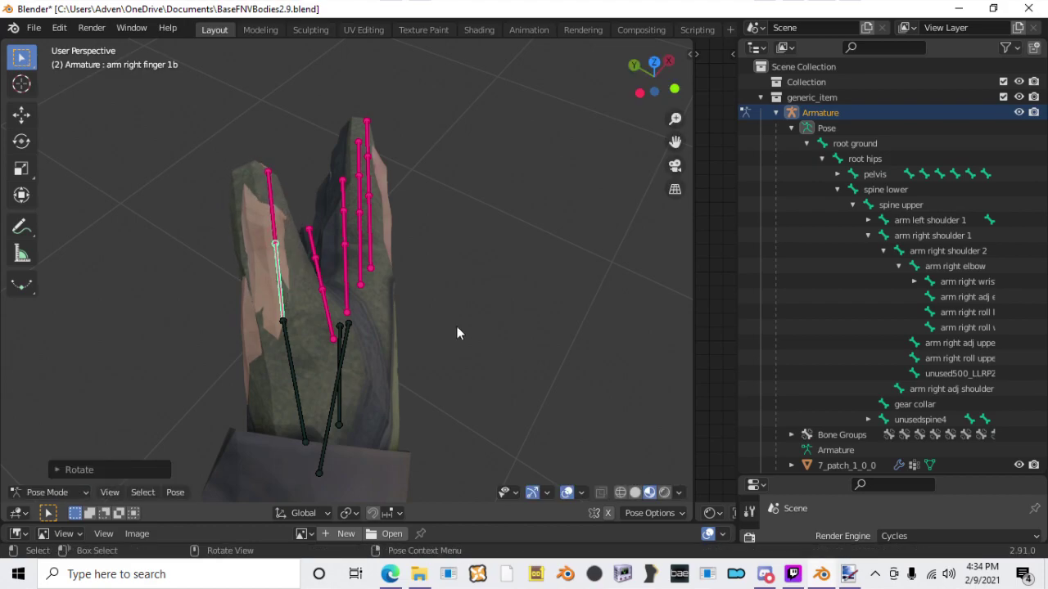
# Step: Rotate the arm right finger 2a bone to align the glove's index finger with the body's index finger
pyautogui.moveTo(495, 353); pyautogui.dragTo(369, 267, button='middle')
pyautogui.click(456, 362)
pyautogui.moveTo(454, 361); pyautogui.dragTo(465, 287, button='middle')
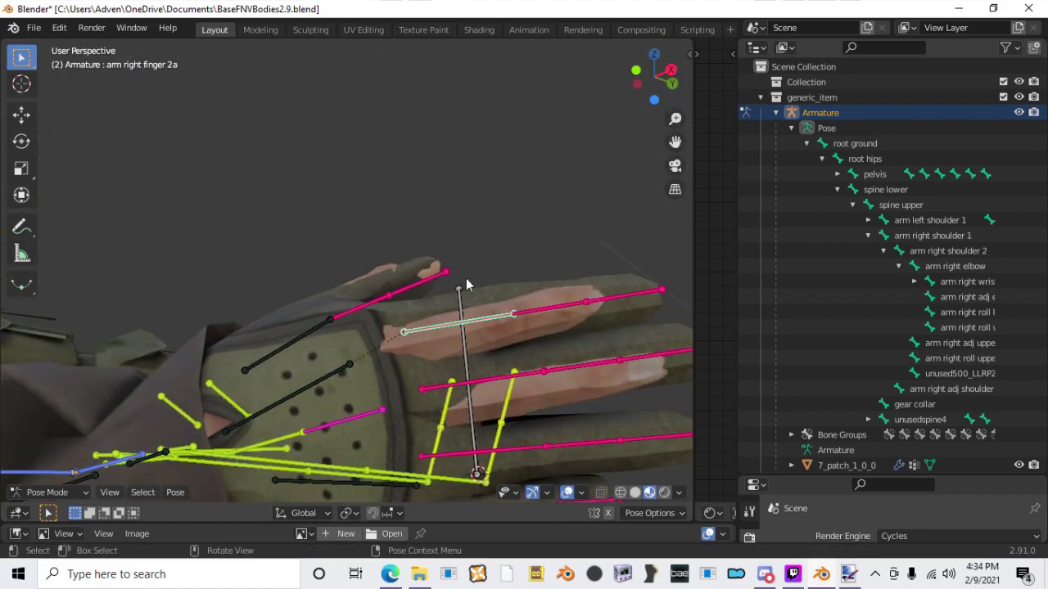
pyautogui.press('r')
pyautogui.click(452, 280)
pyautogui.press('r')
pyautogui.press('r')
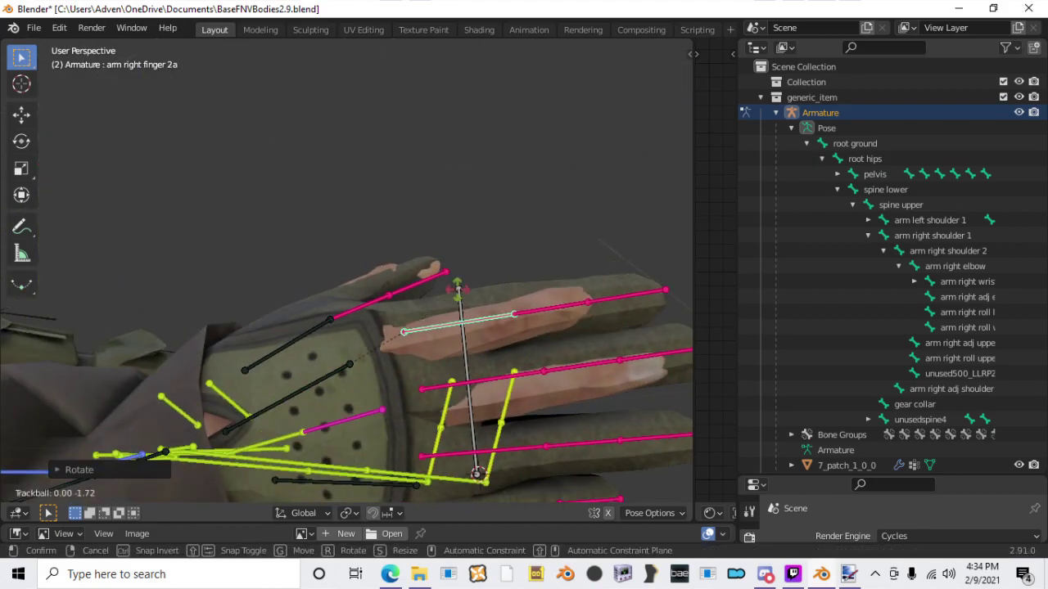
pyautogui.click(456, 292)
# Step: Rotate the arm right wrist bone again to settle the glove's palm over the body's hand
pyautogui.moveTo(376, 424); pyautogui.dragTo(384, 394, button='middle')
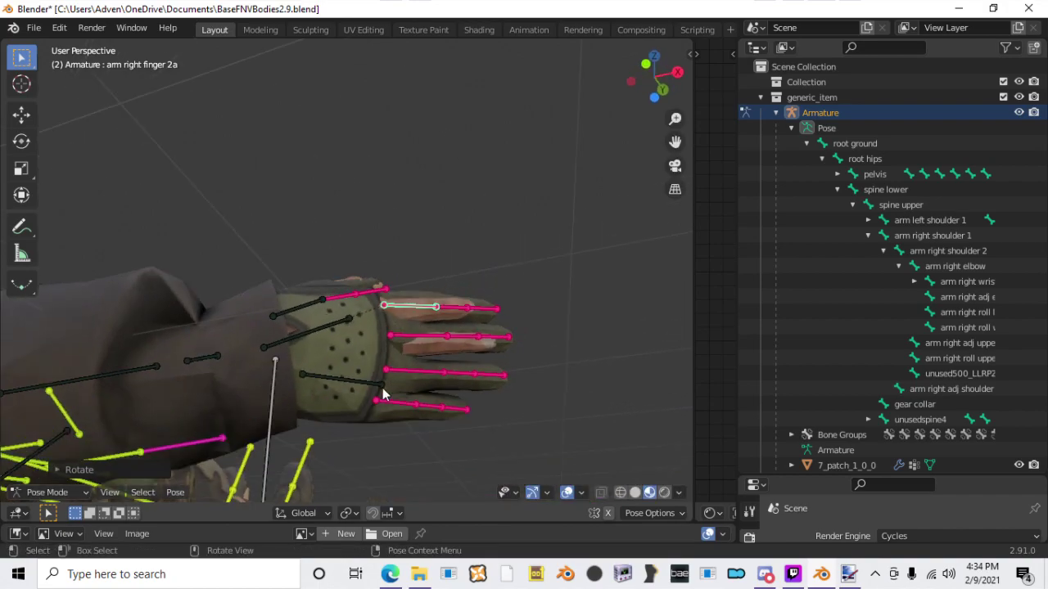
pyautogui.click(285, 350)
pyautogui.moveTo(285, 350); pyautogui.dragTo(446, 276, button='middle')
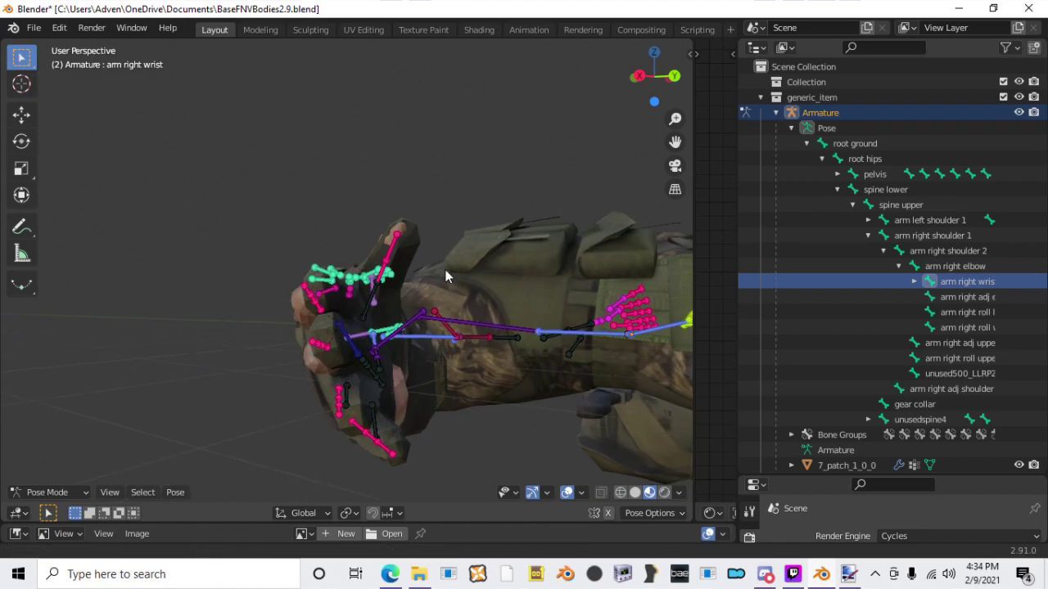
pyautogui.click(437, 256)
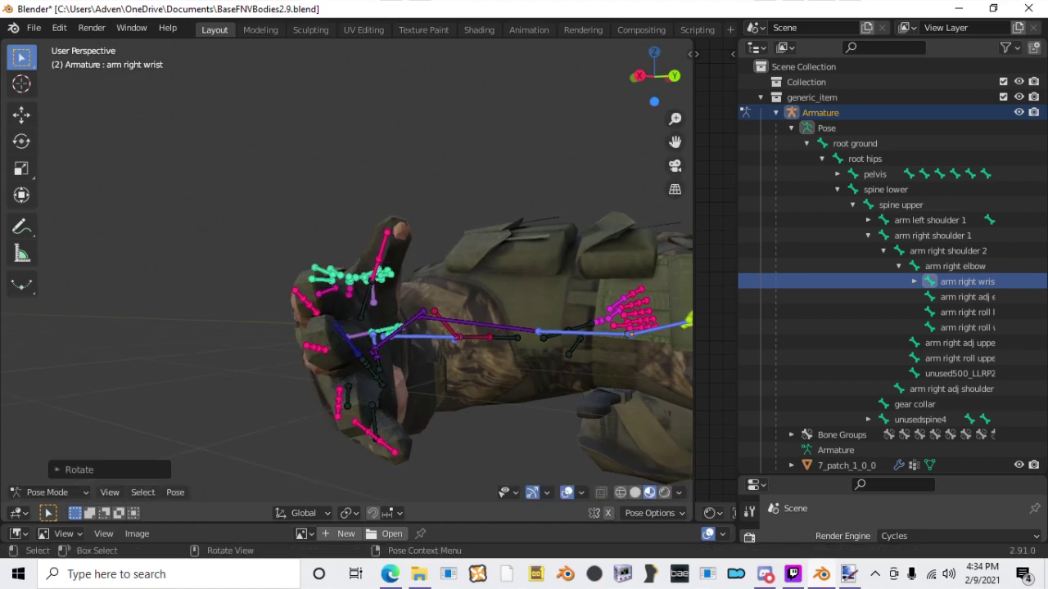
pyautogui.press('r')
pyautogui.press('r')
pyautogui.click(440, 263)
pyautogui.press('r')
pyautogui.press('r')
pyautogui.click(430, 279)
# Step: Try to reposition the glove's index and middle fingers using the arm right finger 2a and 3a bones
pyautogui.moveTo(430, 279); pyautogui.dragTo(432, 338, button='middle')
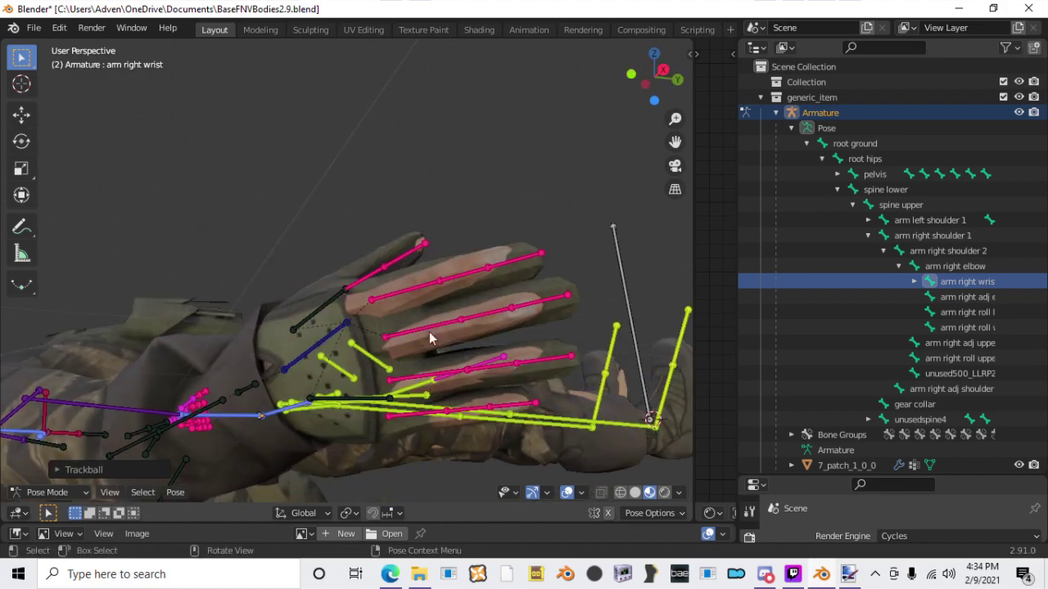
pyautogui.click(401, 292)
pyautogui.press('r')
pyautogui.click(394, 285)
pyautogui.moveTo(478, 312)
pyautogui.mouseDown(button='middle')
pyautogui.moveTo(436, 352)
pyautogui.moveTo(361, 349)
pyautogui.moveTo(378, 347)
pyautogui.moveTo(393, 399)
pyautogui.moveTo(398, 386)
pyautogui.moveTo(498, 396)
pyautogui.moveTo(467, 309)
pyautogui.mouseUp(button='middle')
pyautogui.press('g')
pyautogui.rightClick(472, 331)
pyautogui.moveTo(365, 380); pyautogui.dragTo(363, 353, button='middle')
# Step: Undo the latest adjustments to the arm right finger 2a and 3a bones
pyautogui.hotkey('ctrl', 'z')
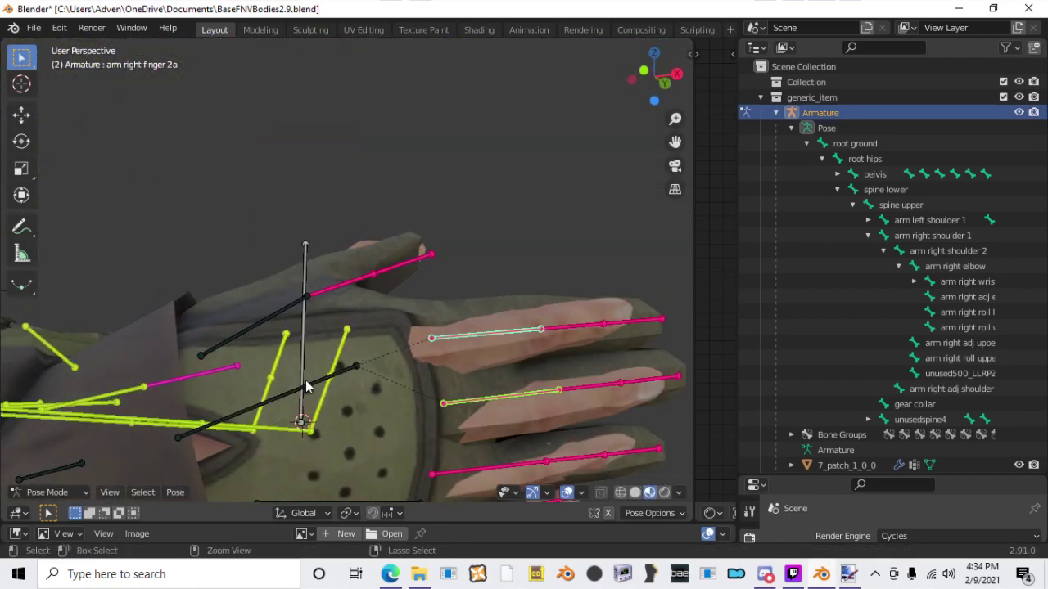
pyautogui.hotkey('ctrl', 'z')
pyautogui.hotkey('ctrl', 'z')
pyautogui.hotkey('ctrl', 'z')
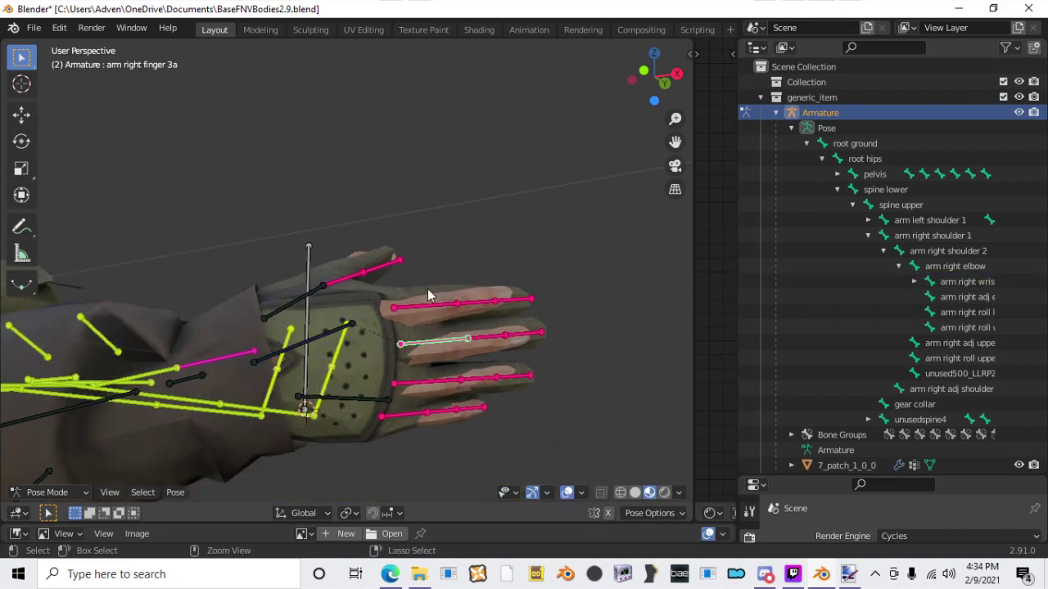
pyautogui.hotkey('ctrl', 'z')
pyautogui.hotkey('ctrl', 'z')
pyautogui.hotkey('ctrl', 'z')
# Step: Freely rotate the arm right wrist bone to tilt the glove closer to the body's hand
pyautogui.moveTo(333, 330)
pyautogui.mouseDown(button='middle')
pyautogui.moveTo(311, 344)
pyautogui.moveTo(331, 330)
pyautogui.mouseUp(button='middle')
pyautogui.press('r')
pyautogui.press('r')
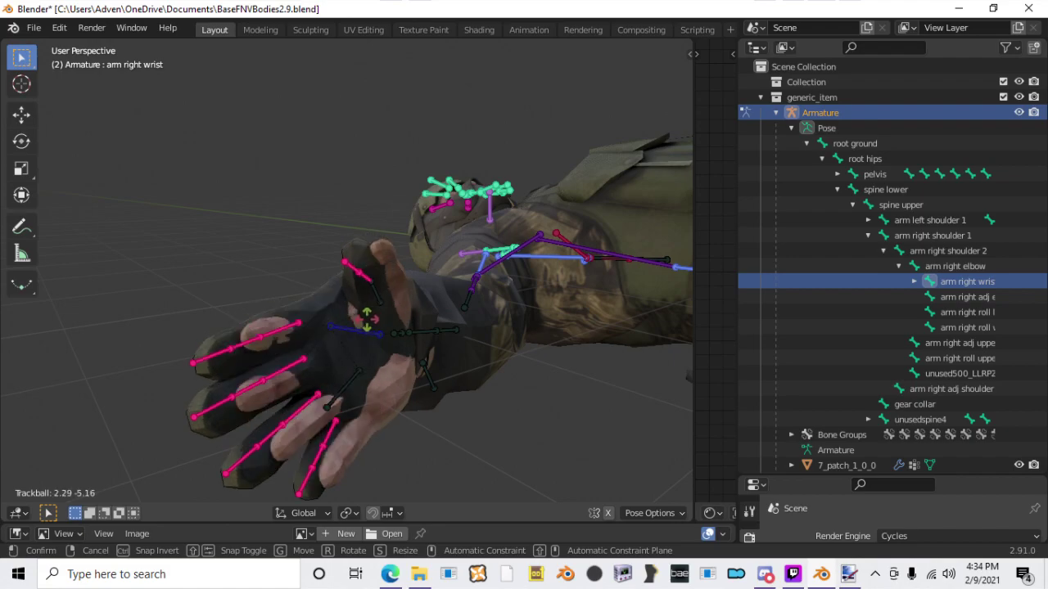
pyautogui.click(374, 325)
pyautogui.moveTo(373, 317); pyautogui.dragTo(306, 329, button='middle')
pyautogui.press('r')
pyautogui.click(455, 242)
# Step: Rotate the arm right finger 1a bone to realign the glove's thumb after the wrist adjustment
pyautogui.click(400, 300)
pyautogui.press('r')
pyautogui.click(382, 233)
pyautogui.press('r')
pyautogui.press('r')
pyautogui.click(381, 230)
pyautogui.press('r')
pyautogui.press('r')
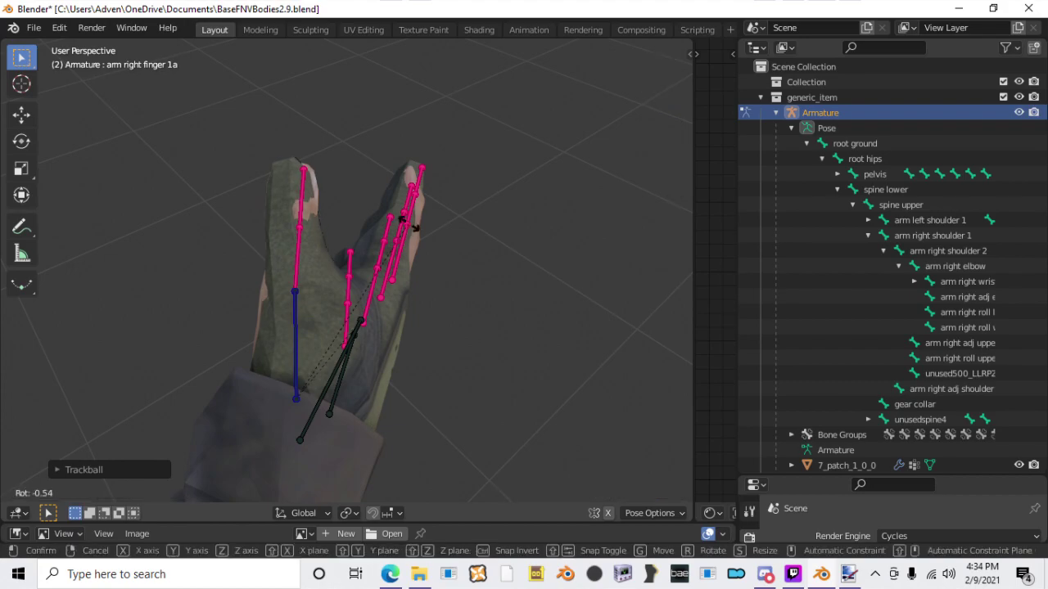
pyautogui.click(482, 300)
# Step: Rotate the arm right finger 2a and 3a bones together so the glove covers the index and middle fingers
pyautogui.moveTo(482, 299); pyautogui.dragTo(453, 308, button='middle')
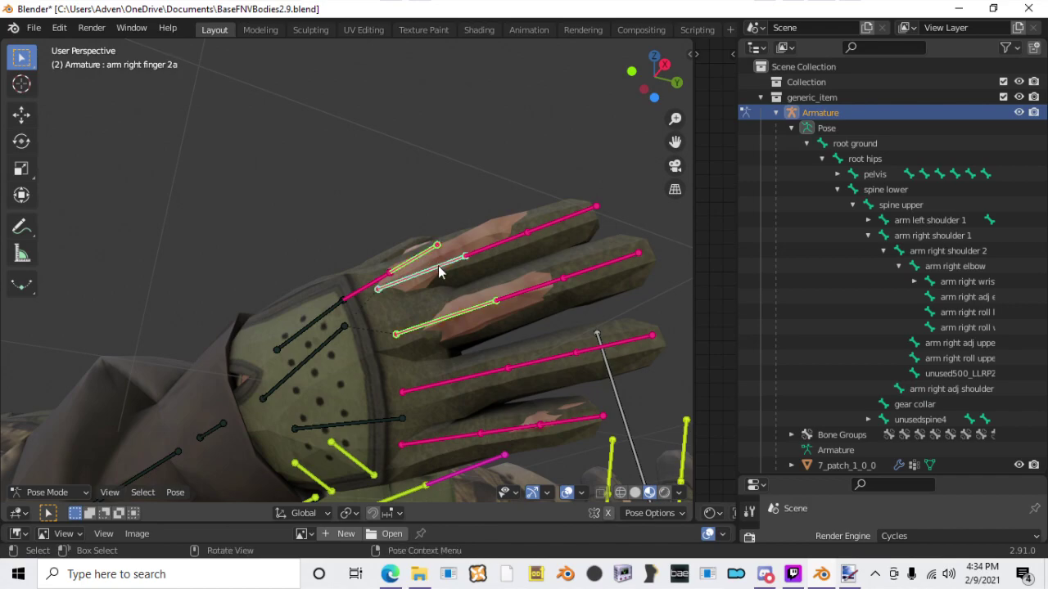
pyautogui.keyDown('shift'); pyautogui.click(438, 308); pyautogui.keyUp('shift')
pyautogui.press('r')
pyautogui.press('r')
pyautogui.click(536, 203)
pyautogui.moveTo(481, 215); pyautogui.dragTo(514, 223, button='middle')
pyautogui.press('r')
pyautogui.click(509, 212)
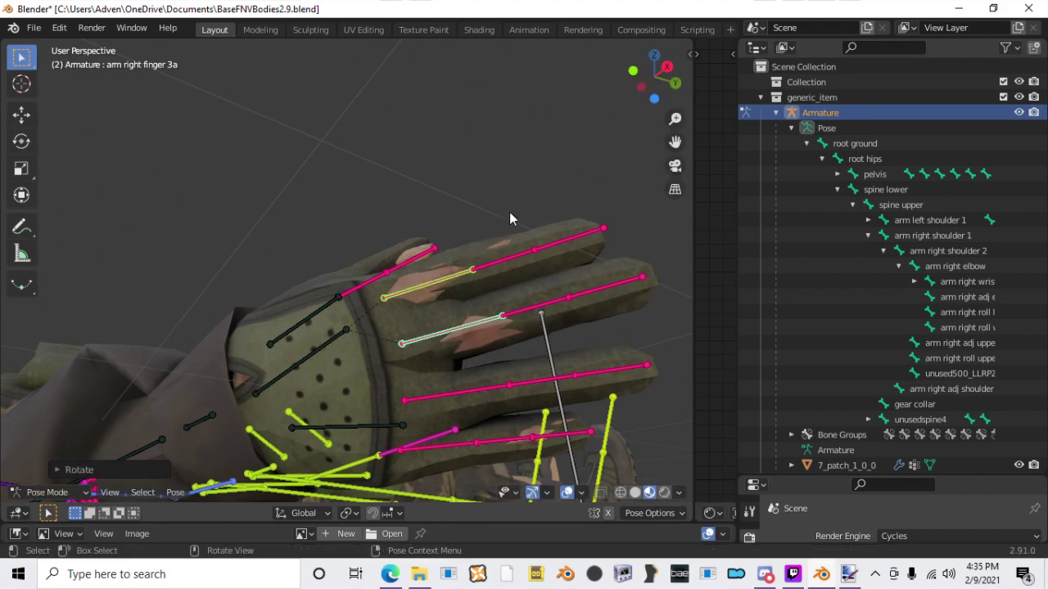
# Step: Scale and rotate the arm right finger 3a bone to shorten the glove's middle finger and align it with the body's finger
pyautogui.press('g')
pyautogui.click(482, 255)
pyautogui.press('s')
pyautogui.click(547, 234)
pyautogui.press('r')
pyautogui.click(549, 239)
pyautogui.press('r')
pyautogui.press('r')
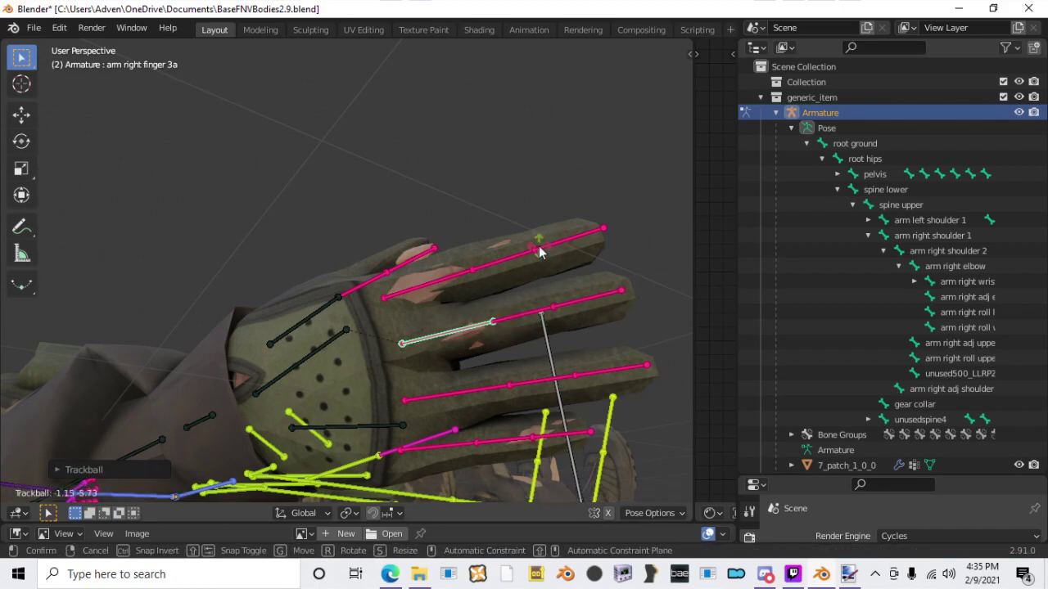
pyautogui.click(538, 252)
# Step: Freely rotate the arm right finger 3b bone to line up the middle section of the glove's middle finger
pyautogui.click(544, 313)
pyautogui.moveTo(544, 313); pyautogui.dragTo(421, 305, button='middle')
pyautogui.press('r')
pyautogui.press('r')
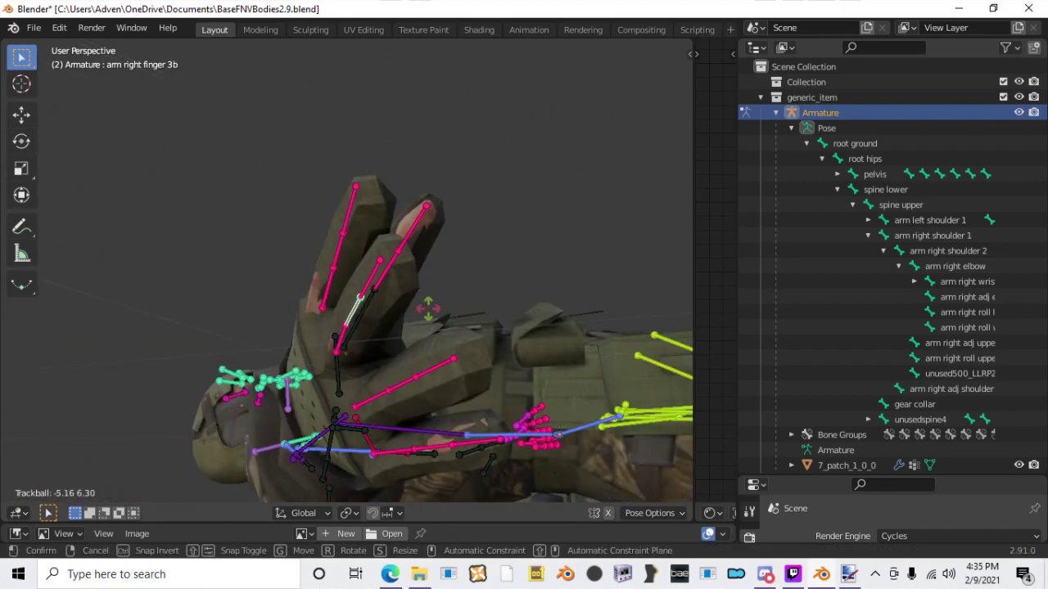
pyautogui.click(407, 310)
# Step: Rescale and rotate the arm right finger 3a bone to refine the fit at the base of the glove's middle finger
pyautogui.click(342, 339)
pyautogui.moveTo(342, 339); pyautogui.dragTo(508, 269, button='middle')
pyautogui.press('s')
pyautogui.click(601, 228)
pyautogui.moveTo(533, 232); pyautogui.dragTo(564, 224, button='middle')
pyautogui.press('r')
pyautogui.click(555, 236)
pyautogui.press('s')
pyautogui.click(461, 243)
pyautogui.moveTo(461, 243)
pyautogui.mouseDown(button='middle')
pyautogui.moveTo(490, 244)
pyautogui.moveTo(470, 228)
pyautogui.mouseUp(button='middle')
# Step: Scale down the arm right finger 2a bone slightly and rotate it to align the glove's index finger
pyautogui.click(423, 284)
pyautogui.press('s')
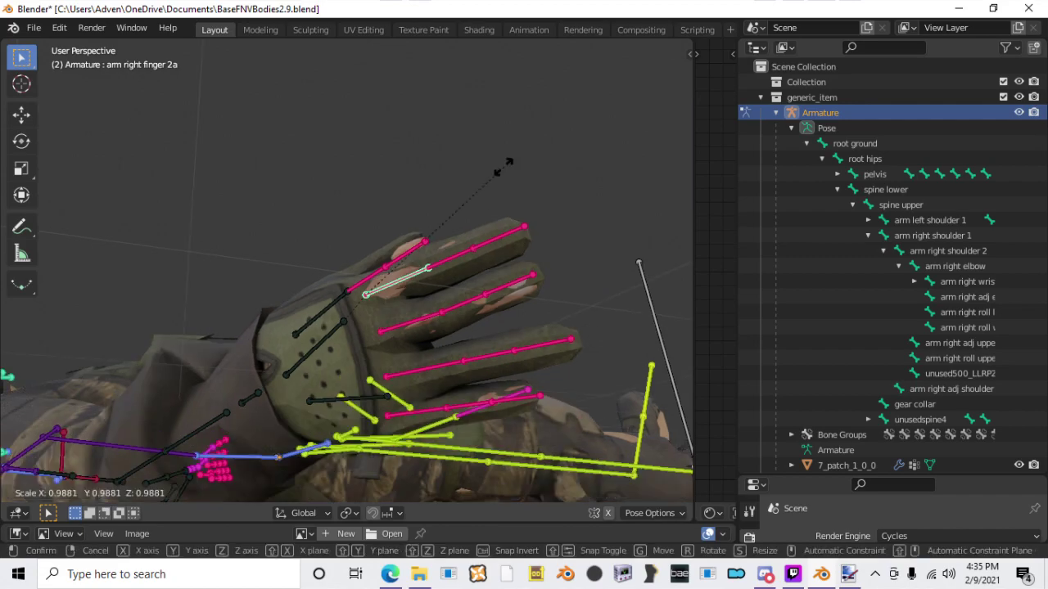
pyautogui.click(487, 166)
pyautogui.press('r')
pyautogui.click(485, 172)
# Step: Freely rotate the arm right finger 2b bone so the glove's index finger follows the body's finger
pyautogui.click(454, 256)
pyautogui.press('r')
pyautogui.press('r')
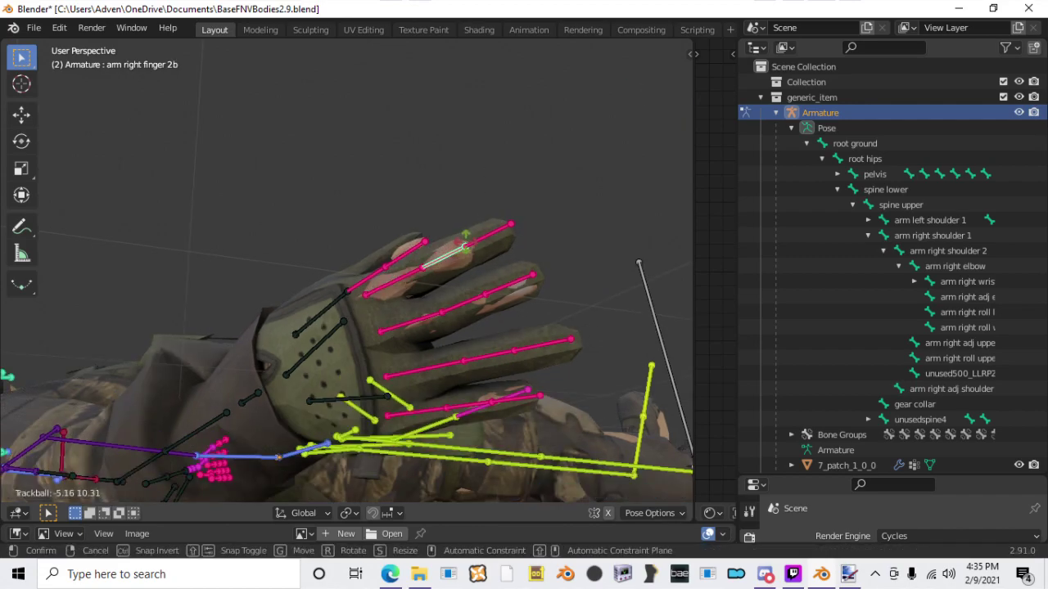
pyautogui.click(465, 243)
# Step: Fine-tune the scale of the arm right finger 2a bone, checking it from the palm side
pyautogui.moveTo(411, 248); pyautogui.dragTo(368, 293, button='middle')
pyautogui.scroll(3, 407, 283)
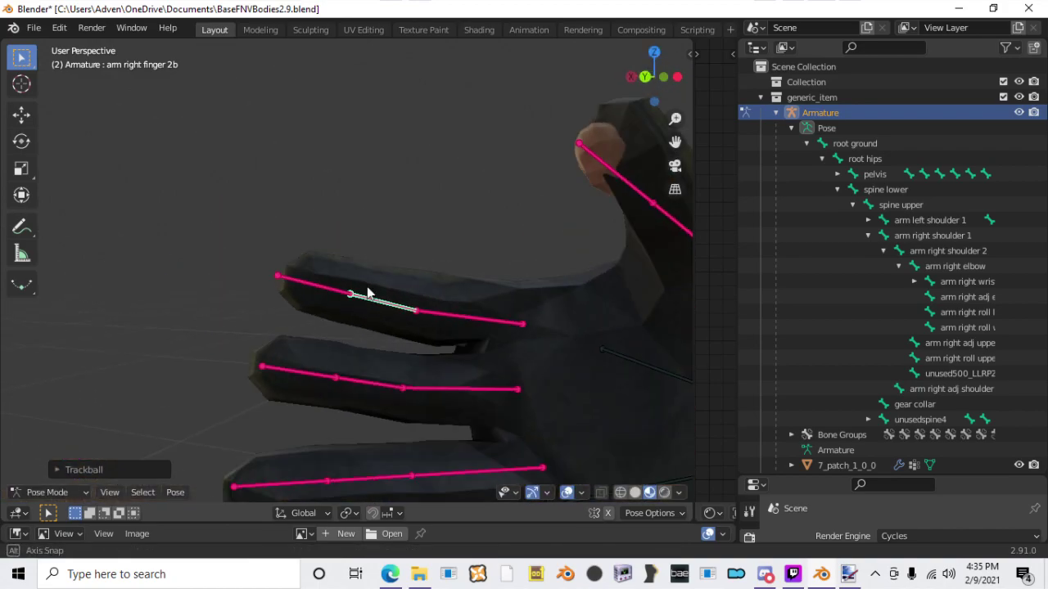
pyautogui.click(471, 317)
pyautogui.press('s')
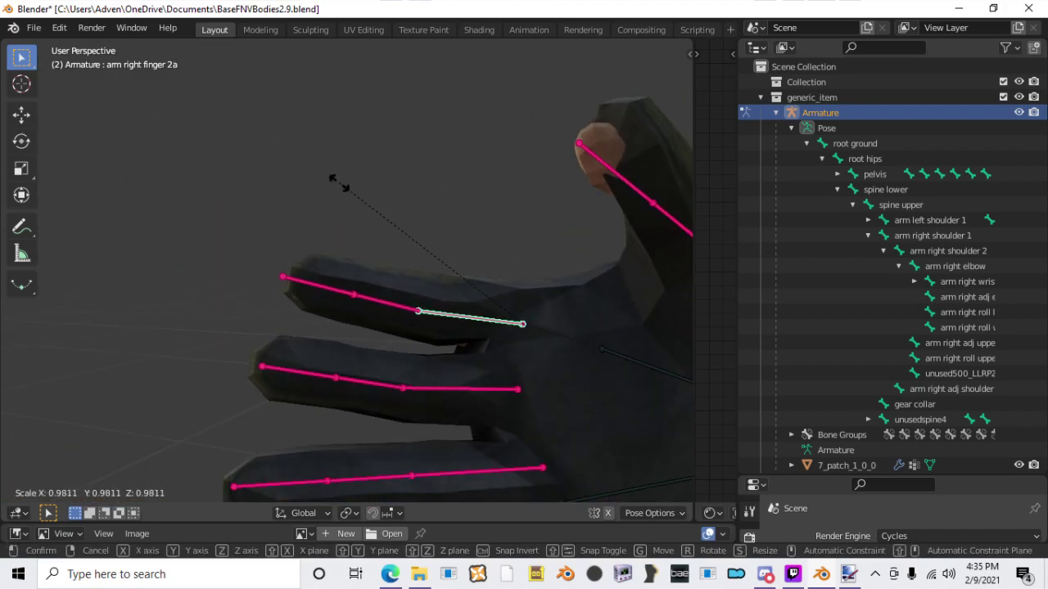
pyautogui.click(333, 180)
# Step: Rotate the arm right finger 1b bone to bring the glove's thumb over the body's thumb
pyautogui.moveTo(470, 236); pyautogui.dragTo(606, 264, button='middle')
pyautogui.click(525, 239)
pyautogui.moveTo(525, 239); pyautogui.dragTo(422, 287, button='middle')
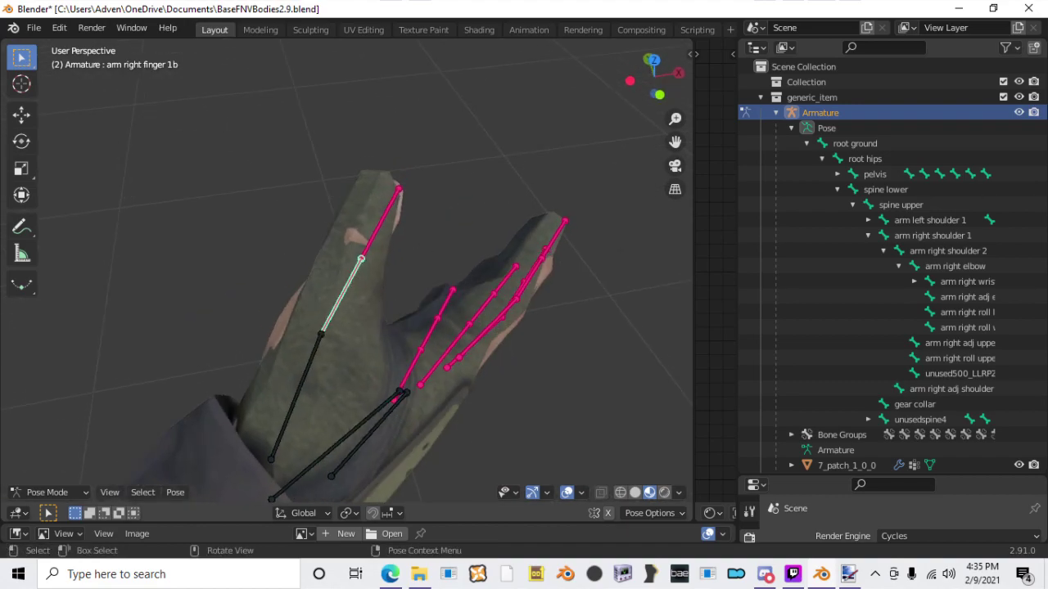
pyautogui.press('r')
pyautogui.click(423, 290)
# Step: Rotate the arm right finger 1c bone to align the tip of the glove's thumb
pyautogui.press('r')
pyautogui.press('r')
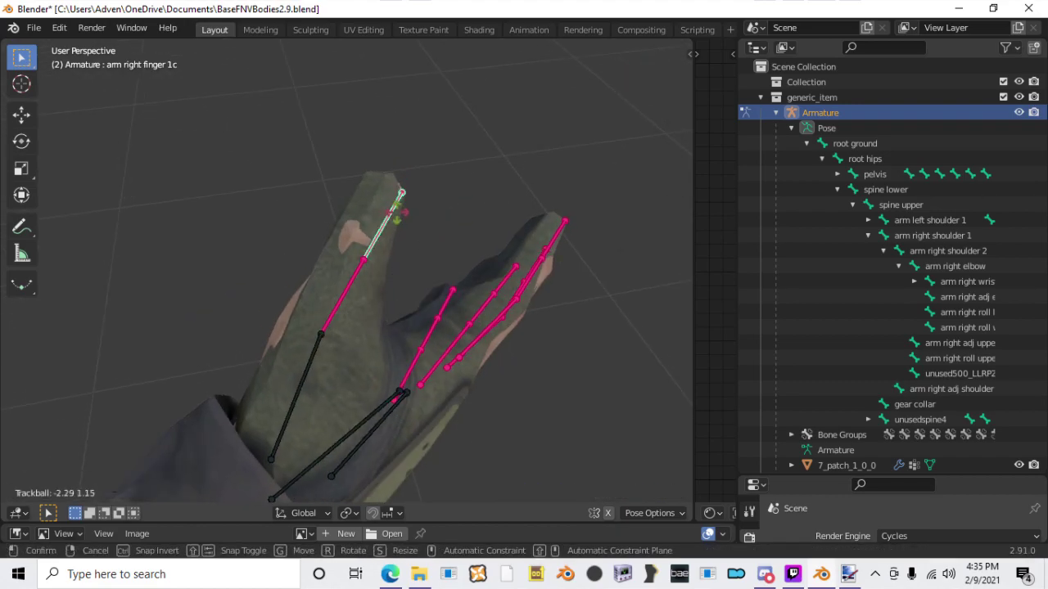
pyautogui.click(399, 198)
pyautogui.press('r')
pyautogui.click(412, 210)
# Step: Rotate the arm right finger 4a bone, including a free rotation, to fit the glove's ring finger over the body's finger
pyautogui.moveTo(411, 211); pyautogui.dragTo(421, 288, button='middle')
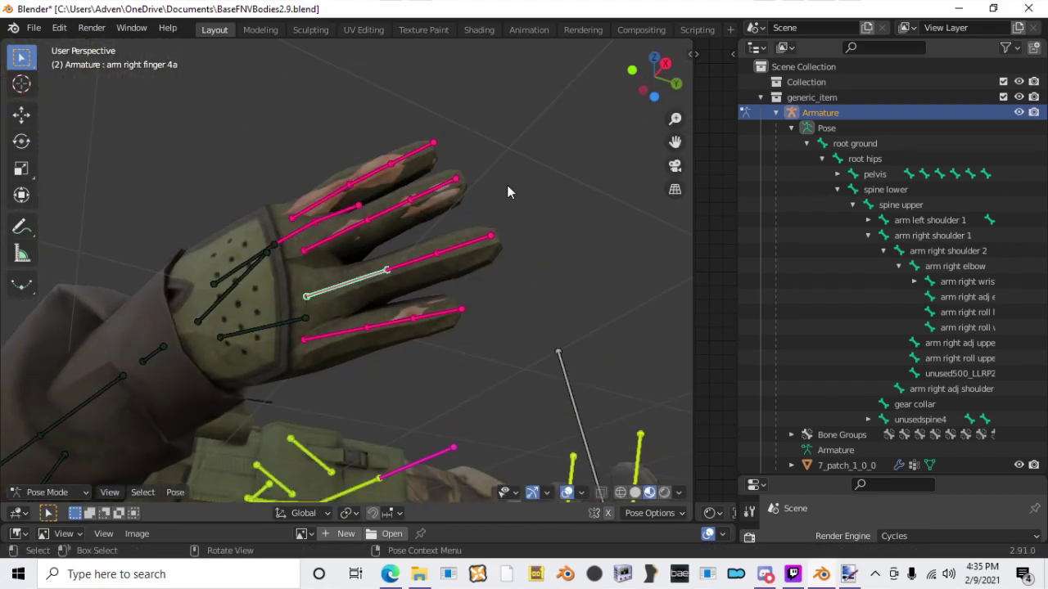
pyautogui.click(478, 196)
pyautogui.moveTo(478, 196); pyautogui.dragTo(527, 237, button='middle')
pyautogui.press('r')
pyautogui.click(523, 214)
pyautogui.press('r')
pyautogui.press('r')
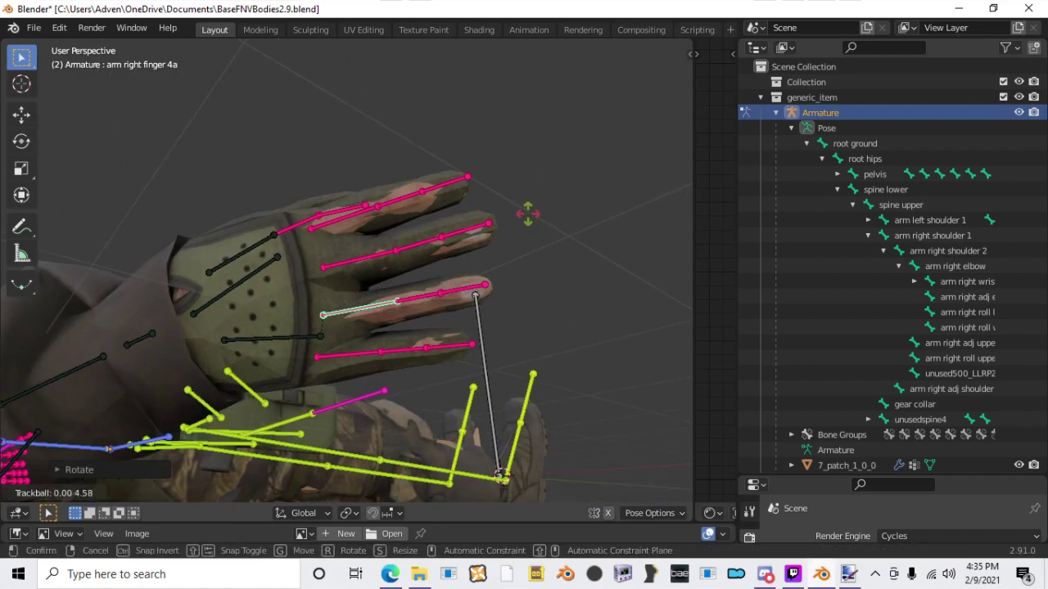
pyautogui.click(526, 213)
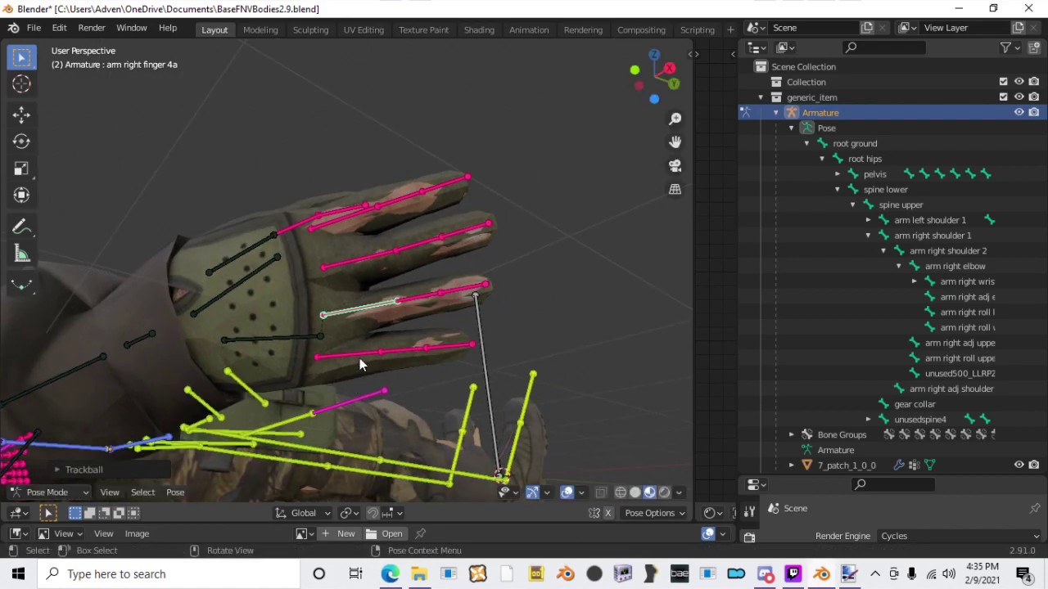
# Step: Scale, rotate and move the arm right finger 5a bone to fit the glove's little finger
pyautogui.moveTo(483, 278); pyautogui.dragTo(519, 216, button='middle')
pyautogui.press('s')
pyautogui.click(537, 216)
pyautogui.press('r')
pyautogui.click(538, 211)
pyautogui.press('g')
pyautogui.click(536, 214)
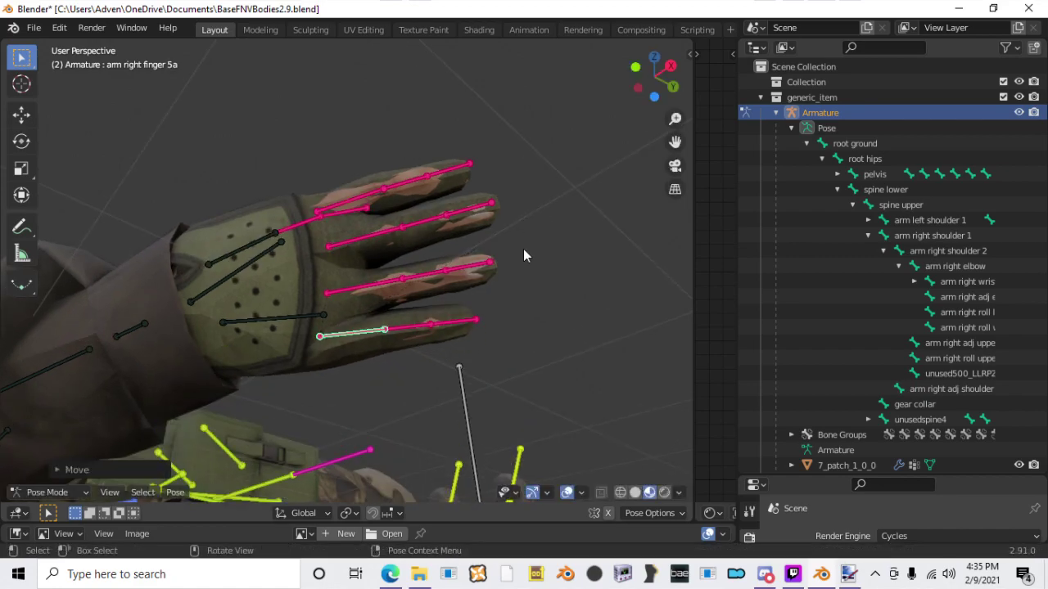
# Step: Switch from Pose Mode to Object Mode and hide the armature to check the whole outfit without bones
pyautogui.moveTo(523, 248); pyautogui.dragTo(433, 391, button='middle')
pyautogui.scroll(-10, 389, 342)
pyautogui.moveTo(246, 331); pyautogui.dragTo(367, 386, button='middle')
pyautogui.keyDown('shift'); pyautogui.moveTo(410, 471); pyautogui.dragTo(372, 223, button='middle'); pyautogui.keyUp('shift')
pyautogui.scroll(4, 325, 153)
pyautogui.scroll(-2, 329, 218)
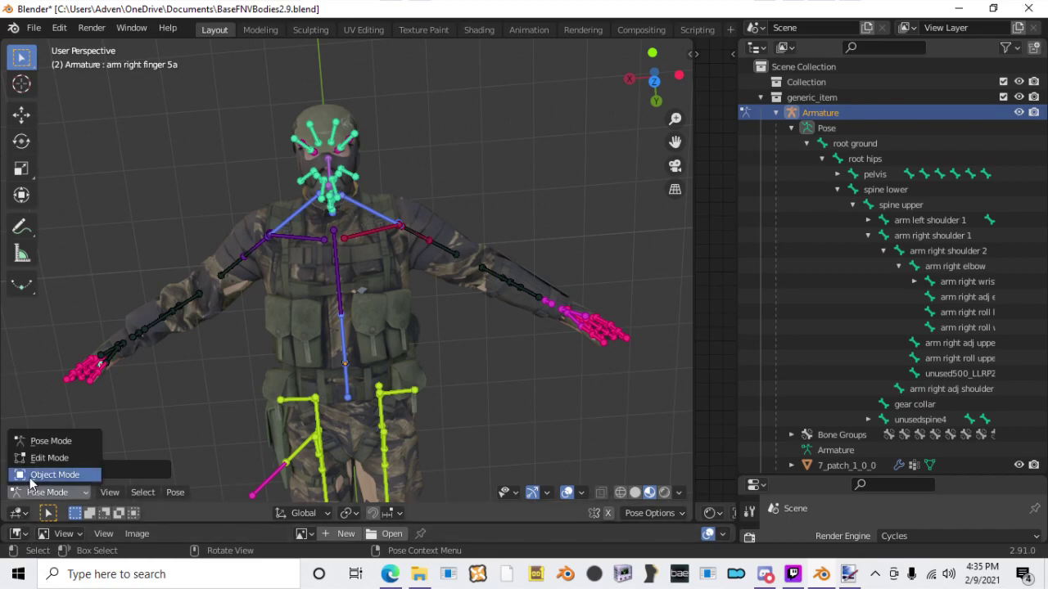
pyautogui.click(31, 478)
pyautogui.click(1019, 112)
pyautogui.moveTo(279, 295); pyautogui.dragTo(464, 156, button='middle')
pyautogui.keyDown('shift'); pyautogui.moveTo(463, 156); pyautogui.dragTo(435, 259, button='middle'); pyautogui.keyUp('shift')
pyautogui.scroll(3, 435, 259)
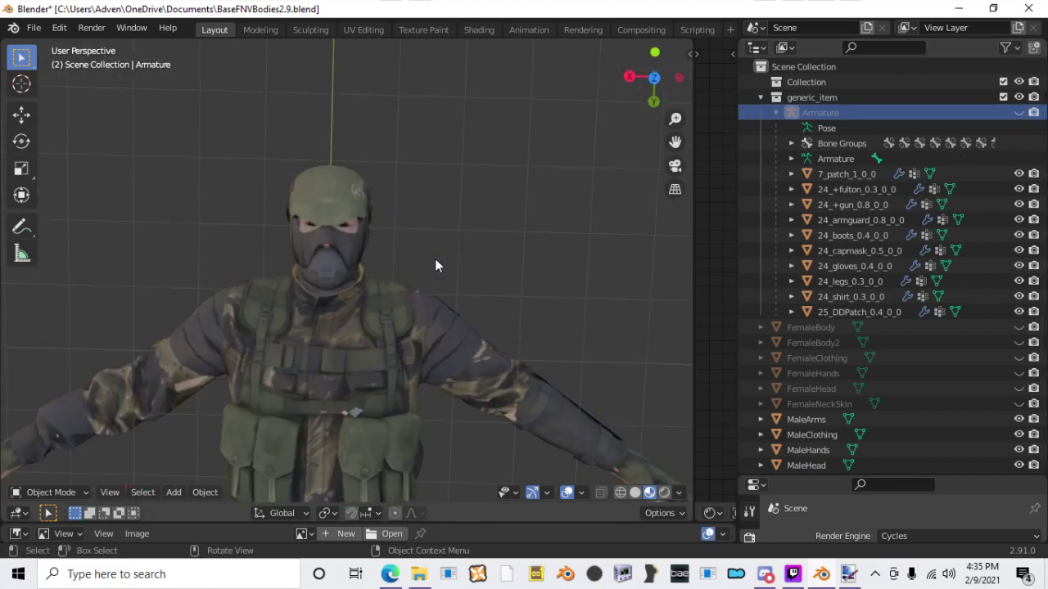
pyautogui.scroll(-4, 431, 255)
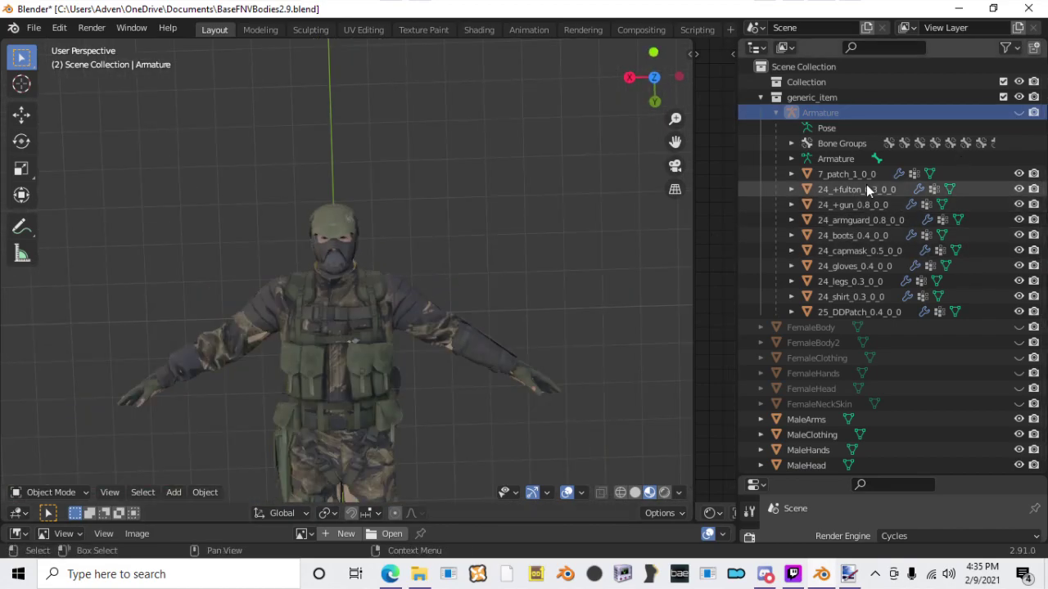
# Step: Rename the 7_patch_1_0_0 mesh object as PatchRight
pyautogui.click(866, 186)
pyautogui.click(863, 176)
pyautogui.scroll(5, 474, 250)
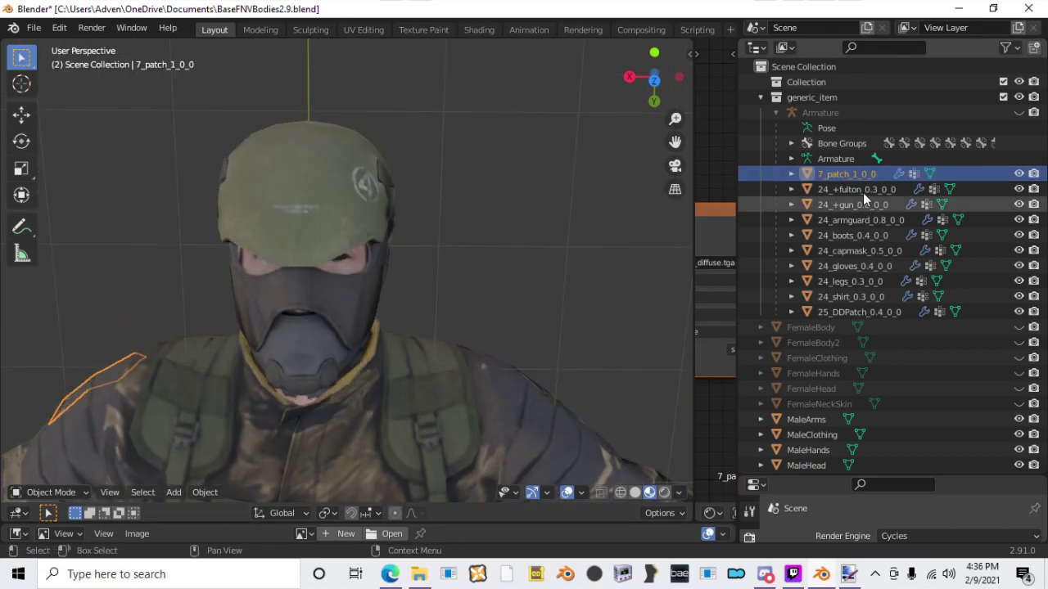
pyautogui.rightClick(846, 175)
pyautogui.moveTo(784, 347)
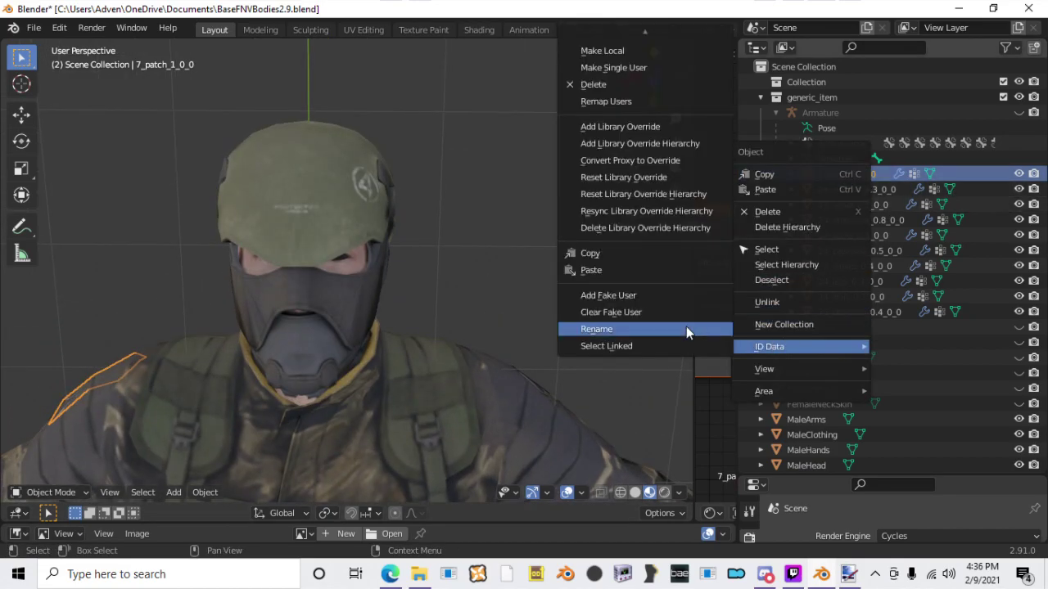
pyautogui.click(685, 328)
pyautogui.write('PatchRight')
pyautogui.press('Return')
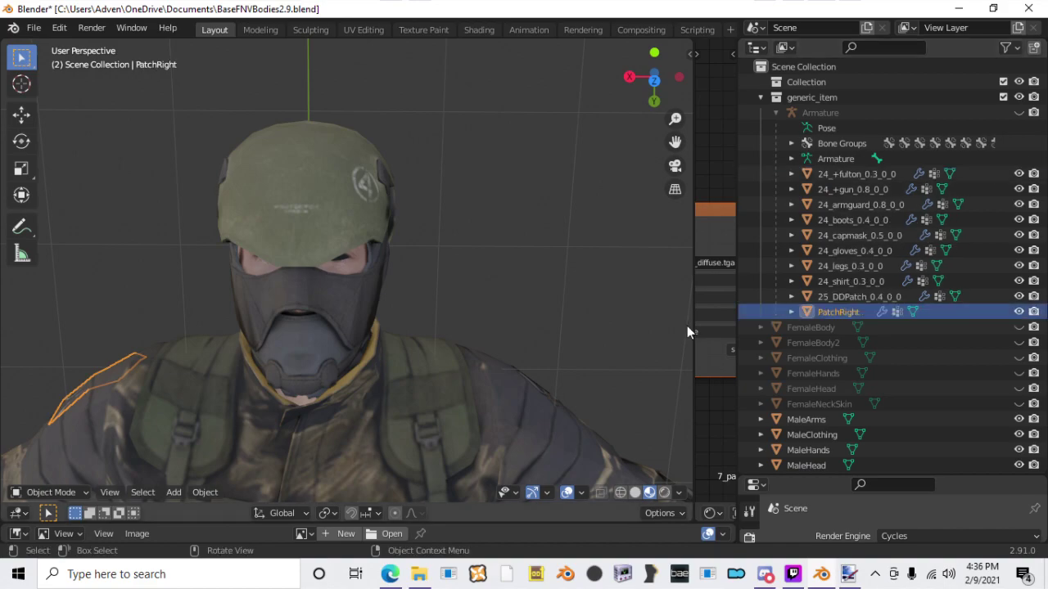
# Step: Rename the 24_+fulton_0.3_0_0 mesh object as BagRear
pyautogui.rightClick(832, 178)
pyautogui.moveTo(808, 231)
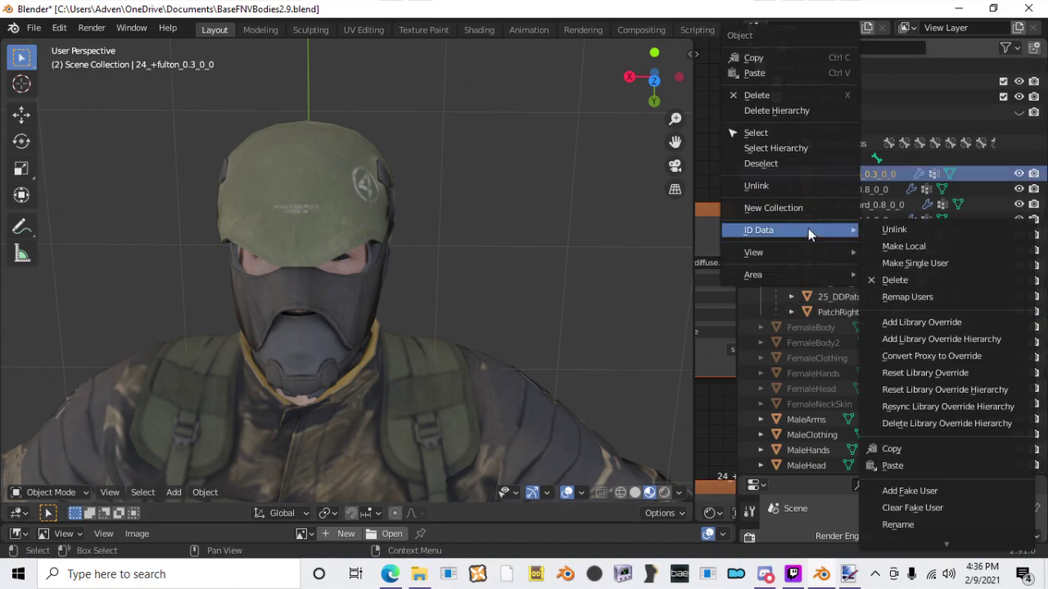
pyautogui.click(955, 524)
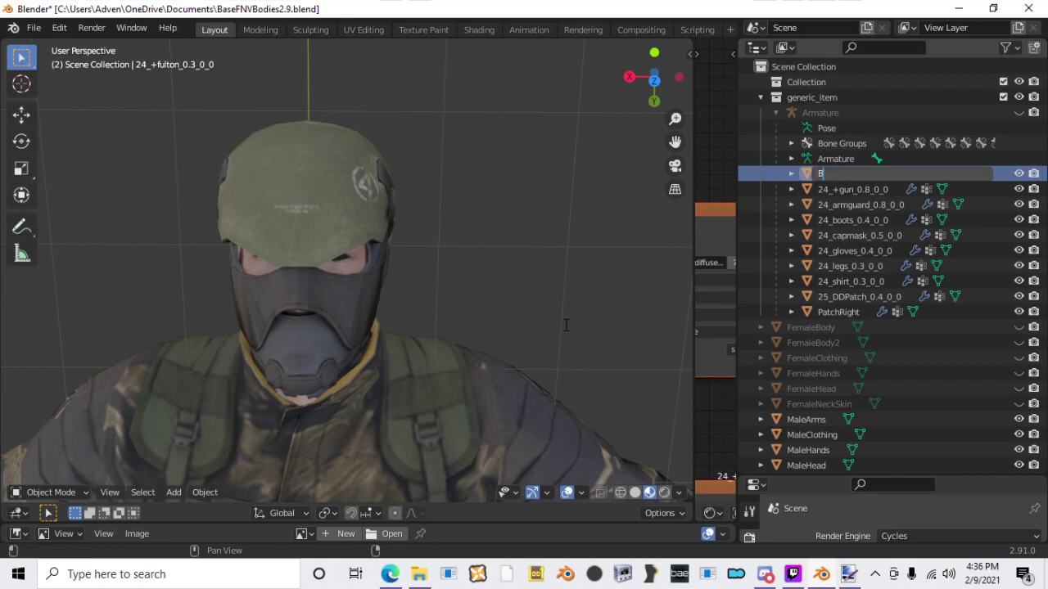
pyautogui.write('BagRear')
pyautogui.press('Return')
# Step: Widen the node editor beside the 3D view and rename the 24_+gun_0.8_0_0 mesh object as Gun
pyautogui.click(855, 173)
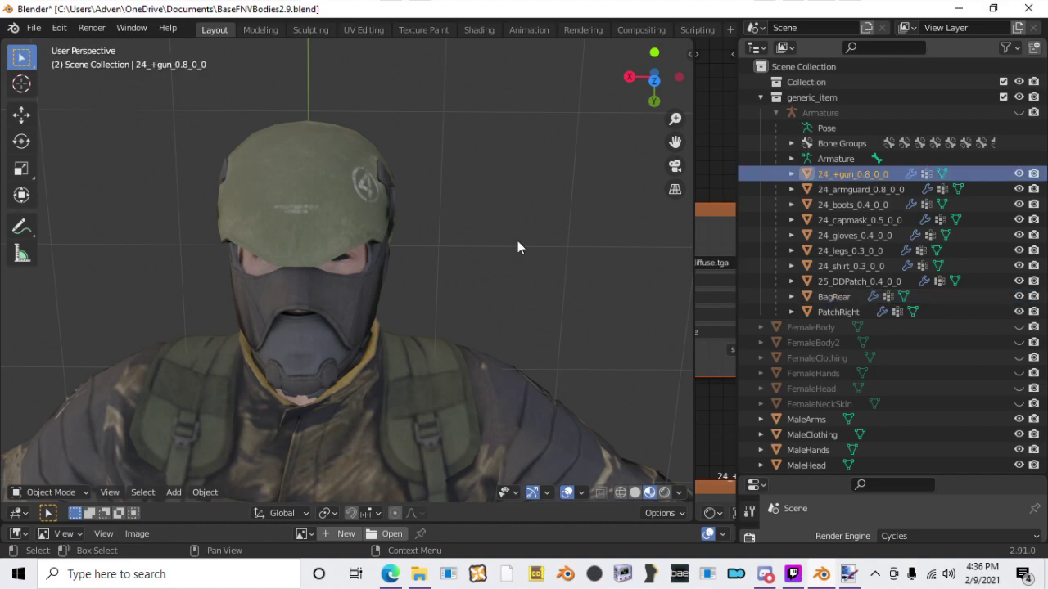
pyautogui.scroll(-5, 466, 291)
pyautogui.keyDown('shift'); pyautogui.moveTo(467, 291); pyautogui.dragTo(457, 201, button='middle'); pyautogui.keyUp('shift')
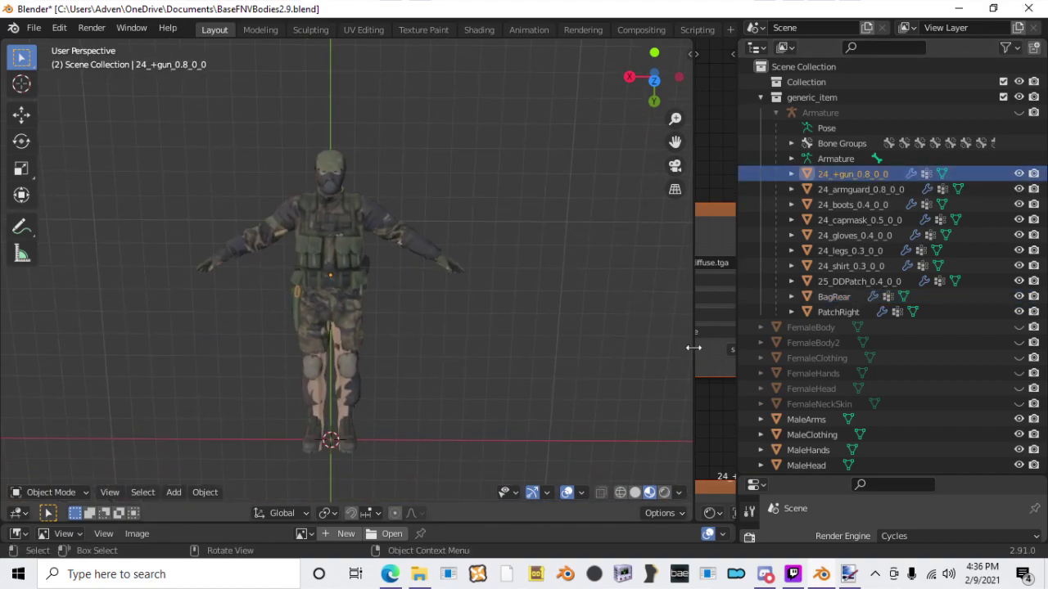
pyautogui.moveTo(692, 350); pyautogui.dragTo(578, 348)
pyautogui.rightClick(835, 175)
pyautogui.moveTo(786, 232)
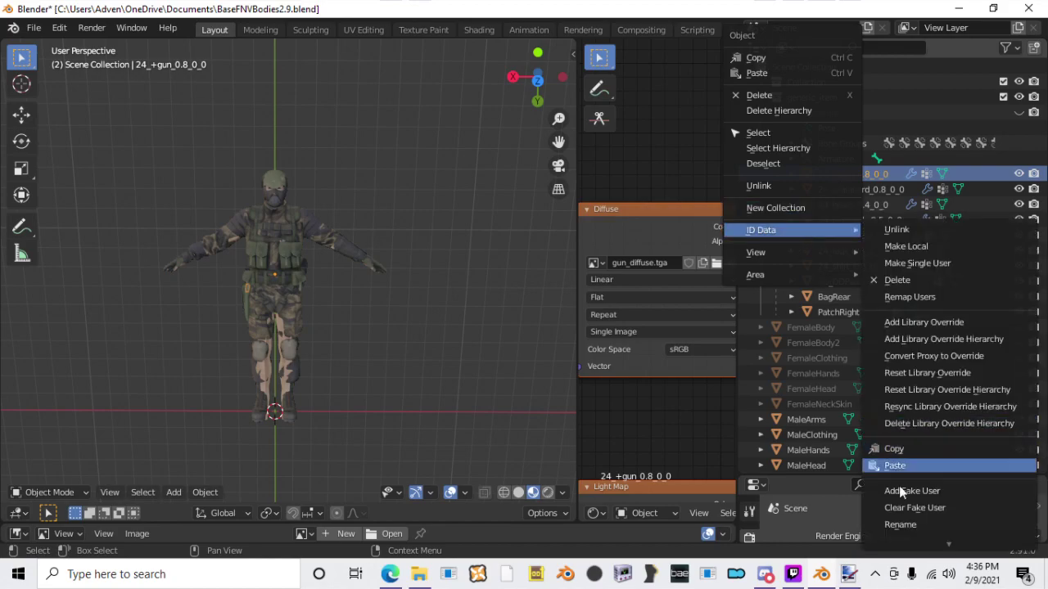
pyautogui.click(900, 524)
pyautogui.write('G')
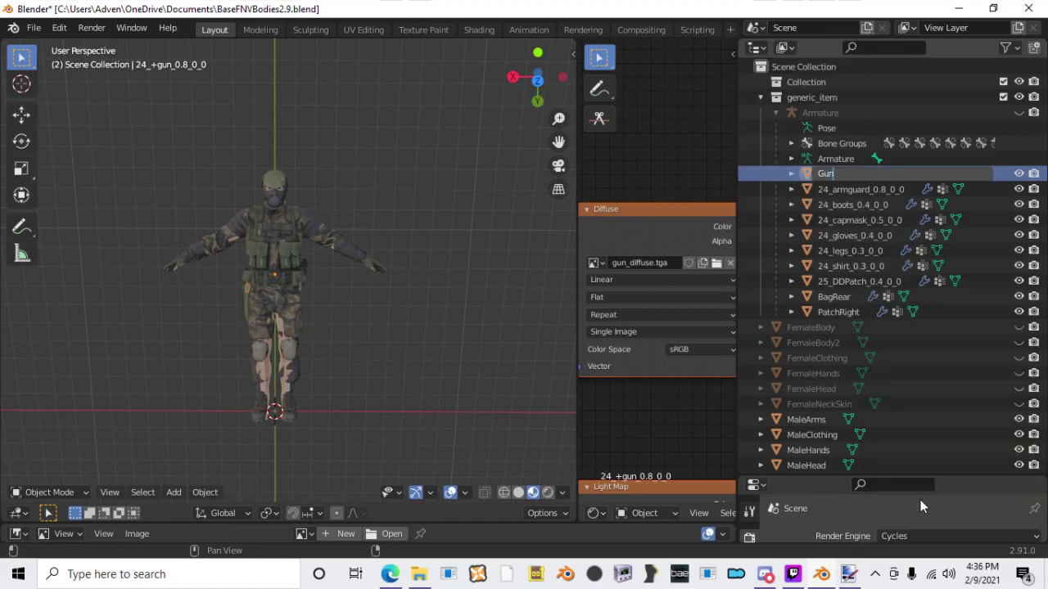
pyautogui.write('un')
pyautogui.press('Return')
# Step: Rename the 24_armguard_0.8_0_0 mesh object as Forearm
pyautogui.rightClick(857, 175)
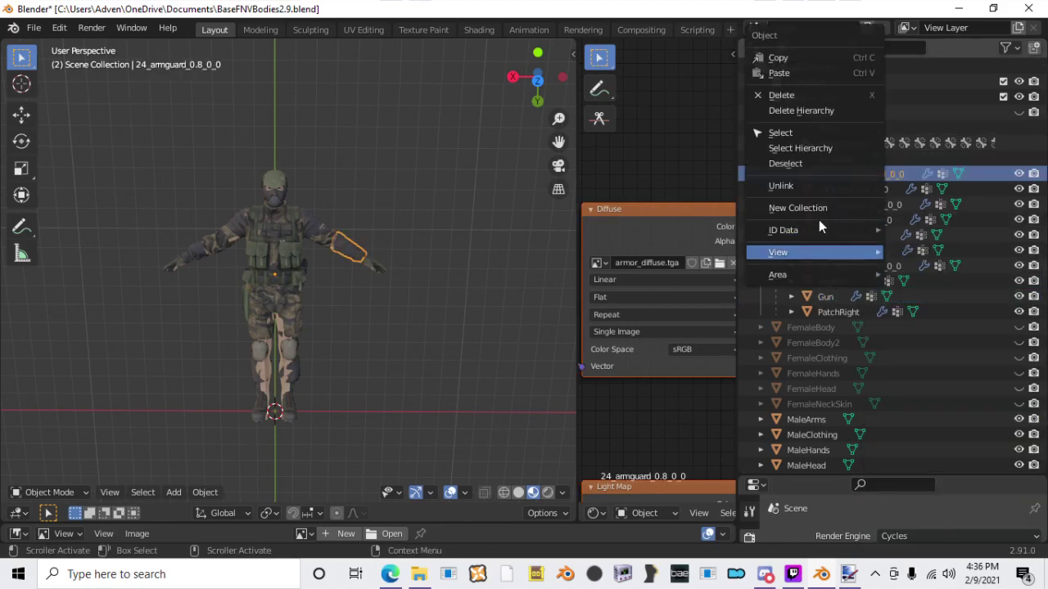
pyautogui.moveTo(819, 225)
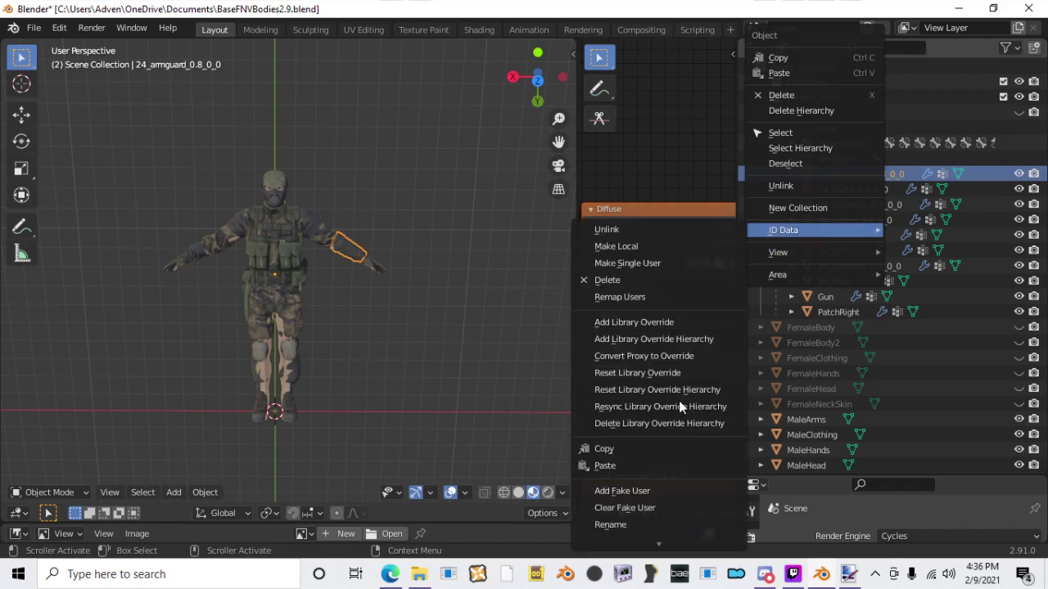
pyautogui.click(643, 524)
pyautogui.write('Forearm')
pyautogui.press('Return')
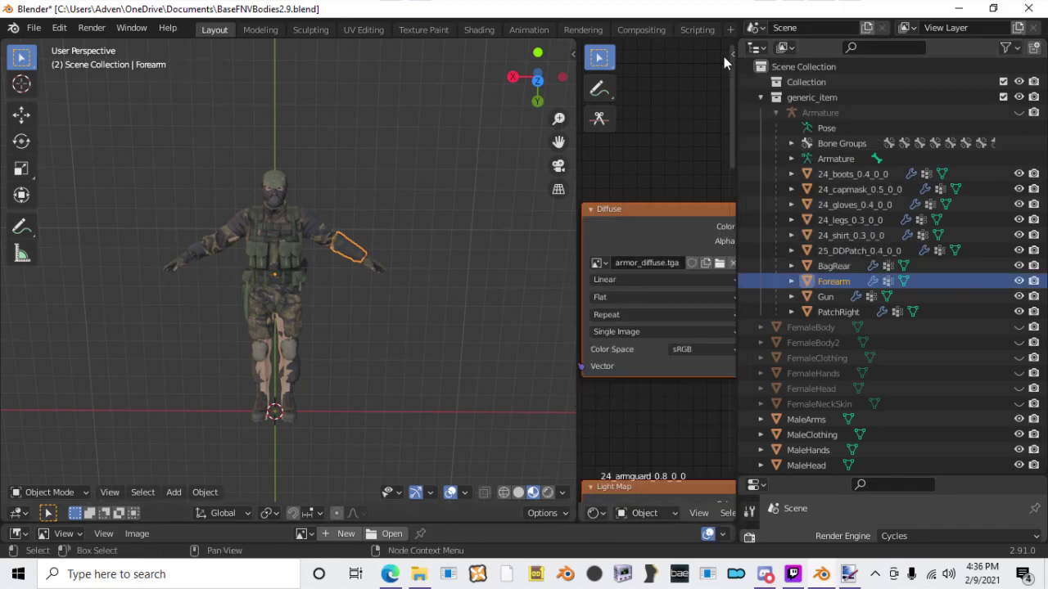
# Step: Rename the 24_boots_0.4_0_0 mesh object as GearAcc
pyautogui.click(889, 169)
pyautogui.rightClick(889, 169)
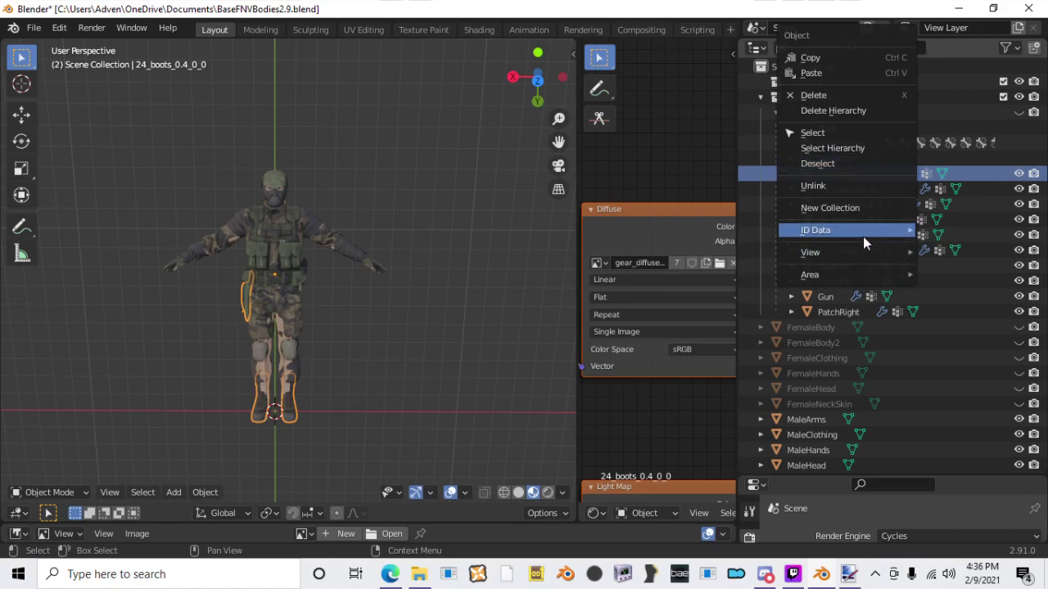
pyautogui.moveTo(863, 236)
pyautogui.click(658, 525)
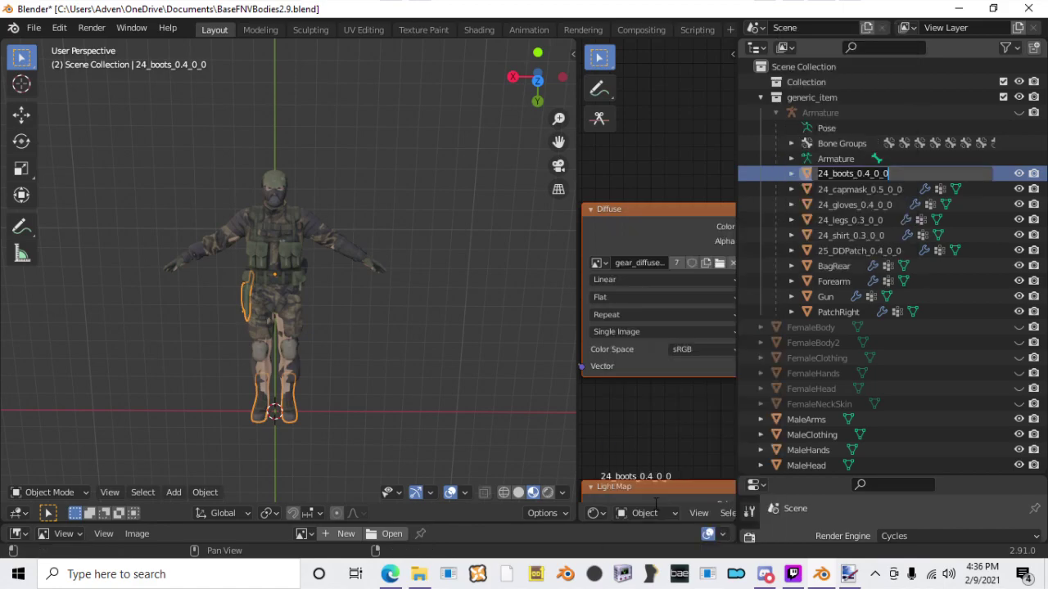
pyautogui.write('Gear')
pyautogui.press('Return')
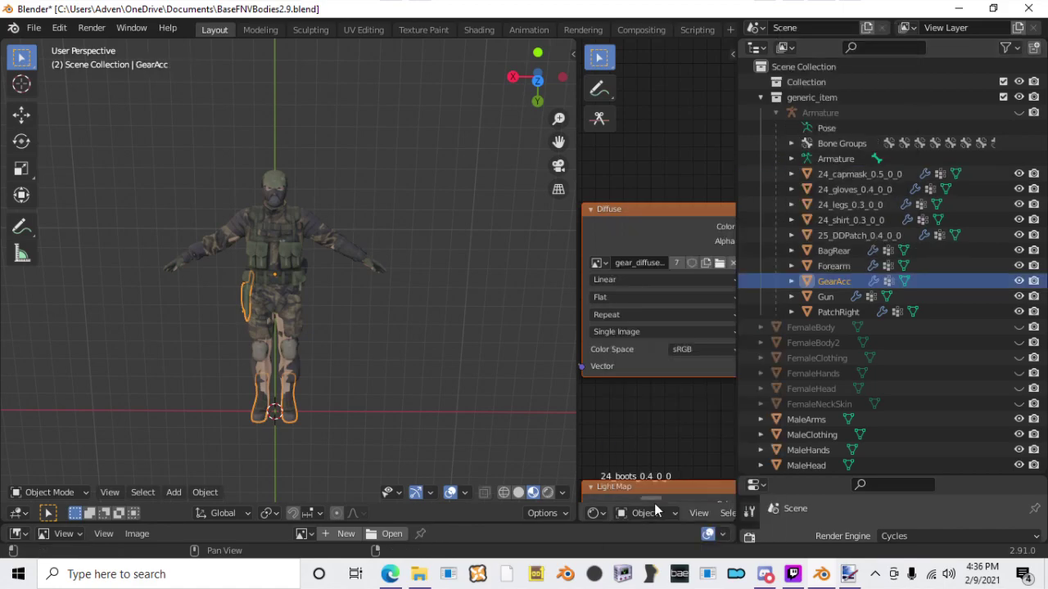
# Step: Rename the 24_gloves_0.4_0_0 mesh object as Gloves<
pyautogui.click(877, 181)
pyautogui.rightClick(877, 181)
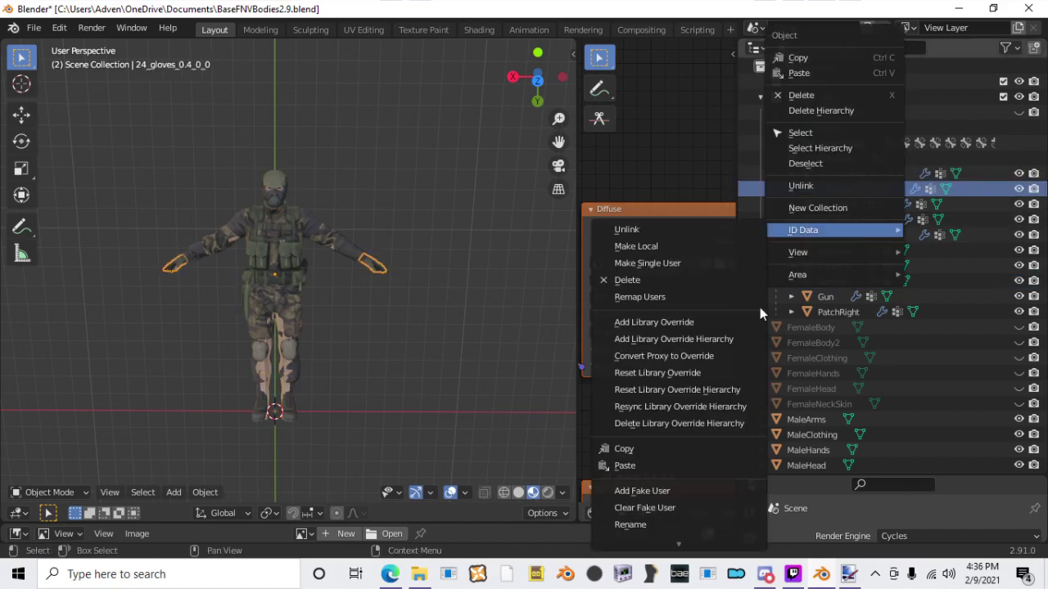
pyautogui.moveTo(802, 230)
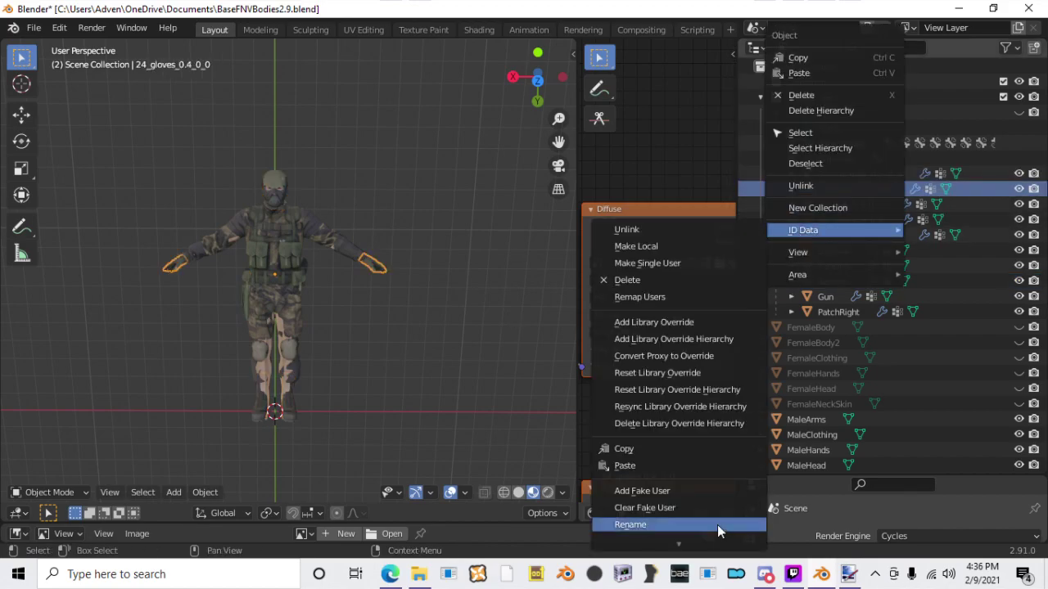
pyautogui.click(712, 528)
pyautogui.write('Gl')
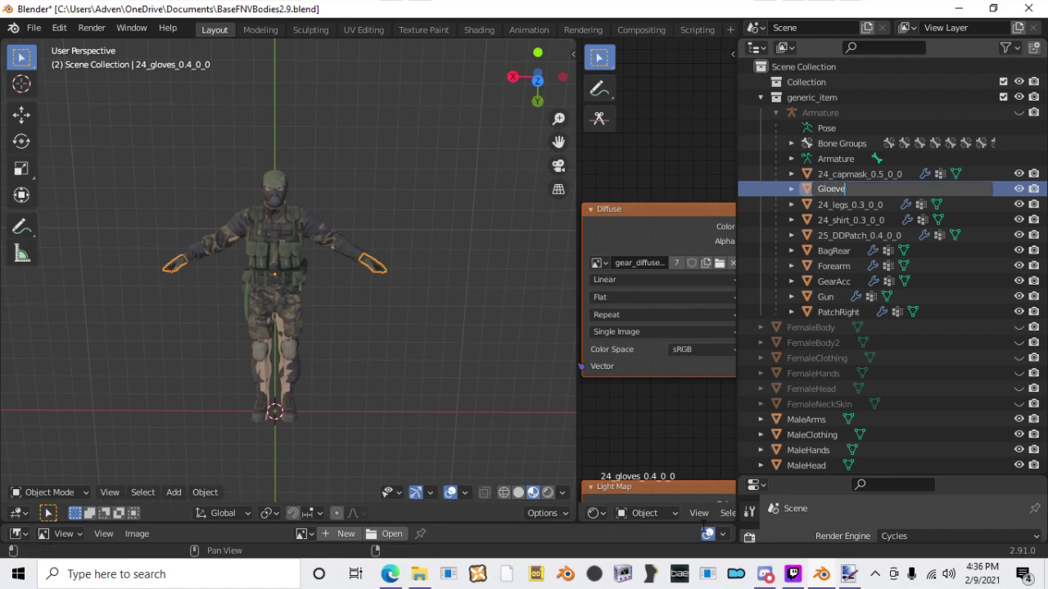
pyautogui.write('oves')
pyautogui.press('Return')
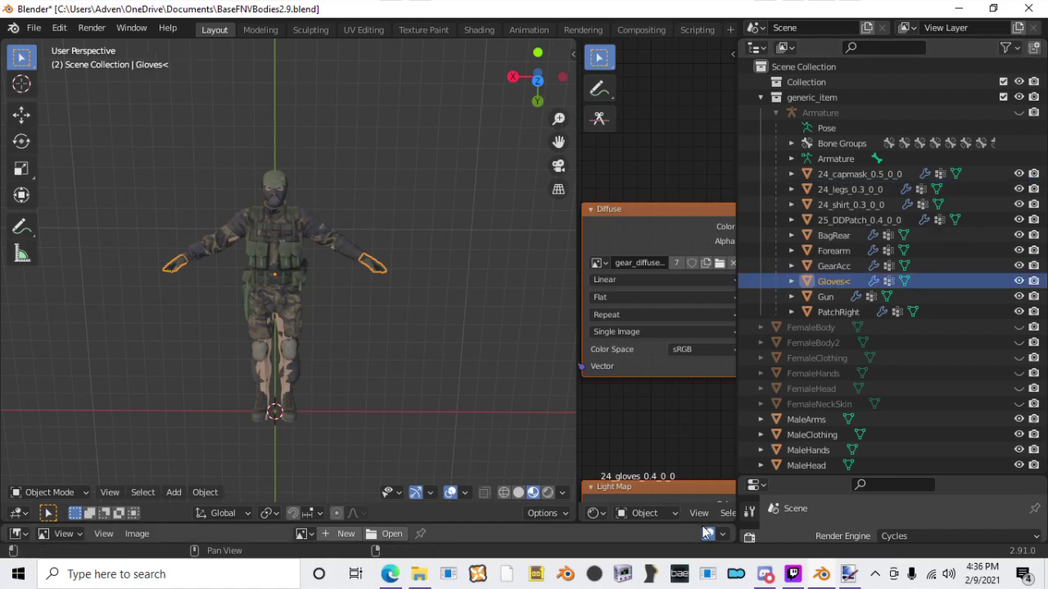
# Step: Start renaming the Gloves< mesh object again to correct its name
pyautogui.rightClick(827, 279)
pyautogui.moveTo(828, 279)
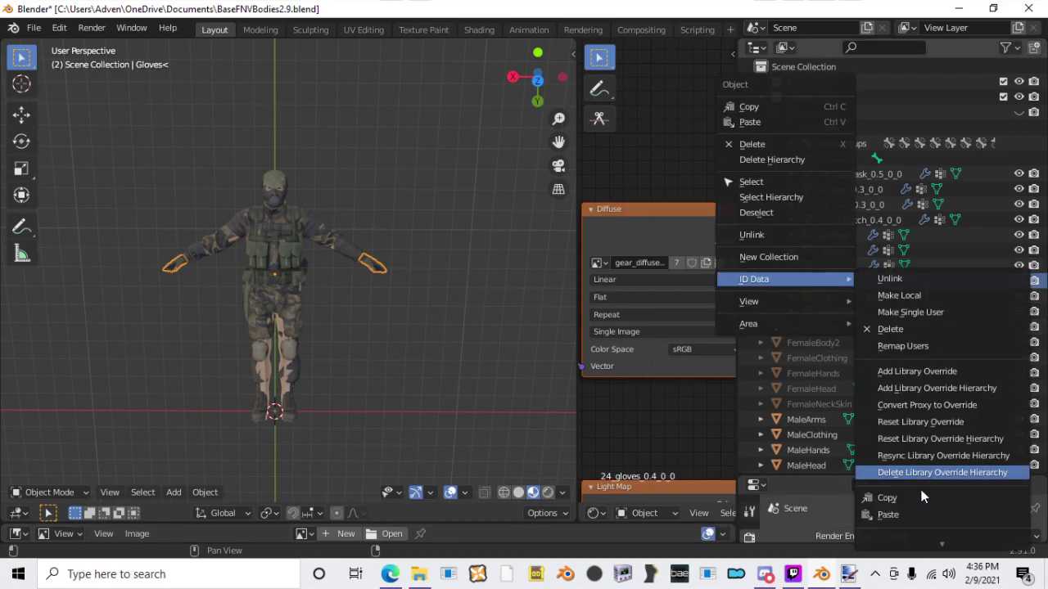
# Step: Rename the gloves object to GlovesM
pyautogui.click(894, 519)
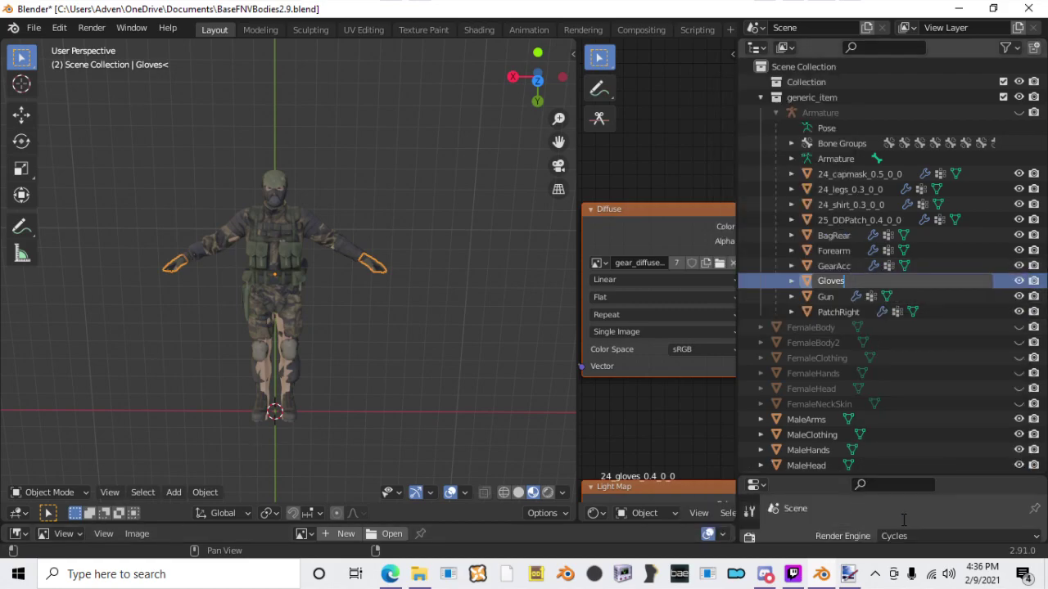
pyautogui.write('M')
pyautogui.press('Return')
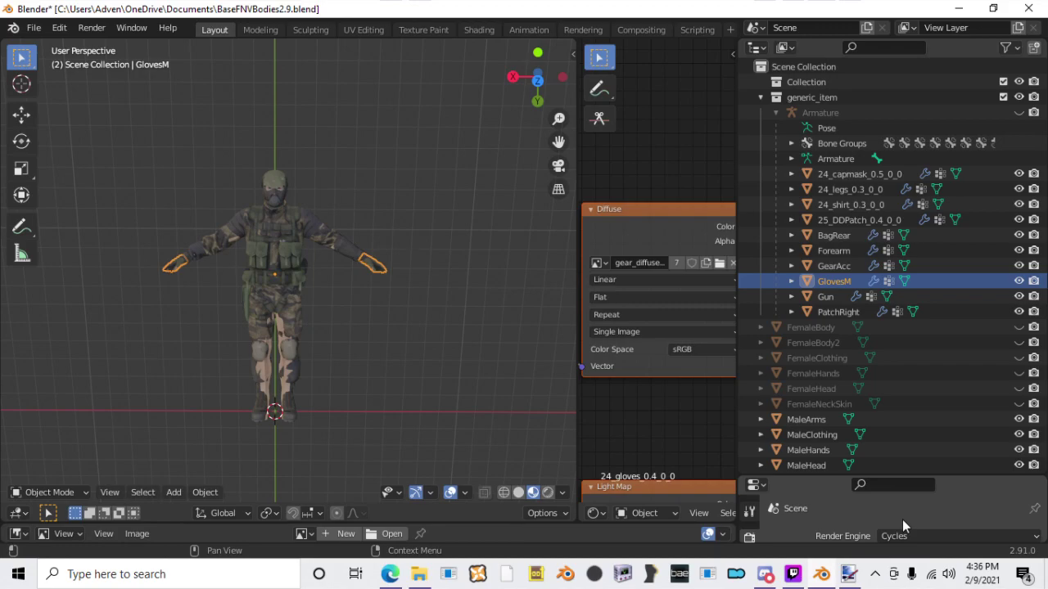
# Step: Rename the 24_legs_0.3_0_0 object to Body
pyautogui.click(842, 191)
pyautogui.rightClick(841, 191)
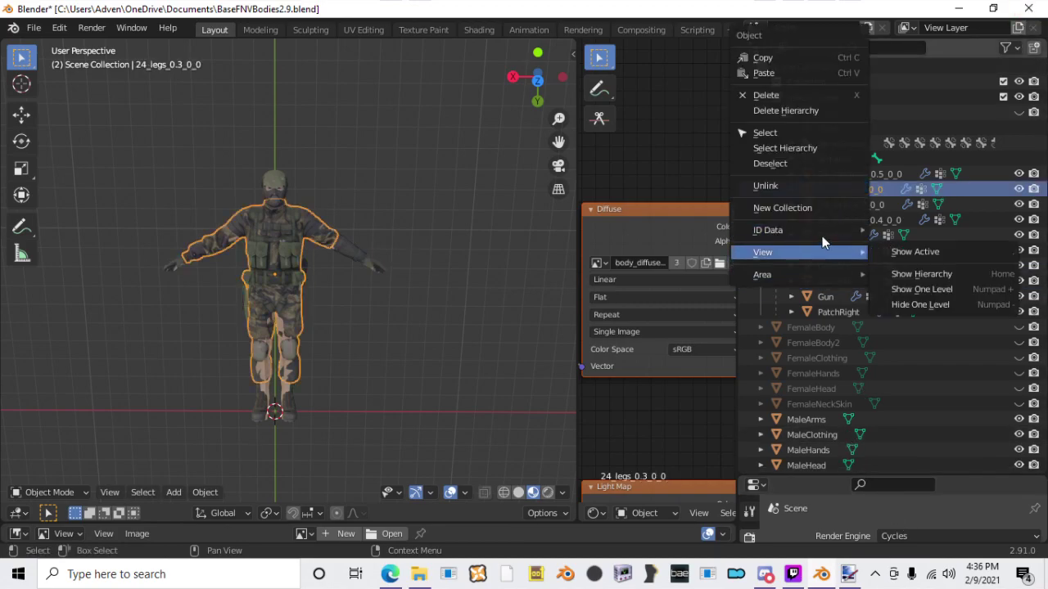
pyautogui.moveTo(819, 232)
pyautogui.click(894, 522)
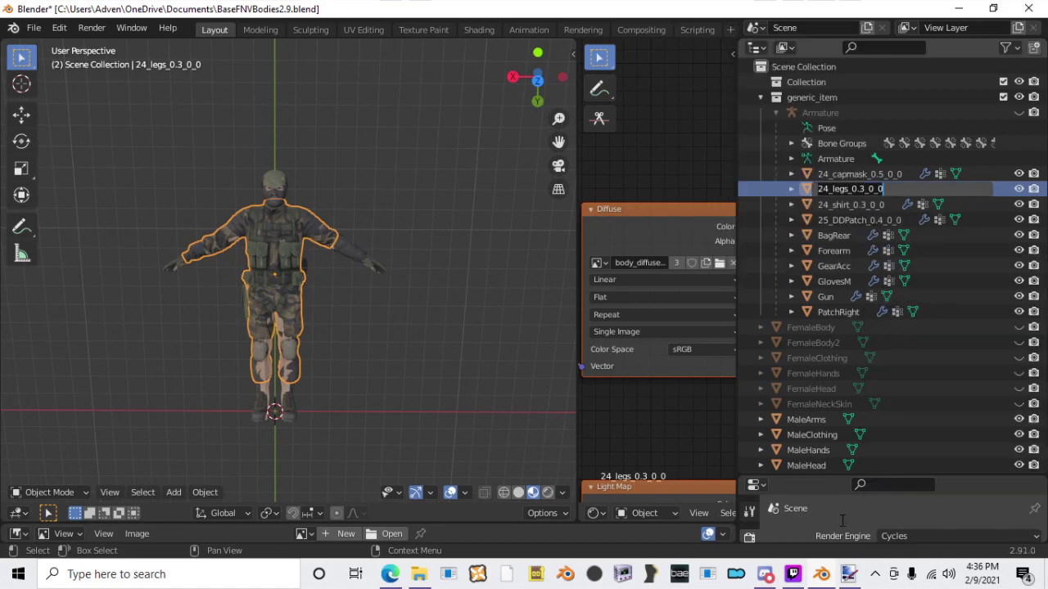
pyautogui.write('Body')
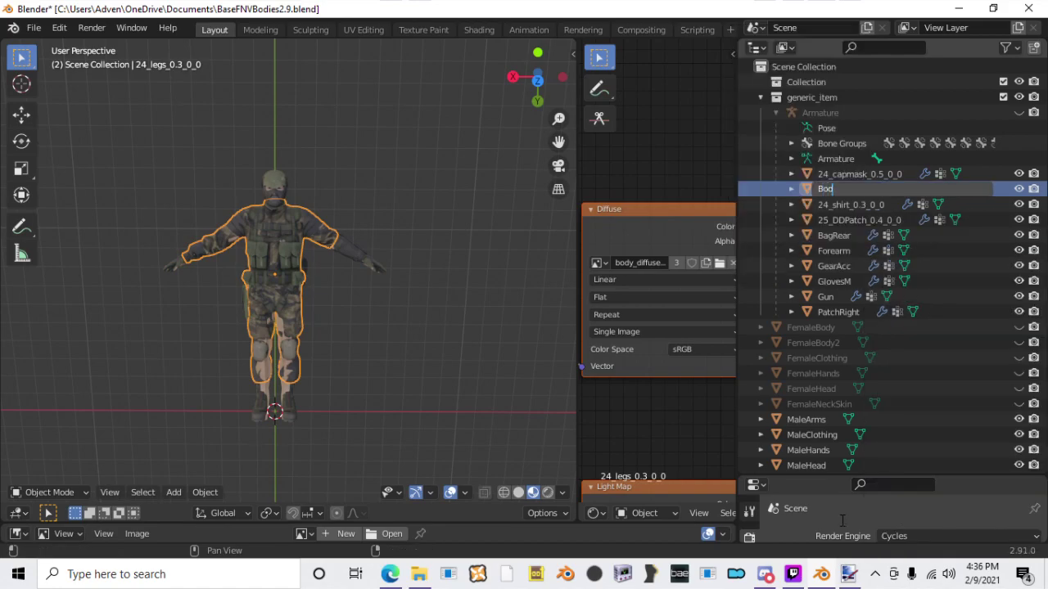
pyautogui.press('Return')
# Step: Hide the 24_capmask_0.5_0_0 object and delete the small 24_shirt_0.3_0_0 piece at the collar
pyautogui.click(851, 189)
pyautogui.click(848, 206)
pyautogui.click(847, 189)
pyautogui.scroll(6, 400, 270)
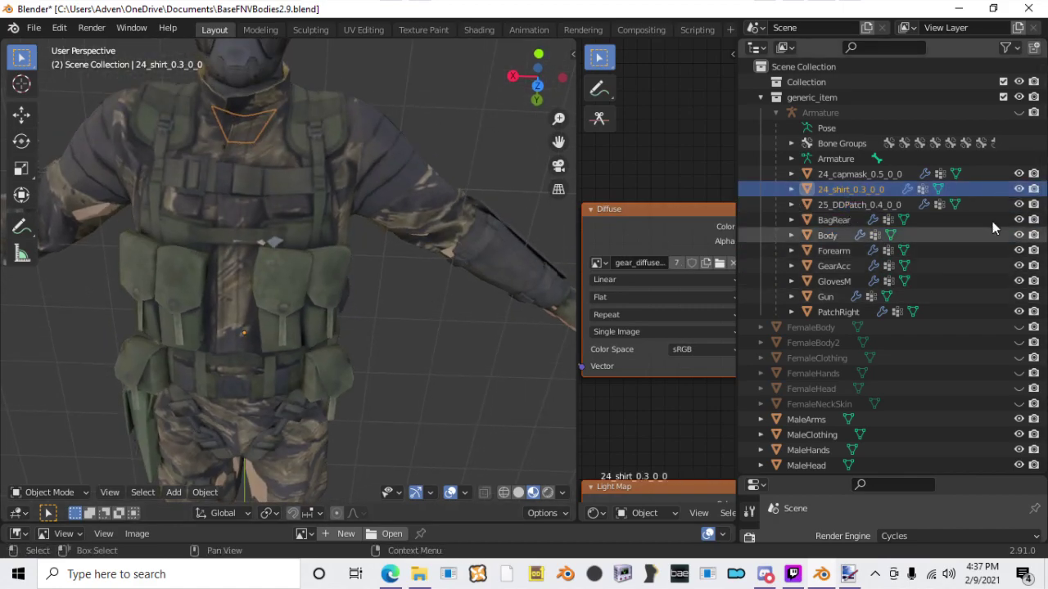
pyautogui.click(1019, 173)
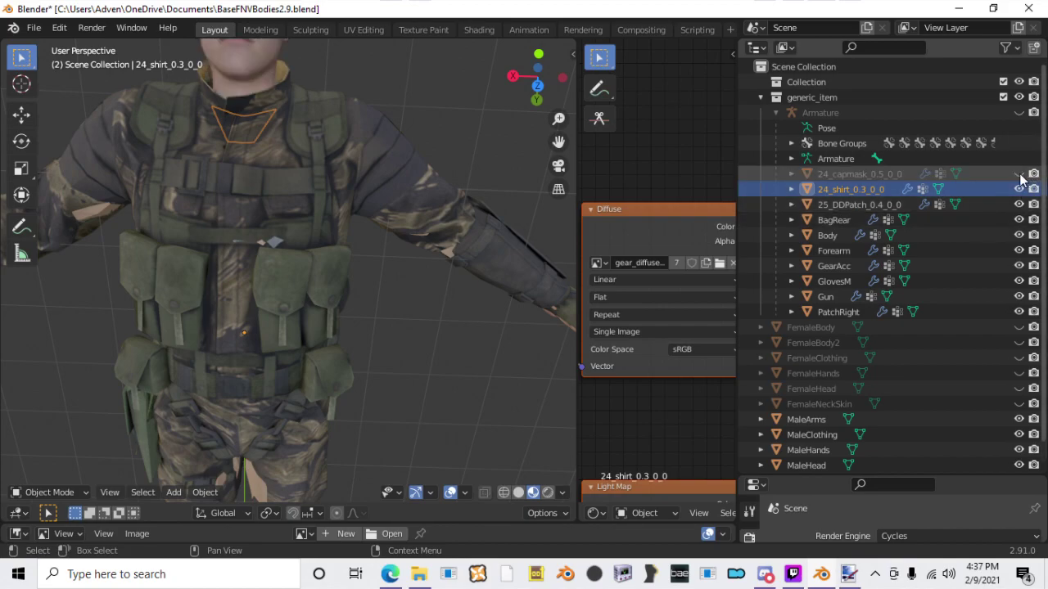
pyautogui.moveTo(333, 223); pyautogui.dragTo(332, 238, button='middle')
pyautogui.press('Delete')
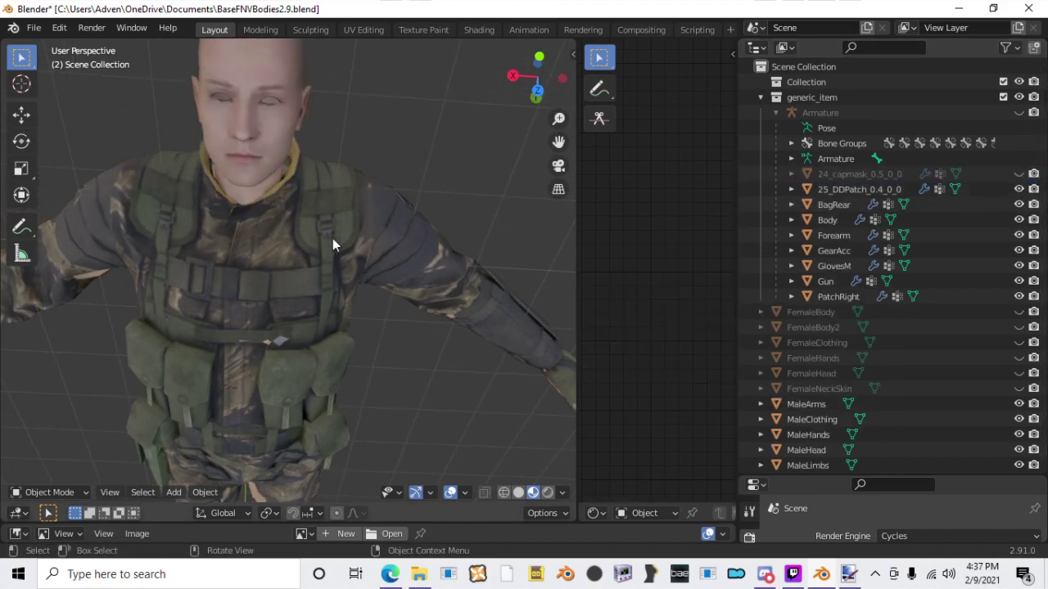
# Step: Rename the hidden 24_capmask_0.5_0_0 object to Helm
pyautogui.rightClick(827, 175)
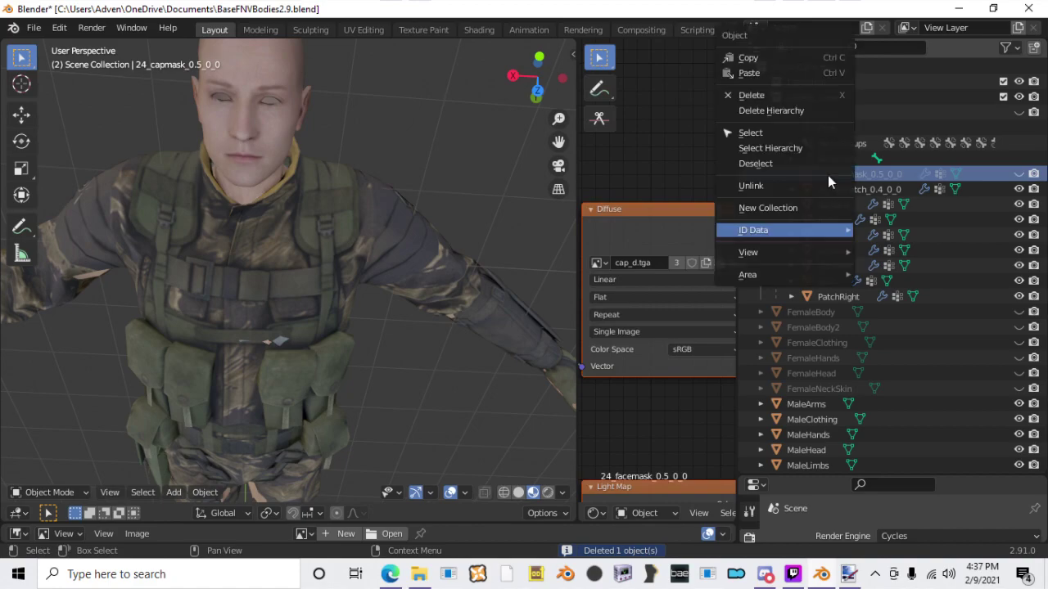
pyautogui.moveTo(768, 229)
pyautogui.click(908, 524)
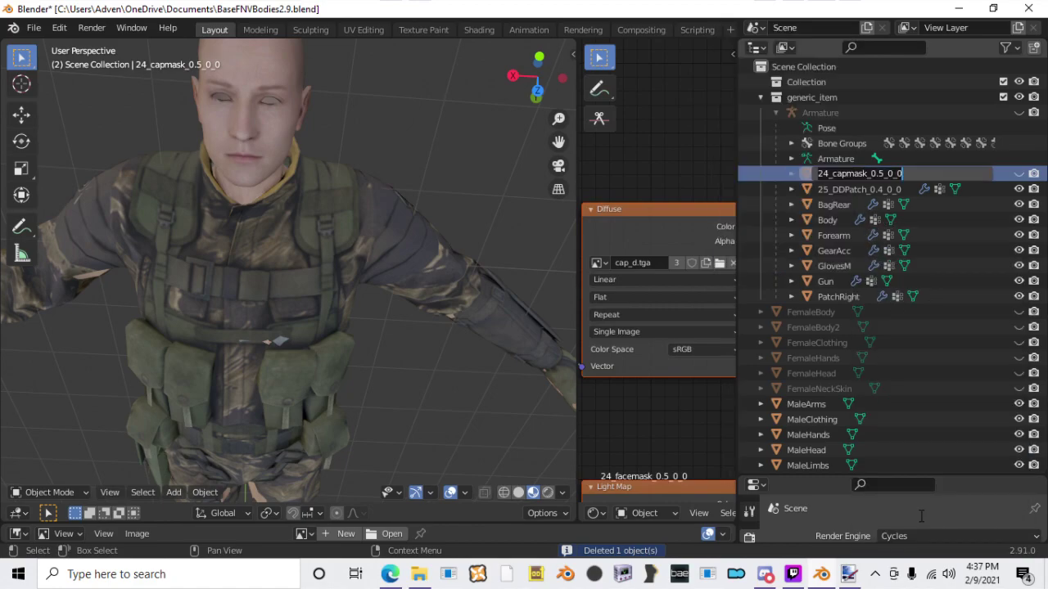
pyautogui.write('Helm')
pyautogui.press('Return')
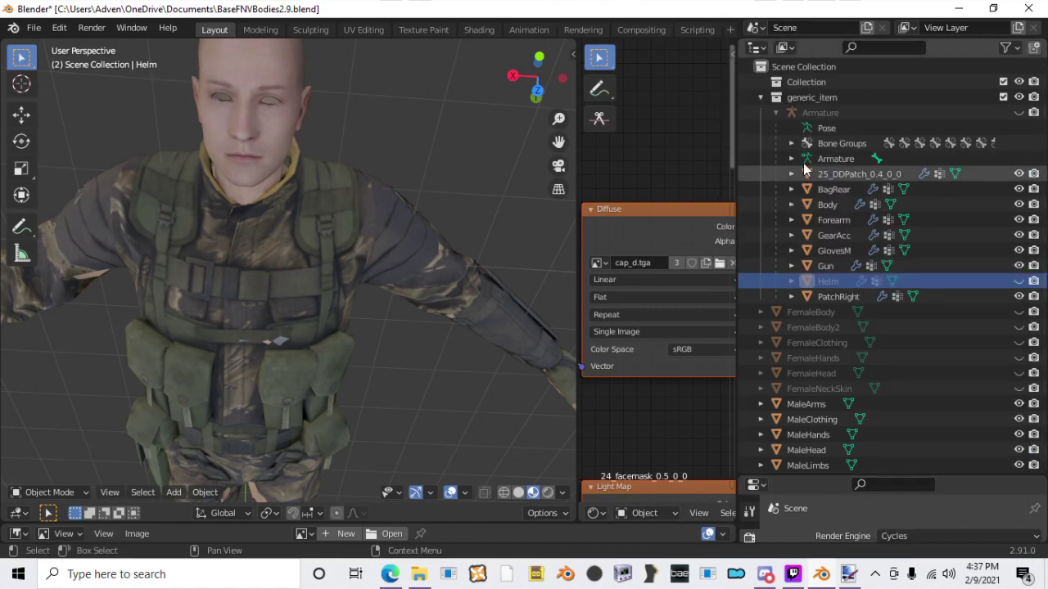
# Step: Rename the 25_DDPatch_0.4_0_0 object to PatchLeft
pyautogui.rightClick(841, 177)
pyautogui.moveTo(810, 229)
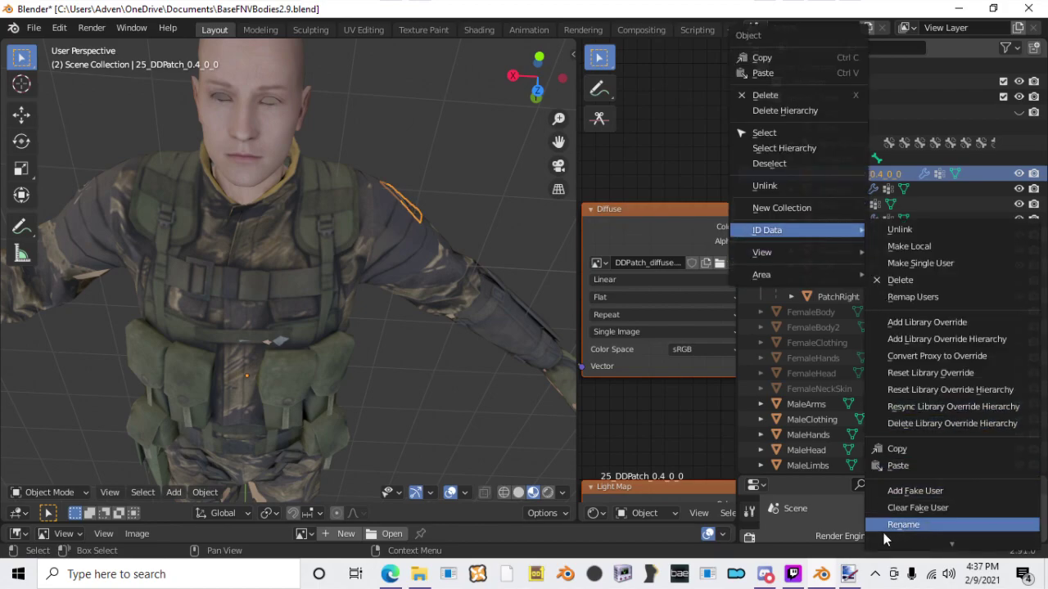
pyautogui.click(893, 524)
pyautogui.write('Patc')
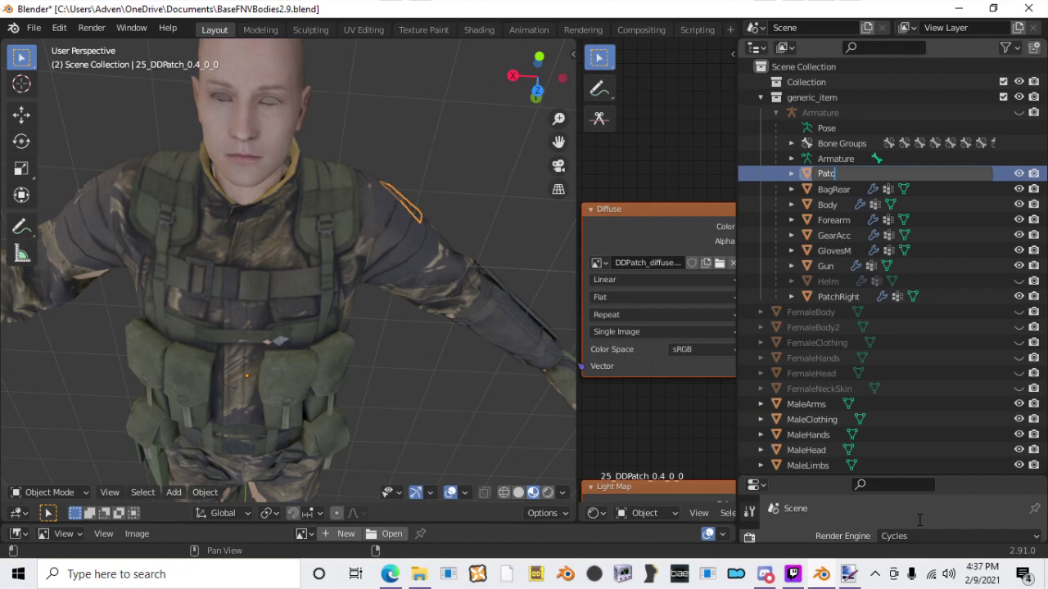
pyautogui.write('hLeft')
pyautogui.press('Return')
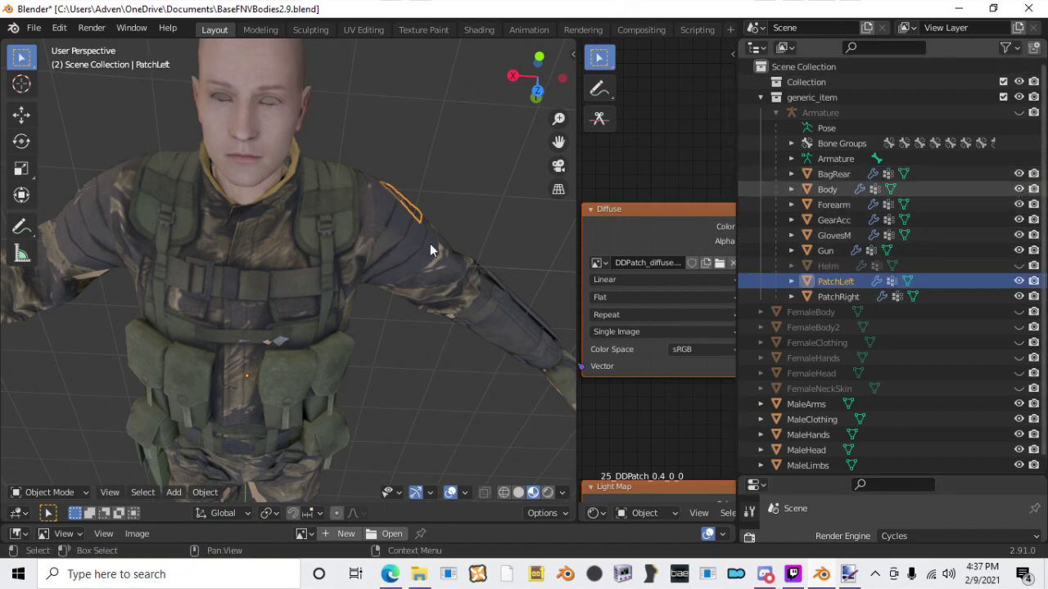
# Step: Hide every object in the scene except Body
pyautogui.scroll(-4, 301, 219)
pyautogui.moveTo(301, 220); pyautogui.dragTo(271, 231, button='middle')
pyautogui.click(276, 206)
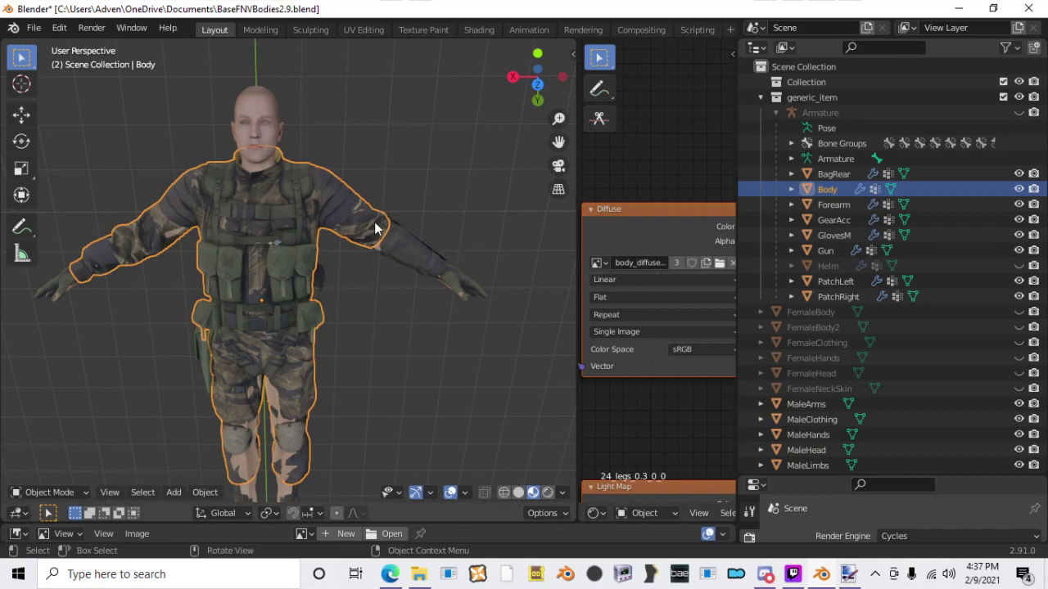
pyautogui.press('a')
pyautogui.press('h')
pyautogui.click(1019, 189)
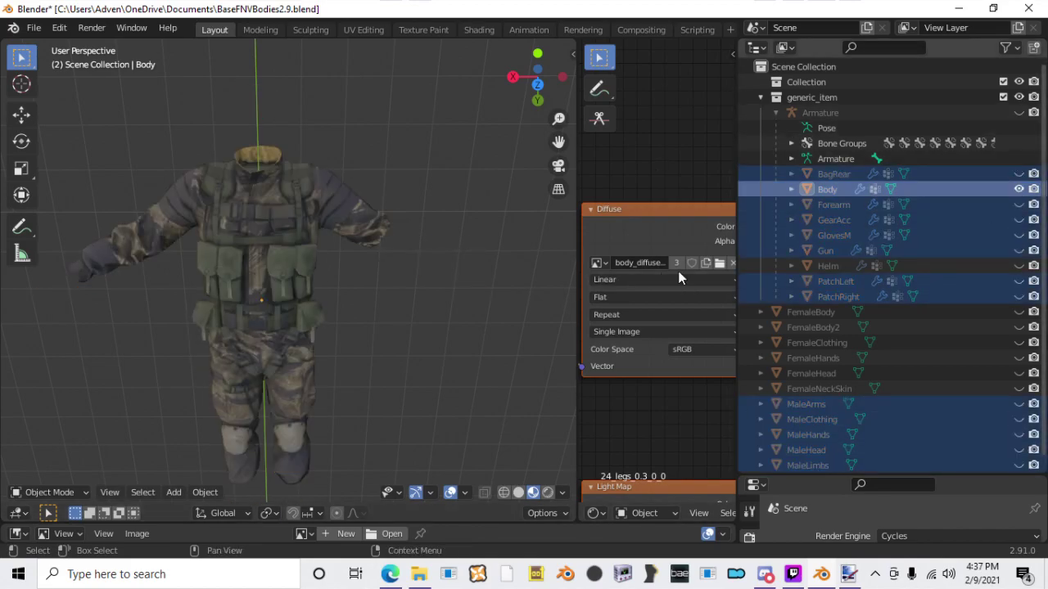
# Step: Separate the Body mesh into individual objects by material
pyautogui.press('Tab')
pyautogui.press('p')
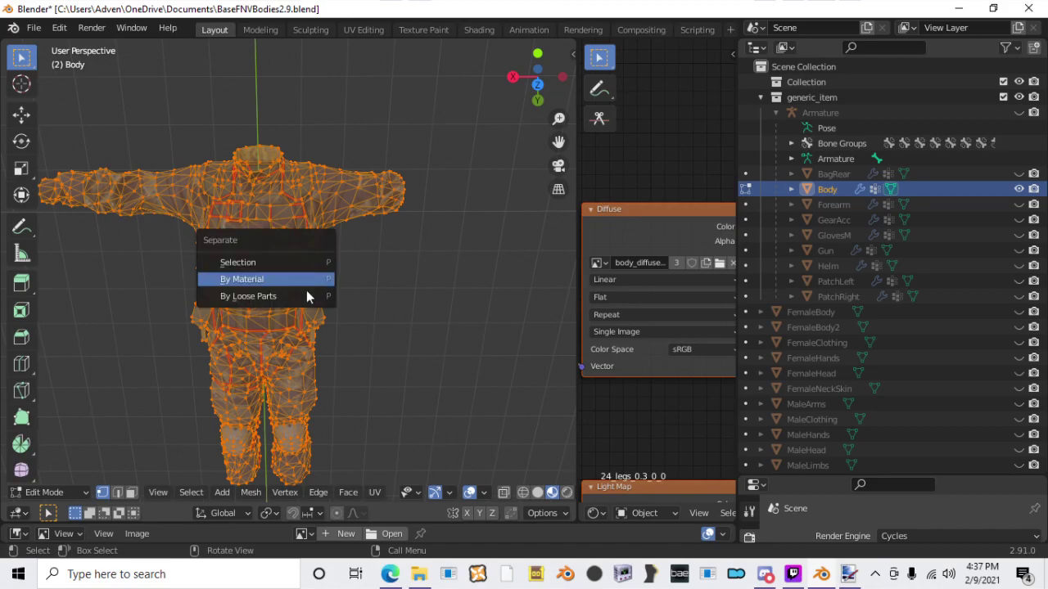
pyautogui.click(303, 280)
pyautogui.press('Tab')
# Step: Hide the sleeves object and join the separated torso and legs into one object
pyautogui.click(346, 205)
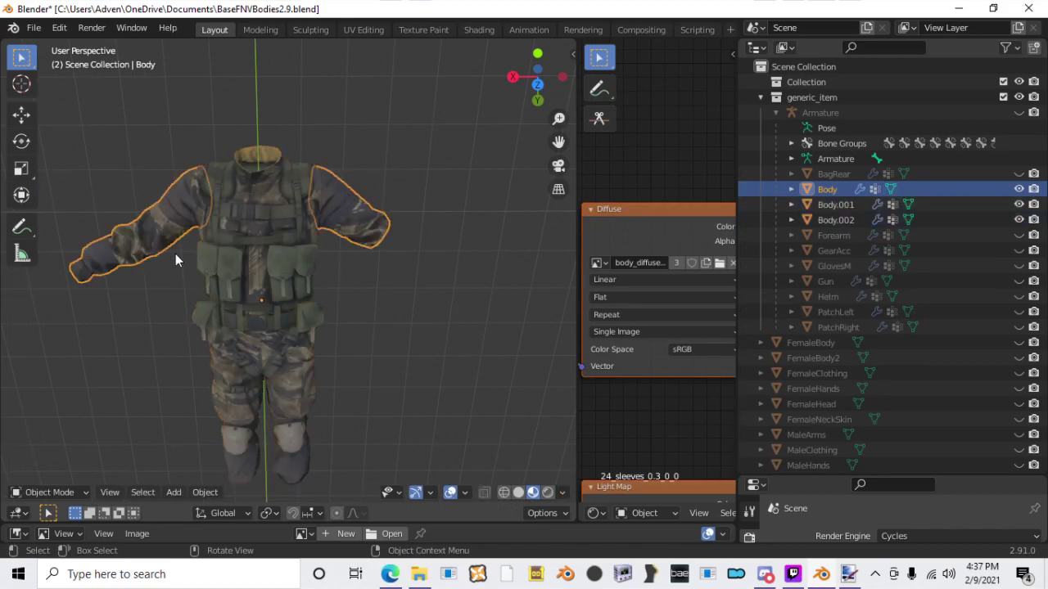
pyautogui.press('h')
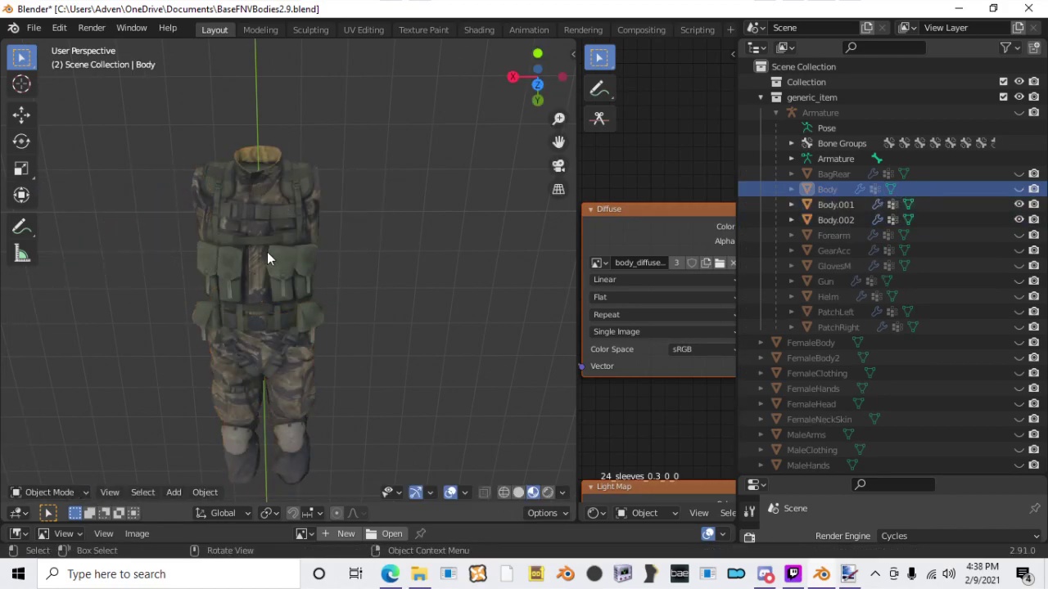
pyautogui.click(268, 252)
pyautogui.scroll(-2, 326, 419)
pyautogui.press('b')
pyautogui.moveTo(325, 417); pyautogui.dragTo(214, 296)
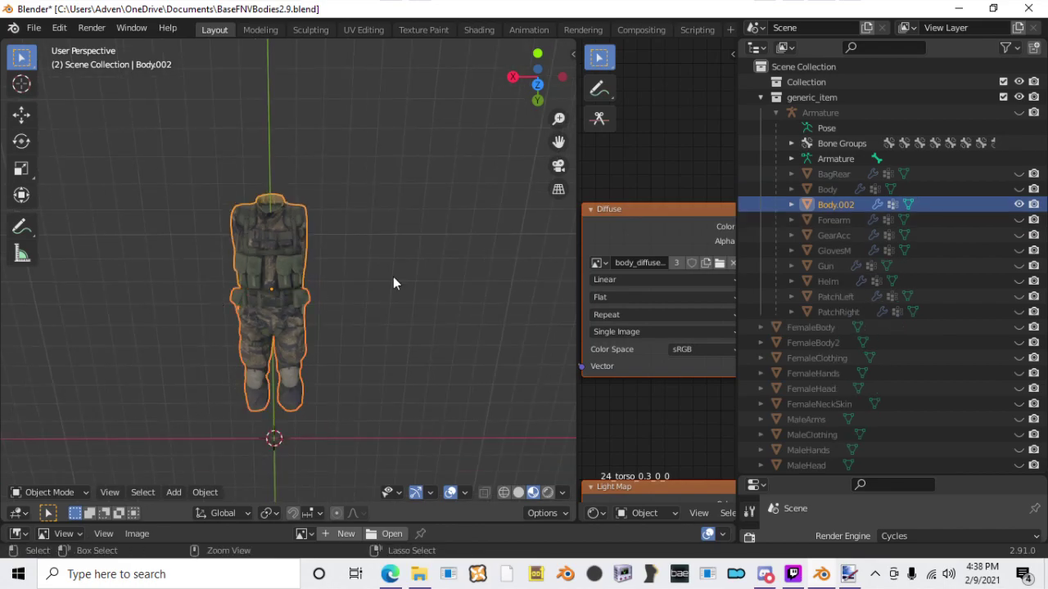
# Step: Rename the joined torso and legs object Body.002 to UpperBody:0
pyautogui.rightClick(853, 204)
pyautogui.moveTo(822, 234)
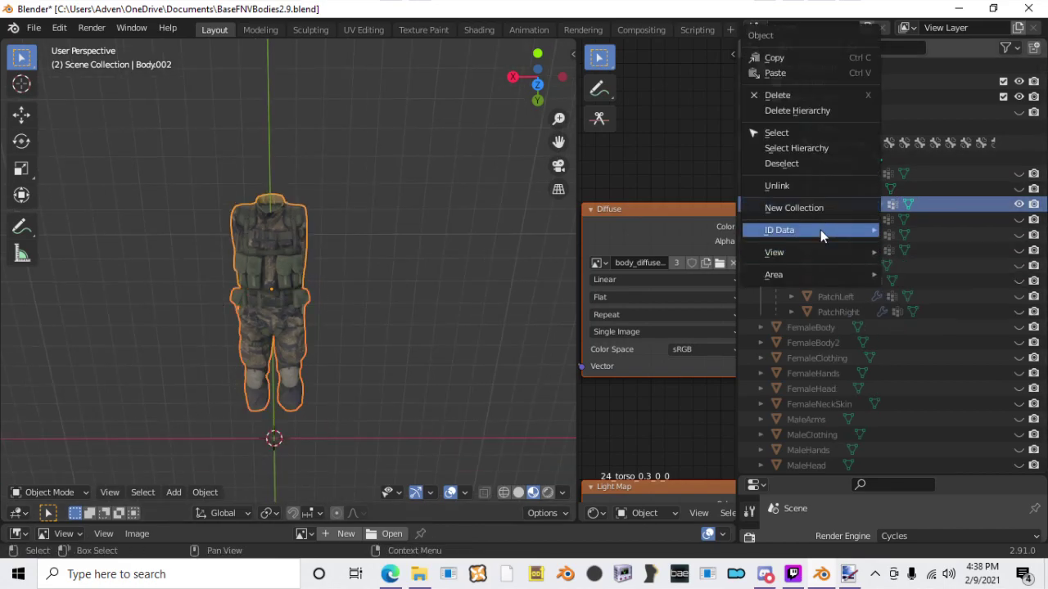
pyautogui.rightClick(837, 206)
pyautogui.moveTo(788, 236)
pyautogui.click(918, 524)
pyautogui.write('Upp')
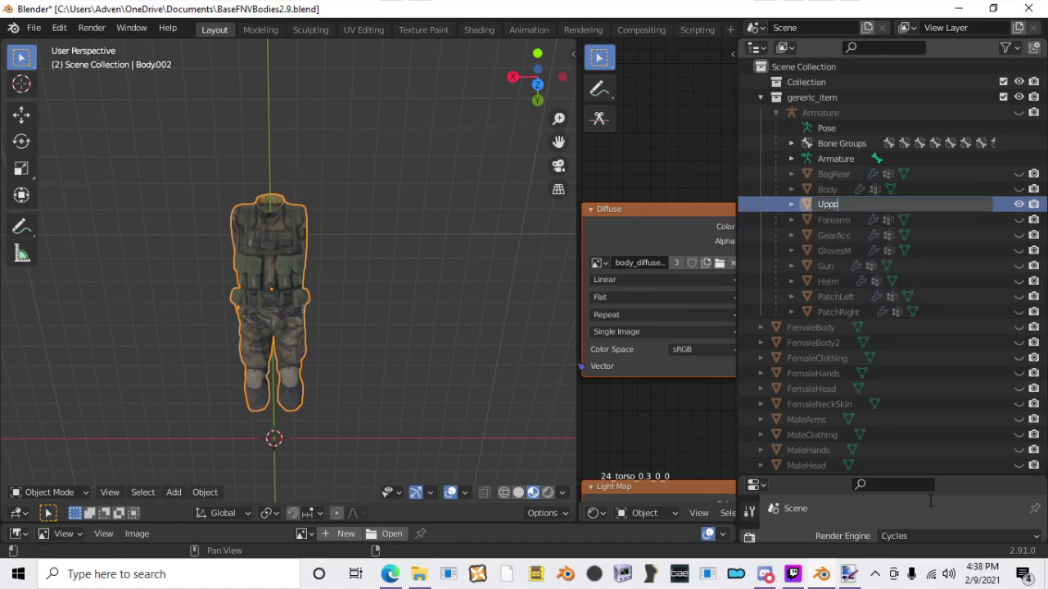
pyautogui.write('erBody:0')
pyautogui.press('Return')
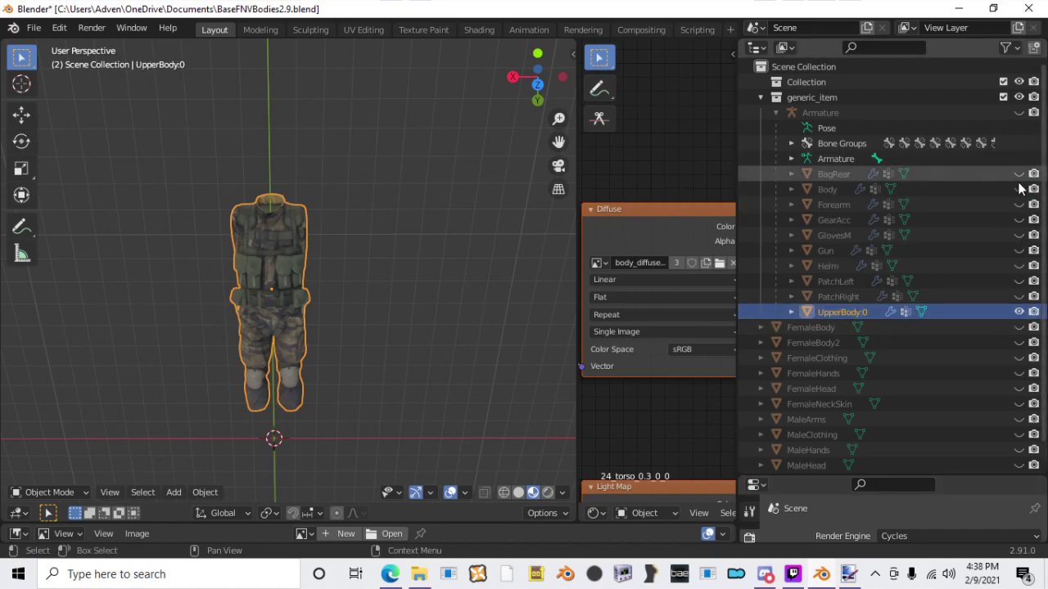
# Step: Unhide the sleeves object Body and rename it to Arms
pyautogui.rightClick(833, 193)
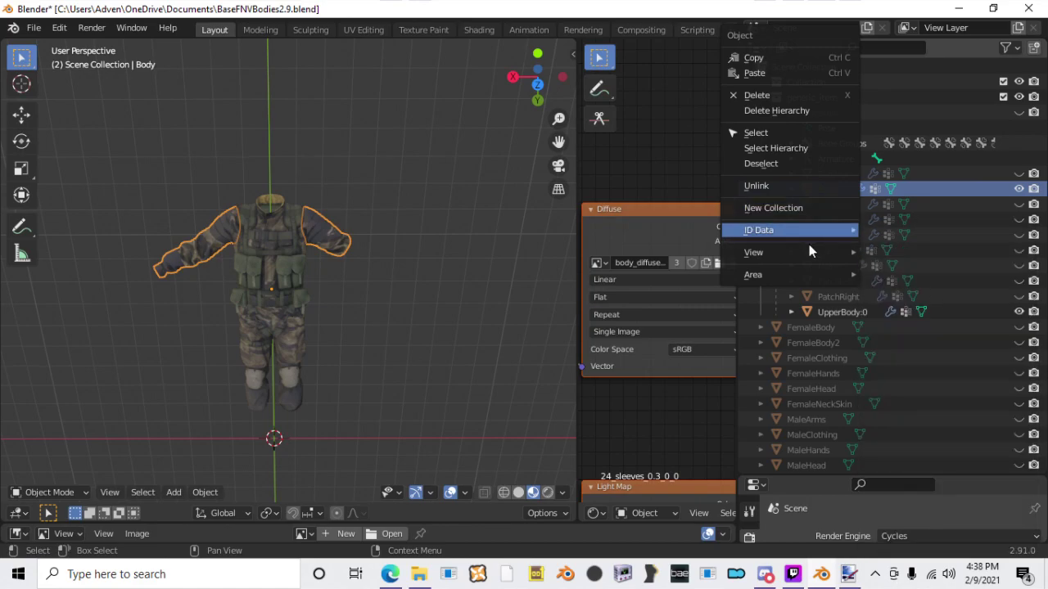
pyautogui.moveTo(809, 236)
pyautogui.click(917, 525)
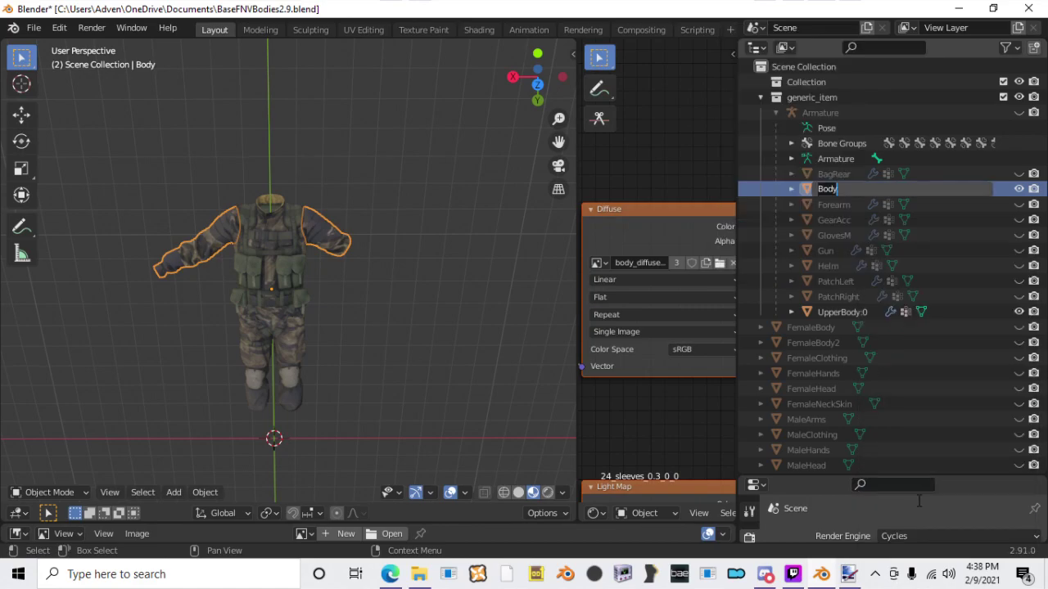
pyautogui.write('Arms')
pyautogui.press('Return')
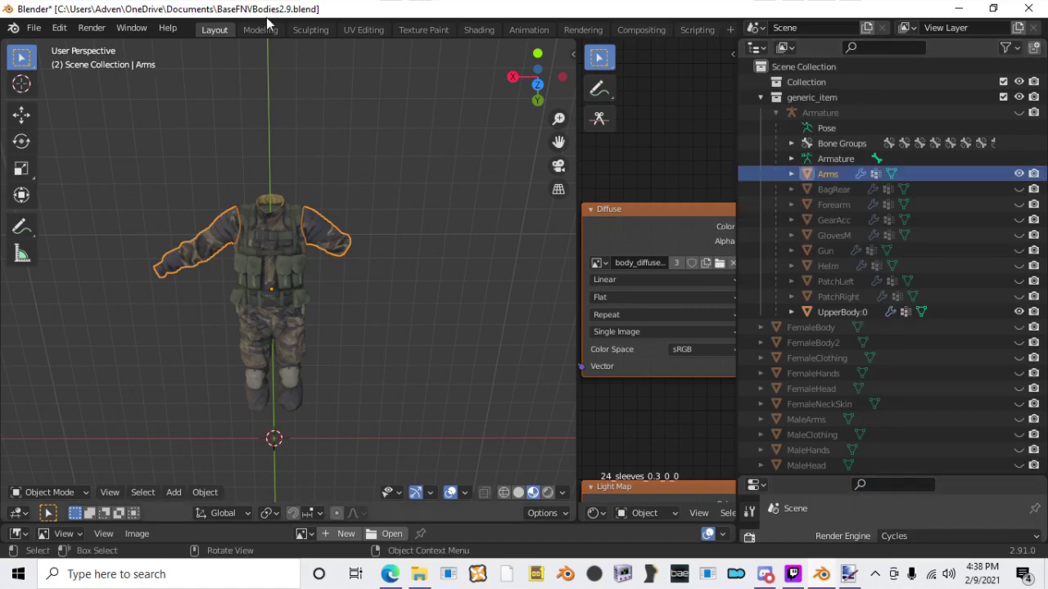
# Step: Show Forearm and GlovesM with Arms while UpperBody:0 is hidden, and bring UpperBody:0 back as the selected object
pyautogui.scroll(3, 305, 240)
pyautogui.scroll(-2, 299, 216)
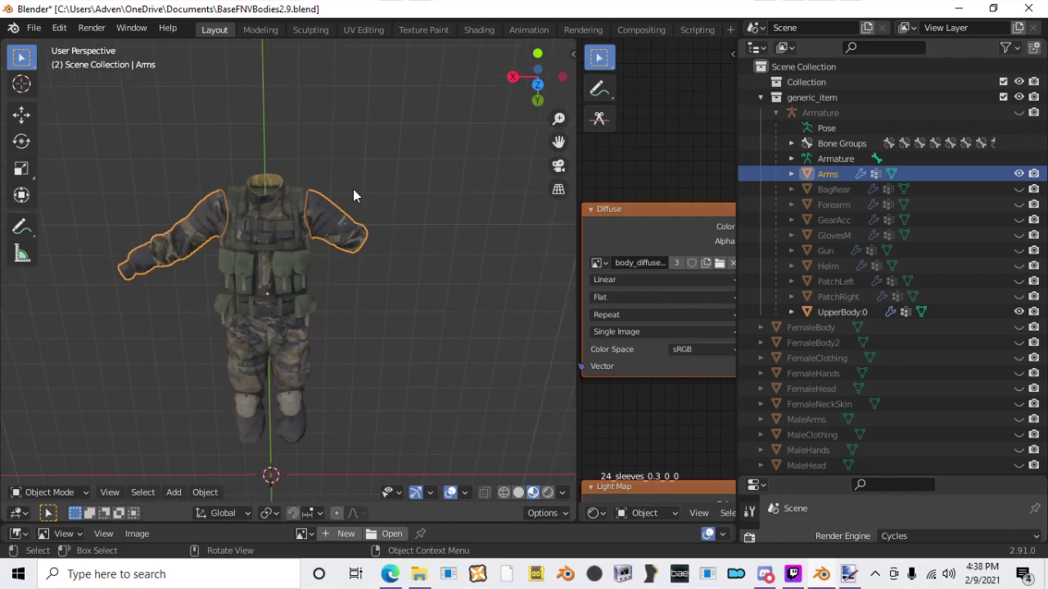
pyautogui.click(1018, 312)
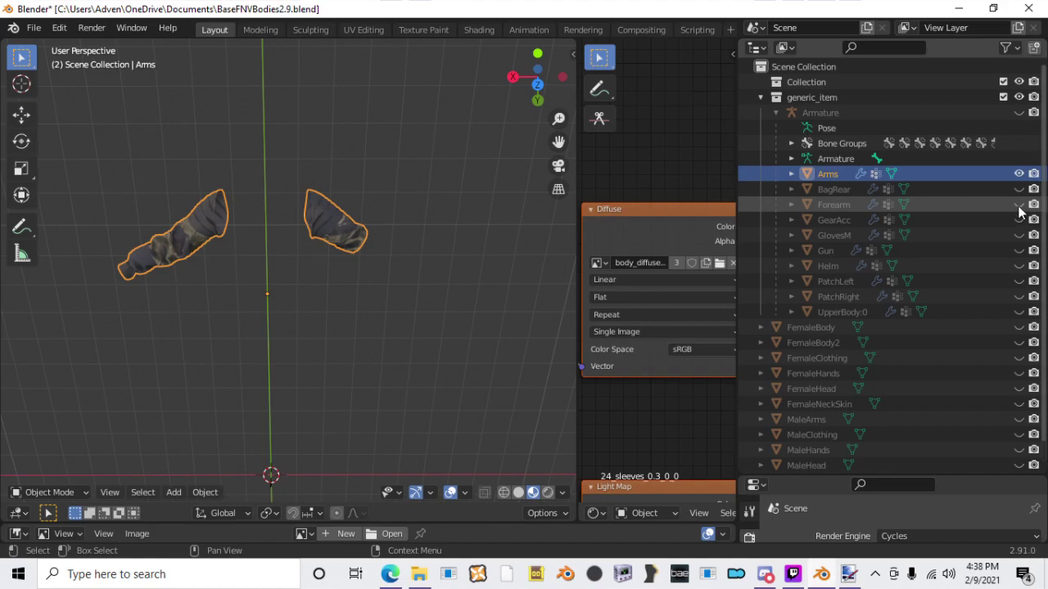
pyautogui.click(1018, 204)
pyautogui.click(1018, 236)
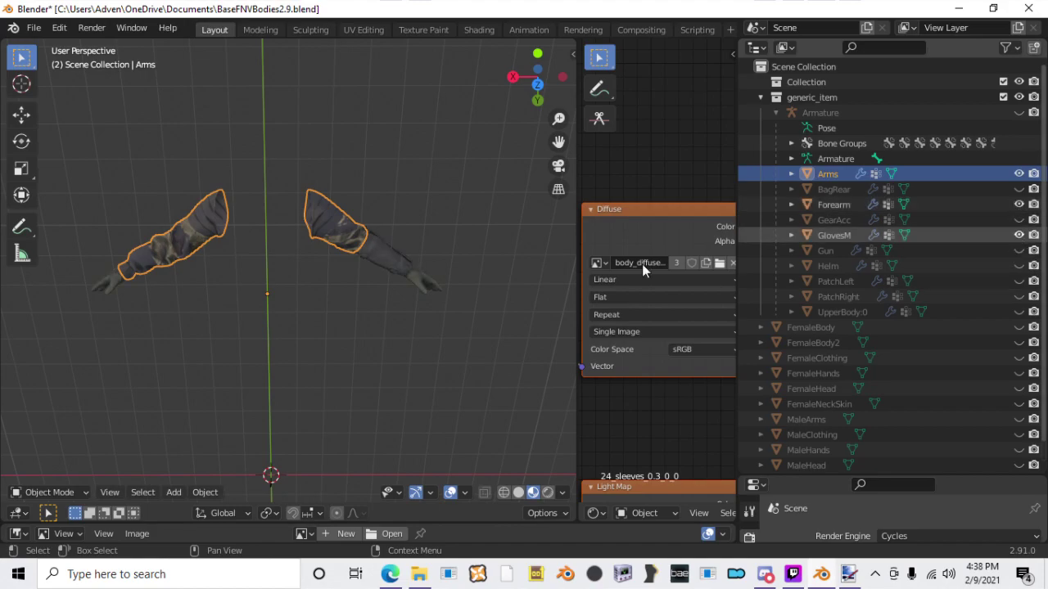
pyautogui.scroll(1, 294, 290)
pyautogui.click(295, 290)
pyautogui.scroll(-2, 295, 290)
pyautogui.scroll(2, 295, 291)
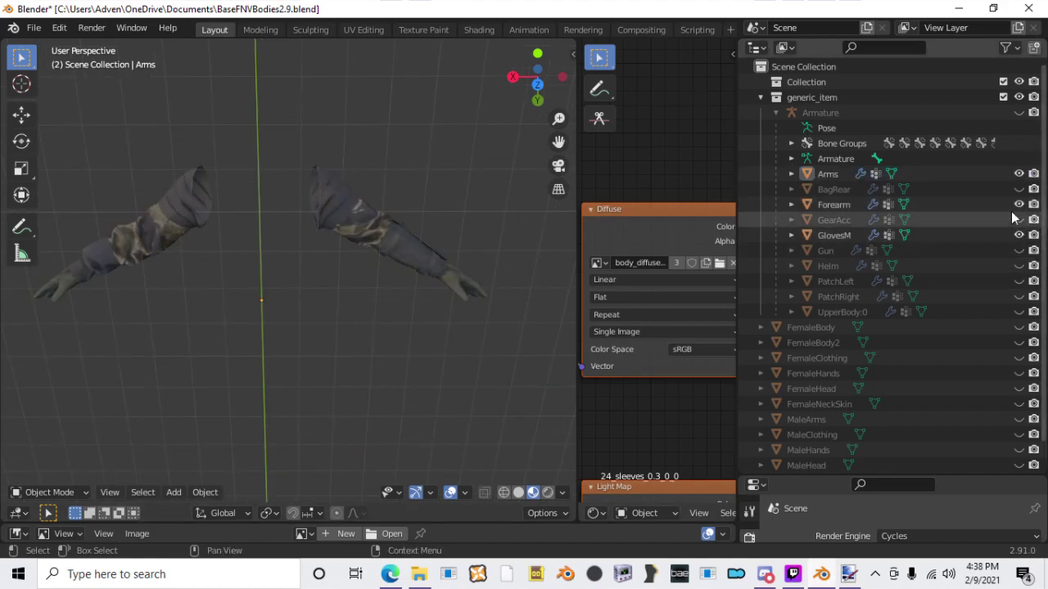
pyautogui.click(1018, 312)
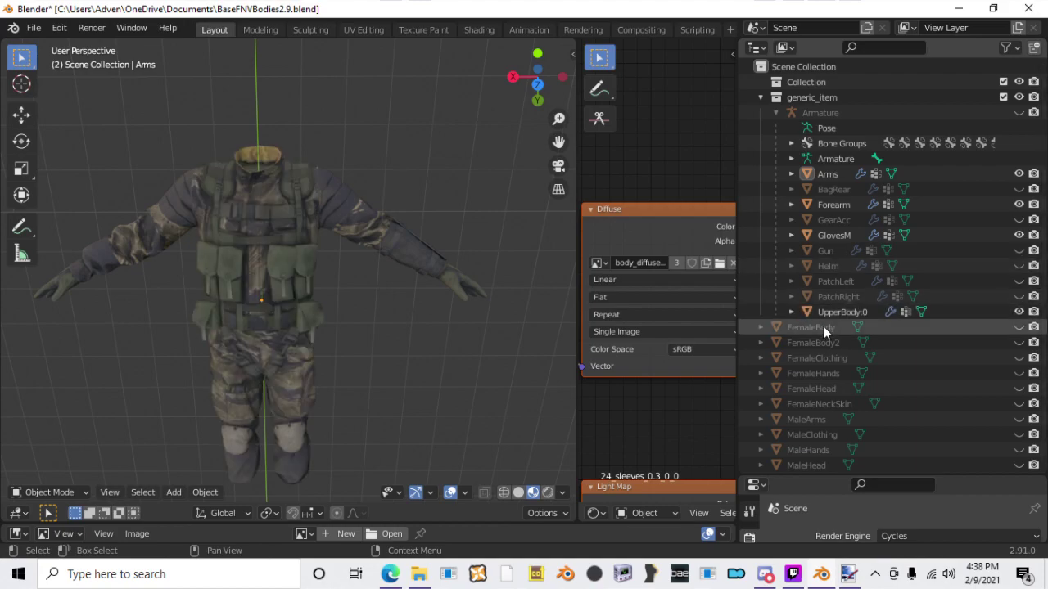
pyautogui.click(831, 312)
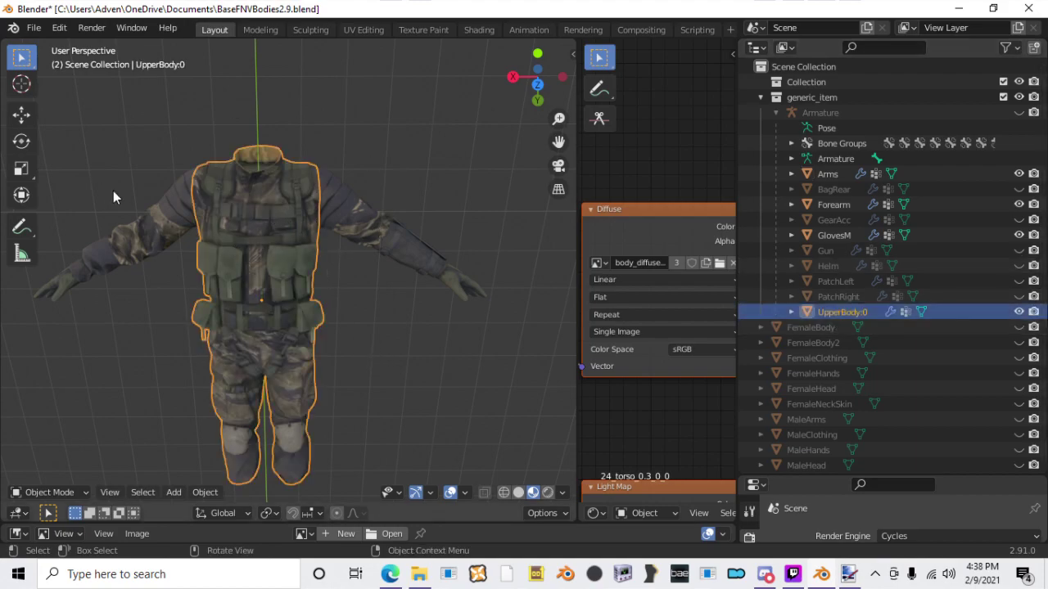
# Step: Widen the 3D viewport and examine the collar, shoulders and back of UpperBody:0 from several angles
pyautogui.scroll(4, 215, 91)
pyautogui.moveTo(215, 91); pyautogui.dragTo(311, 303, button='middle')
pyautogui.scroll(-5, 385, 315)
pyautogui.scroll(2, 385, 314)
pyautogui.scroll(6, 309, 312)
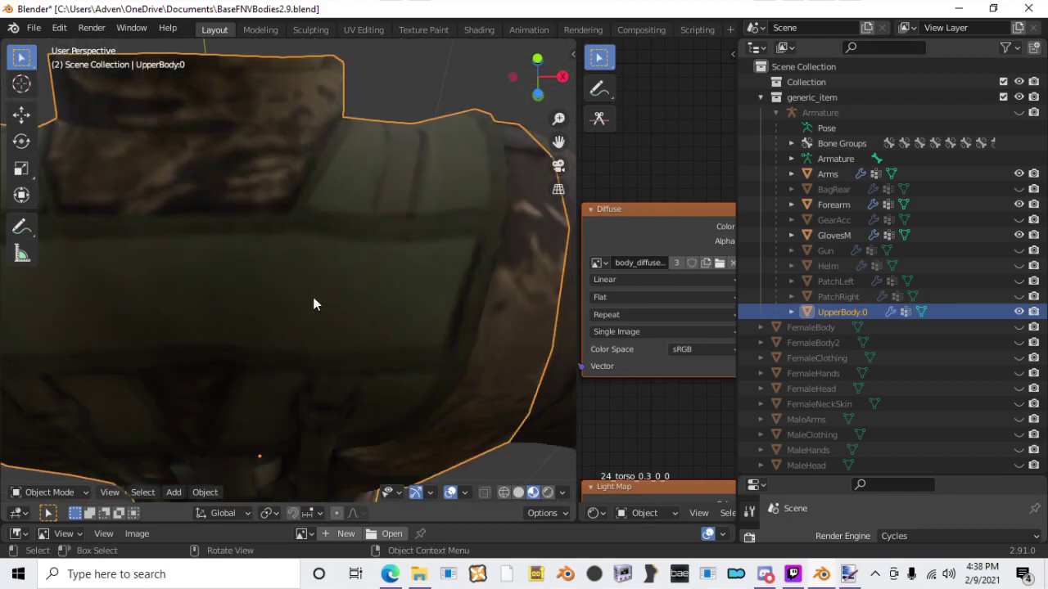
pyautogui.moveTo(351, 264); pyautogui.dragTo(324, 236, button='middle')
pyautogui.scroll(3, 356, 178)
pyautogui.scroll(-1, 297, 221)
pyautogui.moveTo(578, 250); pyautogui.dragTo(754, 238)
pyautogui.scroll(-1, 470, 328)
pyautogui.moveTo(470, 334); pyautogui.dragTo(422, 296, button='middle')
pyautogui.scroll(2, 428, 350)
pyautogui.scroll(-8, 273, 257)
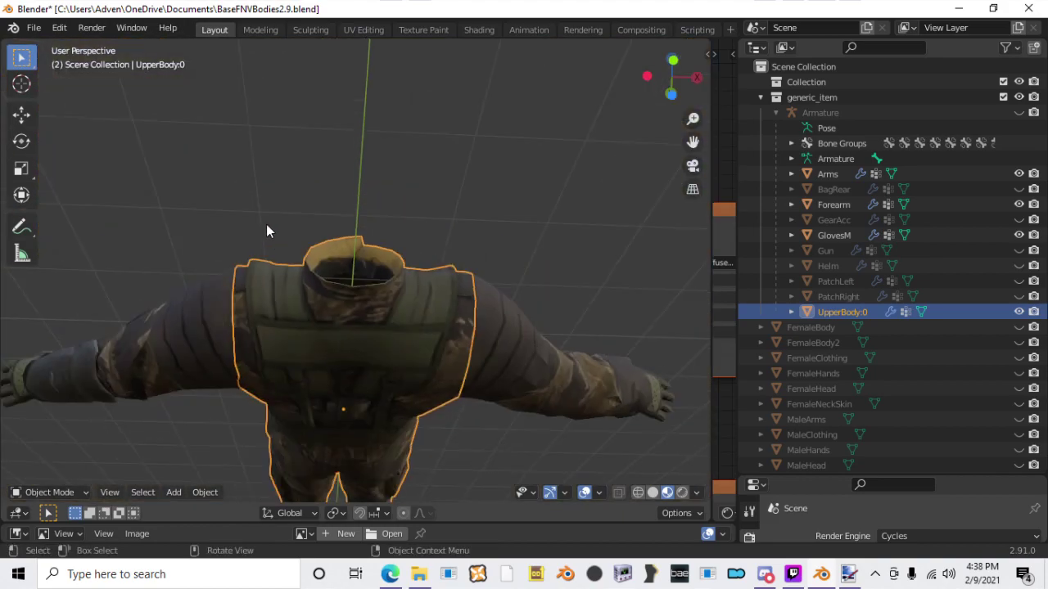
pyautogui.moveTo(332, 218); pyautogui.dragTo(451, 364, button='middle')
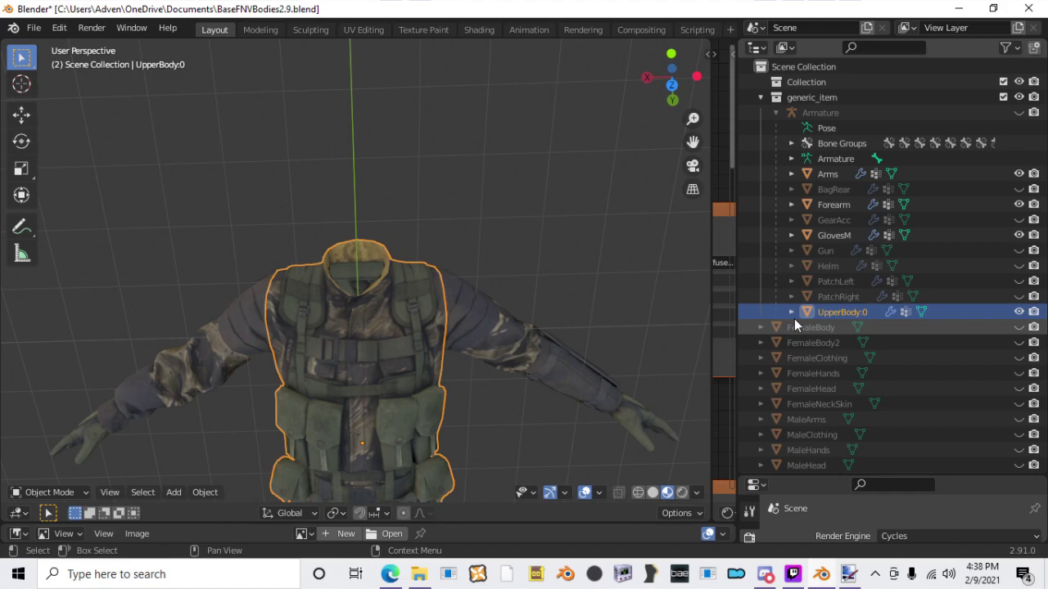
# Step: Select Arms and unhide BagRear, GearAcc, Gun, Helm, PatchLeft, PatchRight and UpperBody:0 so the whole outfit shows
pyautogui.click(1018, 312)
pyautogui.click(539, 320)
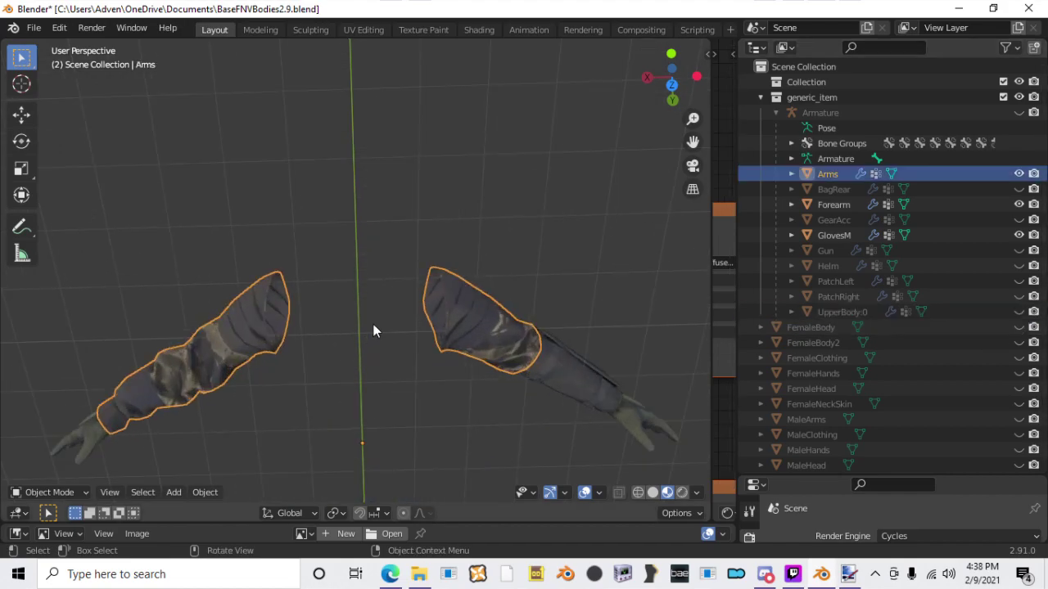
pyautogui.click(1019, 189)
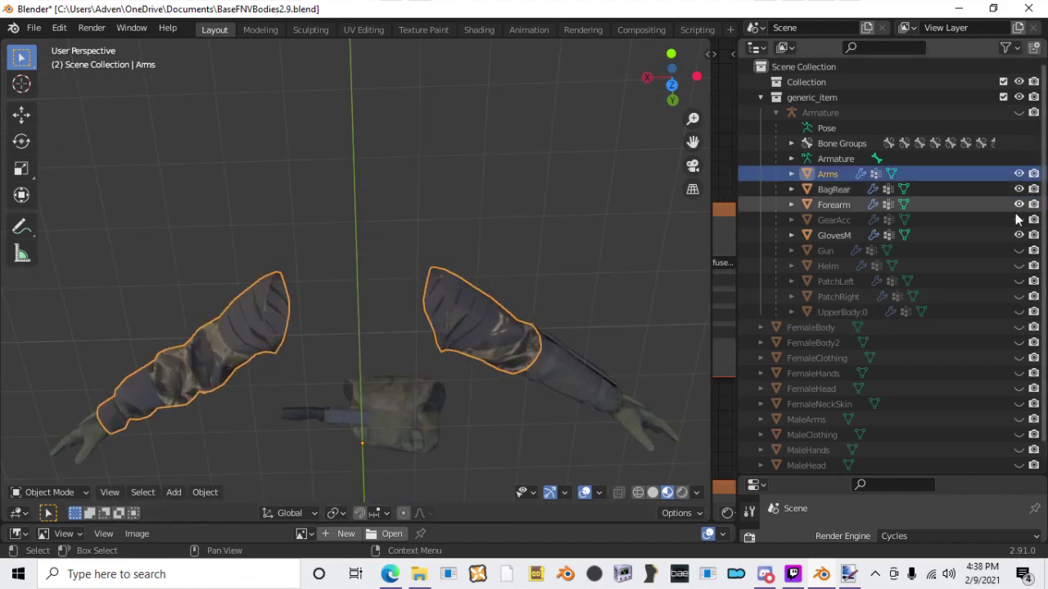
pyautogui.click(1019, 219)
pyautogui.click(1019, 250)
pyautogui.click(1020, 266)
pyautogui.click(1019, 281)
pyautogui.click(1019, 297)
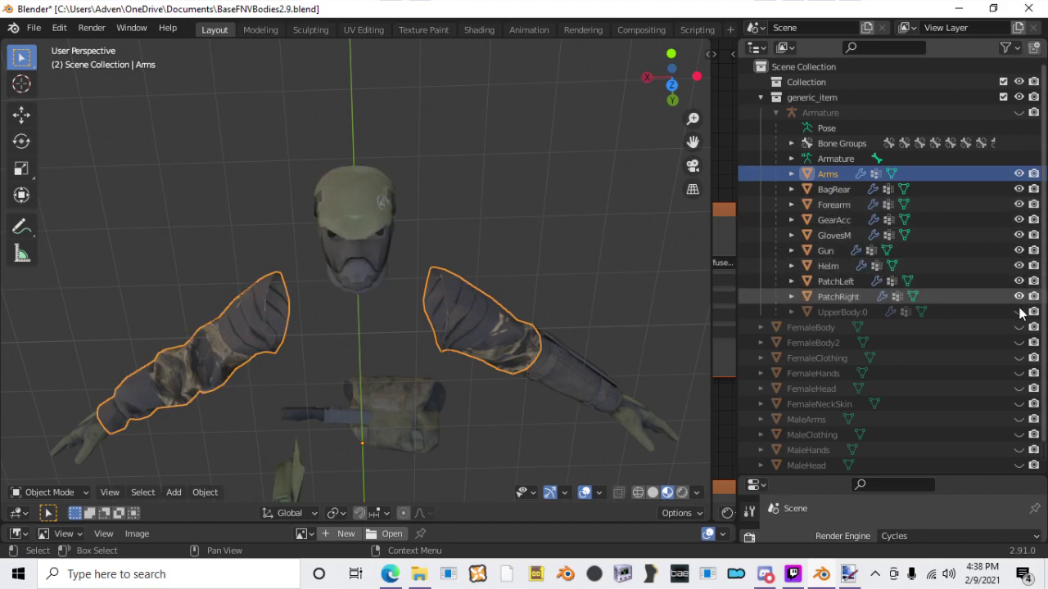
pyautogui.click(1019, 311)
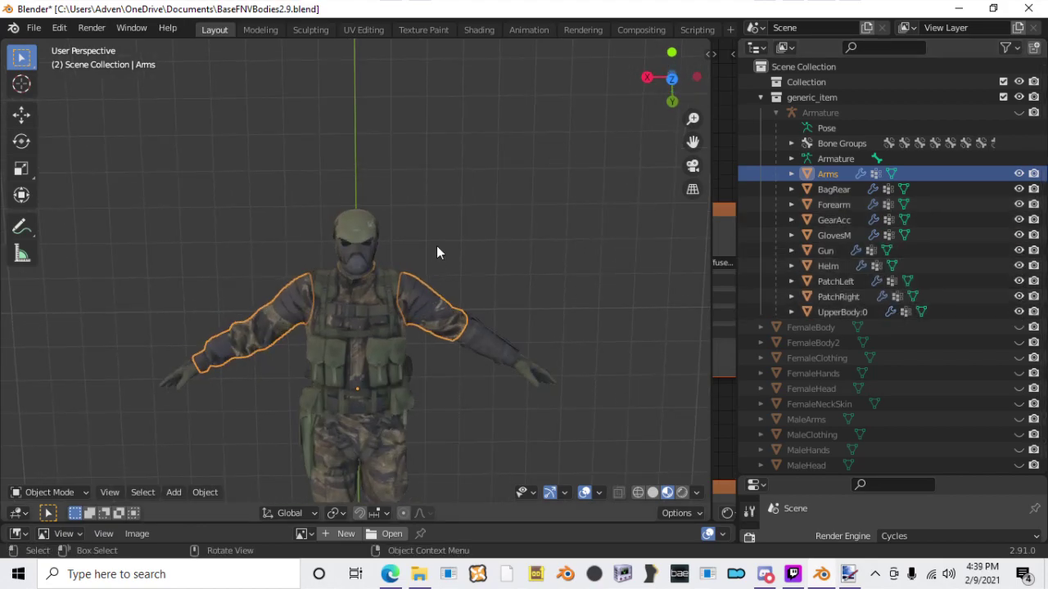
# Step: Unhide all remaining objects and delete the female and male body objects from FemaleBody through MaleLimbs
pyautogui.hotkey('alt', 'h')
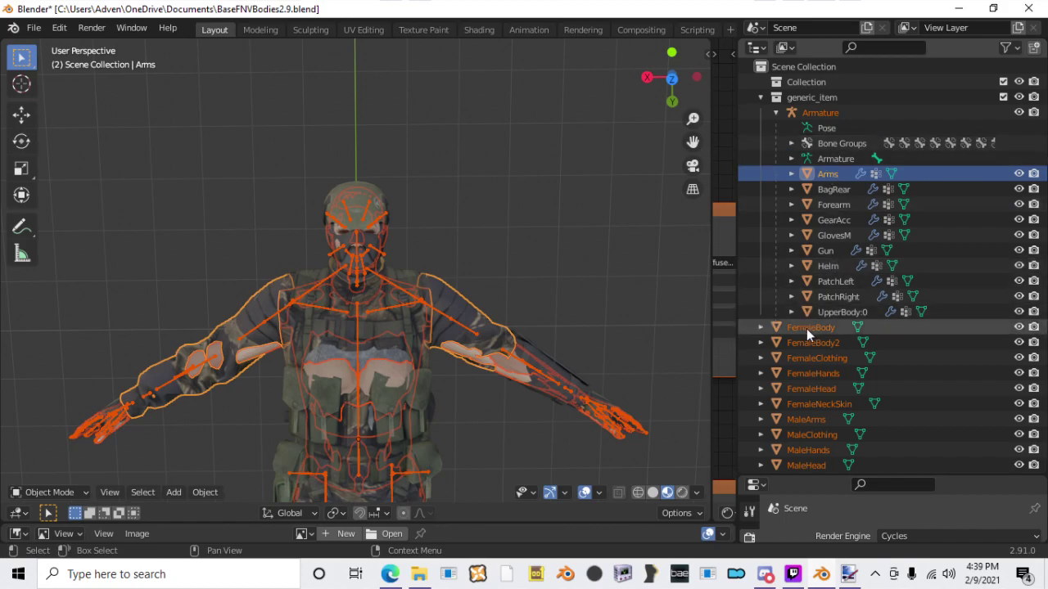
pyautogui.click(807, 328)
pyautogui.hotkey('shift', 'Down')
pyautogui.hotkey('shift', 'Down')
pyautogui.hotkey('shift', 'Down')
pyautogui.hotkey('shift', 'Down')
pyautogui.hotkey('shift', 'Down')
pyautogui.hotkey('shift', 'Down')
pyautogui.hotkey('shift', 'Down')
pyautogui.hotkey('shift', 'Down')
pyautogui.hotkey('shift', 'Down')
pyautogui.hotkey('shift', 'Down')
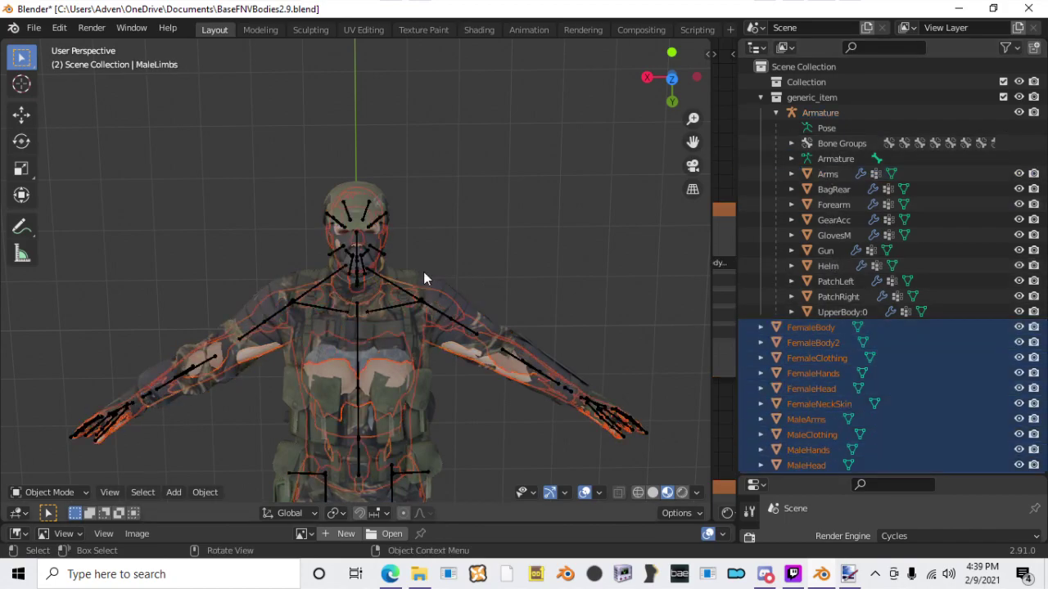
pyautogui.press('Delete')
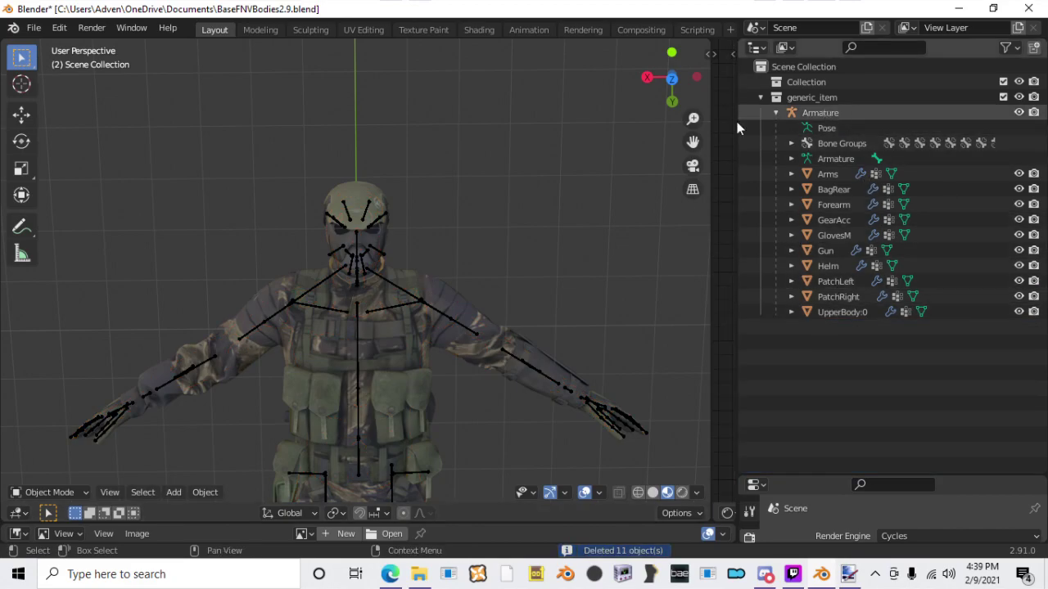
# Step: Examine the assembled outfit and its armature, including the trousers, knee pads and full figure
pyautogui.scroll(-3, 491, 268)
pyautogui.scroll(5, 489, 227)
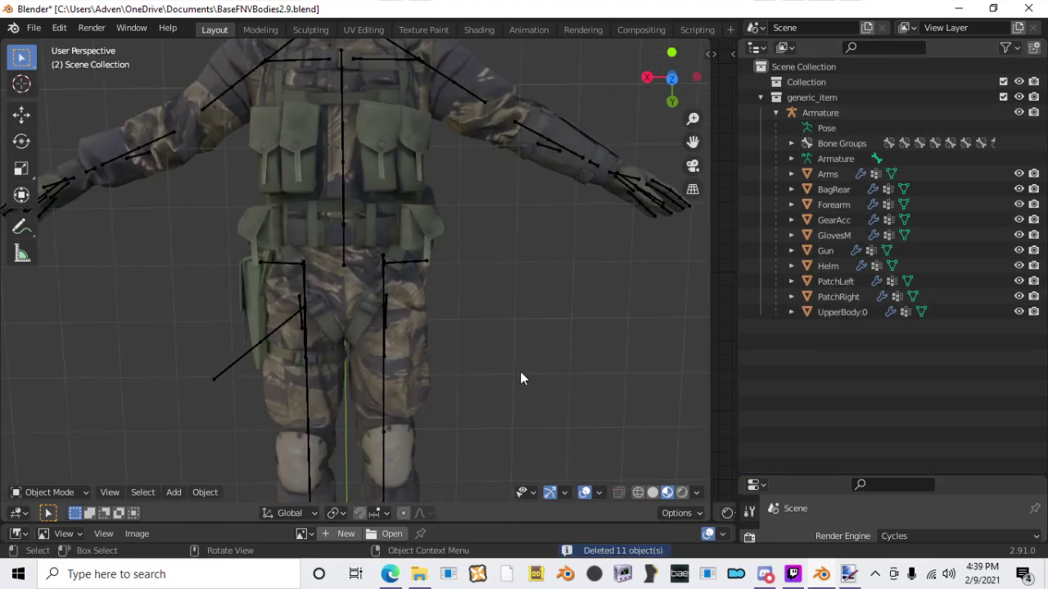
pyautogui.keyDown('shift'); pyautogui.moveTo(515, 392); pyautogui.dragTo(460, 298, button='middle'); pyautogui.keyUp('shift')
pyautogui.scroll(4, 469, 217)
pyautogui.scroll(3, 425, 257)
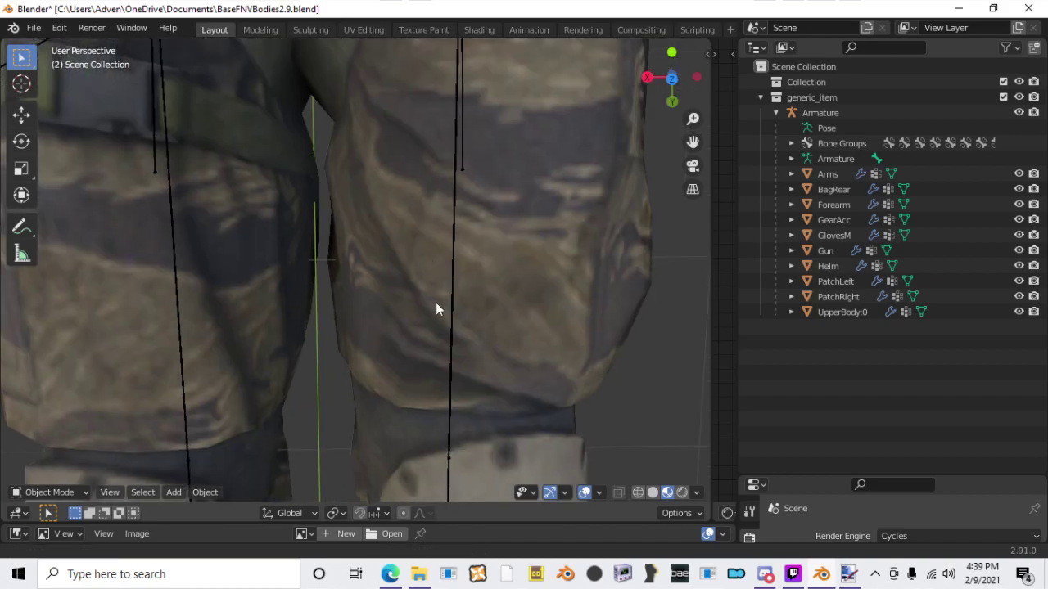
pyautogui.keyDown('shift'); pyautogui.moveTo(424, 257); pyautogui.dragTo(510, 409, button='middle'); pyautogui.keyUp('shift')
pyautogui.scroll(-5, 491, 399)
pyautogui.scroll(-5, 402, 168)
pyautogui.scroll(2, 406, 186)
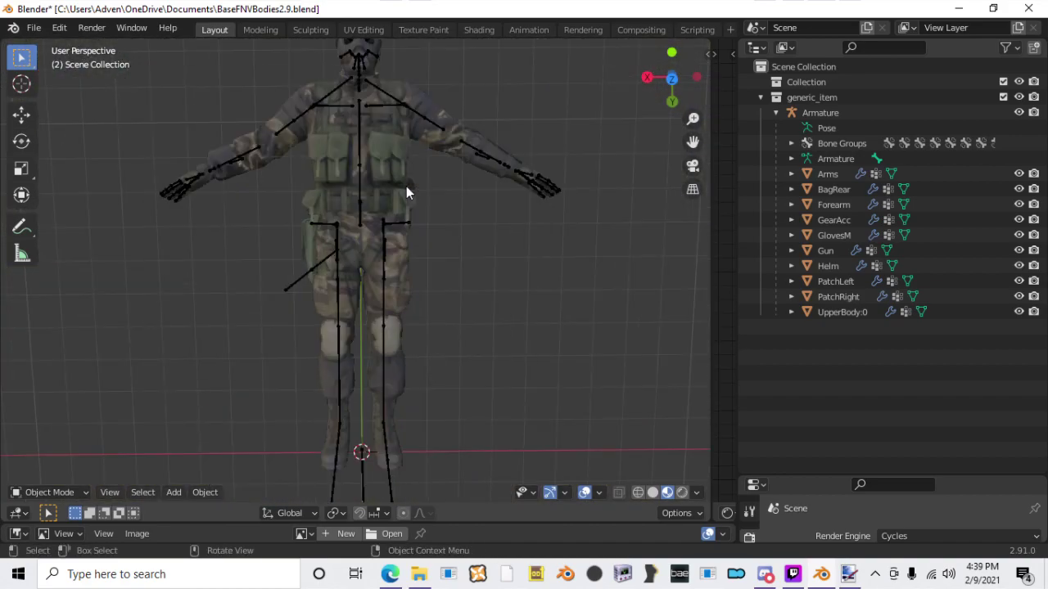
pyautogui.scroll(-2, 385, 172)
pyautogui.scroll(1, 375, 165)
# Step: Export the scene as a Wavefront OBJ, overwriting Shaxx.obj in the Documents folder
pyautogui.click(34, 27)
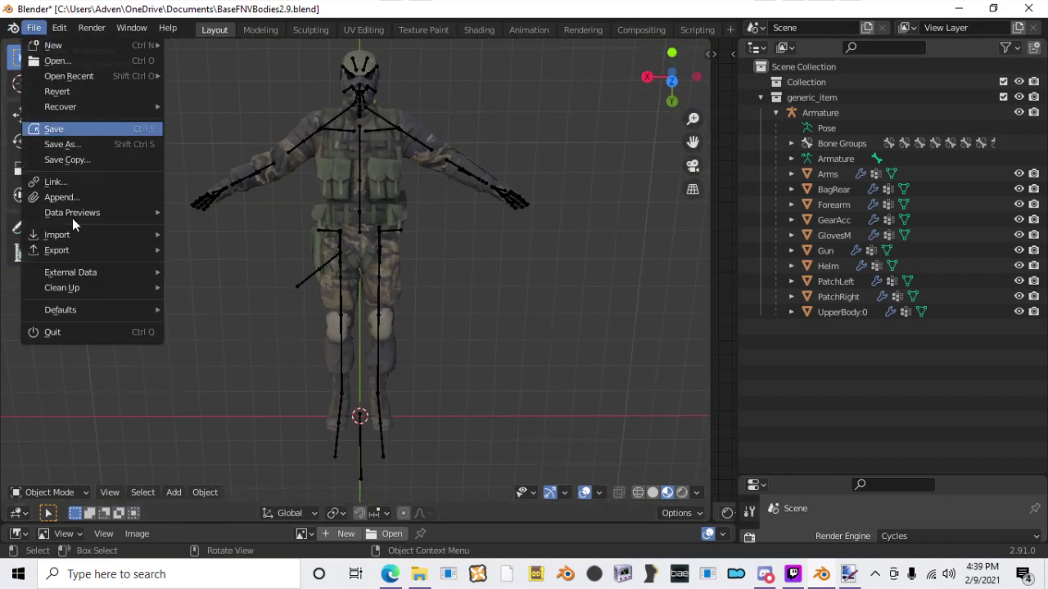
pyautogui.moveTo(72, 250)
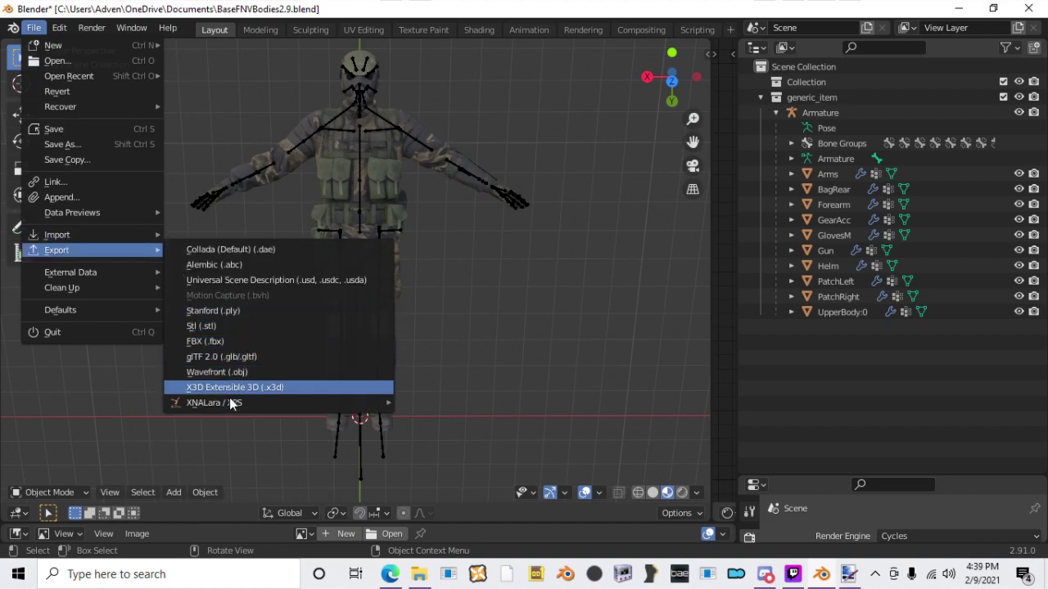
pyautogui.click(229, 373)
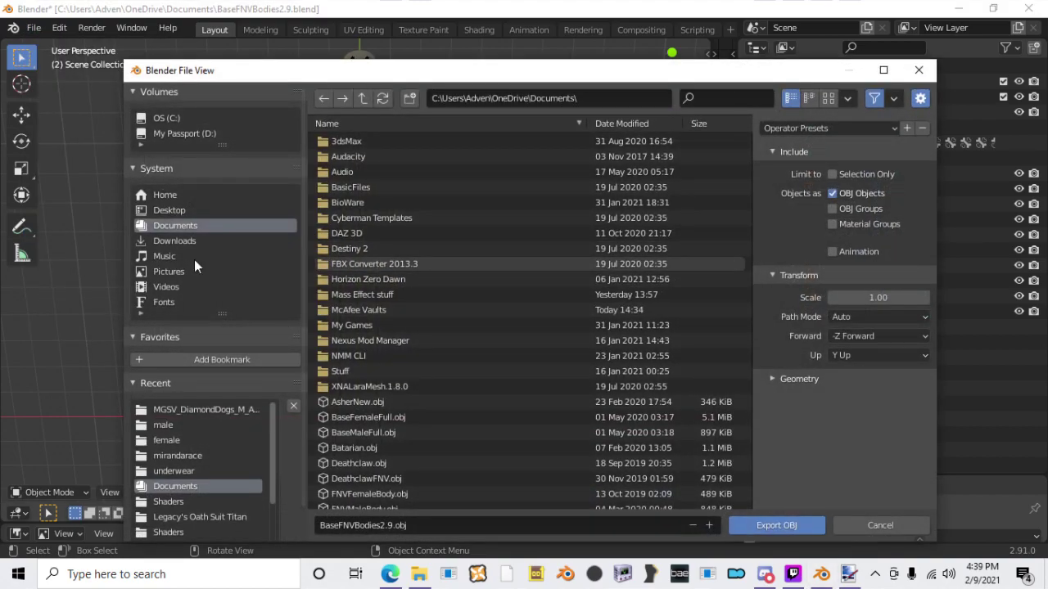
pyautogui.scroll(-5, 452, 401)
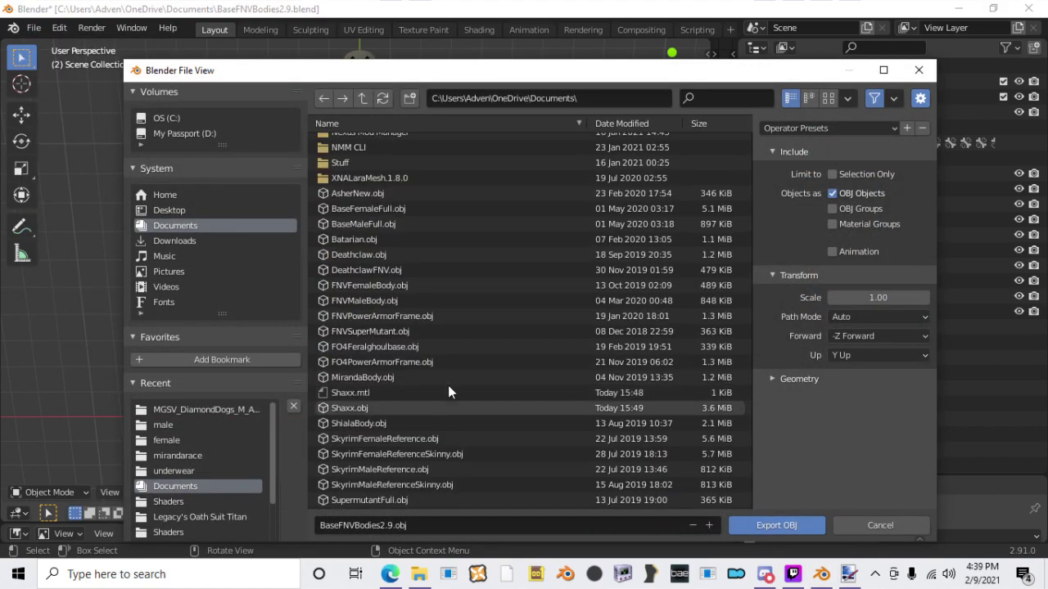
pyautogui.doubleClick(412, 407)
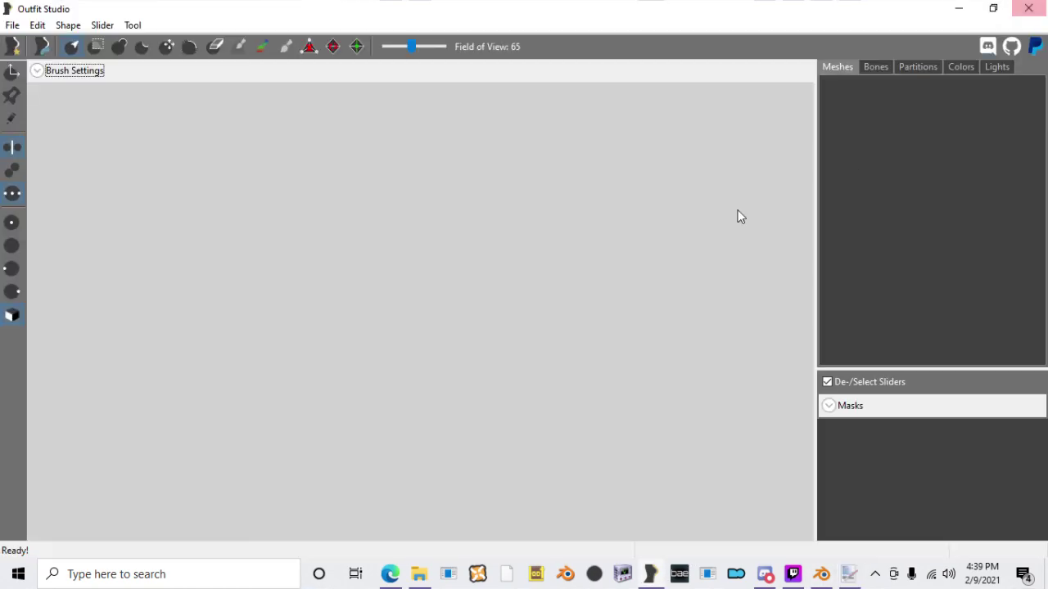
# Step: In Outfit Studio, start loading a reference and browse to the Data\meshes folder of Fallout New Vegas
pyautogui.click(7, 26)
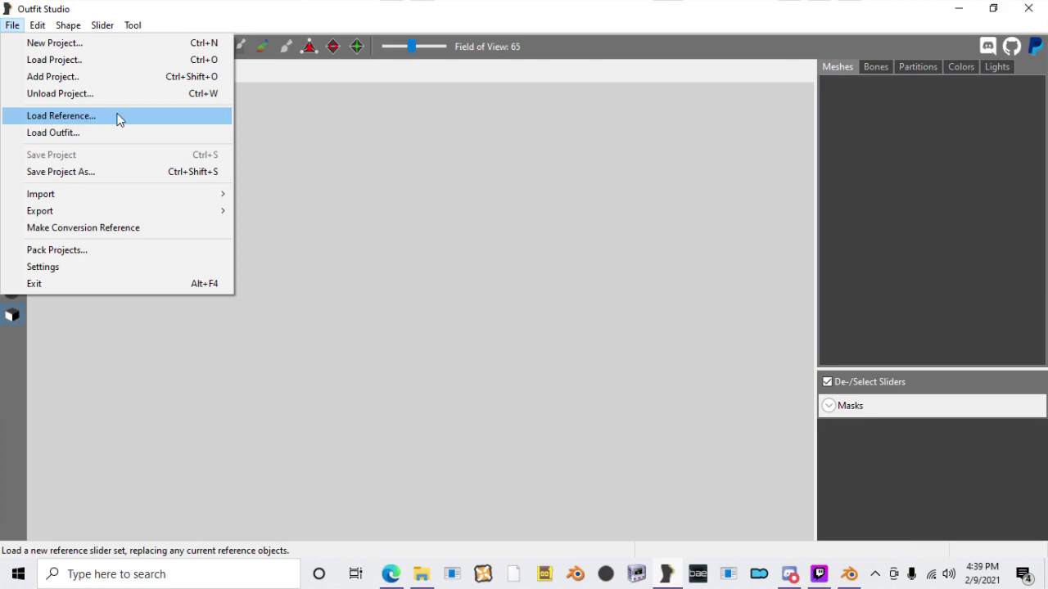
pyautogui.click(61, 116)
pyautogui.click(627, 260)
pyautogui.scroll(5, 467, 360)
pyautogui.click(461, 274)
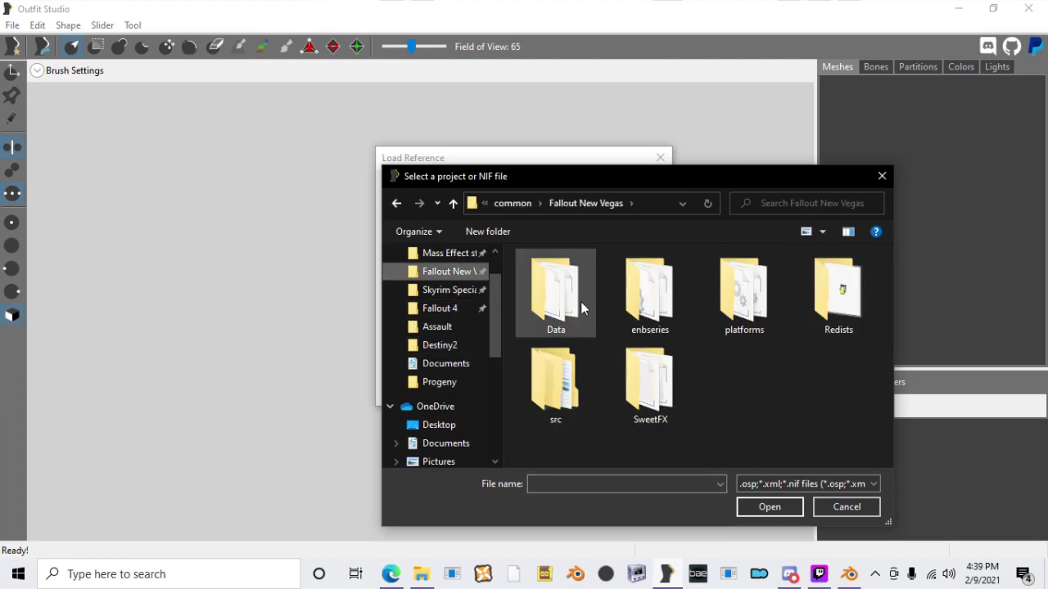
pyautogui.doubleClick(561, 315)
pyautogui.doubleClick(560, 340)
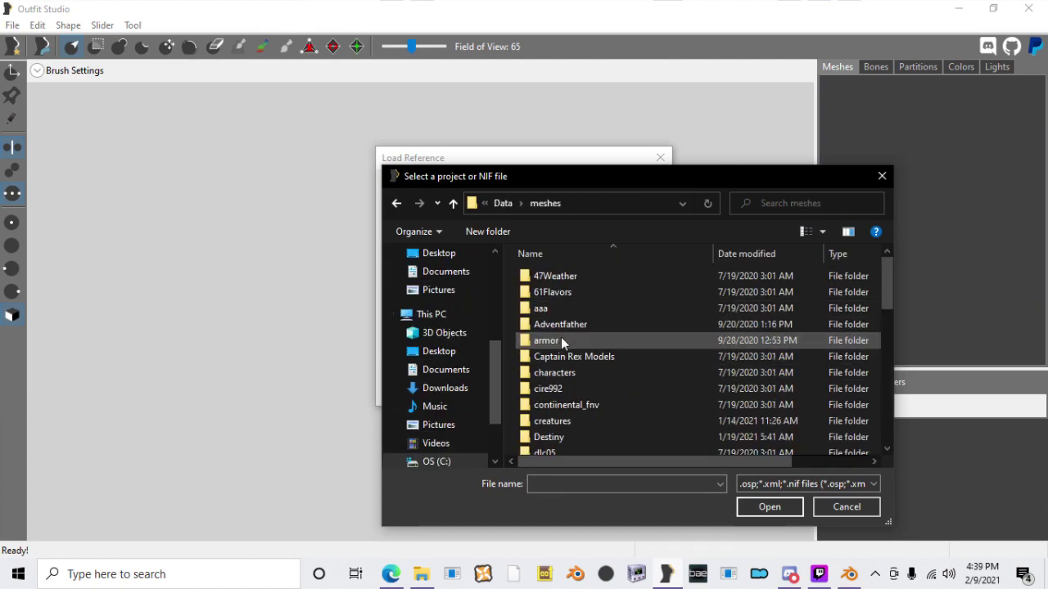
# Step: Load the long-coat armor NIF from within the armor folder as the reference and view the full outfit
pyautogui.doubleClick(561, 337)
pyautogui.doubleClick(563, 293)
pyautogui.doubleClick(573, 287)
pyautogui.click(564, 315)
pyautogui.click(571, 346)
pyautogui.click(572, 391)
pyautogui.scroll(3, 466, 375)
pyautogui.moveTo(466, 280); pyautogui.dragTo(456, 391, button='middle')
pyautogui.scroll(1, 456, 391)
pyautogui.scroll(-2, 455, 382)
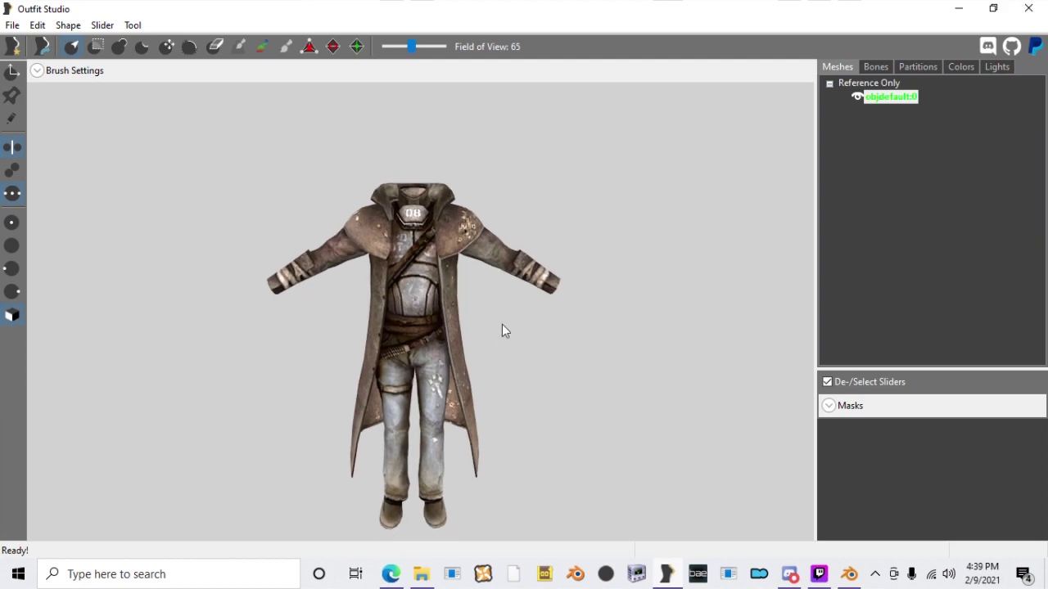
pyautogui.moveTo(562, 317); pyautogui.dragTo(564, 286, button='middle')
# Step: Switch to B.A.E. and open the archive Fallout - Meshes.bsa from the Fallout New Vegas Data folder
pyautogui.click(697, 576)
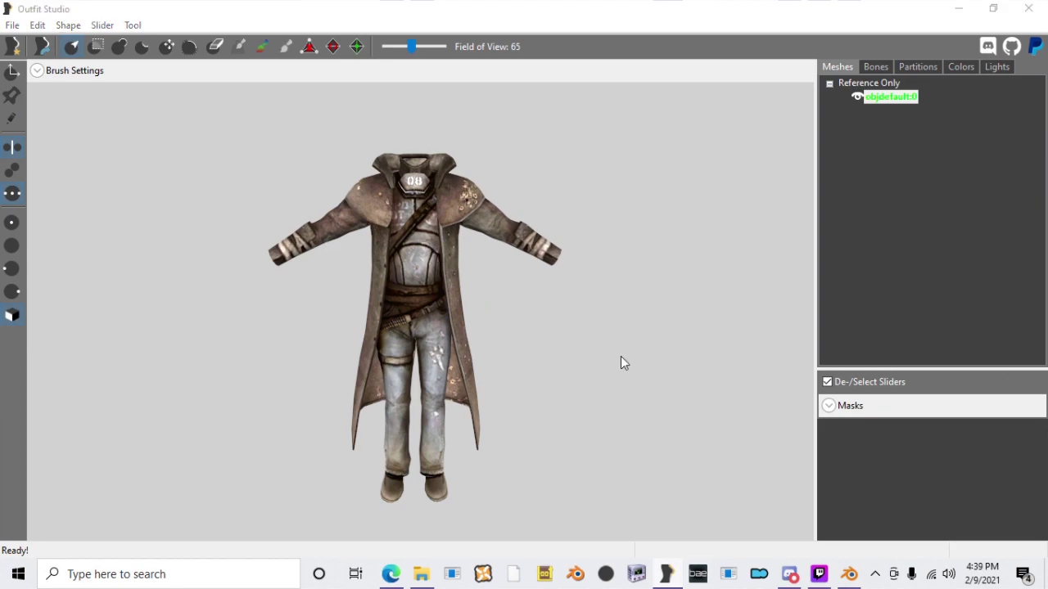
pyautogui.click(389, 64)
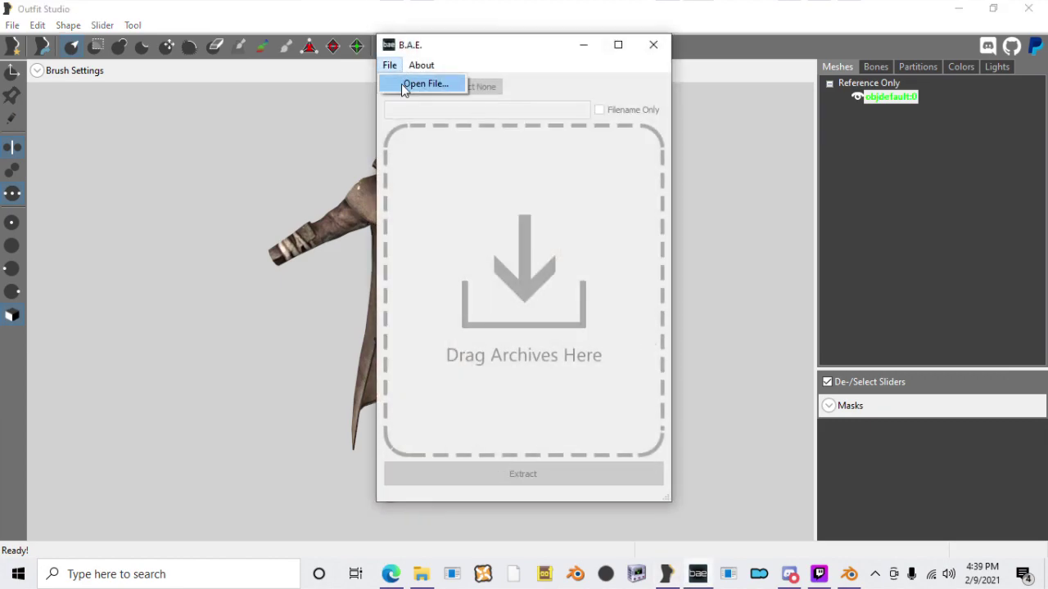
pyautogui.click(401, 84)
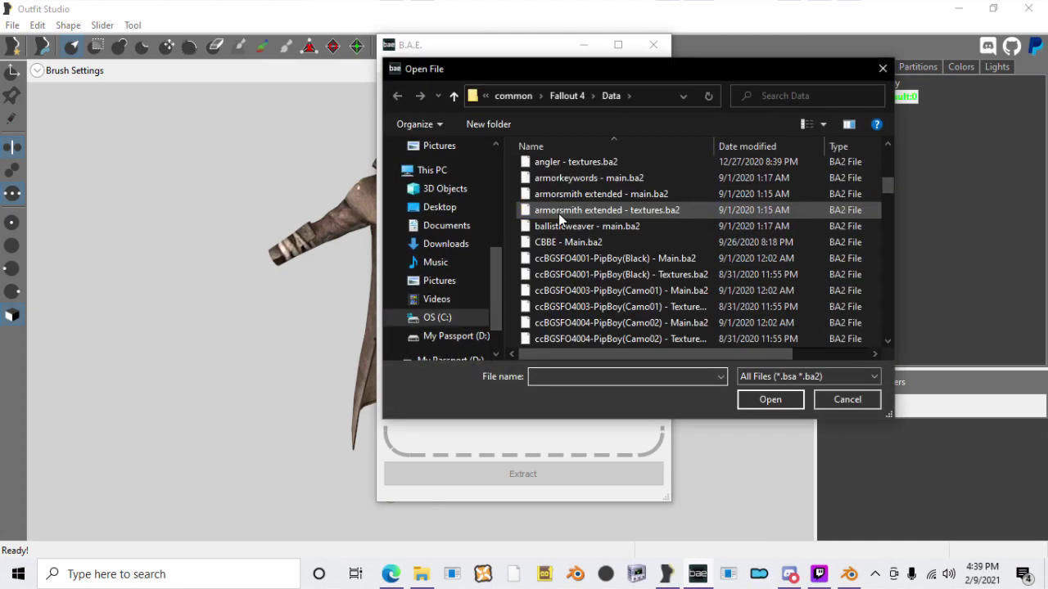
pyautogui.click(513, 95)
pyautogui.doubleClick(587, 255)
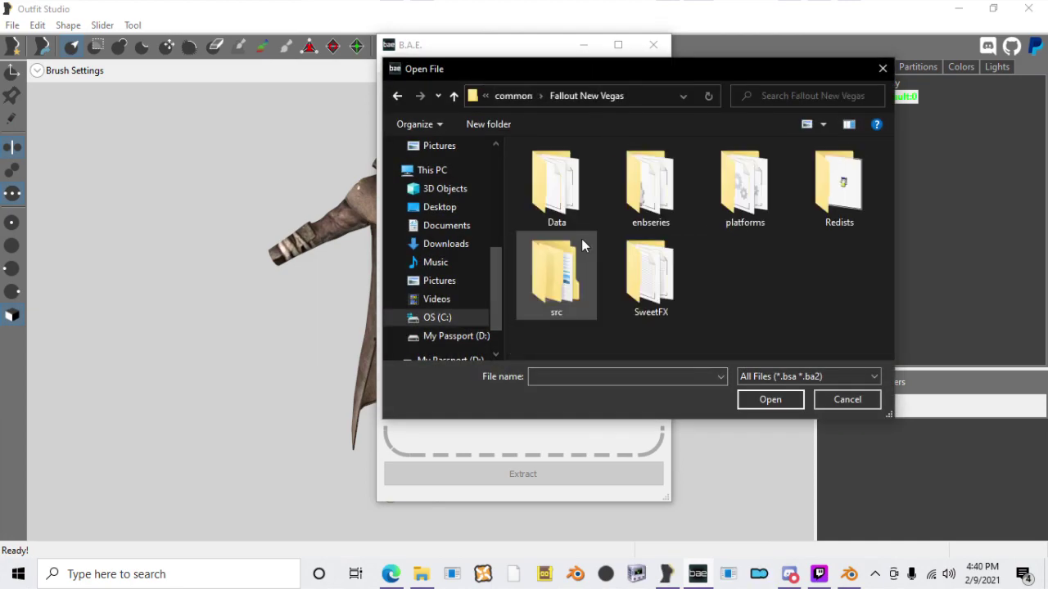
pyautogui.doubleClick(562, 204)
pyautogui.scroll(-2, 565, 229)
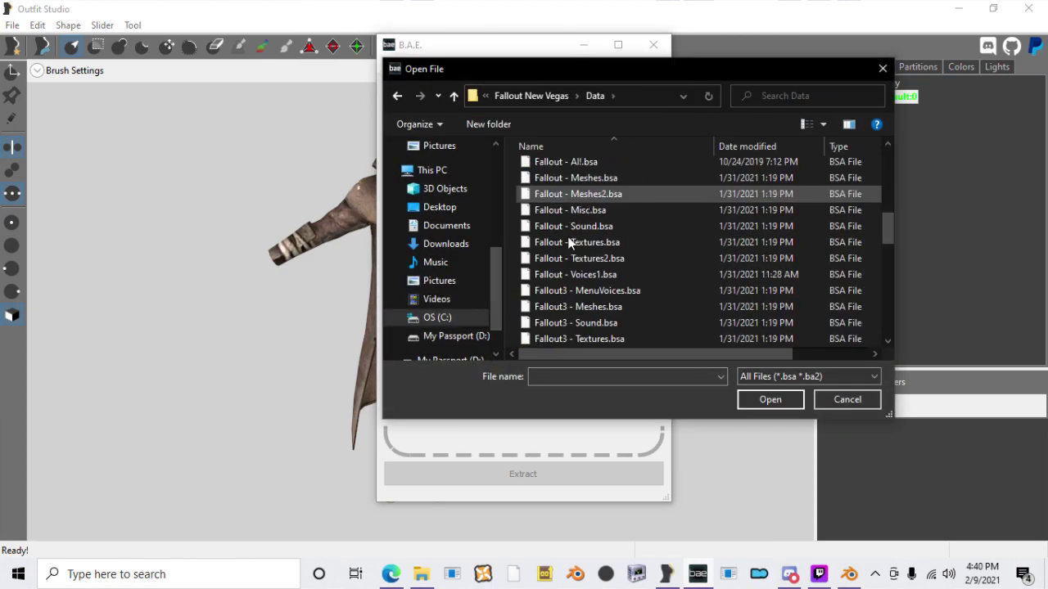
pyautogui.doubleClick(609, 178)
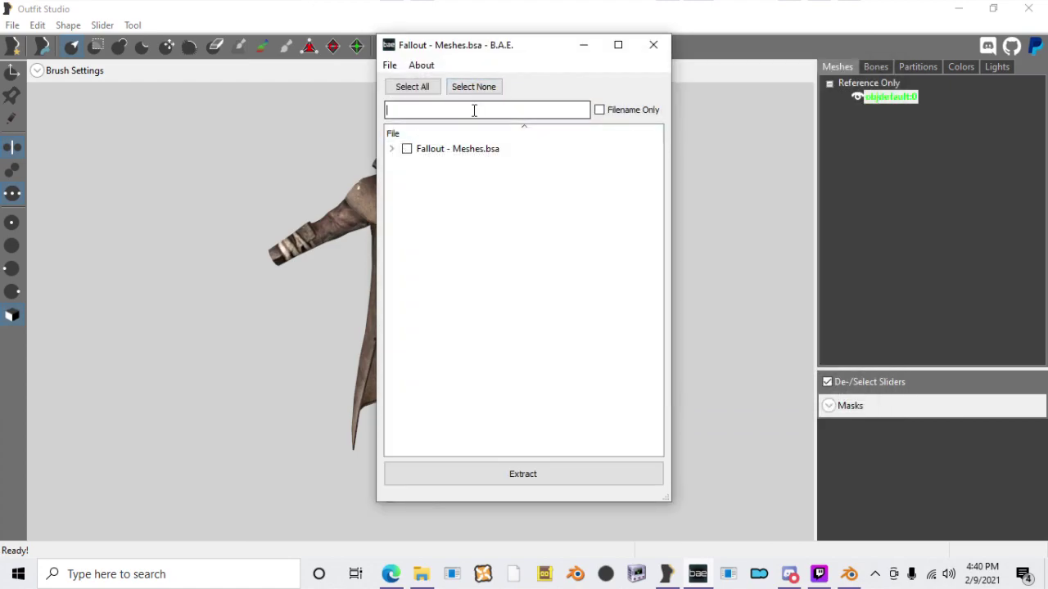
# Step: Filter the archive by bigbattle, extract crangerbattlehelmet.nif and crangerbattlearmor.nif into the Data folder, and close B.A.E
pyautogui.click(476, 103)
pyautogui.write('bigbattle')
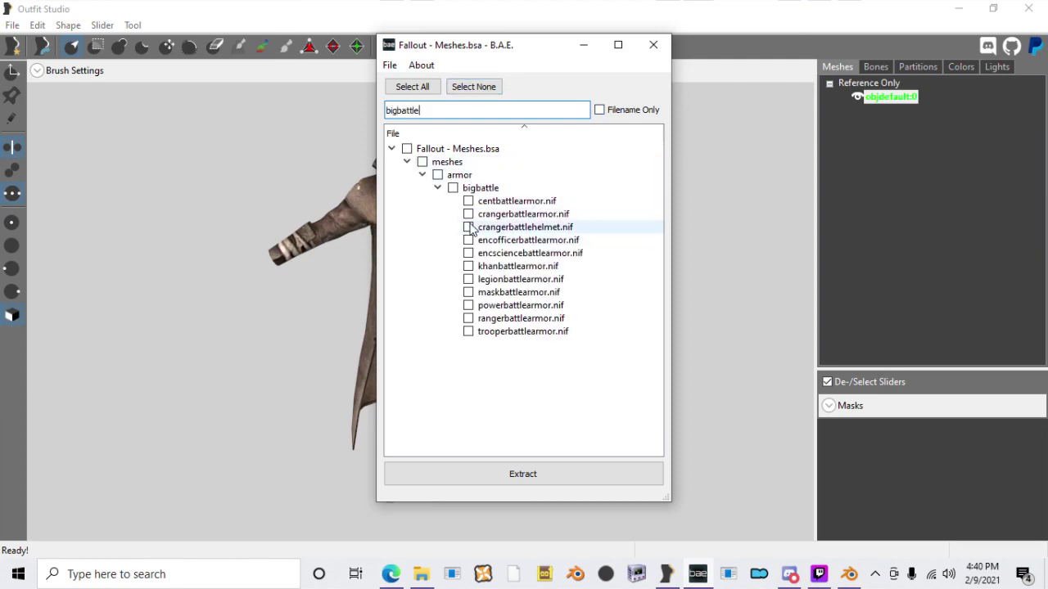
pyautogui.click(469, 227)
pyautogui.click(468, 213)
pyautogui.click(544, 466)
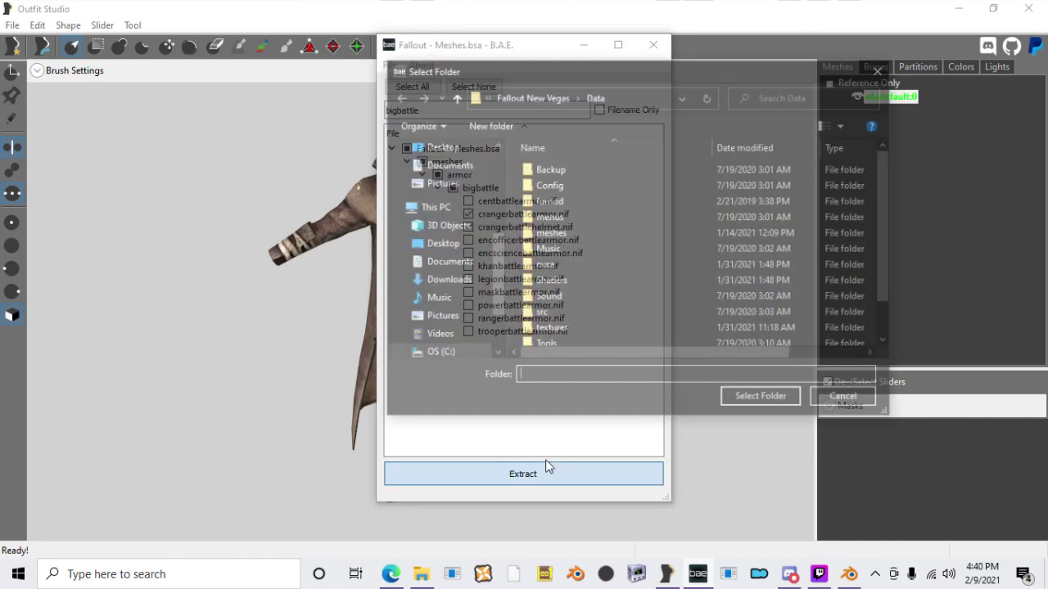
pyautogui.click(783, 402)
pyautogui.click(653, 45)
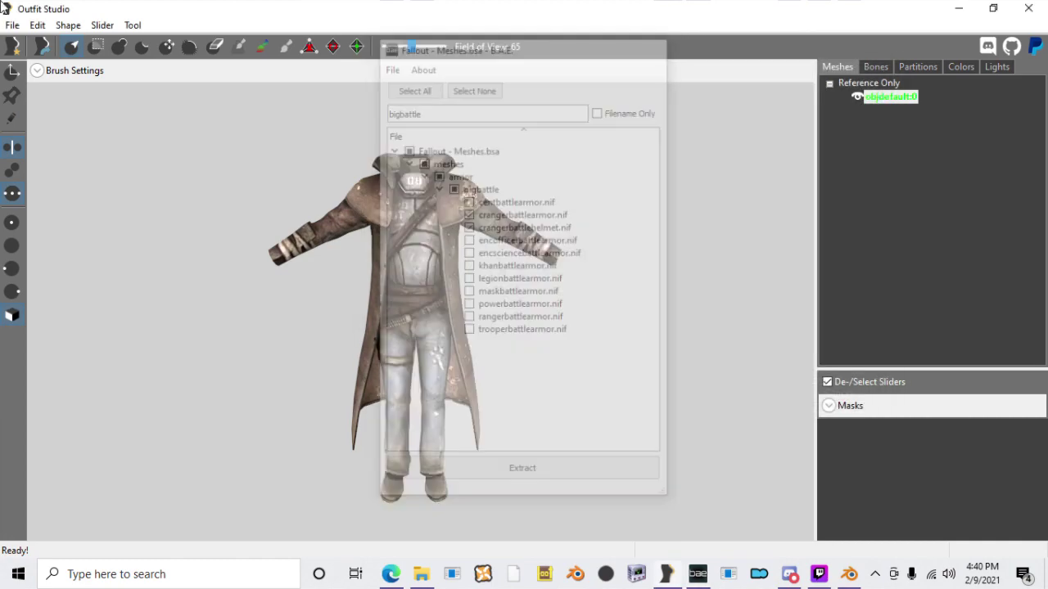
# Step: Import the extracted ranger helmet NIF into the Outfit Studio project and inspect it with the coat
pyautogui.click(12, 24)
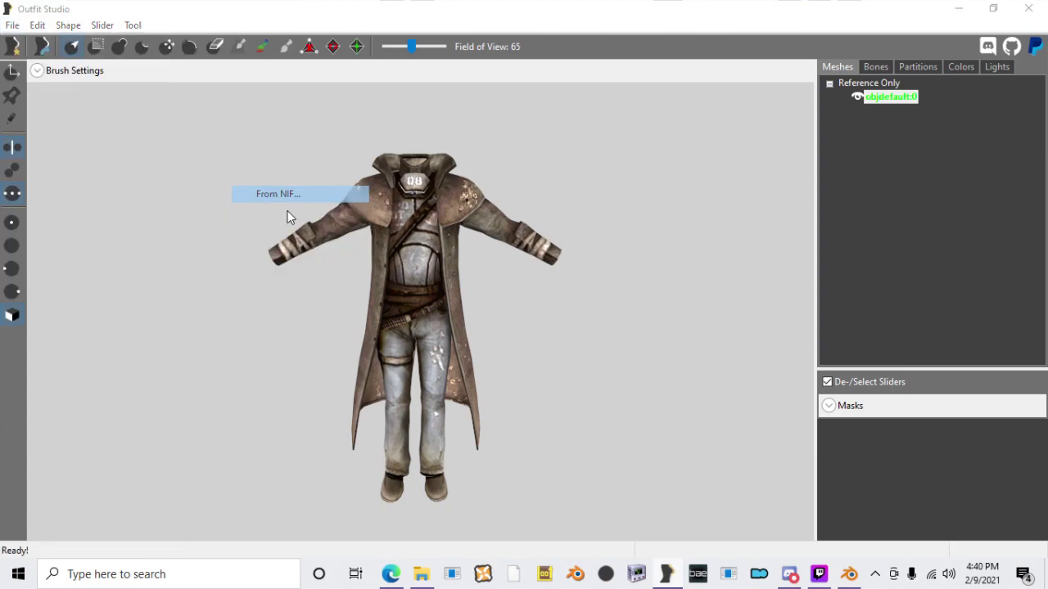
pyautogui.click(276, 197)
pyautogui.doubleClick(249, 164)
pyautogui.moveTo(414, 166); pyautogui.dragTo(425, 277, button='middle')
pyautogui.scroll(6, 505, 281)
pyautogui.moveTo(508, 282); pyautogui.dragTo(633, 247, button='right')
pyautogui.scroll(-6, 633, 246)
pyautogui.scroll(6, 550, 279)
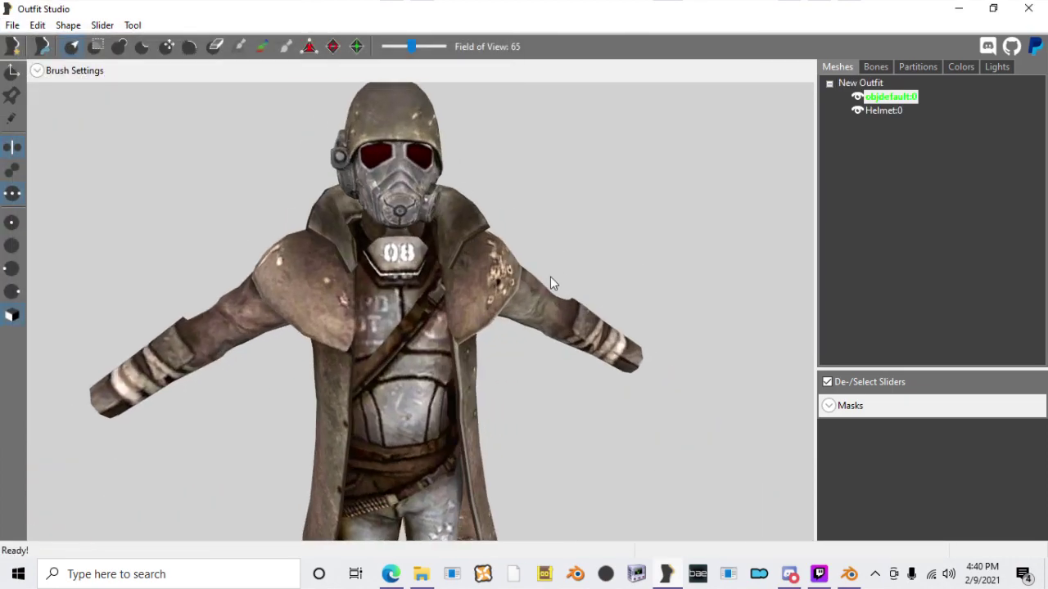
# Step: Delete the Helmet:0 shape from the outfit
pyautogui.click(880, 112)
pyautogui.press('Delete')
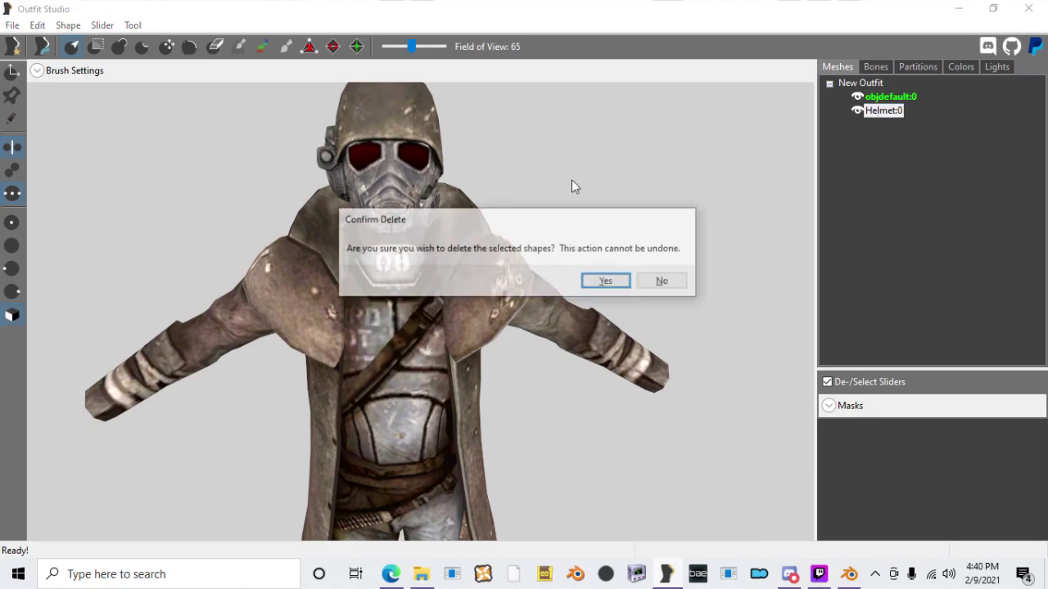
pyautogui.click(602, 281)
pyautogui.scroll(-3, 518, 290)
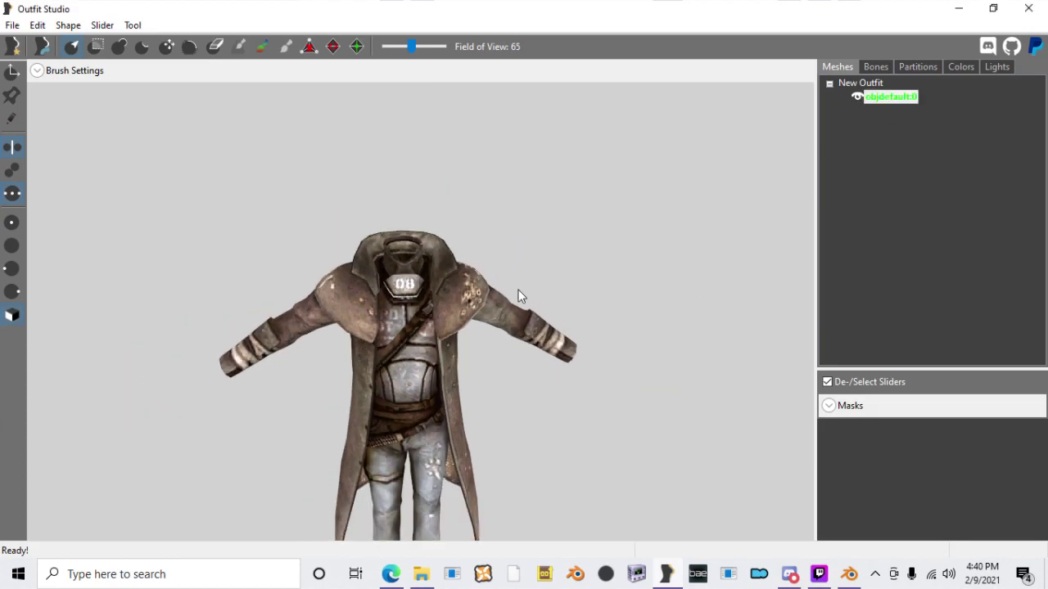
# Step: Switch to Blender and close the BaseFNVBodies2.9 file without saving its changes
pyautogui.click(849, 576)
pyautogui.scroll(-3, 408, 287)
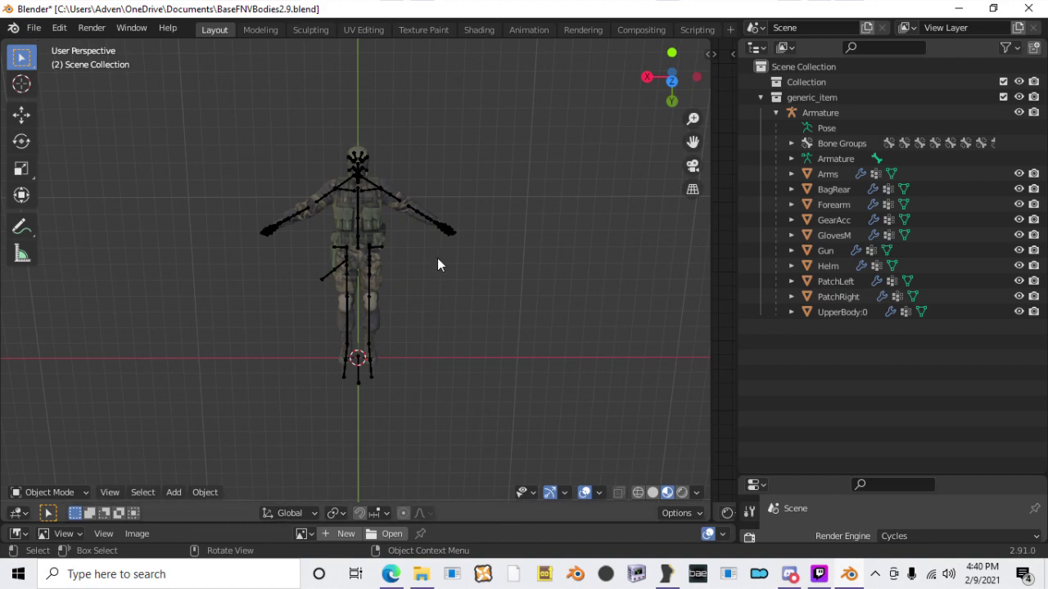
pyautogui.scroll(3, 438, 258)
pyautogui.hotkey('ctrl', 'z')
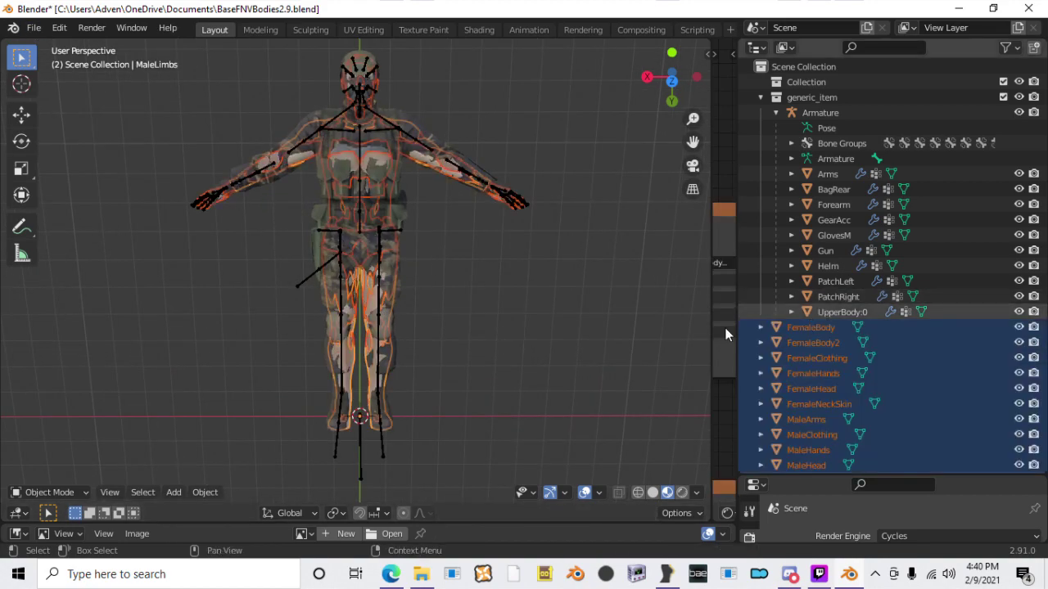
pyautogui.press('g')
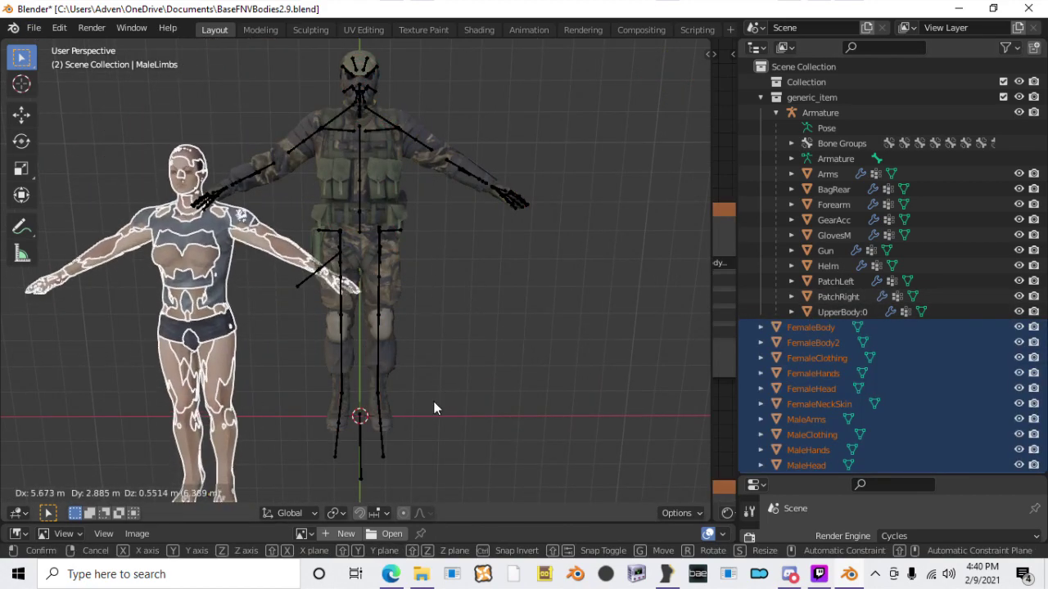
pyautogui.rightClick(434, 402)
pyautogui.click(1041, 6)
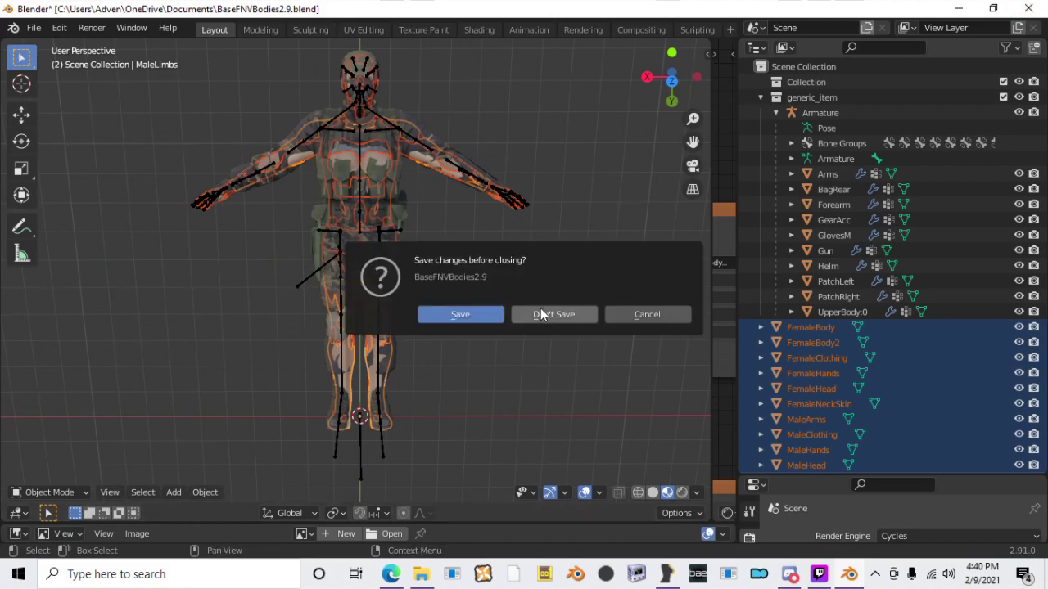
pyautogui.click(540, 311)
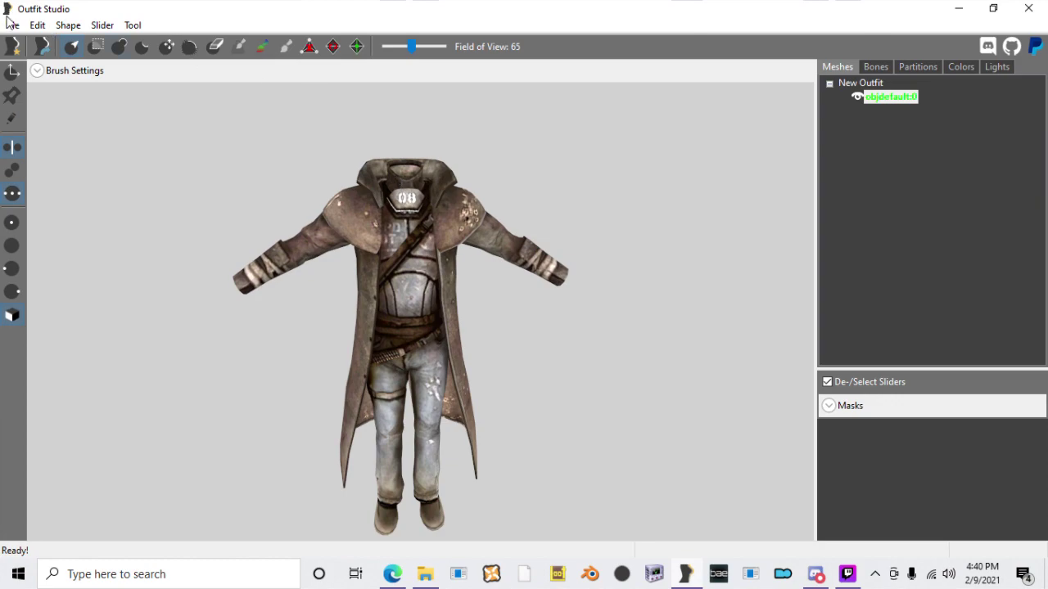
# Step: Examine the ranger coat's weight painting for the left-side bones, starting with Bip01 L Clavicle
pyautogui.click(875, 67)
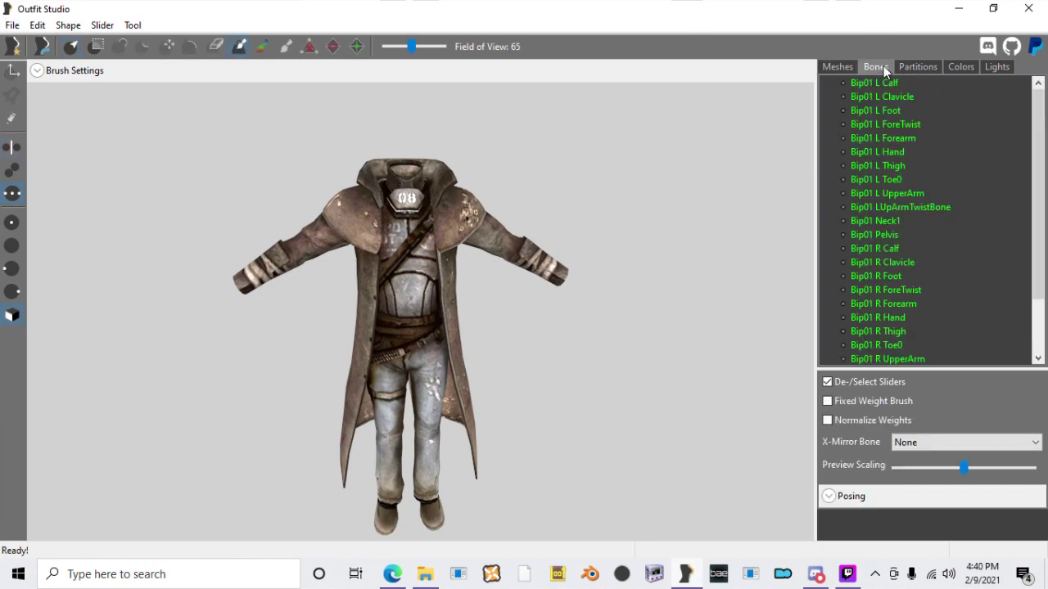
pyautogui.click(882, 97)
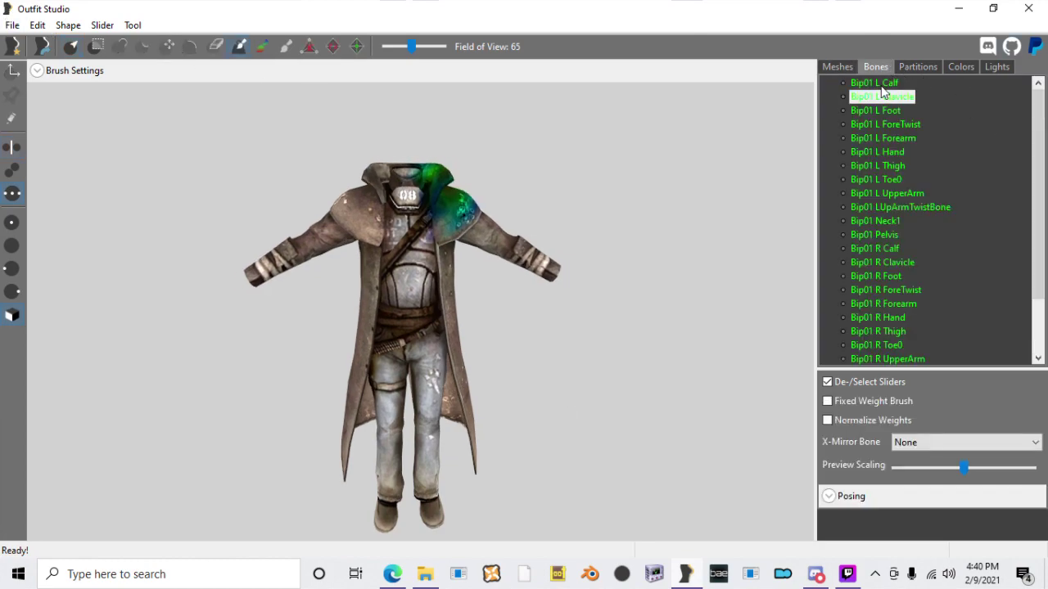
pyautogui.press('Down')
pyautogui.press('Down')
pyautogui.press('Down')
pyautogui.press('Down')
pyautogui.press('Down')
pyautogui.press('Down')
pyautogui.press('Down')
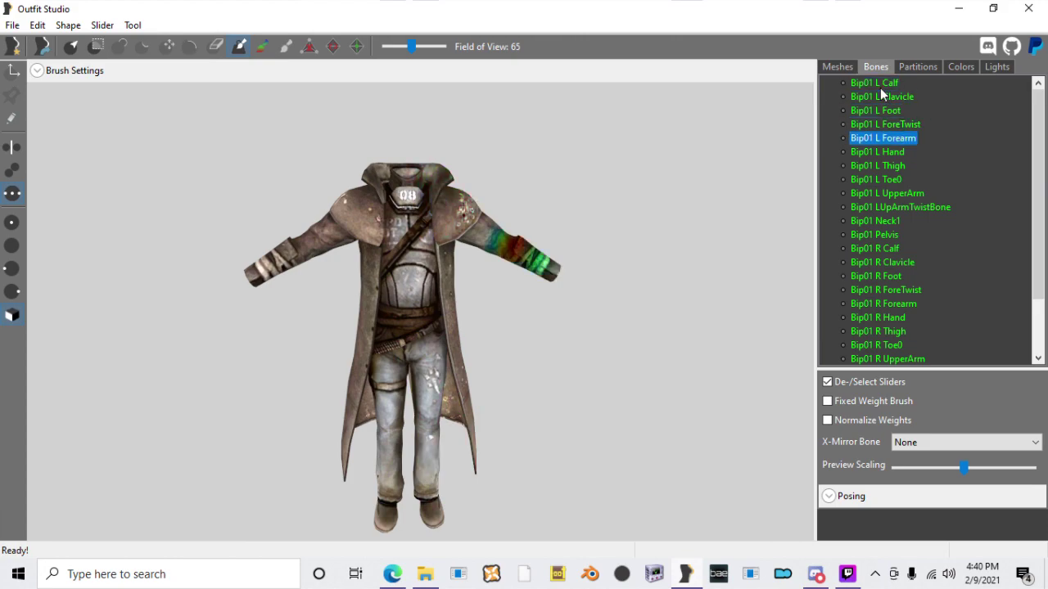
pyautogui.press('Down')
pyautogui.press('Up')
pyautogui.press('Up')
pyautogui.press('Up')
# Step: Turn off the textures and examine the Bip01 L Thigh weights on the coat and left leg
pyautogui.scroll(3, 555, 317)
pyautogui.scroll(-3, 555, 313)
pyautogui.press('t')
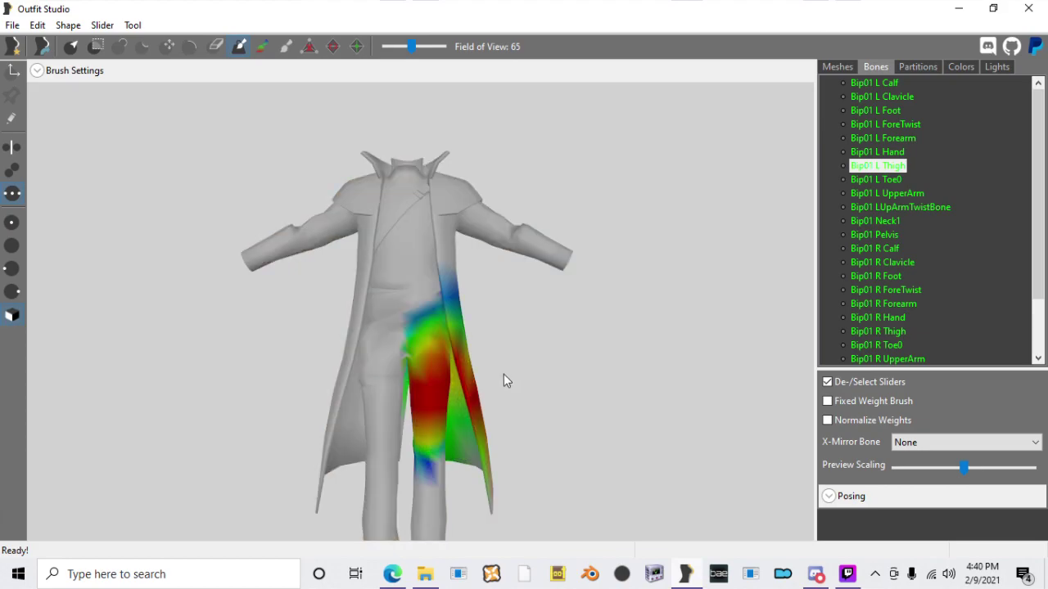
pyautogui.moveTo(503, 374); pyautogui.dragTo(512, 255, button='middle')
pyautogui.scroll(3, 513, 255)
pyautogui.moveTo(513, 255)
pyautogui.mouseDown(button='right')
pyautogui.moveTo(479, 254)
pyautogui.moveTo(639, 260)
pyautogui.moveTo(291, 261)
pyautogui.moveTo(484, 251)
pyautogui.moveTo(521, 262)
pyautogui.moveTo(388, 289)
pyautogui.moveTo(461, 286)
pyautogui.moveTo(367, 306)
pyautogui.moveTo(527, 302)
pyautogui.moveTo(564, 271)
pyautogui.moveTo(490, 301)
pyautogui.moveTo(566, 287)
pyautogui.moveTo(540, 290)
pyautogui.moveTo(524, 333)
pyautogui.moveTo(528, 304)
pyautogui.moveTo(526, 313)
pyautogui.mouseUp(button='right')
pyautogui.press('t')
pyautogui.press('t')
pyautogui.scroll(-2, 522, 326)
# Step: Import the soldier outfit's OBJ file from Documents and name its first shape Arms
pyautogui.click(12, 26)
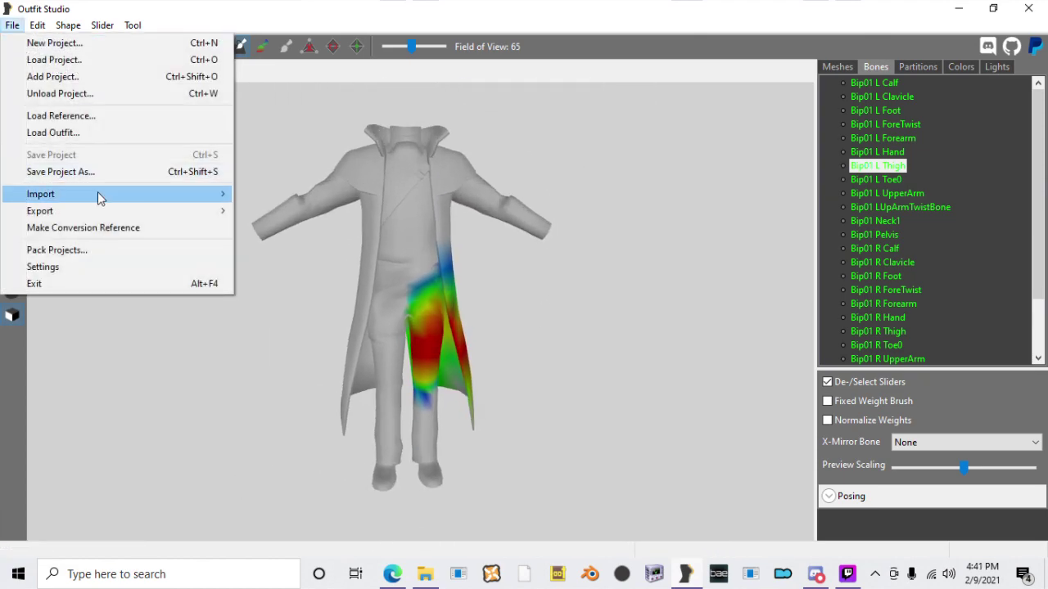
pyautogui.moveTo(97, 194)
pyautogui.click(357, 215)
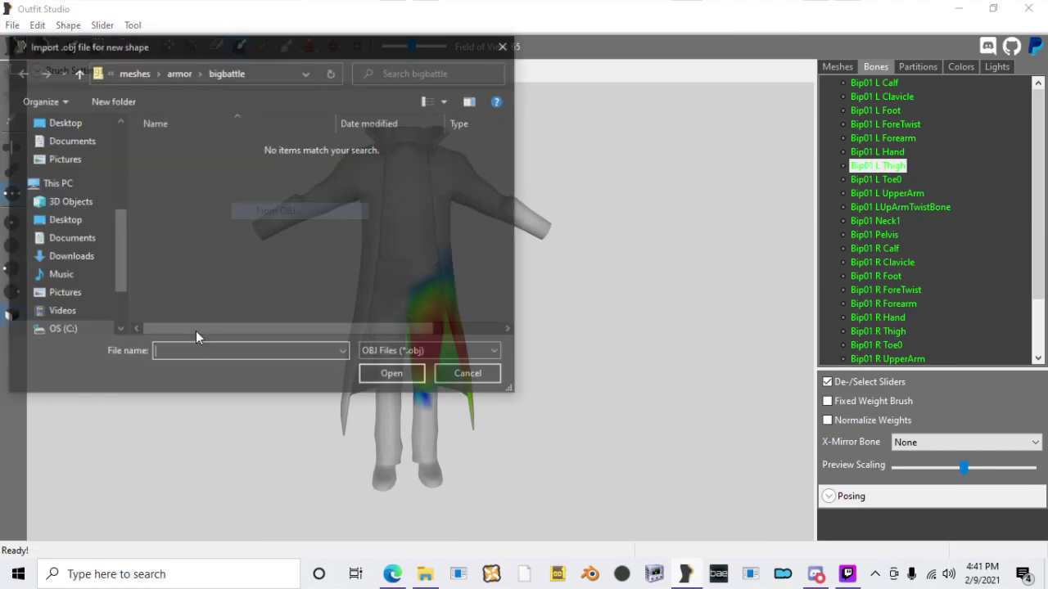
pyautogui.click(74, 239)
pyautogui.scroll(-10, 227, 264)
pyautogui.doubleClick(186, 218)
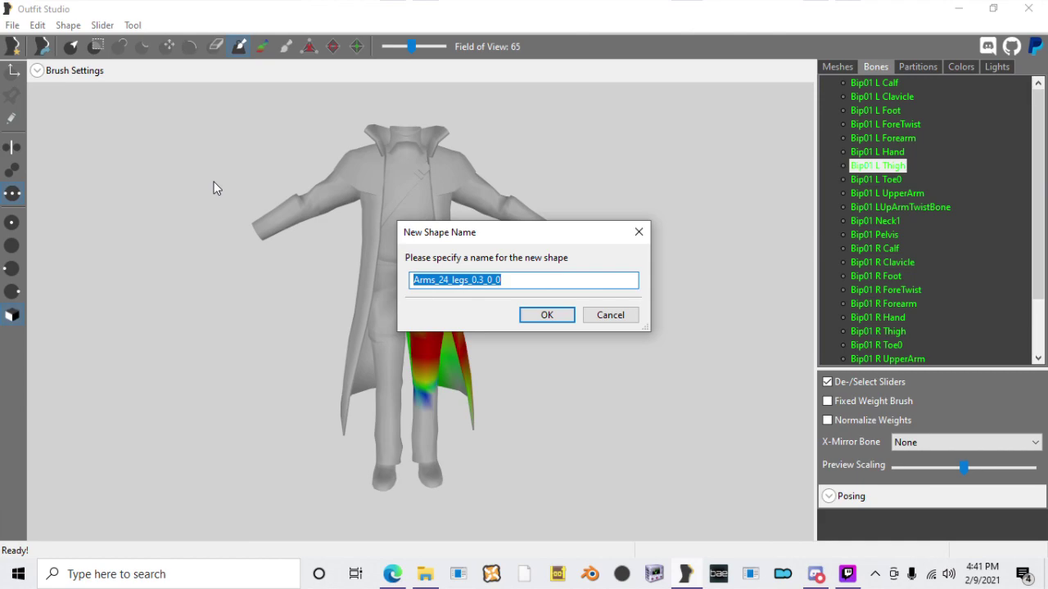
pyautogui.press('End')
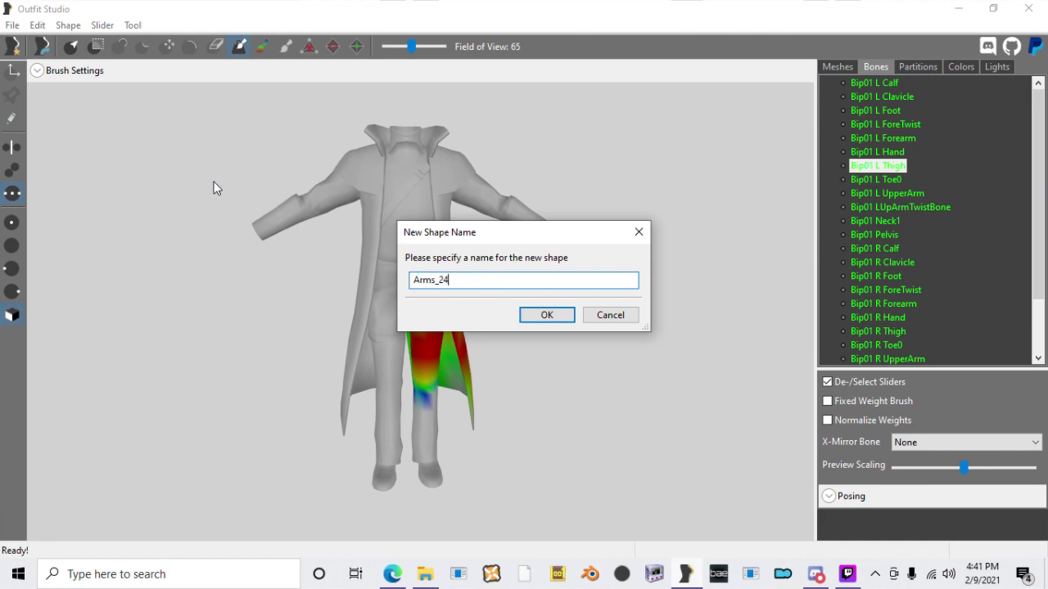
pyautogui.press('Return')
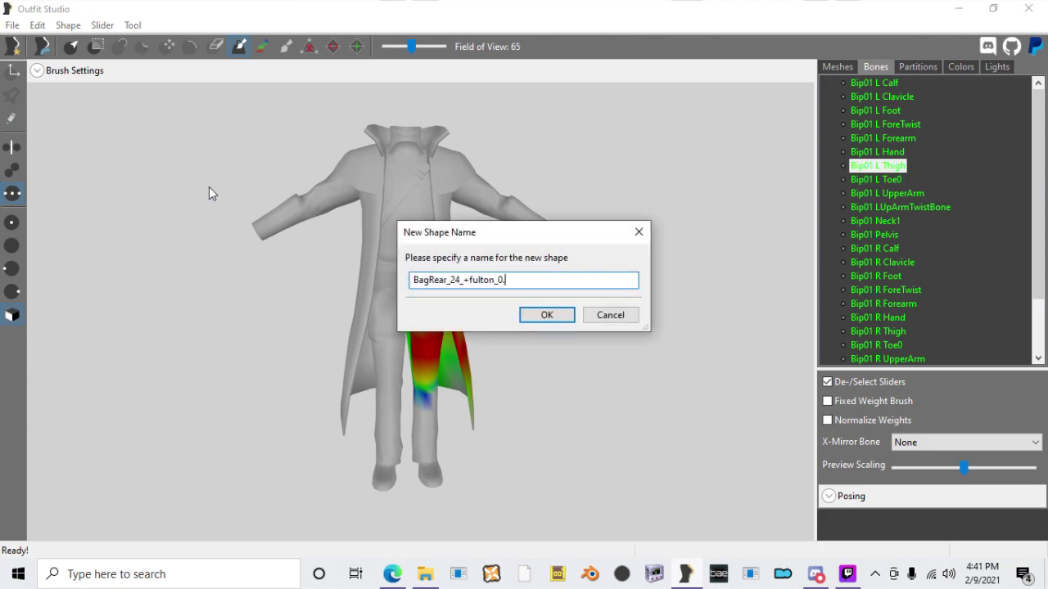
# Step: Shorten the names of the backpack and forearm shapes to BagRear and Forearm
pyautogui.press('Return')
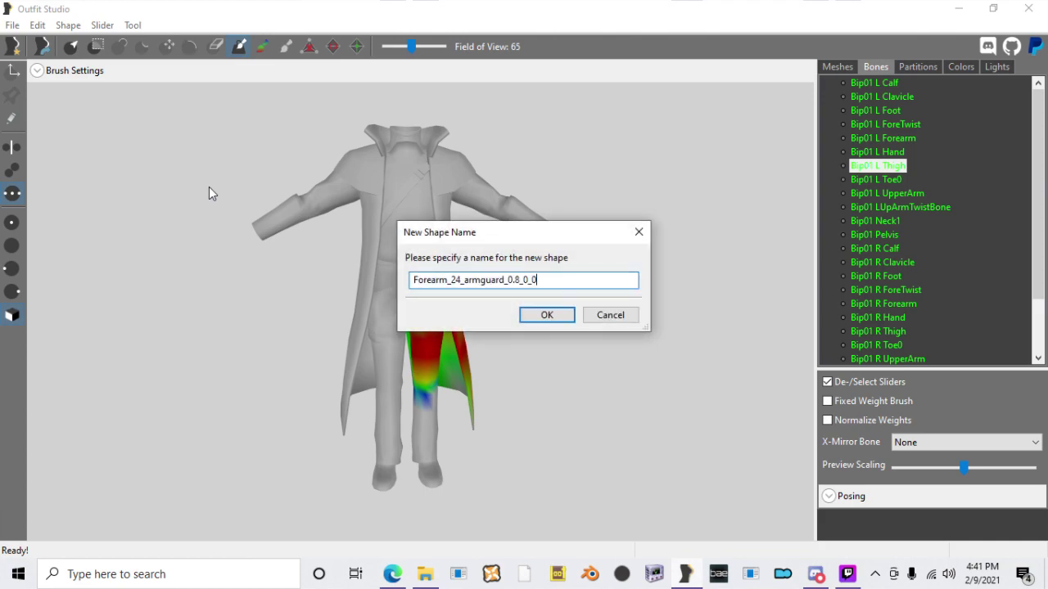
pyautogui.press('BackSpace')
pyautogui.press('BackSpace')
pyautogui.press('BackSpace')
pyautogui.press('BackSpace')
pyautogui.press('BackSpace')
pyautogui.press('BackSpace')
pyautogui.press('BackSpace')
pyautogui.press('BackSpace')
pyautogui.press('BackSpace')
pyautogui.press('BackSpace')
pyautogui.press('BackSpace')
pyautogui.press('BackSpace')
pyautogui.press('BackSpace')
pyautogui.press('BackSpace')
pyautogui.press('BackSpace')
pyautogui.press('Return')
# Step: Shorten the gear accessories shape's name to GearAcc
pyautogui.press('End')
pyautogui.press('BackSpace')
pyautogui.press('BackSpace')
pyautogui.press('BackSpace')
pyautogui.press('BackSpace')
pyautogui.press('BackSpace')
pyautogui.press('BackSpace')
pyautogui.press('BackSpace')
pyautogui.press('BackSpace')
pyautogui.press('BackSpace')
pyautogui.press('BackSpace')
pyautogui.press('BackSpace')
pyautogui.press('Return')
# Step: Shorten the names of the gloves and gun shapes to GlovesM and Gun
pyautogui.press('End')
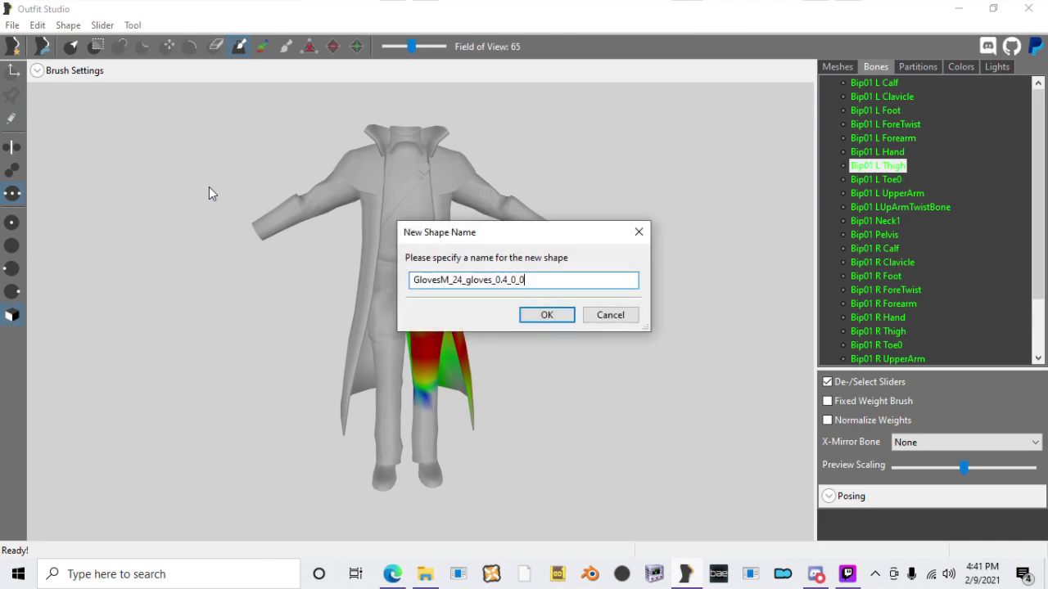
pyautogui.press('BackSpace')
pyautogui.press('BackSpace')
pyautogui.press('BackSpace')
pyautogui.press('BackSpace')
pyautogui.press('BackSpace')
pyautogui.press('BackSpace')
pyautogui.press('BackSpace')
pyautogui.press('BackSpace')
pyautogui.press('Return')
pyautogui.press('End')
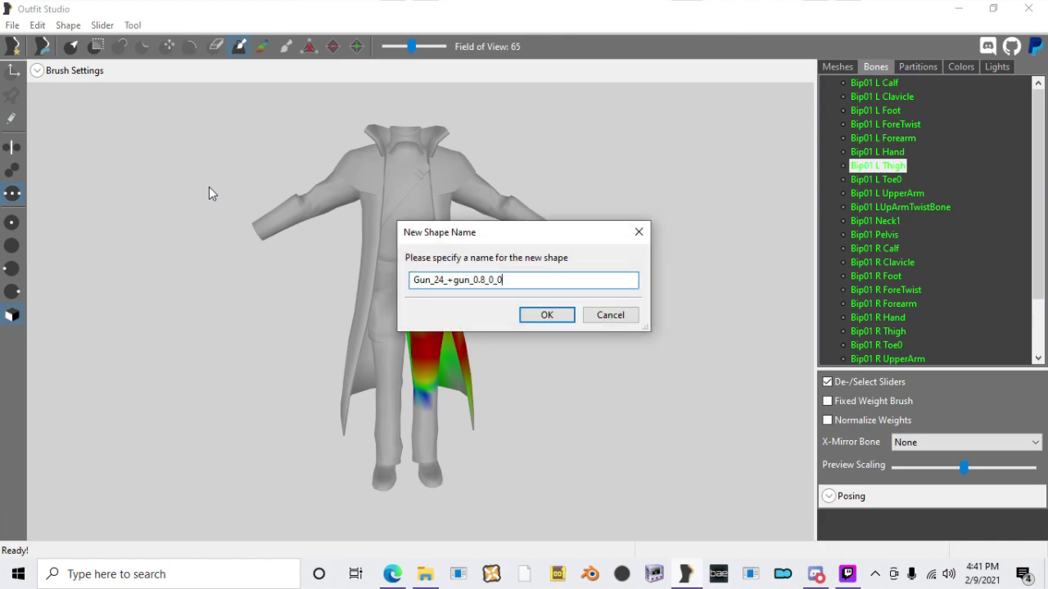
pyautogui.press('Return')
# Step: Shorten the helmet shape's name to Helm
pyautogui.press('End')
pyautogui.press('BackSpace')
pyautogui.press('BackSpace')
pyautogui.press('BackSpace')
pyautogui.press('BackSpace')
pyautogui.press('BackSpace')
pyautogui.press('BackSpace')
pyautogui.press('BackSpace')
pyautogui.press('BackSpace')
pyautogui.press('BackSpace')
pyautogui.press('BackSpace')
pyautogui.press('Return')
# Step: Shorten the left patch shape's name to PatchLeft
pyautogui.press('End')
pyautogui.press('BackSpace')
pyautogui.press('BackSpace')
pyautogui.press('BackSpace')
pyautogui.press('BackSpace')
pyautogui.press('BackSpace')
pyautogui.press('BackSpace')
pyautogui.press('BackSpace')
pyautogui.press('BackSpace')
pyautogui.press('BackSpace')
pyautogui.press('BackSpace')
pyautogui.press('BackSpace')
pyautogui.press('BackSpace')
pyautogui.press('BackSpace')
pyautogui.press('BackSpace')
pyautogui.press('BackSpace')
pyautogui.press('BackSpace')
pyautogui.press('BackSpace')
pyautogui.press('BackSpace')
pyautogui.press('Return')
# Step: Shorten the right patch shape's name to PatchRight_
pyautogui.press('BackSpace')
pyautogui.press('BackSpace')
pyautogui.press('BackSpace')
pyautogui.press('BackSpace')
pyautogui.press('BackSpace')
pyautogui.press('BackSpace')
pyautogui.press('BackSpace')
pyautogui.press('BackSpace')
pyautogui.press('BackSpace')
pyautogui.press('BackSpace')
pyautogui.press('BackSpace')
pyautogui.press('BackSpace')
pyautogui.press('BackSpace')
pyautogui.press('Return')
# Step: Name the last imported shape UpperBody:0 to finish the OBJ import
pyautogui.press('End')
pyautogui.press('BackSpace')
pyautogui.press('BackSpace')
pyautogui.press('BackSpace')
pyautogui.press('BackSpace')
pyautogui.press('BackSpace')
pyautogui.press('BackSpace')
pyautogui.press('BackSpace')
pyautogui.press('BackSpace')
pyautogui.press('BackSpace')
pyautogui.press('BackSpace')
pyautogui.press('BackSpace')
pyautogui.press('BackSpace')
pyautogui.press('BackSpace')
pyautogui.press('BackSpace')
pyautogui.press('BackSpace')
pyautogui.press('Return')
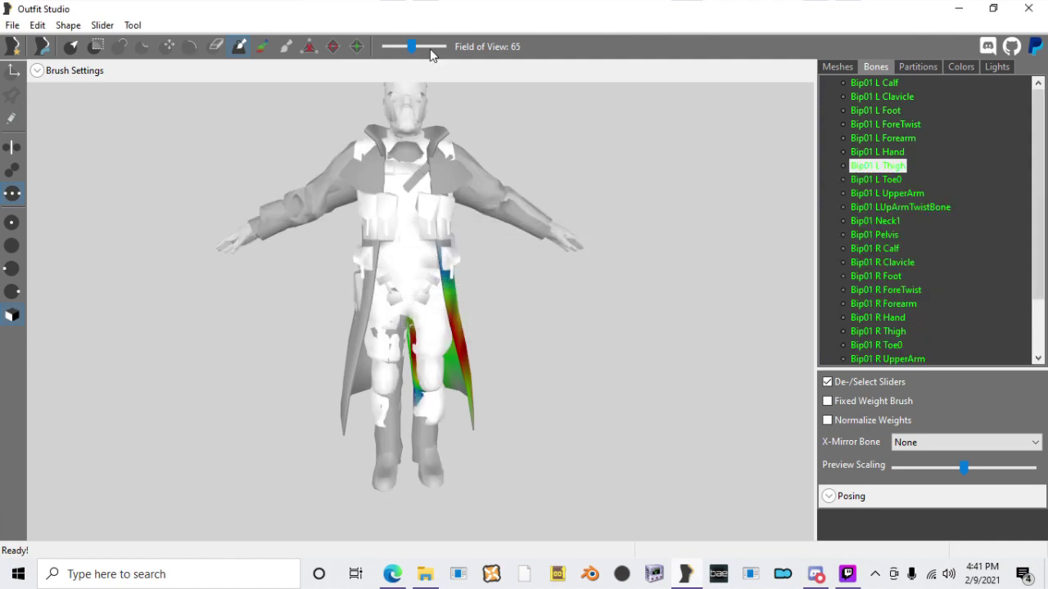
# Step: Copy bone weights from the objdefault:0 reference onto all shapes from Arms through UpperBody:0, with search radius 5 and 4 max vertex targets
pyautogui.click(837, 67)
pyautogui.moveTo(613, 212); pyautogui.dragTo(640, 226, button='right')
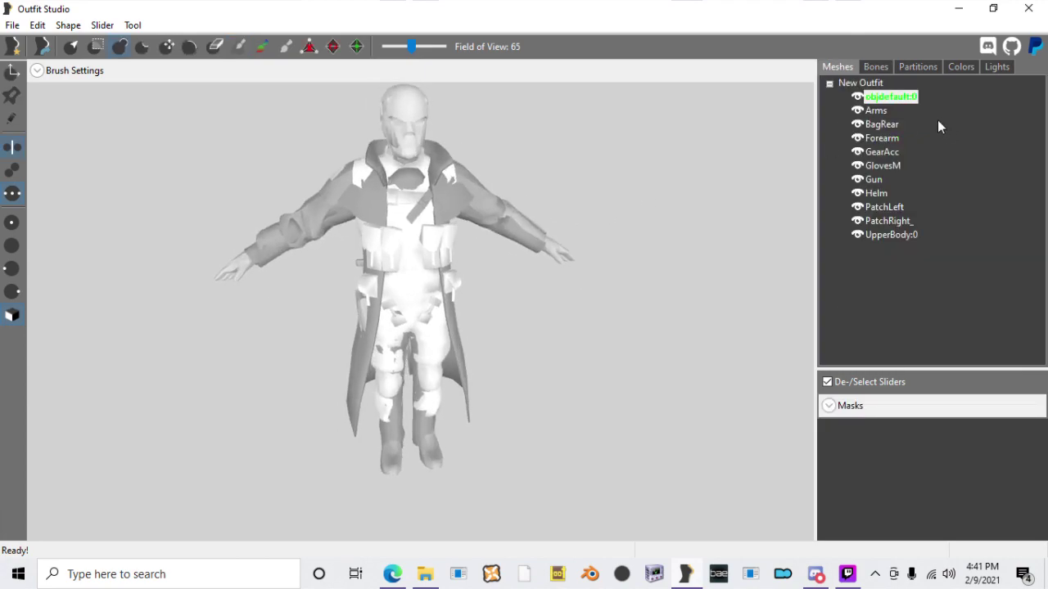
pyautogui.click(874, 111)
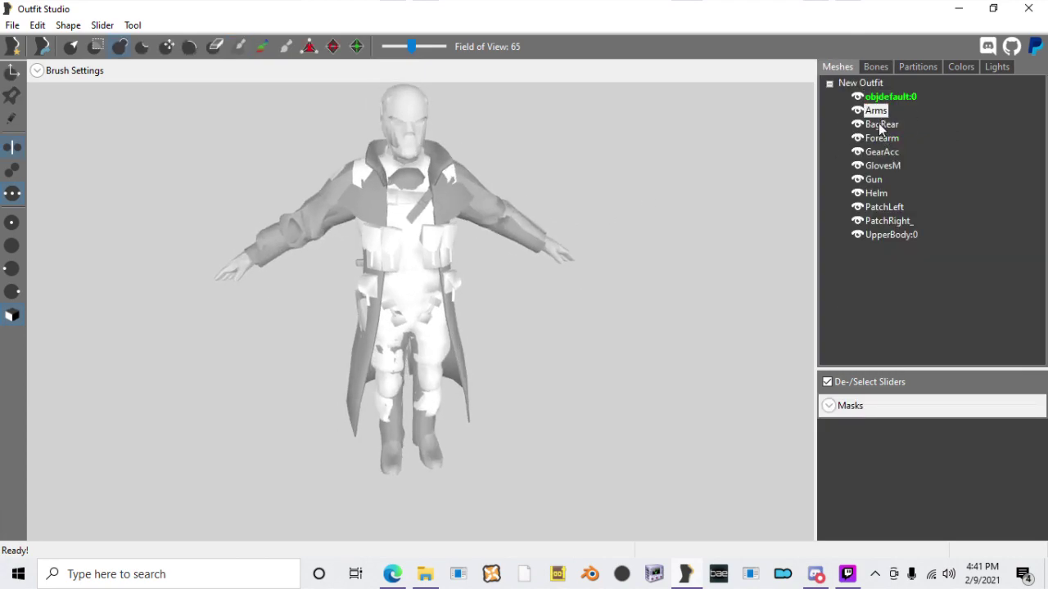
pyautogui.hotkey('shift', 'Down')
pyautogui.hotkey('shift', 'Down')
pyautogui.hotkey('shift', 'Down')
pyautogui.hotkey('shift', 'Down')
pyautogui.hotkey('shift', 'Down')
pyautogui.hotkey('shift', 'Down')
pyautogui.hotkey('shift', 'Down')
pyautogui.hotkey('shift', 'Down')
pyautogui.hotkey('shift', 'Down')
pyautogui.rightClick(879, 114)
pyautogui.click(641, 237)
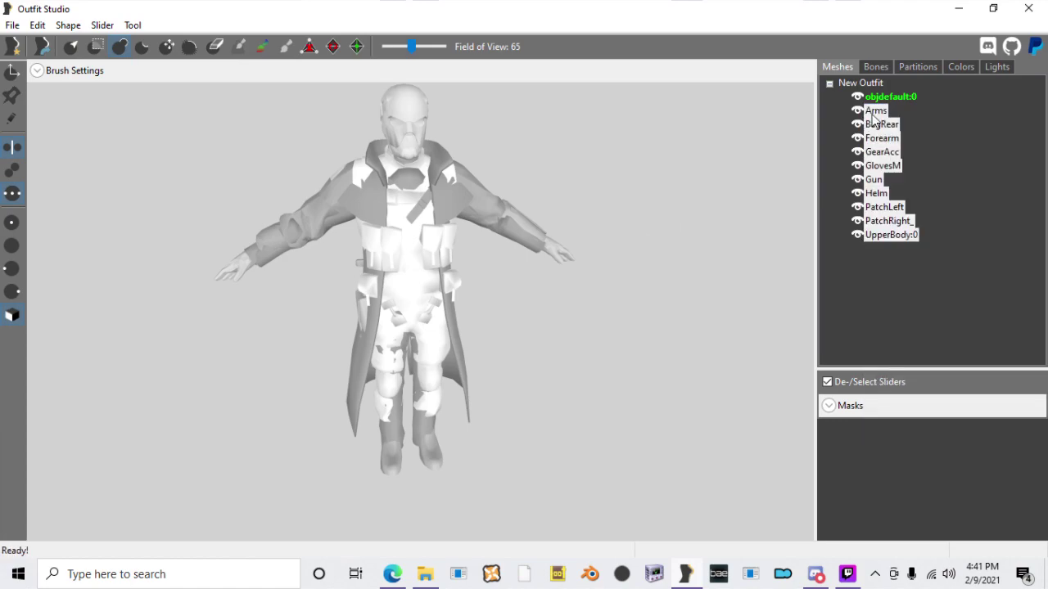
pyautogui.rightClick(883, 153)
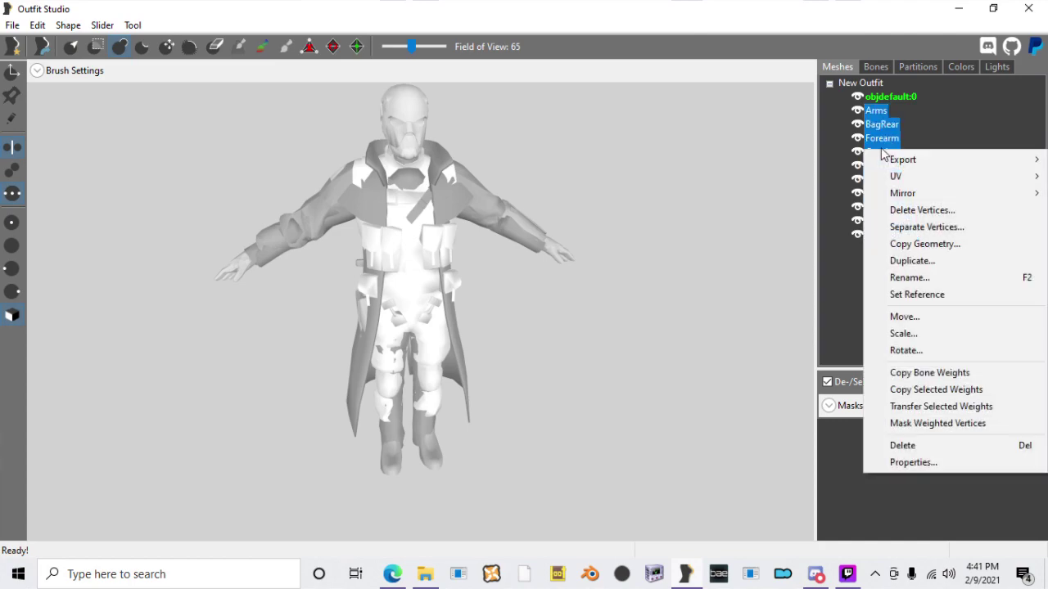
pyautogui.click(936, 387)
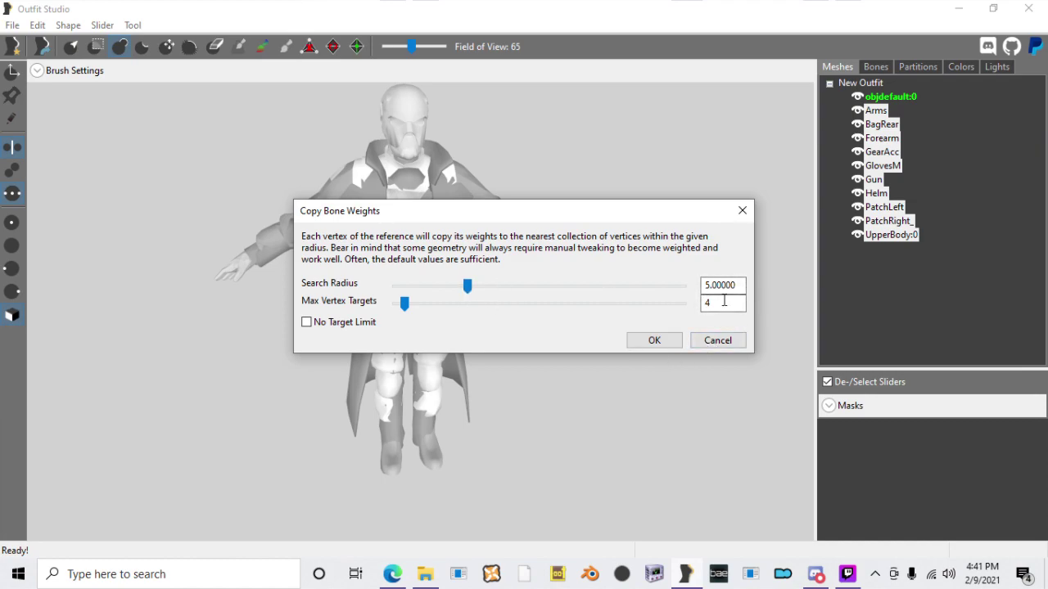
pyautogui.click(650, 341)
pyautogui.moveTo(568, 330); pyautogui.dragTo(472, 313, button='right')
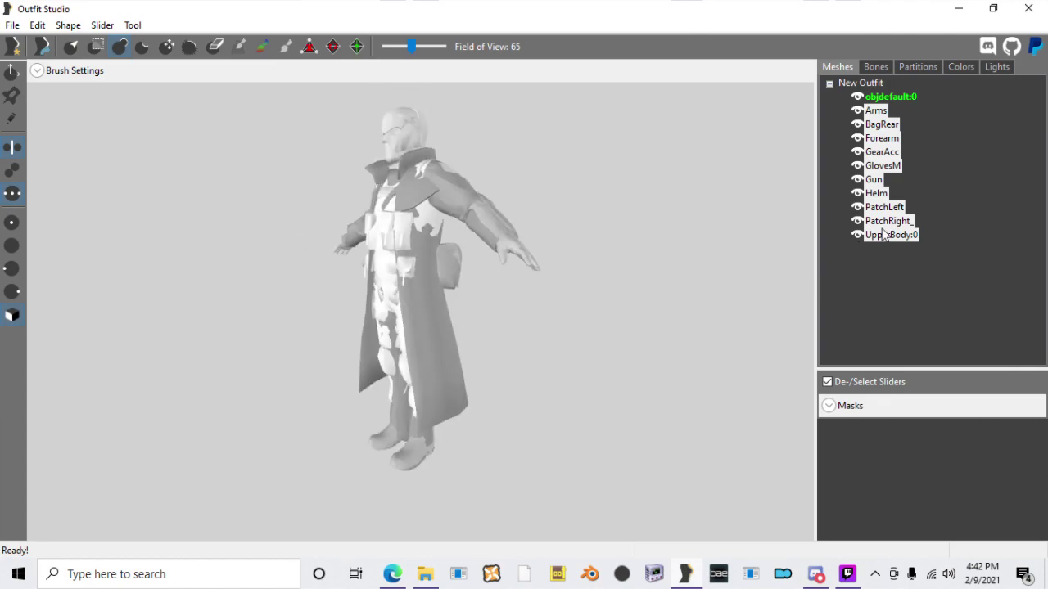
# Step: Repeat the bone weight copy on all the selected outfit shapes
pyautogui.rightClick(872, 231)
pyautogui.click(932, 451)
pyautogui.click(653, 340)
pyautogui.moveTo(275, 190); pyautogui.dragTo(371, 185, button='right')
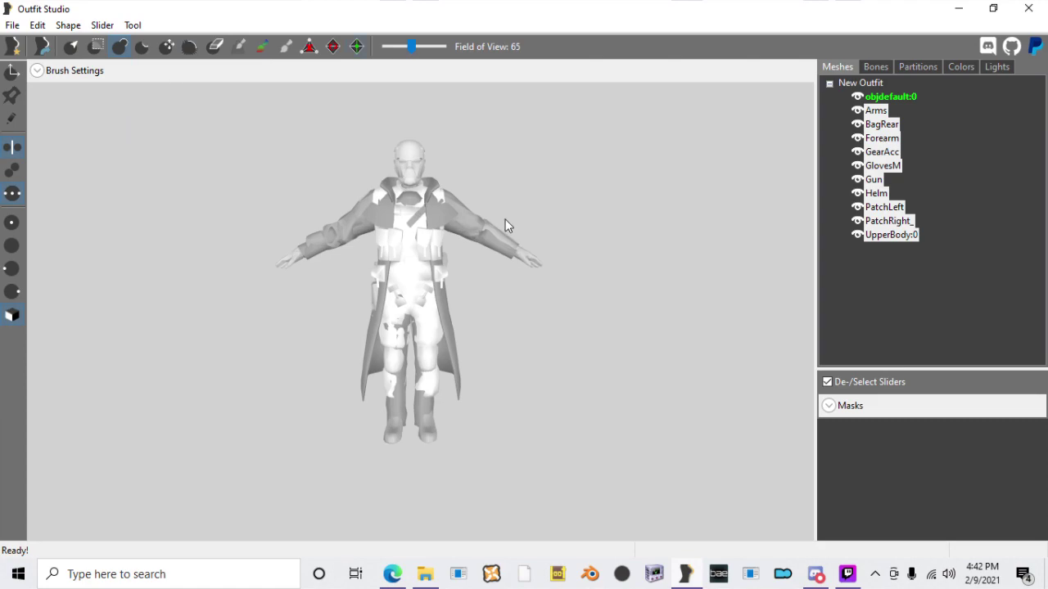
pyautogui.scroll(2, 503, 219)
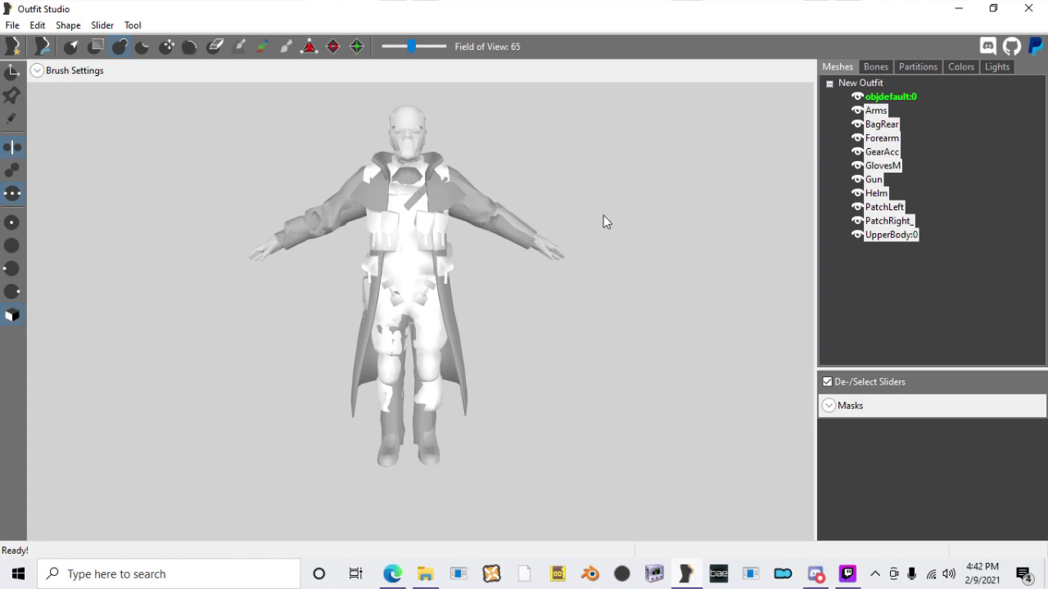
pyautogui.moveTo(572, 268); pyautogui.dragTo(577, 311, button='right')
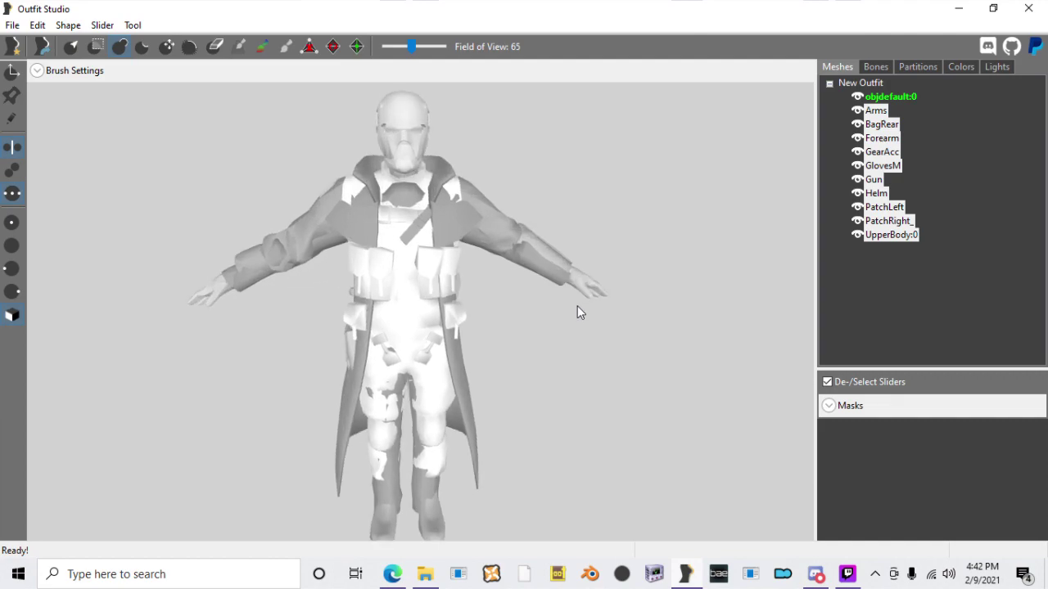
# Step: Start saving the project to check for unweighted vertices, decline the save, and examine the masked areas on the outfit
pyautogui.hotkey('ctrl', 's')
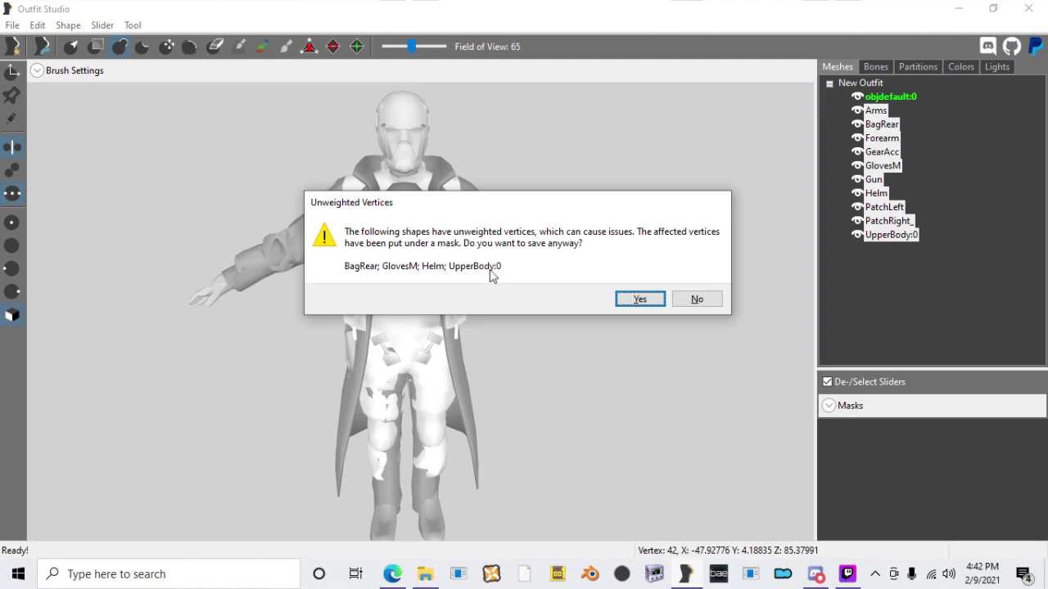
pyautogui.click(681, 305)
pyautogui.moveTo(630, 332); pyautogui.dragTo(577, 321, button='right')
pyautogui.scroll(2, 576, 321)
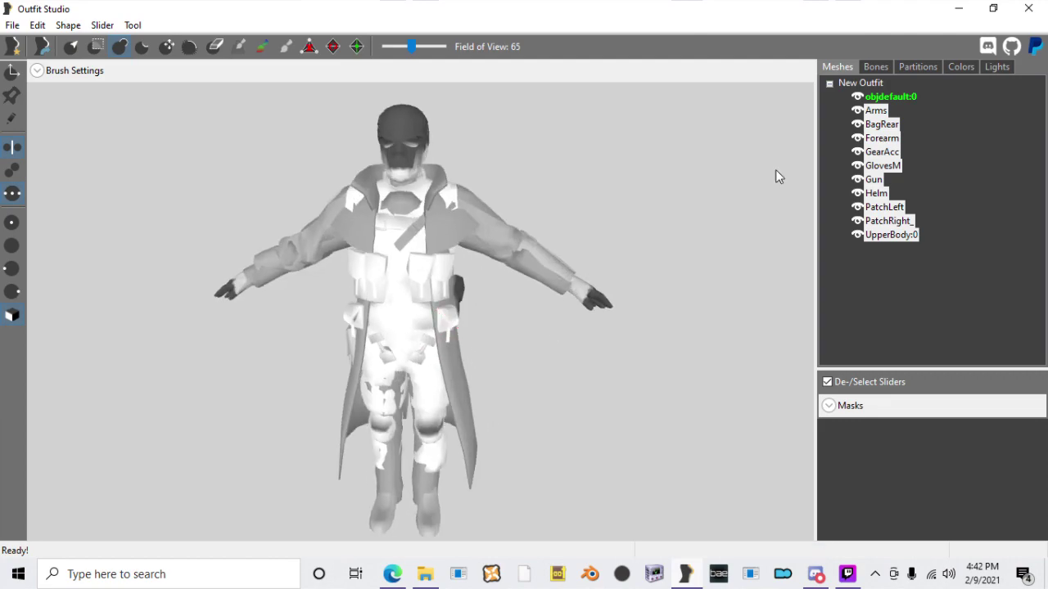
# Step: Hide all shapes and load gloveml.nif from the Fallout New Vegas Data\meshes\armor\raiderarmor04 folder as the reference
pyautogui.click(857, 97)
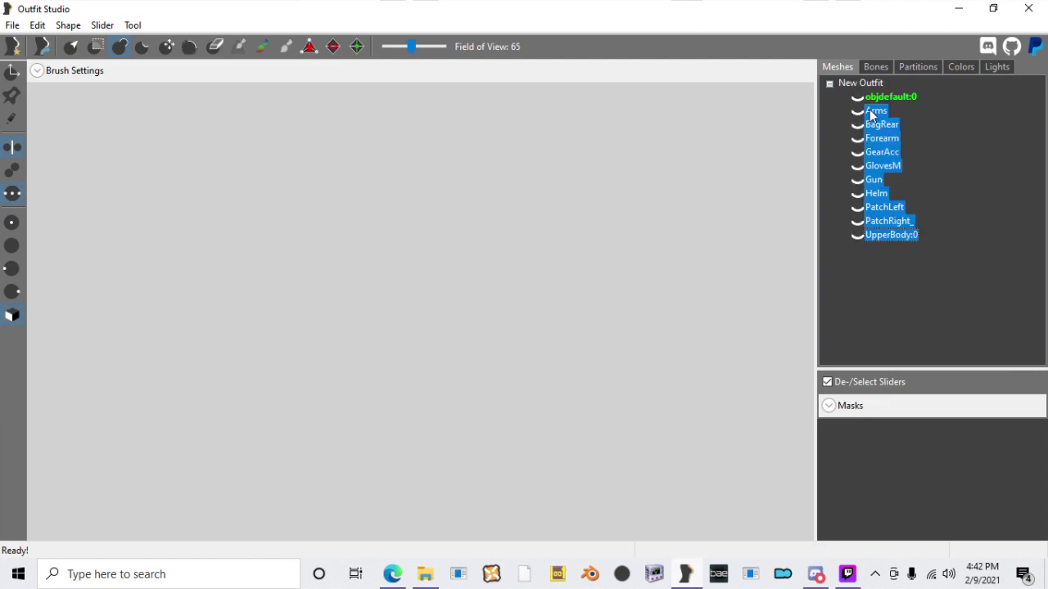
pyautogui.click(12, 25)
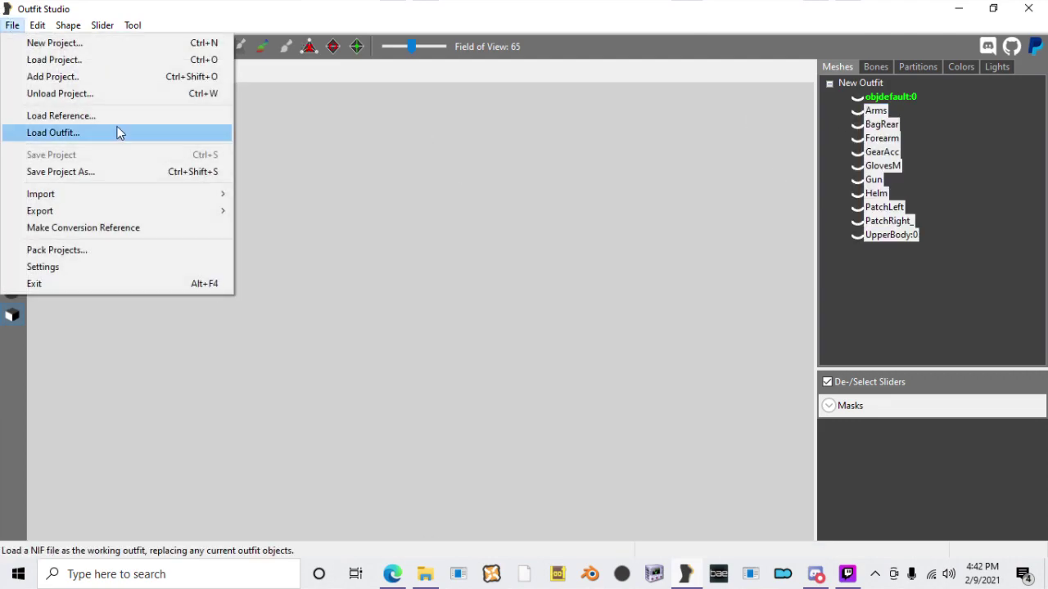
pyautogui.click(118, 117)
pyautogui.click(627, 261)
pyautogui.scroll(5, 451, 303)
pyautogui.click(456, 320)
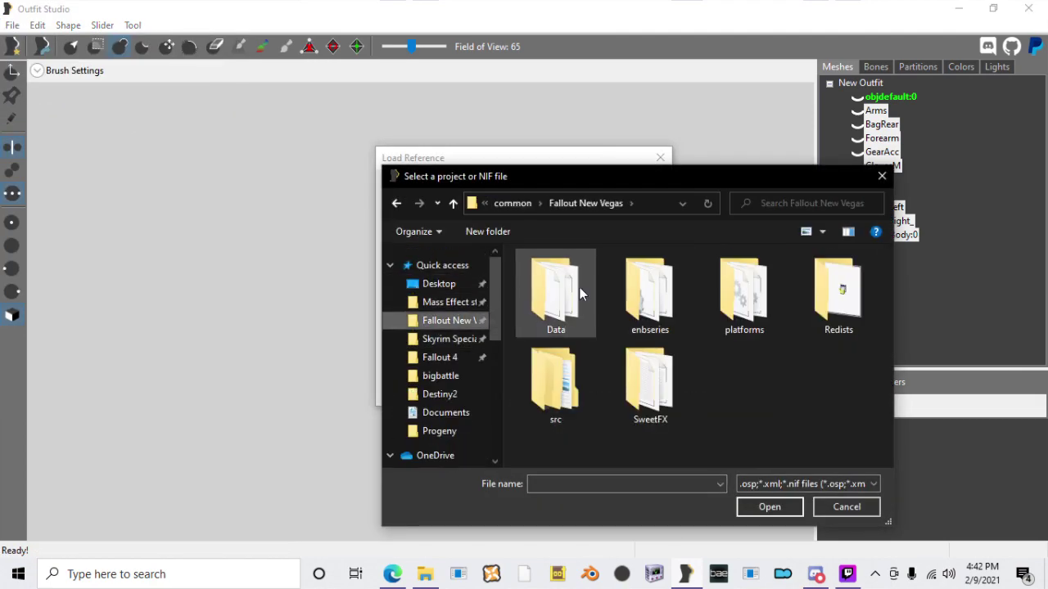
pyautogui.doubleClick(580, 288)
pyautogui.doubleClick(568, 347)
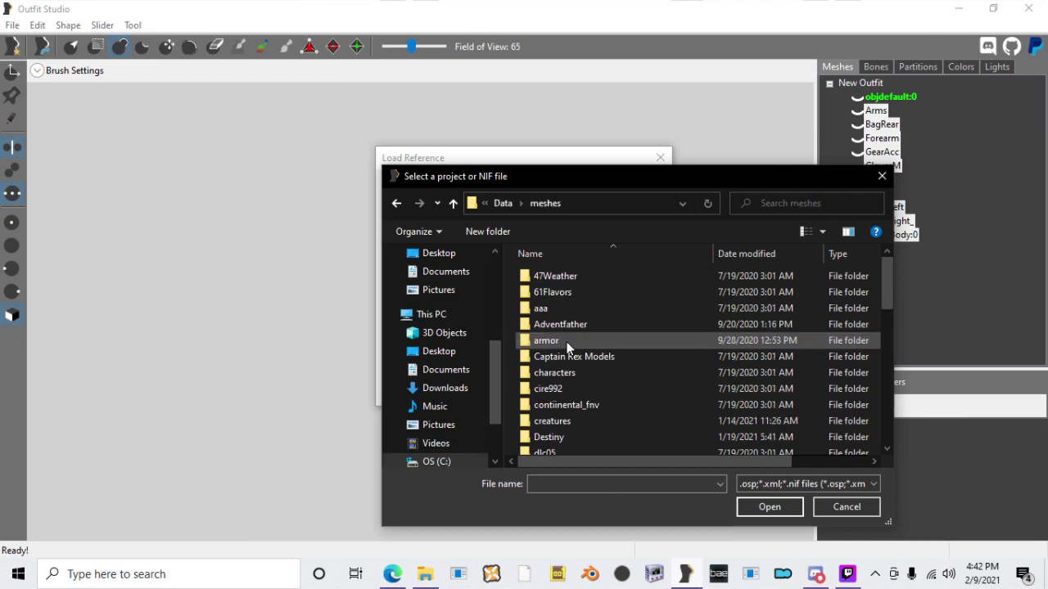
pyautogui.doubleClick(567, 342)
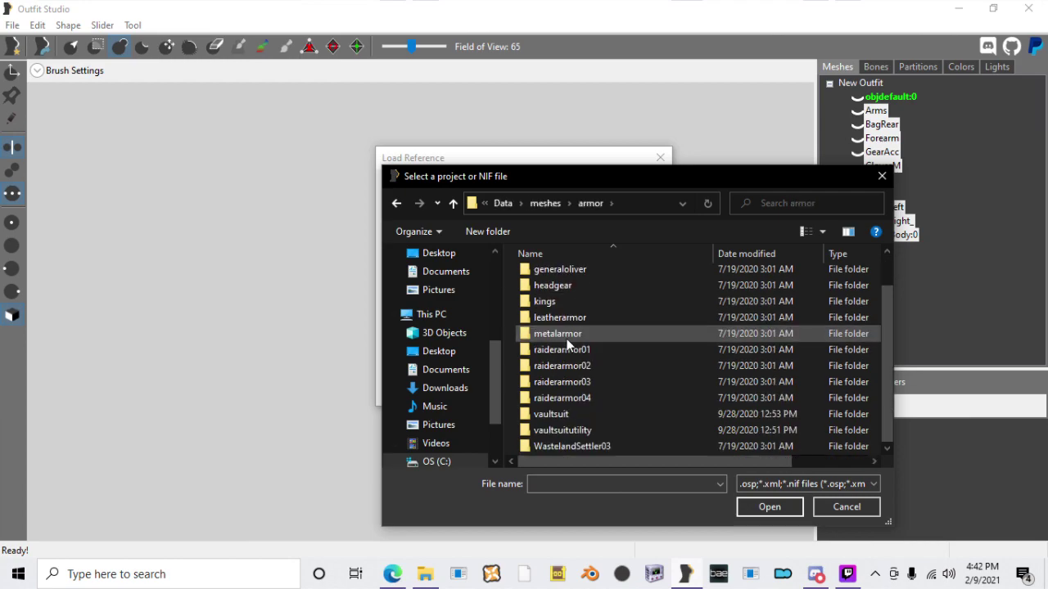
pyautogui.doubleClick(564, 401)
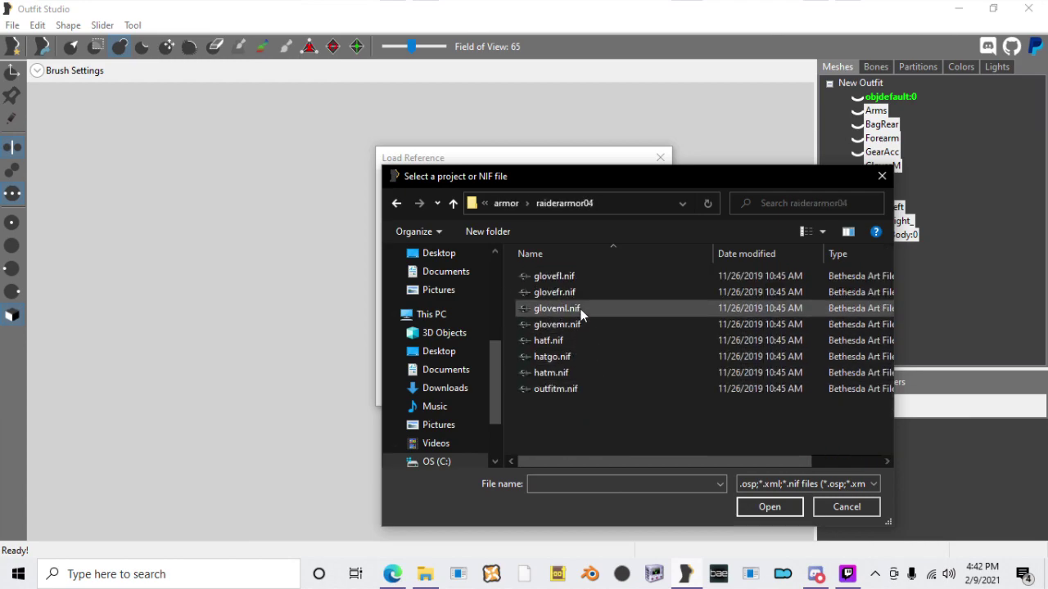
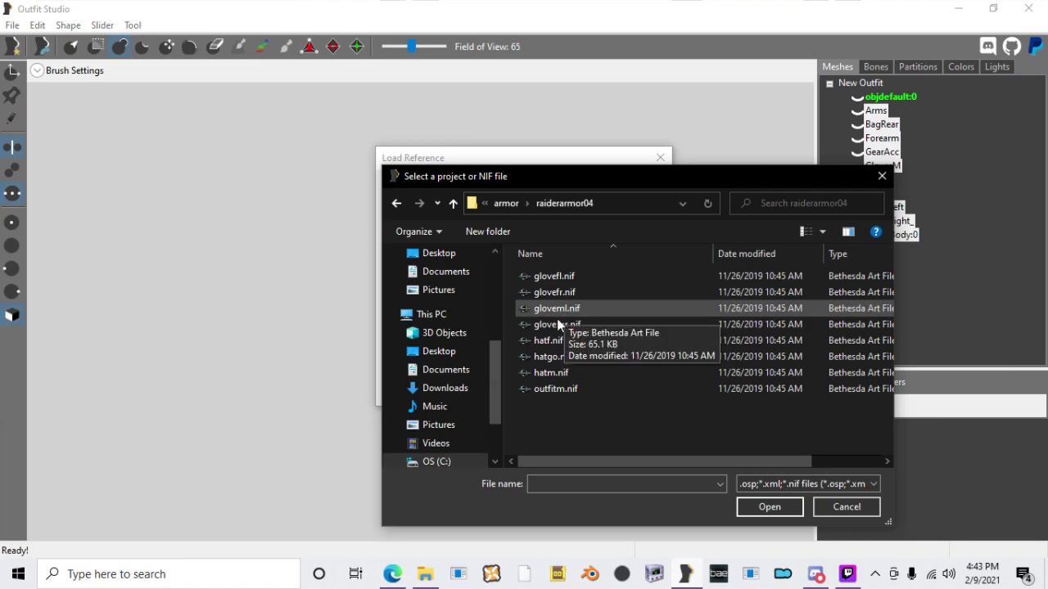
pyautogui.doubleClick(552, 312)
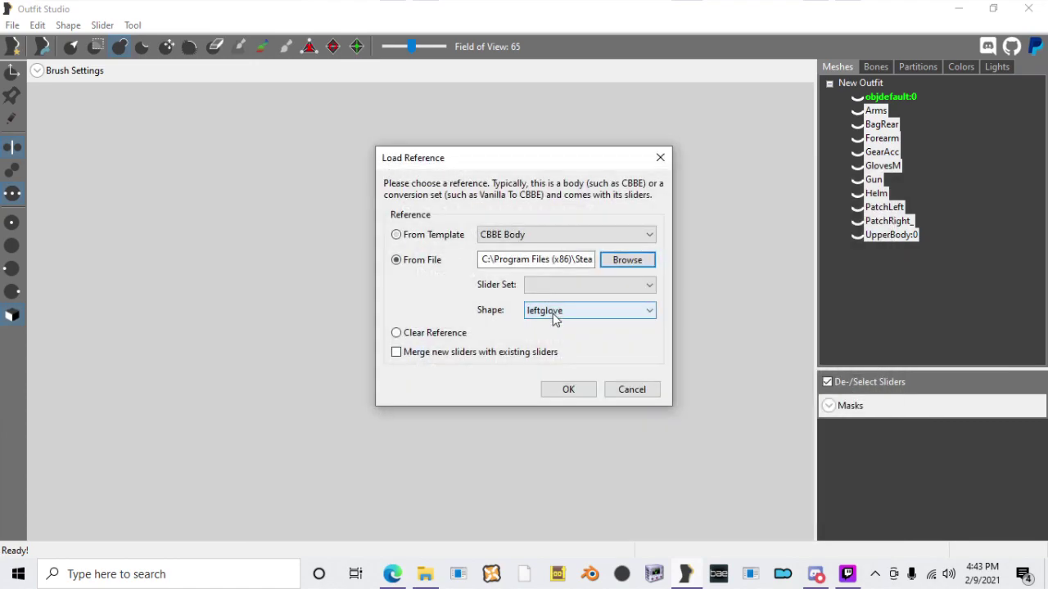
pyautogui.click(580, 391)
# Step: Show only GlovesM alongside the leftglove reference and copy the reference's bone weights onto it
pyautogui.click(873, 152)
pyautogui.click(857, 152)
pyautogui.moveTo(737, 229); pyautogui.dragTo(715, 209, button='right')
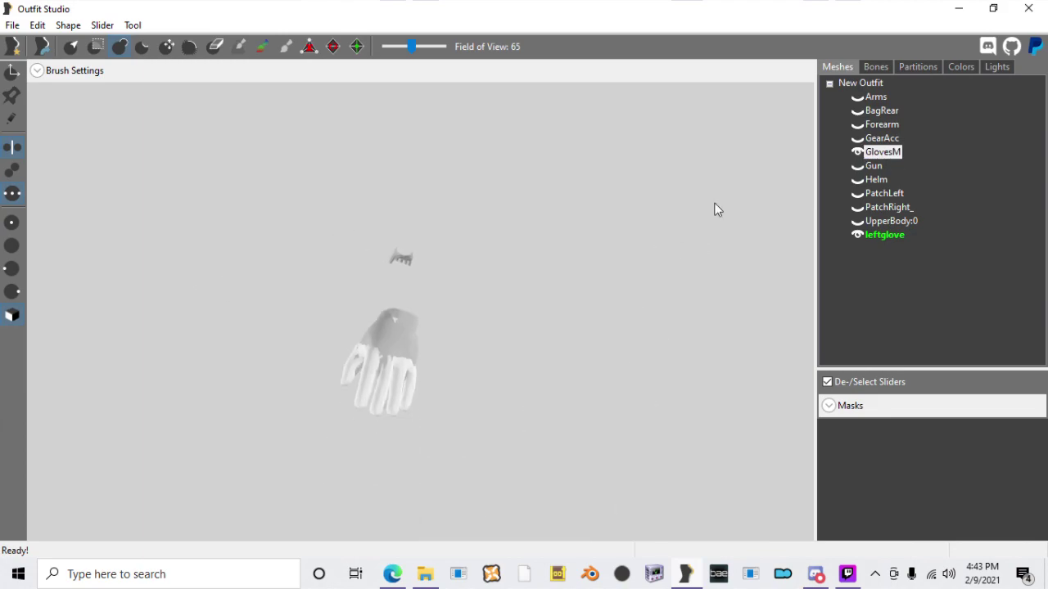
pyautogui.rightClick(882, 160)
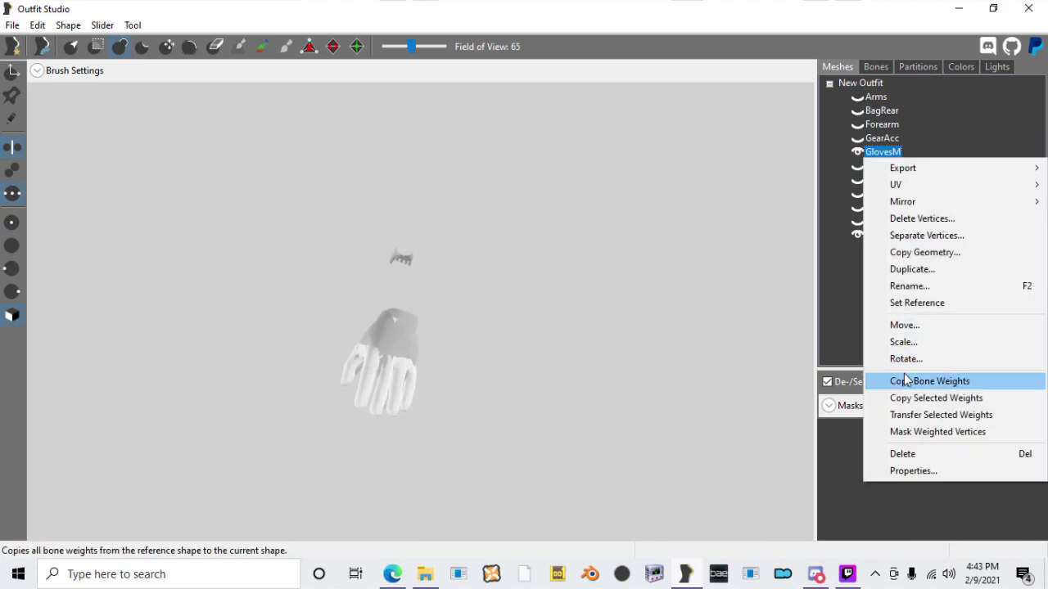
pyautogui.click(907, 382)
pyautogui.click(663, 346)
# Step: Replace the reference with glovemr.nif from the raiderarmor04 folder
pyautogui.click(10, 24)
pyautogui.click(58, 115)
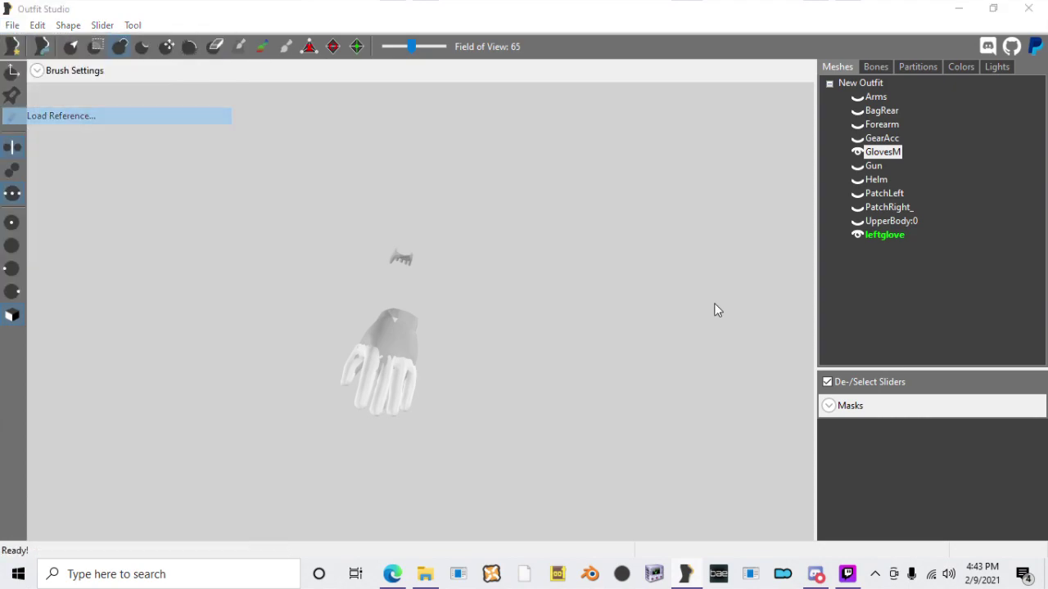
pyautogui.click(630, 261)
pyautogui.doubleClick(617, 325)
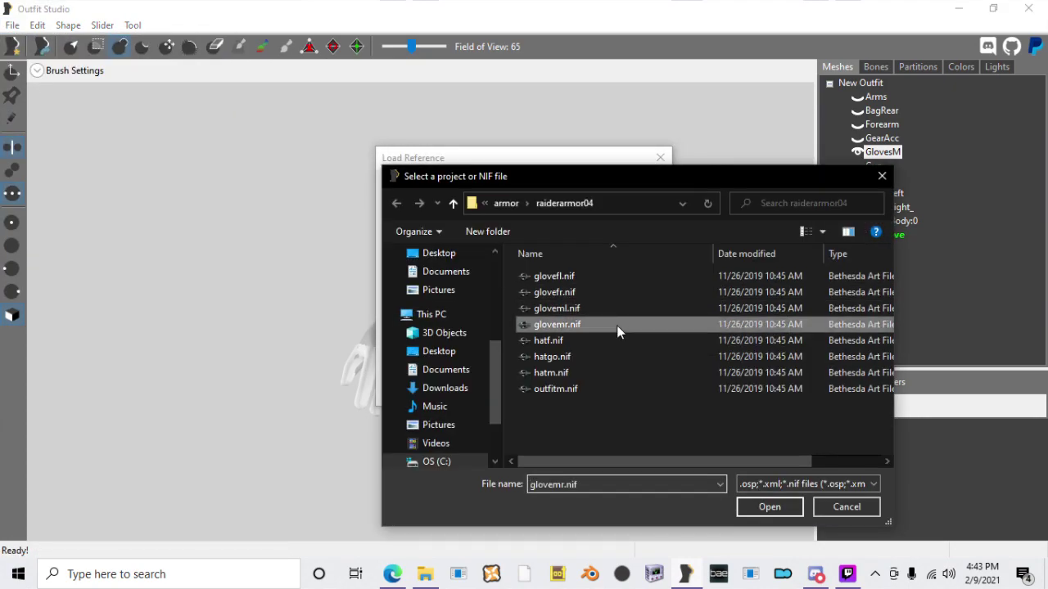
pyautogui.click(565, 385)
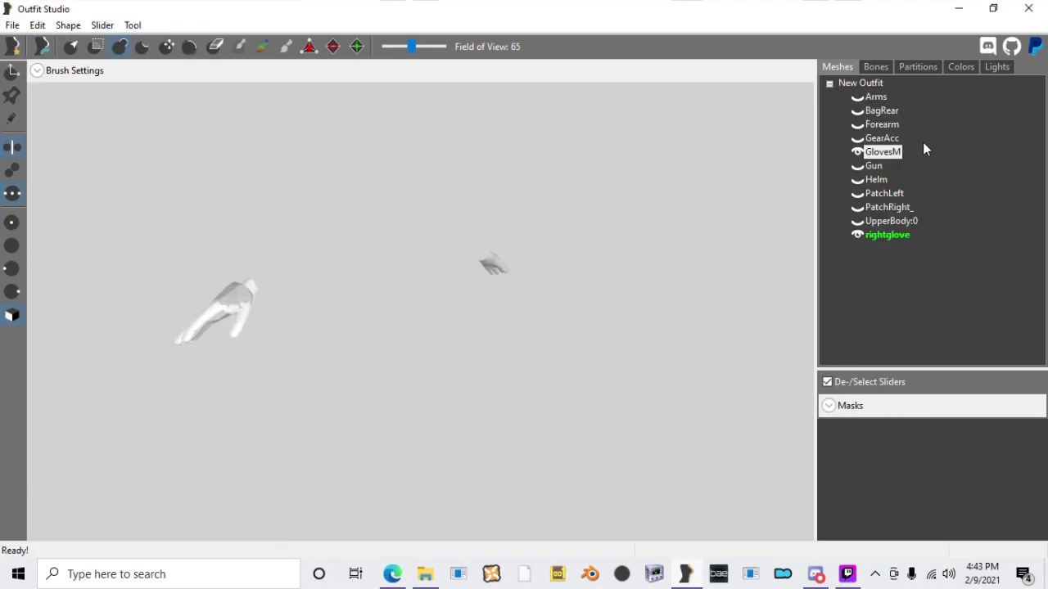
# Step: Copy the rightglove bone weights onto GlovesM and recheck for unweighted vertices without saving the project
pyautogui.rightClick(882, 152)
pyautogui.click(929, 372)
pyautogui.click(641, 339)
pyautogui.hotkey('ctrl', 's')
pyautogui.press('Tab')
pyautogui.press('Return')
# Step: Load headhuman.nif from the Documents\BasicFiles folder as the new reference, using its HeadMale shape
pyautogui.click(13, 25)
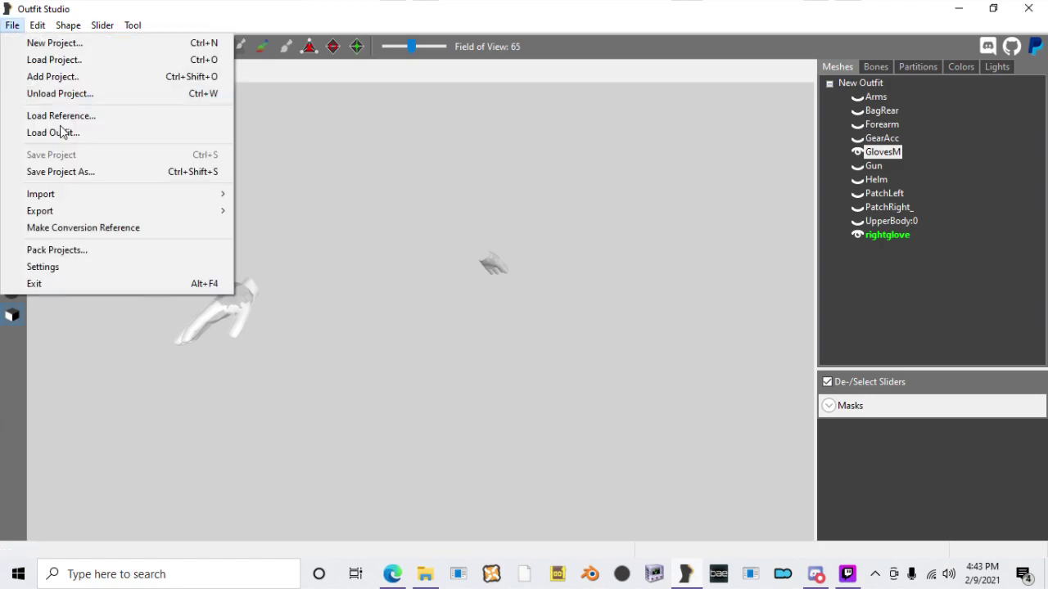
pyautogui.click(60, 113)
pyautogui.click(618, 259)
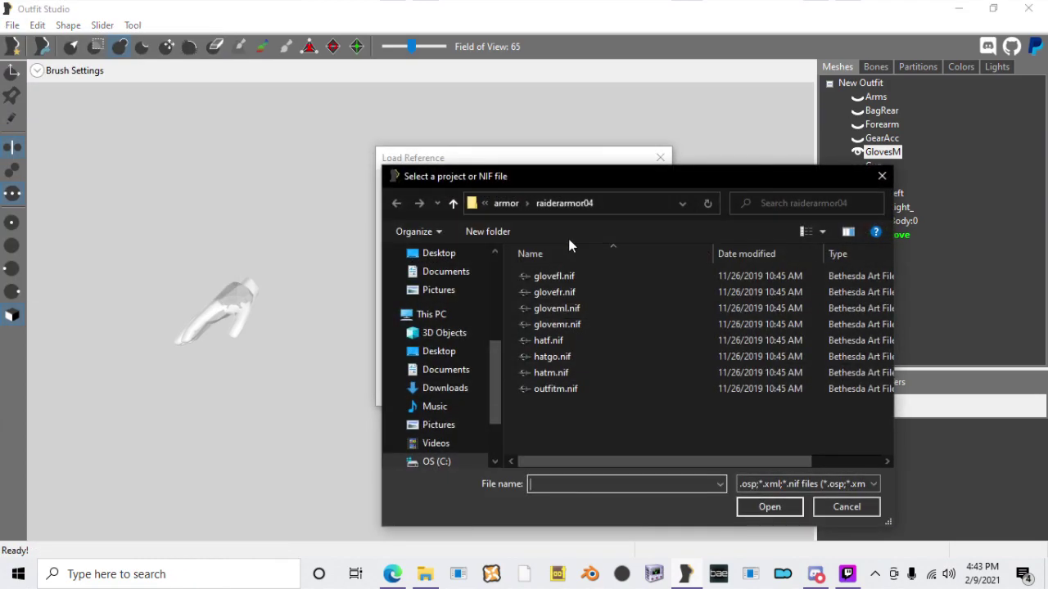
pyautogui.click(506, 203)
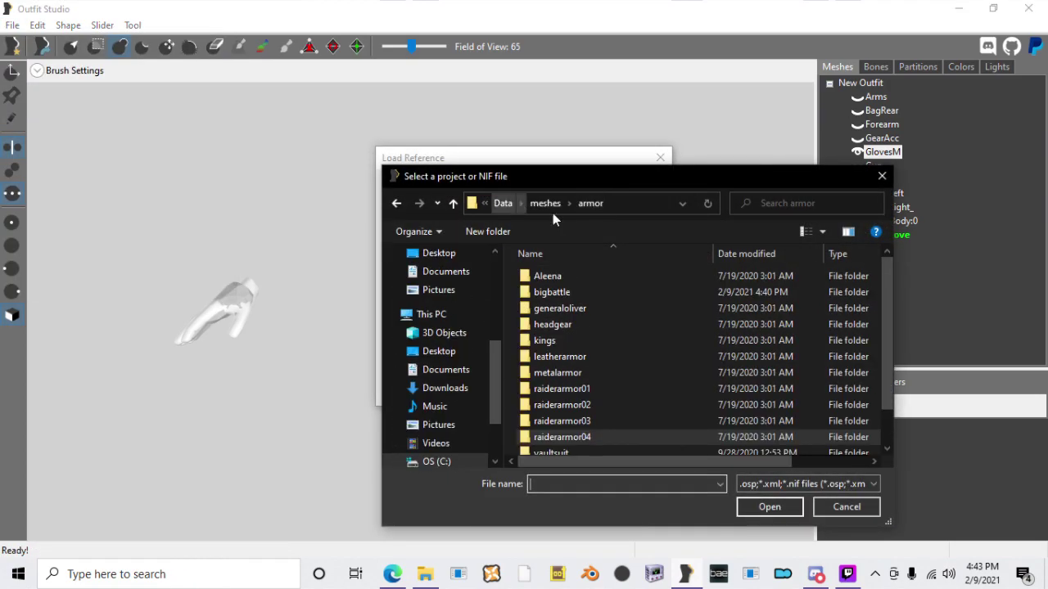
pyautogui.click(446, 370)
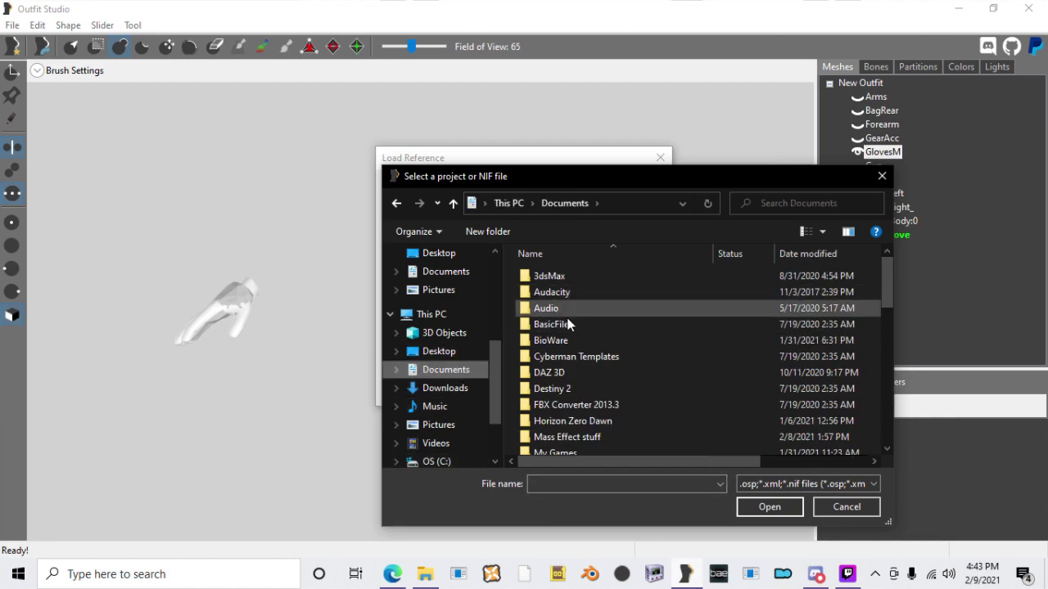
pyautogui.doubleClick(564, 323)
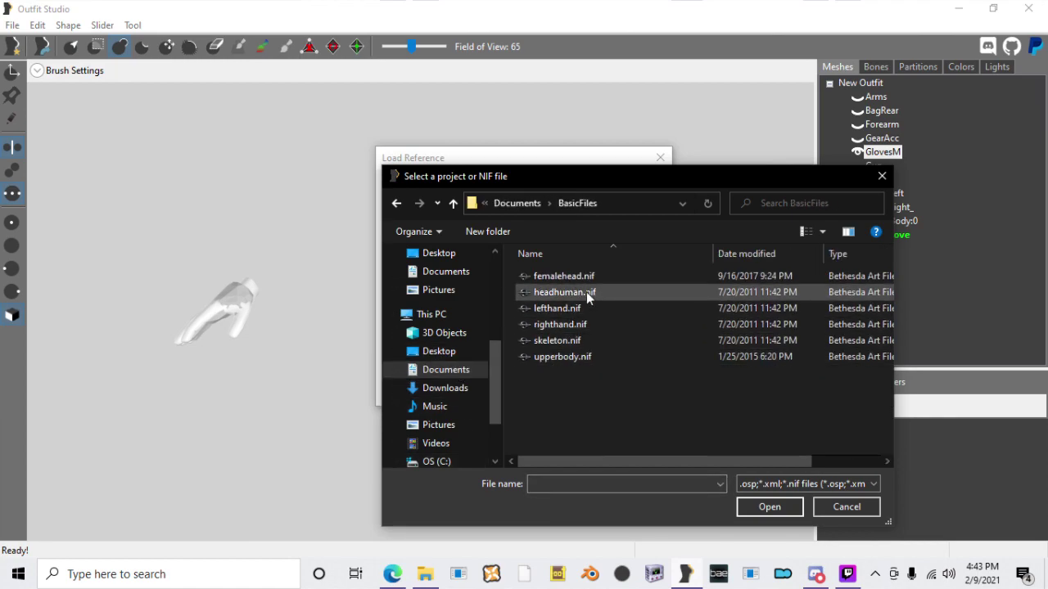
pyautogui.doubleClick(587, 295)
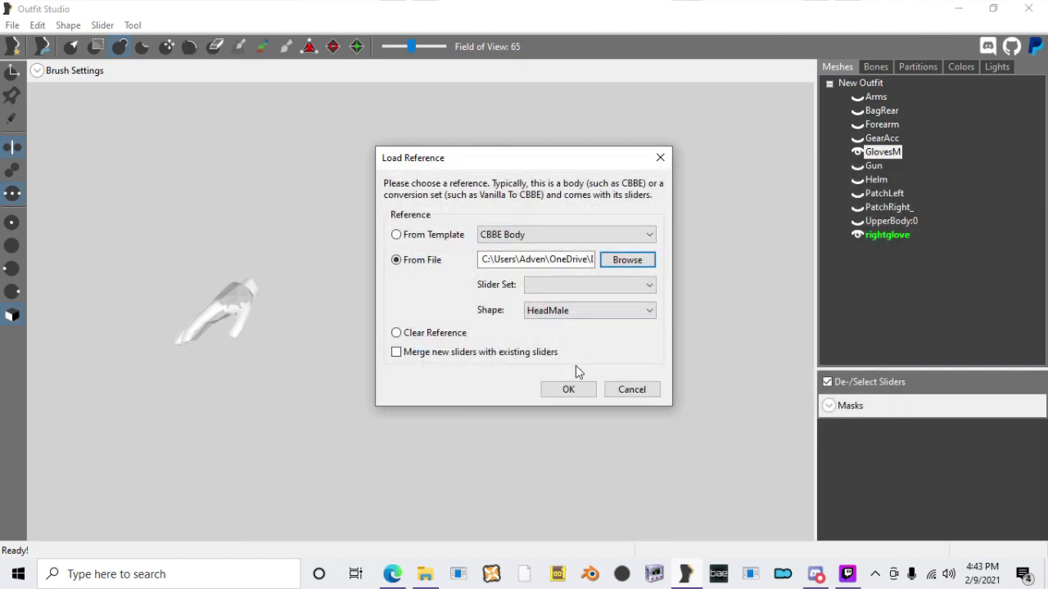
pyautogui.click(579, 385)
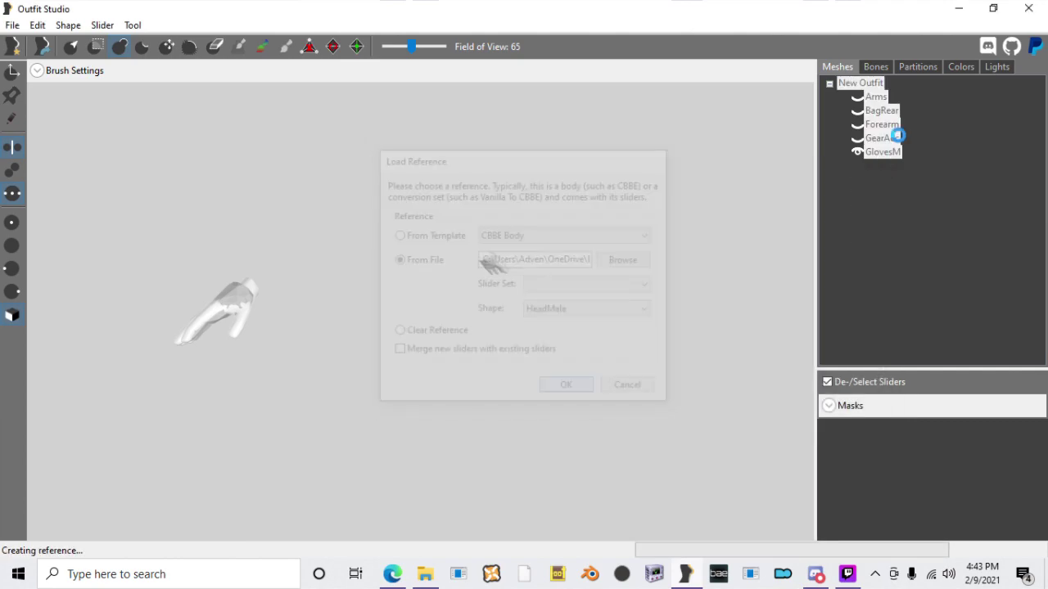
# Step: Show Helm instead of GlovesM and copy HeadMale's bone weights and skin transform onto it, recalculating the geometry's coordinates
pyautogui.click(856, 153)
pyautogui.click(857, 180)
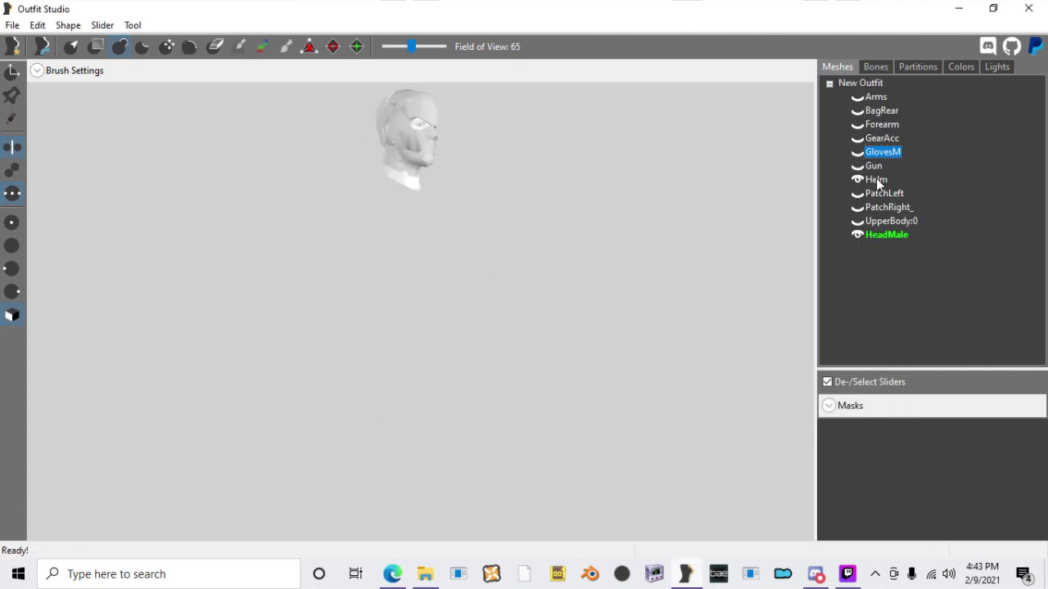
pyautogui.rightClick(876, 180)
pyautogui.click(919, 403)
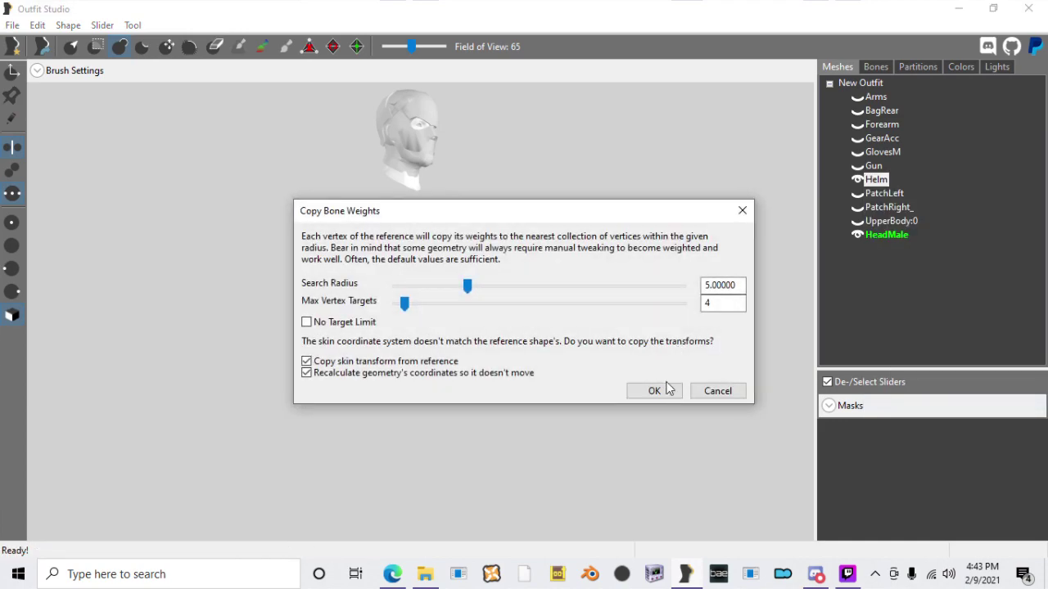
pyautogui.click(666, 385)
# Step: Inspect the helmet from the front and run the unweighted vertices check again, declining the save
pyautogui.moveTo(632, 288); pyautogui.dragTo(635, 328, button='middle')
pyautogui.moveTo(635, 327); pyautogui.dragTo(566, 346, button='right')
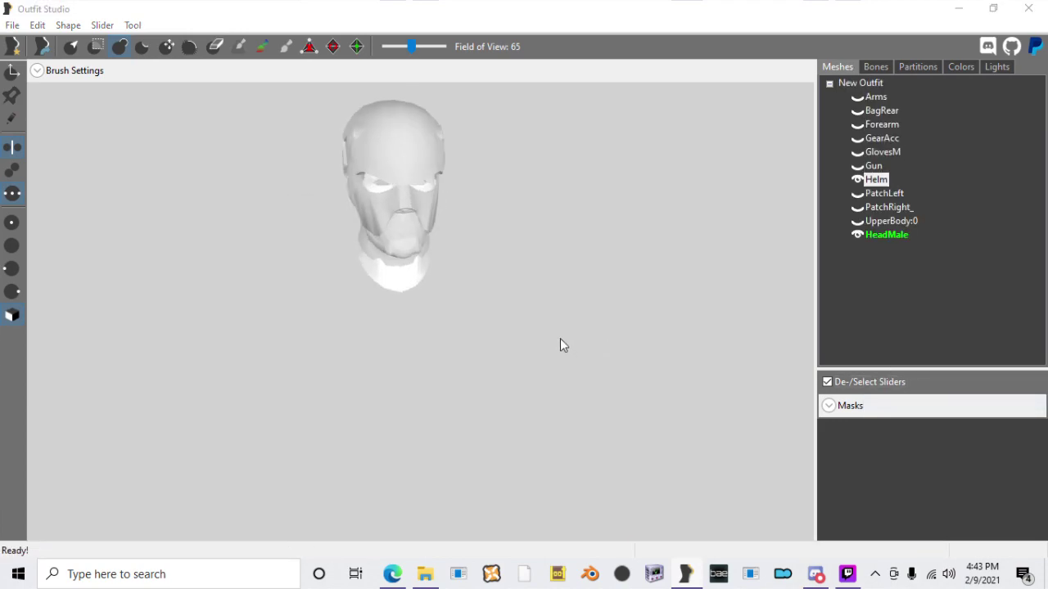
pyautogui.hotkey('ctrl', 's')
pyautogui.click(696, 299)
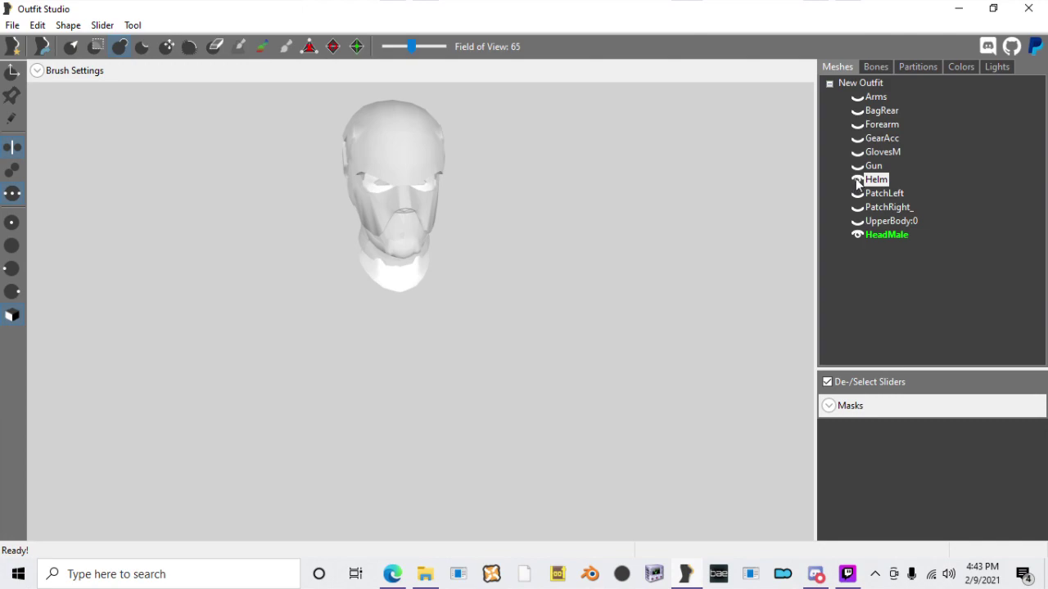
# Step: Hide Helm and browse to the Fallout New Vegas Data\meshes\armor\bigbattle folder to pick a new reference file
pyautogui.click(856, 179)
pyautogui.click(13, 25)
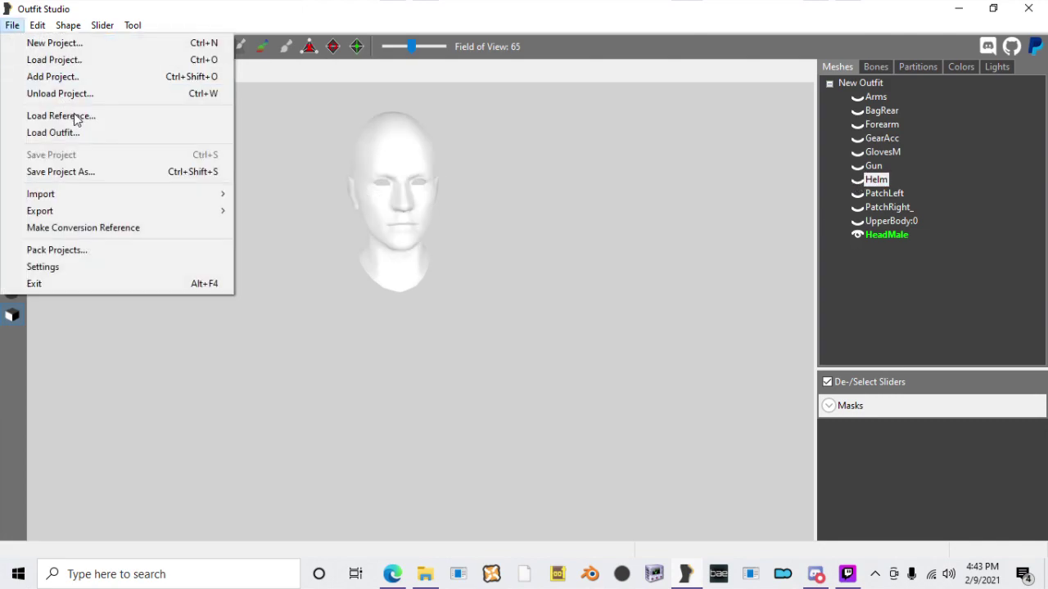
pyautogui.click(77, 114)
pyautogui.click(624, 259)
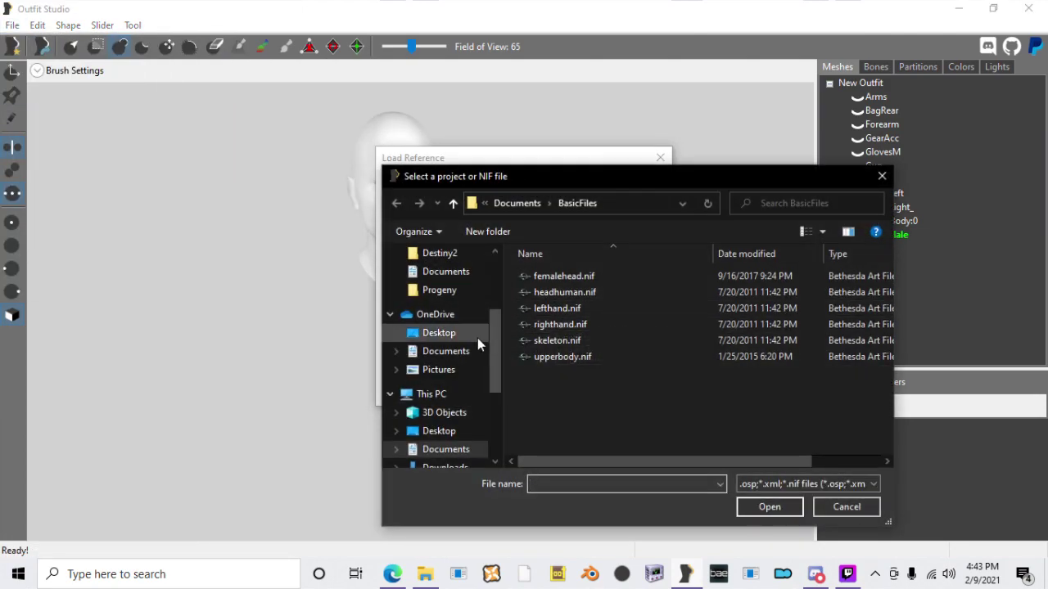
pyautogui.scroll(3, 473, 340)
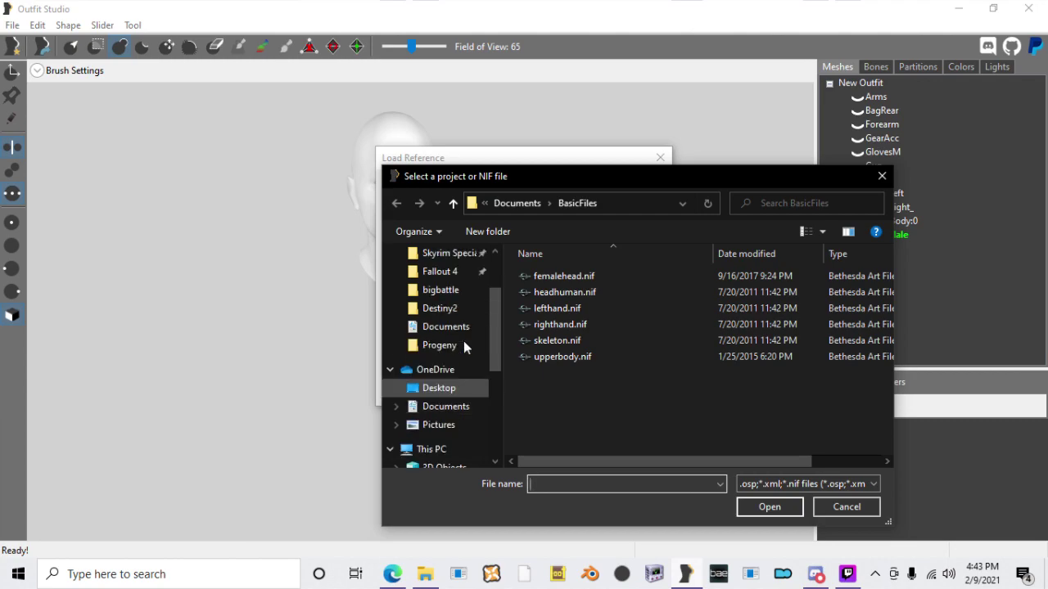
pyautogui.click(462, 321)
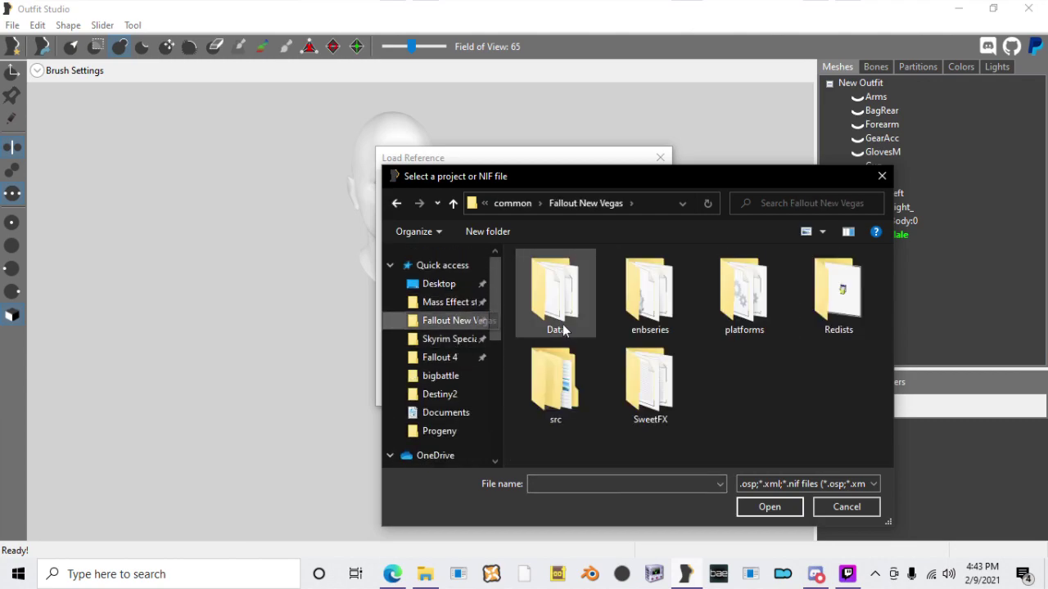
pyautogui.doubleClick(563, 324)
pyautogui.doubleClick(551, 345)
pyautogui.doubleClick(550, 340)
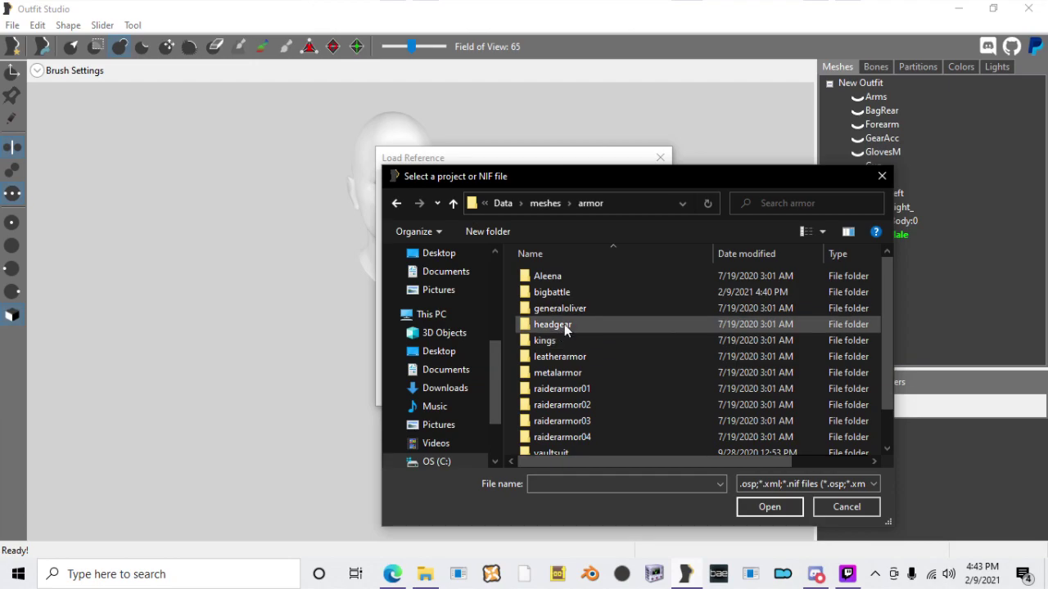
pyautogui.doubleClick(564, 294)
pyautogui.doubleClick(563, 291)
# Step: Replace the Helmet:0 choice with the folder's coat NIF and load its objdefault:0 shape as the reference
pyautogui.click(561, 309)
pyautogui.click(558, 327)
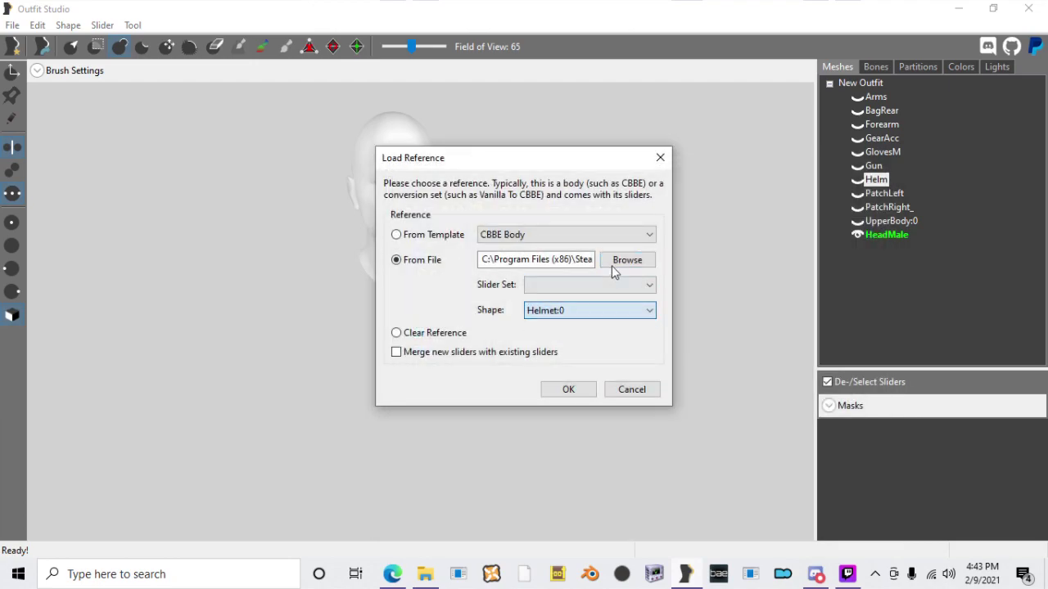
pyautogui.click(610, 265)
pyautogui.doubleClick(592, 277)
pyautogui.click(573, 311)
pyautogui.click(572, 374)
pyautogui.click(568, 390)
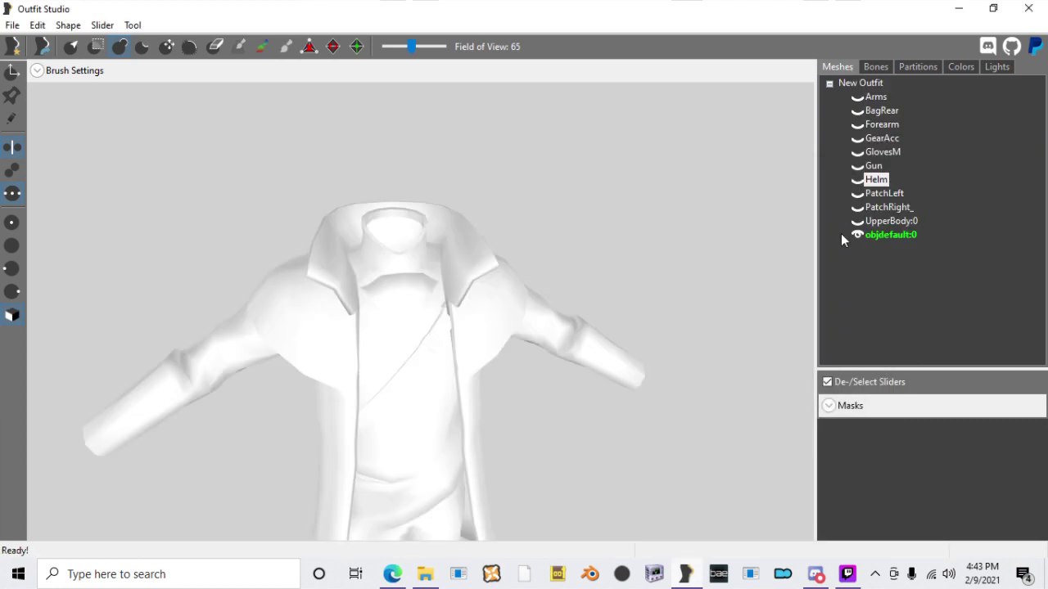
# Step: Show UpperBody:0 with the reference, bring up its Bip01 L Thigh weights and run the unweighted vertices check
pyautogui.click(857, 233)
pyautogui.scroll(-3, 694, 324)
pyautogui.moveTo(696, 326); pyautogui.dragTo(719, 256, button='middle')
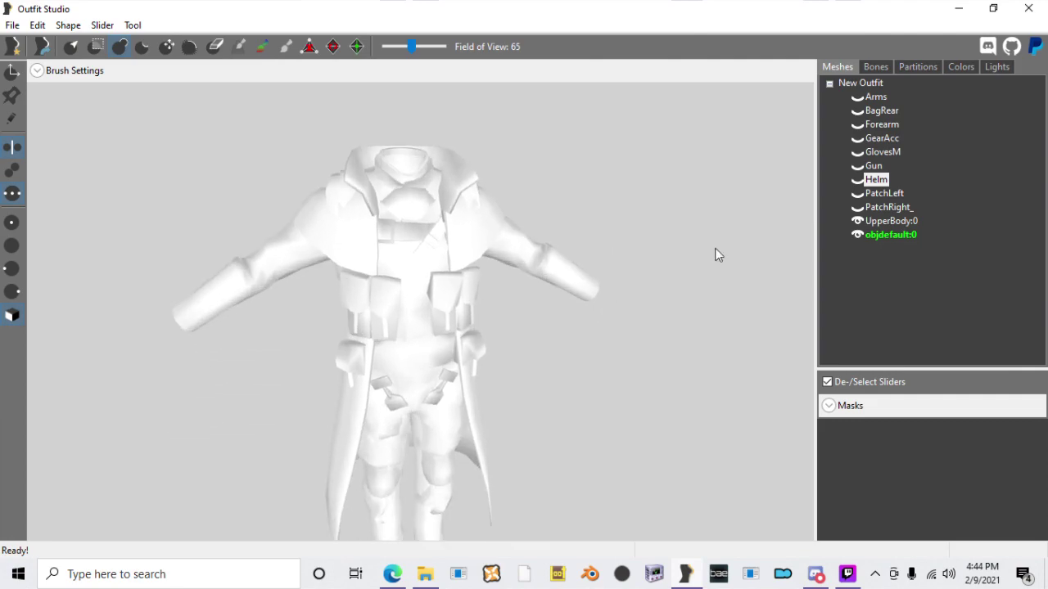
pyautogui.click(883, 66)
pyautogui.scroll(-3, 721, 307)
pyautogui.moveTo(724, 286); pyautogui.dragTo(748, 172, button='right')
pyautogui.scroll(2, 624, 313)
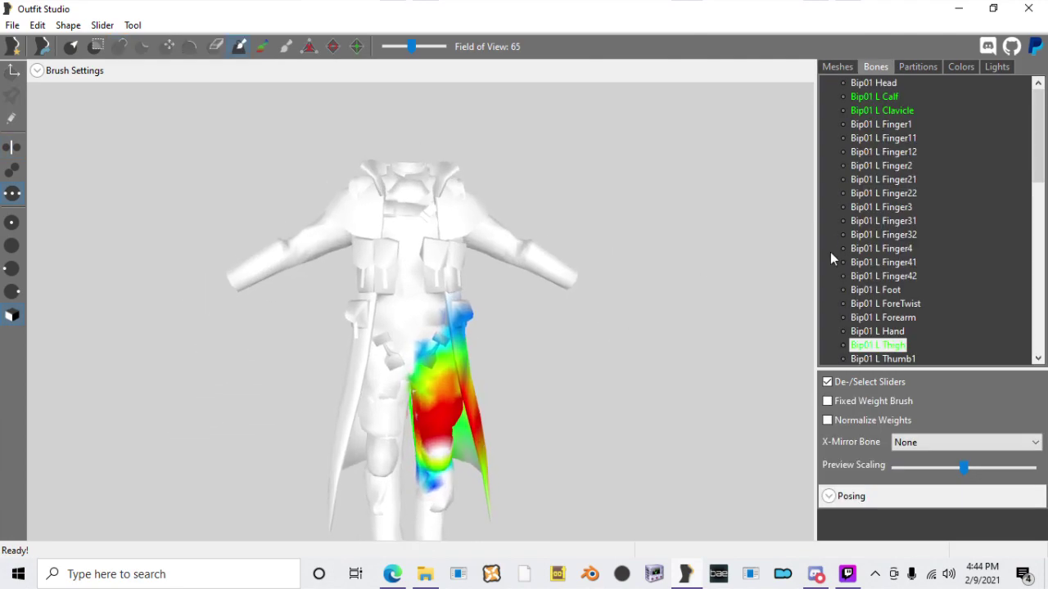
pyautogui.moveTo(527, 455); pyautogui.dragTo(517, 365, button='middle')
pyautogui.hotkey('ctrl', 's')
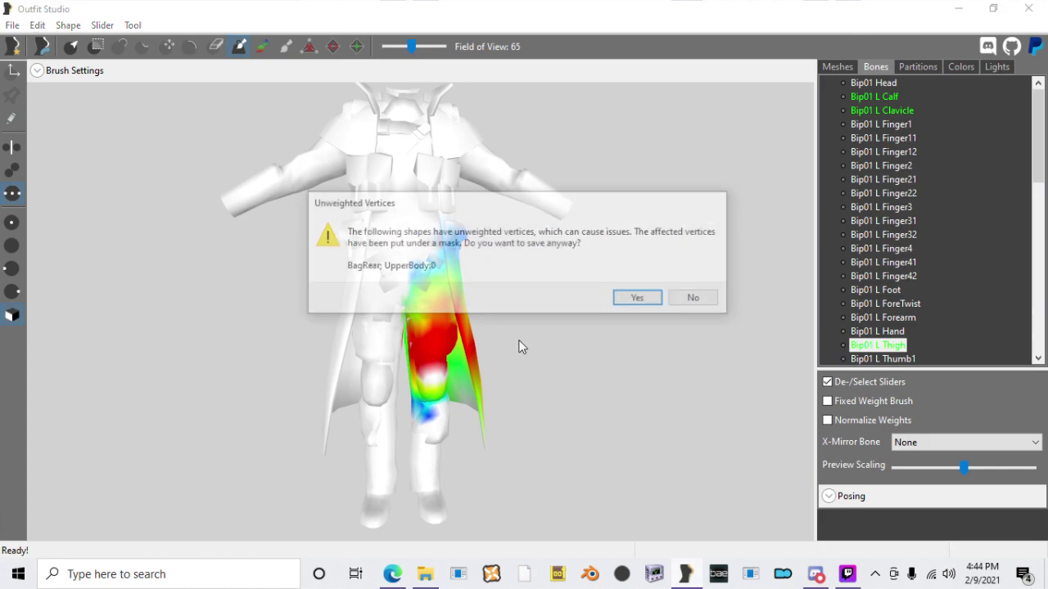
pyautogui.press('Return')
# Step: Examine the Bip01 L Thigh weights and masked vertices around the knees and inner thighs
pyautogui.scroll(3, 486, 367)
pyautogui.scroll(-3, 486, 367)
pyautogui.moveTo(487, 366); pyautogui.dragTo(417, 350, button='right')
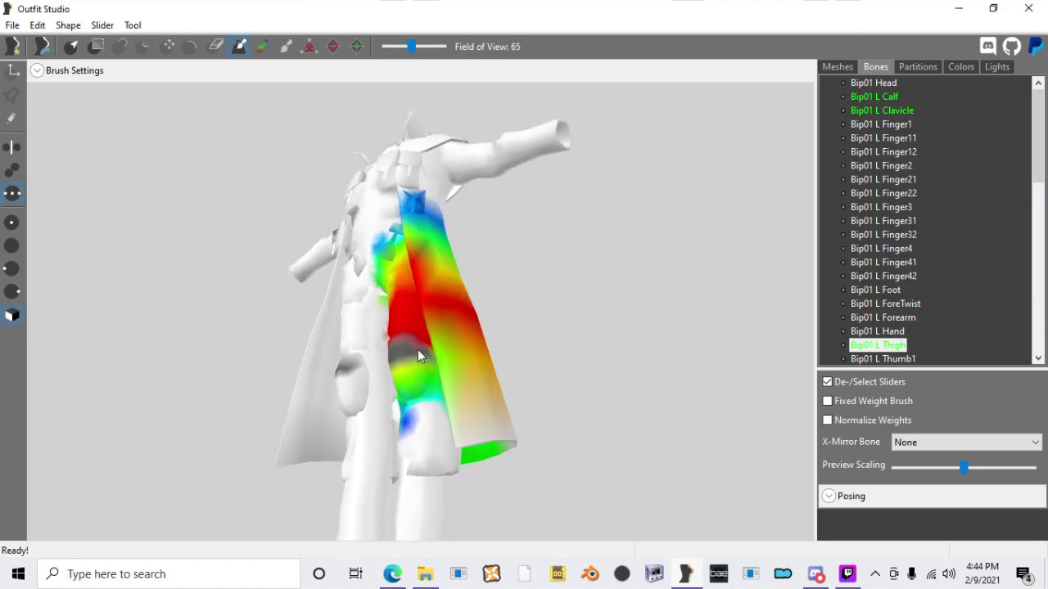
pyautogui.scroll(2, 418, 350)
pyautogui.moveTo(254, 344); pyautogui.dragTo(293, 346, button='right')
pyautogui.scroll(4, 291, 346)
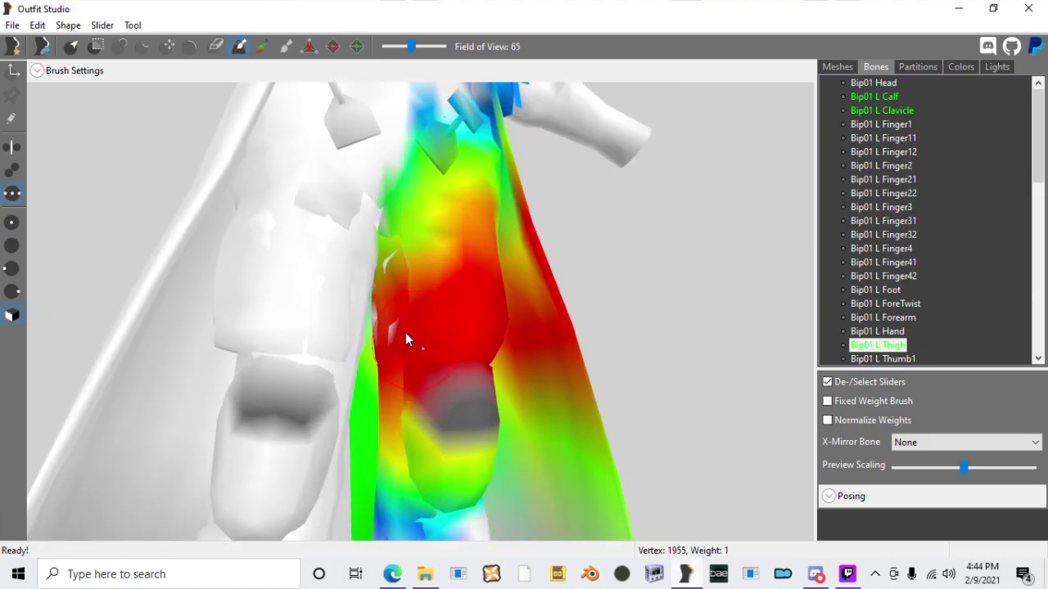
pyautogui.moveTo(405, 332); pyautogui.dragTo(382, 339, button='right')
pyautogui.scroll(2, 381, 339)
pyautogui.scroll(-3, 377, 343)
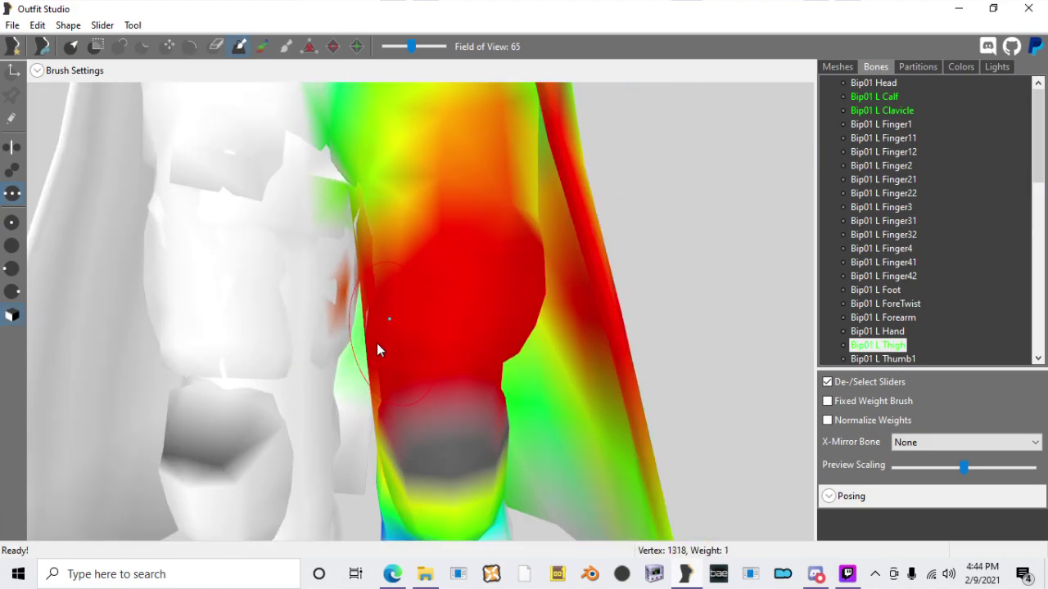
pyautogui.scroll(2, 591, 257)
# Step: Hide the objdefault:0 reference and return to the Bip01 L Thigh weights on UpperBody:0
pyautogui.click(838, 69)
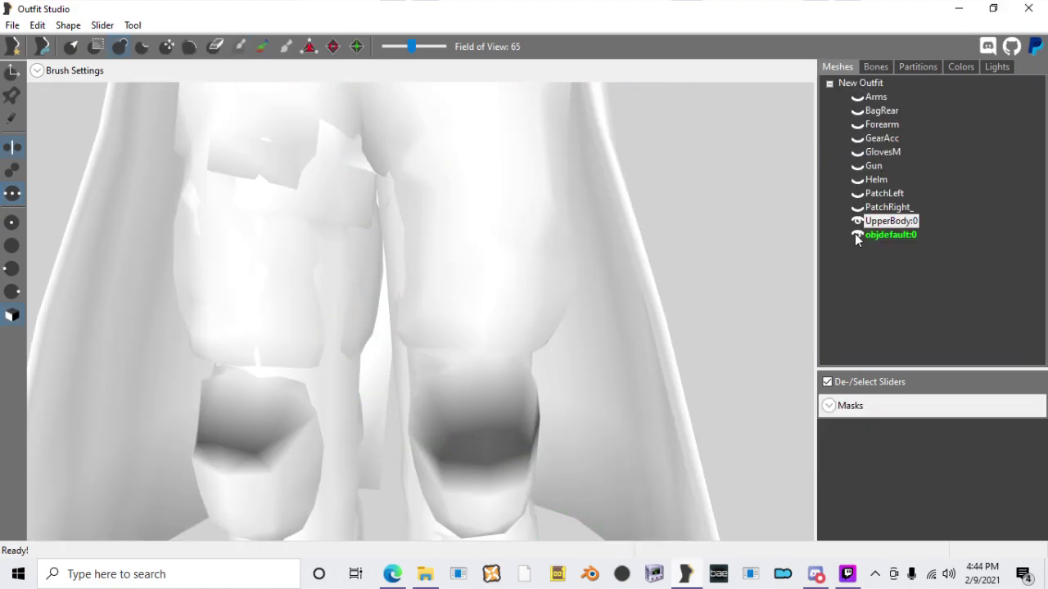
pyautogui.click(857, 236)
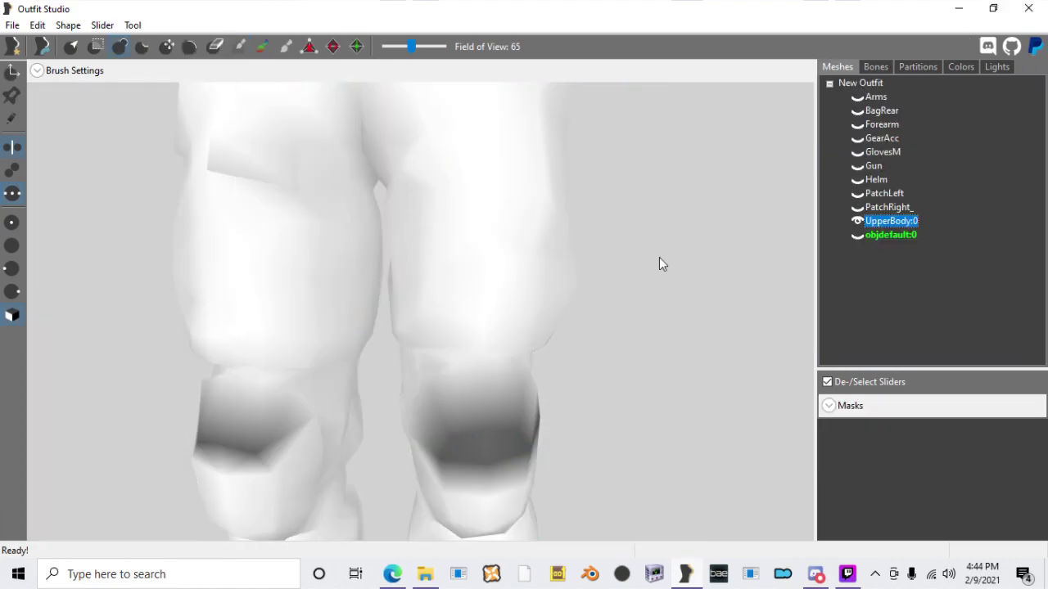
pyautogui.click(875, 67)
pyautogui.moveTo(481, 304)
pyautogui.mouseDown(button='right')
pyautogui.moveTo(520, 281)
pyautogui.moveTo(475, 290)
pyautogui.moveTo(510, 292)
pyautogui.moveTo(486, 297)
pyautogui.moveTo(360, 213)
pyautogui.mouseUp(button='right')
pyautogui.scroll(2, 490, 295)
# Step: Set the weight brush to size 0.076 and strength 1.000
pyautogui.click(82, 71)
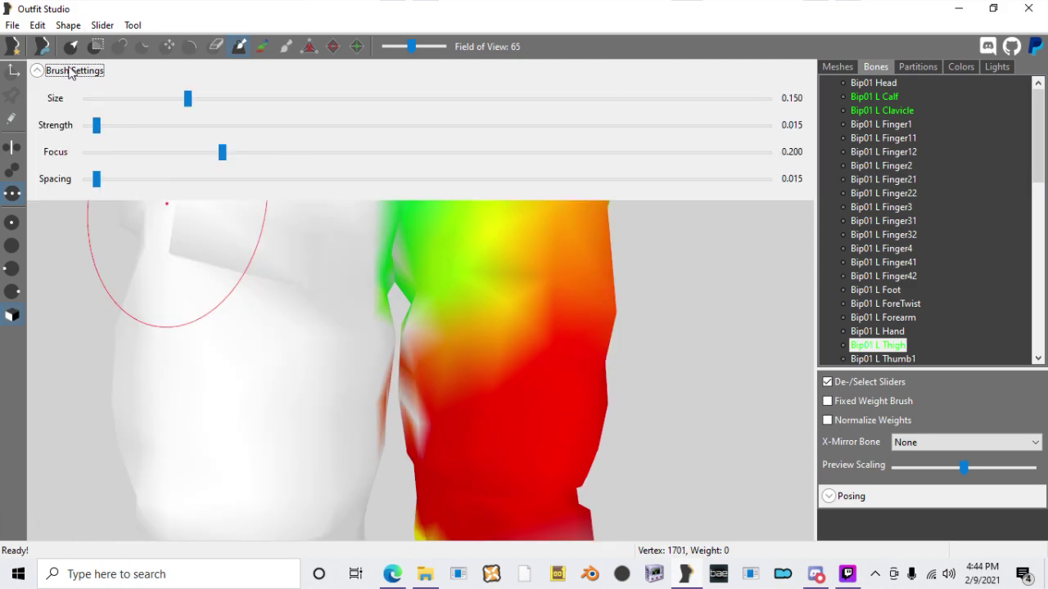
pyautogui.moveTo(100, 128); pyautogui.dragTo(177, 100)
pyautogui.moveTo(358, 303); pyautogui.dragTo(338, 107, button='middle')
pyautogui.scroll(-4, 490, 408)
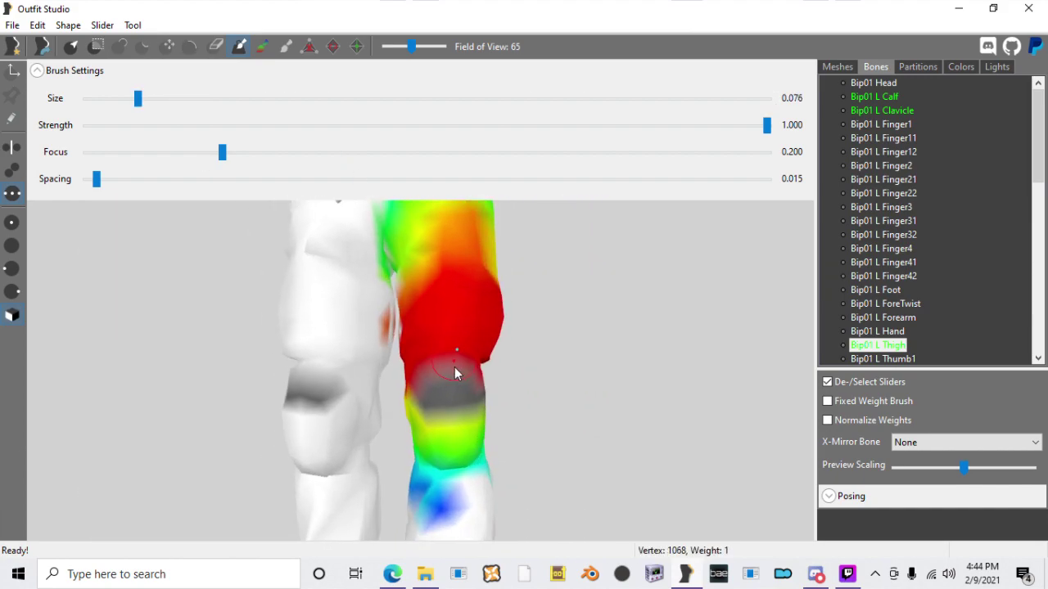
# Step: Clear the mask and paint Bip01 L Thigh weight across the unweighted area above the left knee
pyautogui.scroll(2, 455, 368)
pyautogui.hotkey('ctrl', 'a')
pyautogui.moveTo(448, 396)
pyautogui.mouseDown()
pyautogui.moveTo(422, 405)
pyautogui.moveTo(508, 396)
pyautogui.mouseUp()
pyautogui.moveTo(468, 390); pyautogui.dragTo(493, 459, button='middle')
pyautogui.scroll(4, 491, 392)
pyautogui.scroll(-4, 491, 391)
# Step: Paint Bip01 L Thigh weight over the patchy inner side of the left thigh
pyautogui.moveTo(492, 391); pyautogui.dragTo(609, 392, button='right')
pyautogui.scroll(4, 609, 392)
pyautogui.moveTo(483, 322)
pyautogui.mouseDown()
pyautogui.moveTo(443, 313)
pyautogui.moveTo(395, 386)
pyautogui.moveTo(466, 390)
pyautogui.moveTo(476, 306)
pyautogui.mouseUp()
pyautogui.moveTo(501, 232); pyautogui.dragTo(363, 227)
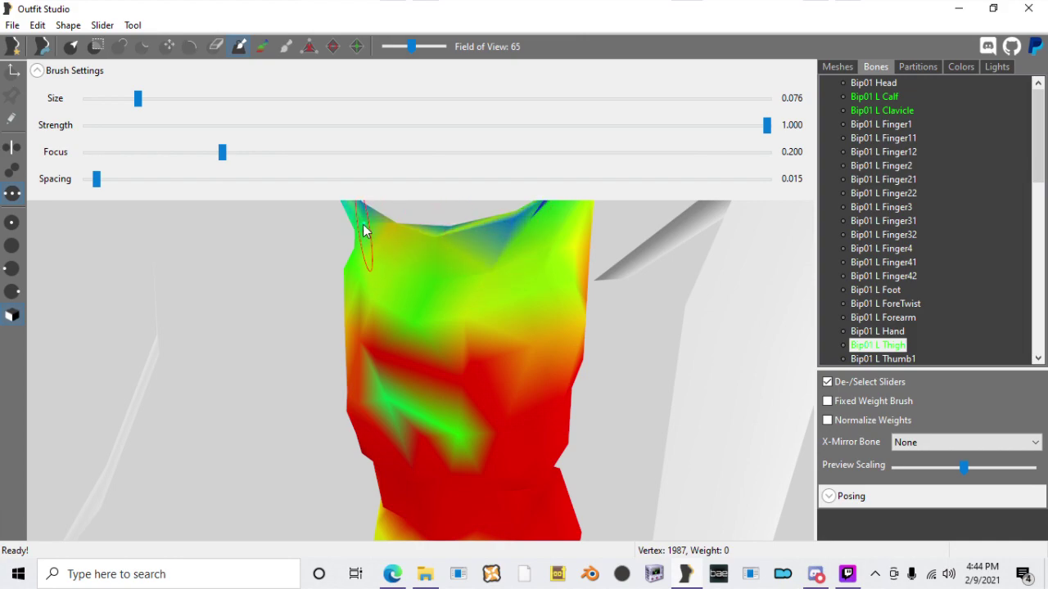
# Step: Reduce the brush size to 0.025 and erase the stray Bip01 L Thigh weight from the right leg's inner thigh
pyautogui.scroll(-3, 513, 373)
pyautogui.scroll(5, 467, 398)
pyautogui.scroll(-3, 465, 399)
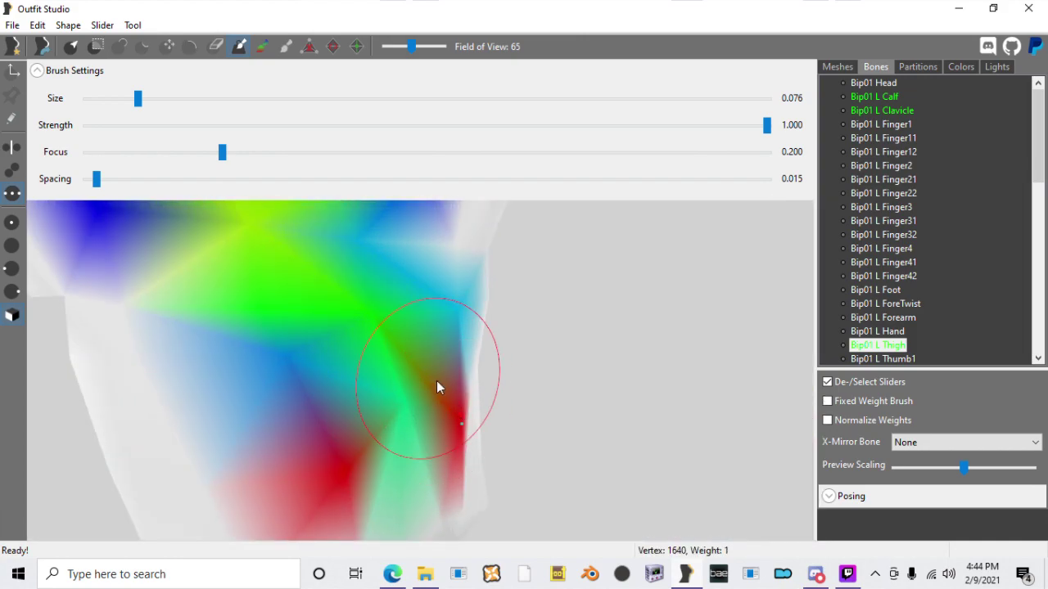
pyautogui.scroll(-3, 436, 384)
pyautogui.moveTo(141, 113); pyautogui.dragTo(127, 120)
pyautogui.moveTo(230, 319)
pyautogui.mouseDown()
pyautogui.moveTo(267, 274)
pyautogui.moveTo(241, 248)
pyautogui.mouseUp()
pyautogui.moveTo(382, 386)
pyautogui.mouseDown()
pyautogui.moveTo(368, 408)
pyautogui.moveTo(377, 428)
pyautogui.moveTo(383, 409)
pyautogui.moveTo(442, 403)
pyautogui.moveTo(410, 384)
pyautogui.moveTo(396, 346)
pyautogui.moveTo(434, 314)
pyautogui.moveTo(438, 330)
pyautogui.moveTo(424, 261)
pyautogui.moveTo(347, 332)
pyautogui.mouseUp()
pyautogui.moveTo(342, 289)
pyautogui.mouseDown()
pyautogui.moveTo(348, 296)
pyautogui.moveTo(330, 306)
pyautogui.moveTo(339, 316)
pyautogui.moveTo(345, 253)
pyautogui.moveTo(286, 266)
pyautogui.moveTo(330, 264)
pyautogui.moveTo(316, 261)
pyautogui.mouseUp()
pyautogui.moveTo(265, 235)
pyautogui.mouseDown()
pyautogui.moveTo(373, 264)
pyautogui.moveTo(364, 283)
pyautogui.moveTo(368, 262)
pyautogui.moveTo(378, 281)
pyautogui.mouseUp()
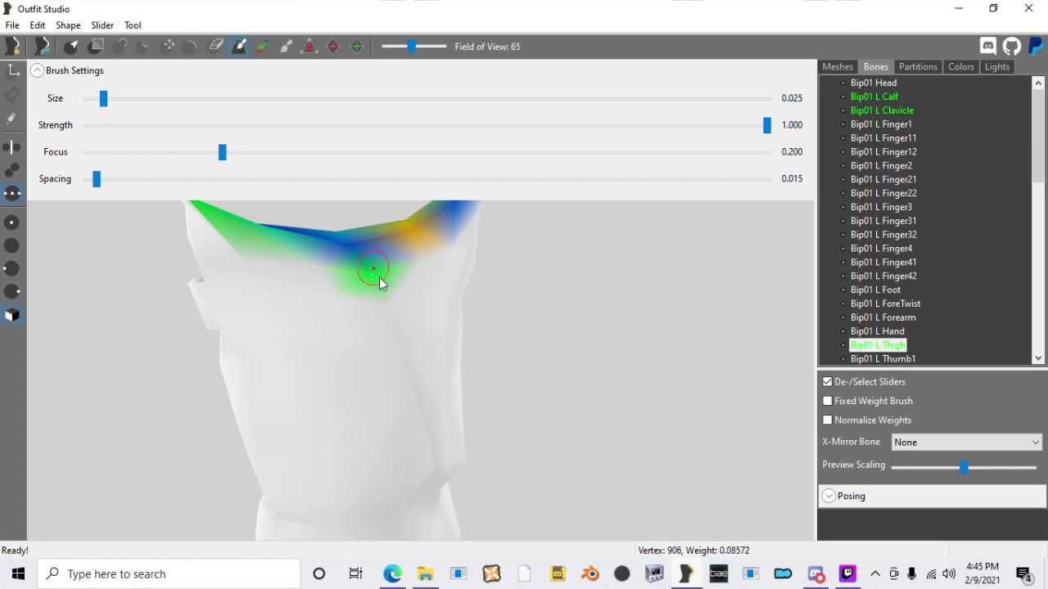
pyautogui.moveTo(360, 241)
pyautogui.mouseDown()
pyautogui.moveTo(270, 244)
pyautogui.moveTo(231, 221)
pyautogui.mouseUp()
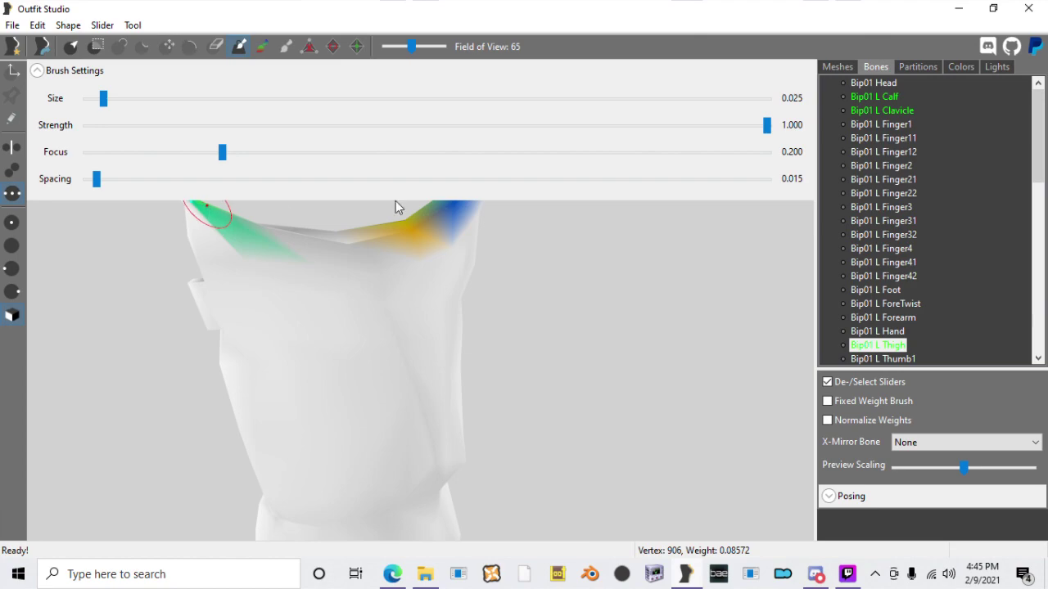
pyautogui.keyDown('alt'); pyautogui.moveTo(409, 229); pyautogui.dragTo(394, 238); pyautogui.keyUp('alt')
pyautogui.moveTo(394, 238); pyautogui.dragTo(314, 316, button='right')
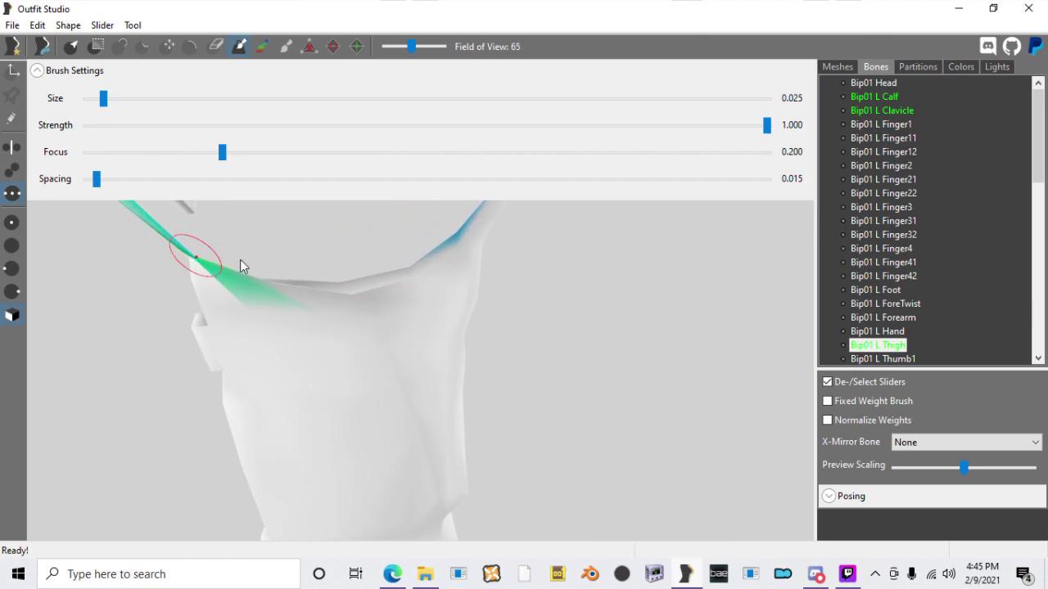
pyautogui.keyDown('alt'); pyautogui.click(197, 258); pyautogui.keyUp('alt')
pyautogui.keyDown('alt'); pyautogui.click(205, 268); pyautogui.keyUp('alt')
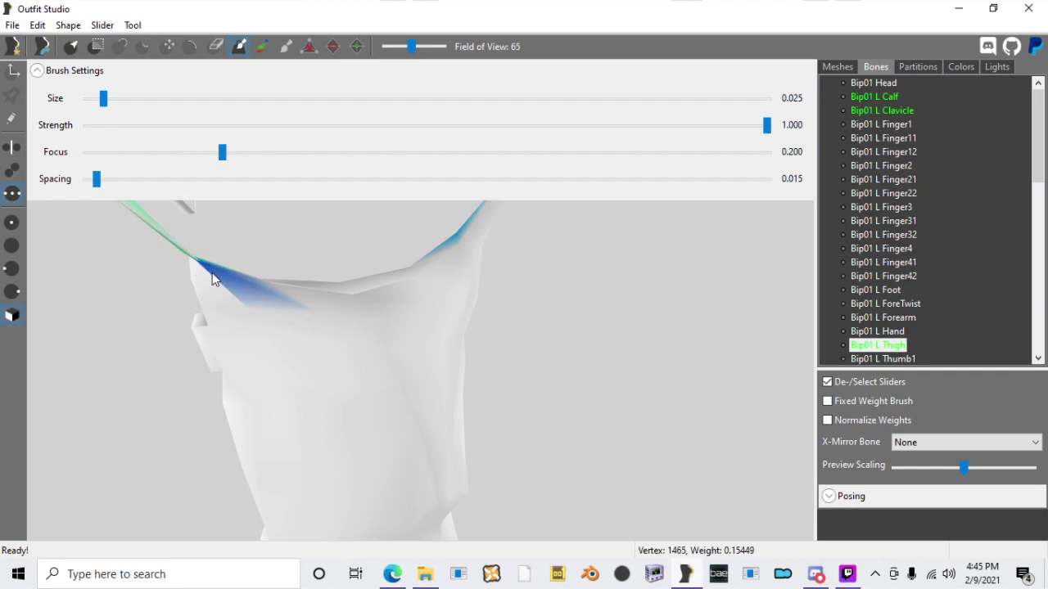
# Step: Touch up the Bip01 L Thigh weight along the upper inner edge of the left thigh
pyautogui.moveTo(336, 409); pyautogui.dragTo(400, 257, button='right')
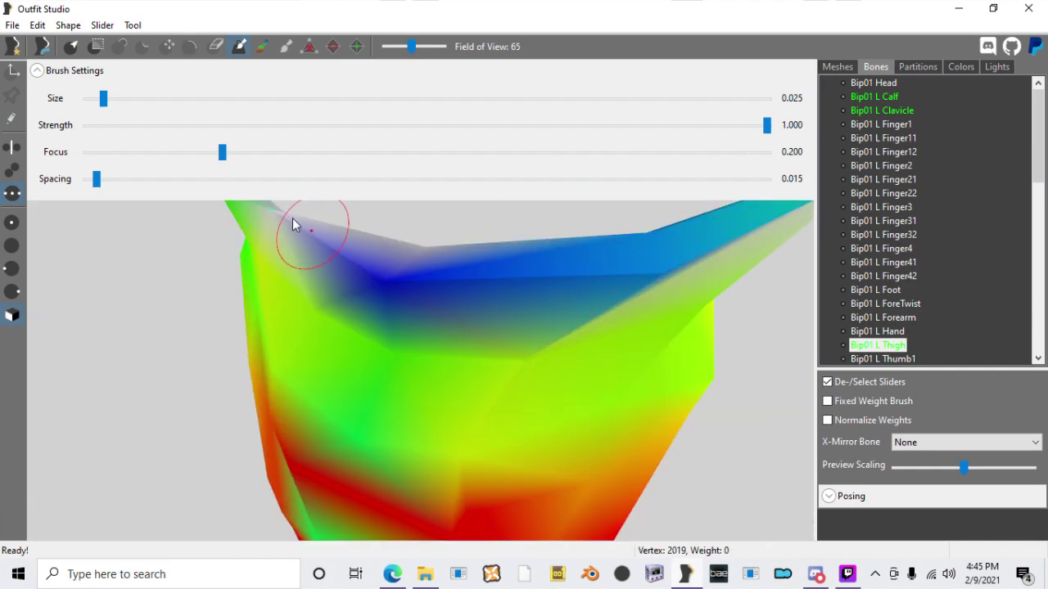
pyautogui.click(295, 221)
pyautogui.click(417, 253)
pyautogui.scroll(-10, 432, 344)
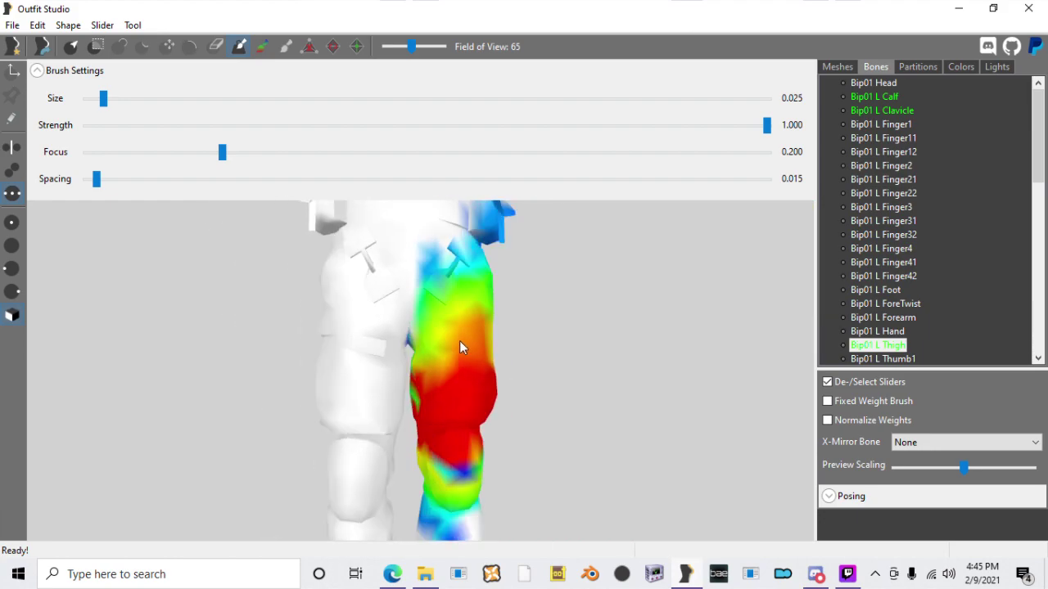
pyautogui.scroll(5, 445, 356)
# Step: Switch to Bip01 R Thigh, set the brush size to 0.082 and paint its weight over the area above the right knee
pyautogui.scroll(-1, 862, 268)
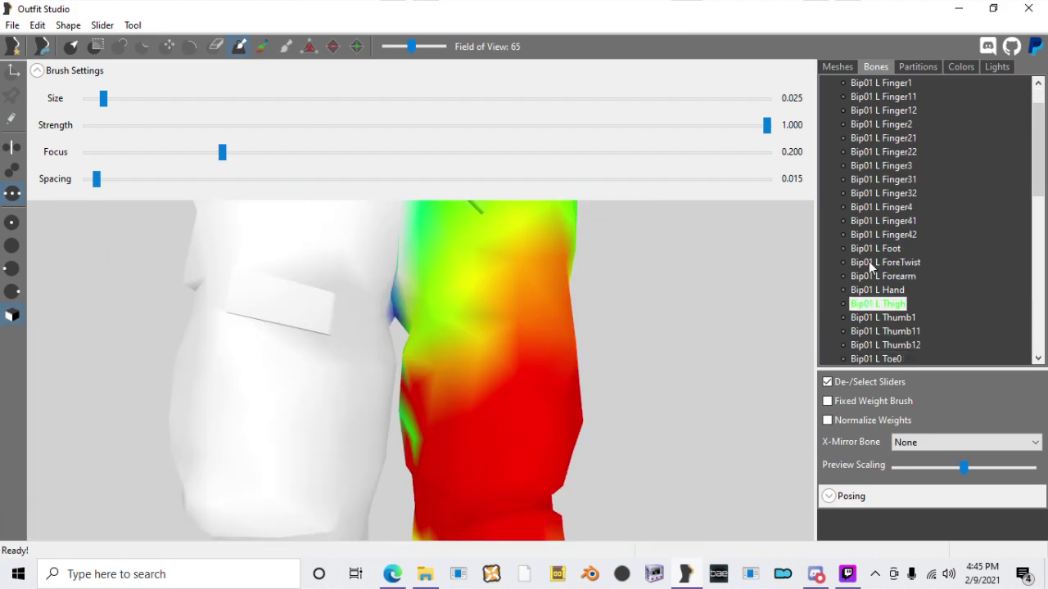
pyautogui.scroll(-4, 910, 211)
pyautogui.scroll(-5, 896, 270)
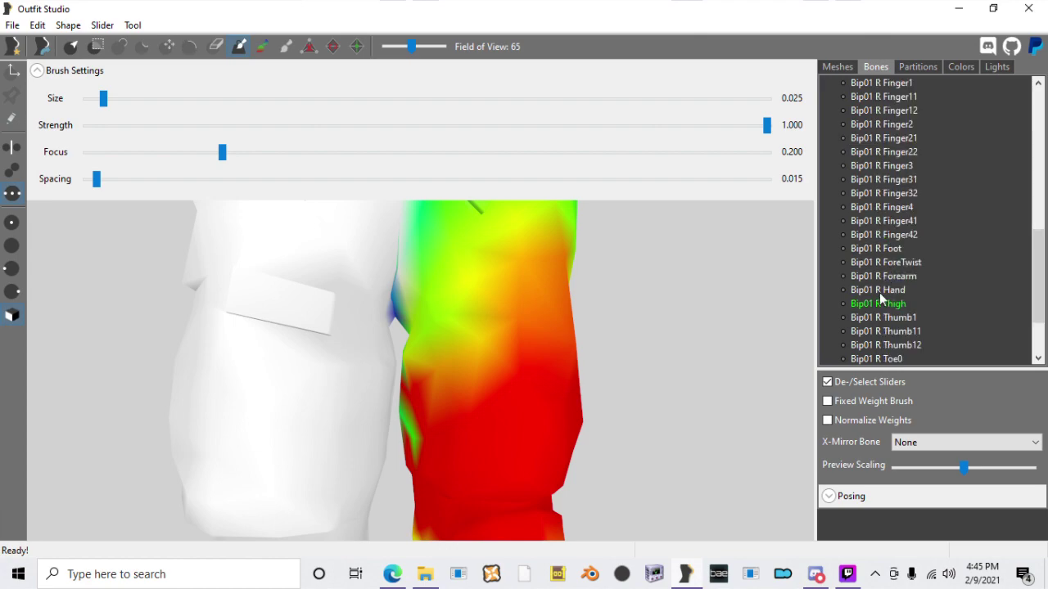
pyautogui.click(878, 304)
pyautogui.scroll(-5, 430, 410)
pyautogui.moveTo(104, 99); pyautogui.dragTo(142, 99)
pyautogui.moveTo(285, 369)
pyautogui.mouseDown()
pyautogui.moveTo(350, 369)
pyautogui.moveTo(321, 375)
pyautogui.mouseUp()
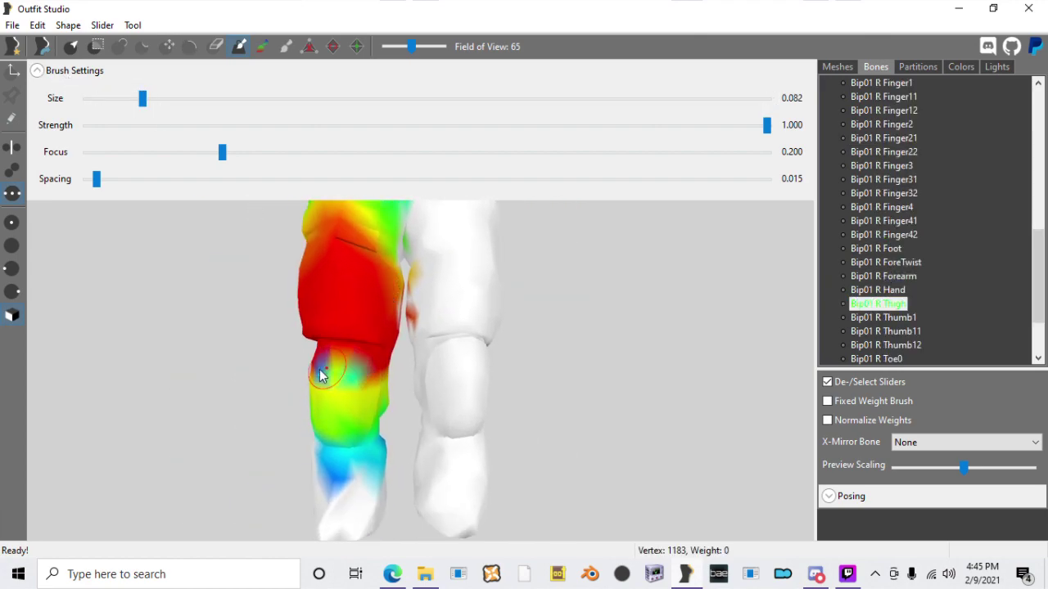
pyautogui.moveTo(313, 373)
pyautogui.mouseDown(button='right')
pyautogui.moveTo(433, 346)
pyautogui.moveTo(526, 374)
pyautogui.moveTo(532, 388)
pyautogui.moveTo(384, 347)
pyautogui.moveTo(382, 304)
pyautogui.moveTo(383, 343)
pyautogui.moveTo(424, 383)
pyautogui.moveTo(380, 227)
pyautogui.mouseUp(button='right')
pyautogui.scroll(-4, 375, 314)
pyautogui.moveTo(380, 228)
pyautogui.mouseDown()
pyautogui.moveTo(398, 264)
pyautogui.moveTo(383, 260)
pyautogui.moveTo(354, 381)
pyautogui.mouseUp()
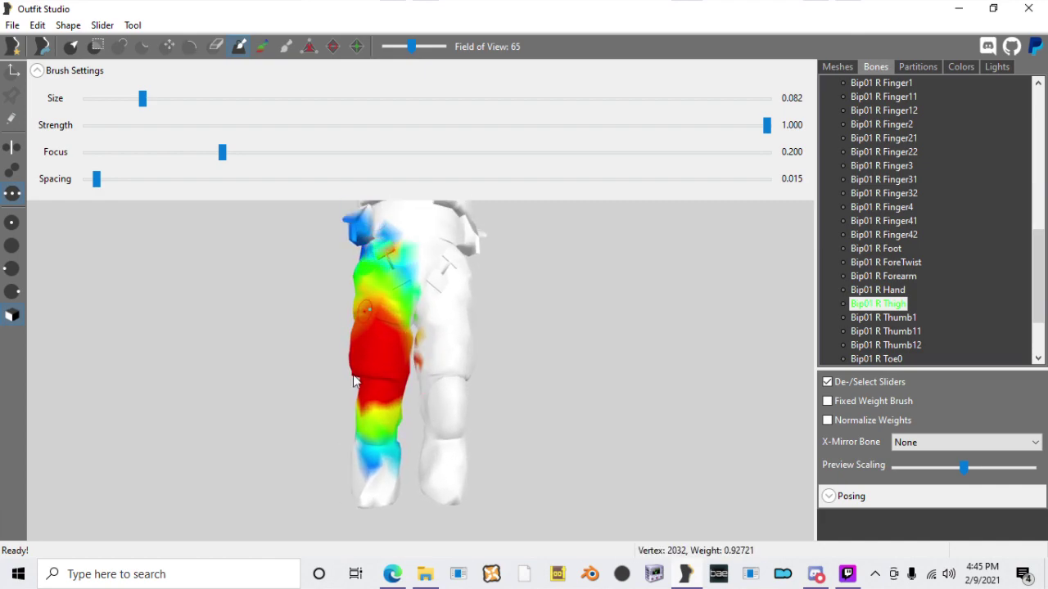
# Step: Paint Bip01 R Thigh weight on the inner side of the right thigh
pyautogui.moveTo(358, 378)
pyautogui.mouseDown(button='right')
pyautogui.moveTo(475, 368)
pyautogui.moveTo(399, 394)
pyautogui.moveTo(384, 355)
pyautogui.moveTo(426, 371)
pyautogui.moveTo(392, 386)
pyautogui.moveTo(467, 398)
pyautogui.moveTo(468, 416)
pyautogui.moveTo(450, 421)
pyautogui.moveTo(608, 401)
pyautogui.moveTo(640, 412)
pyautogui.mouseUp(button='right')
pyautogui.scroll(5, 639, 412)
pyautogui.moveTo(392, 326); pyautogui.dragTo(438, 389, button='right')
pyautogui.moveTo(437, 367); pyautogui.dragTo(405, 365)
pyautogui.moveTo(404, 370); pyautogui.dragTo(282, 327, button='right')
# Step: Reduce the brush size to 0.011 and erase the stray Bip01 R Thigh weight from the left leg's inner thigh
pyautogui.moveTo(141, 98); pyautogui.dragTo(86, 100)
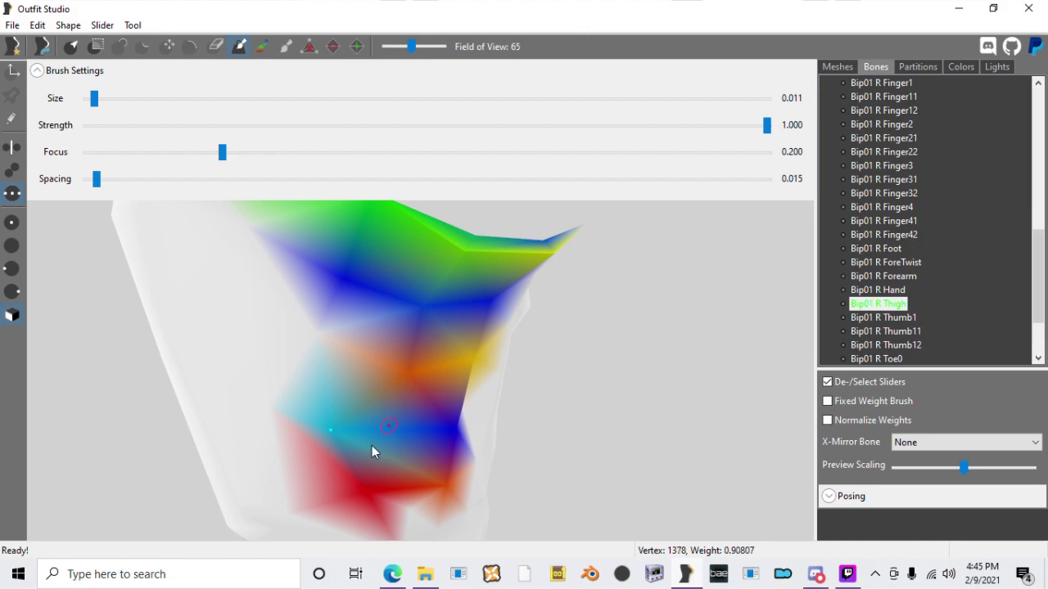
pyautogui.moveTo(366, 490)
pyautogui.mouseDown()
pyautogui.moveTo(362, 499)
pyautogui.moveTo(343, 404)
pyautogui.moveTo(328, 431)
pyautogui.mouseUp()
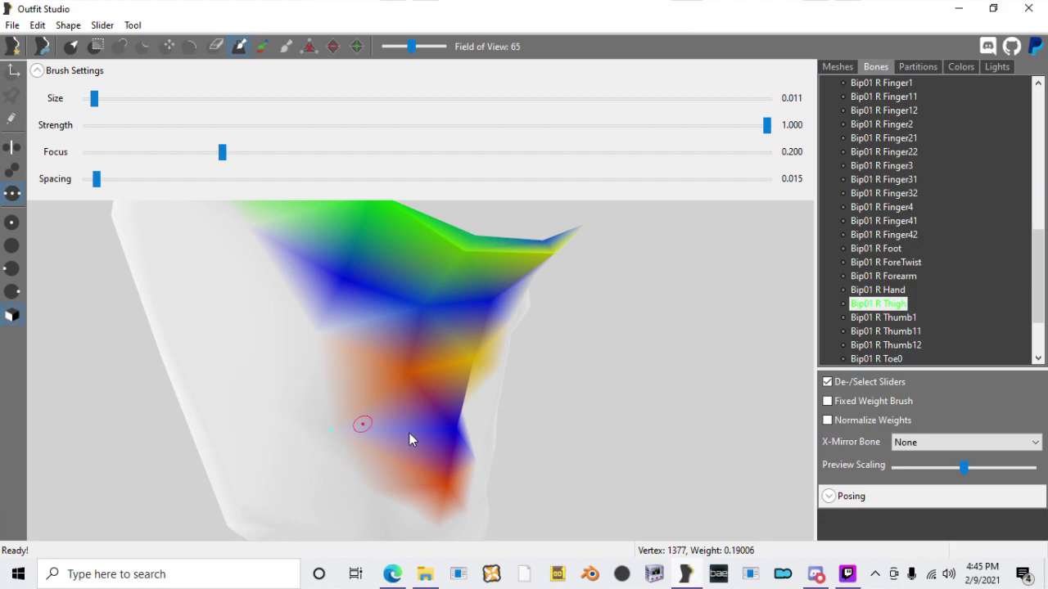
pyautogui.moveTo(451, 425)
pyautogui.mouseDown()
pyautogui.moveTo(447, 489)
pyautogui.moveTo(429, 419)
pyautogui.moveTo(400, 379)
pyautogui.moveTo(439, 314)
pyautogui.moveTo(426, 307)
pyautogui.mouseUp()
pyautogui.moveTo(344, 276)
pyautogui.mouseDown()
pyautogui.moveTo(415, 251)
pyautogui.moveTo(467, 256)
pyautogui.moveTo(490, 309)
pyautogui.moveTo(470, 366)
pyautogui.moveTo(479, 345)
pyautogui.mouseUp()
pyautogui.moveTo(480, 331); pyautogui.dragTo(471, 344, button='right')
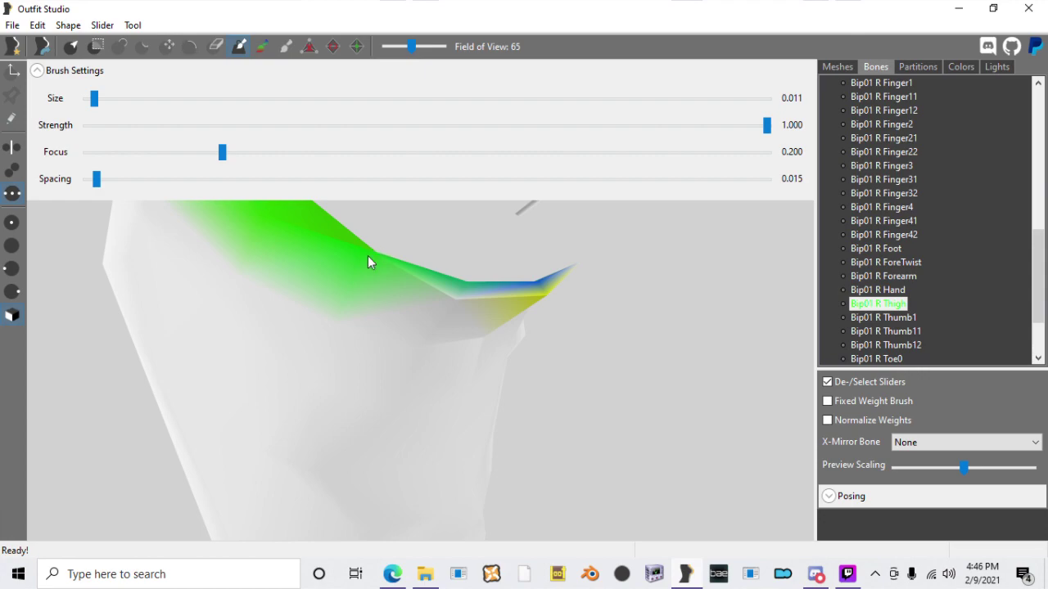
pyautogui.keyDown('alt'); pyautogui.moveTo(366, 256); pyautogui.dragTo(369, 256); pyautogui.keyUp('alt')
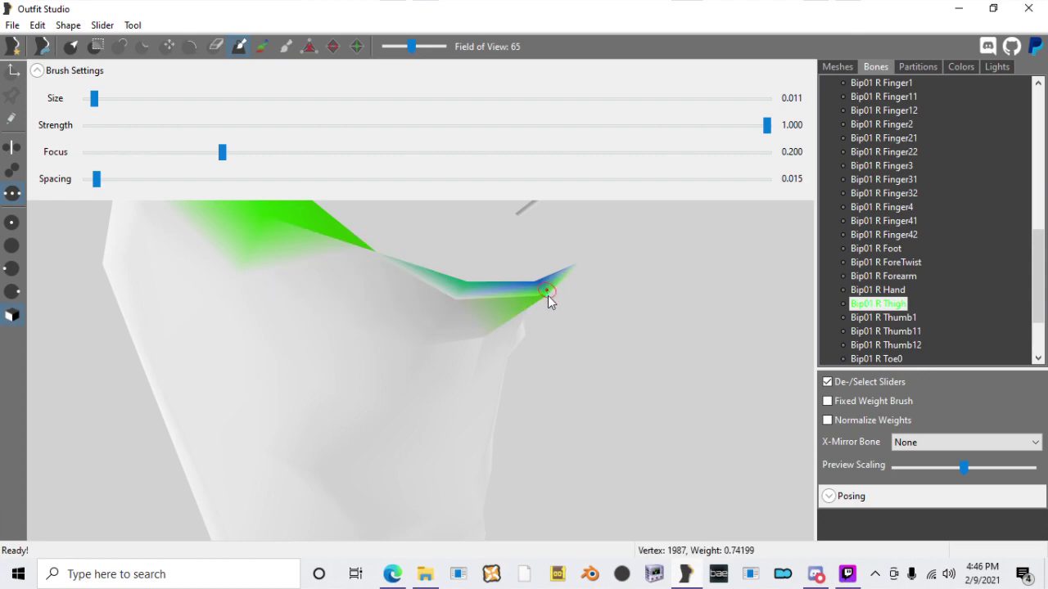
pyautogui.moveTo(547, 299)
pyautogui.mouseDown()
pyautogui.moveTo(536, 277)
pyautogui.moveTo(545, 297)
pyautogui.mouseUp()
pyautogui.moveTo(453, 306); pyautogui.dragTo(411, 344, button='right')
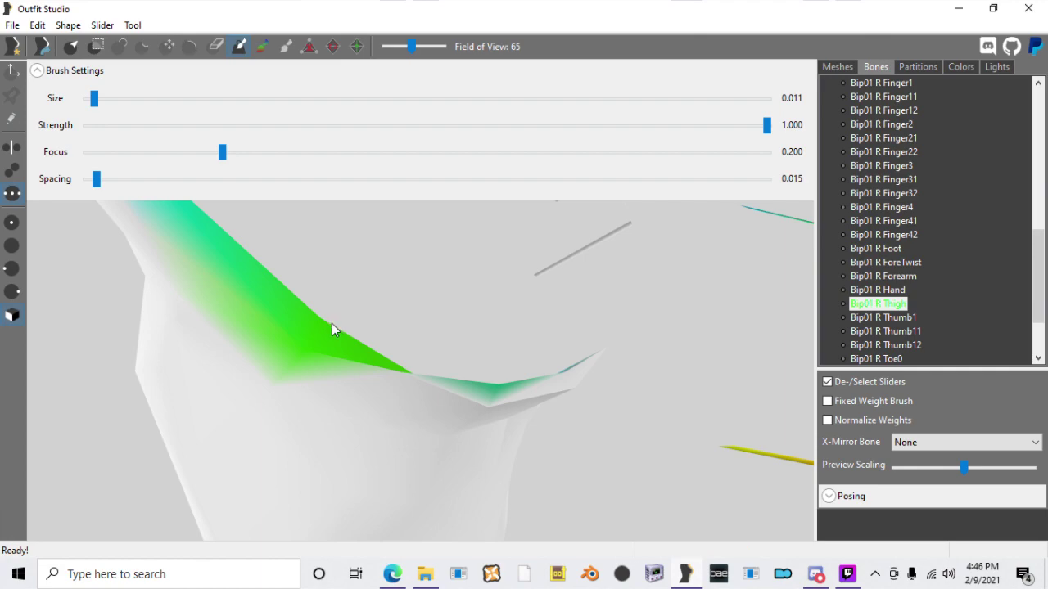
pyautogui.keyDown('alt'); pyautogui.moveTo(322, 325); pyautogui.dragTo(306, 352); pyautogui.keyUp('alt')
pyautogui.scroll(-5, 255, 306)
pyautogui.moveTo(284, 289); pyautogui.dragTo(386, 293, button='right')
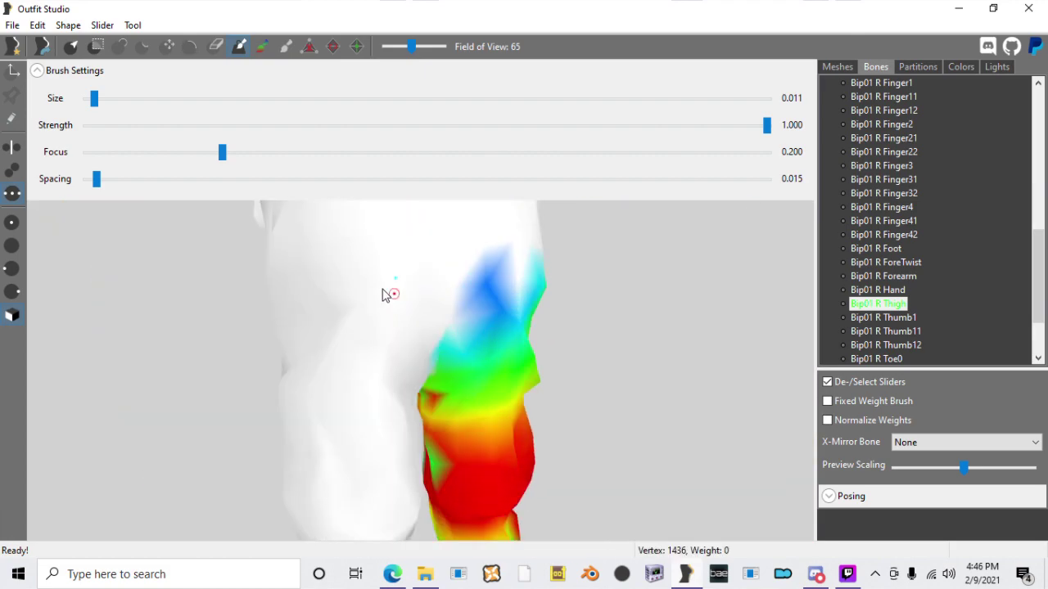
# Step: Check the Bip01 R Thigh weight on both legs of the mesh and save the project
pyautogui.scroll(5, 398, 323)
pyautogui.scroll(-3, 394, 327)
pyautogui.scroll(3, 394, 328)
pyautogui.scroll(-3, 489, 331)
pyautogui.moveTo(667, 320); pyautogui.dragTo(446, 285, button='right')
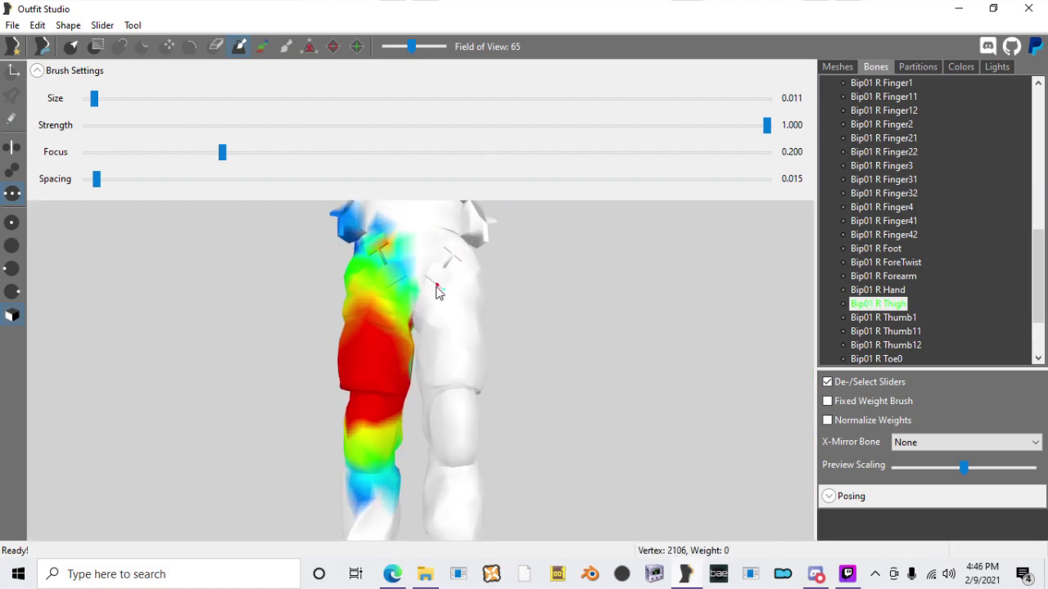
pyautogui.hotkey('ctrl', 's')
pyautogui.press('Right')
pyautogui.press('Return')
# Step: Examine the hips and legs of UpperBody:0, first with weight colours, then in solid and wireframe display
pyautogui.scroll(-3, 472, 372)
pyautogui.scroll(3, 472, 377)
pyautogui.scroll(-4, 467, 351)
pyautogui.scroll(3, 458, 455)
pyautogui.scroll(6, 458, 454)
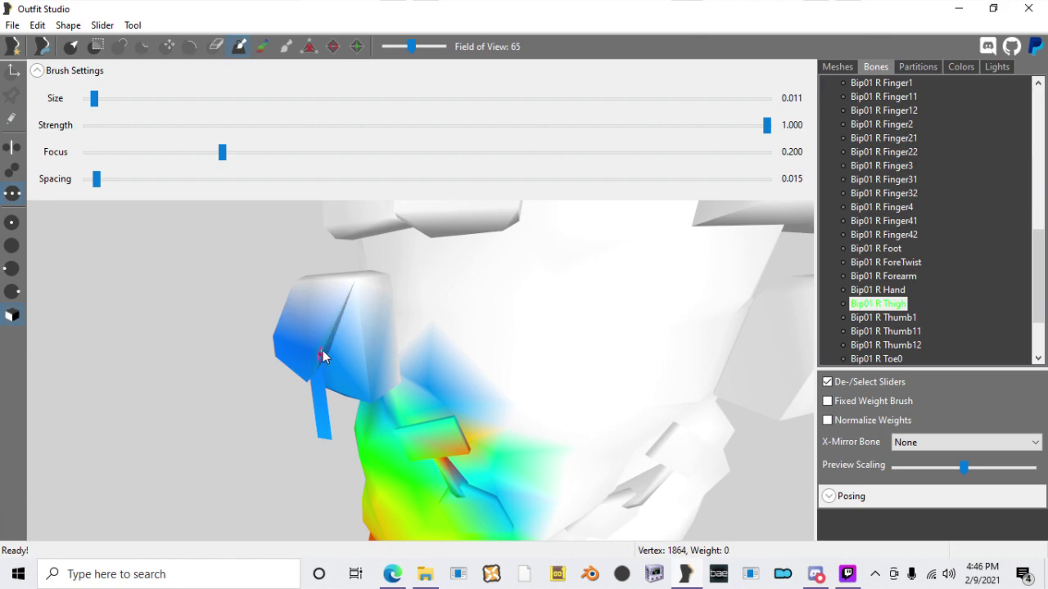
pyautogui.scroll(-3, 485, 349)
pyautogui.moveTo(487, 349); pyautogui.dragTo(514, 357, button='right')
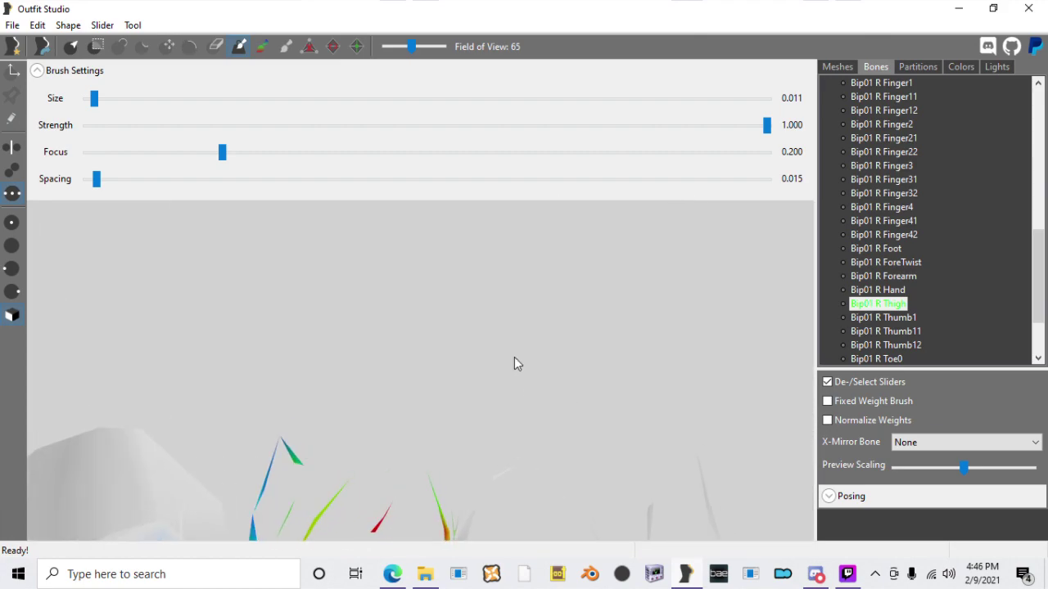
pyautogui.click(837, 67)
pyautogui.click(891, 221)
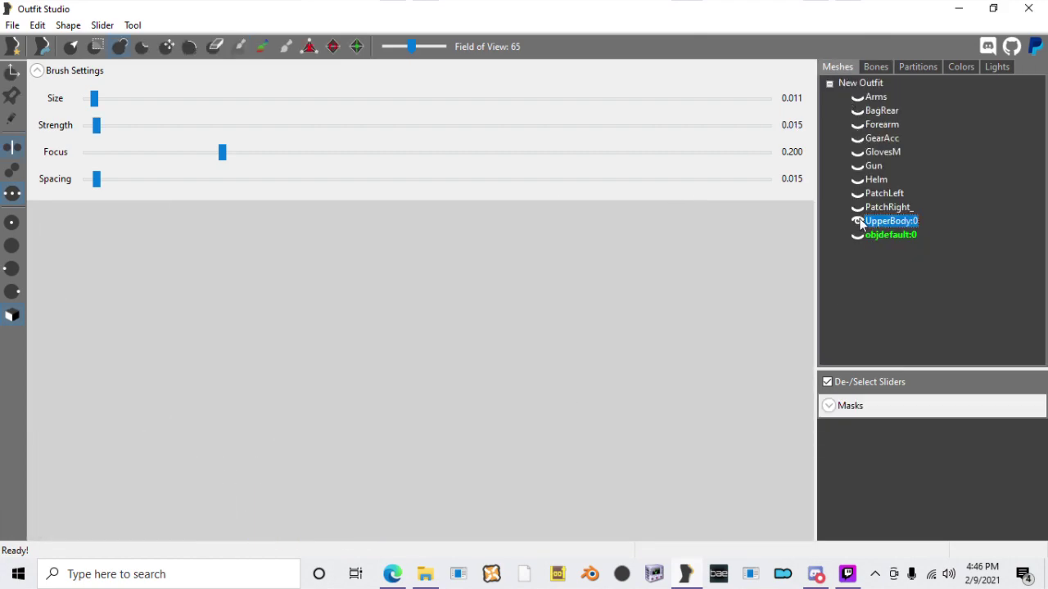
pyautogui.scroll(-6, 476, 320)
pyautogui.moveTo(475, 321); pyautogui.dragTo(443, 317, button='middle')
pyautogui.scroll(4, 452, 412)
pyautogui.scroll(-3, 453, 442)
pyautogui.scroll(5, 443, 318)
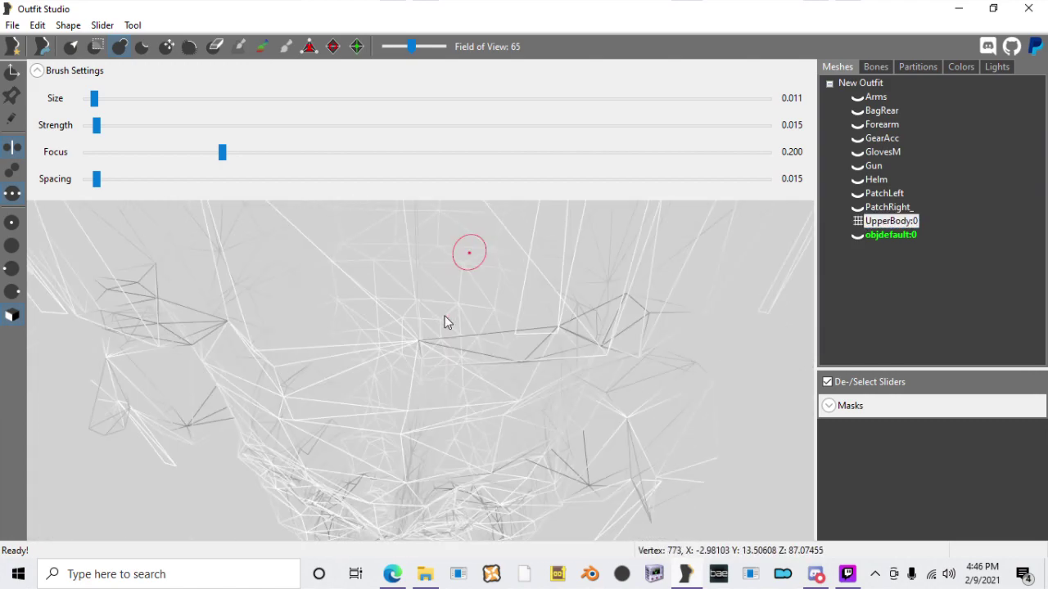
pyautogui.scroll(2, 443, 318)
pyautogui.click(858, 222)
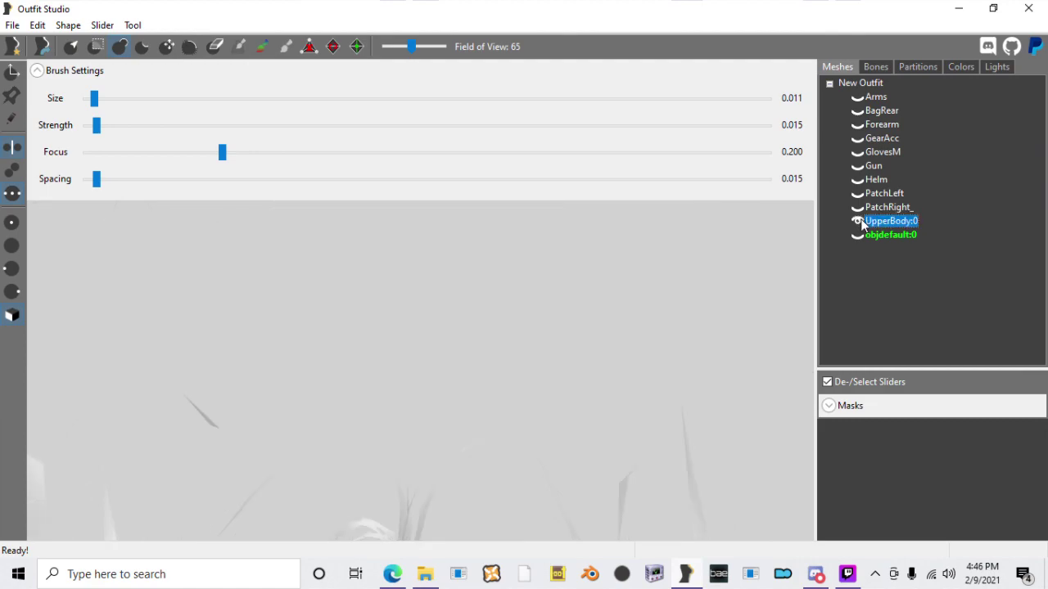
pyautogui.scroll(-8, 627, 369)
pyautogui.scroll(4, 397, 346)
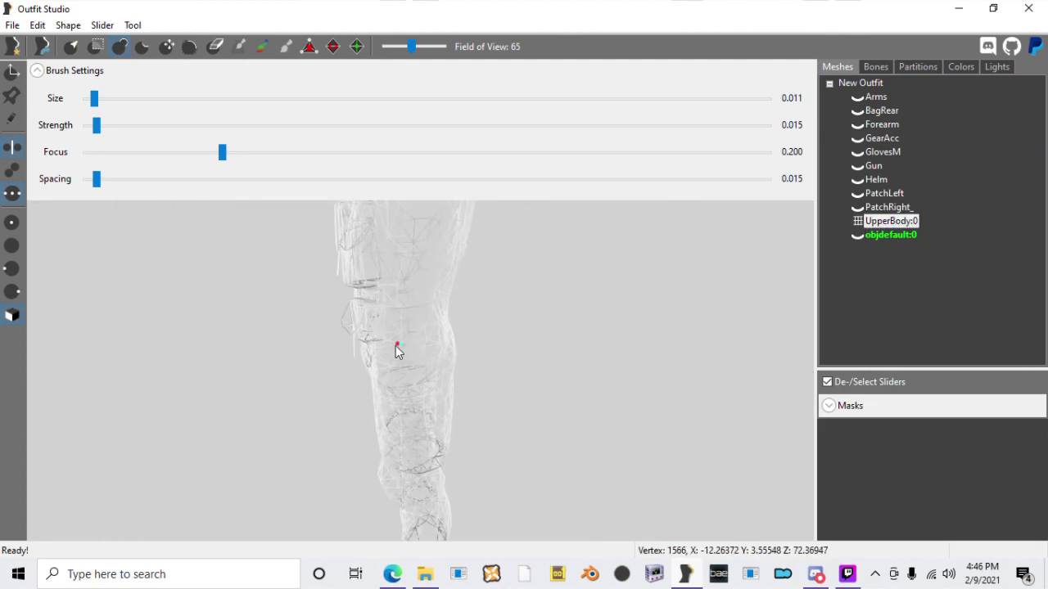
pyautogui.scroll(1, 394, 346)
# Step: Save the project and switch UpperBody:0 back to solid display
pyautogui.hotkey('ctrl', 's')
pyautogui.press('Right')
pyautogui.press('Return')
pyautogui.scroll(-6, 394, 332)
pyautogui.moveTo(395, 332); pyautogui.dragTo(532, 320, button='right')
pyautogui.scroll(5, 532, 320)
pyautogui.scroll(-2, 402, 293)
pyautogui.scroll(1, 402, 293)
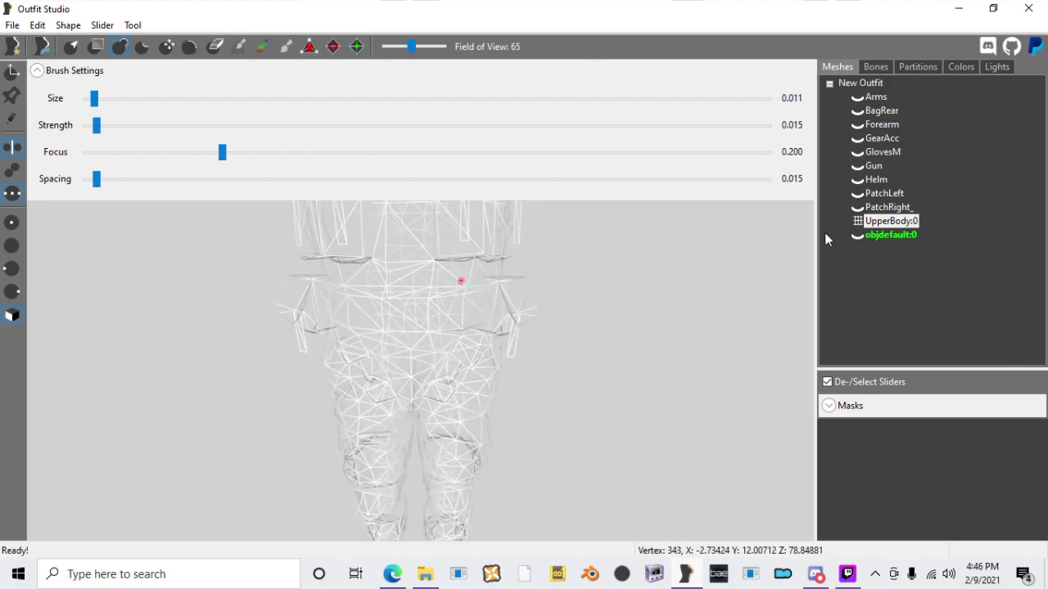
pyautogui.click(856, 222)
pyautogui.scroll(-3, 612, 304)
pyautogui.moveTo(613, 303)
pyautogui.mouseDown(button='right')
pyautogui.moveTo(641, 320)
pyautogui.moveTo(532, 325)
pyautogui.moveTo(561, 342)
pyautogui.mouseUp(button='right')
pyautogui.moveTo(560, 342); pyautogui.dragTo(555, 375, button='middle')
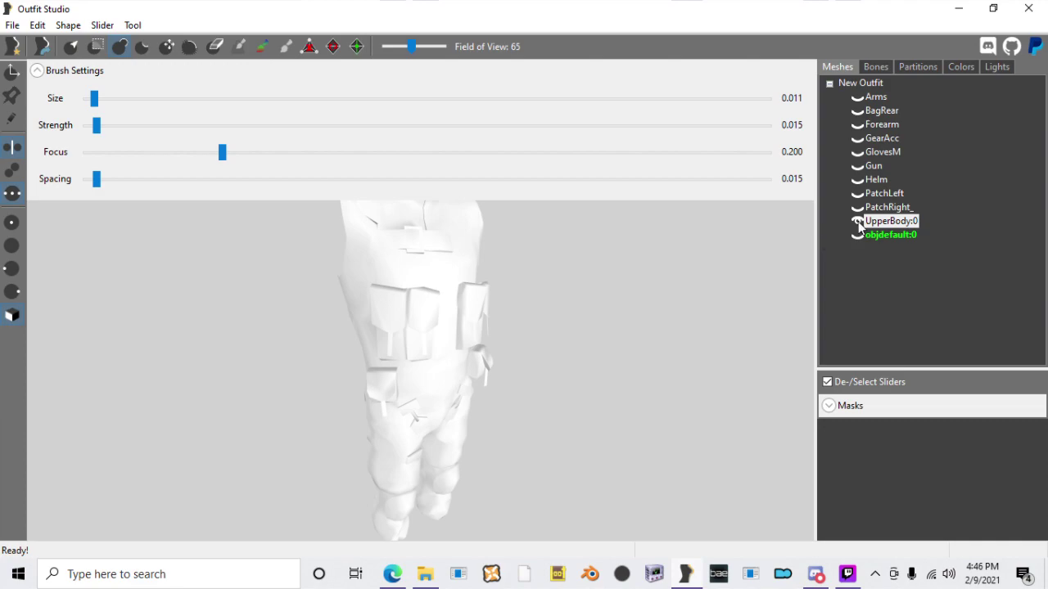
# Step: Hide UpperBody:0, show and select only the BagRear mesh, and display its Bip01 Spine2 weight
pyautogui.click(858, 221)
pyautogui.click(855, 112)
pyautogui.click(856, 111)
pyautogui.moveTo(547, 275); pyautogui.dragTo(749, 250, button='right')
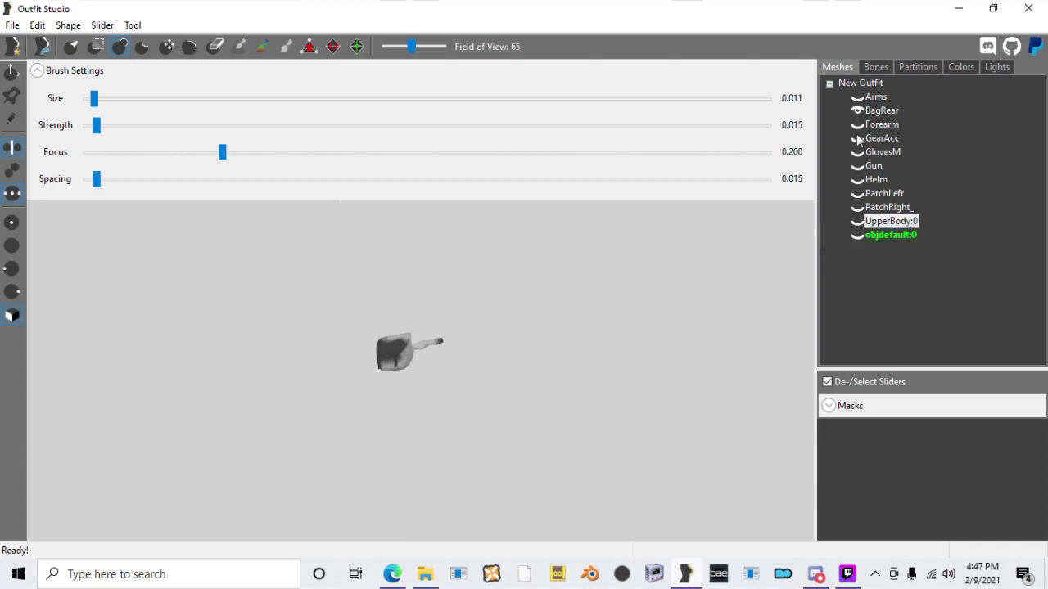
pyautogui.click(881, 108)
pyautogui.click(878, 66)
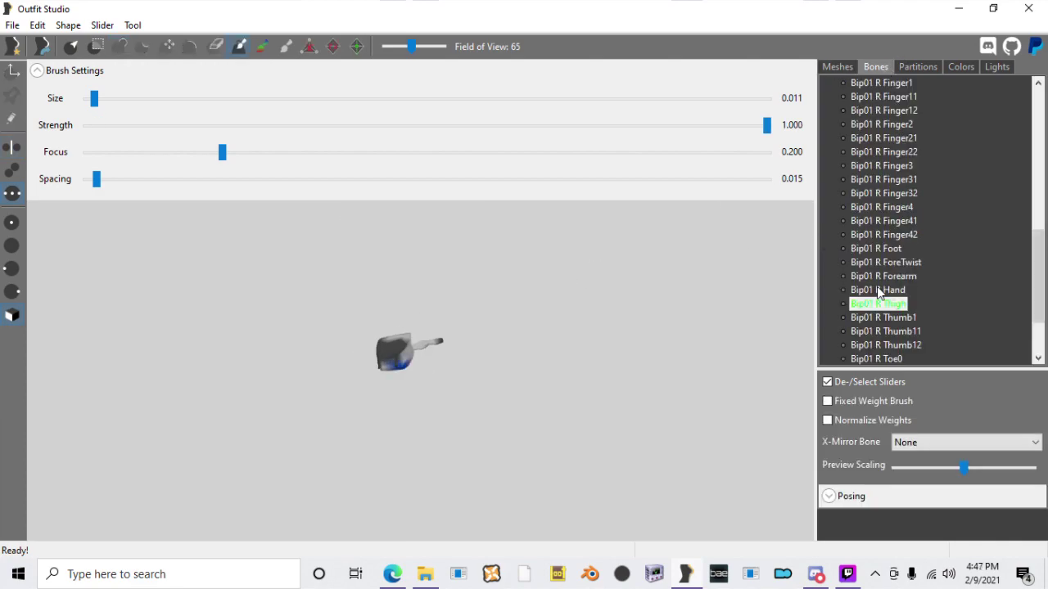
pyautogui.scroll(-2, 882, 344)
pyautogui.click(881, 349)
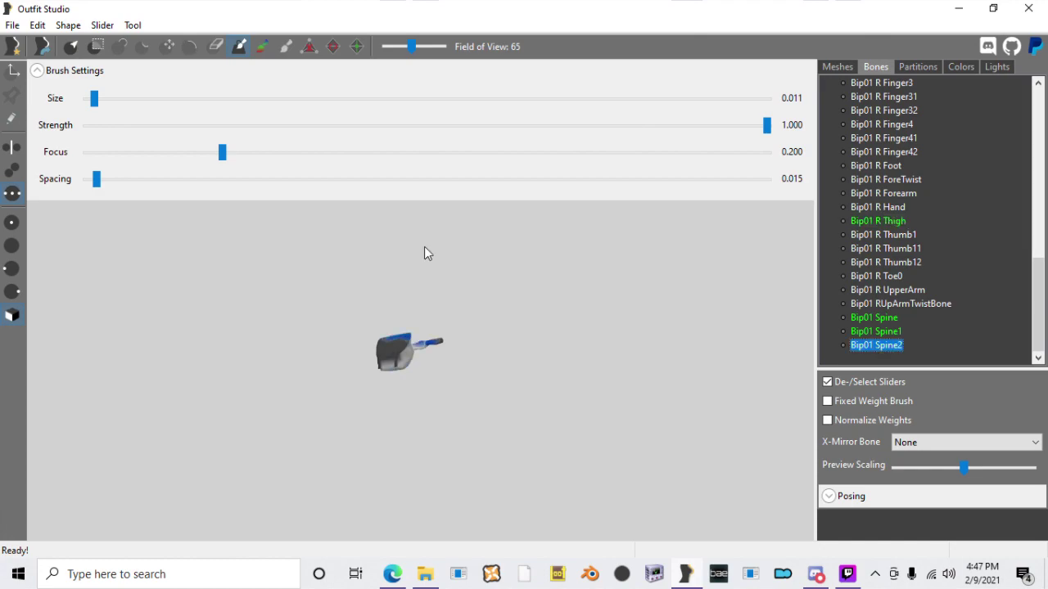
# Step: Show the objdefault:0 reference alongside BagRear and set the weight brush size to 0.505
pyautogui.click(837, 66)
pyautogui.click(857, 235)
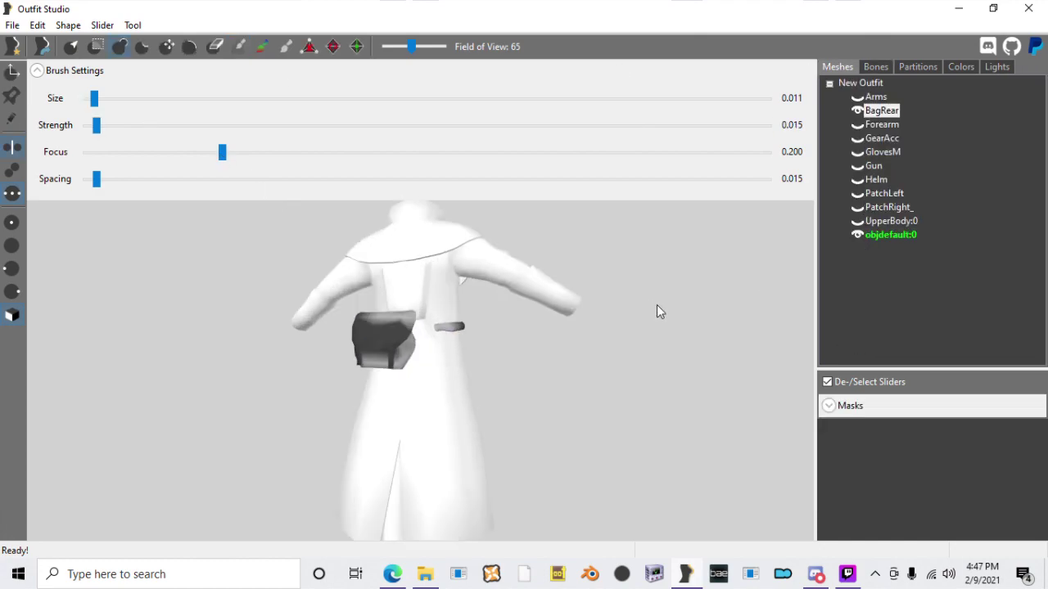
pyautogui.click(876, 66)
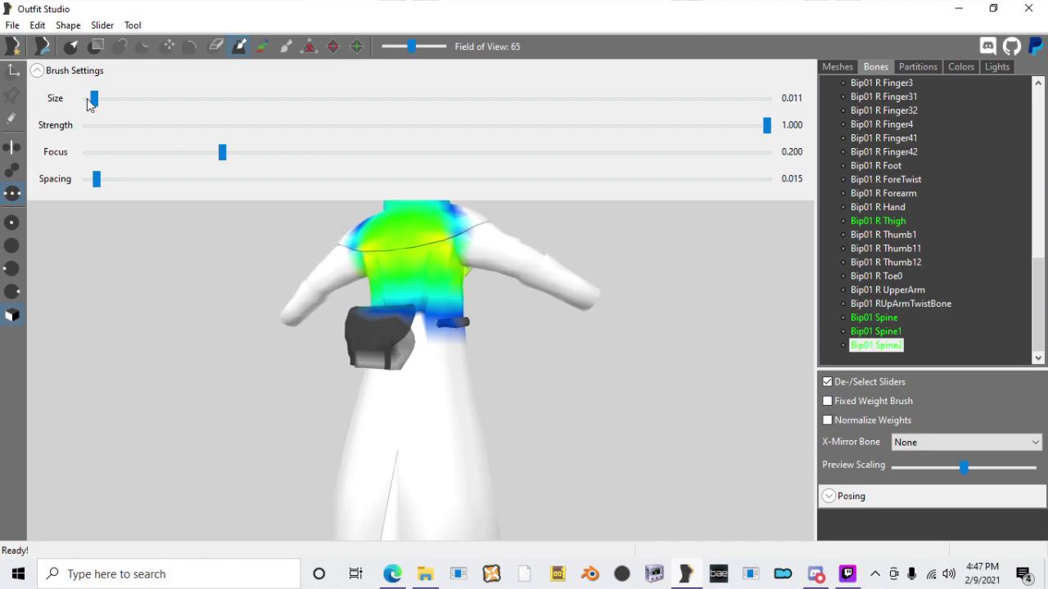
pyautogui.moveTo(95, 99); pyautogui.dragTo(262, 102)
pyautogui.scroll(1, 401, 327)
pyautogui.moveTo(402, 329); pyautogui.dragTo(416, 327, button='right')
pyautogui.moveTo(262, 99)
pyautogui.mouseDown()
pyautogui.moveTo(406, 127)
pyautogui.moveTo(430, 102)
pyautogui.mouseUp()
pyautogui.moveTo(473, 324)
pyautogui.mouseDown(button='right')
pyautogui.moveTo(395, 326)
pyautogui.moveTo(430, 321)
pyautogui.moveTo(405, 343)
pyautogui.moveTo(502, 367)
pyautogui.moveTo(323, 365)
pyautogui.mouseUp(button='right')
pyautogui.scroll(3, 432, 337)
pyautogui.scroll(-3, 432, 337)
pyautogui.scroll(3, 503, 367)
pyautogui.scroll(-3, 323, 365)
# Step: Paint full Bip01 Spine1 weight over the whole pouch of BagRear
pyautogui.click(876, 331)
pyautogui.moveTo(540, 366); pyautogui.dragTo(443, 333, button='right')
pyautogui.moveTo(417, 328)
pyautogui.mouseDown()
pyautogui.moveTo(342, 338)
pyautogui.moveTo(352, 337)
pyautogui.mouseUp()
pyautogui.moveTo(352, 337); pyautogui.dragTo(545, 320, button='right')
pyautogui.moveTo(467, 319)
pyautogui.mouseDown()
pyautogui.moveTo(379, 317)
pyautogui.moveTo(506, 327)
pyautogui.mouseUp()
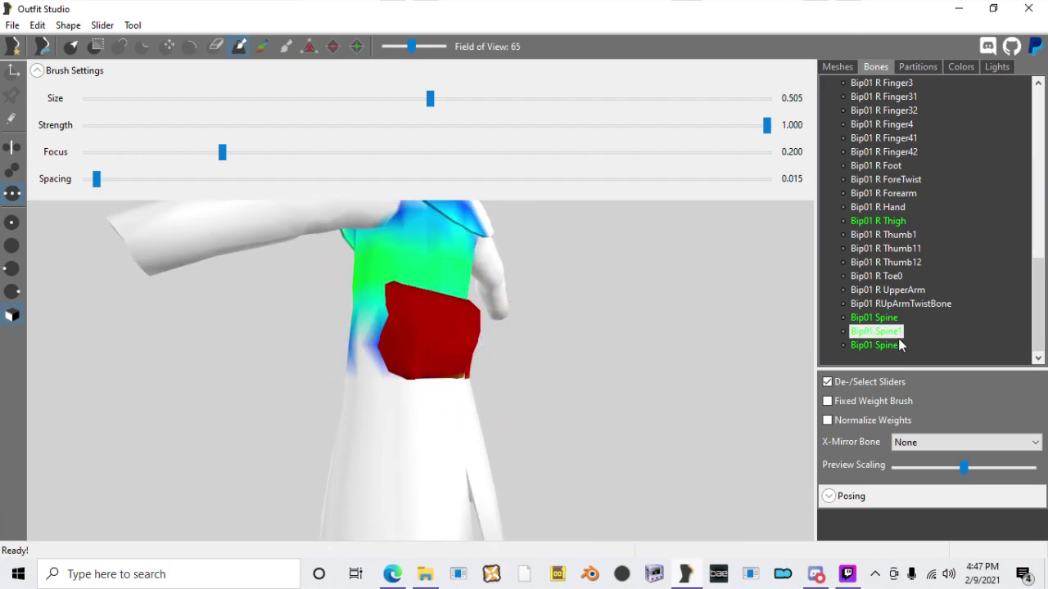
# Step: Paint full Bip01 Spine weight and full Bip01 Pelvis weight over the BagRear pouch
pyautogui.click(875, 318)
pyautogui.moveTo(449, 327); pyautogui.dragTo(475, 329)
pyautogui.moveTo(476, 329)
pyautogui.mouseDown(button='right')
pyautogui.moveTo(413, 322)
pyautogui.moveTo(336, 348)
pyautogui.mouseUp(button='right')
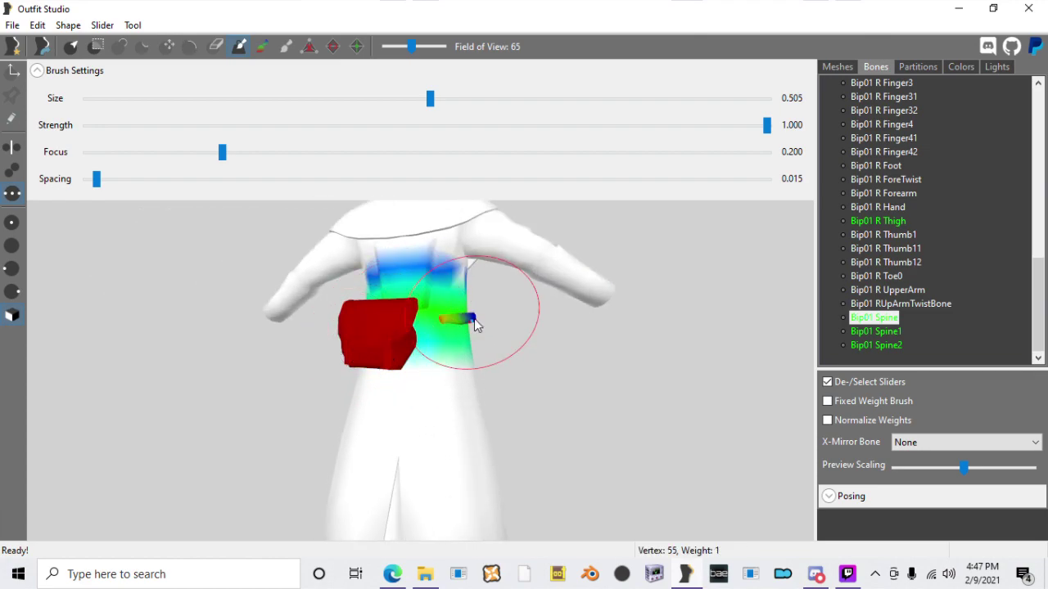
pyautogui.scroll(6, 925, 280)
pyautogui.click(874, 207)
pyautogui.moveTo(399, 316)
pyautogui.mouseDown()
pyautogui.moveTo(469, 320)
pyautogui.moveTo(417, 315)
pyautogui.moveTo(360, 349)
pyautogui.moveTo(374, 357)
pyautogui.moveTo(423, 330)
pyautogui.mouseUp()
pyautogui.scroll(5, 458, 338)
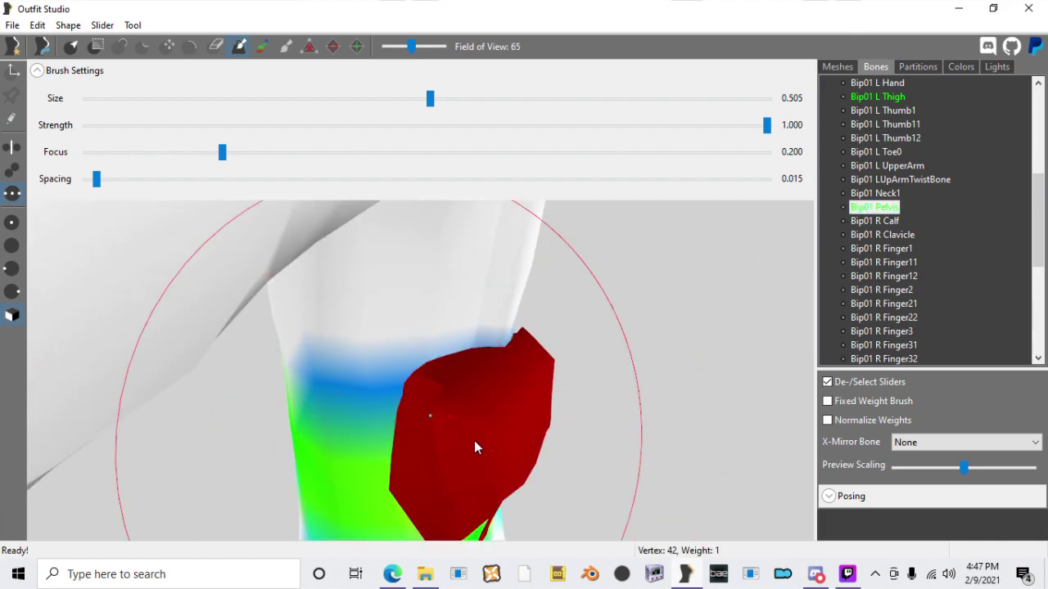
# Step: Erase the Bip01 L Thigh weight from the lower part of BagRear and check the bag's Bip01 R Thigh weight
pyautogui.click(869, 97)
pyautogui.scroll(4, 501, 346)
pyautogui.scroll(-8, 501, 347)
pyautogui.moveTo(501, 347); pyautogui.dragTo(392, 322, button='right')
pyautogui.scroll(4, 532, 321)
pyautogui.scroll(-5, 518, 320)
pyautogui.scroll(3, 392, 322)
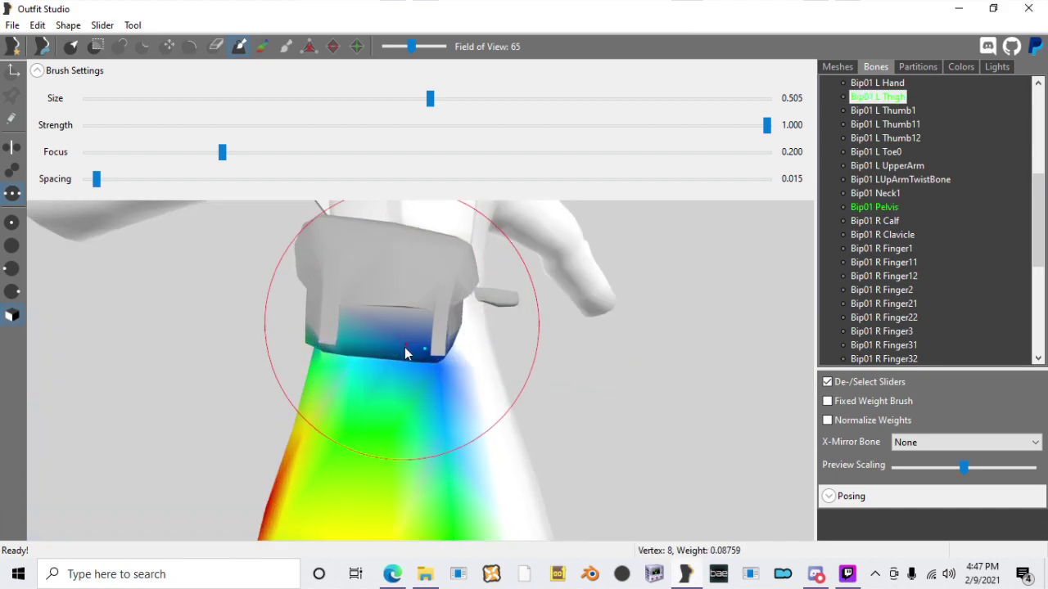
pyautogui.keyDown('alt'); pyautogui.moveTo(421, 333); pyautogui.dragTo(308, 336); pyautogui.keyUp('alt')
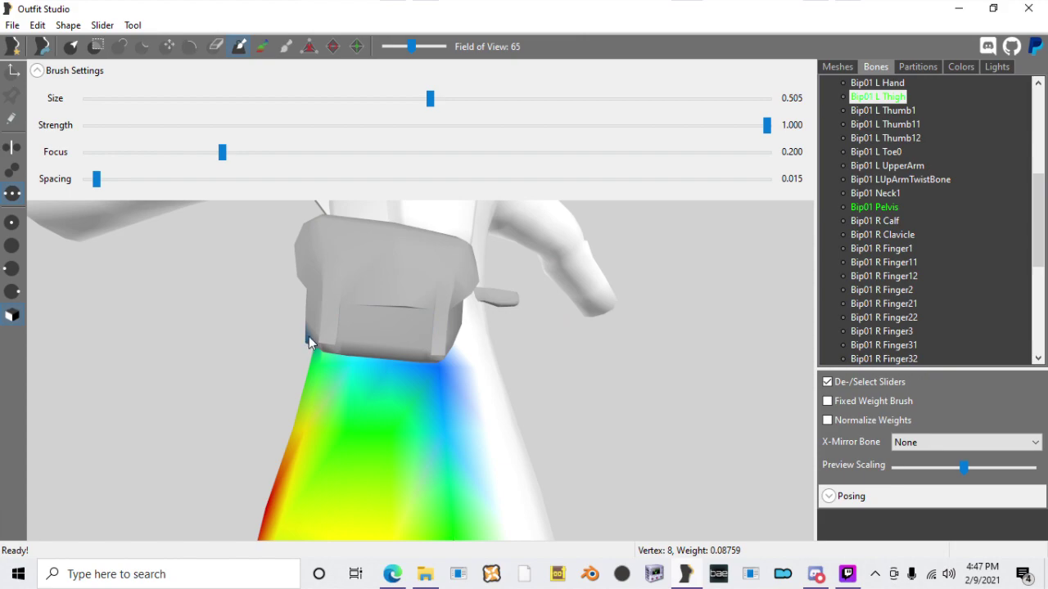
pyautogui.moveTo(344, 323); pyautogui.dragTo(479, 333, button='right')
pyautogui.scroll(-6, 882, 227)
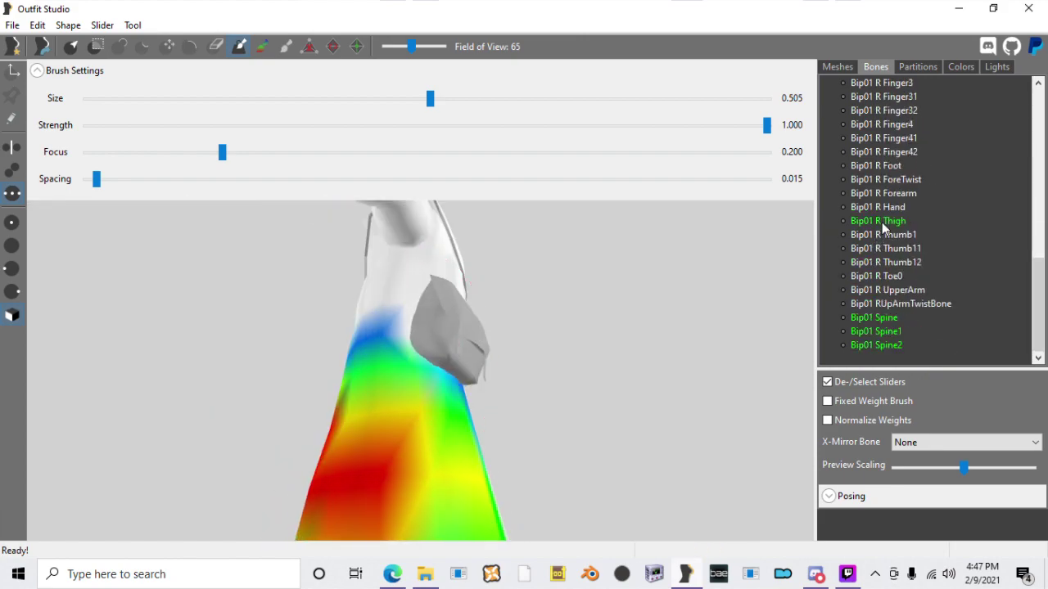
pyautogui.click(882, 222)
pyautogui.moveTo(390, 351); pyautogui.dragTo(346, 328, button='right')
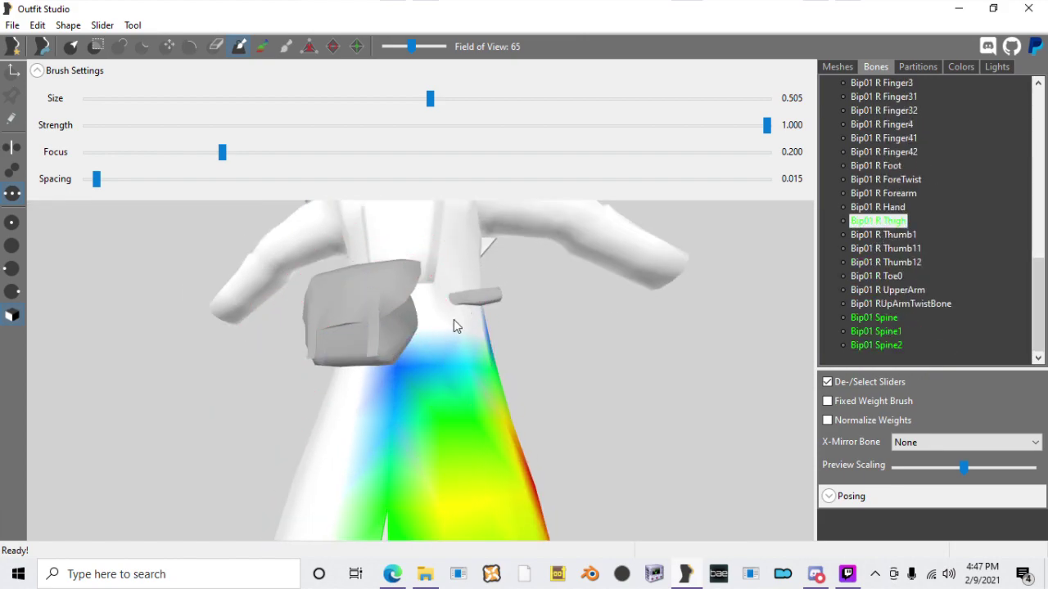
# Step: Start exporting the outfit to NIF and browse to Fallout New Vegas\Data\meshes\Adventfather\MGS
pyautogui.hotkey('ctrl', 'e')
pyautogui.click(489, 378)
pyautogui.hotkey('ctrl', 'e')
pyautogui.scroll(5, 21, 245)
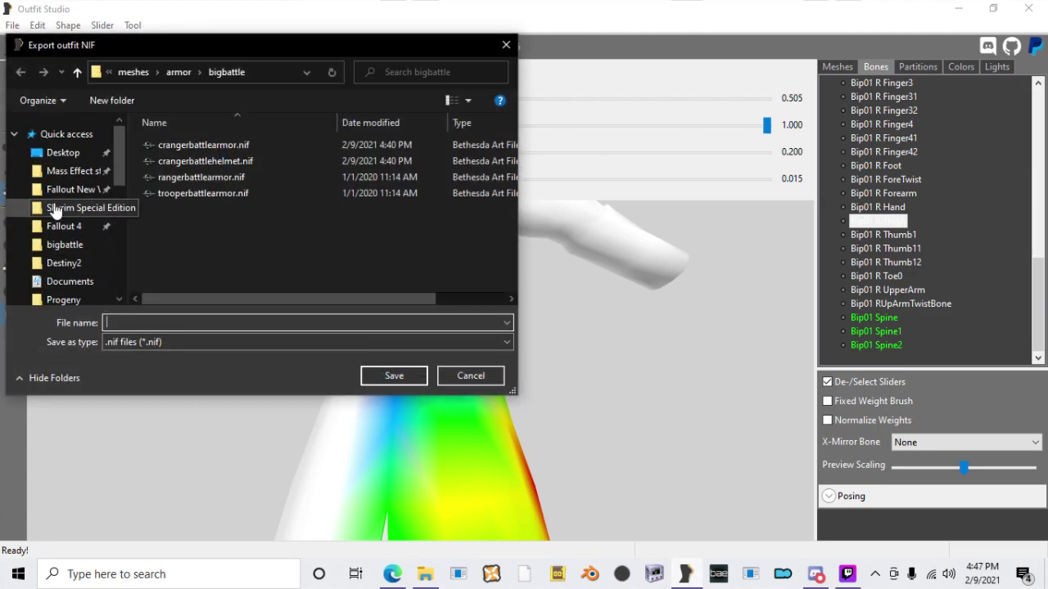
pyautogui.click(74, 189)
pyautogui.doubleClick(178, 184)
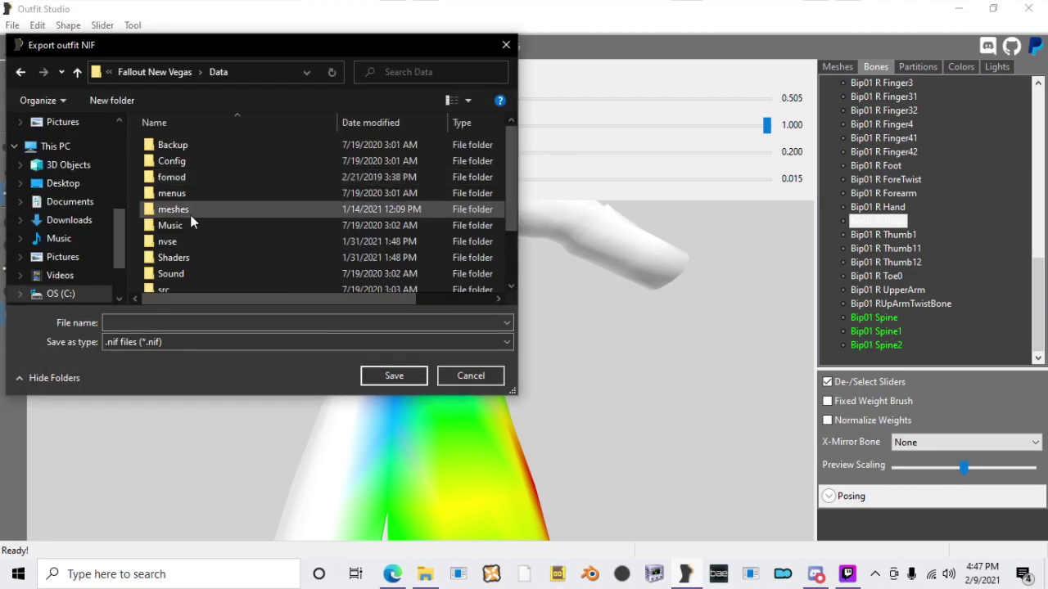
pyautogui.doubleClick(187, 211)
pyautogui.doubleClick(193, 191)
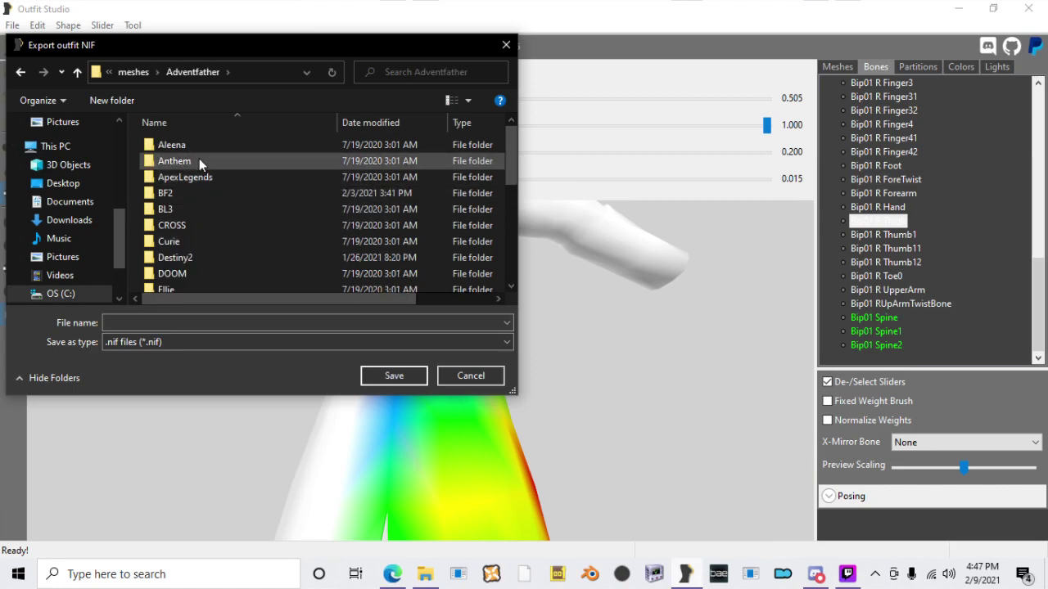
pyautogui.scroll(-3, 196, 189)
pyautogui.doubleClick(185, 250)
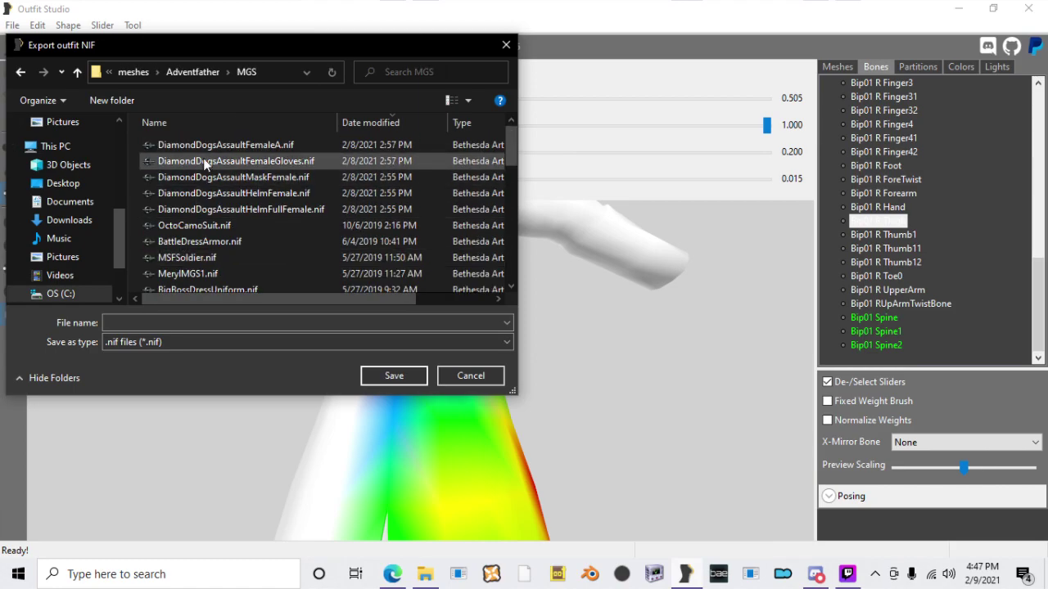
# Step: Adapt the existing DiamondDogsAssaultFemaleA.nif file name to DiamondDogsAssaultMaleA.nif and export the outfit under it
pyautogui.click(285, 142)
pyautogui.click(277, 322)
pyautogui.press('End')
pyautogui.press('Left')
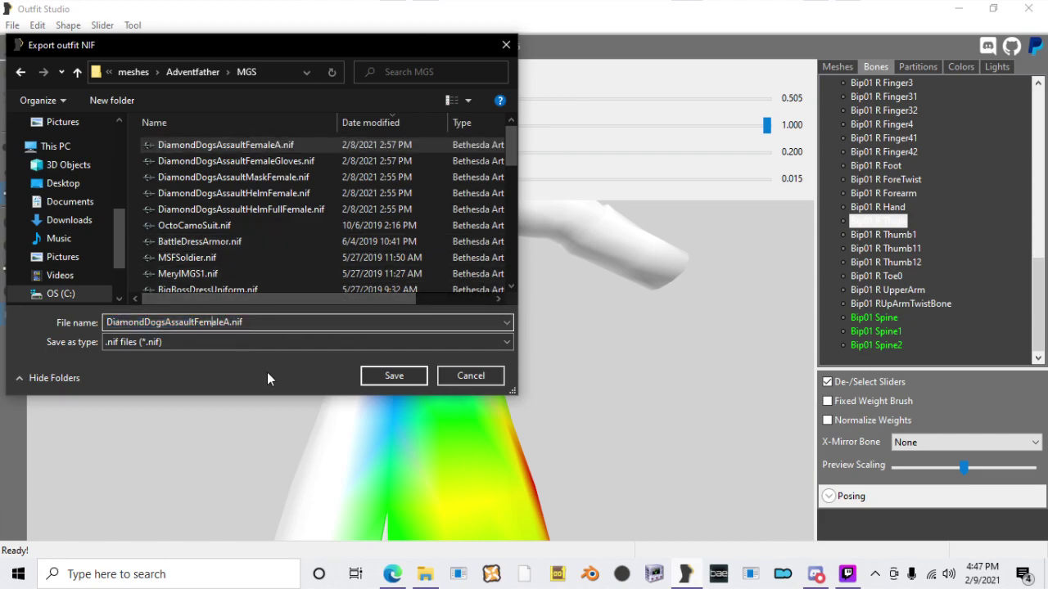
pyautogui.press('BackSpace')
pyautogui.press('BackSpace')
pyautogui.press('BackSpace')
pyautogui.write('M')
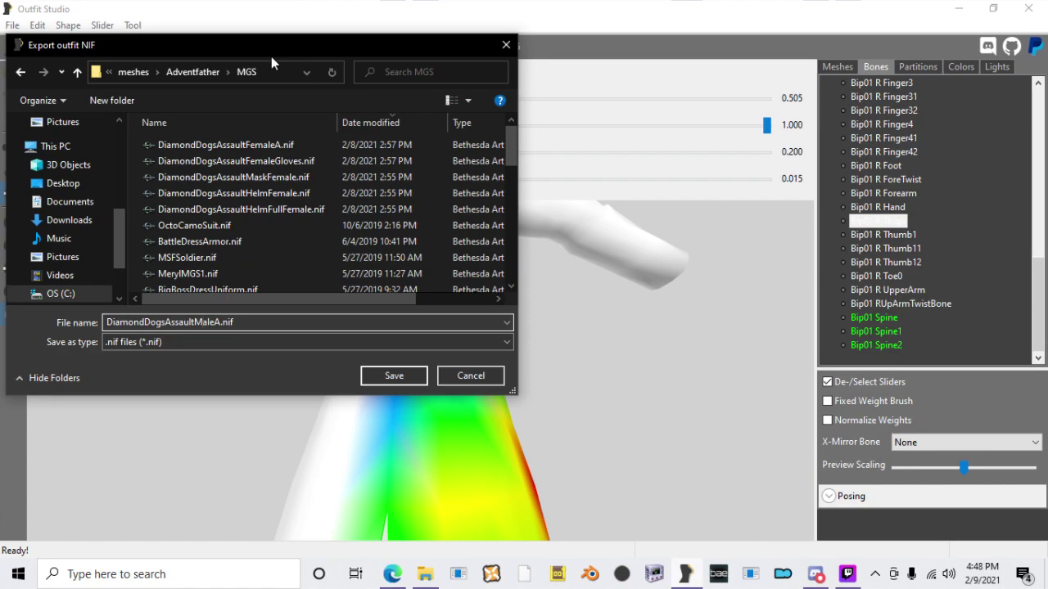
pyautogui.press('Return')
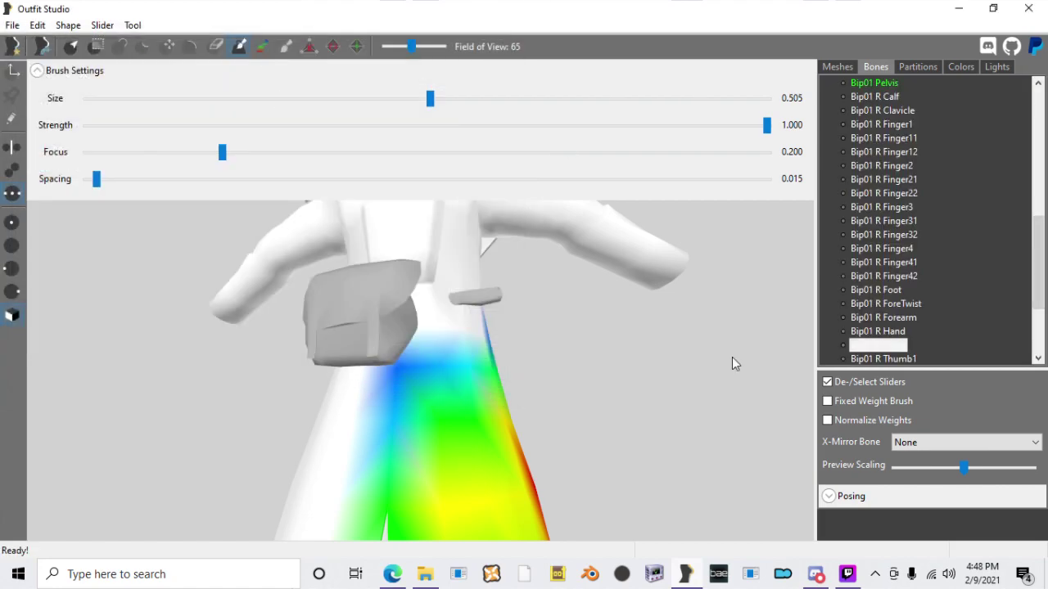
# Step: Switch to NifSkope and open DiamondDogsAssaultMaleA.nif from the MGS folder
pyautogui.click(686, 574)
pyautogui.click(37, 59)
pyautogui.click(36, 77)
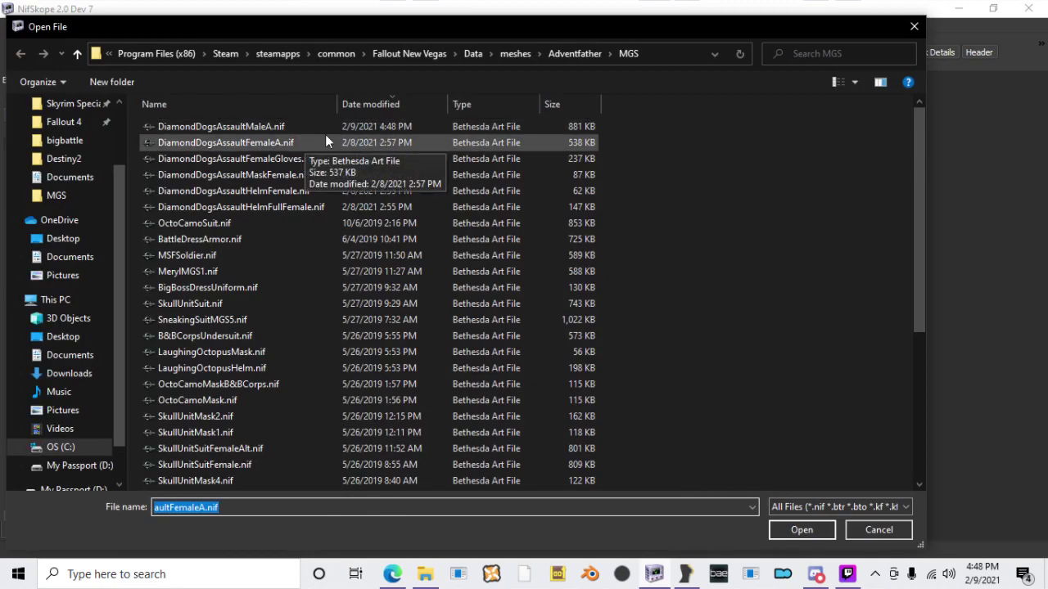
pyautogui.doubleClick(319, 126)
# Step: Attach a NiStencilProperty to the Helm mesh and inspect the helmet's inner surfaces around the face
pyautogui.moveTo(884, 271); pyautogui.dragTo(686, 311)
pyautogui.scroll(1, 686, 311)
pyautogui.moveTo(547, 199); pyautogui.dragTo(686, 342)
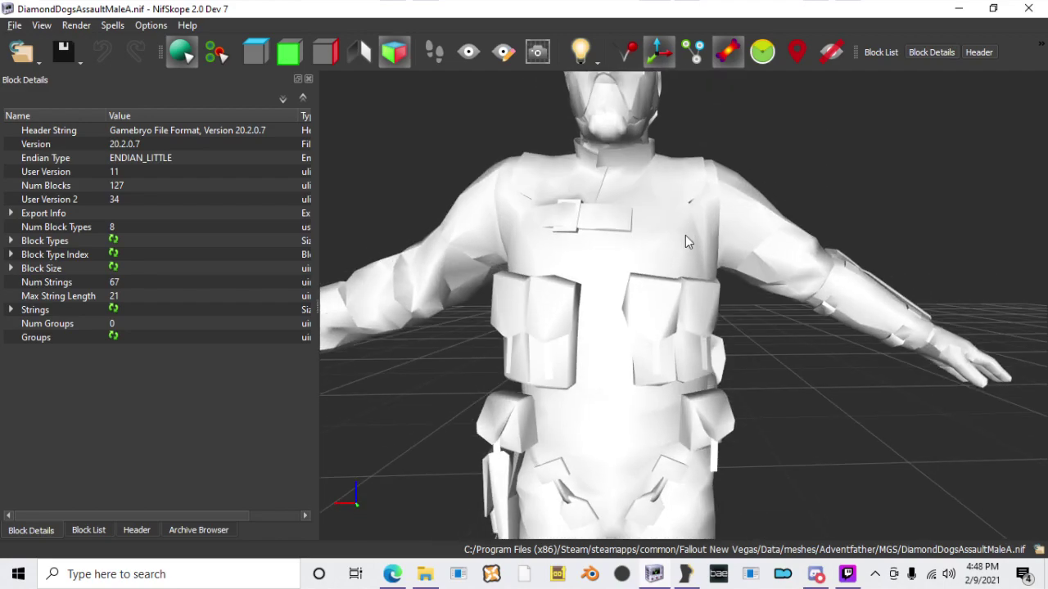
pyautogui.moveTo(685, 235); pyautogui.dragTo(686, 344, button='middle')
pyautogui.scroll(5, 683, 347)
pyautogui.moveTo(682, 346); pyautogui.dragTo(611, 297)
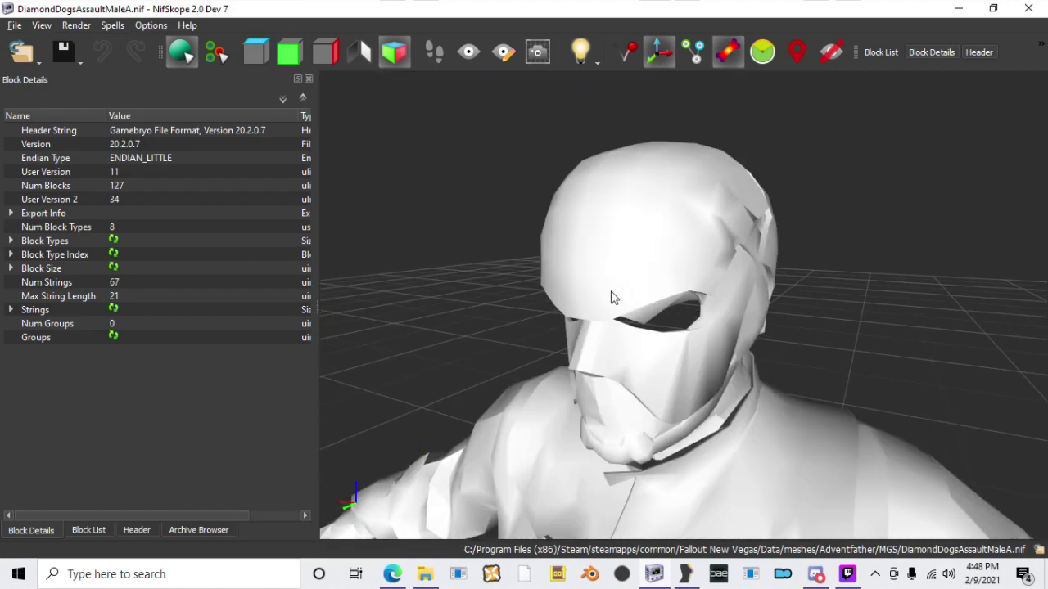
pyautogui.click(611, 297)
pyautogui.rightClick(600, 297)
pyautogui.moveTo(627, 321)
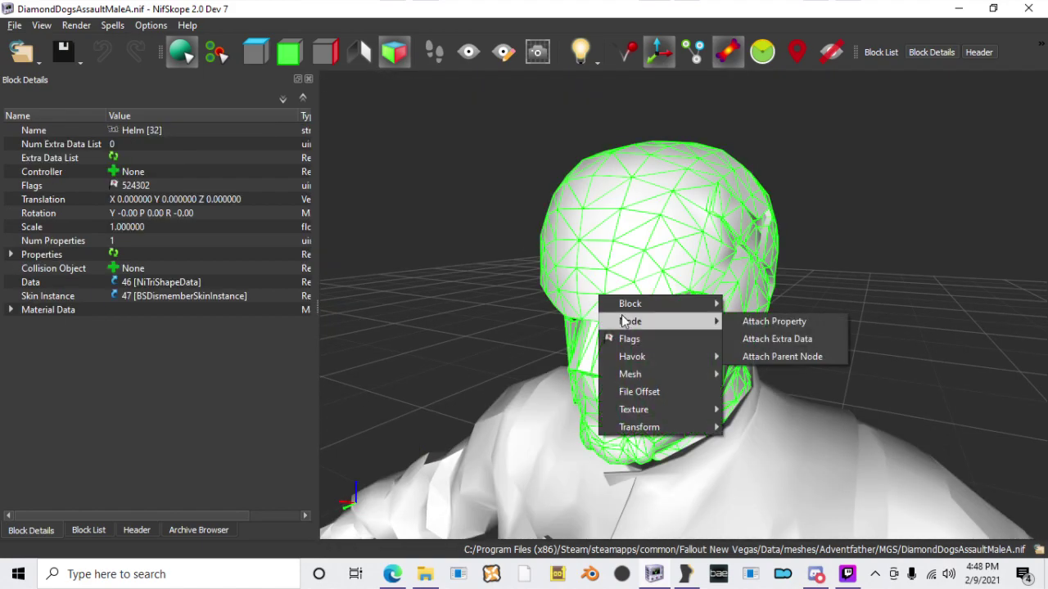
pyautogui.click(817, 323)
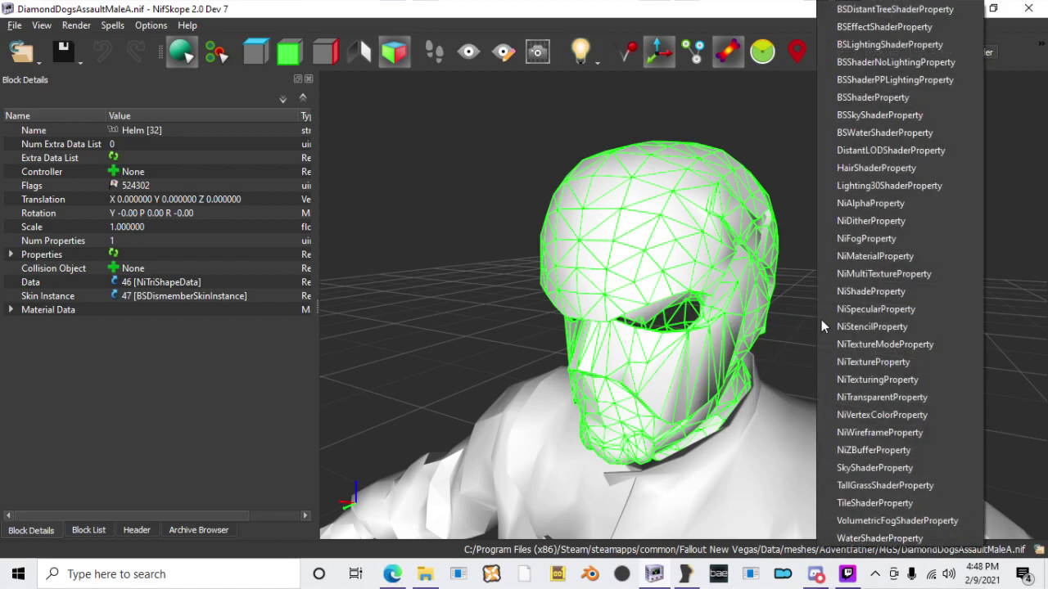
pyautogui.click(831, 326)
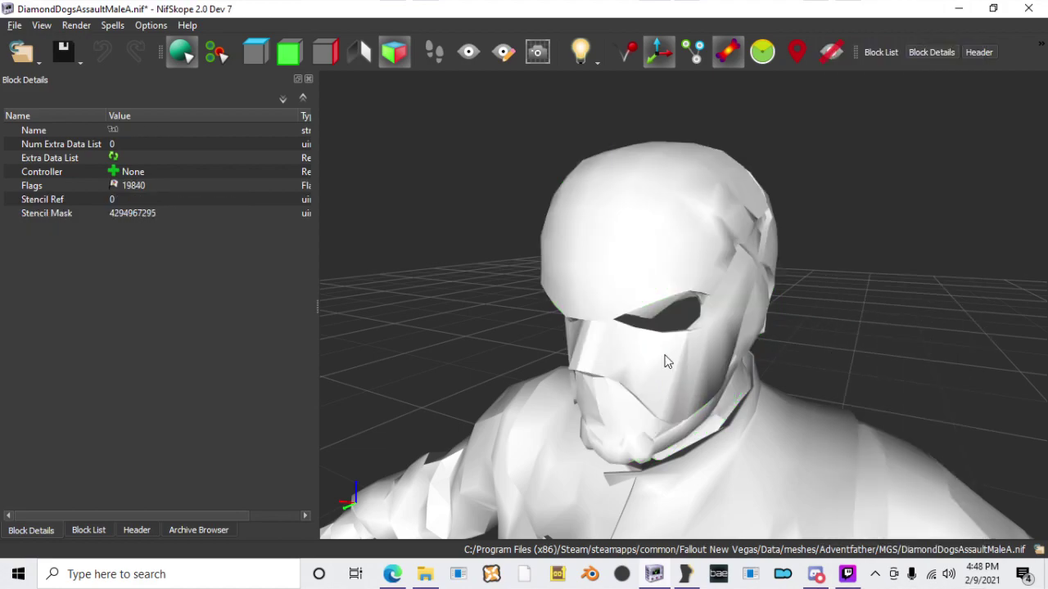
pyautogui.scroll(5, 666, 357)
pyautogui.scroll(-5, 666, 358)
pyautogui.moveTo(666, 358); pyautogui.dragTo(726, 286)
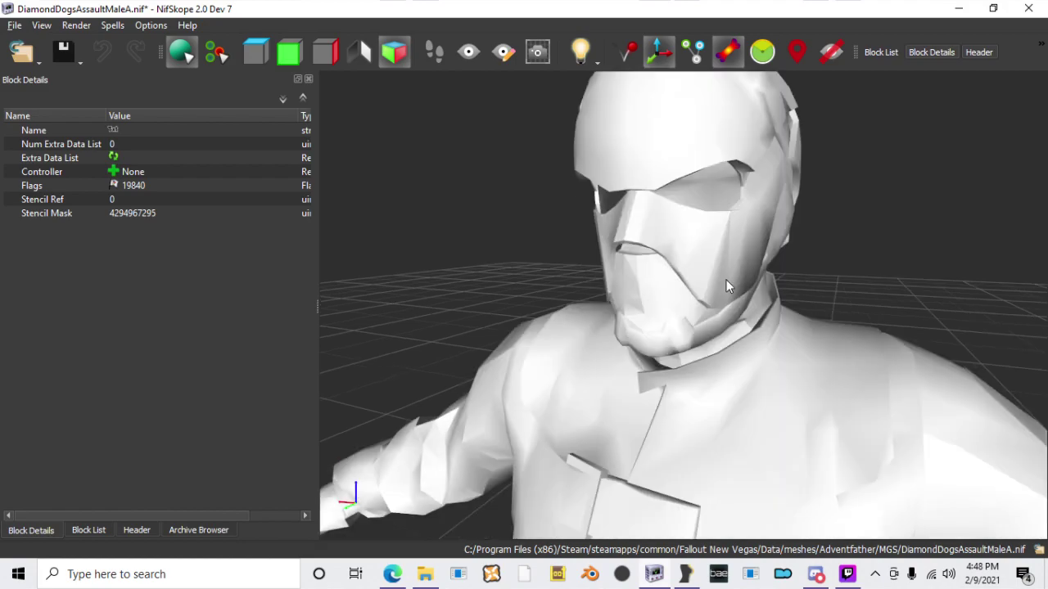
# Step: Attach a NiStencilProperty to the UpperBody:0 mesh
pyautogui.scroll(3, 726, 287)
pyautogui.rightClick(681, 287)
pyautogui.moveTo(704, 307)
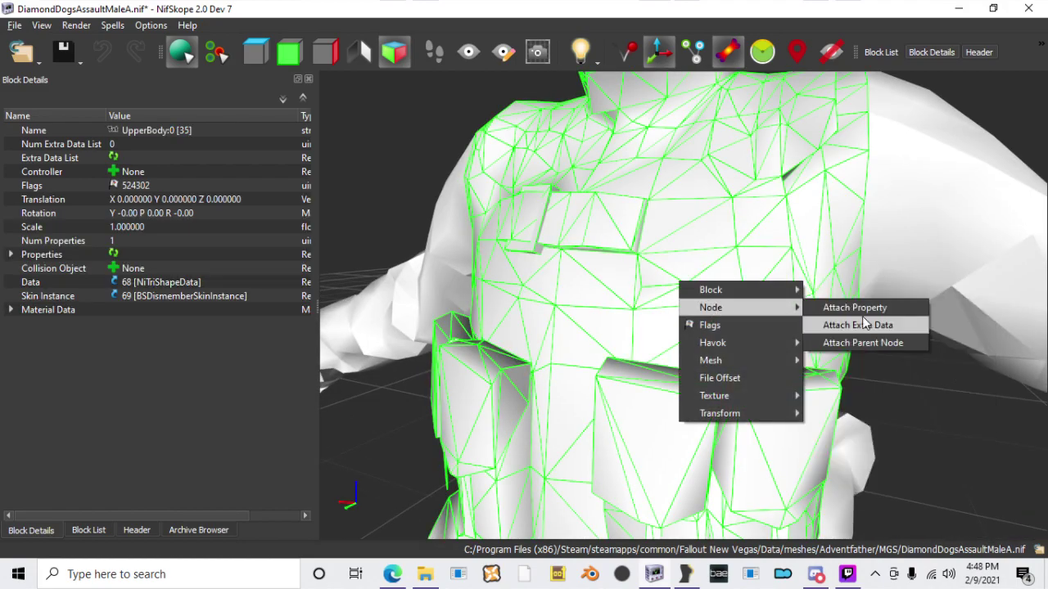
pyautogui.click(854, 308)
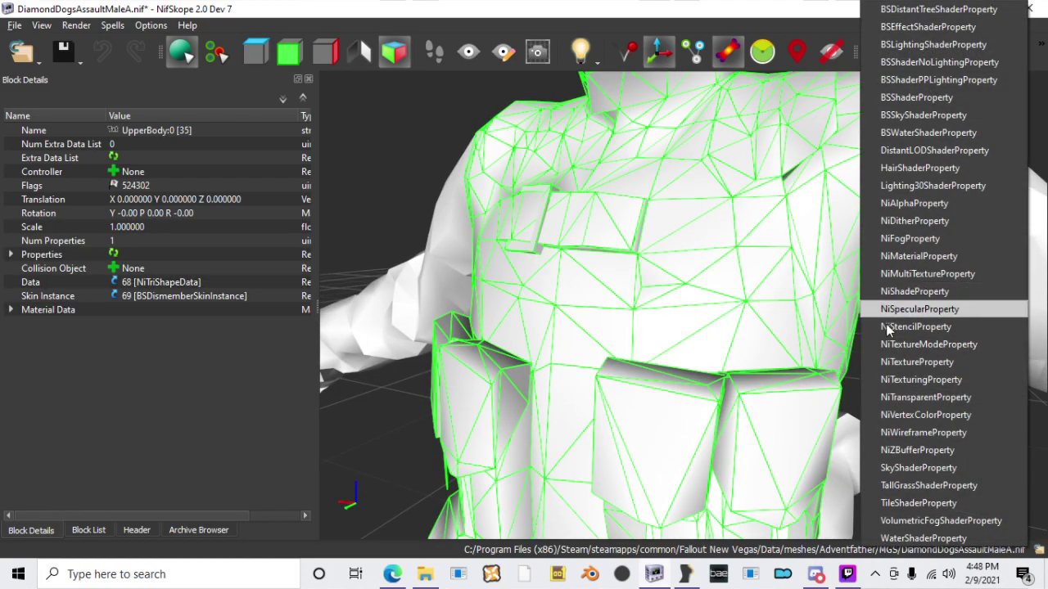
pyautogui.click(887, 327)
# Step: Attach a NiStencilProperty to the Arms mesh
pyautogui.scroll(-5, 785, 326)
pyautogui.rightClick(776, 311)
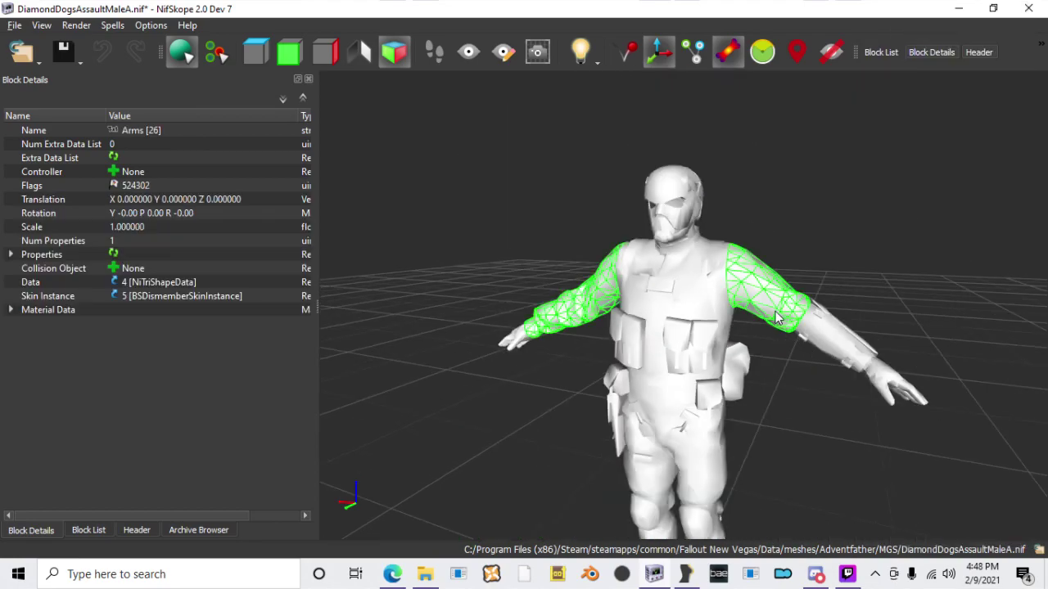
pyautogui.moveTo(791, 338)
pyautogui.click(942, 335)
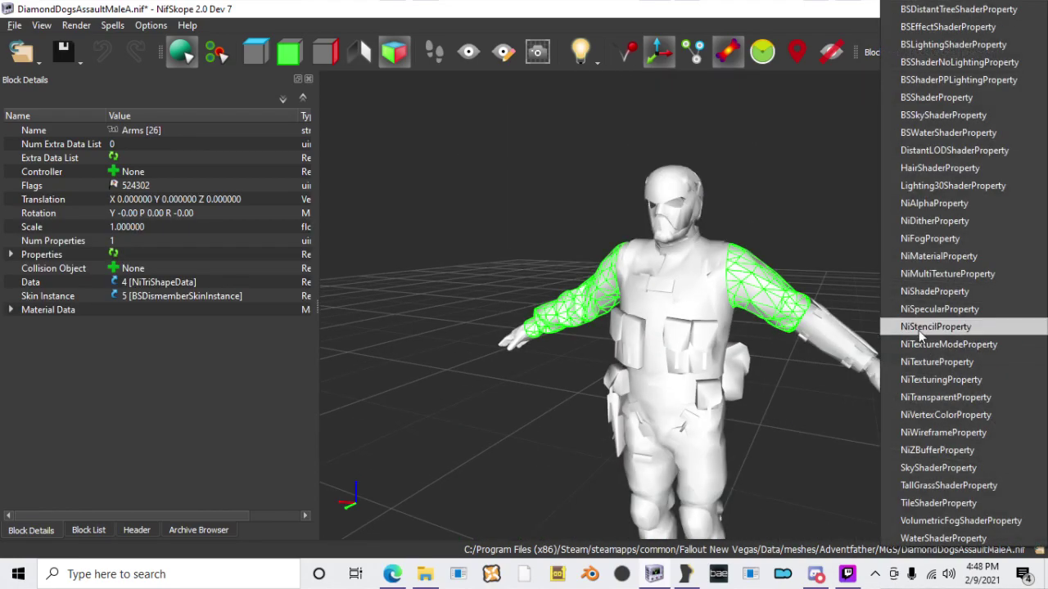
pyautogui.click(933, 325)
# Step: Save the stencil property changes to DiamondDogsAssaultMaleA.nif and close the Outfit Studio window
pyautogui.moveTo(693, 420); pyautogui.dragTo(765, 269)
pyautogui.moveTo(765, 268); pyautogui.dragTo(727, 368, button='middle')
pyautogui.scroll(2, 727, 368)
pyautogui.moveTo(726, 368); pyautogui.dragTo(618, 336)
pyautogui.click(61, 53)
pyautogui.click(69, 78)
pyautogui.click(693, 570)
pyautogui.click(1030, 8)
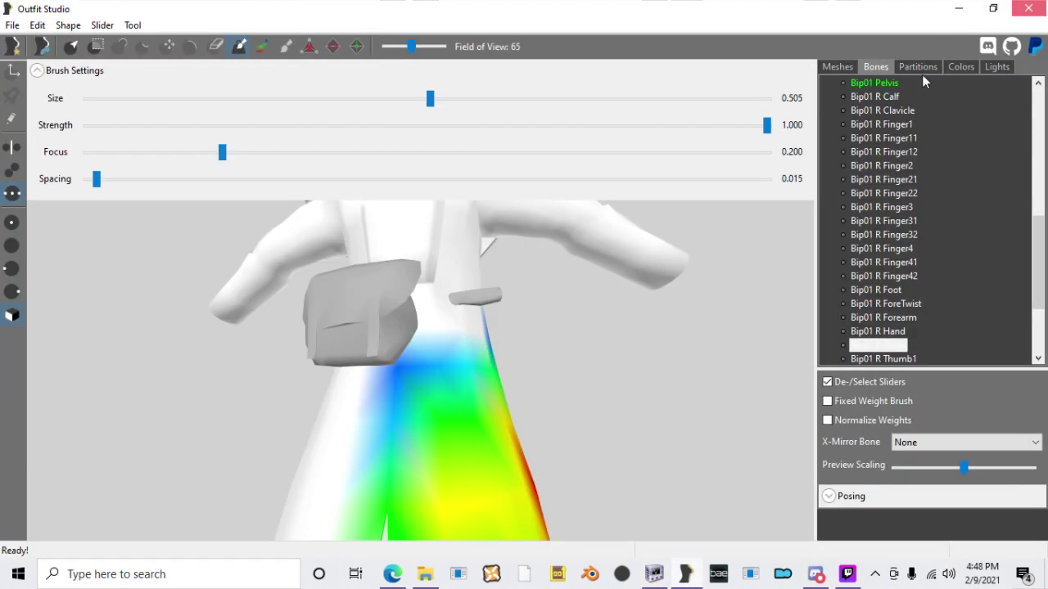
# Step: Assign Body_d.dds as the diffuse texture and Body_n.dds as the normal map in the Arms mesh's texture set
pyautogui.click(89, 530)
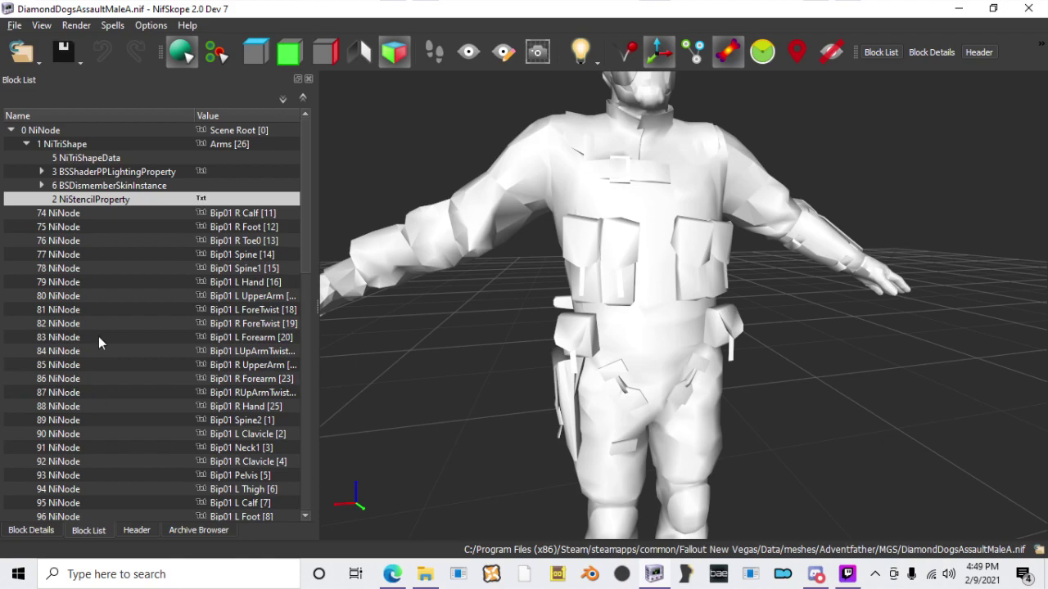
pyautogui.click(40, 171)
pyautogui.click(86, 185)
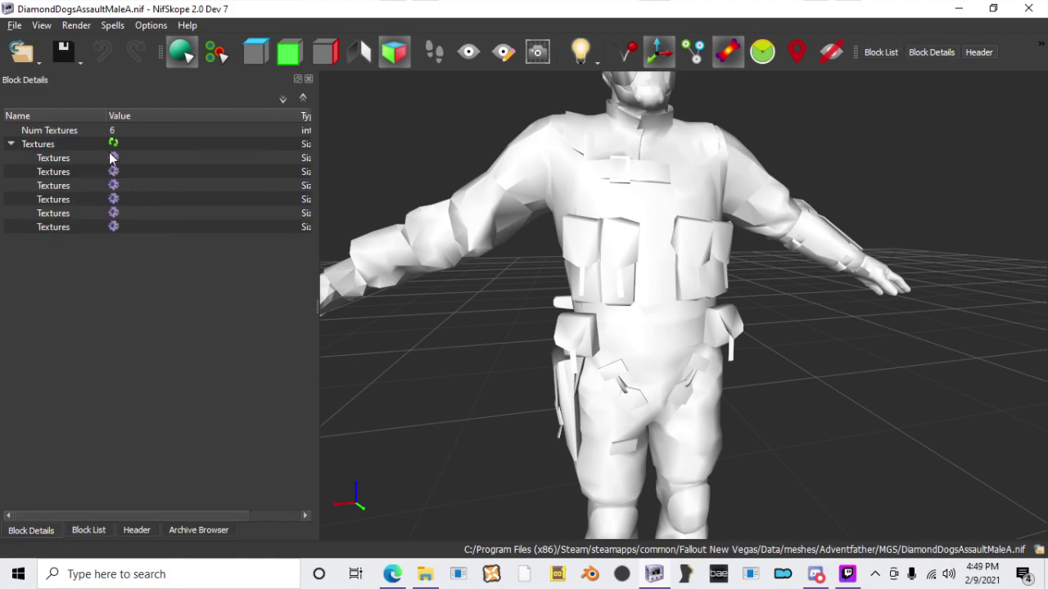
pyautogui.click(113, 158)
pyautogui.doubleClick(181, 146)
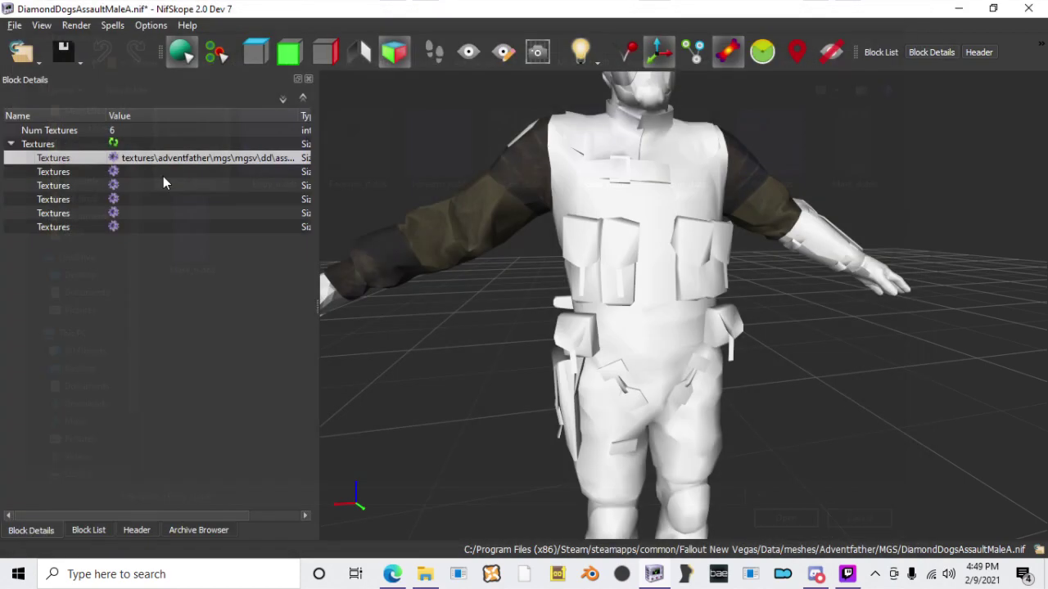
pyautogui.click(113, 172)
pyautogui.doubleClick(269, 142)
pyautogui.moveTo(469, 320); pyautogui.dragTo(570, 405)
# Step: Assign Gear_d.dds as the diffuse texture and Gear_n.dds as the normal map in the BagRear mesh's texture set
pyautogui.click(88, 531)
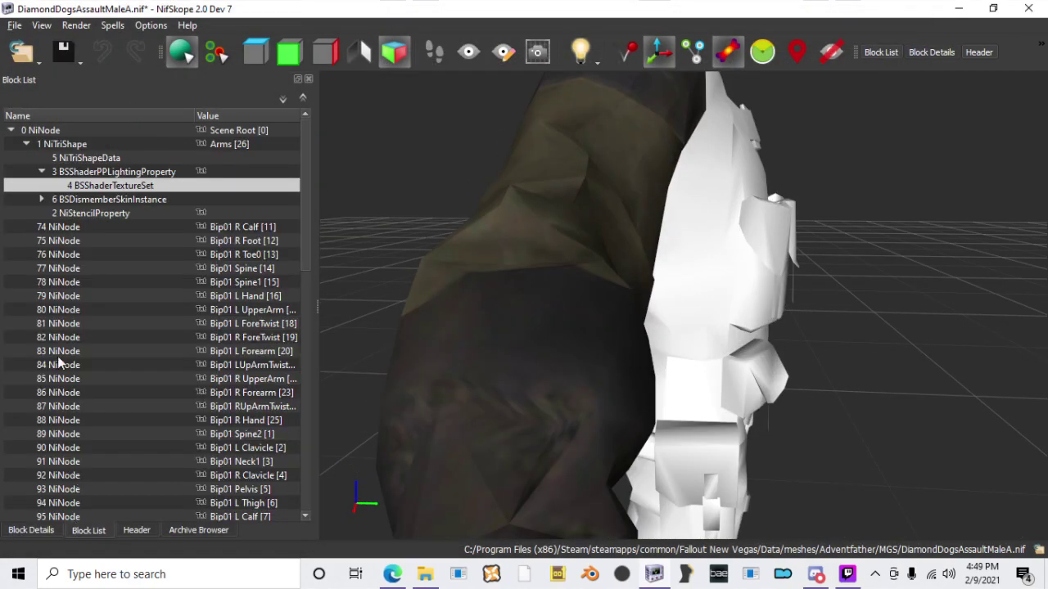
pyautogui.click(29, 158)
pyautogui.scroll(-10, 86, 401)
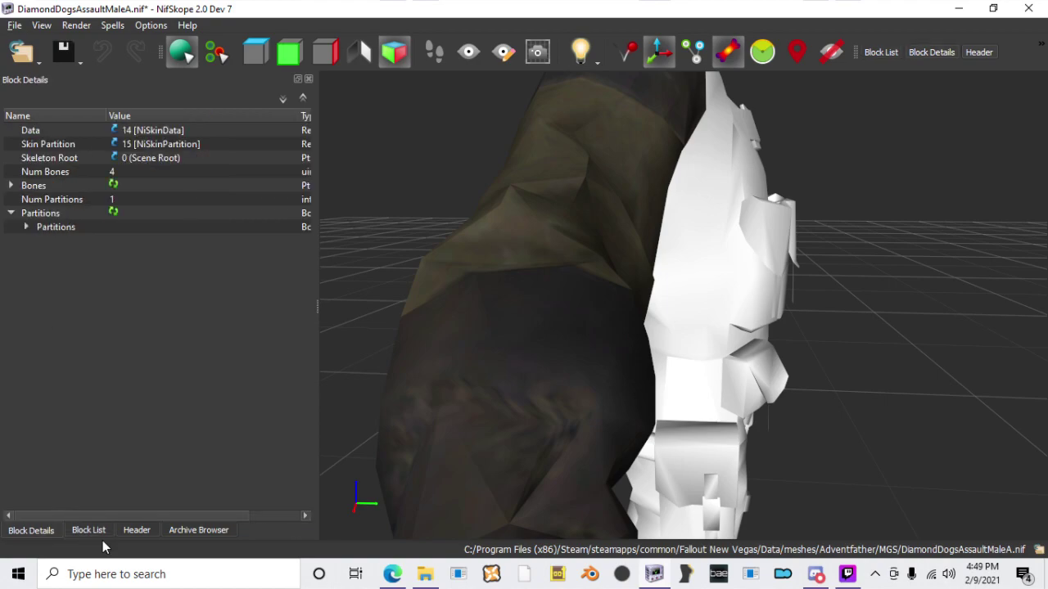
pyautogui.click(99, 533)
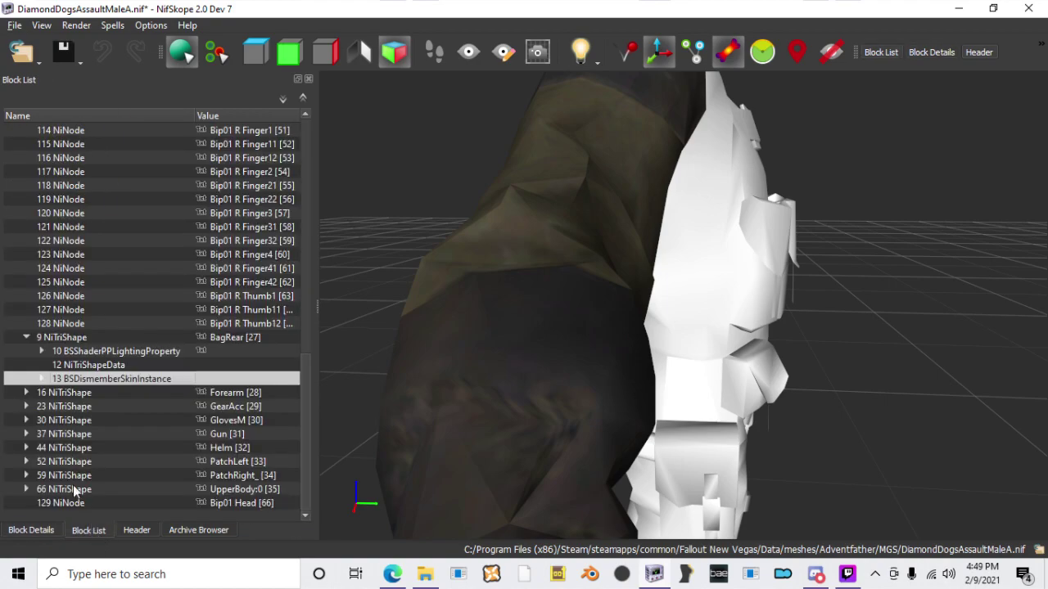
pyautogui.click(41, 352)
pyautogui.click(86, 365)
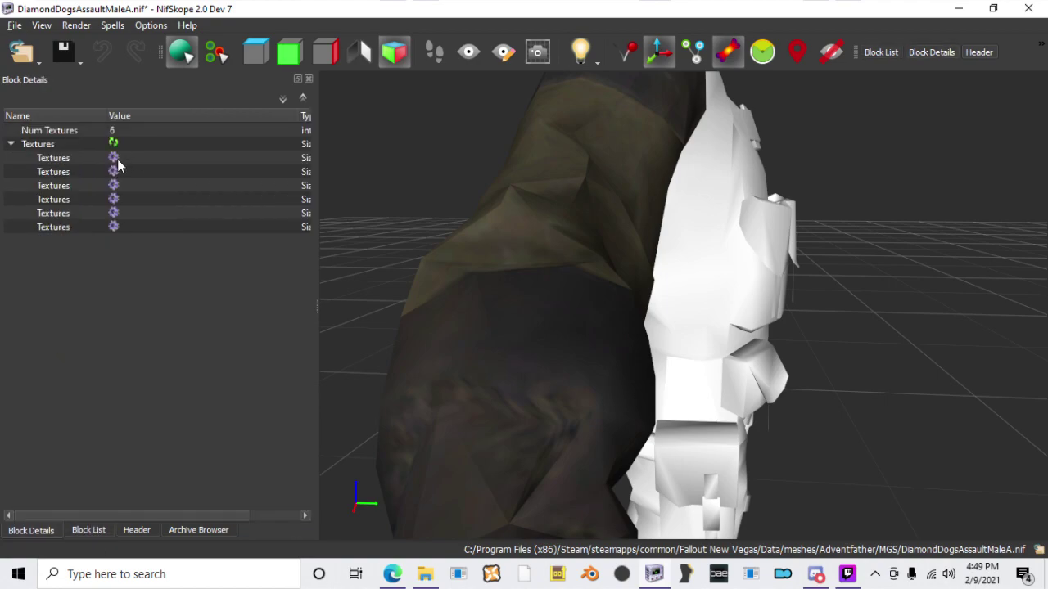
pyautogui.click(118, 158)
pyautogui.click(556, 153)
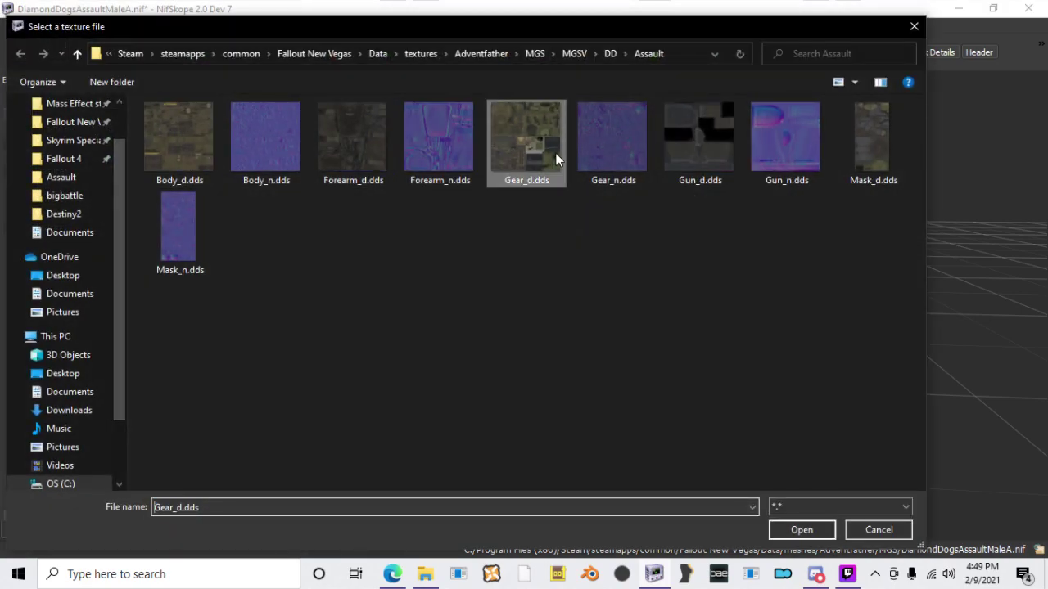
pyautogui.doubleClick(555, 153)
pyautogui.click(114, 176)
pyautogui.doubleClick(641, 139)
# Step: Assign Forearm_d.dds as the diffuse texture and Forearm_n.dds as the normal map in the Forearm mesh's texture set
pyautogui.click(74, 533)
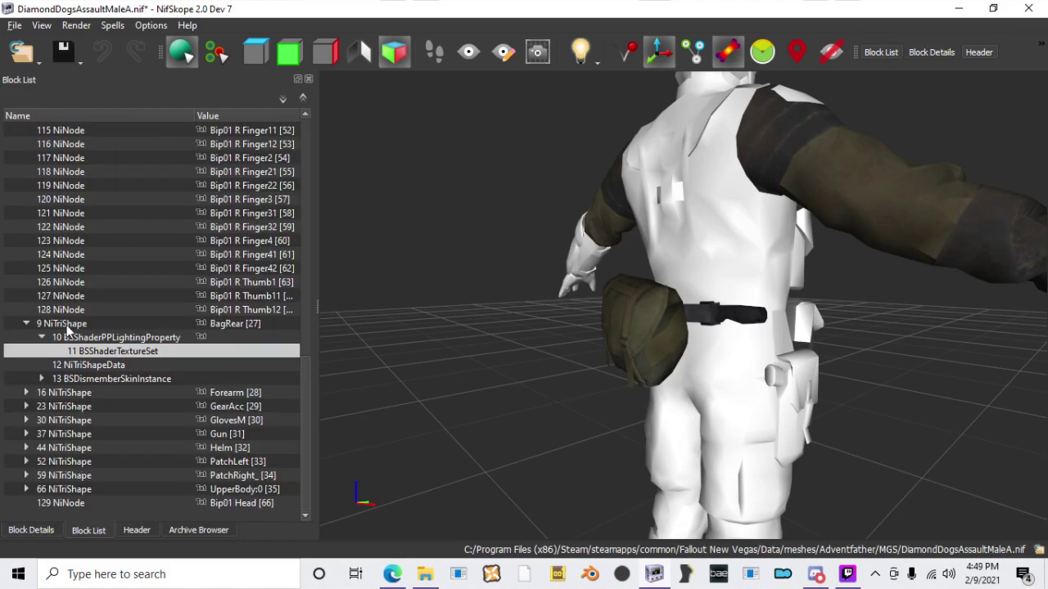
pyautogui.click(27, 325)
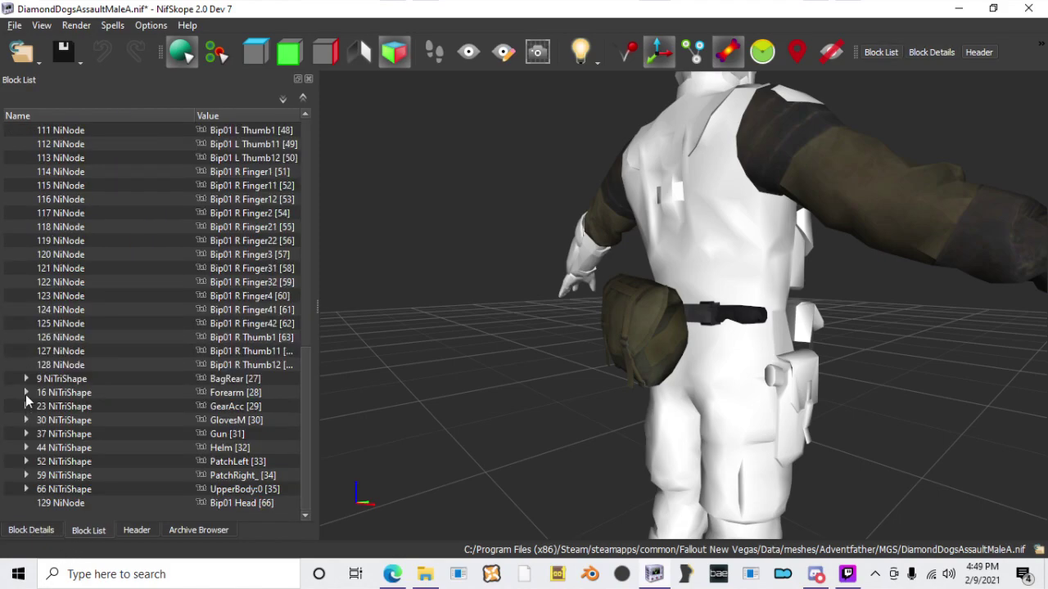
pyautogui.click(26, 392)
pyautogui.click(34, 365)
pyautogui.doubleClick(53, 367)
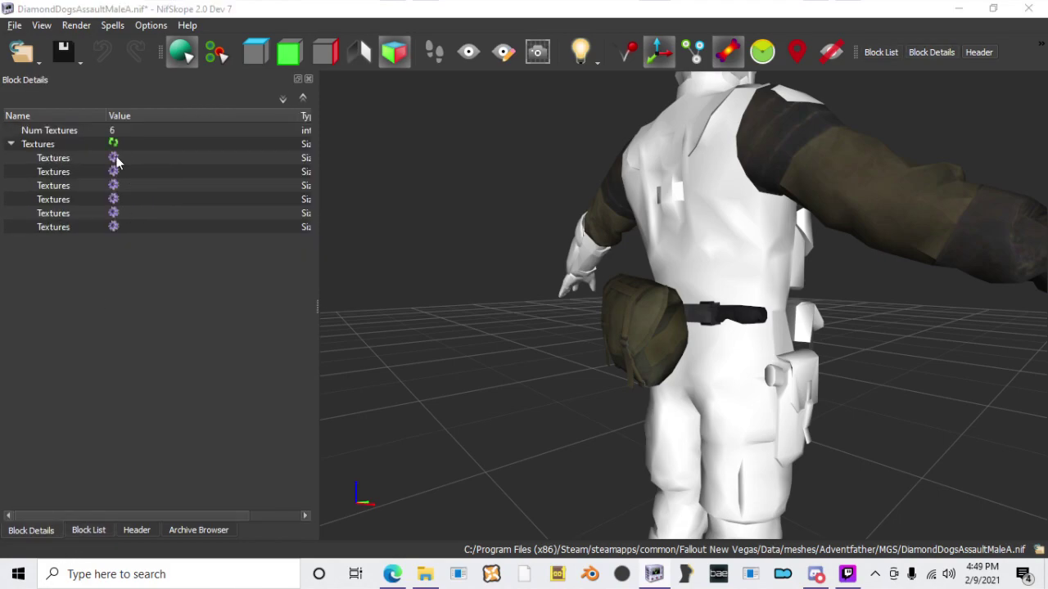
pyautogui.click(115, 158)
pyautogui.doubleClick(440, 143)
pyautogui.click(115, 172)
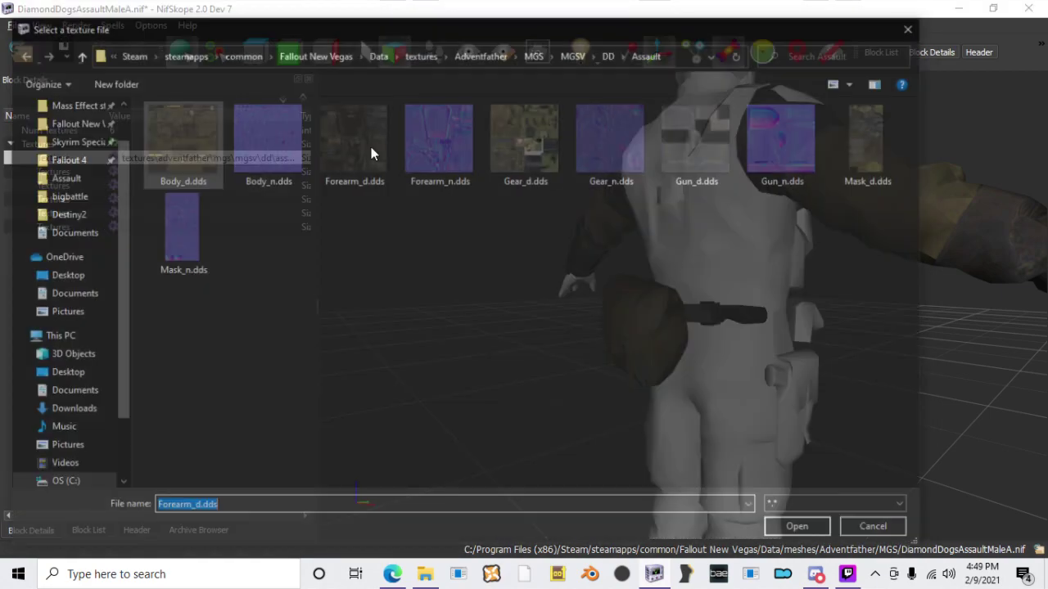
pyautogui.doubleClick(428, 149)
# Step: Assign Gear_d.dds as the diffuse texture and Gear_n.dds as the normal map in the GearAcc mesh's texture set
pyautogui.click(97, 528)
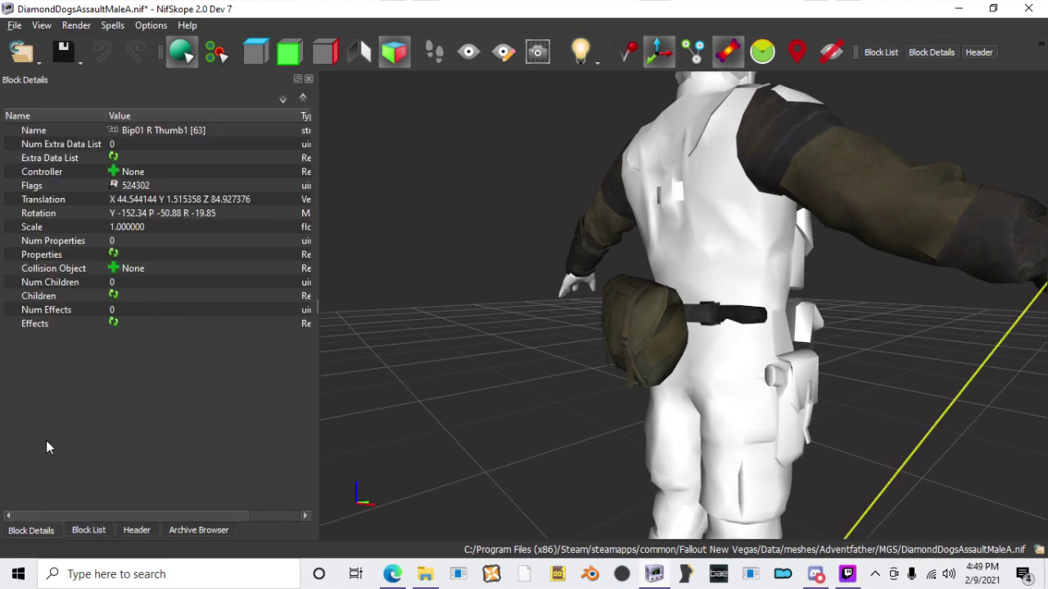
pyautogui.click(91, 529)
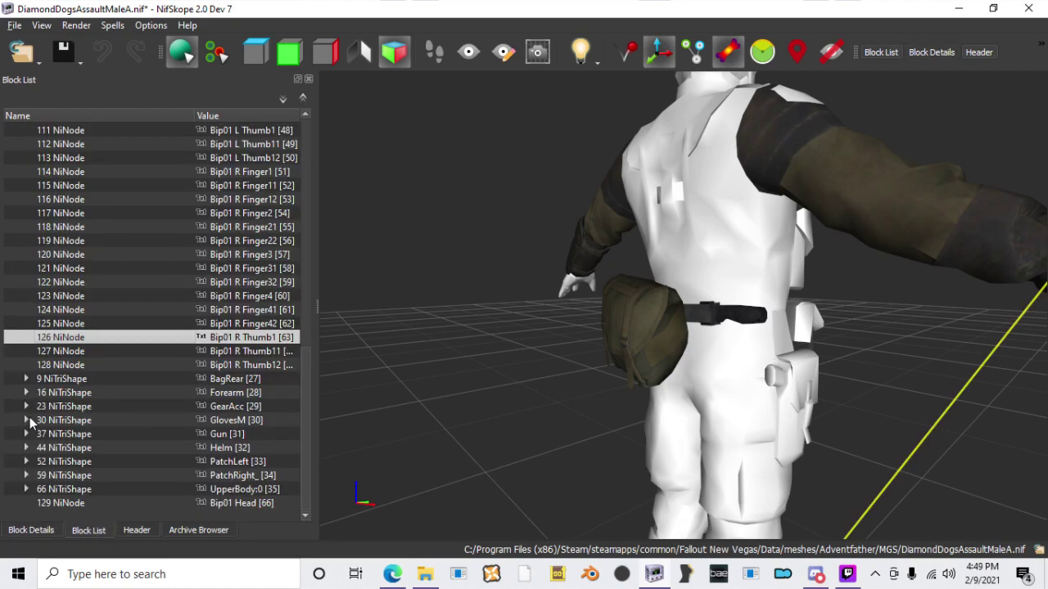
pyautogui.click(26, 406)
pyautogui.click(41, 379)
pyautogui.click(70, 380)
pyautogui.click(33, 530)
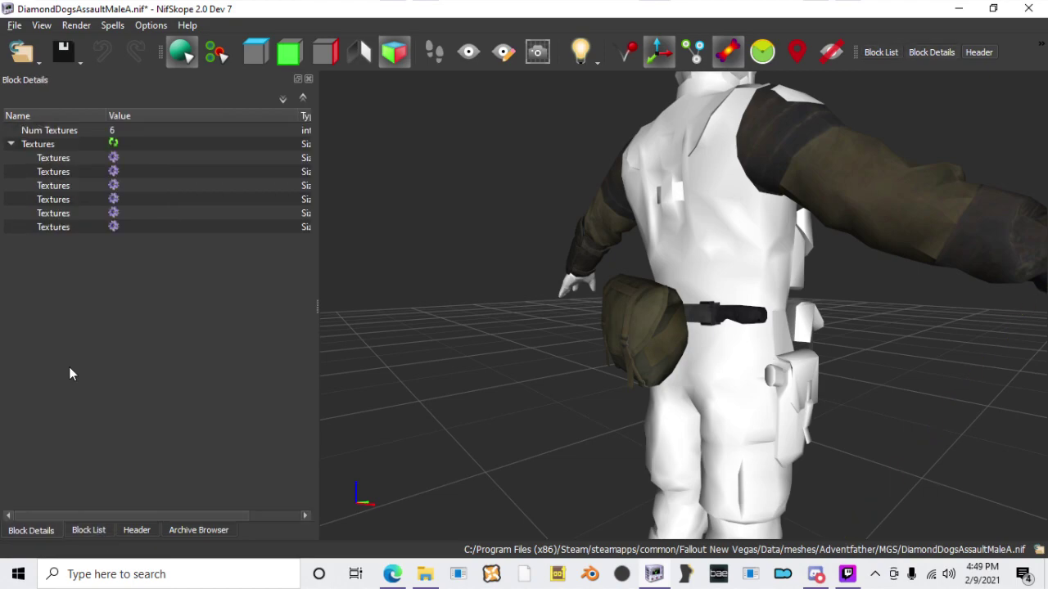
pyautogui.click(114, 158)
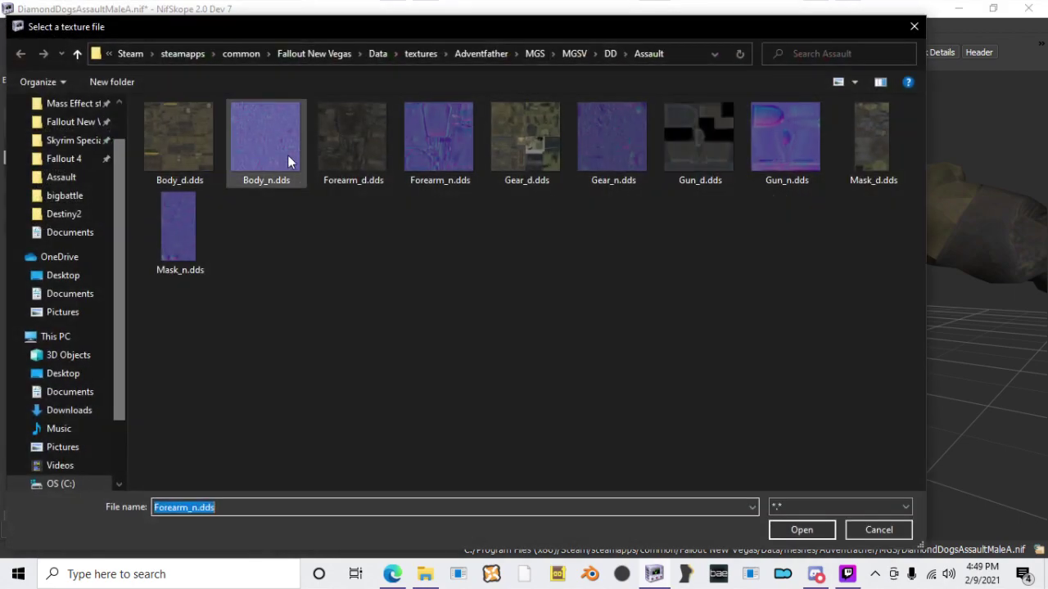
pyautogui.doubleClick(532, 140)
pyautogui.doubleClick(114, 172)
pyautogui.doubleClick(606, 135)
pyautogui.moveTo(582, 327); pyautogui.dragTo(561, 207)
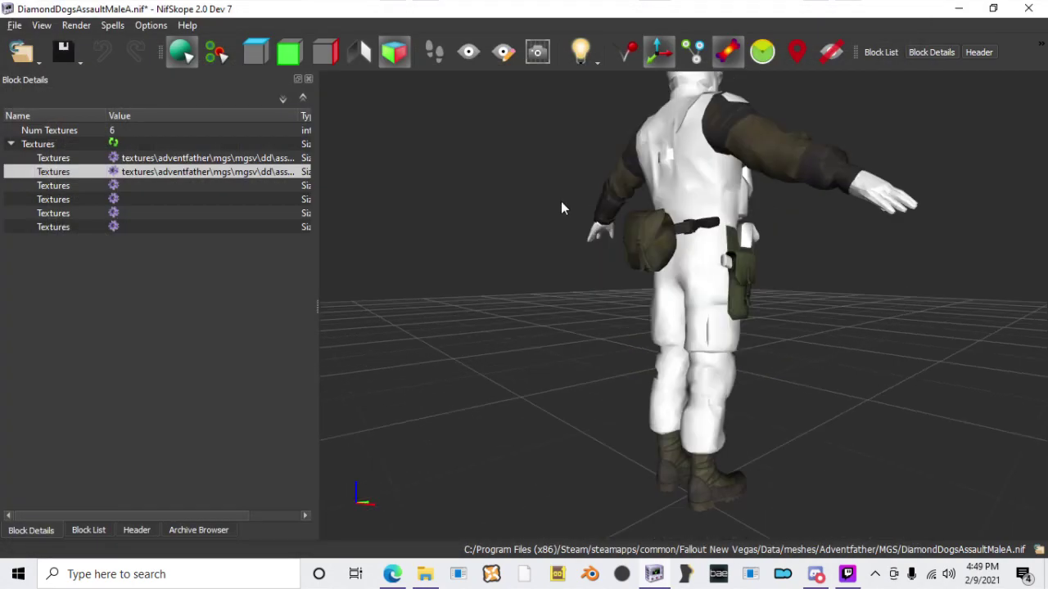
# Step: Open a second NifSkope window and load VirtuousWarlockMale.nif from the Adventfather\Destiny2 meshes folder
pyautogui.click(82, 530)
pyautogui.rightClick(653, 575)
pyautogui.click(609, 489)
pyautogui.click(29, 57)
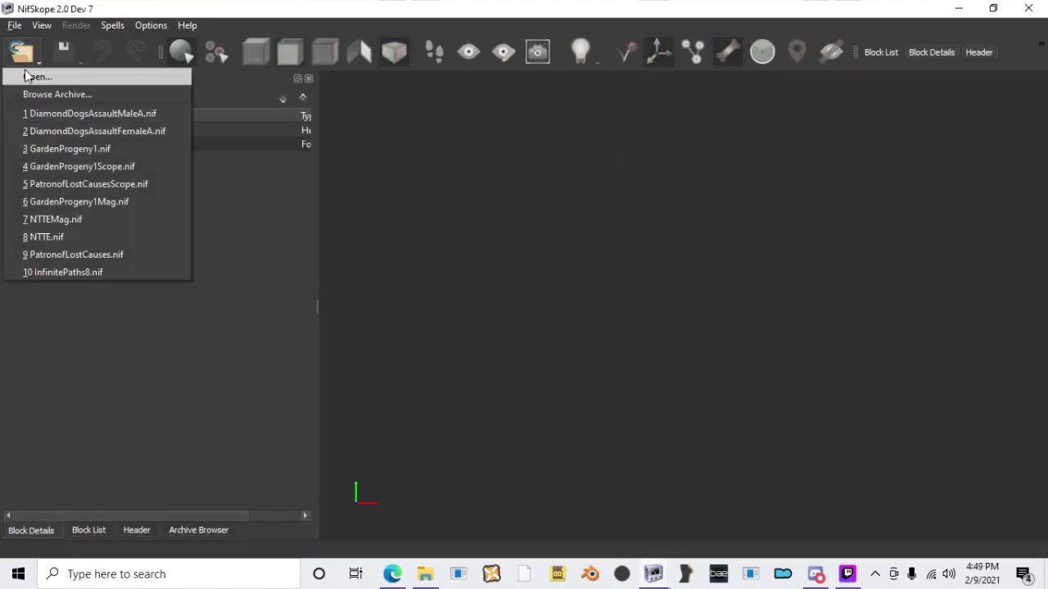
pyautogui.click(25, 73)
pyautogui.click(595, 53)
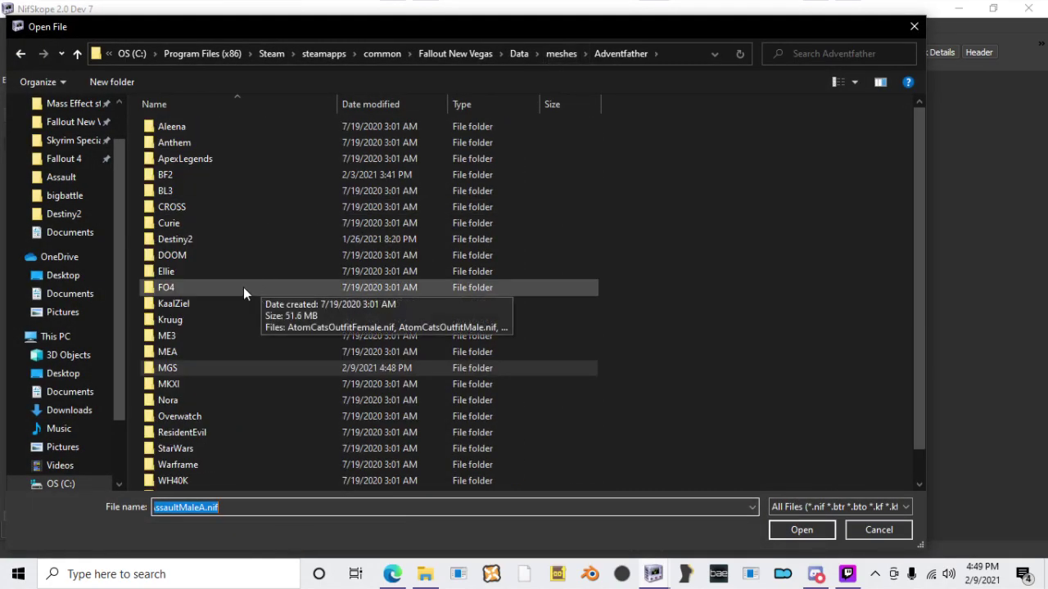
pyautogui.doubleClick(190, 303)
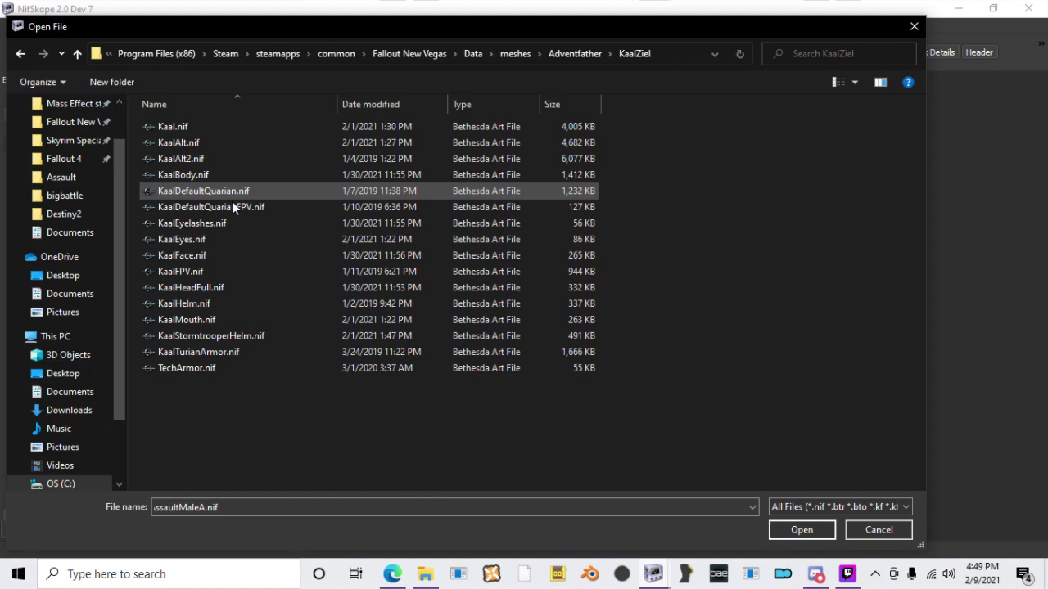
pyautogui.click(579, 53)
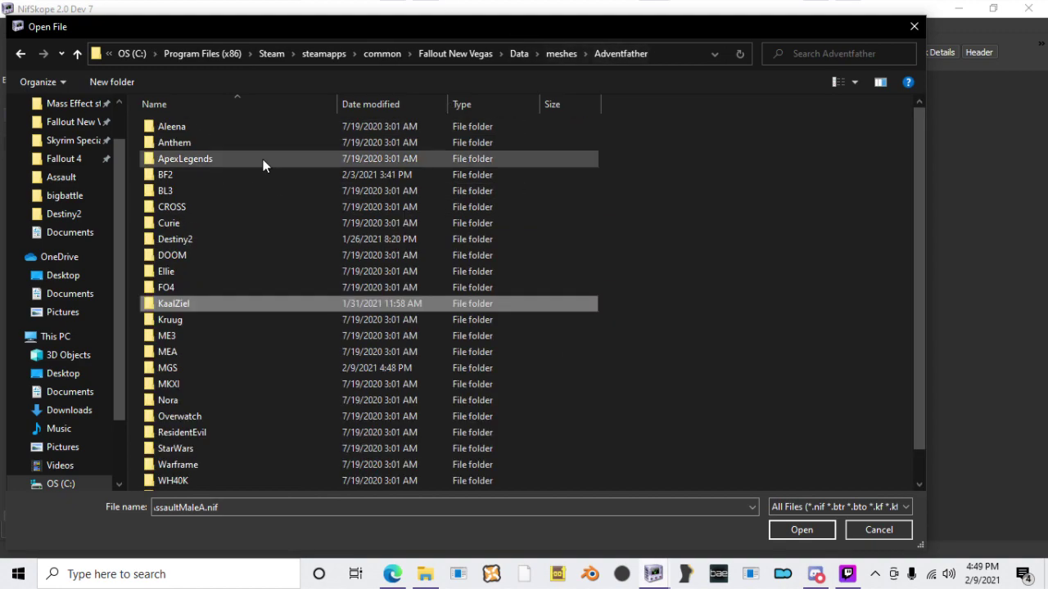
pyautogui.doubleClick(210, 238)
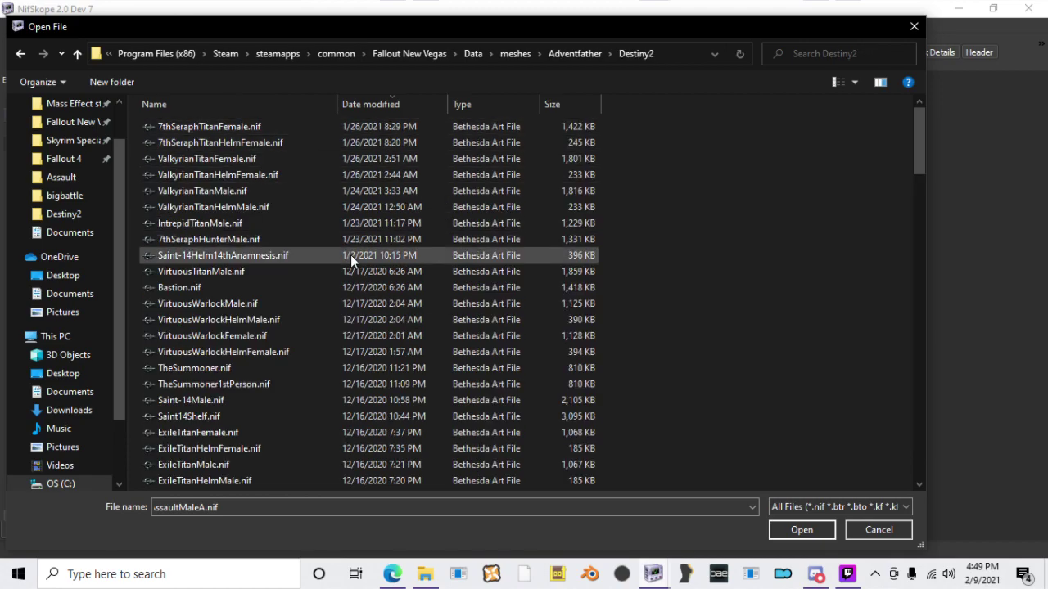
pyautogui.click(333, 303)
pyautogui.doubleClick(333, 303)
# Step: Examine the PantsF mesh's child blocks and the colored strips on its thigh armor
pyautogui.moveTo(664, 300); pyautogui.dragTo(765, 215)
pyautogui.click(654, 419)
pyautogui.click(88, 531)
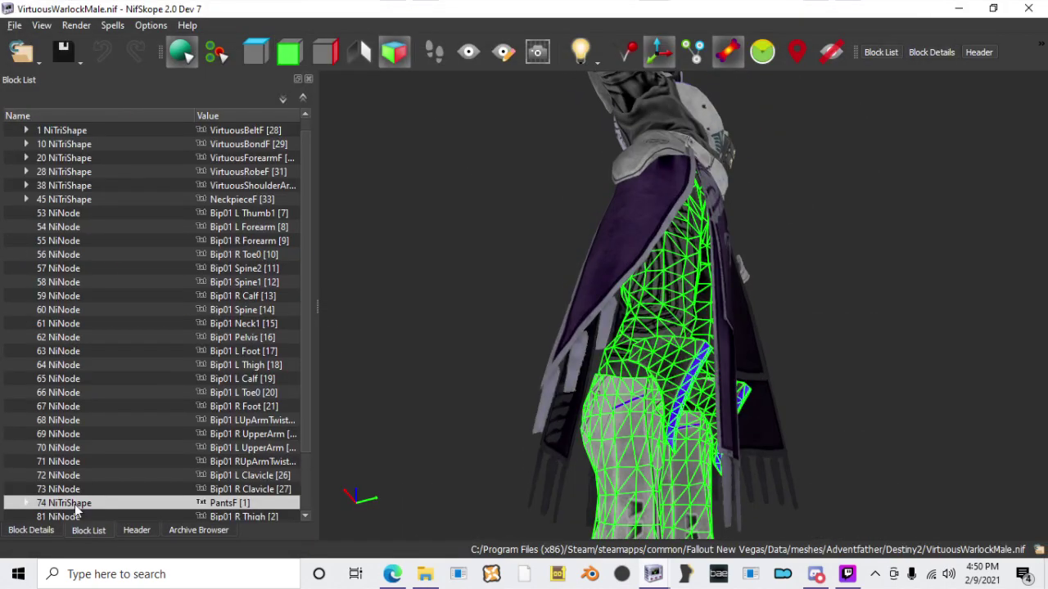
pyautogui.click(25, 502)
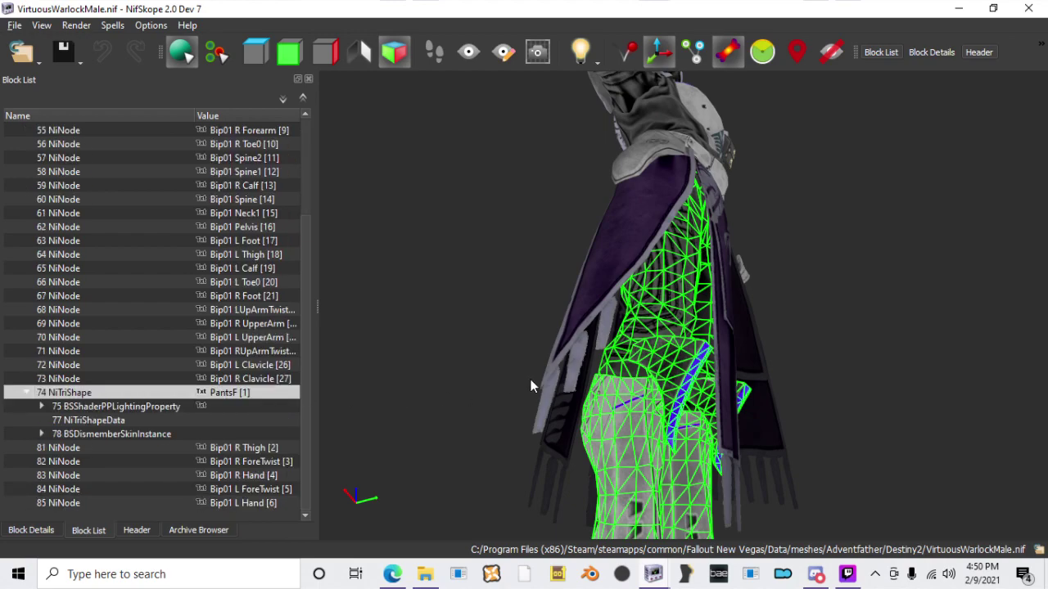
pyautogui.moveTo(530, 386); pyautogui.dragTo(504, 375)
pyautogui.click(493, 367)
pyautogui.moveTo(493, 367); pyautogui.dragTo(514, 257, button='middle')
pyautogui.scroll(5, 512, 257)
pyautogui.moveTo(523, 286); pyautogui.dragTo(514, 321)
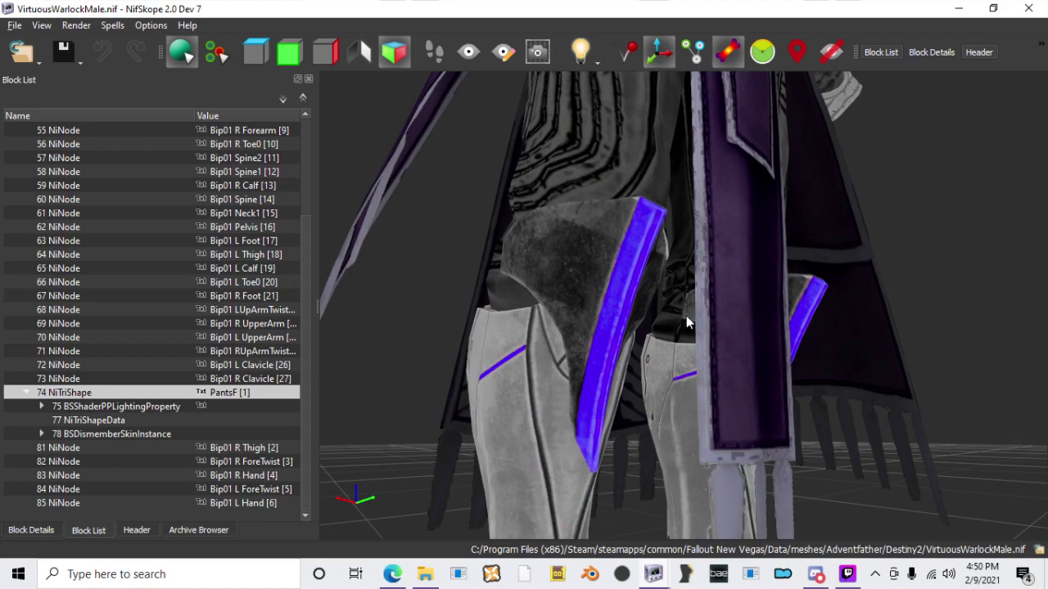
pyautogui.click(582, 303)
pyautogui.moveTo(454, 272); pyautogui.dragTo(655, 305)
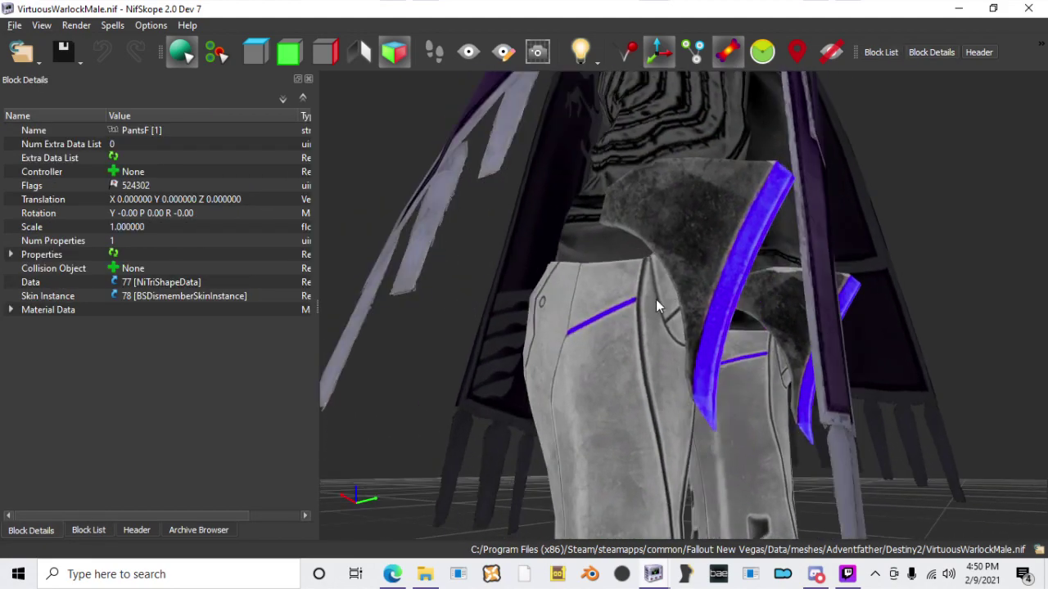
# Step: Attach a NiMaterialProperty to the PantsF mesh and view its emissive color in the color picker without changing it
pyautogui.rightClick(676, 199)
pyautogui.moveTo(706, 224)
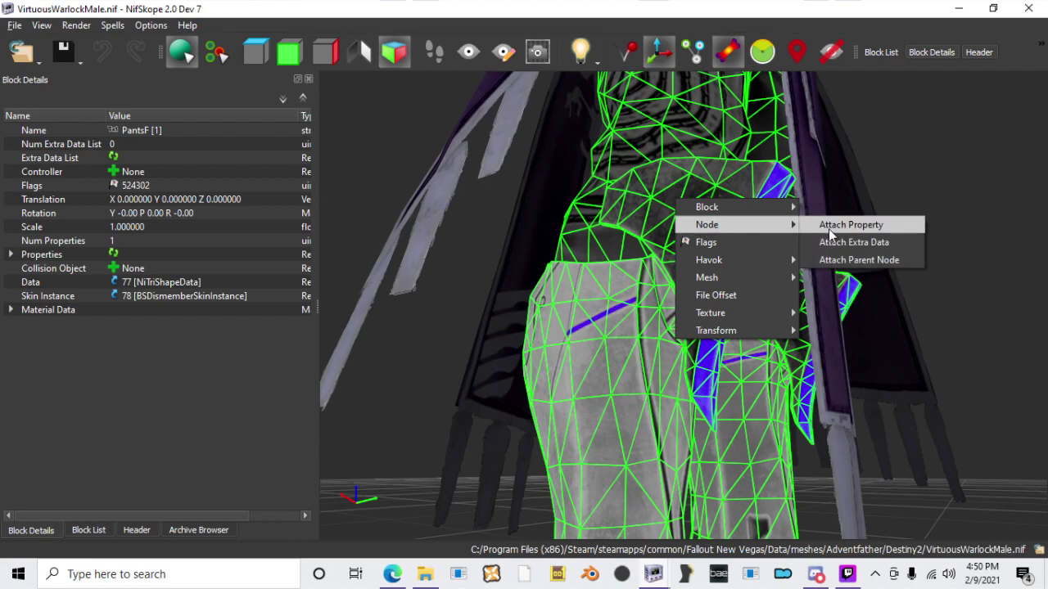
pyautogui.moveTo(829, 233)
pyautogui.click(892, 254)
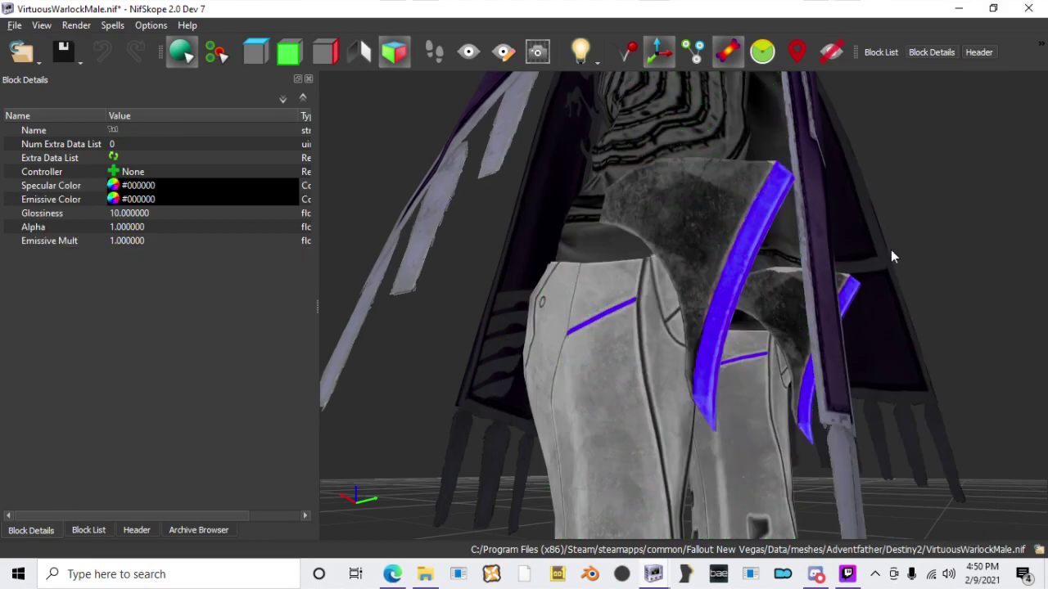
pyautogui.click(114, 201)
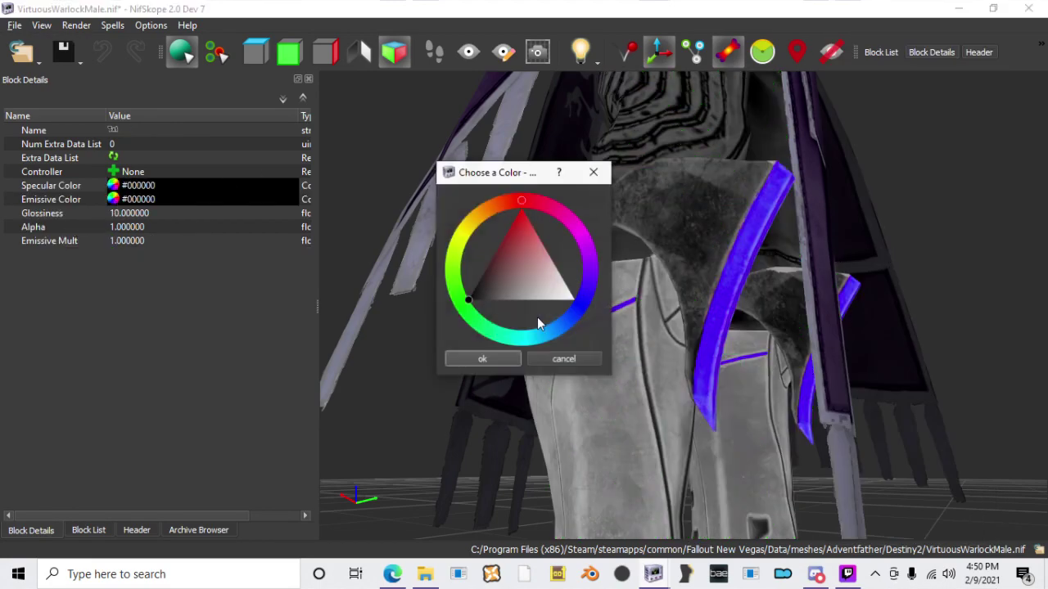
pyautogui.click(586, 360)
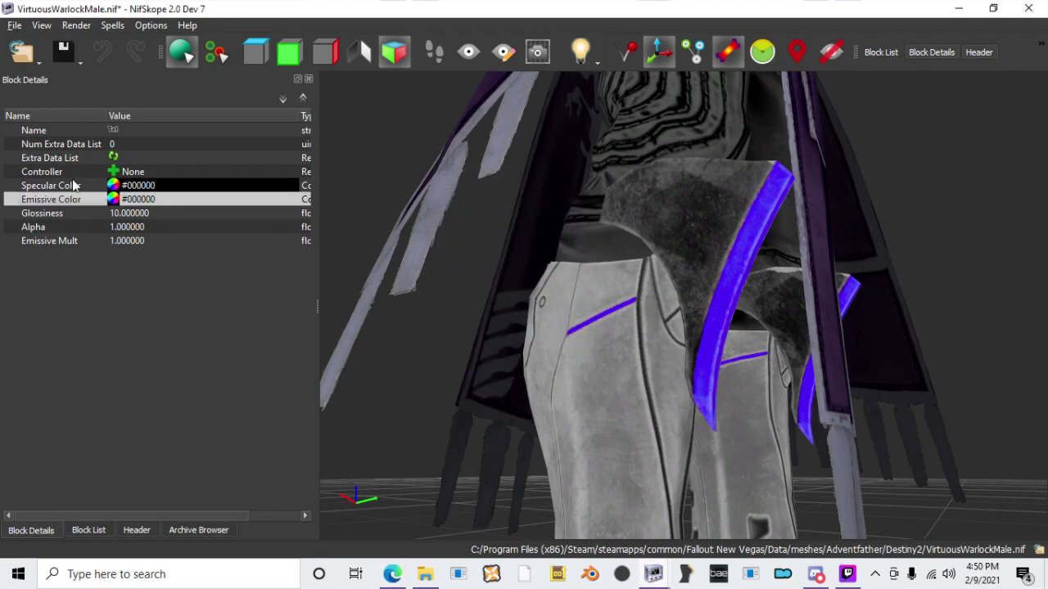
# Step: Set the emissive color of the PantsF mesh's NiMaterialProperty to white (#ffffff)
pyautogui.click(119, 201)
pyautogui.click(469, 300)
pyautogui.click(476, 360)
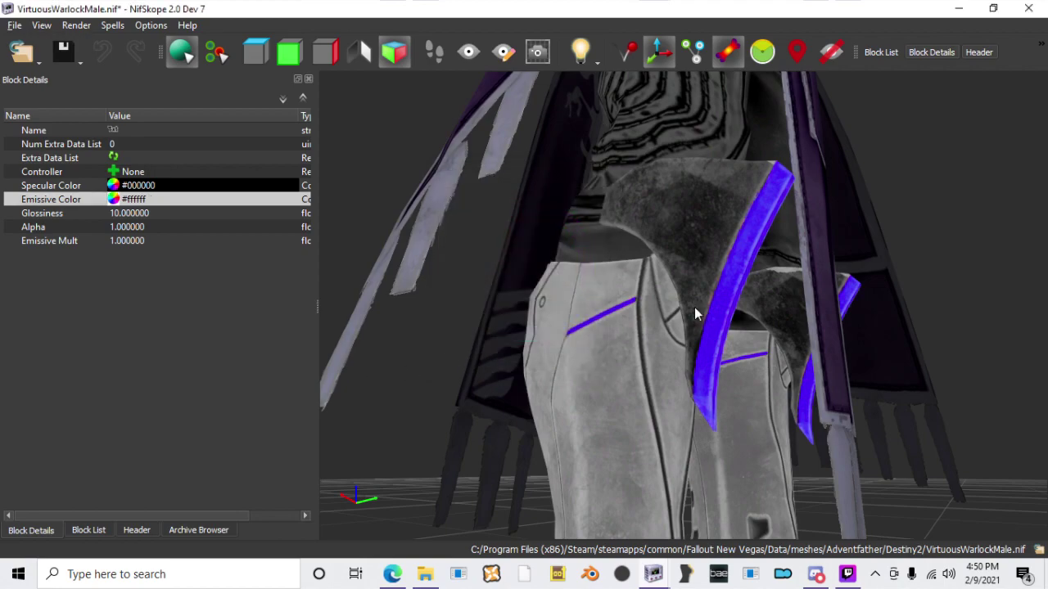
# Step: Examine the diffuse, normal and glow texture paths in the PantsF mesh's BSShaderTextureSet
pyautogui.click(89, 530)
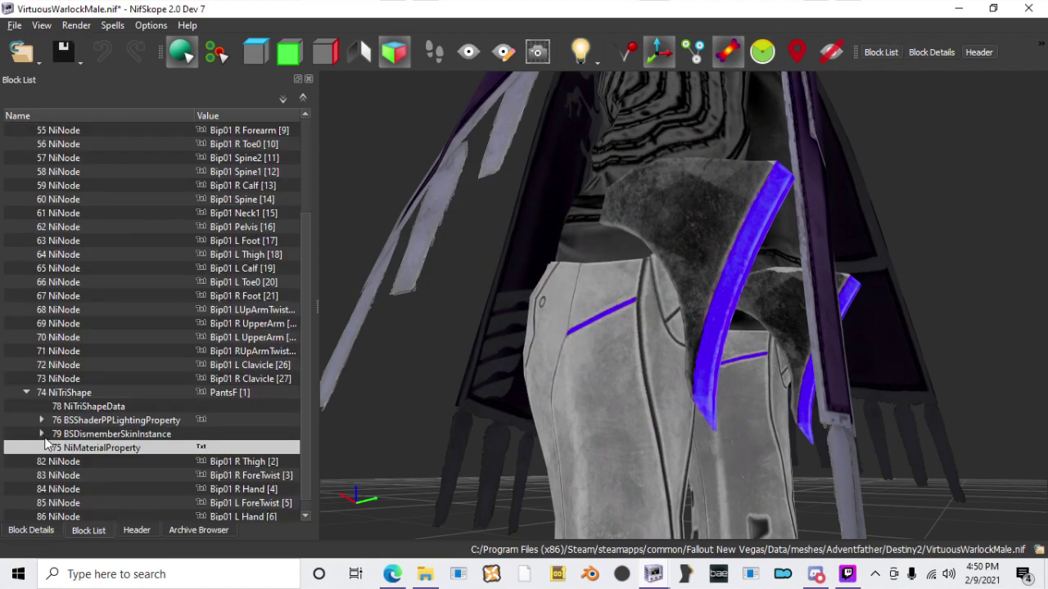
pyautogui.click(42, 420)
pyautogui.click(91, 434)
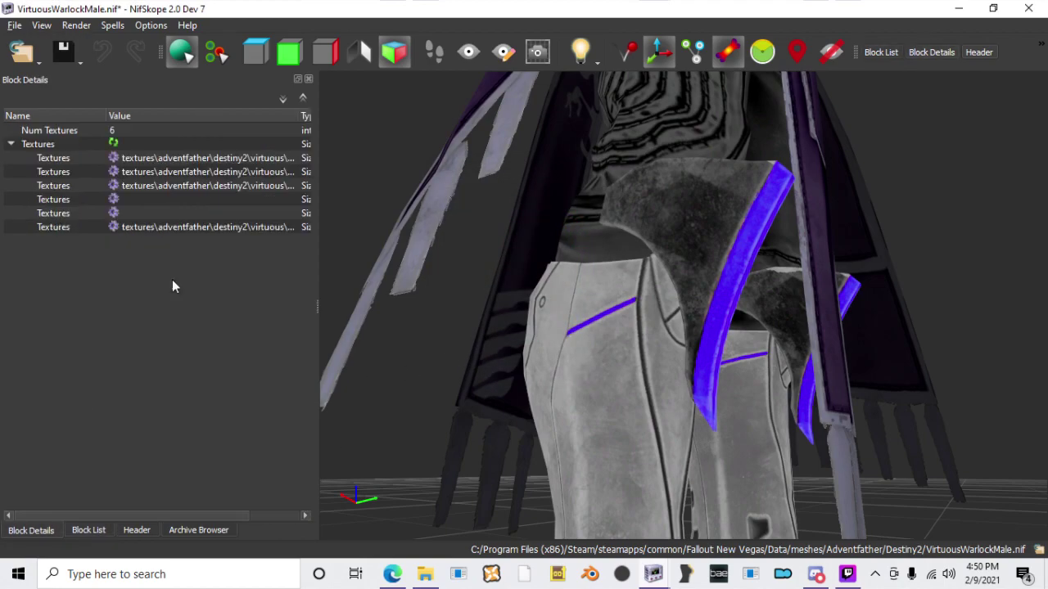
pyautogui.doubleClick(202, 186)
pyautogui.doubleClick(192, 172)
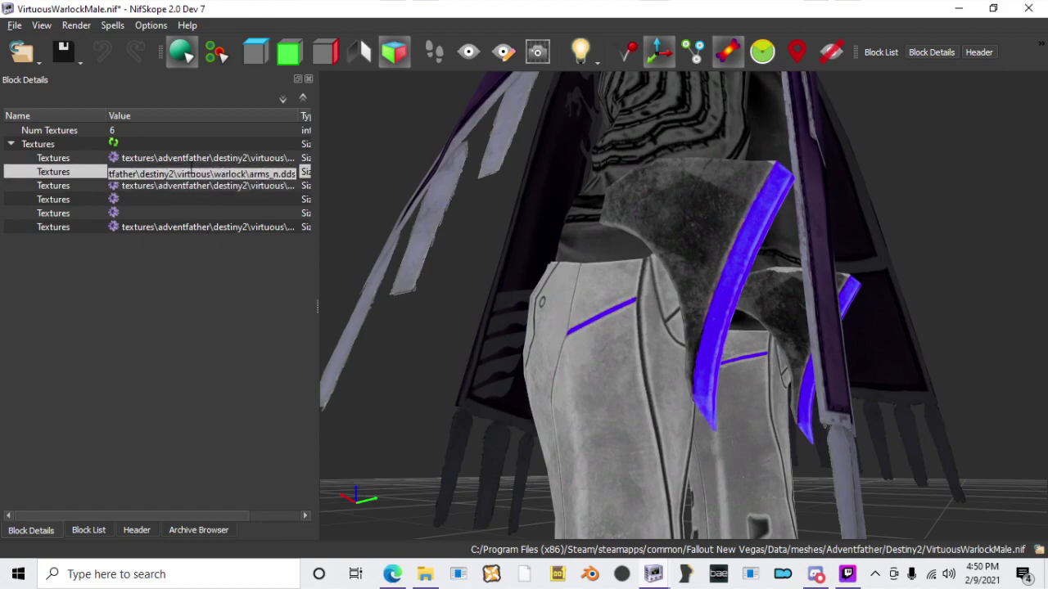
pyautogui.doubleClick(190, 159)
pyautogui.click(163, 188)
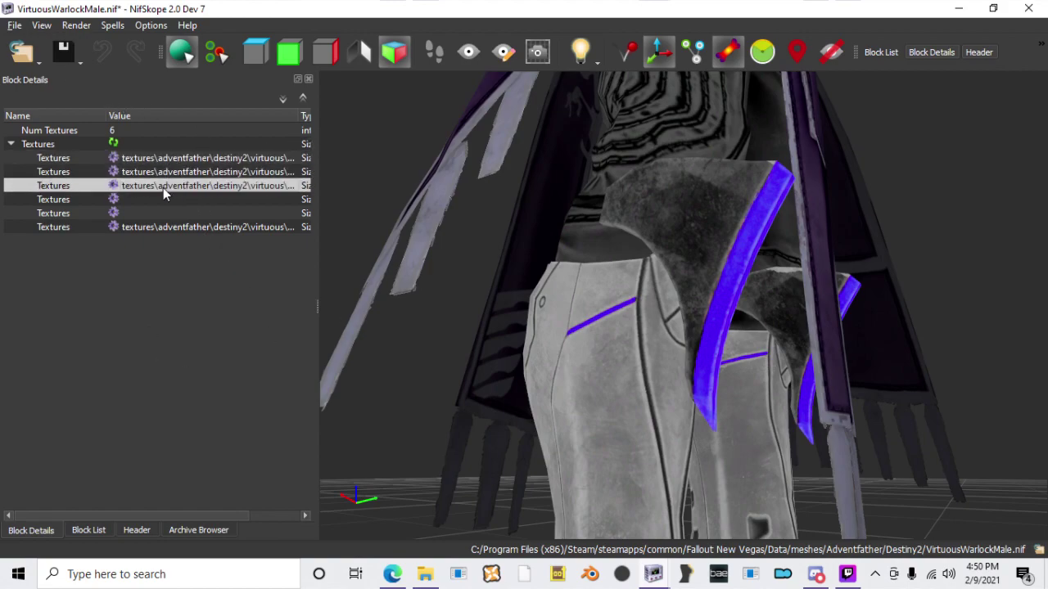
pyautogui.doubleClick(215, 185)
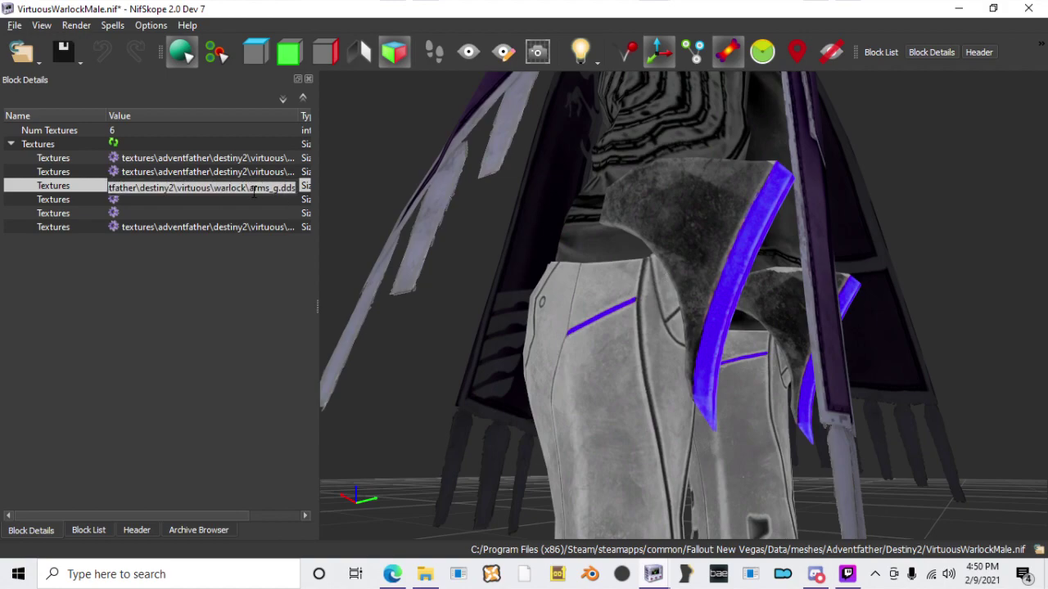
# Step: Inspect the colored armor strips from behind and view the arms_g.dds glow map among the Warlock textures without changing the assignment
pyautogui.scroll(-5, 675, 415)
pyautogui.moveTo(674, 415); pyautogui.dragTo(596, 408)
pyautogui.scroll(-3, 596, 407)
pyautogui.scroll(6, 482, 375)
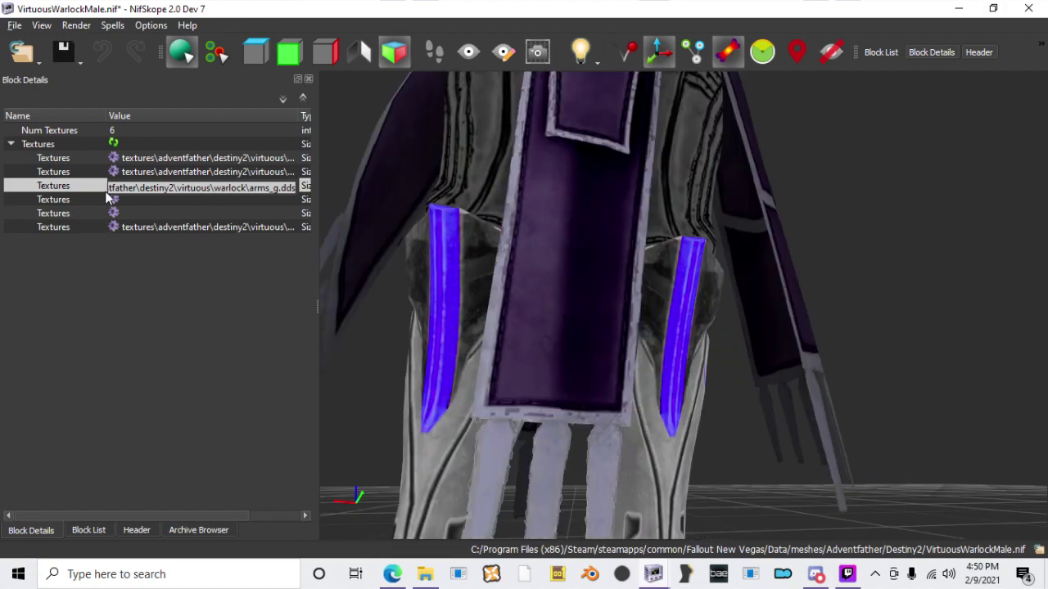
pyautogui.click(161, 203)
pyautogui.click(115, 189)
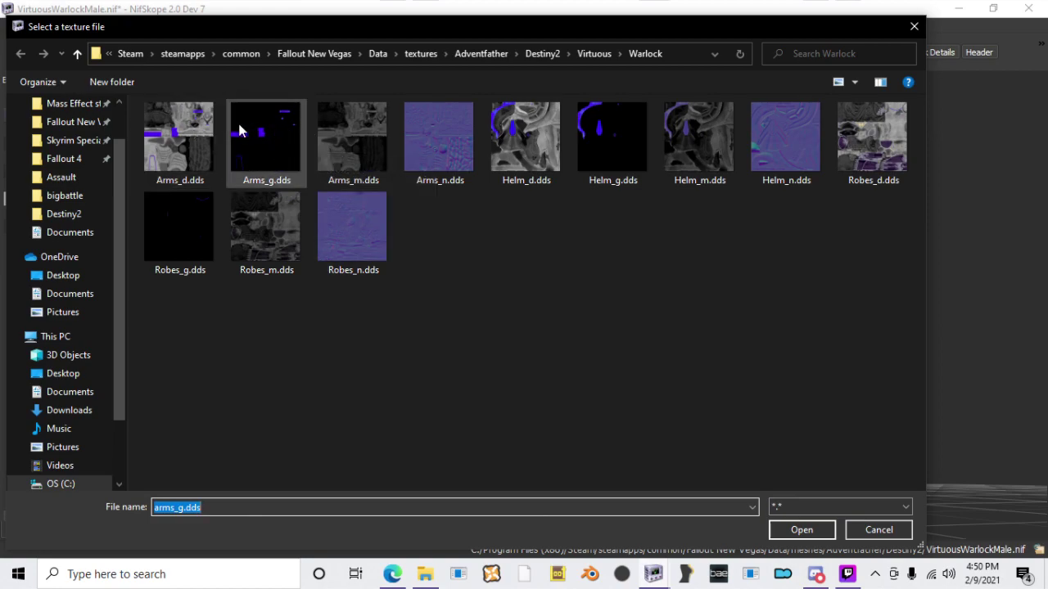
pyautogui.click(877, 530)
# Step: Examine the complete warlock outfit and its colored accents from the front
pyautogui.moveTo(734, 443); pyautogui.dragTo(696, 419)
pyautogui.scroll(-3, 601, 406)
pyautogui.scroll(-2, 860, 390)
pyautogui.scroll(-4, 810, 405)
pyautogui.moveTo(837, 352); pyautogui.dragTo(761, 300)
pyautogui.scroll(4, 749, 270)
pyautogui.moveTo(711, 156); pyautogui.dragTo(702, 257, button='middle')
pyautogui.scroll(-5, 703, 257)
pyautogui.moveTo(703, 257); pyautogui.dragTo(639, 275)
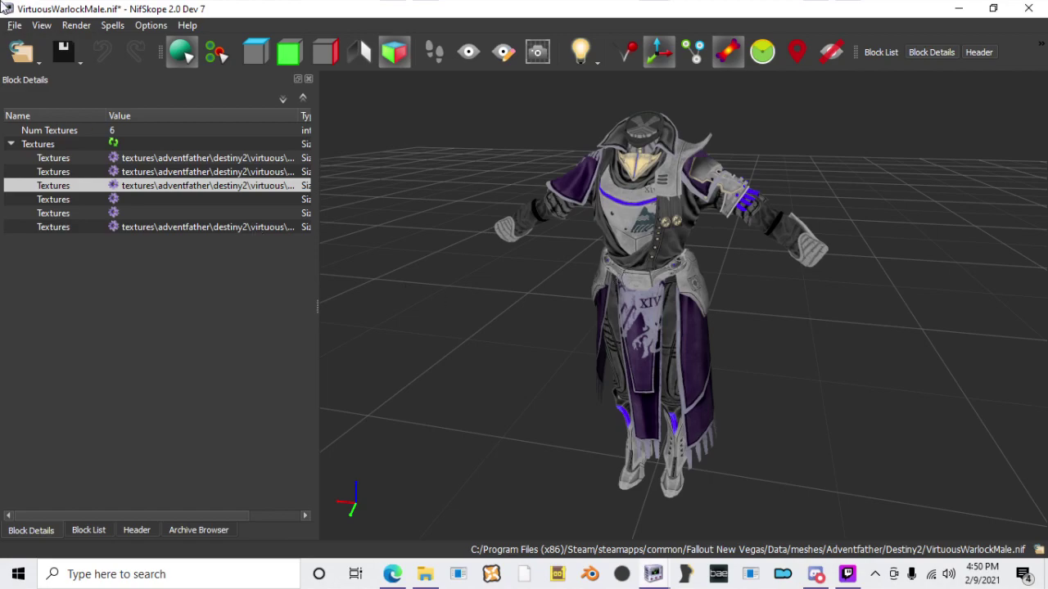
# Step: Return to the DiamondDogsAssaultMaleA.nif window
pyautogui.click(72, 62)
pyautogui.click(733, 187)
pyautogui.scroll(3, 762, 270)
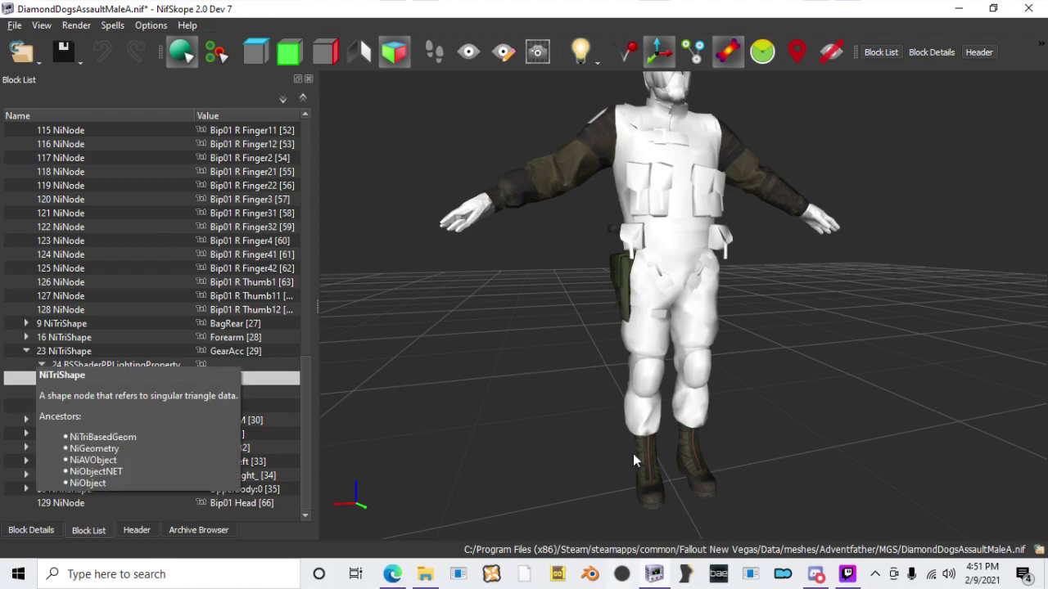
# Step: Assign Gear_d.dds as the diffuse texture and Gear_n.dds as the normal map in the GlovesM mesh's texture set
pyautogui.click(27, 351)
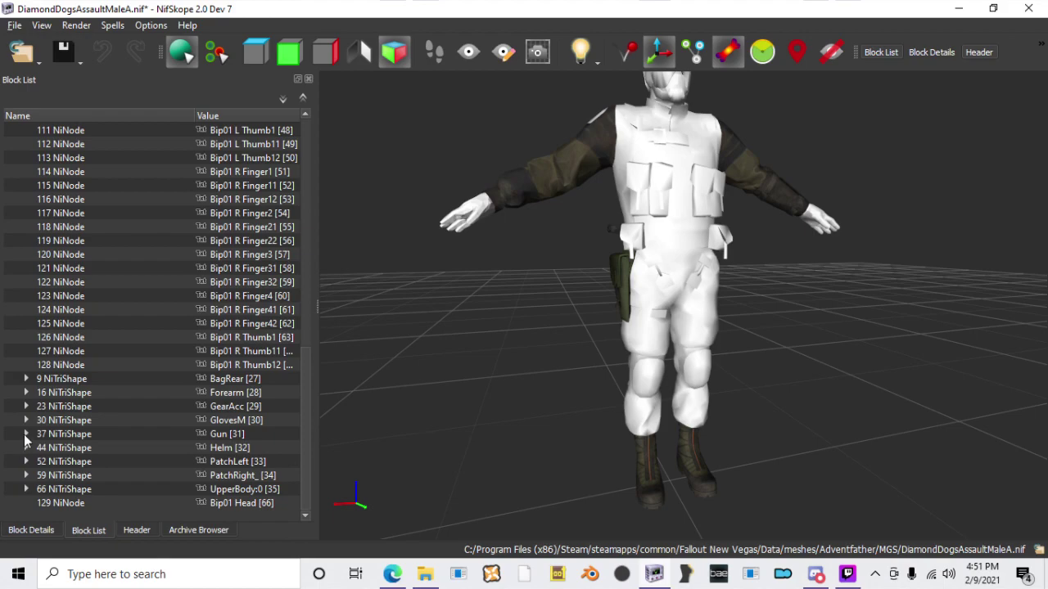
pyautogui.click(26, 420)
pyautogui.click(79, 385)
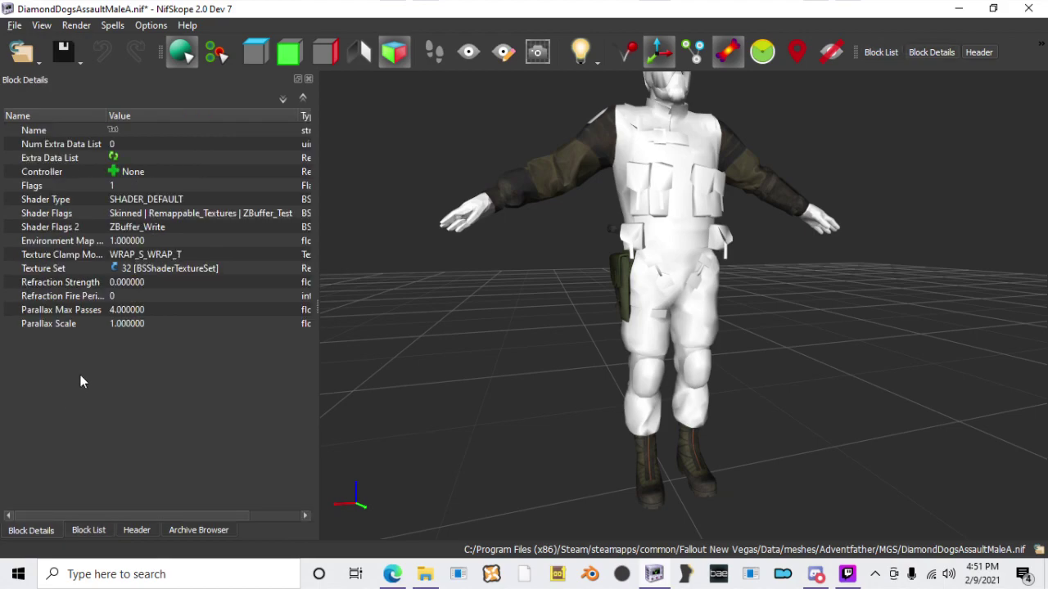
pyautogui.click(88, 530)
pyautogui.click(50, 386)
pyautogui.click(60, 400)
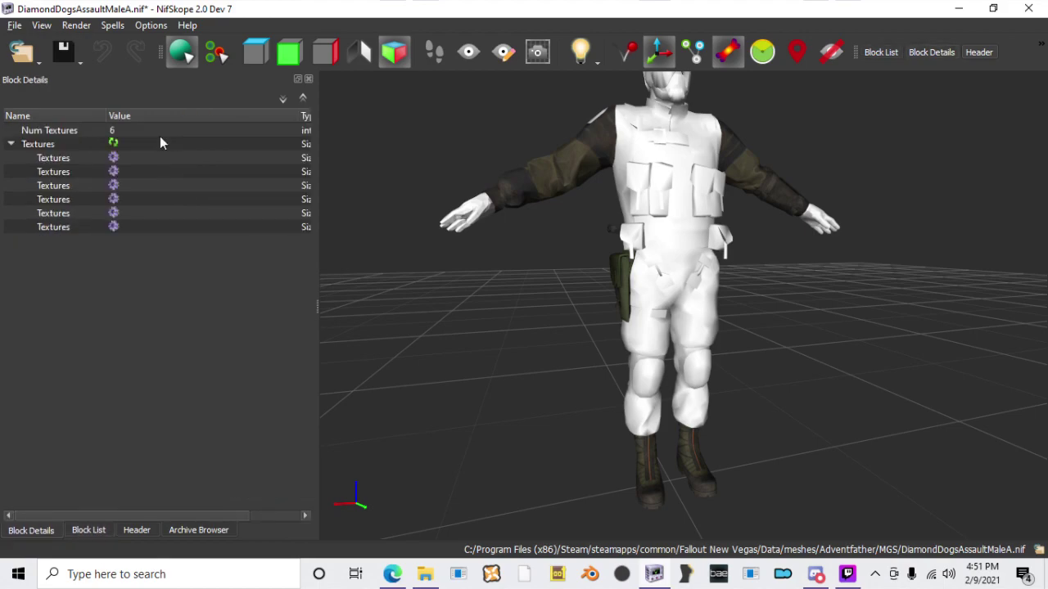
pyautogui.click(113, 170)
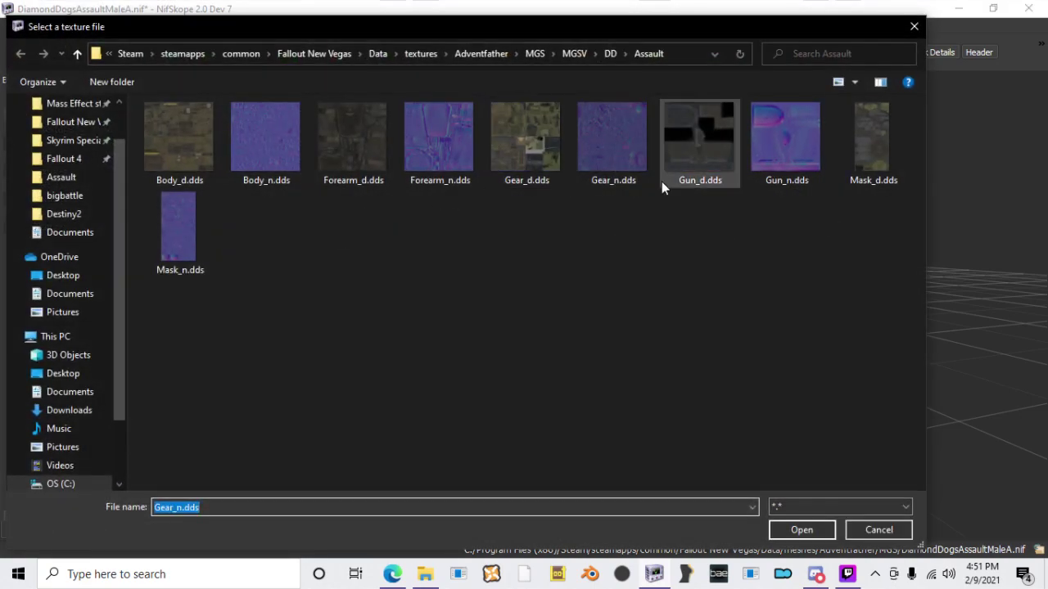
pyautogui.doubleClick(612, 148)
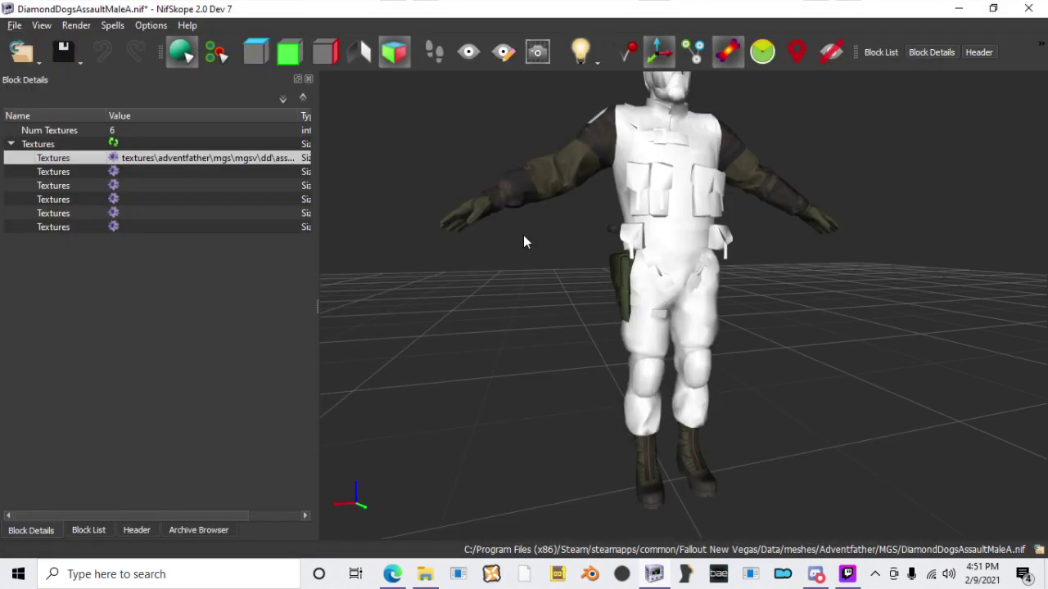
pyautogui.click(113, 174)
pyautogui.doubleClick(605, 143)
# Step: Assign Gun_d.dds as the diffuse texture and Gun_n.dds as the normal map in the Gun mesh's texture set
pyautogui.click(94, 529)
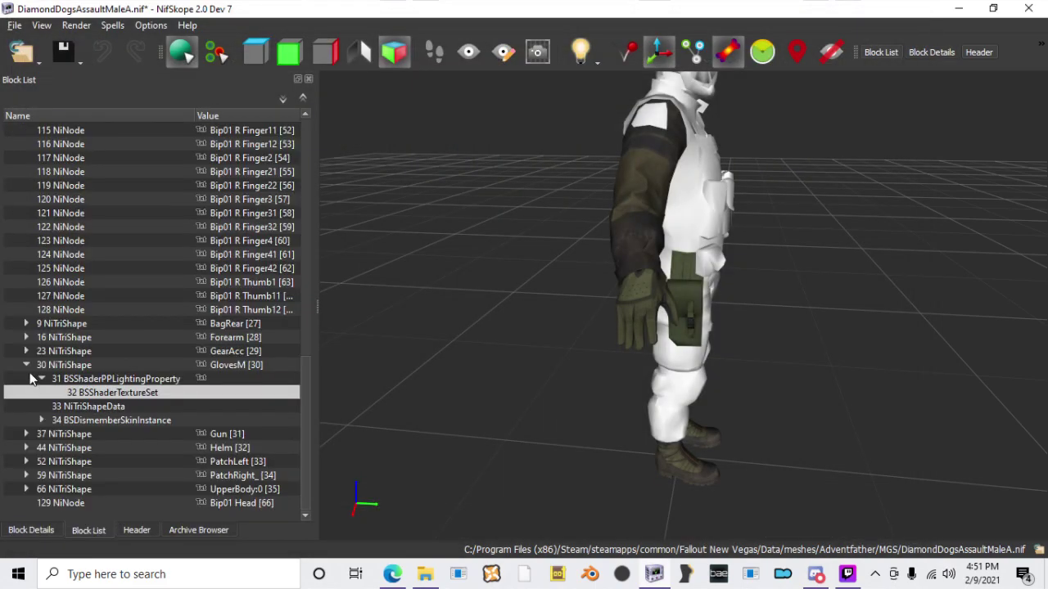
pyautogui.click(26, 365)
pyautogui.click(27, 433)
pyautogui.click(41, 408)
pyautogui.click(77, 408)
pyautogui.click(34, 530)
pyautogui.click(114, 158)
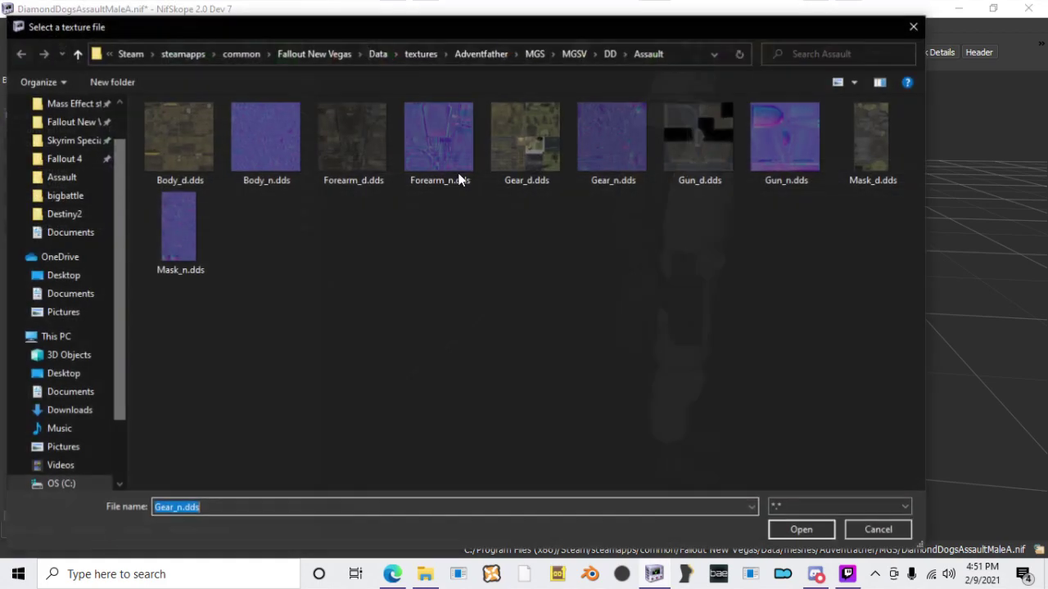
pyautogui.doubleClick(695, 176)
pyautogui.moveTo(559, 285); pyautogui.dragTo(543, 272)
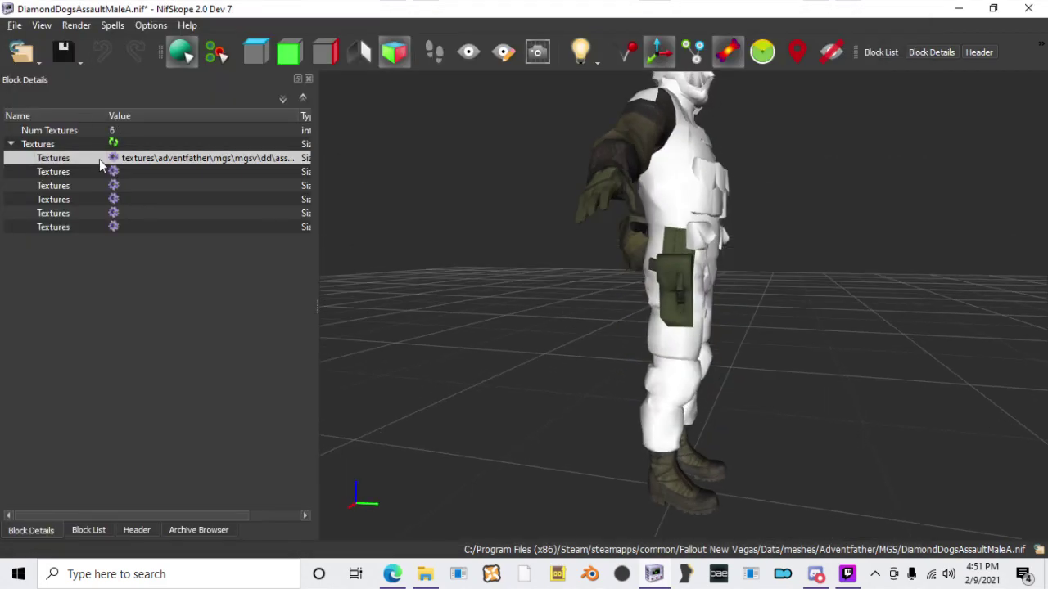
pyautogui.click(114, 173)
pyautogui.doubleClick(771, 163)
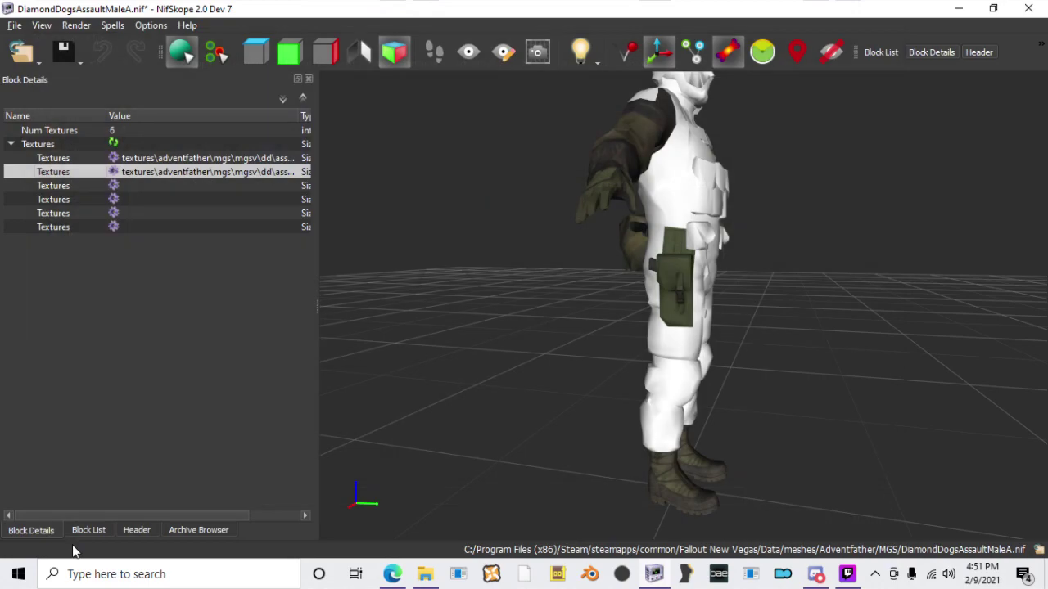
# Step: Assign Mask_d.dds as the diffuse texture and Mask_n.dds as the normal map in the Helm mesh's texture set
pyautogui.click(89, 530)
pyautogui.click(25, 379)
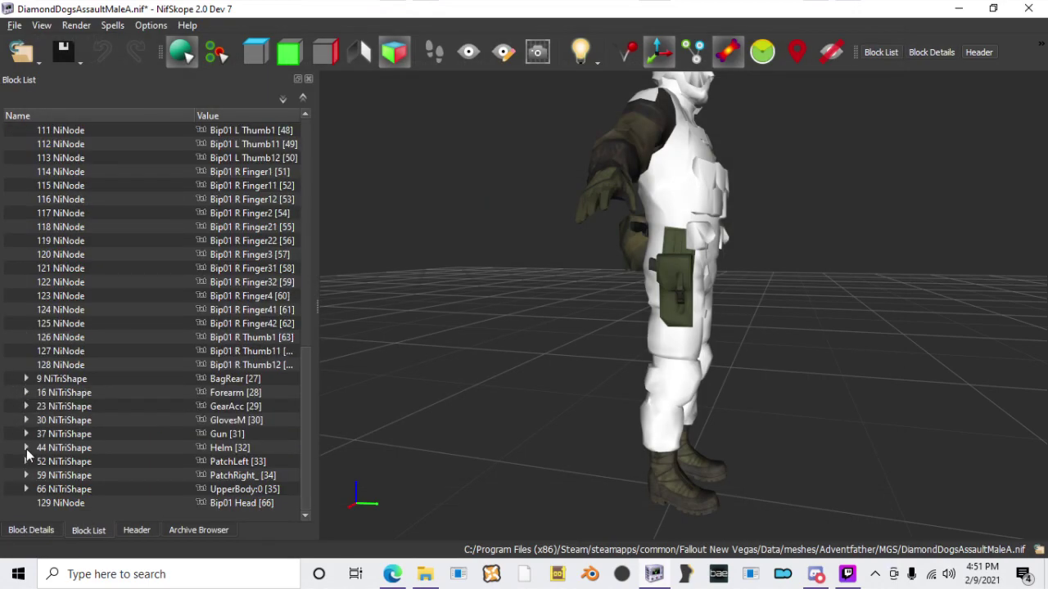
pyautogui.click(25, 448)
pyautogui.click(67, 408)
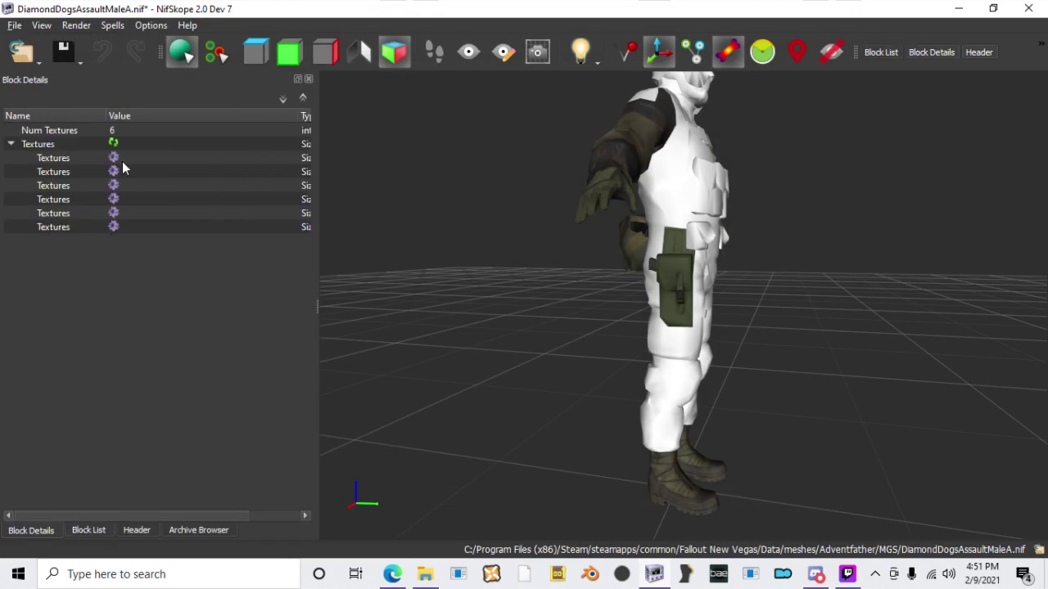
pyautogui.click(117, 155)
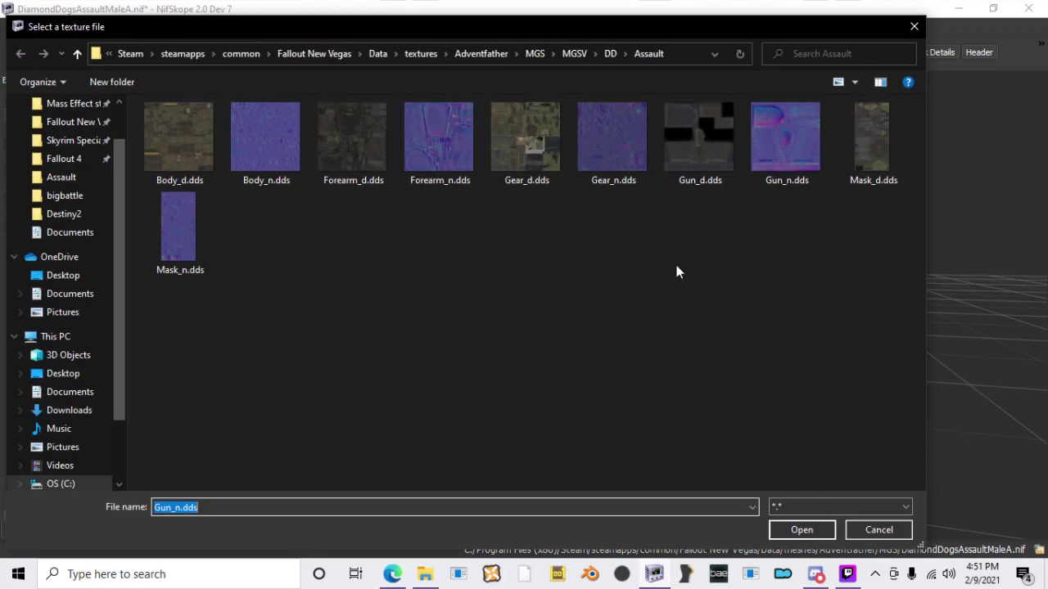
pyautogui.doubleClick(839, 176)
pyautogui.click(114, 174)
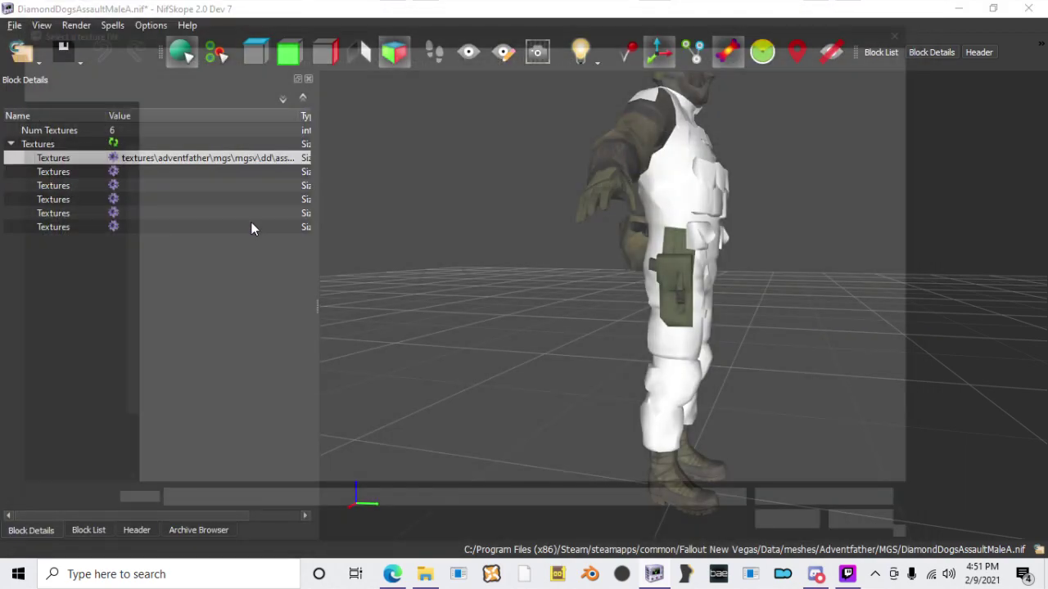
pyautogui.doubleClick(182, 227)
# Step: Assign Patch_d.dds from the MGSV textures folder as the diffuse texture in the PatchLeft mesh's texture set
pyautogui.click(88, 529)
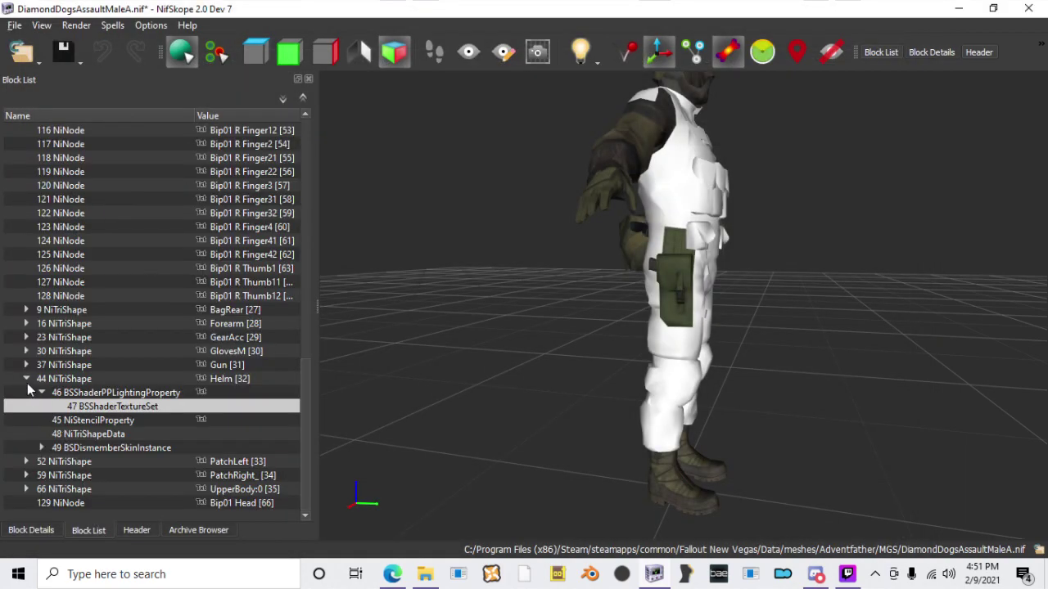
pyautogui.click(26, 379)
pyautogui.click(27, 461)
pyautogui.click(39, 435)
pyautogui.click(67, 434)
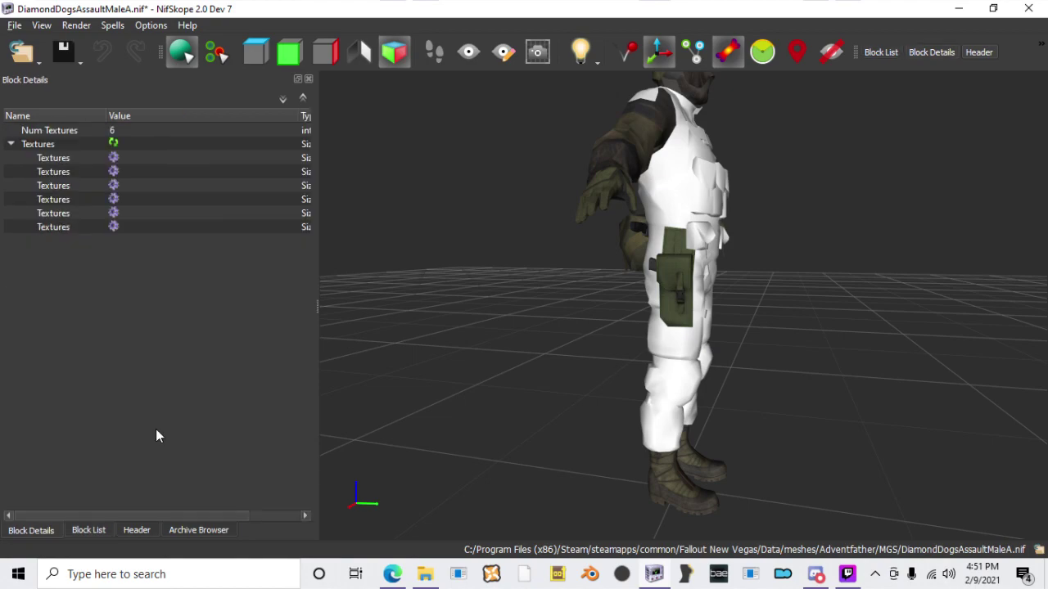
pyautogui.moveTo(536, 401); pyautogui.dragTo(415, 430)
pyautogui.scroll(2, 606, 262)
pyautogui.moveTo(626, 246); pyautogui.dragTo(567, 367, button='middle')
pyautogui.moveTo(567, 372); pyautogui.dragTo(492, 343)
pyautogui.scroll(3, 492, 344)
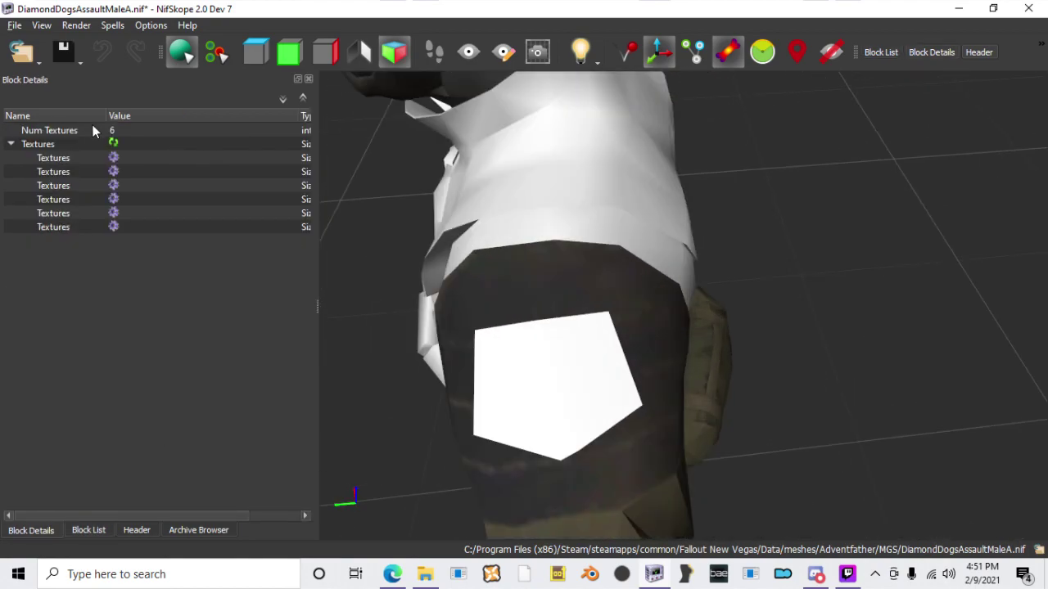
pyautogui.doubleClick(114, 170)
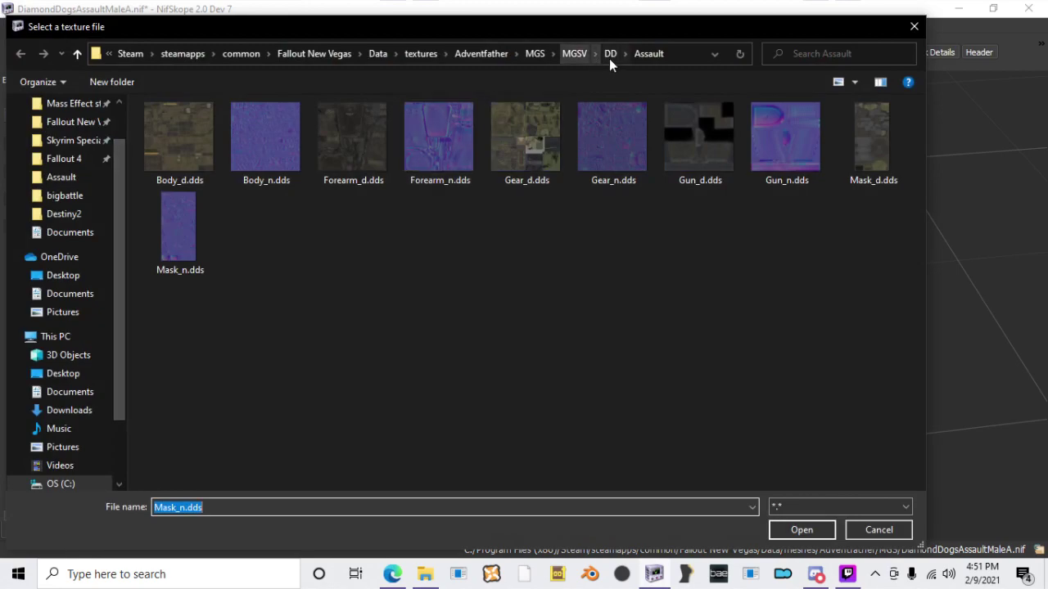
pyautogui.click(609, 55)
pyautogui.click(582, 53)
pyautogui.scroll(-5, 476, 250)
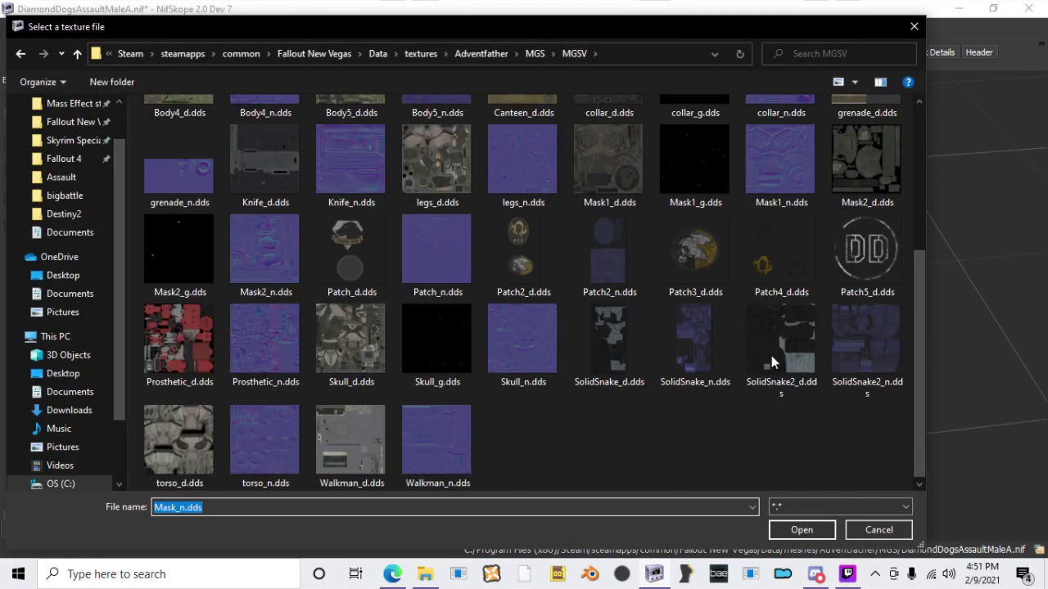
pyautogui.doubleClick(367, 266)
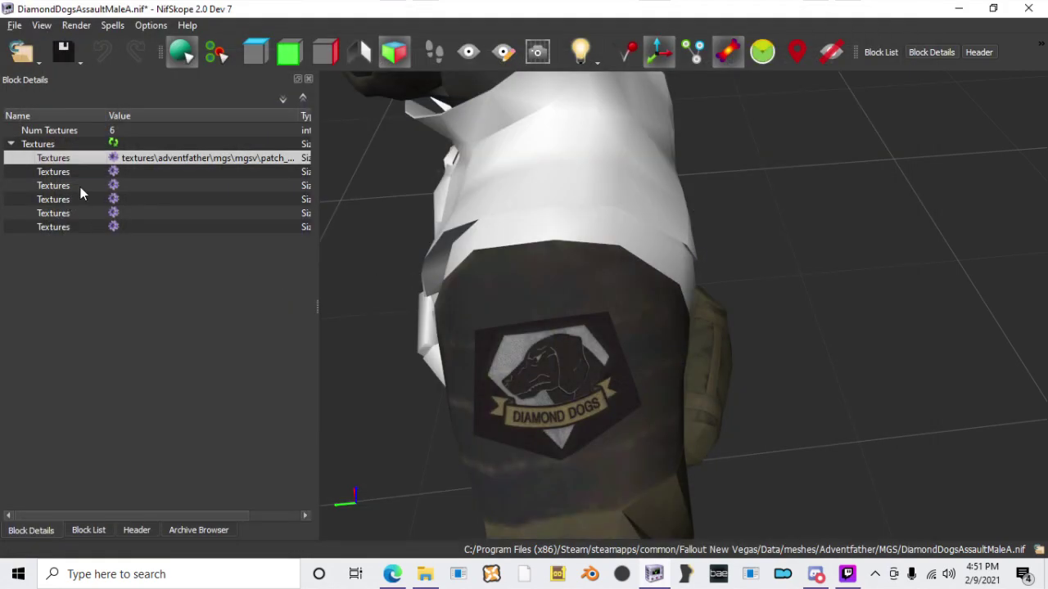
# Step: Assign Patch_n.dds as the normal map in the PatchLeft mesh's texture set and save the file
pyautogui.doubleClick(112, 172)
pyautogui.scroll(-4, 271, 345)
pyautogui.click(524, 250)
pyautogui.doubleClick(438, 258)
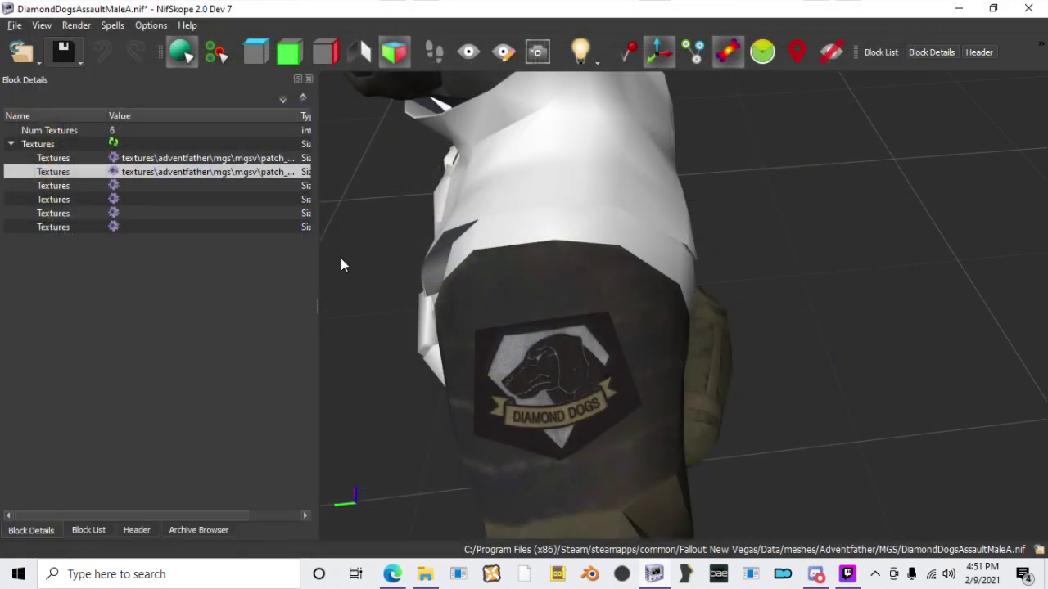
# Step: Attach a NiAlphaProperty to the PatchLeft mesh on the shoulder
pyautogui.moveTo(516, 362); pyautogui.dragTo(522, 348)
pyautogui.click(522, 347)
pyautogui.click(973, 339)
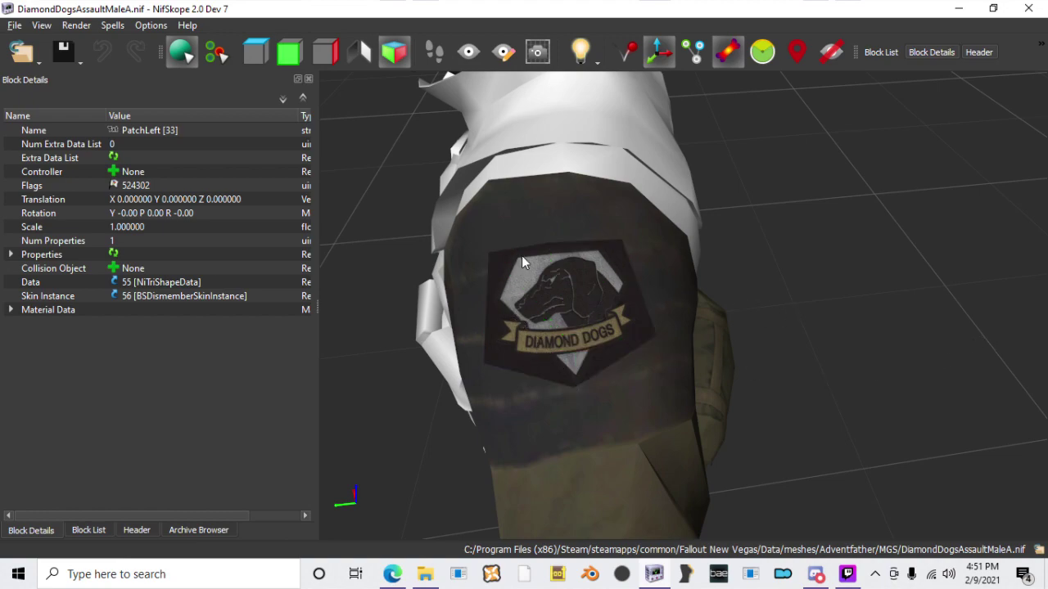
pyautogui.click(542, 334)
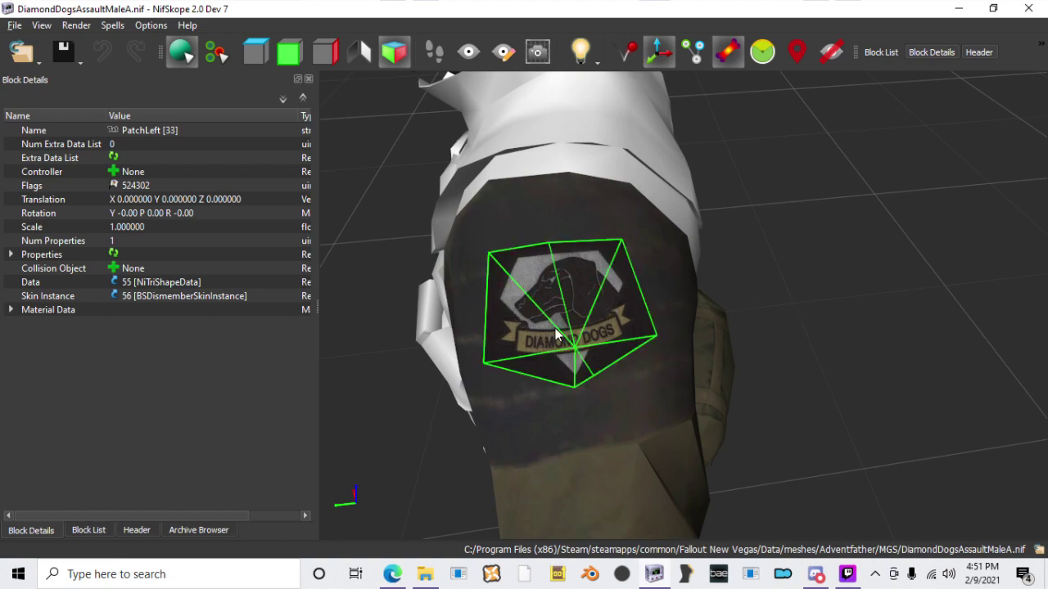
pyautogui.click(850, 305)
pyautogui.moveTo(577, 306); pyautogui.dragTo(573, 303)
pyautogui.rightClick(573, 302)
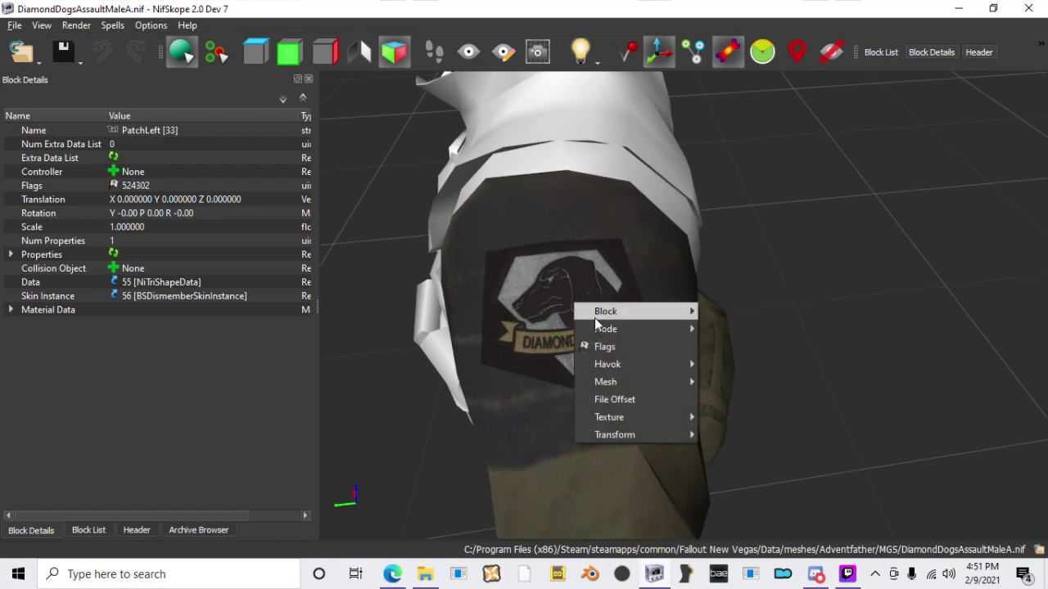
pyautogui.click(556, 316)
pyautogui.rightClick(554, 311)
pyautogui.moveTo(596, 337)
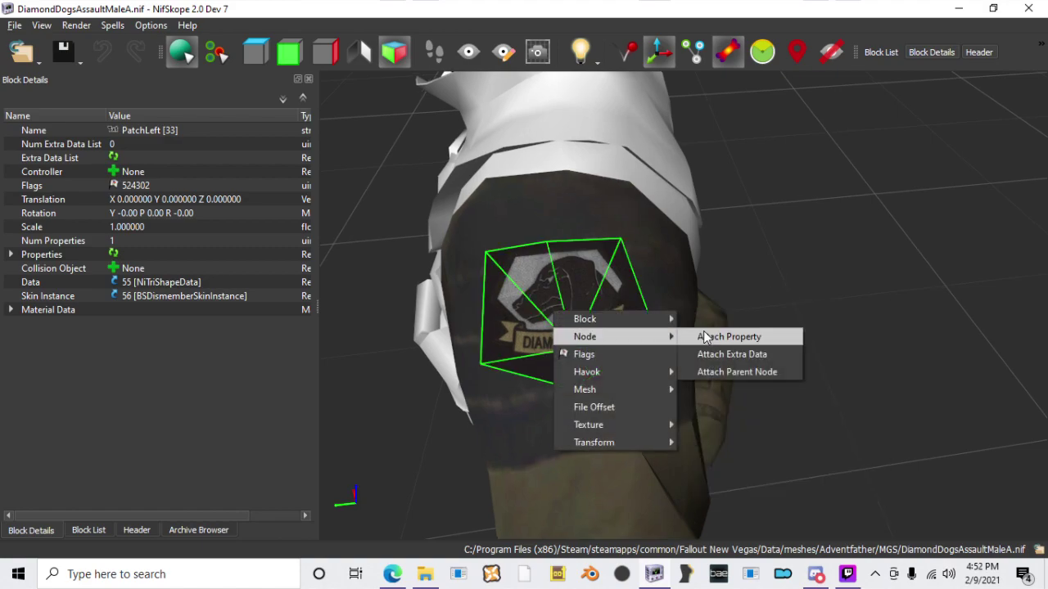
pyautogui.moveTo(705, 337)
pyautogui.click(748, 204)
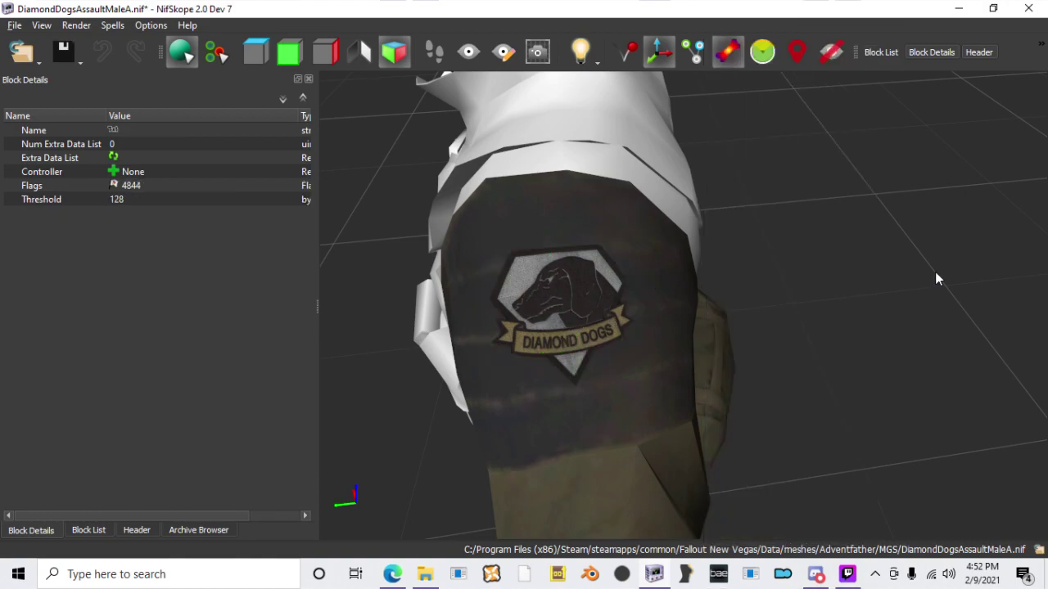
# Step: Save DiamondDogsAssaultMaleA.nif with the alpha property added to the left shoulder patch
pyautogui.click(80, 63)
pyautogui.click(73, 78)
pyautogui.scroll(-4, 456, 258)
pyautogui.moveTo(459, 260); pyautogui.dragTo(682, 235)
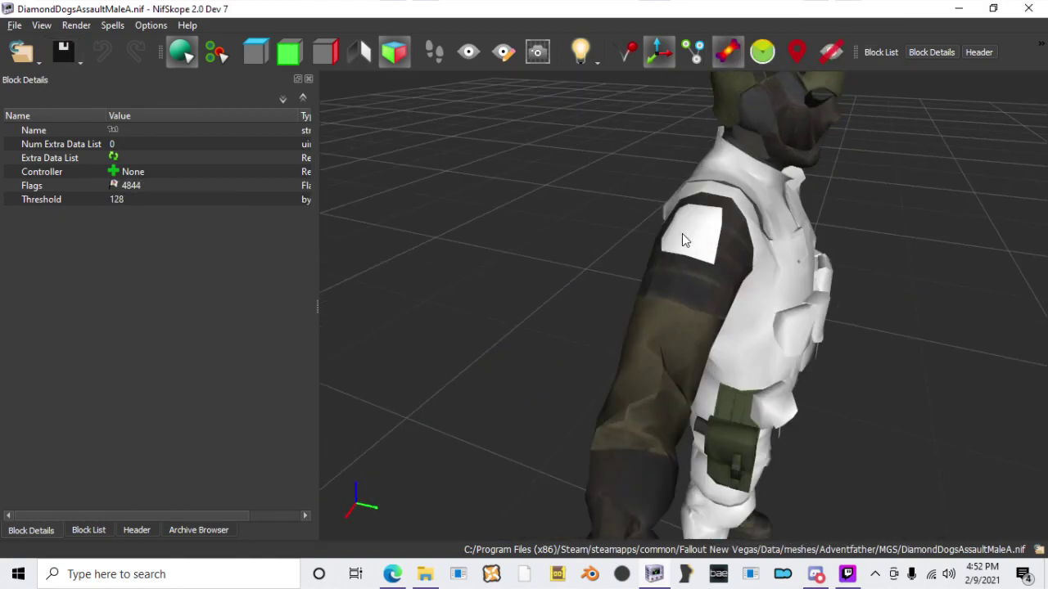
# Step: Assign the DD logo patch texture from the MGSV textures folder as the diffuse texture in the PatchRight_ mesh's texture set
pyautogui.click(682, 235)
pyautogui.click(92, 532)
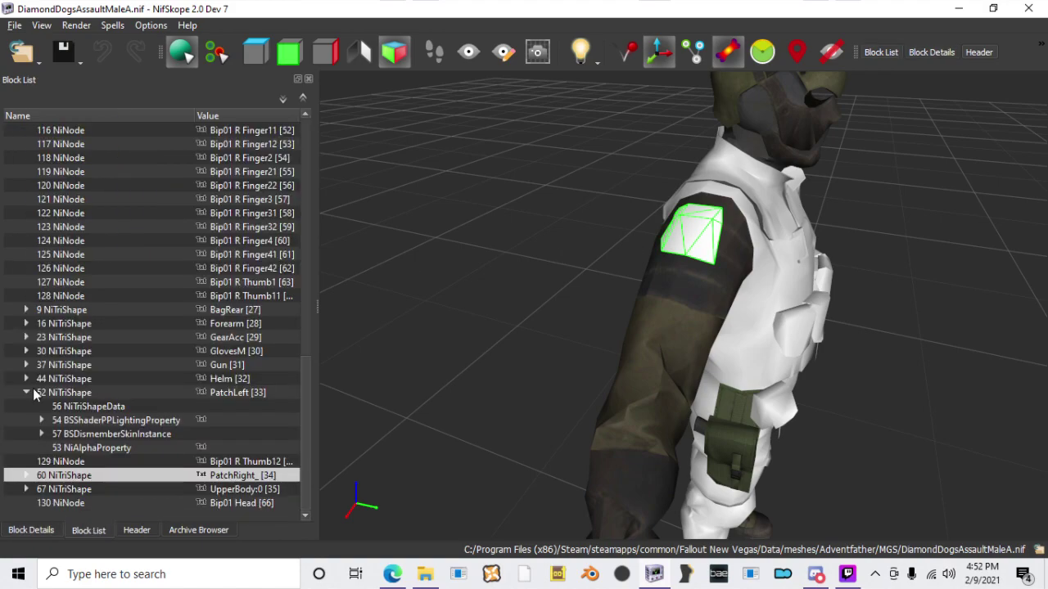
pyautogui.click(27, 393)
pyautogui.click(27, 476)
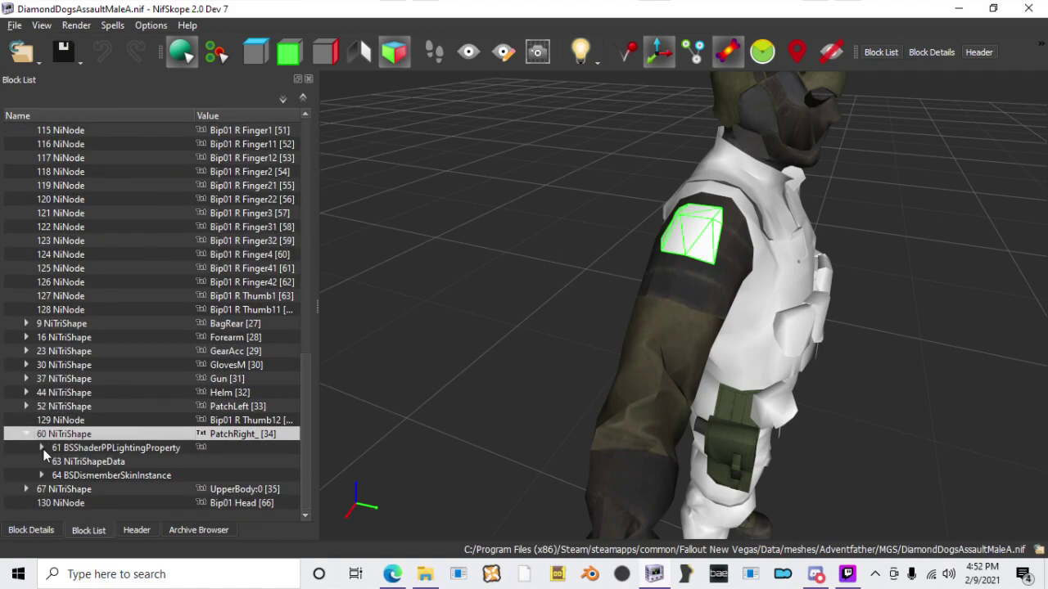
pyautogui.click(43, 448)
pyautogui.click(80, 449)
pyautogui.click(33, 531)
pyautogui.doubleClick(114, 171)
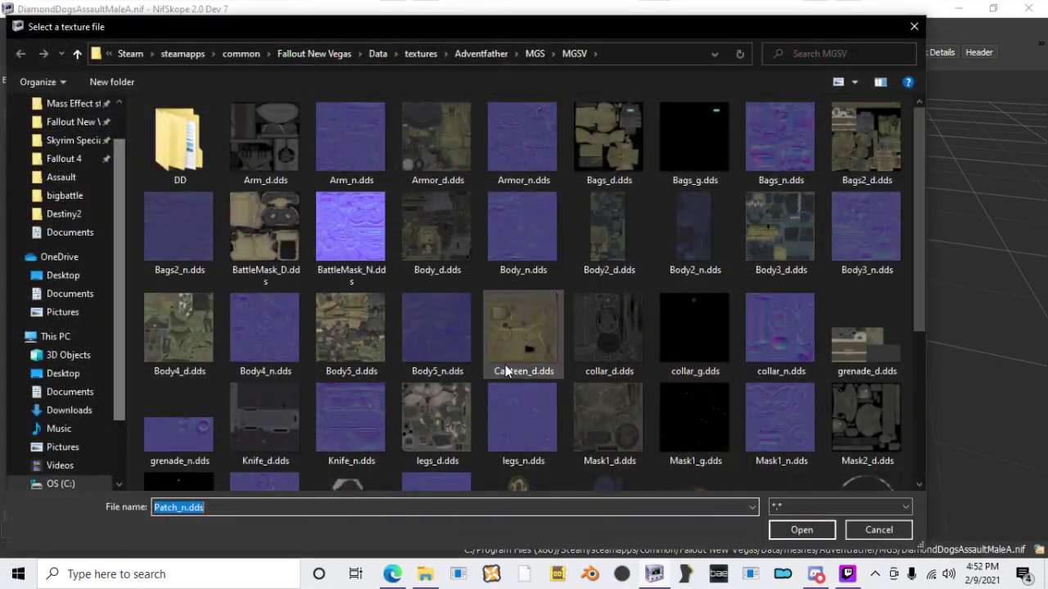
pyautogui.scroll(-5, 614, 372)
pyautogui.doubleClick(869, 278)
# Step: Attach a NiAlphaProperty to the PatchRight_ mesh on the other shoulder and save the file
pyautogui.moveTo(869, 287); pyautogui.dragTo(754, 318)
pyautogui.rightClick(753, 318)
pyautogui.moveTo(753, 306)
pyautogui.moveTo(871, 308)
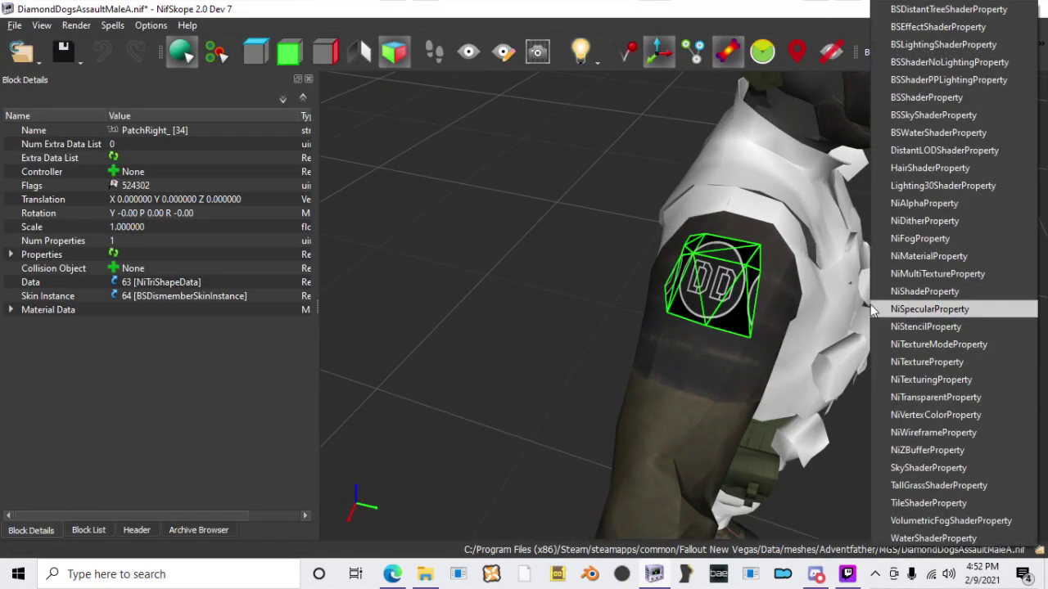
pyautogui.click(872, 223)
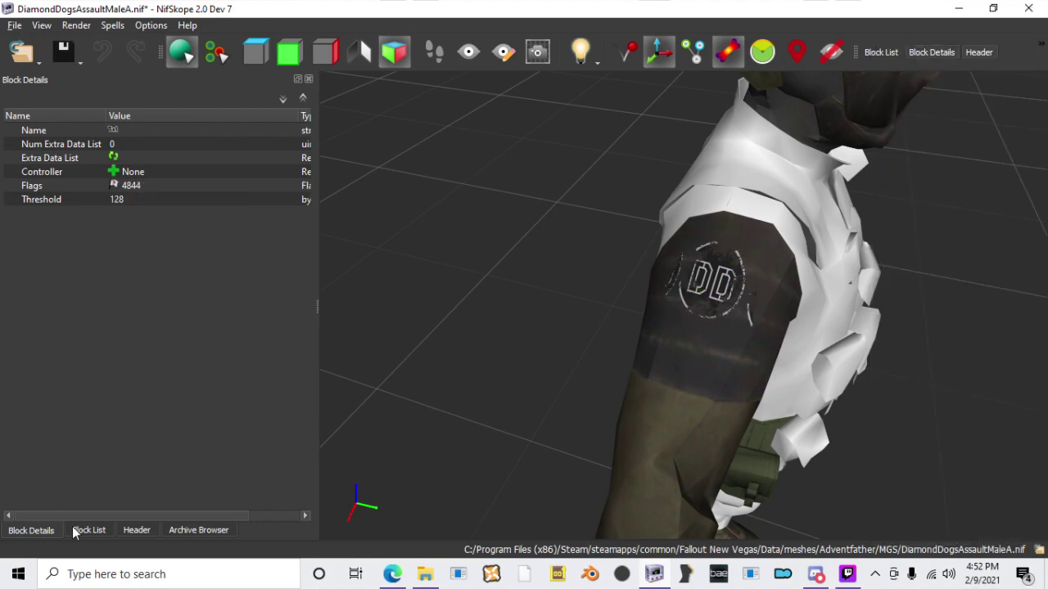
pyautogui.click(73, 533)
pyautogui.scroll(3, 615, 393)
pyautogui.click(60, 59)
pyautogui.click(61, 78)
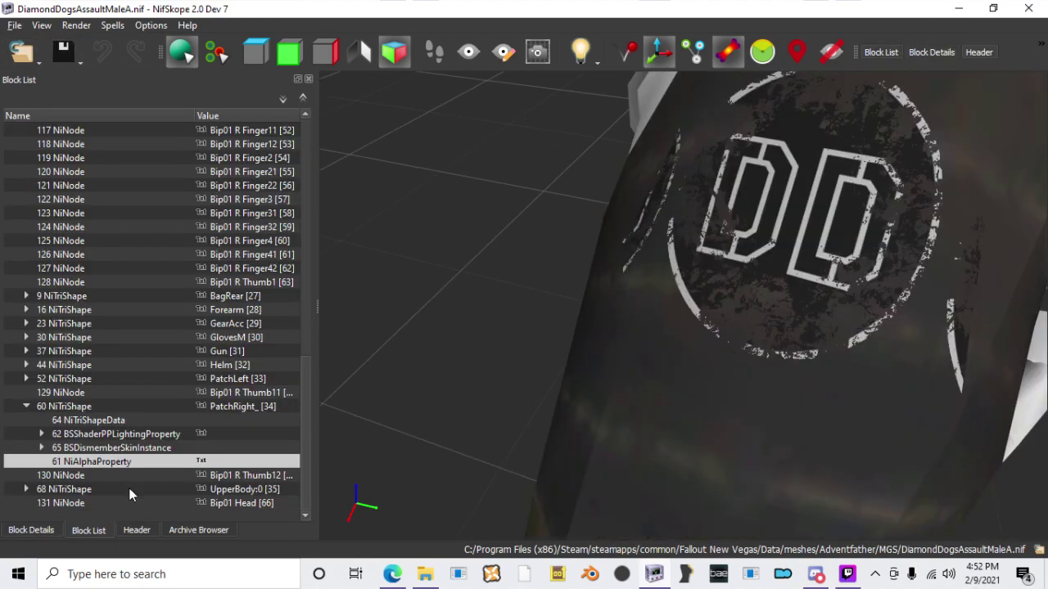
# Step: Assign the body diffuse texture and its normal map in the UpperBody:0 mesh's texture set and save the file
pyautogui.click(27, 407)
pyautogui.click(26, 488)
pyautogui.click(37, 454)
pyautogui.click(90, 449)
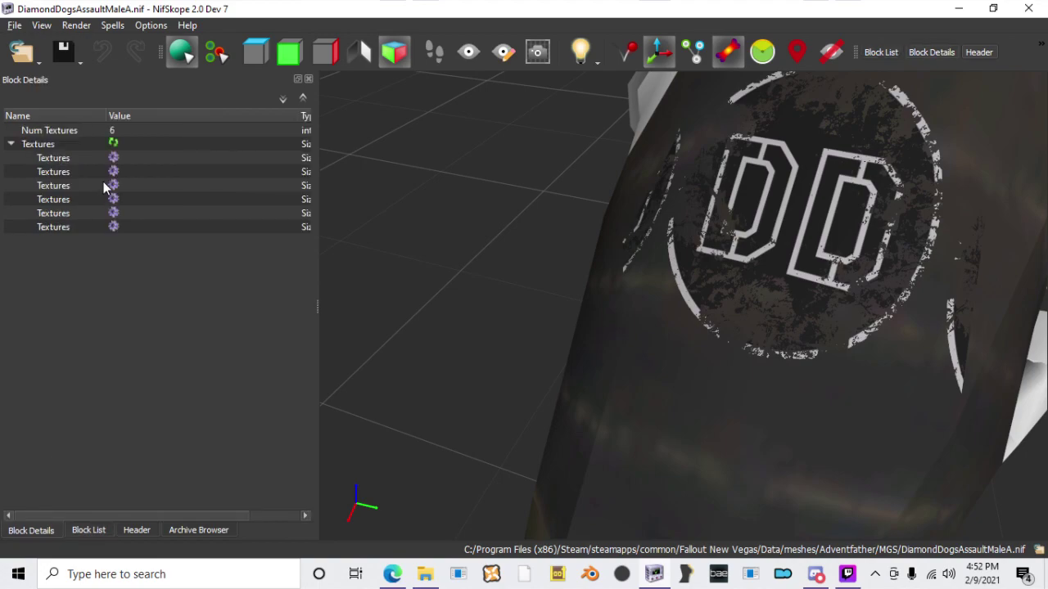
pyautogui.click(113, 160)
pyautogui.doubleClick(191, 134)
pyautogui.doubleClick(191, 130)
pyautogui.doubleClick(192, 135)
pyautogui.click(113, 172)
pyautogui.doubleClick(247, 143)
pyautogui.click(63, 52)
pyautogui.scroll(4, 859, 385)
pyautogui.scroll(-5, 741, 275)
pyautogui.moveTo(833, 375); pyautogui.dragTo(720, 343)
pyautogui.scroll(2, 735, 292)
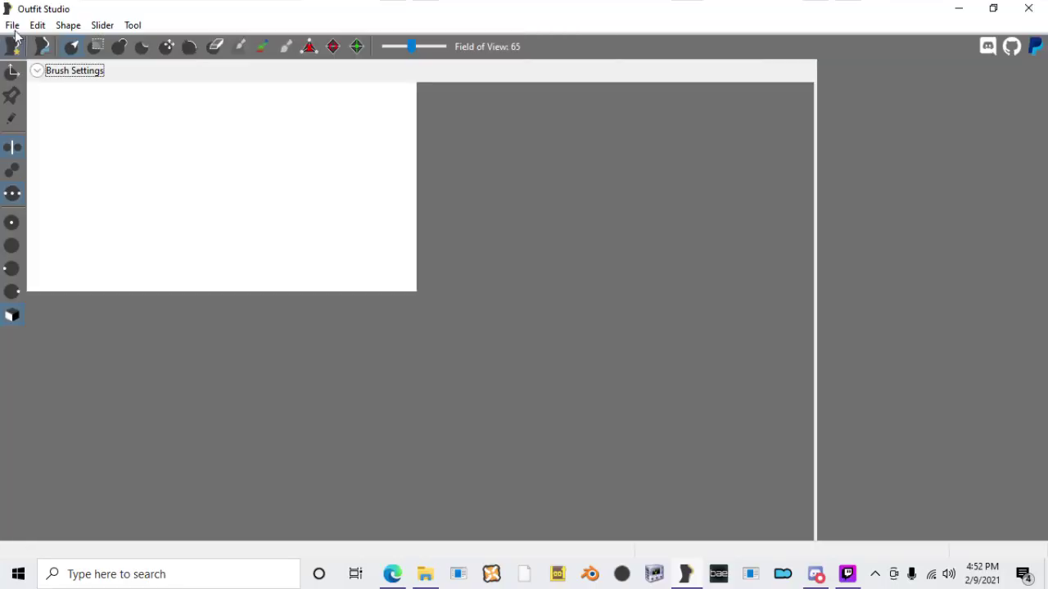
# Step: Switch to Outfit Studio and import DiamondDogsAssaultMaleA.nif as the outfit
pyautogui.click(12, 24)
pyautogui.click(262, 189)
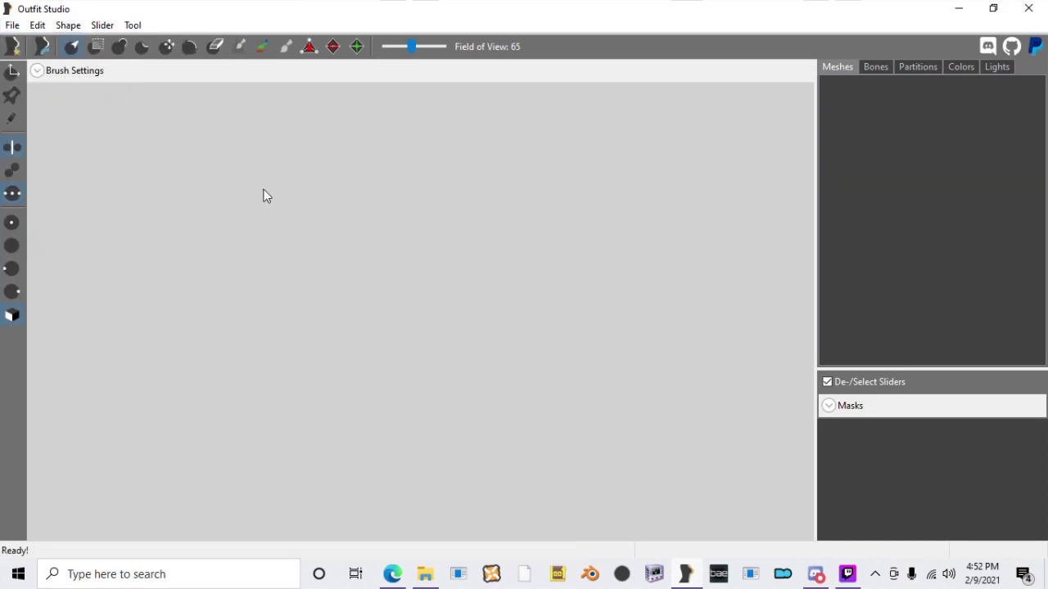
pyautogui.click(13, 25)
pyautogui.moveTo(131, 194)
pyautogui.click(321, 197)
pyautogui.doubleClick(271, 142)
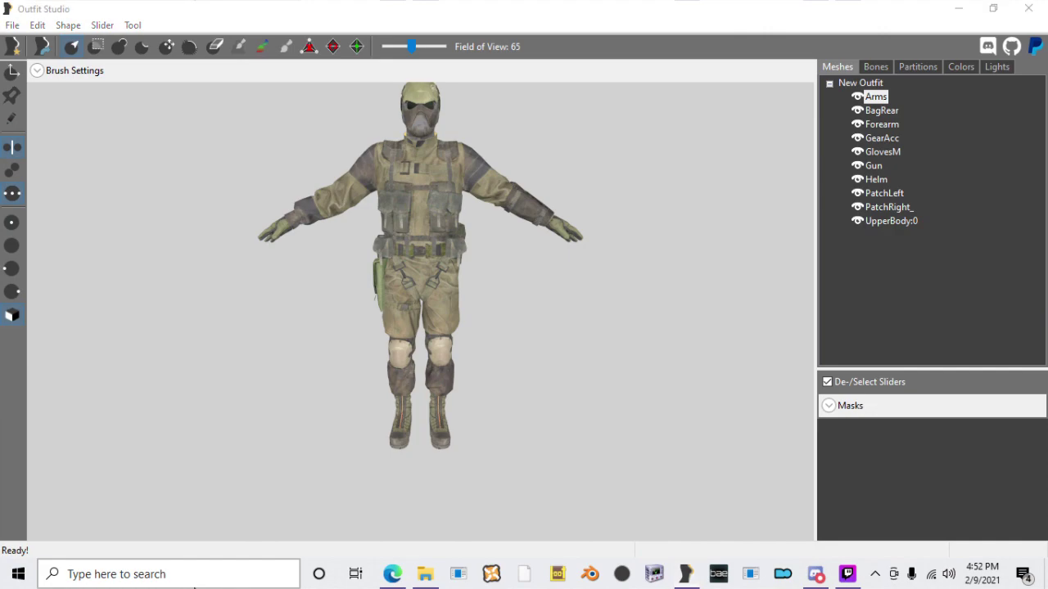
# Step: Search the computer for "geck" and launch the Garden of Eden Creation Kit
pyautogui.click(195, 580)
pyautogui.write('geck')
pyautogui.click(122, 164)
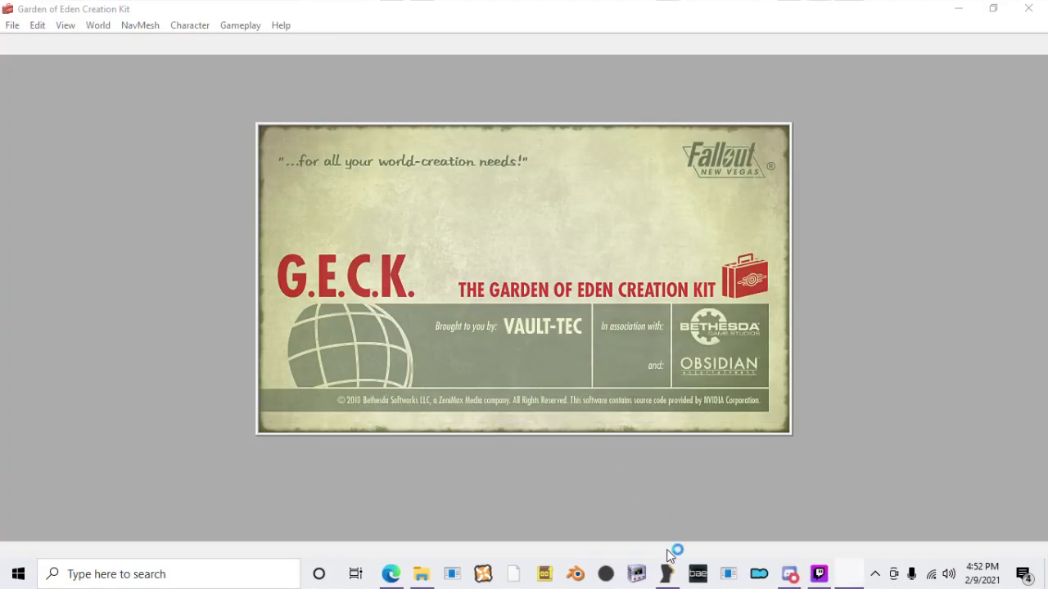
# Step: Switch back to Outfit Studio and delete every mesh of the outfit except Helm
pyautogui.click(667, 574)
pyautogui.scroll(2, 691, 306)
pyautogui.moveTo(691, 306); pyautogui.dragTo(668, 409, button='middle')
pyautogui.scroll(-1, 537, 338)
pyautogui.moveTo(531, 338); pyautogui.dragTo(478, 250, button='right')
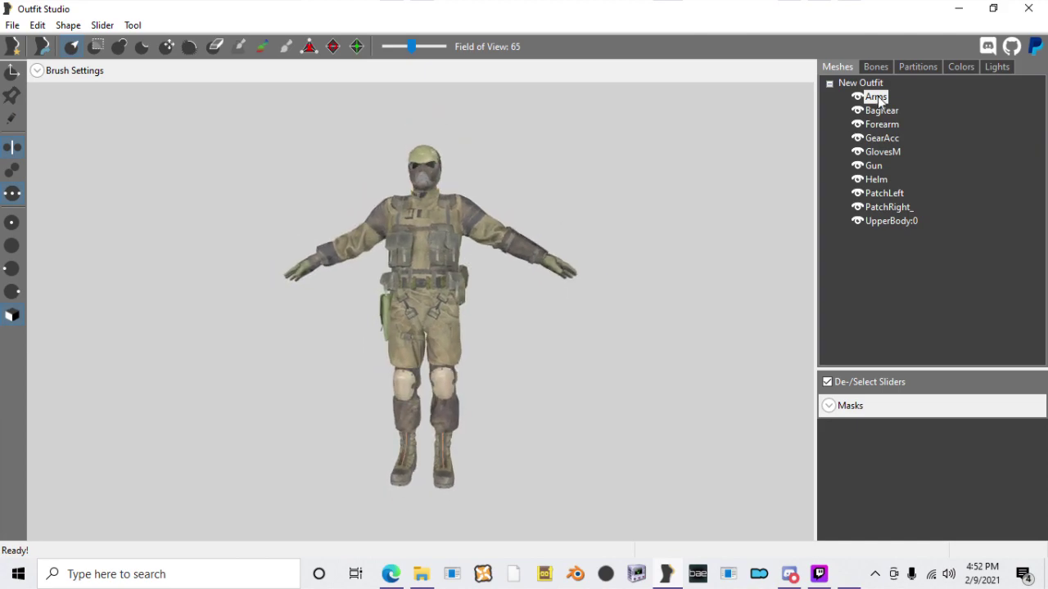
pyautogui.hotkey('ctrl', 'a')
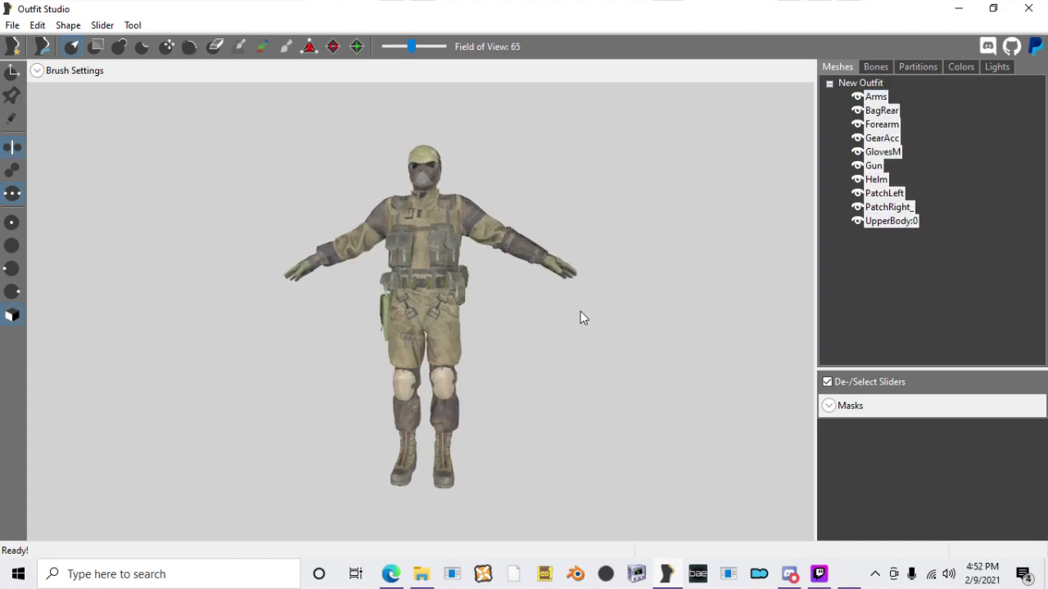
pyautogui.scroll(6, 580, 316)
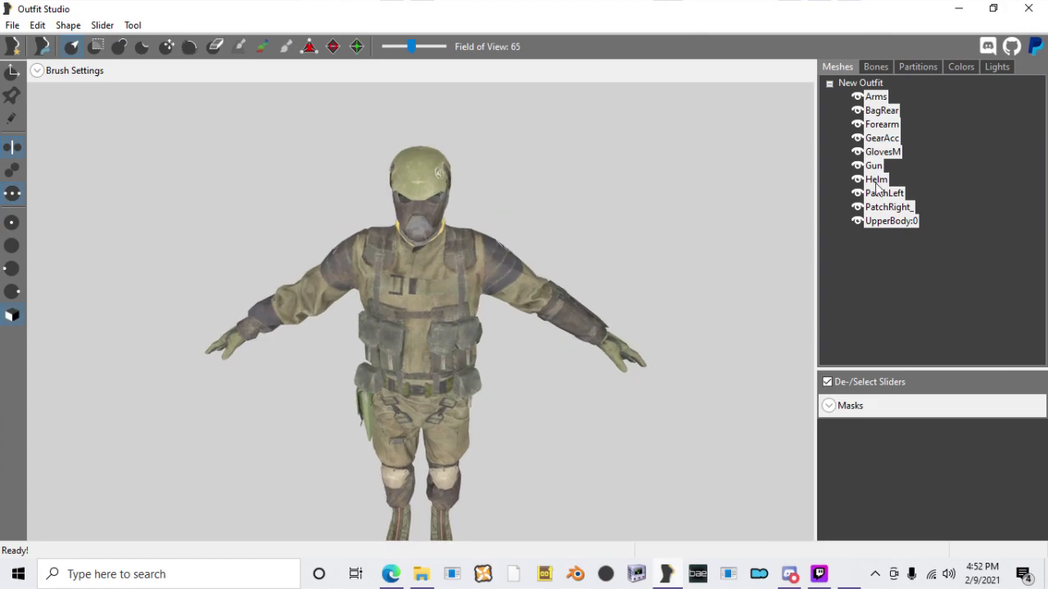
pyautogui.keyDown('ctrl'); pyautogui.click(879, 180); pyautogui.keyUp('ctrl')
pyautogui.press('Delete')
pyautogui.click(544, 278)
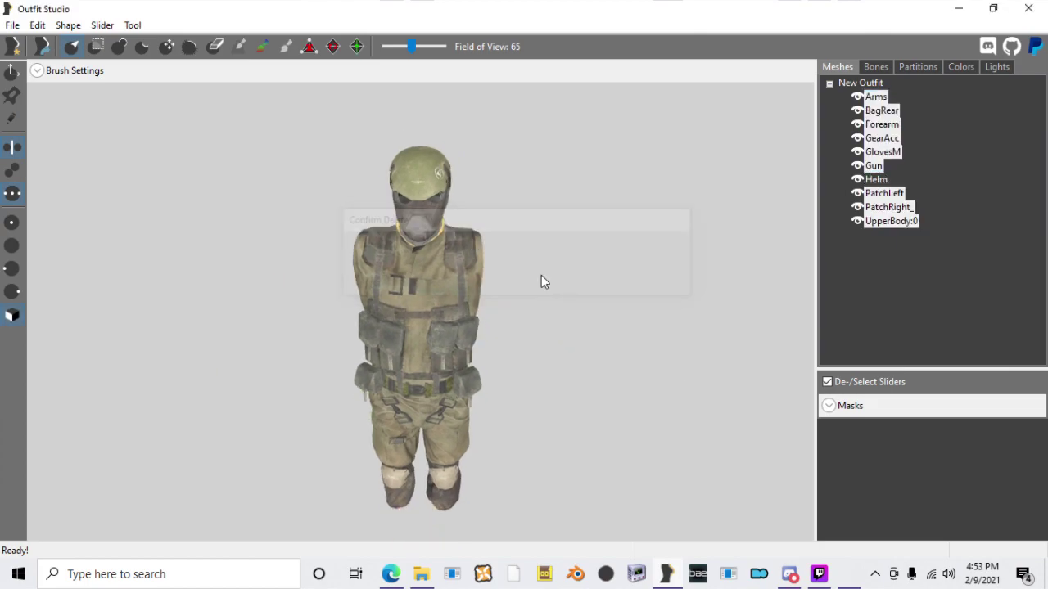
# Step: Export the remaining Helm mesh to the MGS meshes folder as DiamondDogsAssaultHelmMale.nif
pyautogui.hotkey('ctrl', 'e')
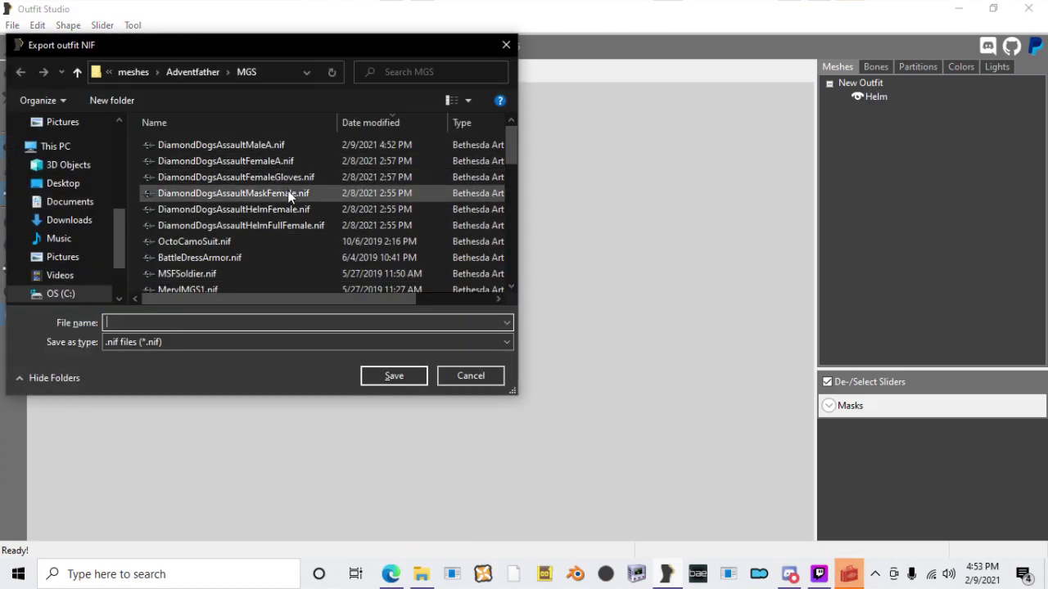
pyautogui.click(288, 209)
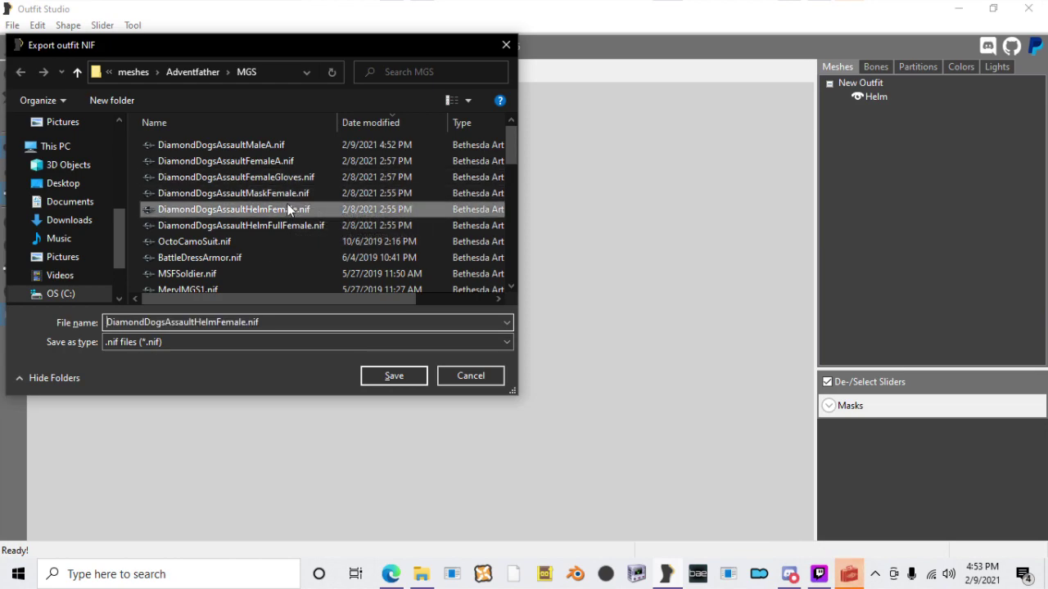
pyautogui.click(257, 321)
pyautogui.press('Left')
pyautogui.press('Left')
pyautogui.press('Left')
pyautogui.press('Left')
pyautogui.press('Left')
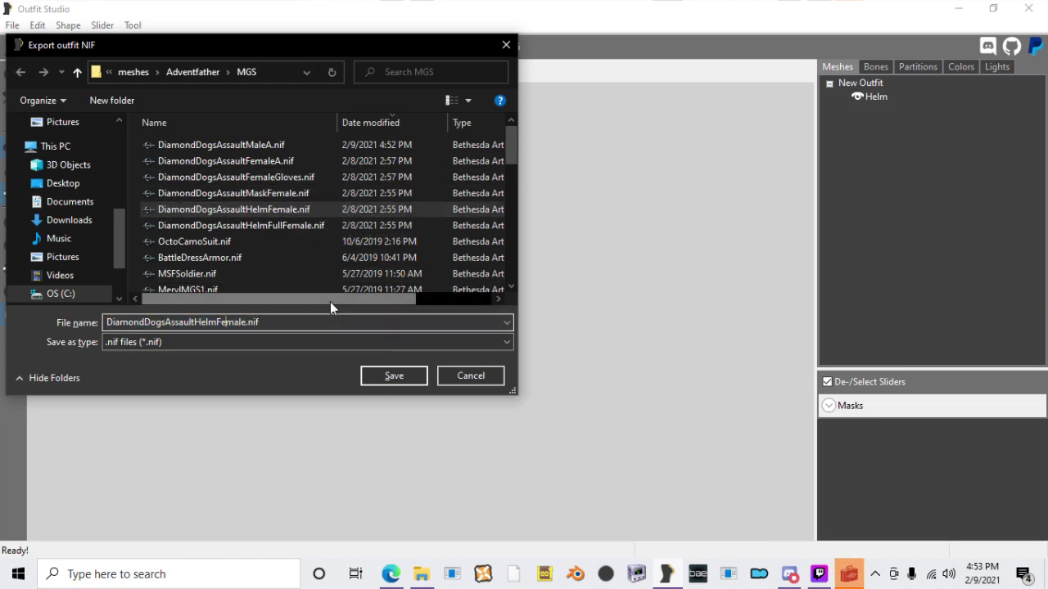
pyautogui.press('BackSpace')
pyautogui.press('BackSpace')
pyautogui.press('BackSpace')
pyautogui.write('M')
pyautogui.press('Return')
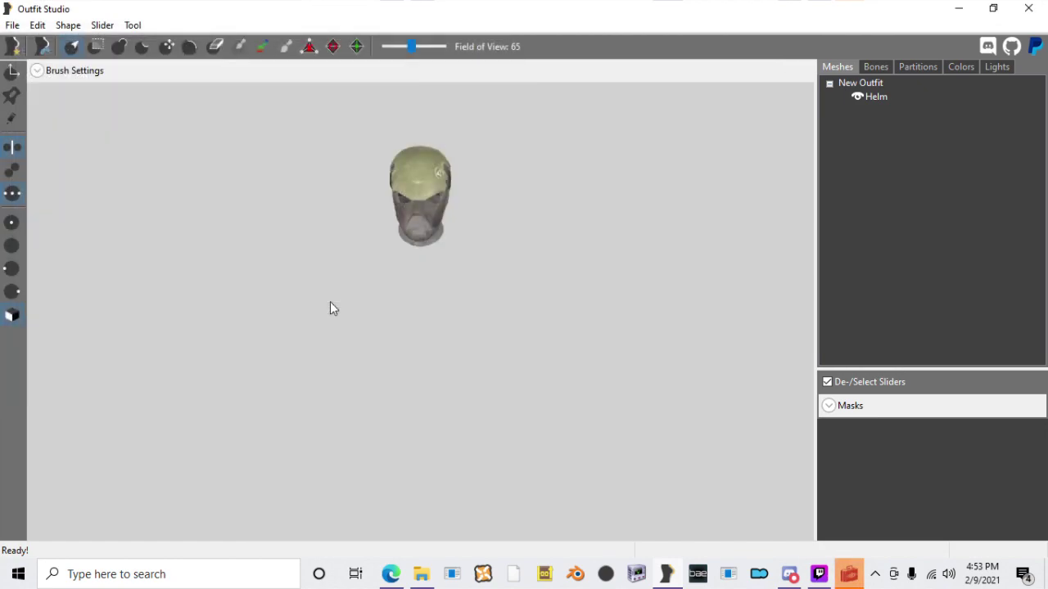
# Step: Delete the Helm mesh and import the full DiamondDogsAssaultMaleA.nif outfit again
pyautogui.press('Delete')
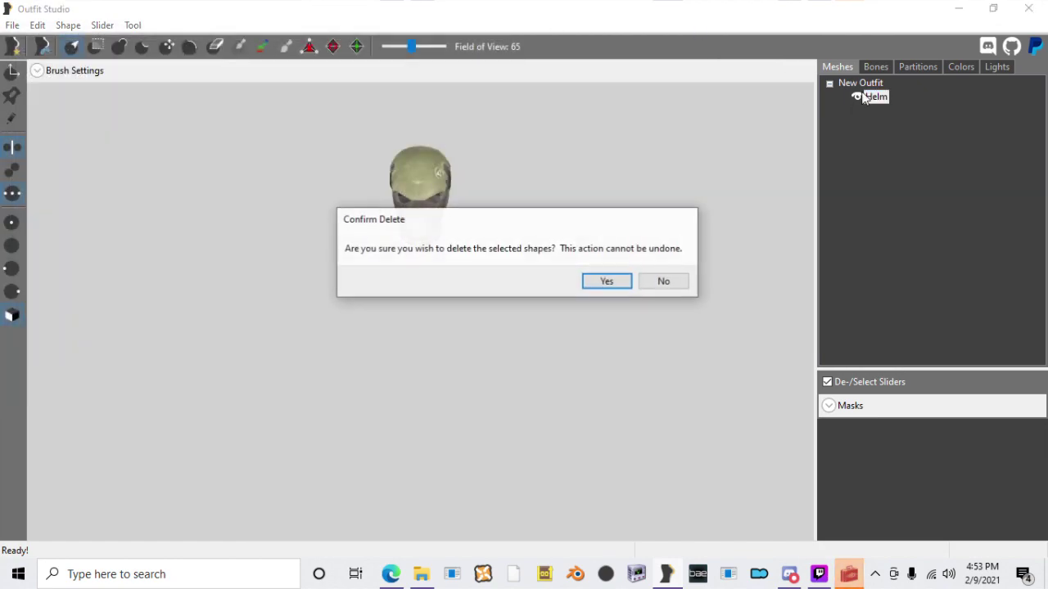
pyautogui.press('Return')
pyautogui.click(12, 25)
pyautogui.moveTo(131, 194)
pyautogui.click(297, 196)
pyautogui.click(305, 157)
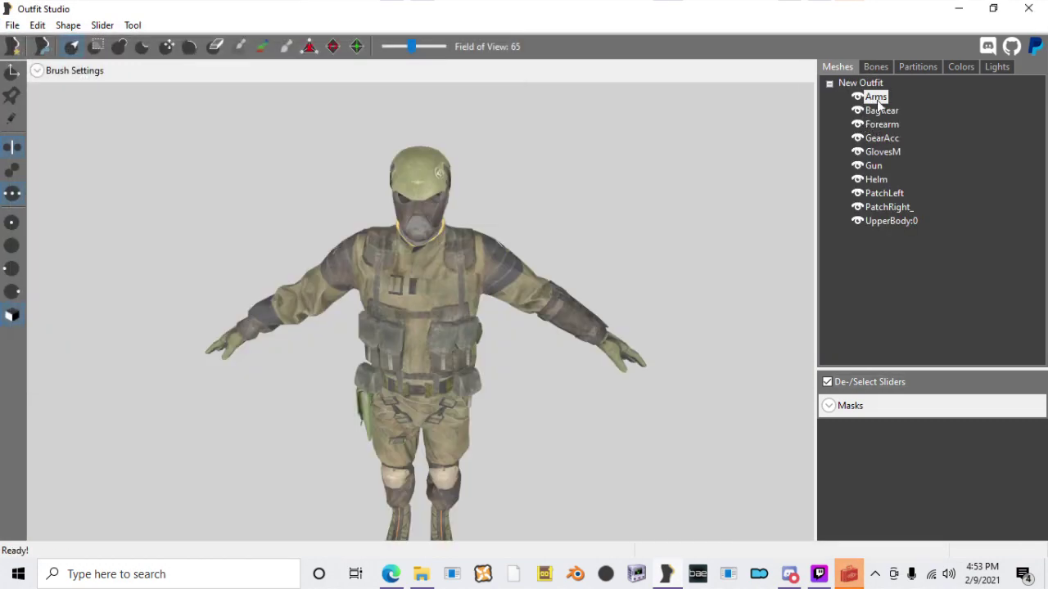
# Step: Delete the Helm mesh from the full outfit and export the rest over DiamondDogsAssaultMaleA.nif
pyautogui.click(888, 178)
pyautogui.press('Delete')
pyautogui.press('Return')
pyautogui.hotkey('ctrl', 'e')
pyautogui.doubleClick(287, 162)
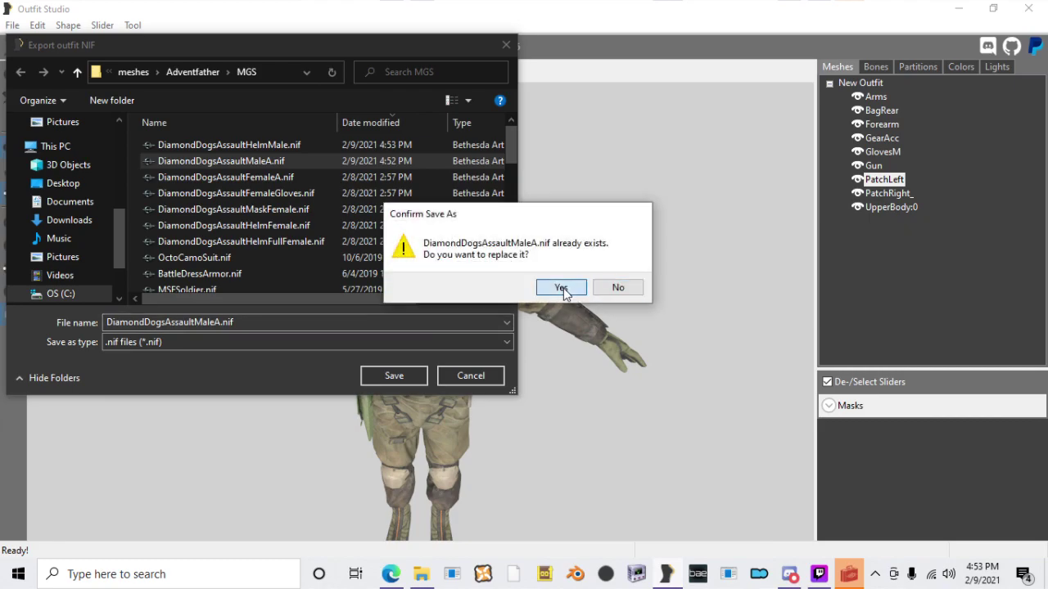
pyautogui.click(562, 288)
# Step: Delete every mesh of the helmetless outfit except GlovesM
pyautogui.click(880, 96)
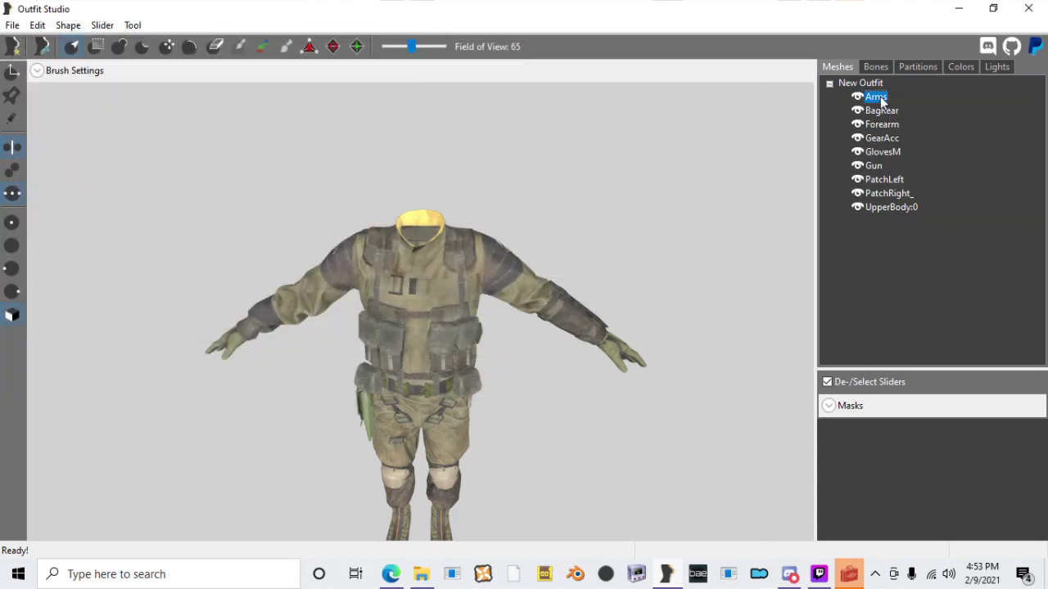
pyautogui.hotkey('shift', 'Down')
pyautogui.hotkey('shift', 'Down')
pyautogui.hotkey('shift', 'Down')
pyautogui.hotkey('shift', 'Down')
pyautogui.hotkey('shift', 'Down')
pyautogui.hotkey('shift', 'Down')
pyautogui.hotkey('shift', 'Down')
pyautogui.hotkey('shift', 'Down')
pyautogui.keyDown('ctrl'); pyautogui.click(881, 152); pyautogui.keyUp('ctrl')
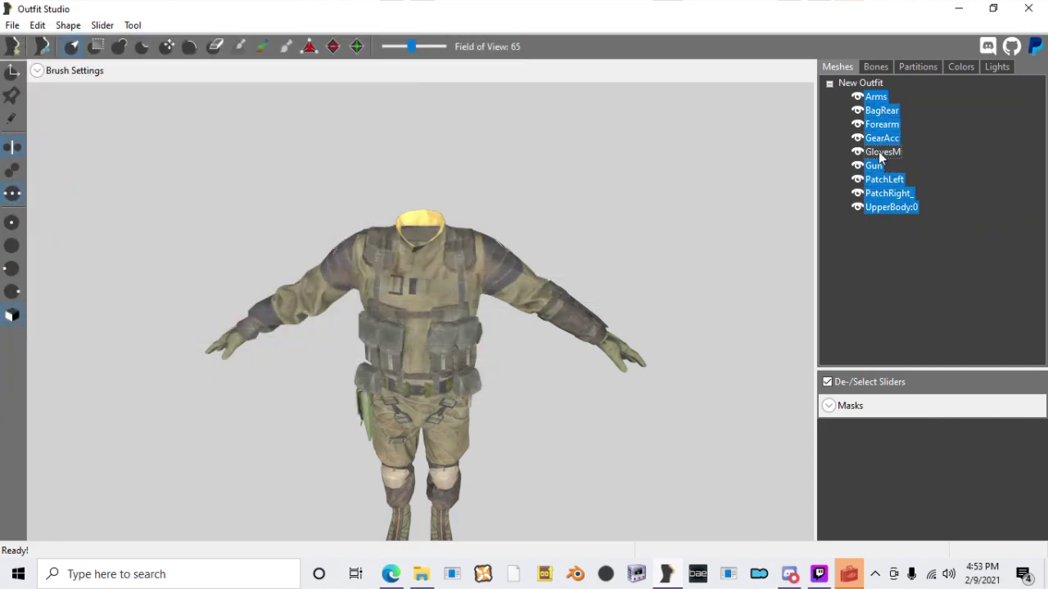
pyautogui.press('Delete')
pyautogui.press('Return')
# Step: Export the remaining GlovesM mesh to the MGS meshes folder as DiamondDogsAssaultMaleGloves.nif
pyautogui.hotkey('ctrl', 'e')
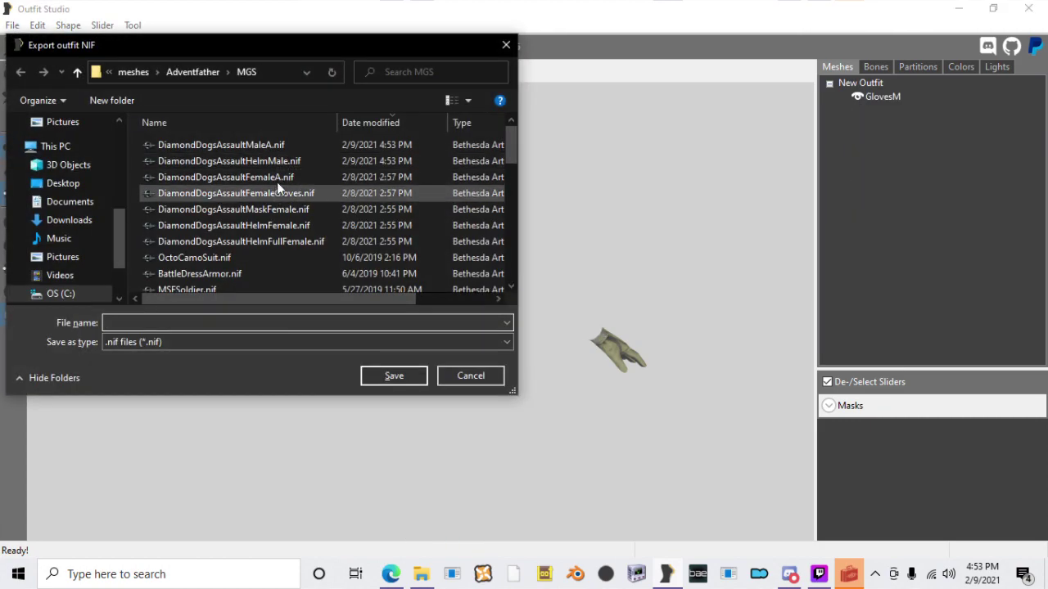
pyautogui.click(276, 194)
pyautogui.click(288, 322)
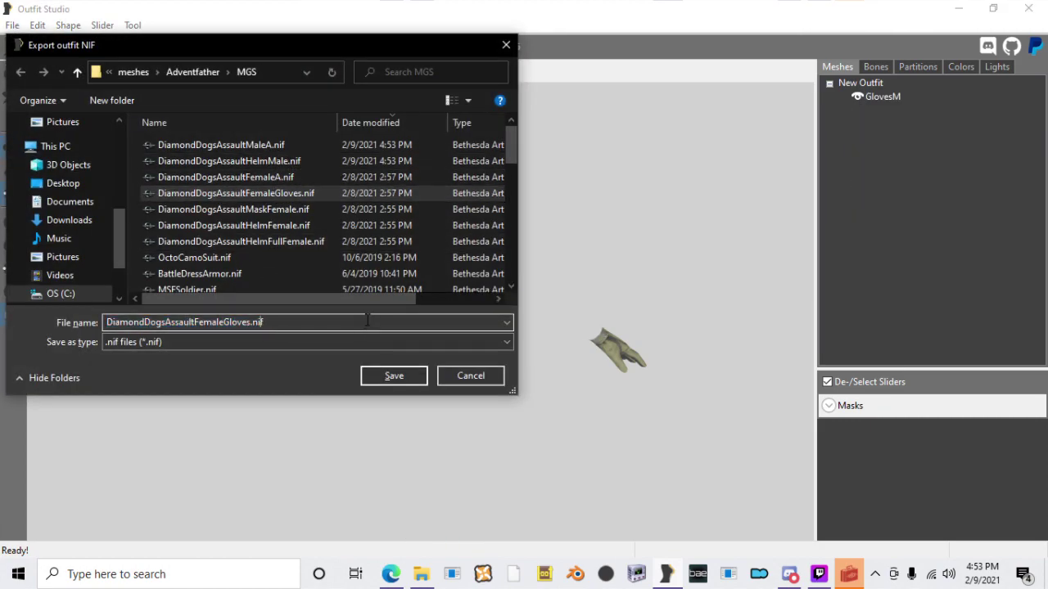
pyautogui.press('BackSpace')
pyautogui.press('BackSpace')
pyautogui.press('BackSpace')
pyautogui.write('M')
pyautogui.press('Return')
# Step: Delete the GlovesM mesh and import the helmetless DiamondDogsAssaultMaleA.nif outfit again
pyautogui.click(886, 101)
pyautogui.press('Delete')
pyautogui.press('Return')
pyautogui.click(12, 25)
pyautogui.moveTo(164, 194)
pyautogui.click(270, 194)
pyautogui.doubleClick(277, 163)
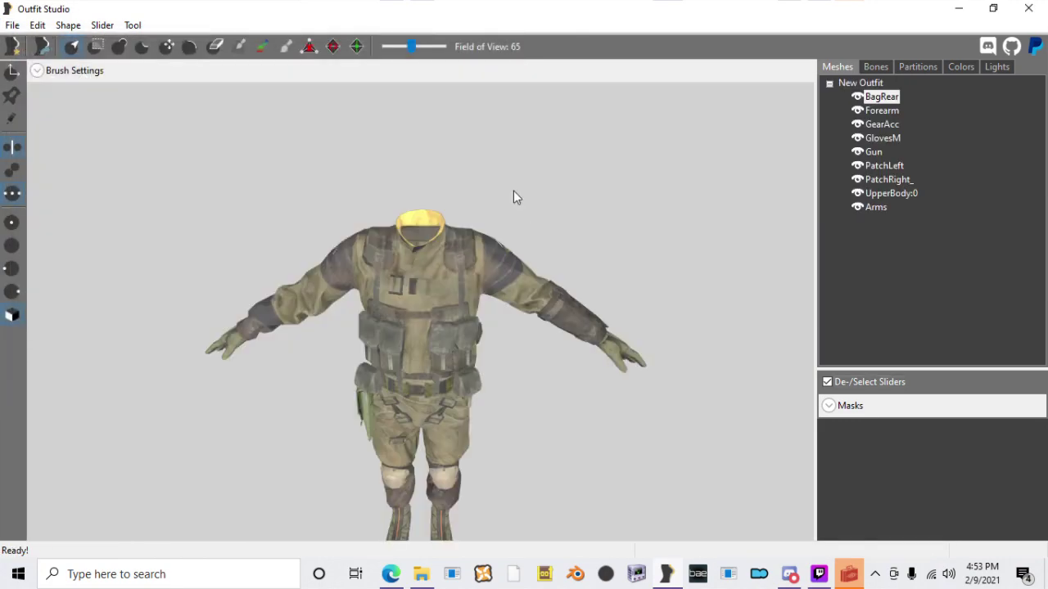
# Step: Delete the GlovesM mesh from the outfit and export the rest over DiamondDogsAssaultMaleA.nif
pyautogui.click(889, 138)
pyautogui.press('Delete')
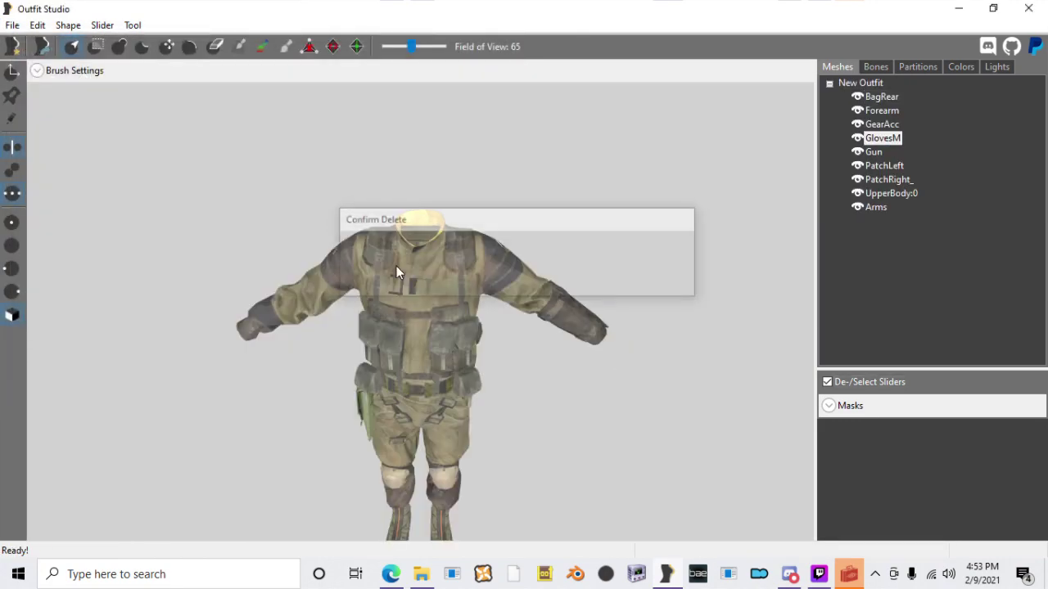
pyautogui.press('Return')
pyautogui.hotkey('ctrl', 'e')
pyautogui.doubleClick(247, 159)
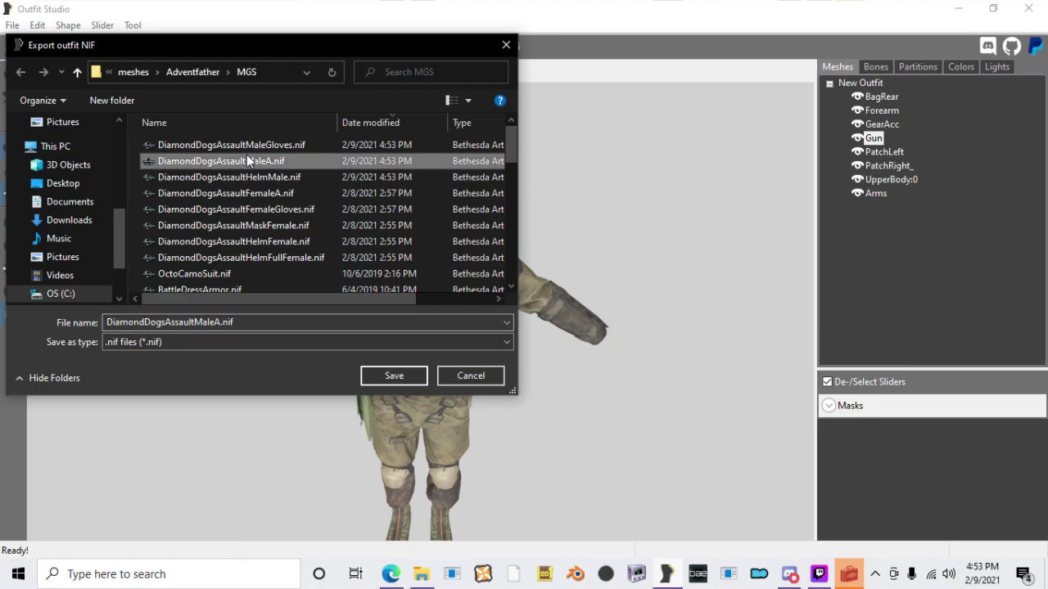
pyautogui.click(575, 290)
pyautogui.moveTo(418, 311); pyautogui.dragTo(624, 205, button='right')
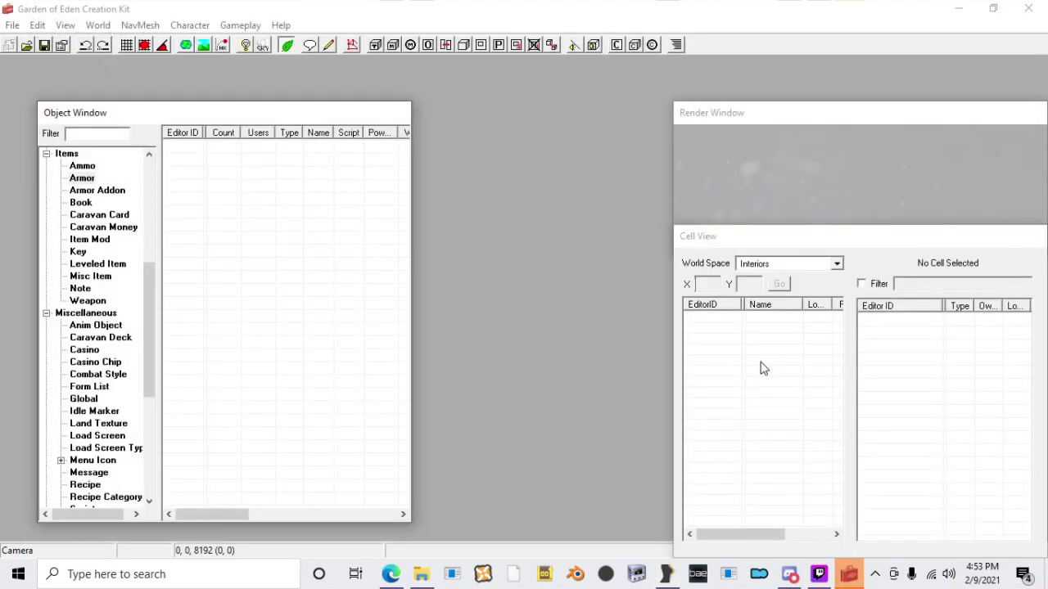
# Step: Switch to the G.E.C.K., open its data file selection and exclude the ticked master files down to BrokenSteel.esm
pyautogui.click(12, 25)
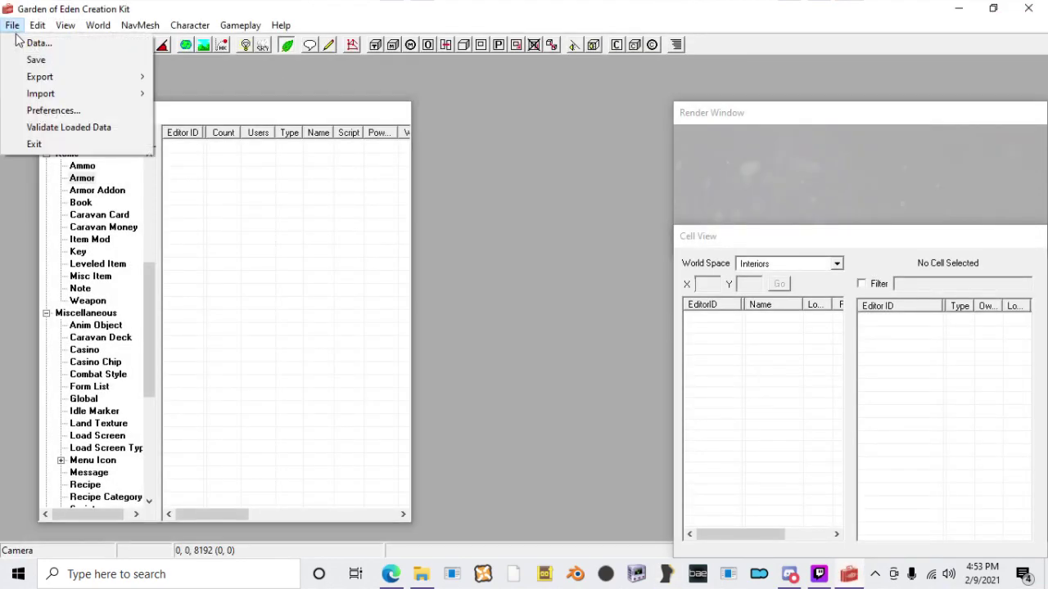
pyautogui.click(37, 43)
pyautogui.click(360, 252)
pyautogui.click(360, 239)
pyautogui.click(360, 252)
pyautogui.click(358, 264)
pyautogui.click(355, 290)
pyautogui.click(356, 278)
pyautogui.click(349, 304)
pyautogui.click(348, 318)
pyautogui.click(344, 330)
pyautogui.click(342, 343)
pyautogui.scroll(-2, 340, 340)
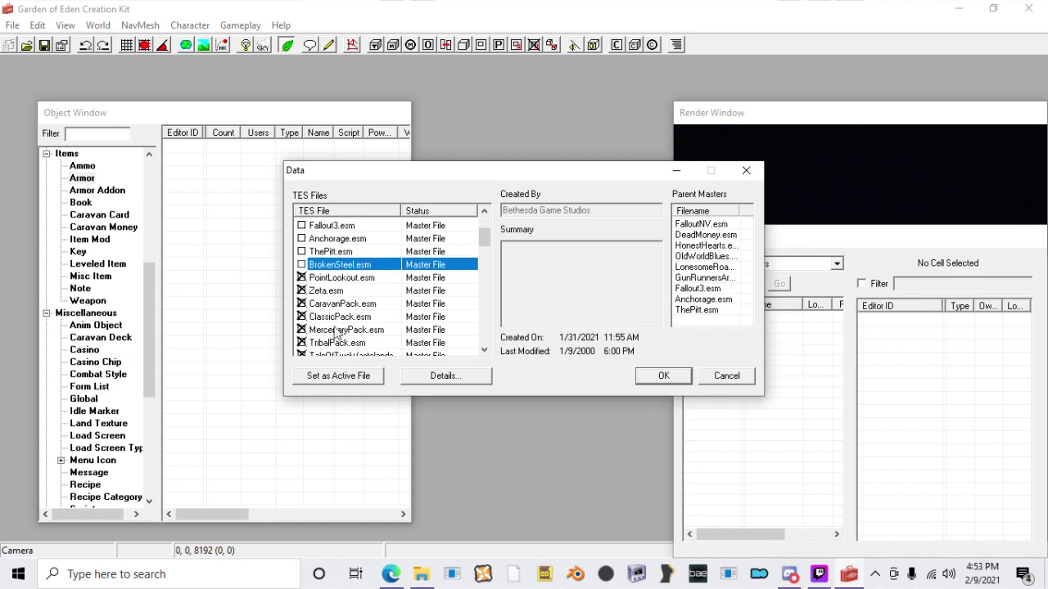
# Step: Exclude the master files from PointLookout.esm through TribalPack.esm, plus the Tale of Two Wastelands and YUP masters
pyautogui.click(329, 278)
pyautogui.click(329, 290)
pyautogui.click(328, 303)
pyautogui.click(328, 317)
pyautogui.click(328, 330)
pyautogui.click(328, 343)
pyautogui.scroll(-1, 327, 344)
pyautogui.click(328, 317)
pyautogui.click(327, 330)
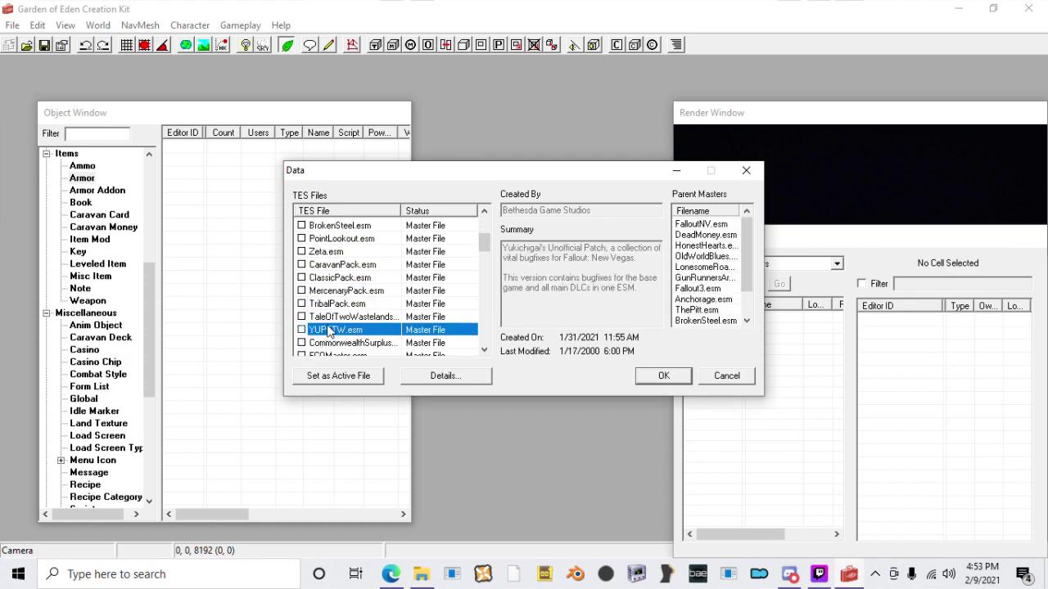
# Step: Set AssaultArmor.esp as the active plugin file
pyautogui.scroll(-10, 352, 340)
pyautogui.click(359, 343)
pyautogui.click(360, 376)
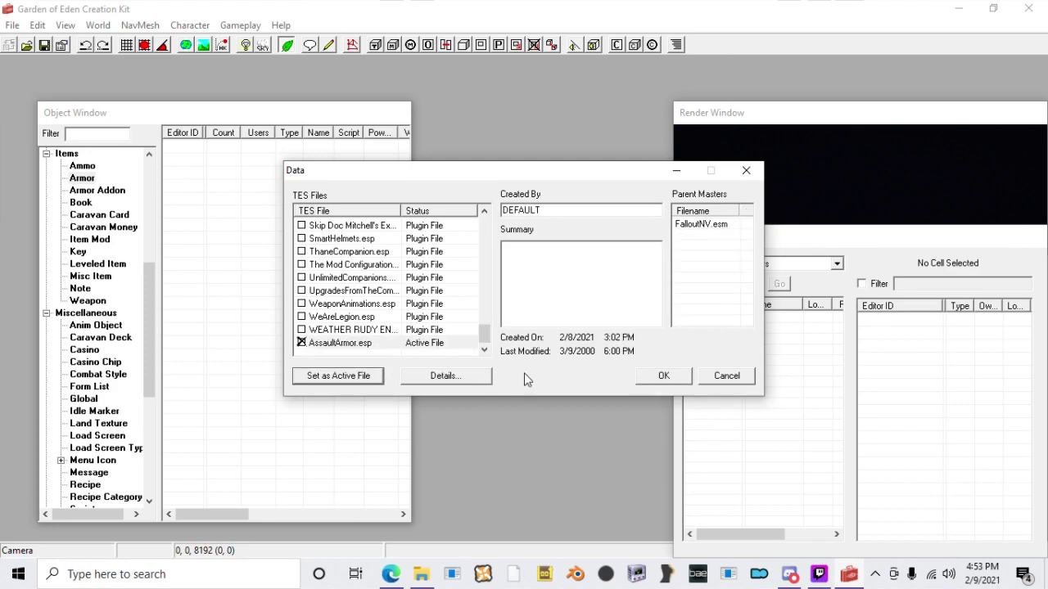
# Step: Load the plugin, set 01AssaultArmor's male biped model to Adventfather\MGS\DiamondDogsAssaultMaleA.nif, and save
pyautogui.click(660, 377)
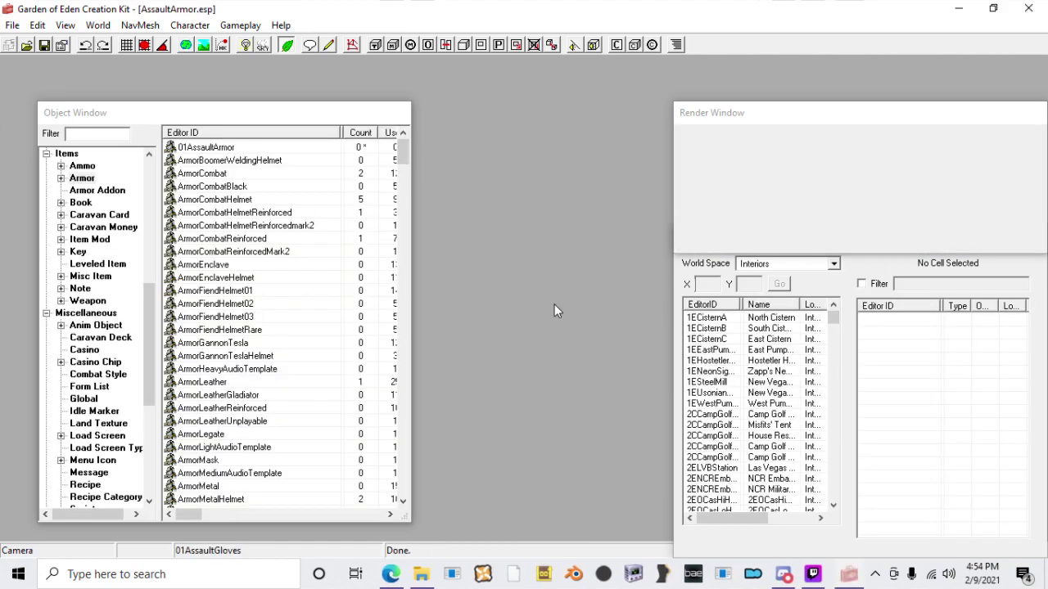
pyautogui.doubleClick(207, 148)
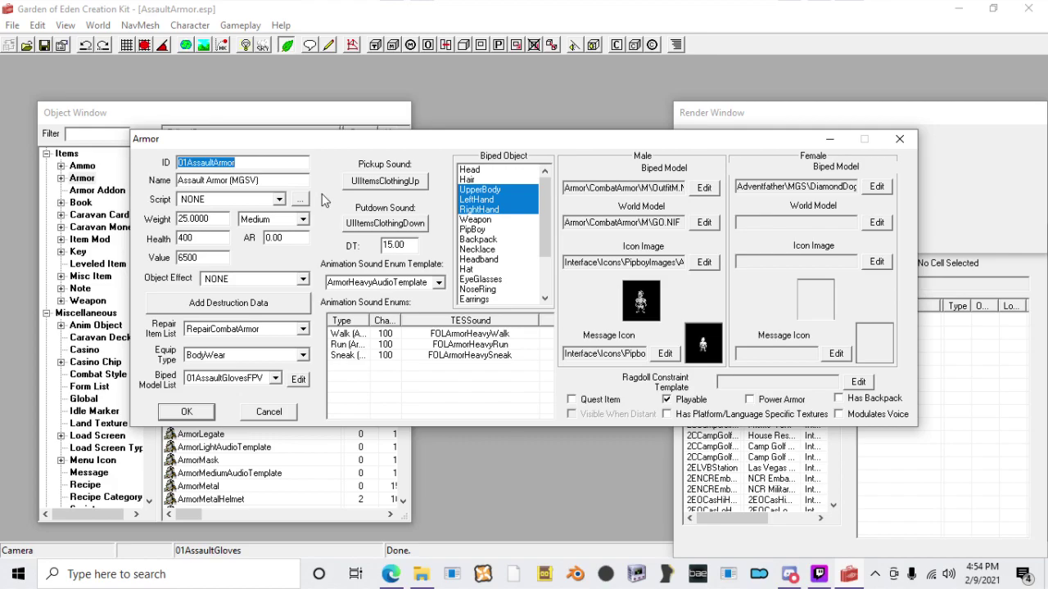
pyautogui.click(711, 190)
pyautogui.click(473, 169)
pyautogui.doubleClick(424, 250)
pyautogui.scroll(-3, 412, 342)
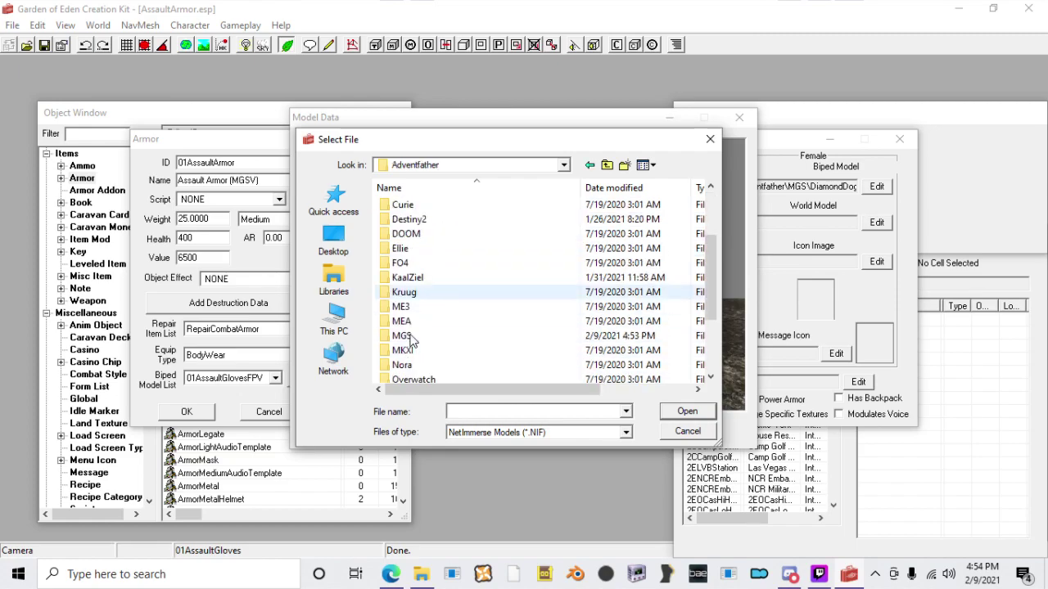
pyautogui.scroll(-3, 411, 342)
pyautogui.doubleClick(402, 291)
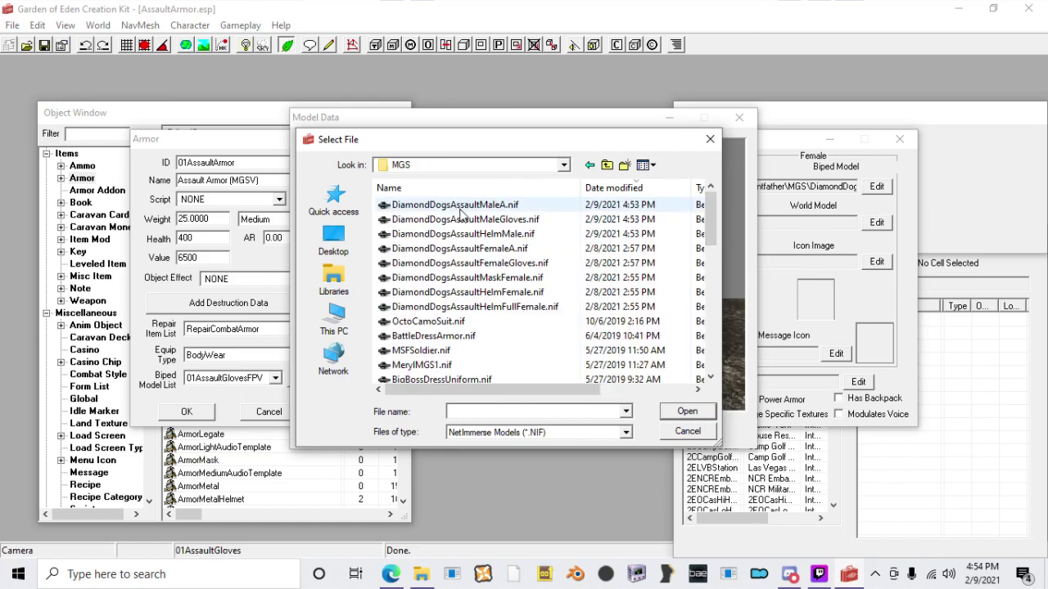
pyautogui.doubleClick(459, 206)
pyautogui.click(522, 430)
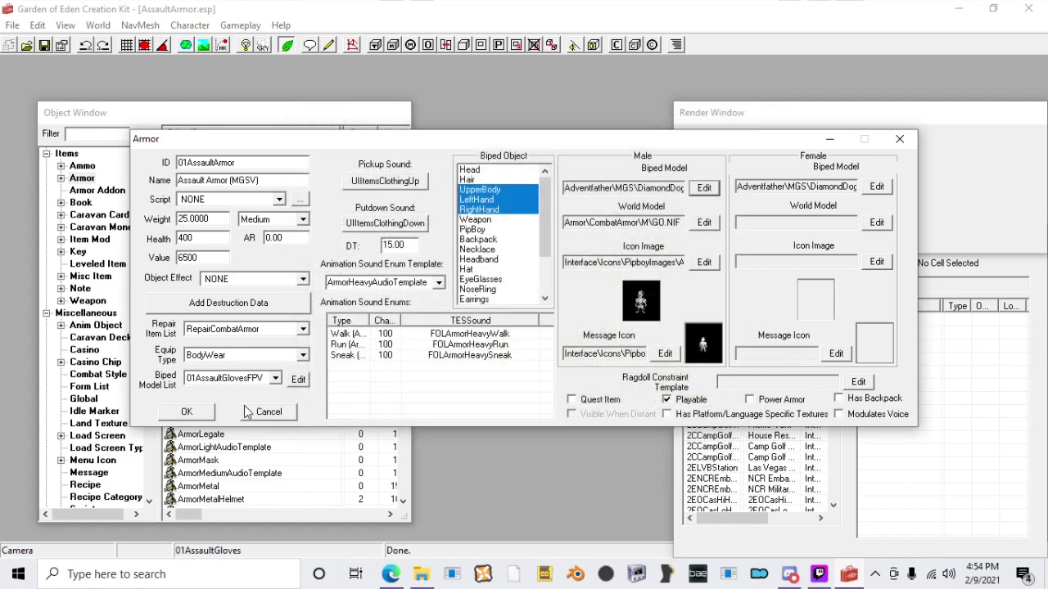
pyautogui.click(203, 417)
pyautogui.click(46, 46)
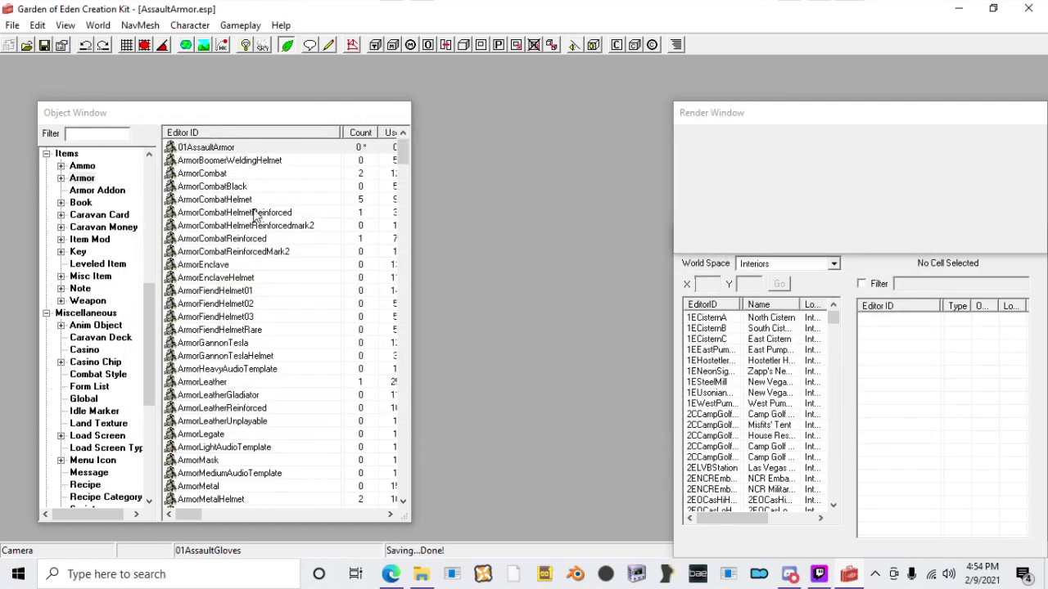
pyautogui.doubleClick(231, 174)
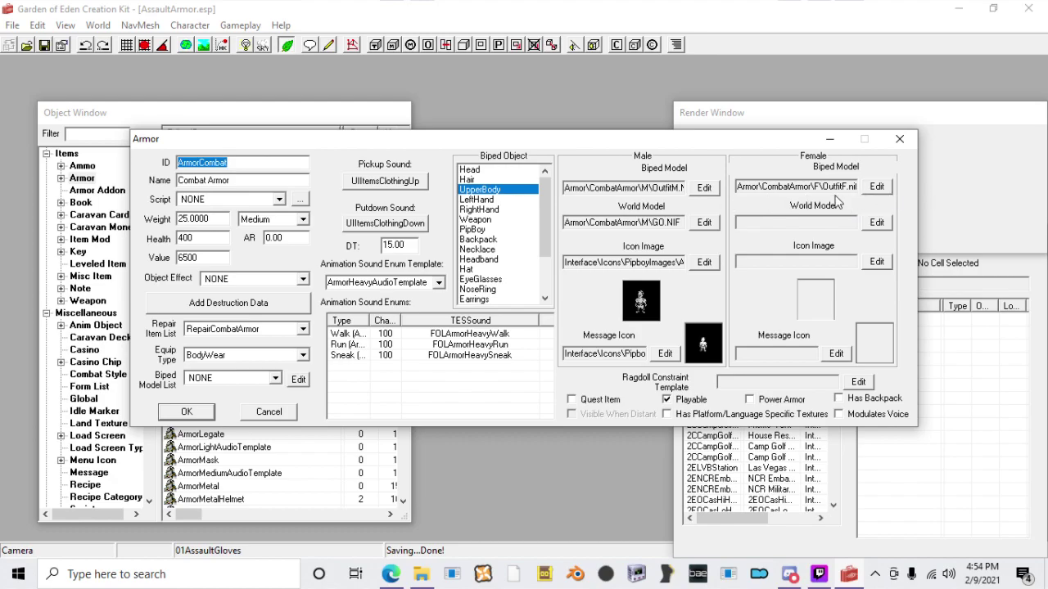
pyautogui.click(703, 188)
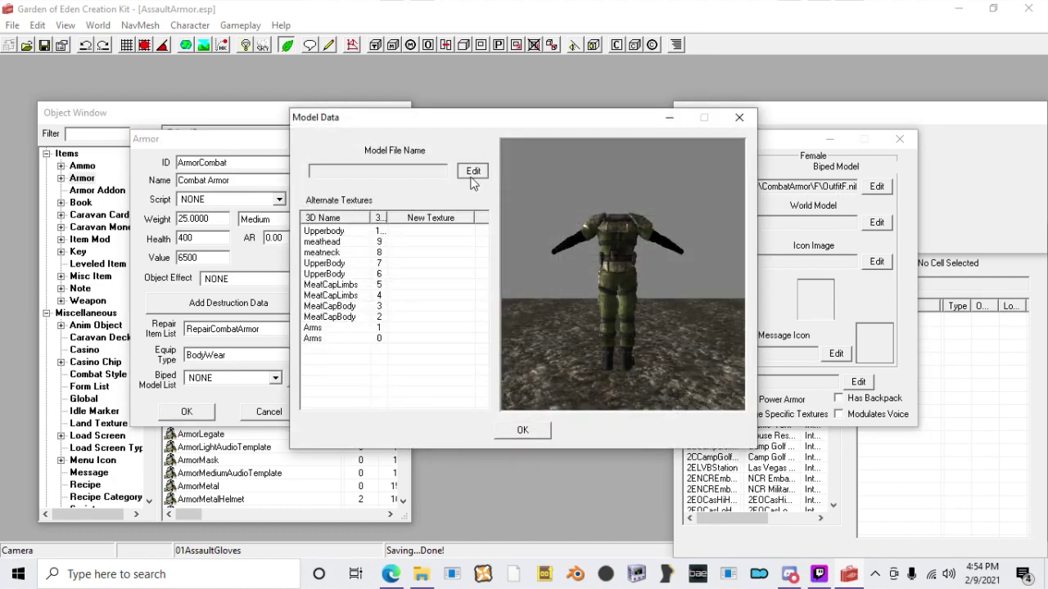
pyautogui.click(471, 170)
pyautogui.scroll(-2, 410, 360)
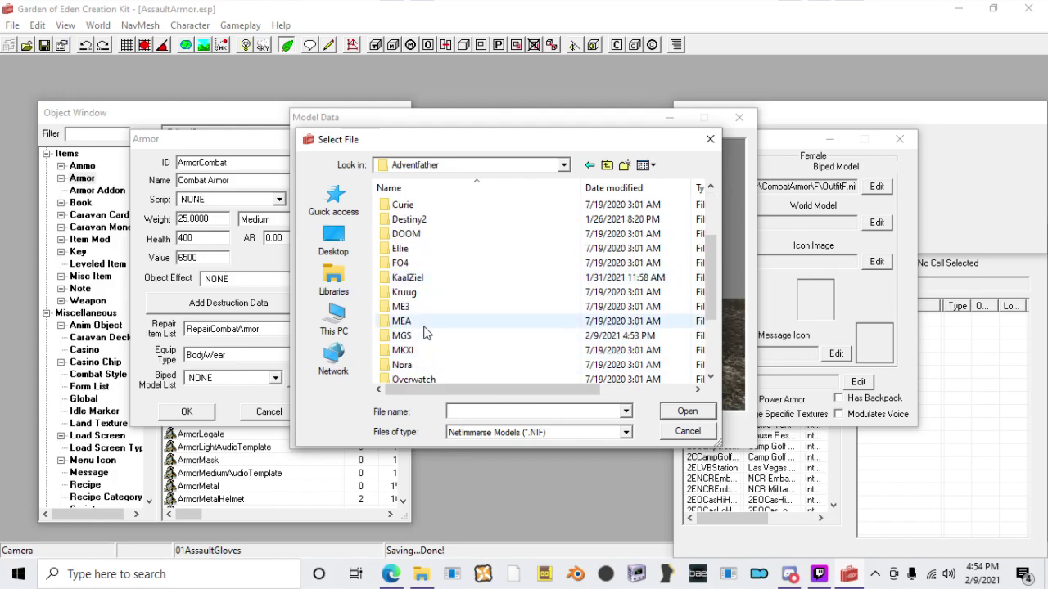
pyautogui.doubleClick(421, 335)
pyautogui.doubleClick(454, 204)
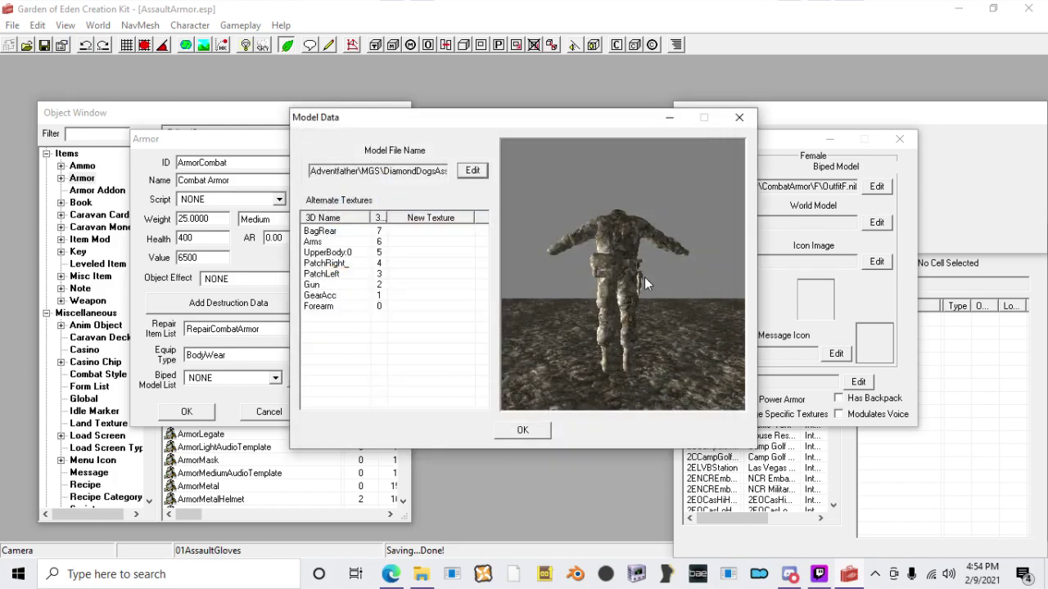
pyautogui.click(515, 437)
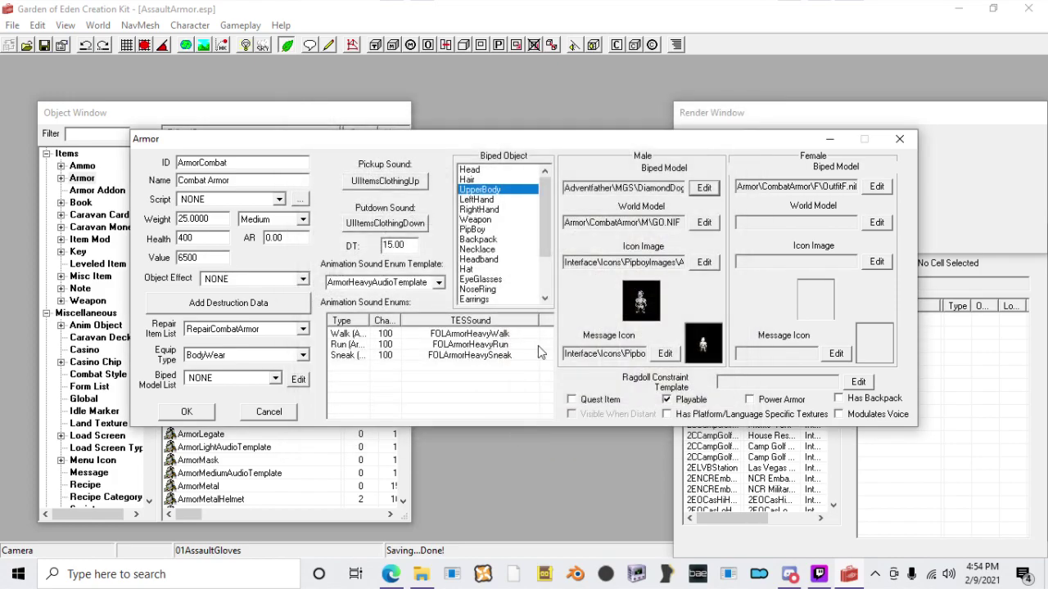
pyautogui.keyDown('ctrl'); pyautogui.click(479, 200); pyautogui.keyUp('ctrl')
pyautogui.keyDown('ctrl'); pyautogui.click(480, 210); pyautogui.keyUp('ctrl')
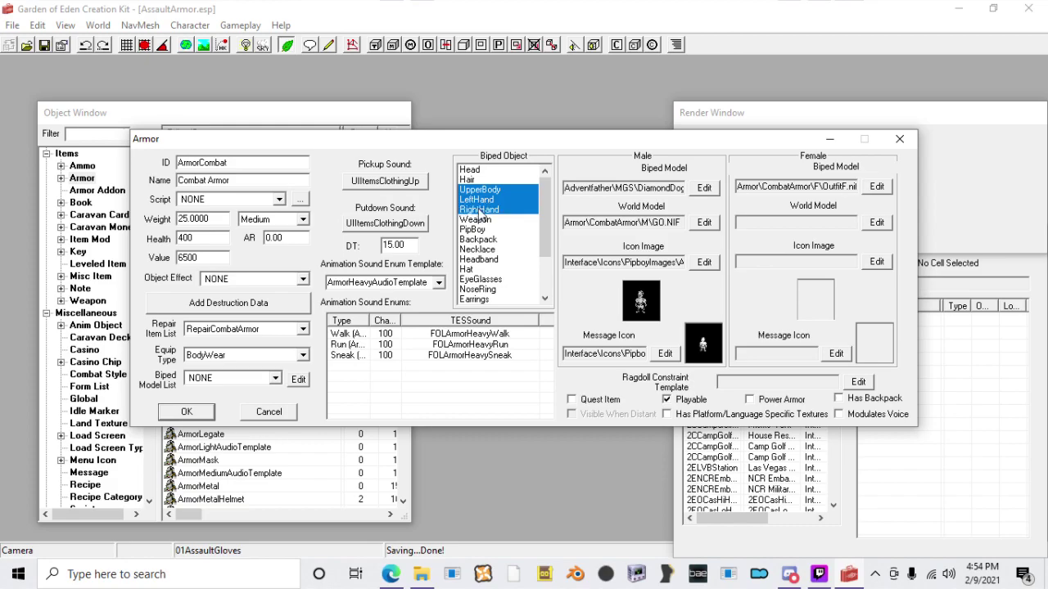
pyautogui.click(263, 413)
# Step: Filter the armor objects for "assault"
pyautogui.scroll(-1, 90, 234)
pyautogui.scroll(2, 90, 233)
pyautogui.click(89, 134)
pyautogui.write('assault')
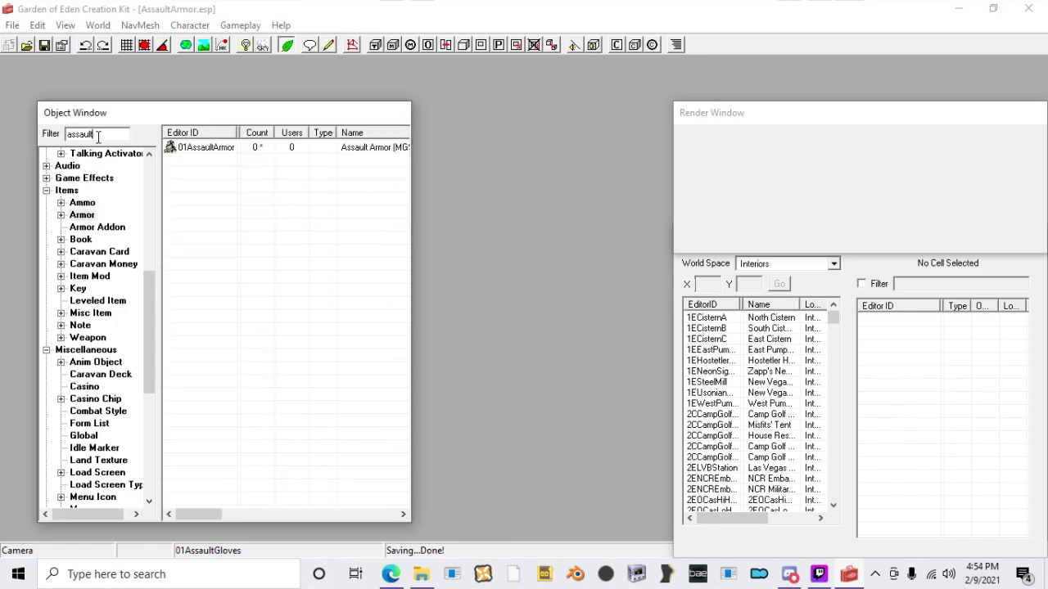
# Step: Filter the form lists for "leather" and open the LeatherArmorGloveR addon from ArmorLeatherList
pyautogui.moveTo(98, 137); pyautogui.dragTo(6, 160)
pyautogui.write('leather')
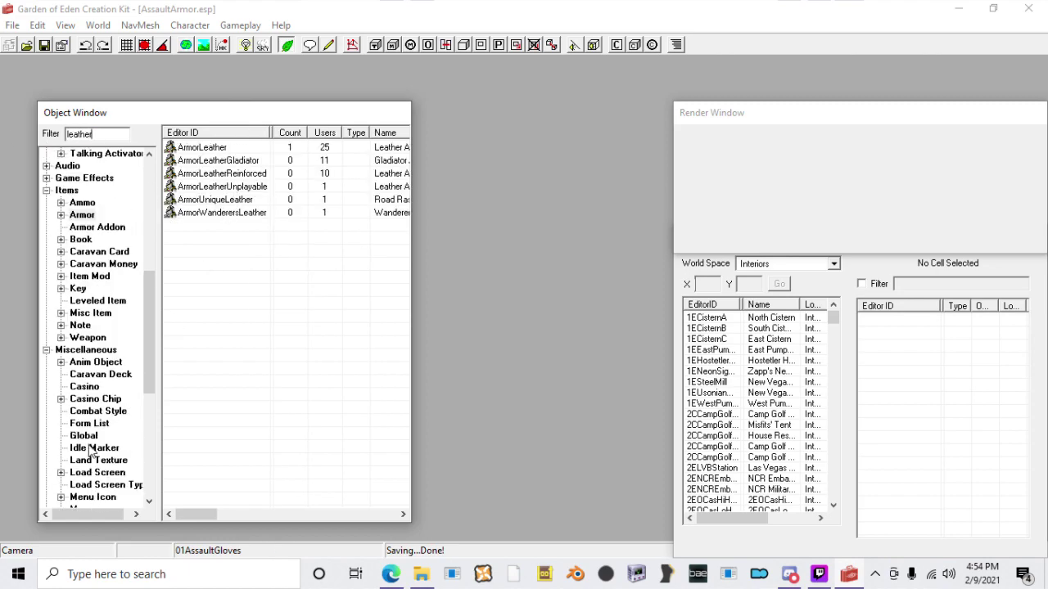
pyautogui.click(90, 424)
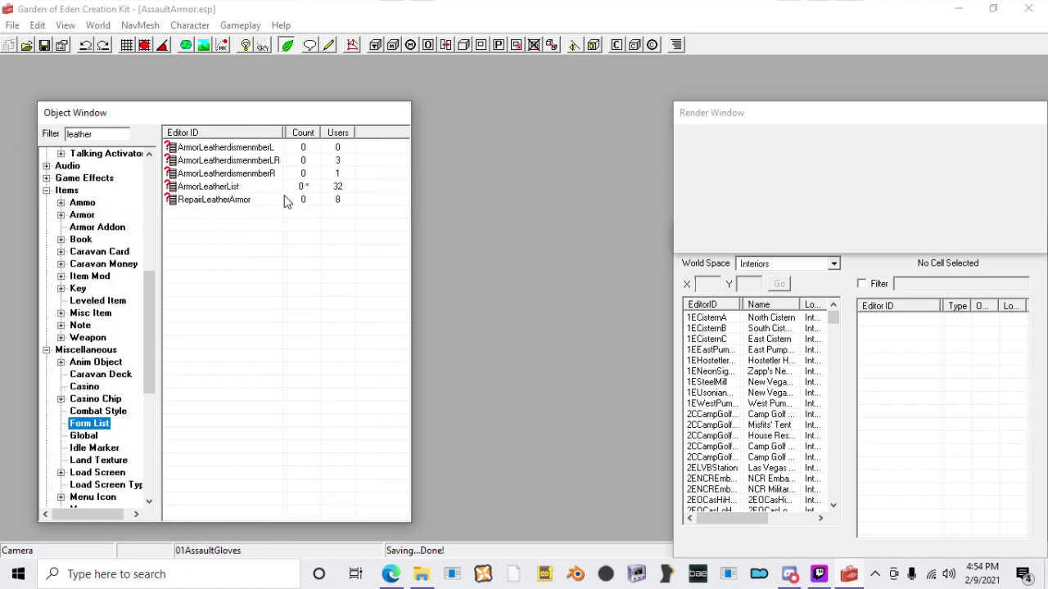
pyautogui.doubleClick(225, 189)
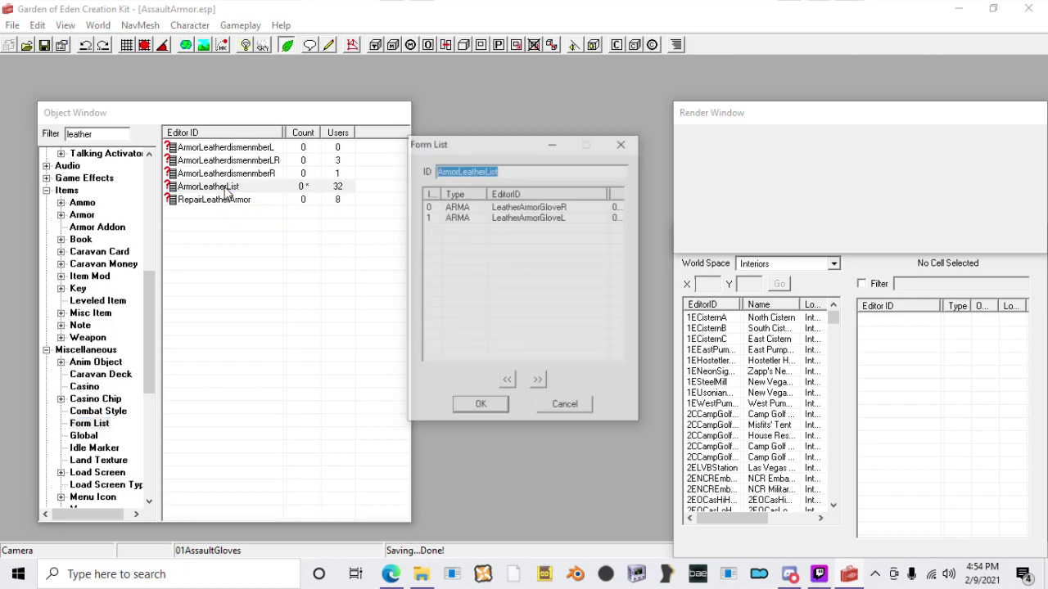
pyautogui.click(541, 210)
pyautogui.doubleClick(540, 210)
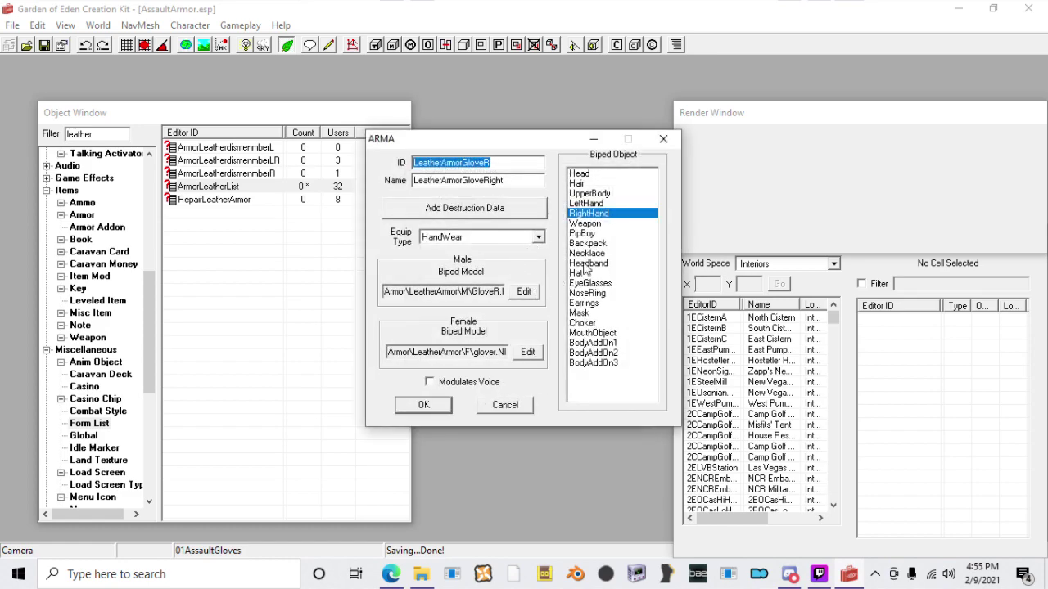
# Step: Add LeftHand to the glove addon's biped objects and change its ID to InsertNameHere
pyautogui.click(594, 205)
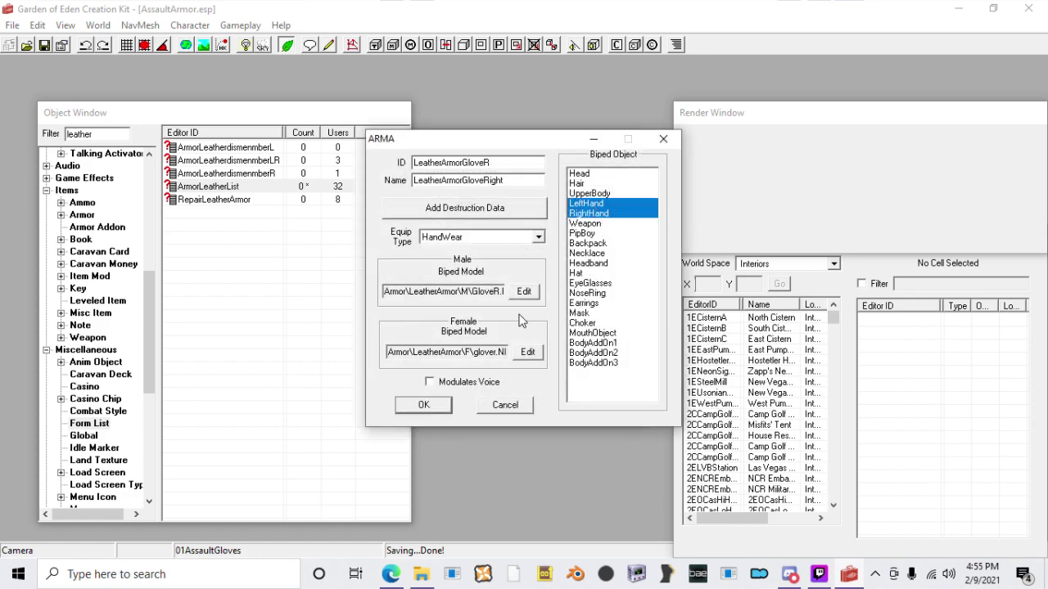
pyautogui.moveTo(517, 163); pyautogui.dragTo(398, 151)
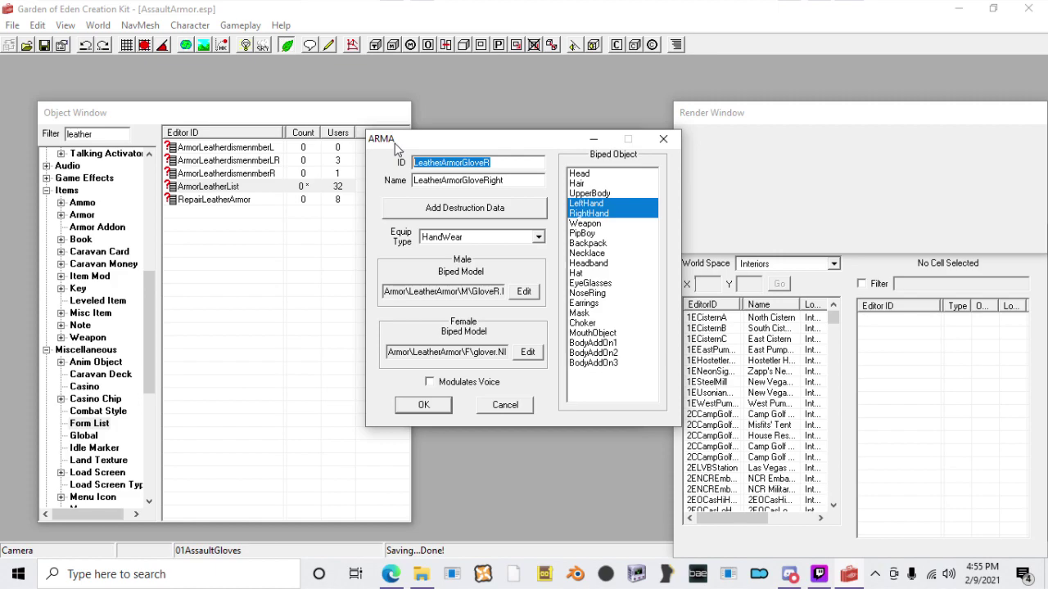
pyautogui.write('l')
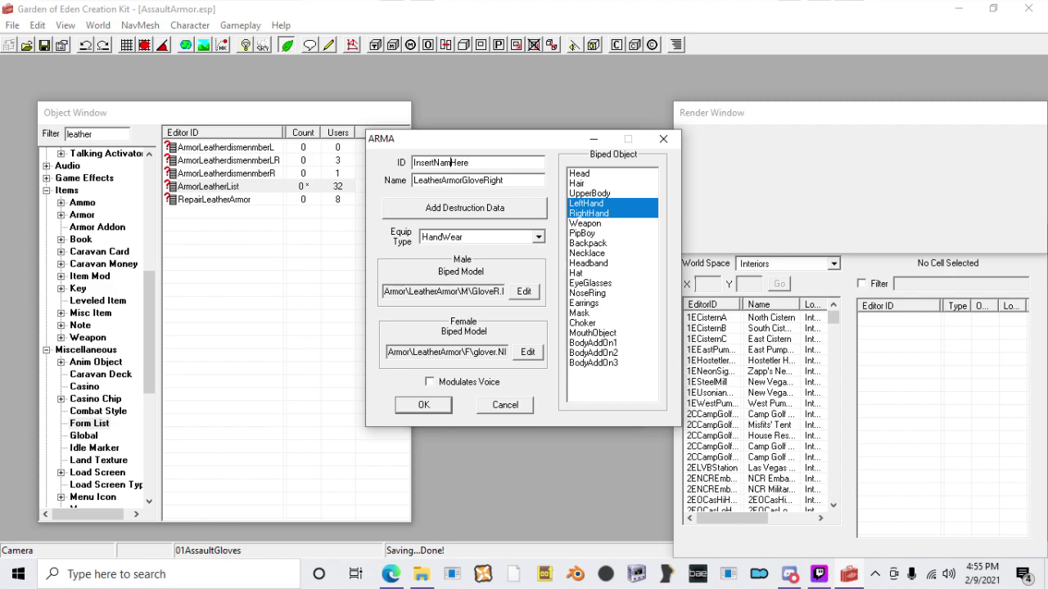
pyautogui.write('e')
# Step: Set the glove addon's male biped model to DiamondDogsAssaultMaleGloves.nif from the Adventfather\MGS folder
pyautogui.click(528, 292)
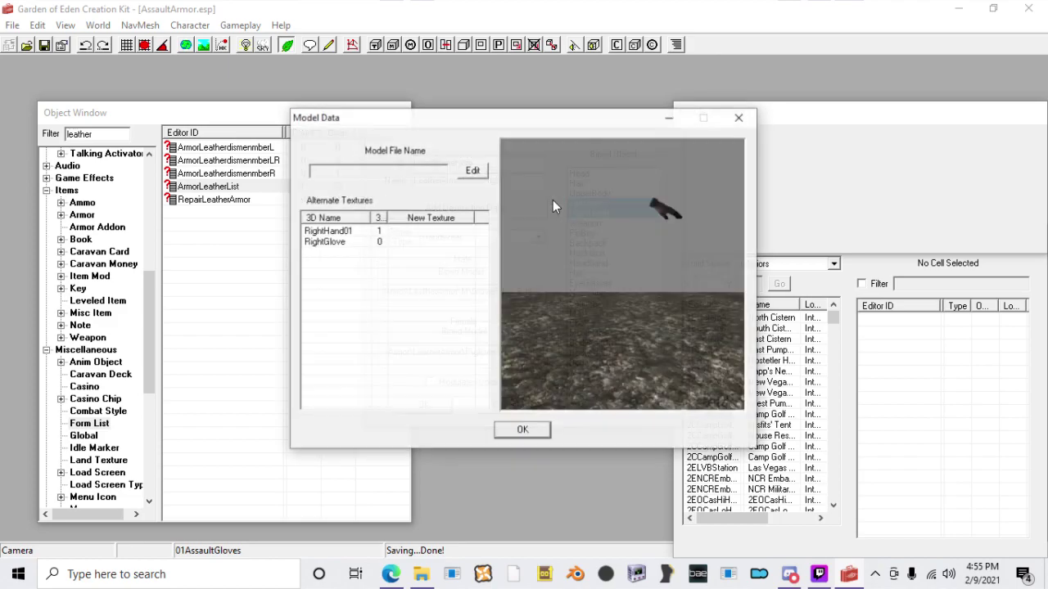
pyautogui.click(472, 170)
pyautogui.doubleClick(419, 249)
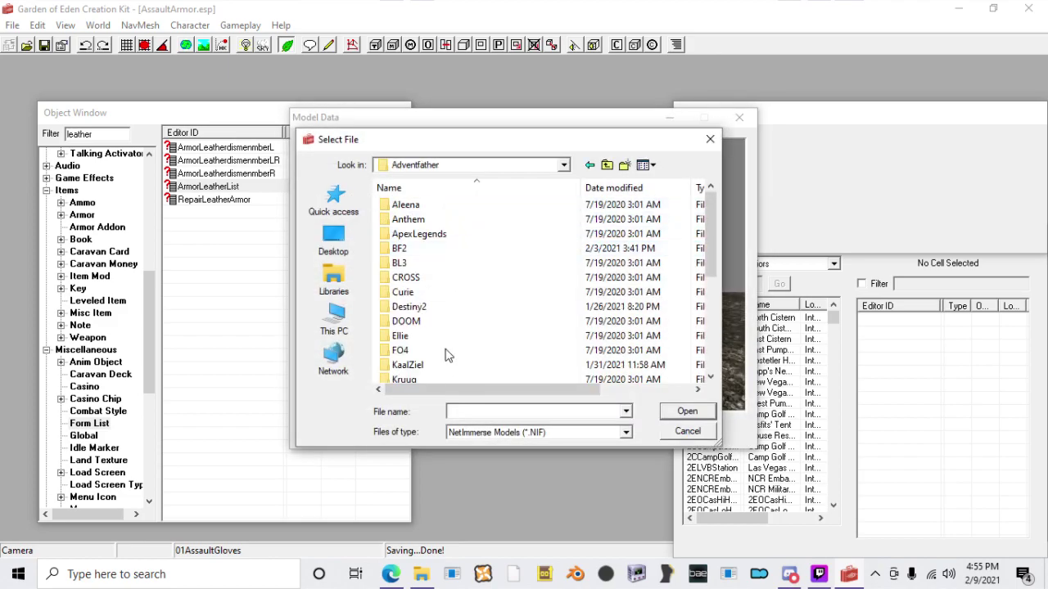
pyautogui.scroll(-3, 420, 322)
pyautogui.doubleClick(401, 291)
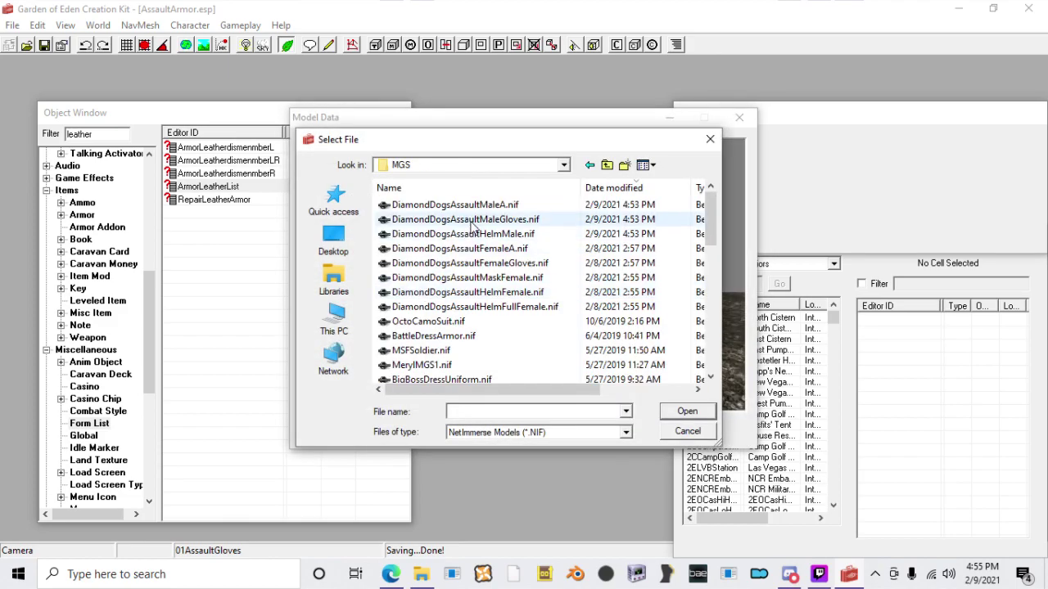
pyautogui.doubleClick(442, 219)
pyautogui.moveTo(649, 239); pyautogui.dragTo(622, 305)
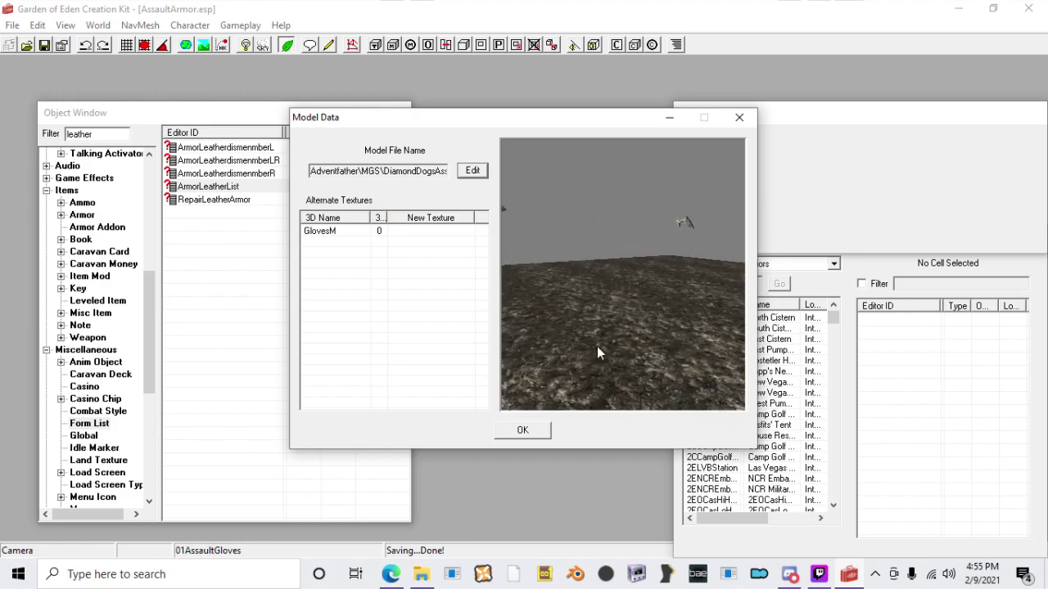
pyautogui.click(522, 430)
# Step: Set the female biped model to DiamondDogsAssaultFemaleGloves.nif from Adventfather\MGS and create the glove addon as a new form
pyautogui.click(524, 291)
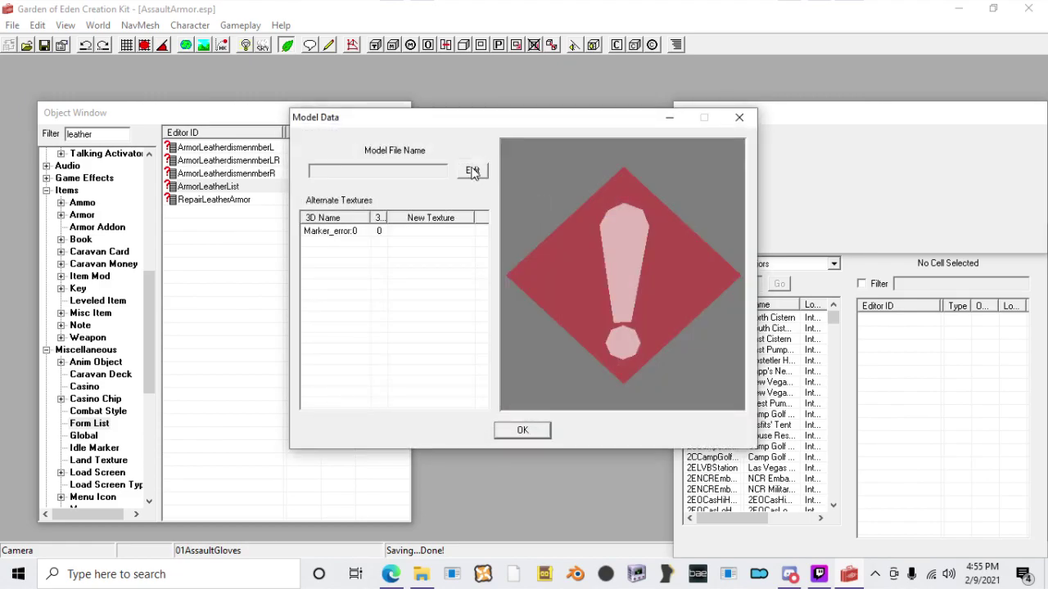
pyautogui.click(472, 170)
pyautogui.doubleClick(442, 249)
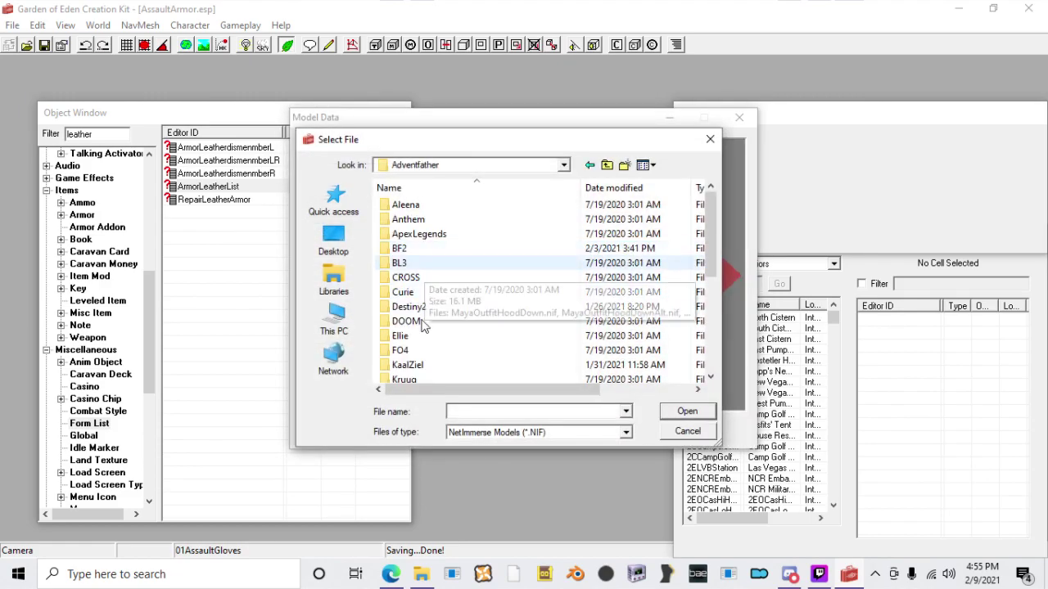
pyautogui.scroll(-1, 416, 351)
pyautogui.doubleClick(408, 379)
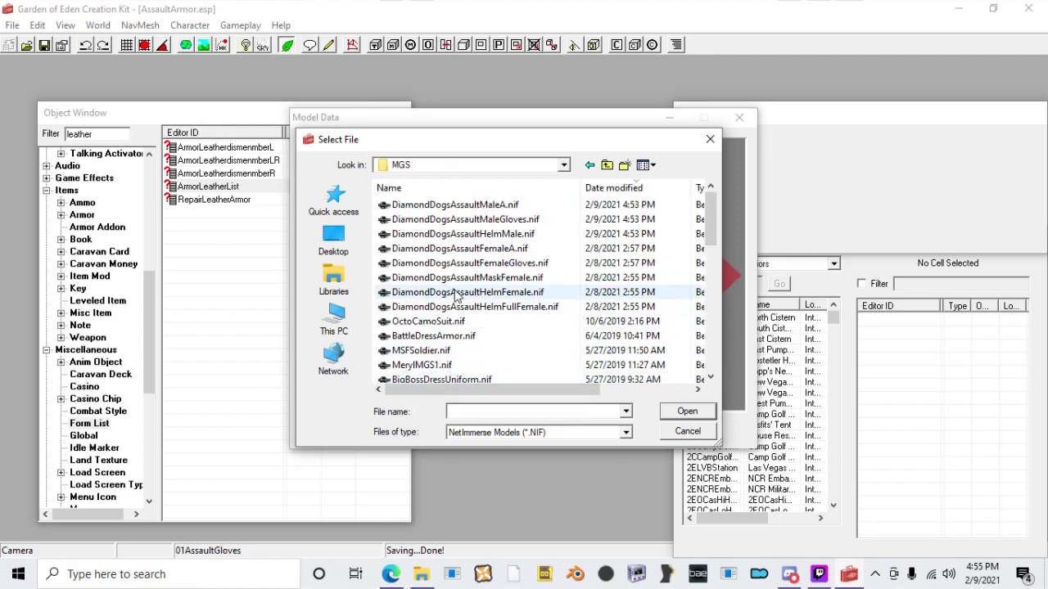
pyautogui.doubleClick(519, 263)
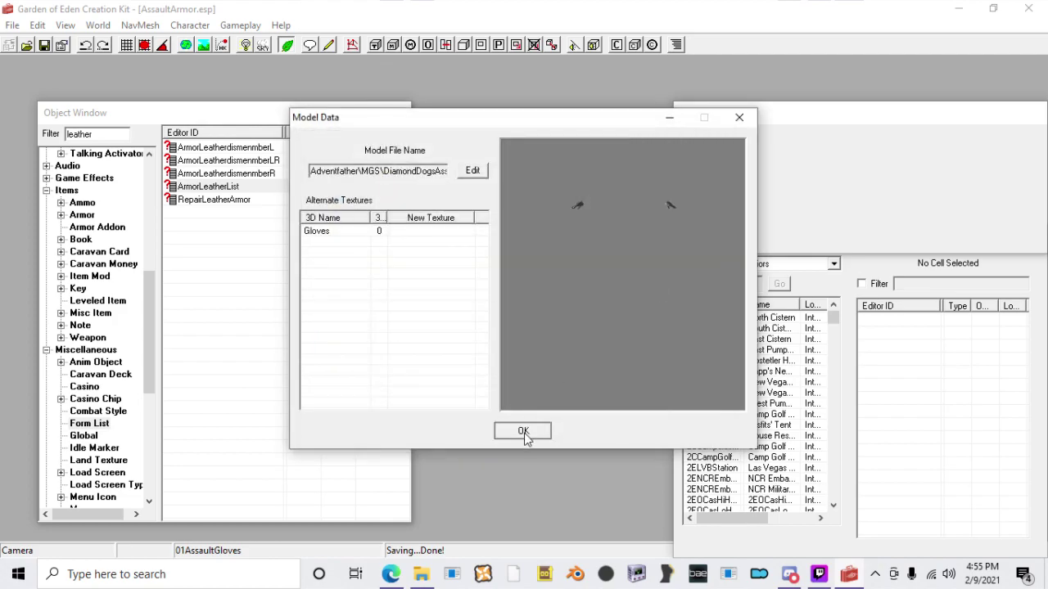
pyautogui.click(526, 430)
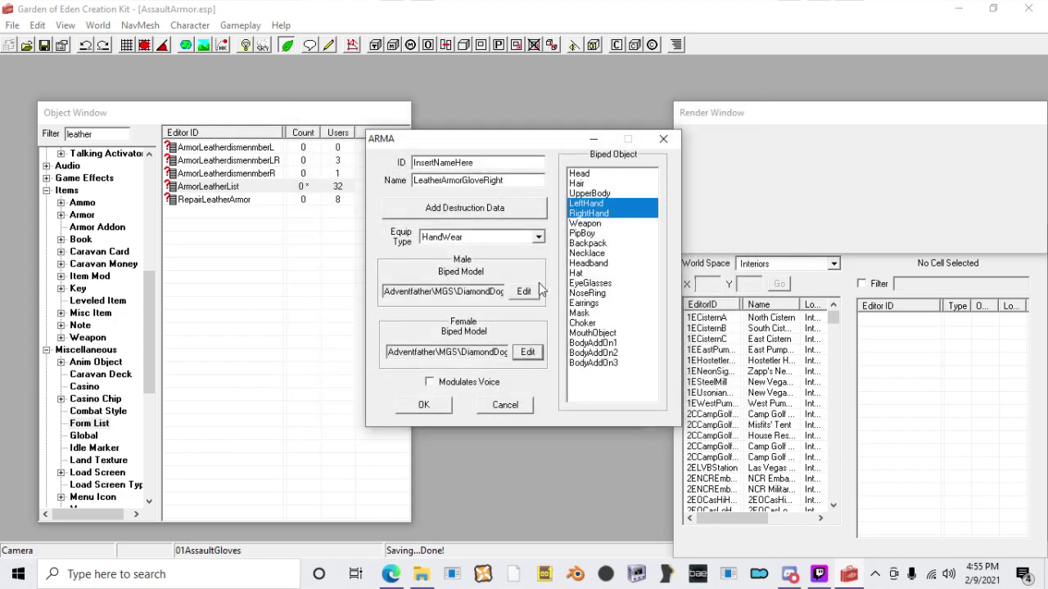
pyautogui.click(436, 410)
pyautogui.click(561, 344)
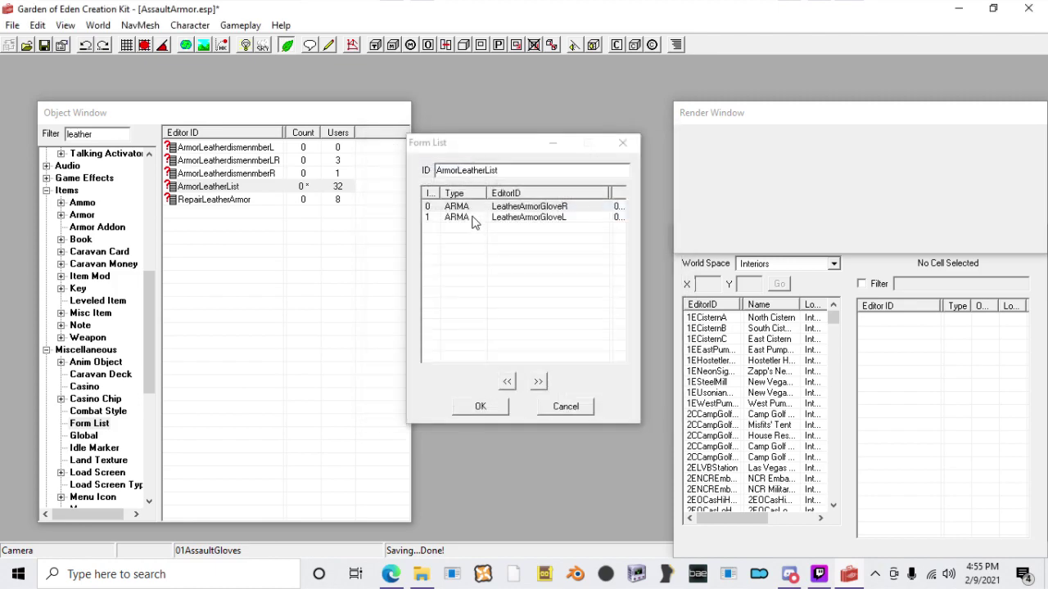
# Step: Delete the LeatherArmorGloveR and LeatherArmorGloveL entries from the open form list
pyautogui.click(485, 210)
pyautogui.keyDown('shift'); pyautogui.click(487, 216); pyautogui.keyUp('shift')
pyautogui.press('Delete')
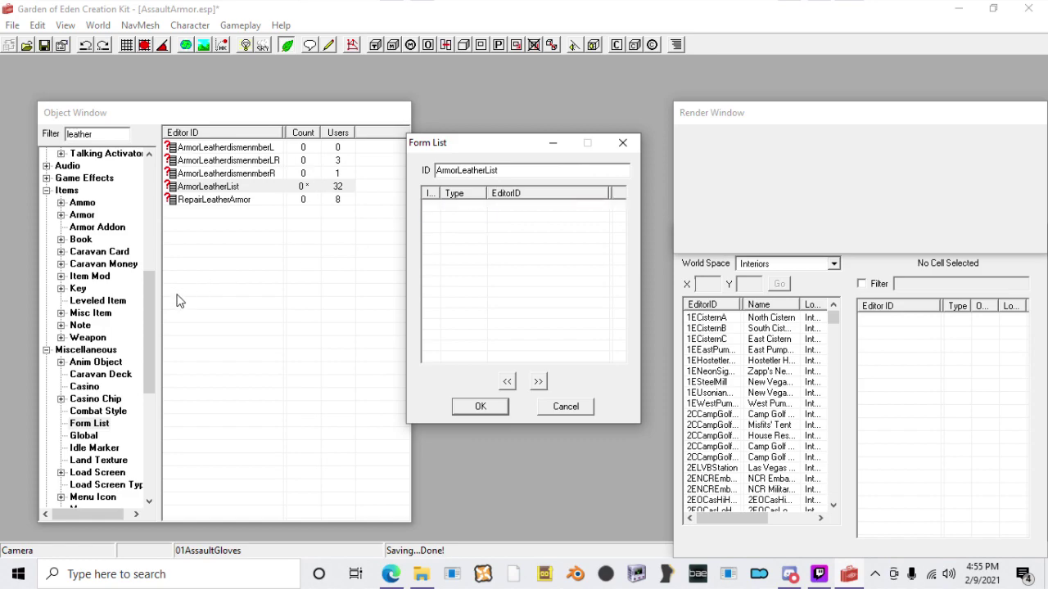
# Step: Find the InsertNameHere armor addon and add it to the emptied form list
pyautogui.click(91, 229)
pyautogui.moveTo(100, 133); pyautogui.dragTo(21, 136)
pyautogui.write('insert')
pyautogui.click(219, 152)
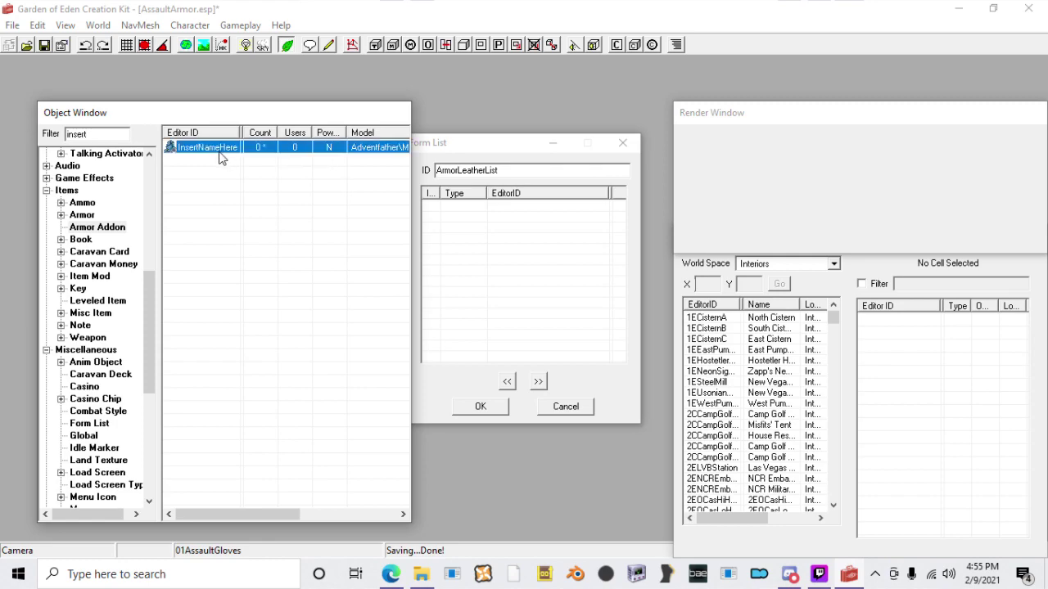
pyautogui.moveTo(205, 157); pyautogui.dragTo(495, 233)
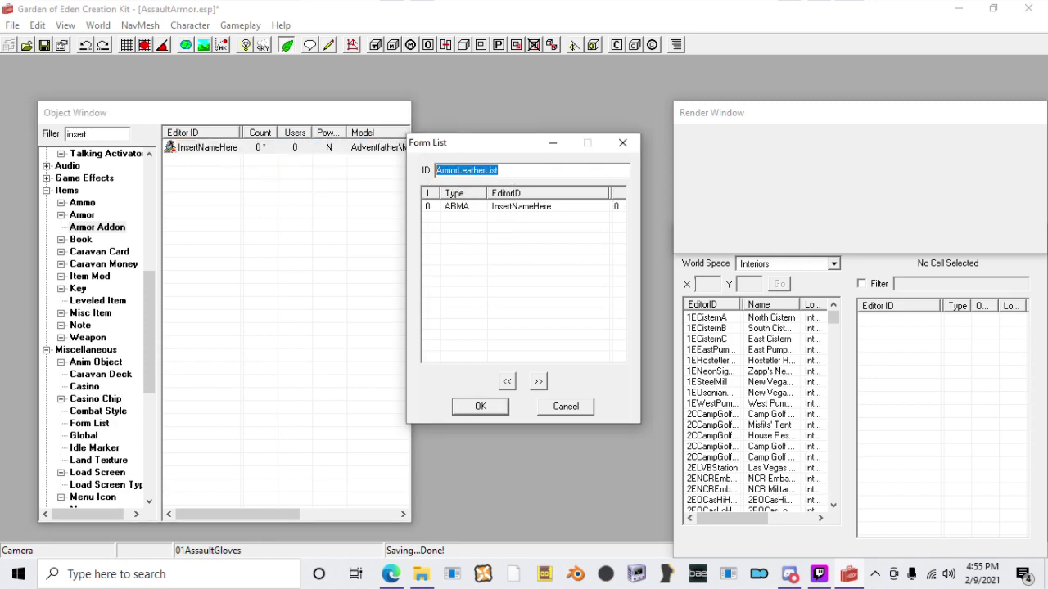
# Step: Set the form list's ID to 01NewGloveFile and create it as a new form
pyautogui.write('01NewGloveFile')
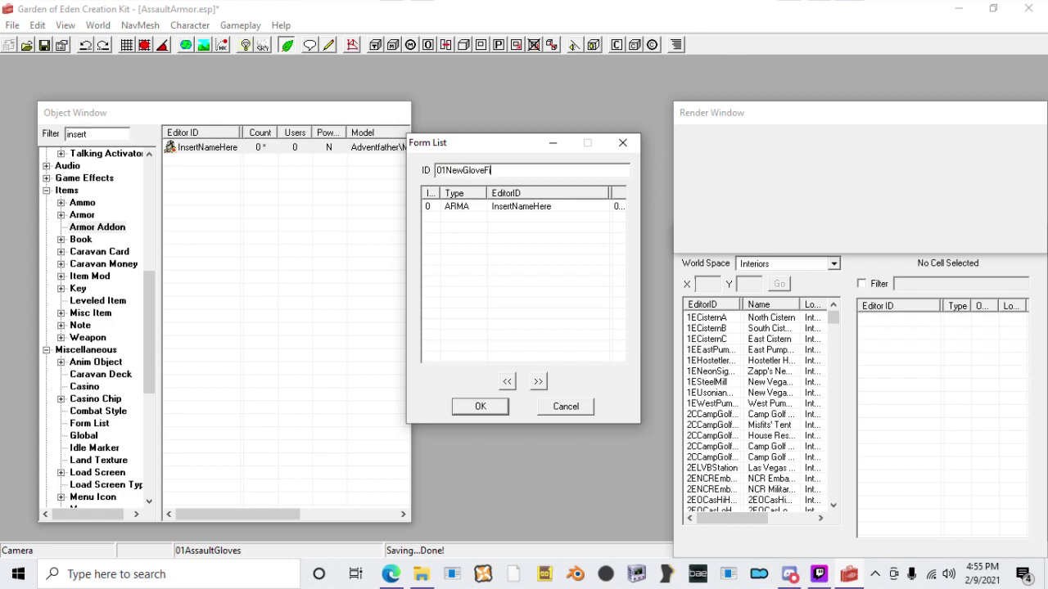
pyautogui.click(482, 407)
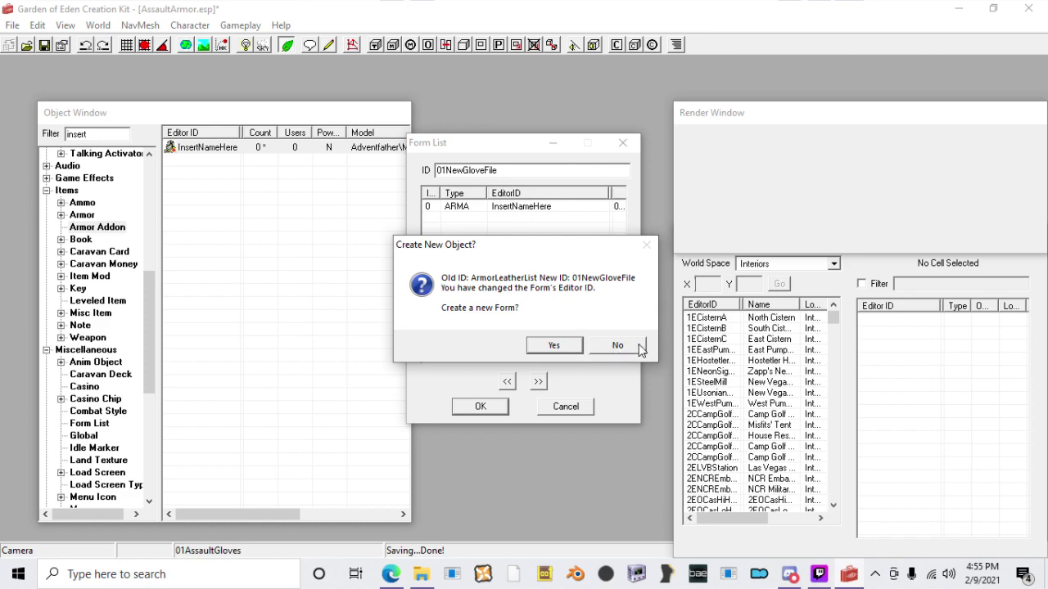
pyautogui.click(552, 346)
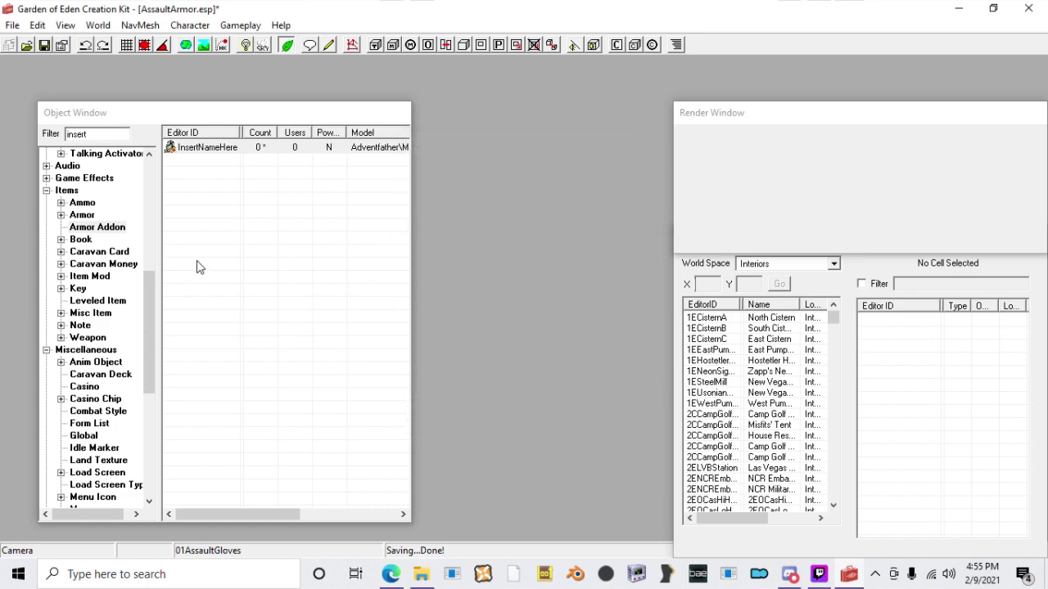
# Step: Find the 01AssaultArmor armor entry with the filter "assault" and set its biped model list to 01NewGloveFile
pyautogui.click(90, 216)
pyautogui.moveTo(102, 137); pyautogui.dragTo(13, 137)
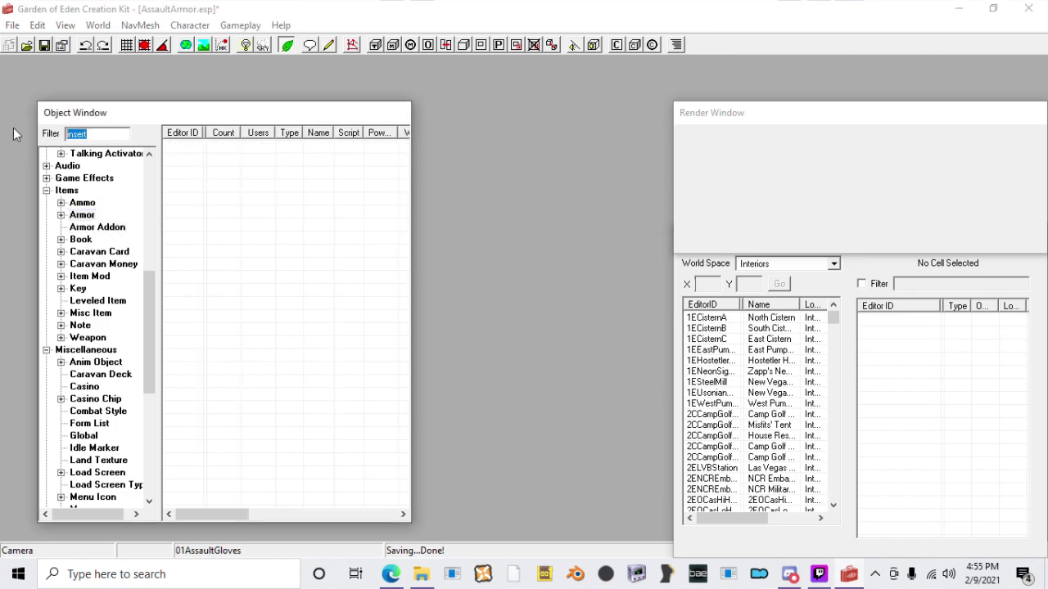
pyautogui.write('assault')
pyautogui.doubleClick(196, 144)
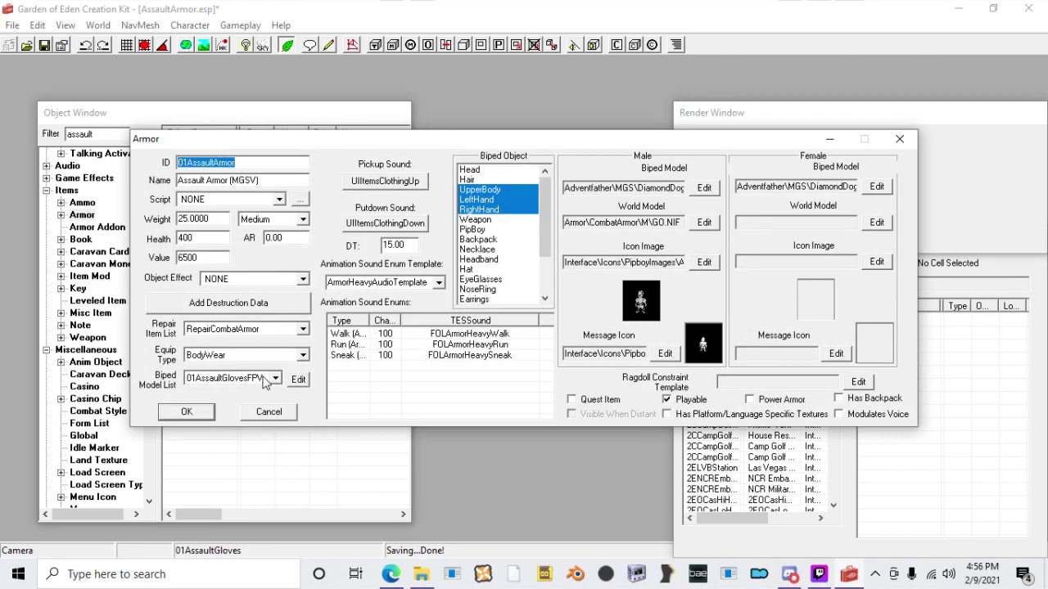
pyautogui.click(250, 379)
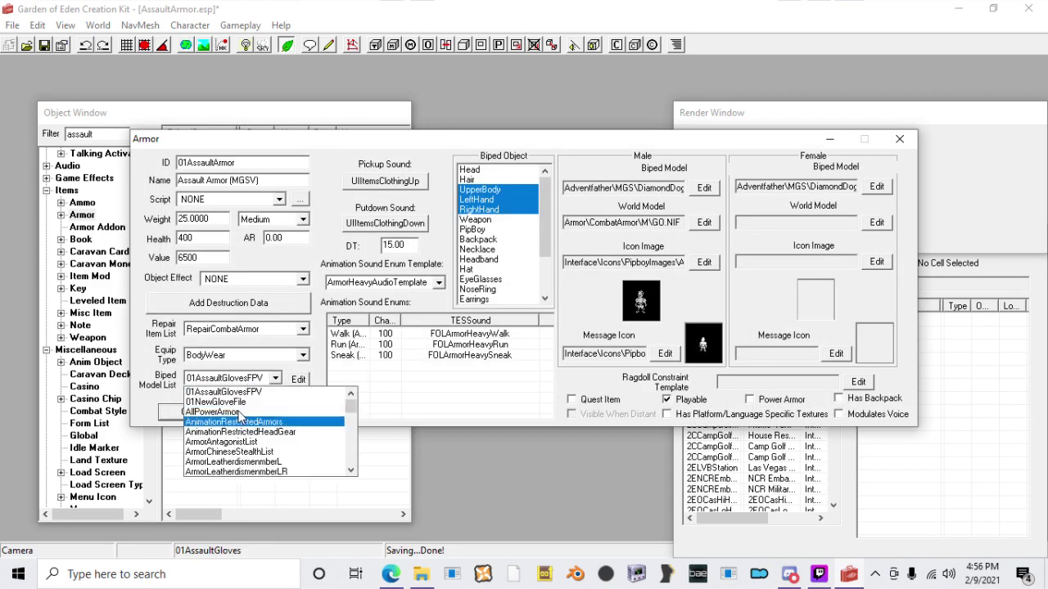
pyautogui.click(241, 402)
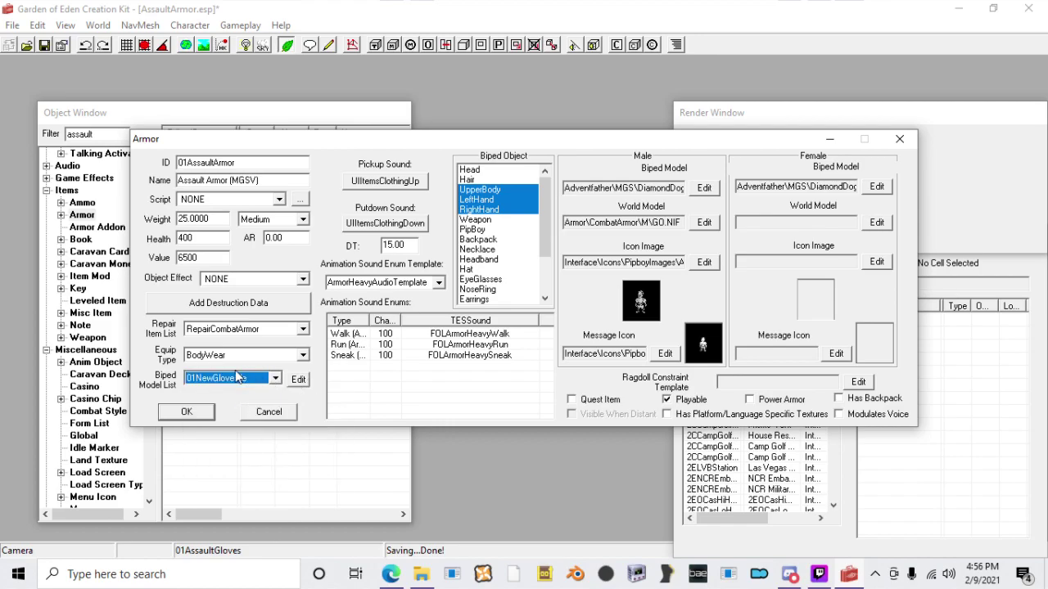
# Step: Check the InsertNameHere addon inside the 01NewGloveFile list, including its hand slots and biped models
pyautogui.click(300, 380)
pyautogui.click(582, 336)
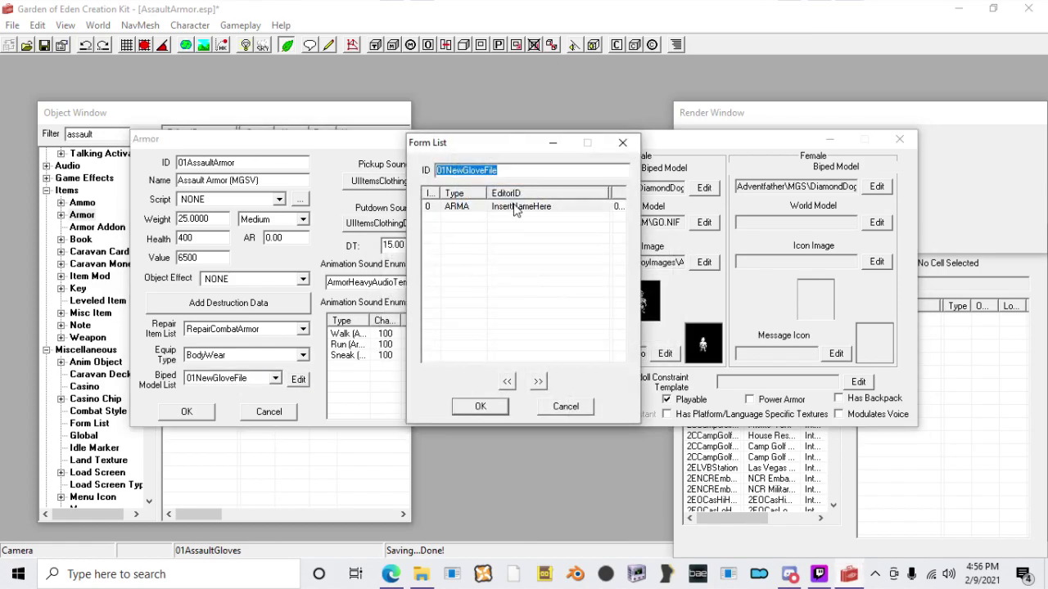
pyautogui.doubleClick(516, 207)
pyautogui.click(537, 293)
pyautogui.moveTo(592, 334); pyautogui.dragTo(611, 280)
pyautogui.click(536, 435)
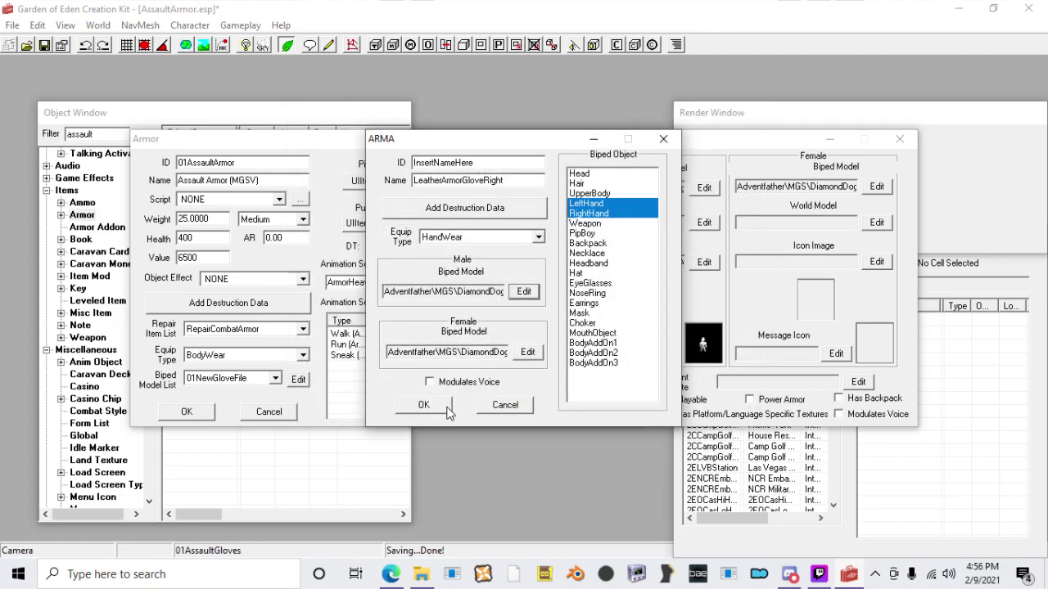
pyautogui.click(427, 406)
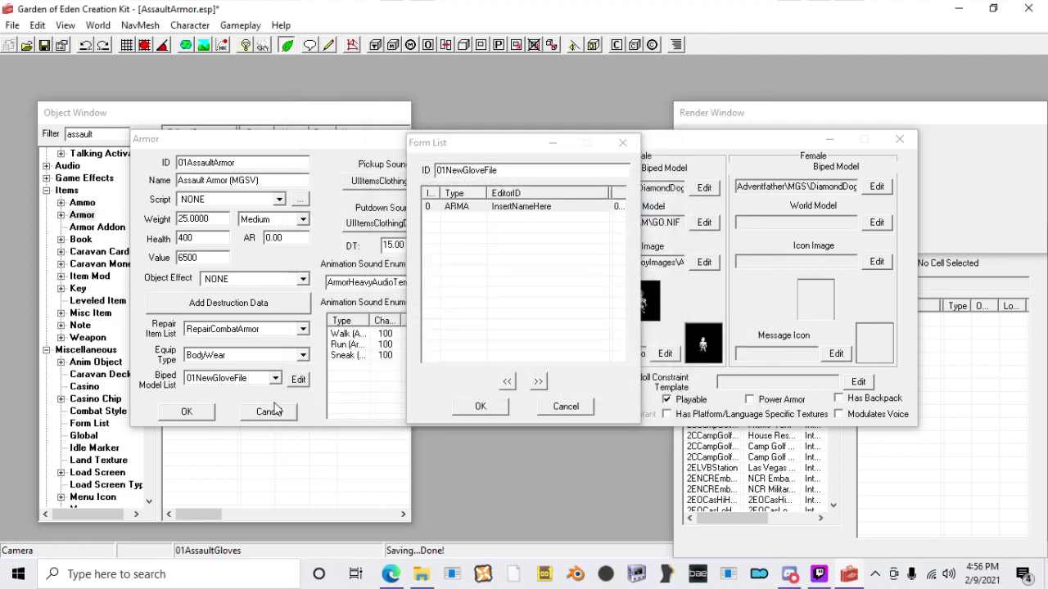
pyautogui.click(565, 406)
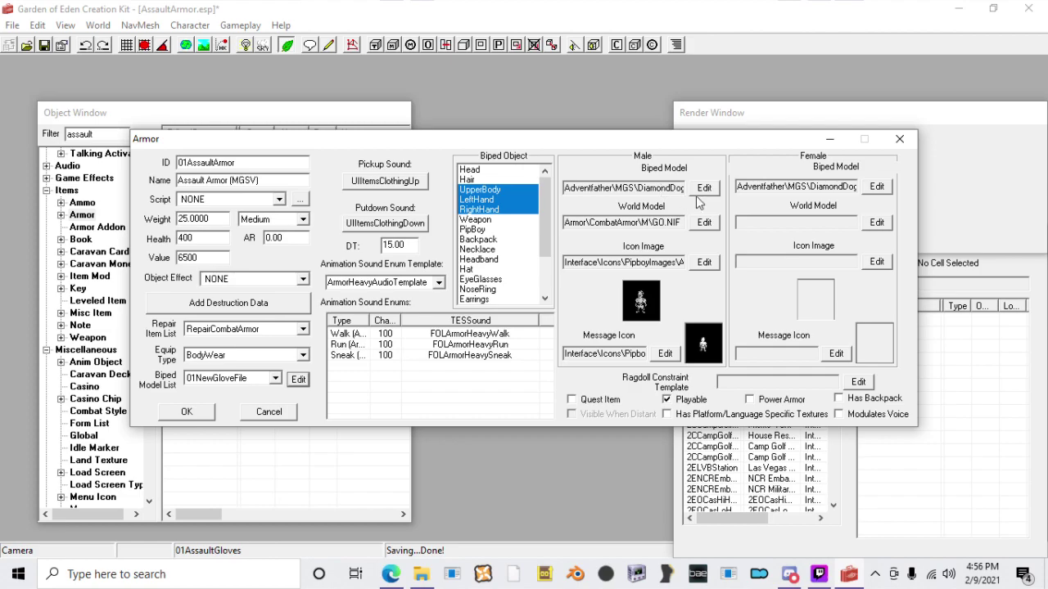
# Step: Preview the assault armor's male and female biped models and save the 01AssaultArmor changes
pyautogui.click(704, 188)
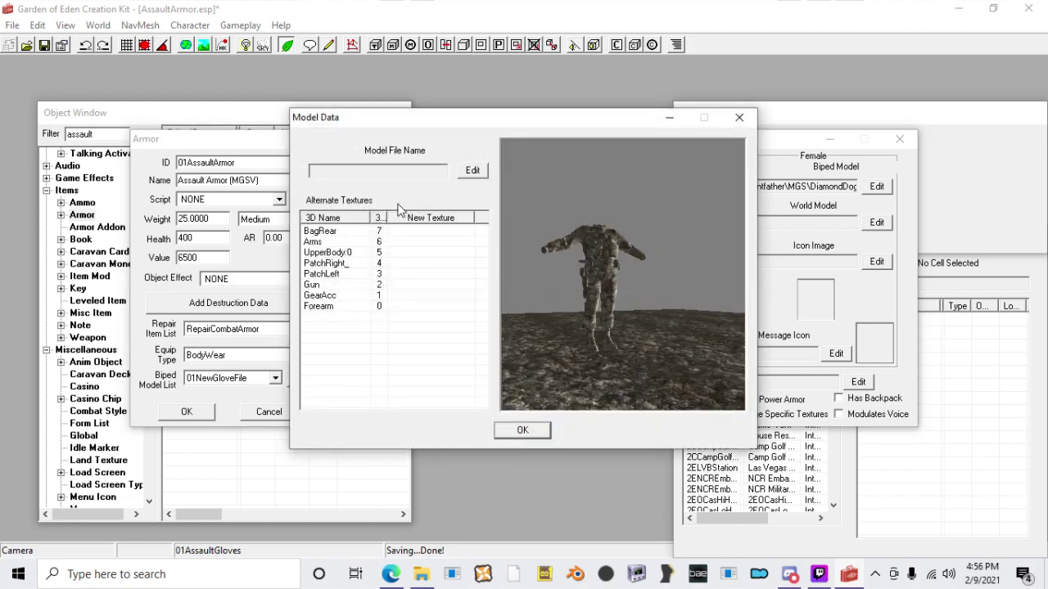
pyautogui.click(532, 431)
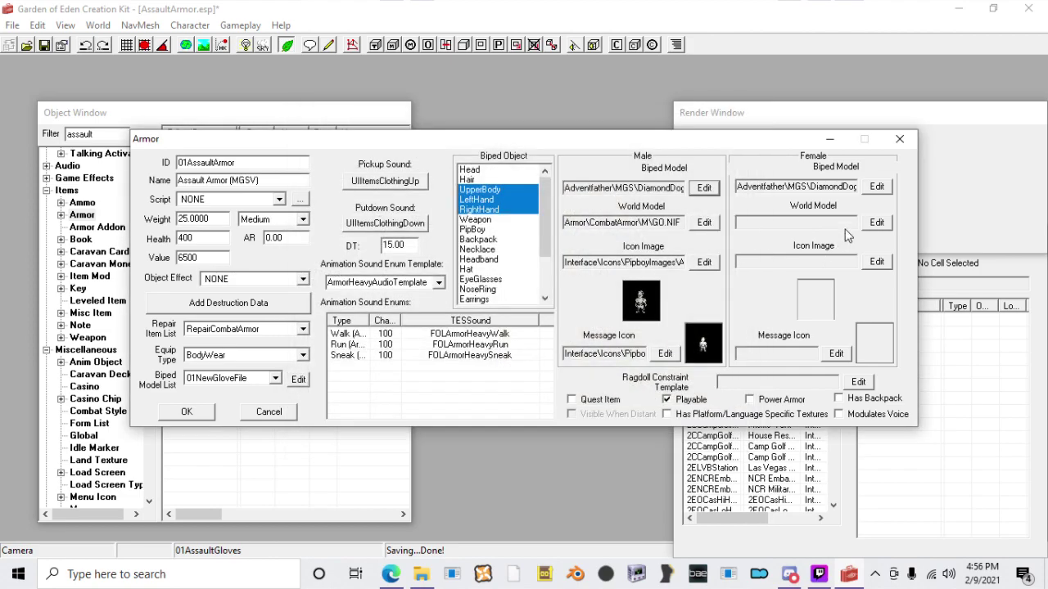
pyautogui.click(881, 190)
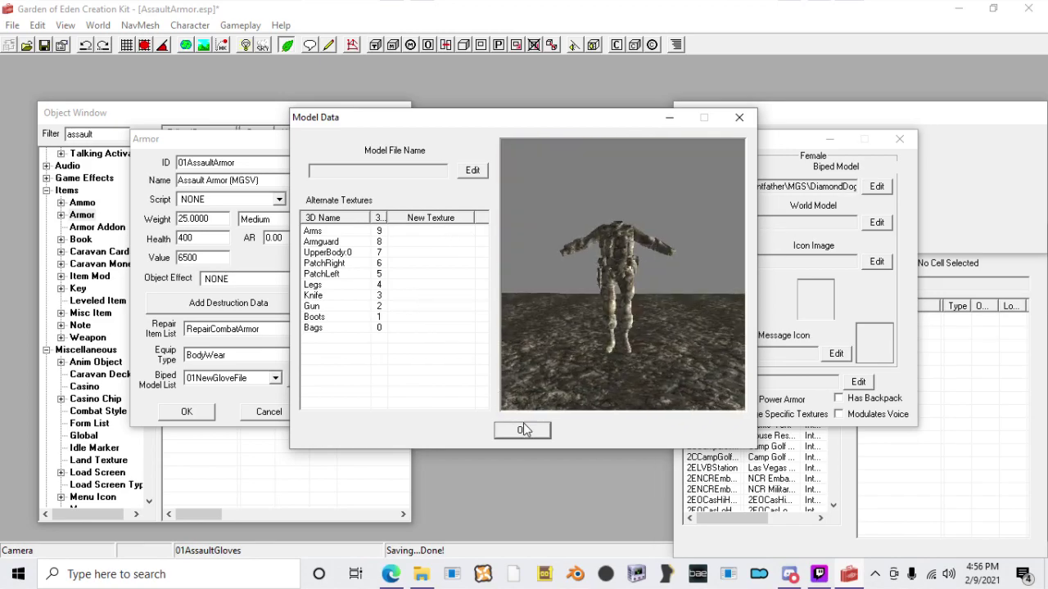
pyautogui.click(524, 428)
pyautogui.click(711, 190)
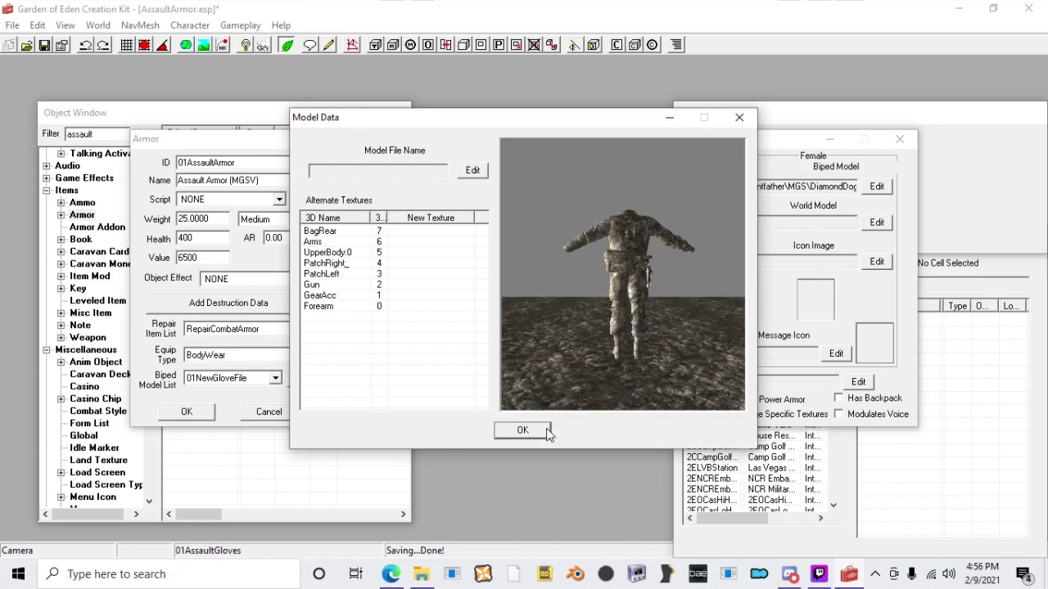
pyautogui.click(537, 431)
pyautogui.click(188, 412)
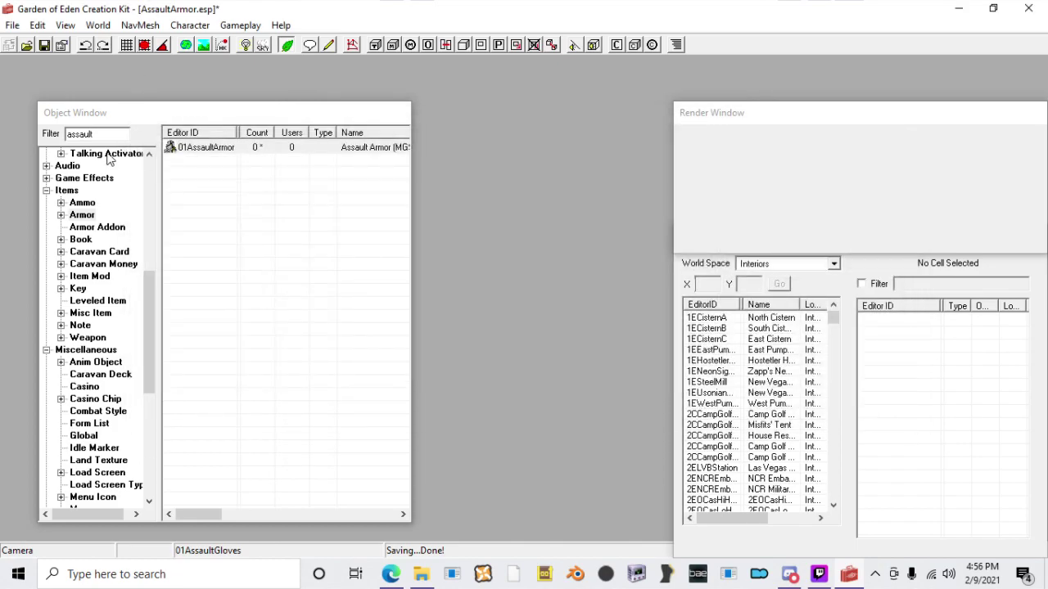
# Step: Find ArmorCombatHelmet with the filter "combat" and set its male biped model to DiamondDogsAssaultHelmMale.nif from Adventfather\MGS
pyautogui.moveTo(104, 135); pyautogui.dragTo(16, 153)
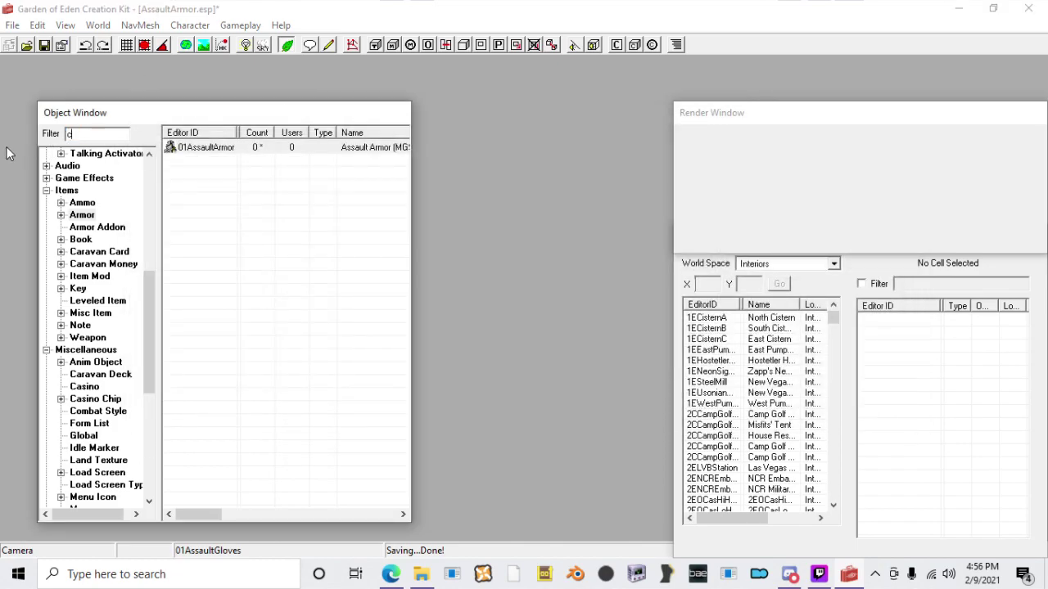
pyautogui.write('combat')
pyautogui.doubleClick(198, 174)
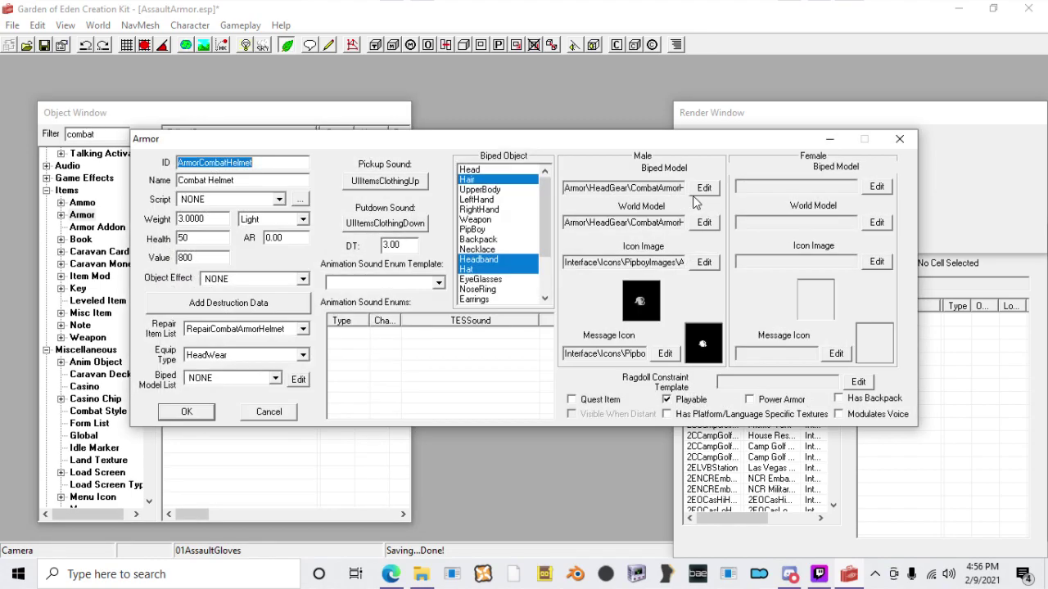
pyautogui.click(700, 189)
pyautogui.click(475, 168)
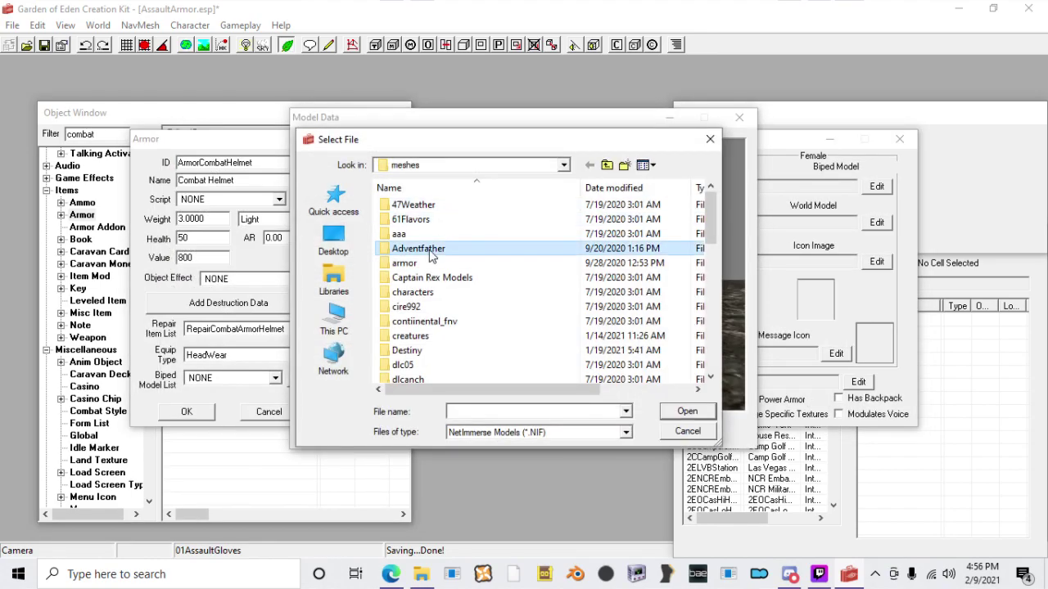
pyautogui.doubleClick(430, 251)
pyautogui.scroll(-2, 411, 348)
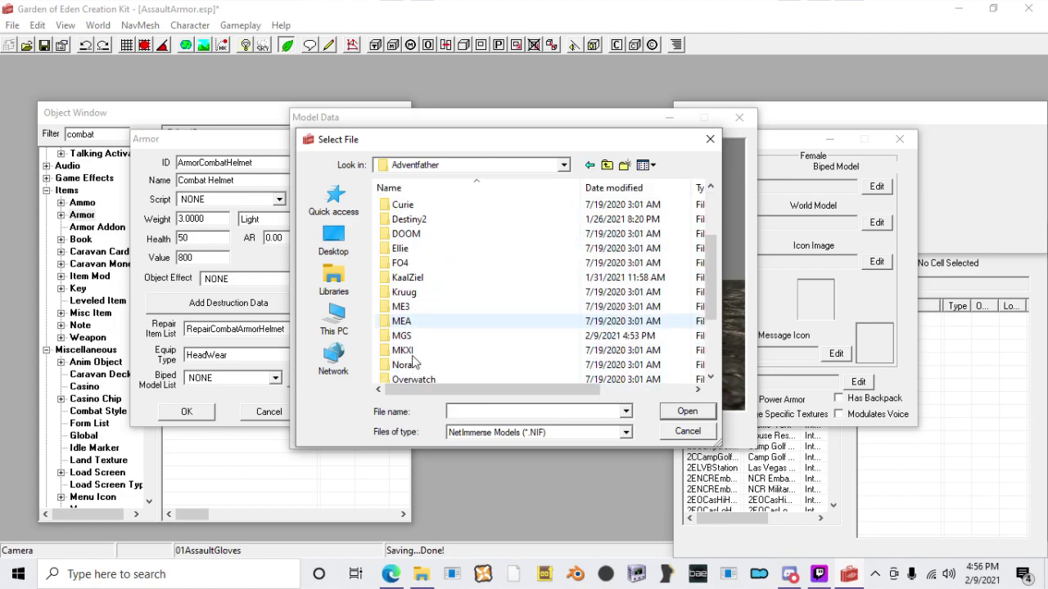
pyautogui.doubleClick(405, 336)
pyautogui.doubleClick(557, 239)
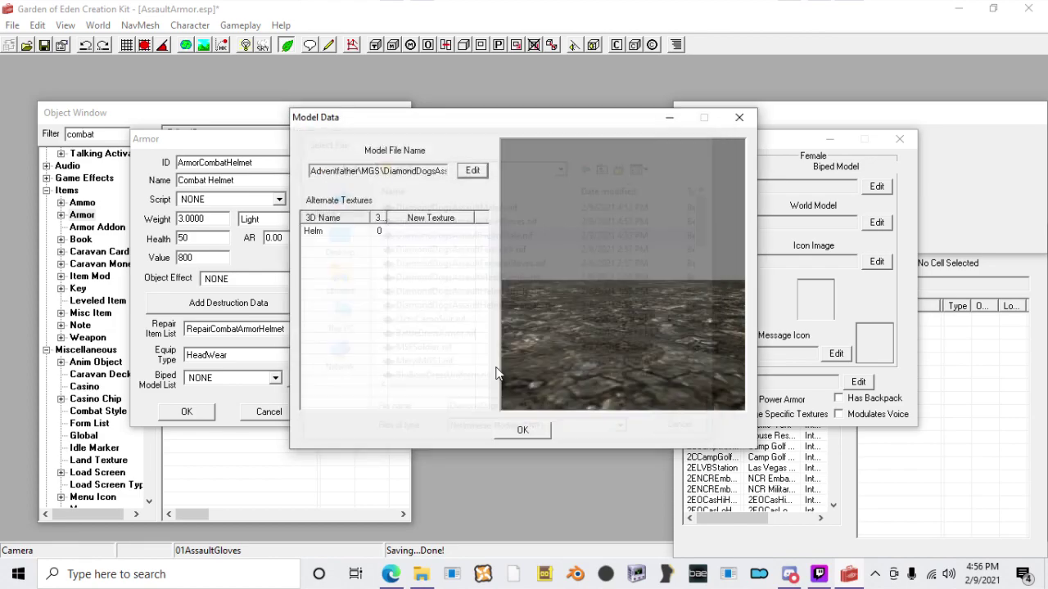
pyautogui.click(523, 430)
# Step: Set the helmet's female biped model to DiamondDogsAssaultHelmFemale.nif from the Adventfather\MGS folder
pyautogui.click(876, 185)
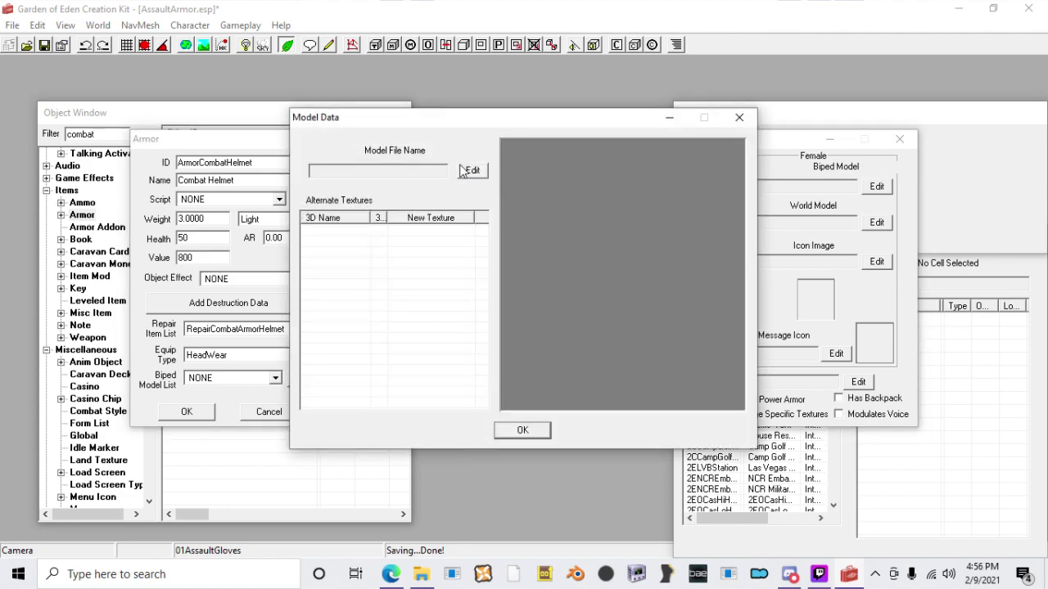
pyautogui.click(462, 170)
pyautogui.doubleClick(434, 250)
pyautogui.scroll(-2, 426, 348)
pyautogui.doubleClick(438, 345)
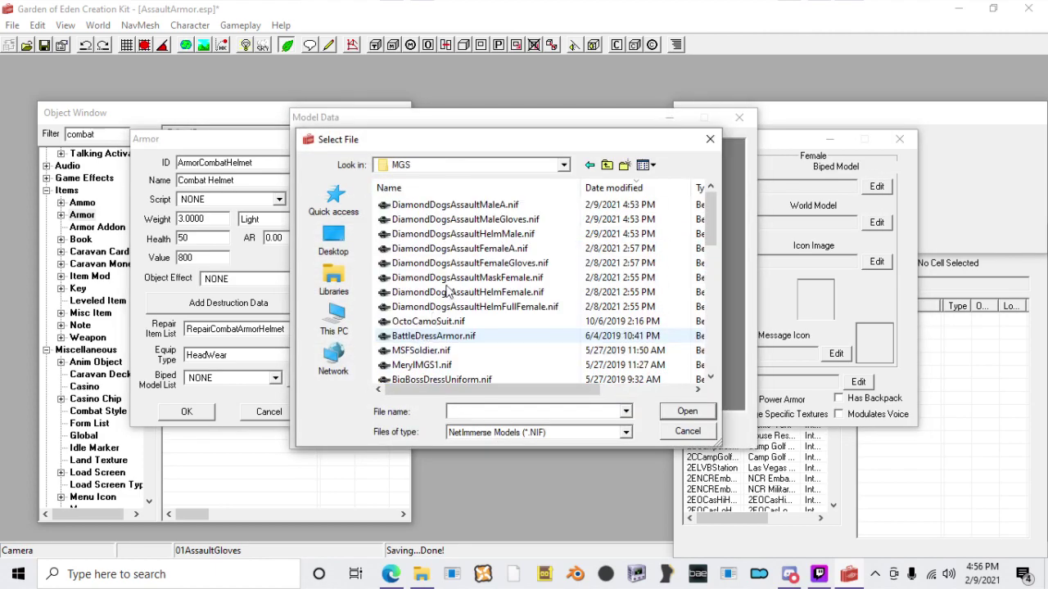
pyautogui.doubleClick(496, 292)
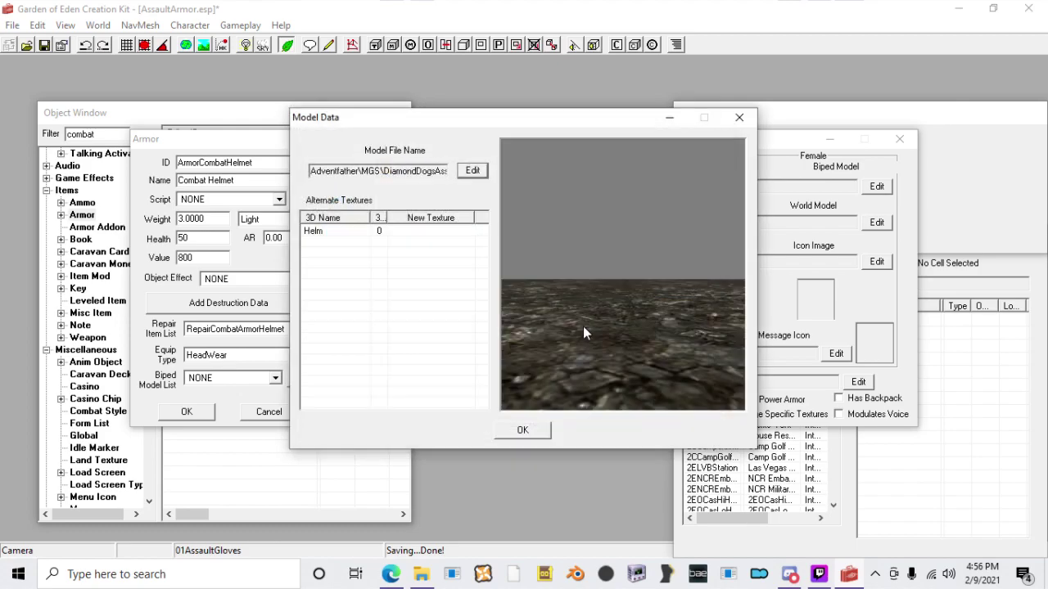
# Step: Change the helmet's female biped model to DiamondDogsAssaultHelmFullFemale.nif from the Adventfather\MGS folder
pyautogui.click(473, 171)
pyautogui.doubleClick(417, 248)
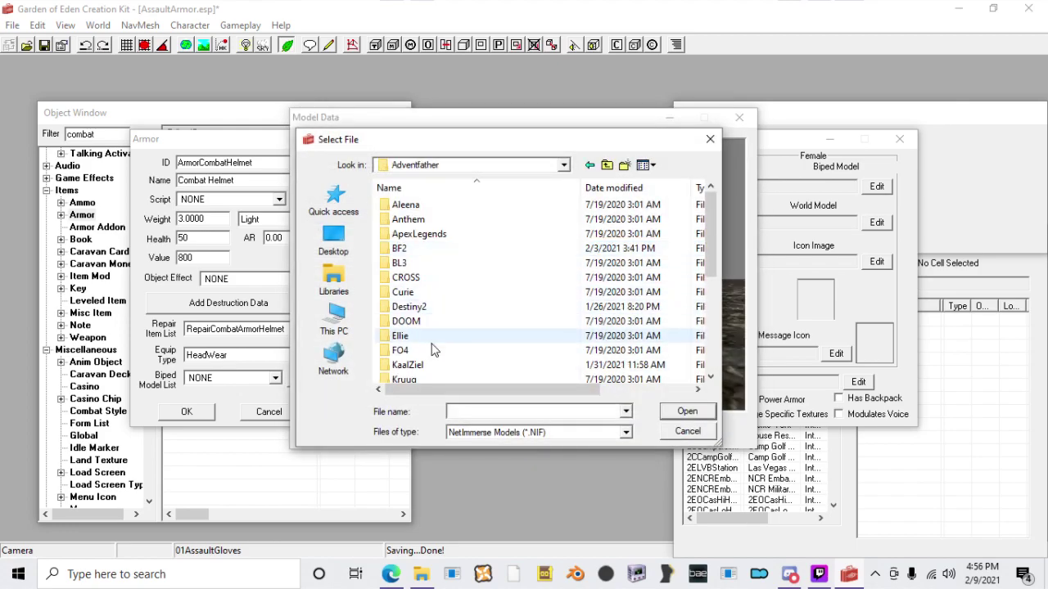
pyautogui.scroll(-3, 434, 350)
pyautogui.doubleClick(414, 300)
pyautogui.doubleClick(498, 306)
pyautogui.click(526, 427)
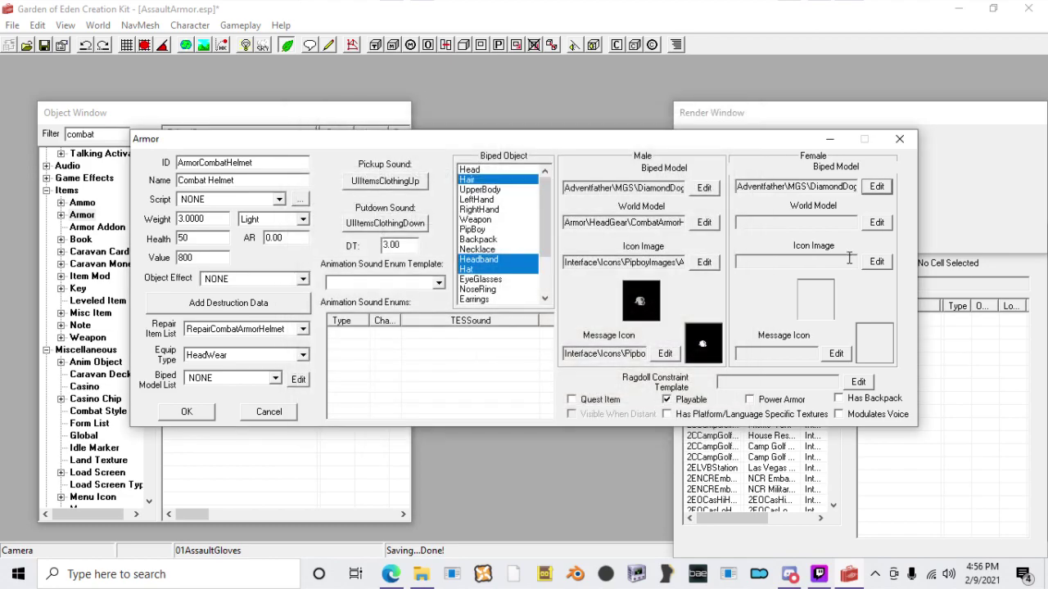
# Step: Preview the helmet's female and male biped models
pyautogui.click(877, 187)
pyautogui.moveTo(604, 247); pyautogui.dragTo(571, 415)
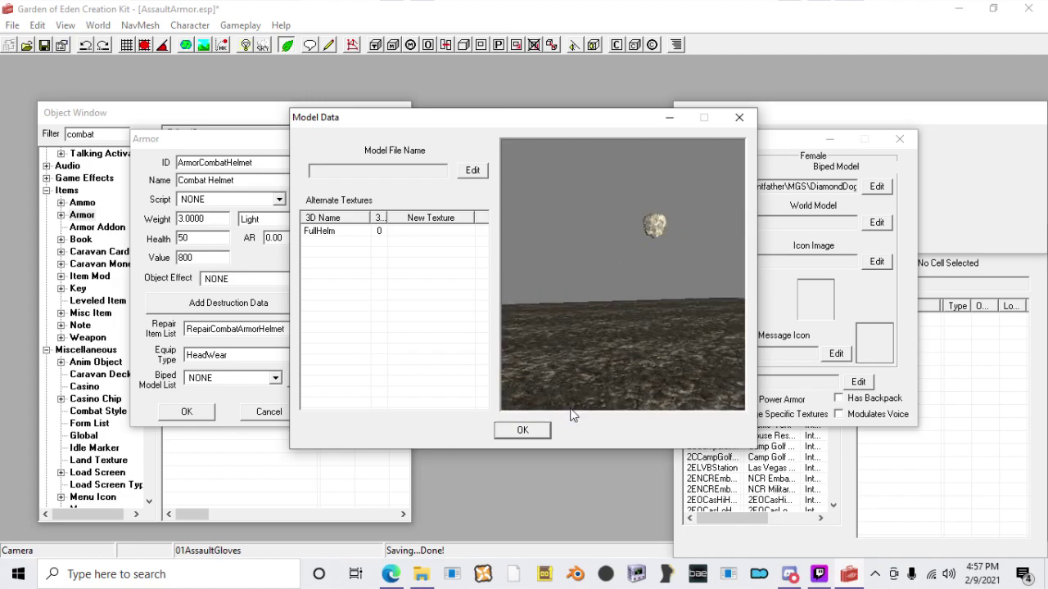
pyautogui.click(522, 431)
pyautogui.click(706, 189)
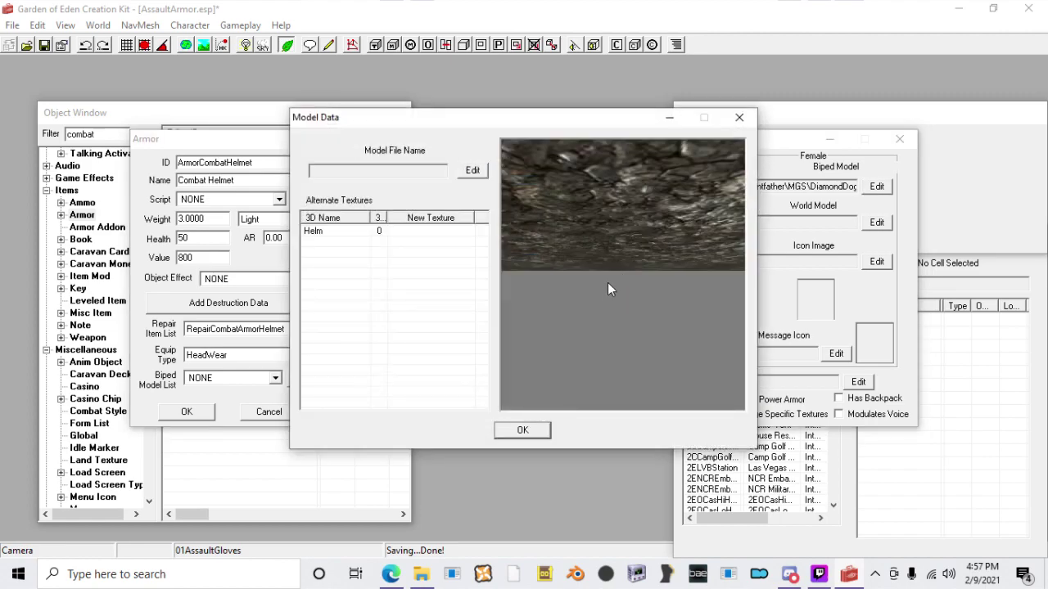
pyautogui.click(522, 430)
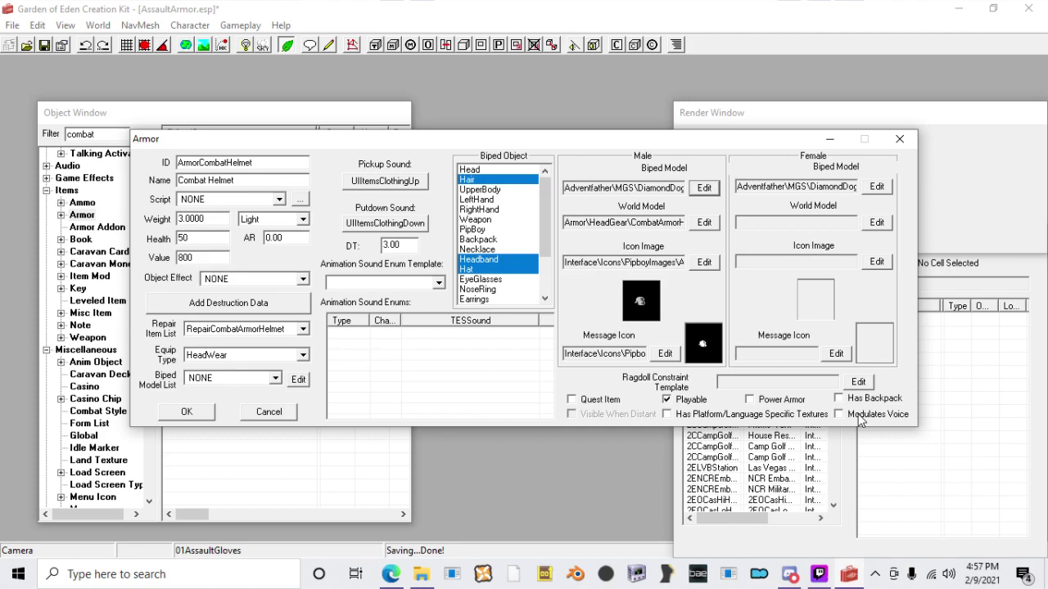
# Step: Switch to NifSkope and open the male assault helmet mesh from the MGS folder
pyautogui.click(635, 573)
pyautogui.click(35, 59)
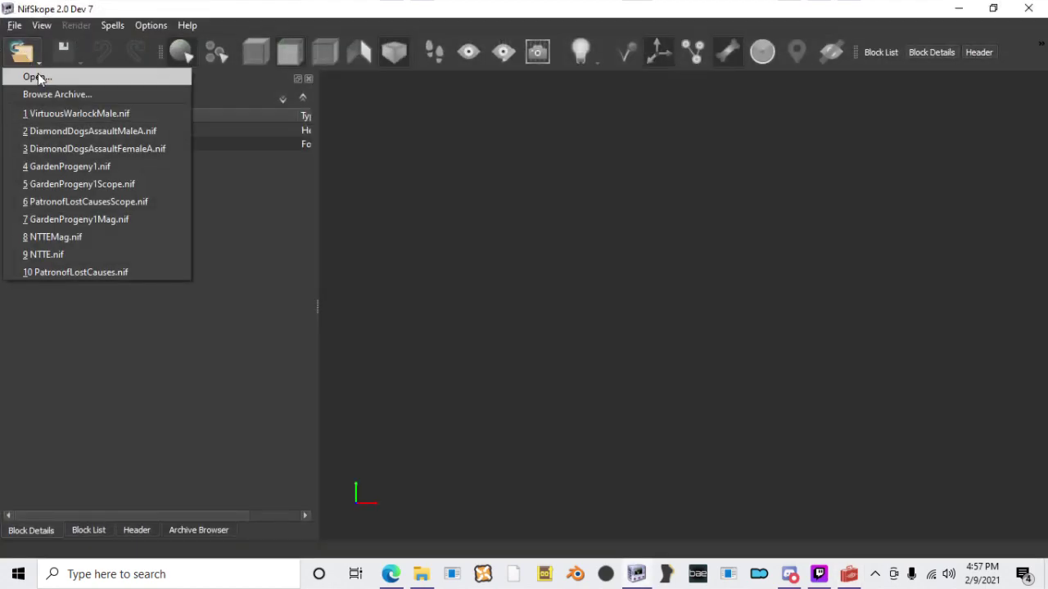
pyautogui.click(37, 77)
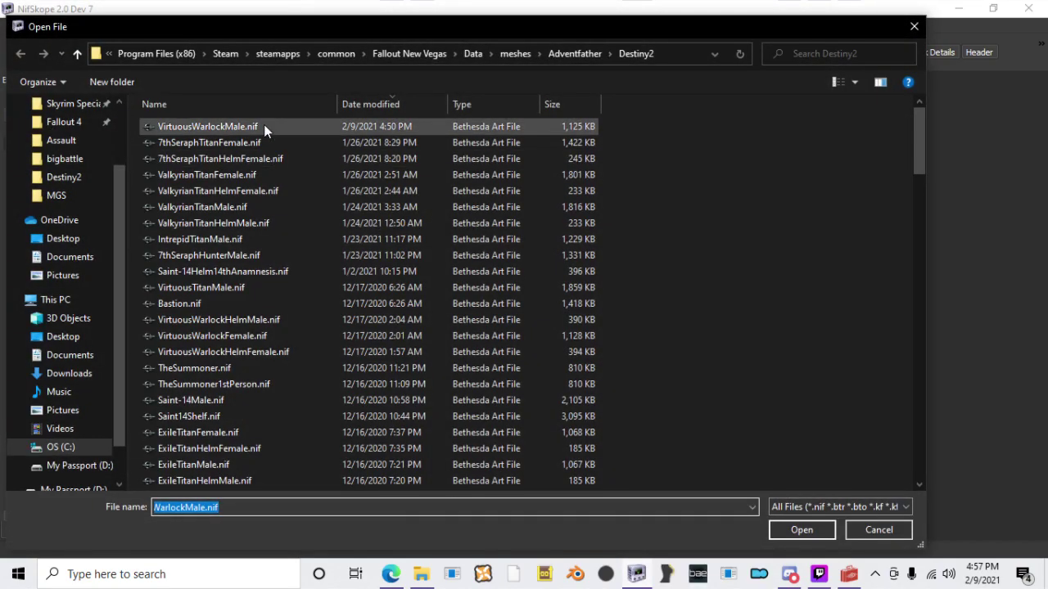
pyautogui.click(57, 195)
pyautogui.doubleClick(321, 163)
# Step: Examine the male helmet mesh from several angles and distances to judge how much of the head it covers
pyautogui.scroll(4, 737, 271)
pyautogui.moveTo(737, 272); pyautogui.dragTo(761, 225)
pyautogui.scroll(-4, 562, 326)
pyautogui.scroll(8, 562, 326)
pyautogui.scroll(3, 552, 260)
pyautogui.scroll(-5, 758, 216)
pyautogui.scroll(2, 761, 225)
# Step: Return to the G.E.C.K. and add Head to the combat helmet's biped object slots
pyautogui.click(853, 577)
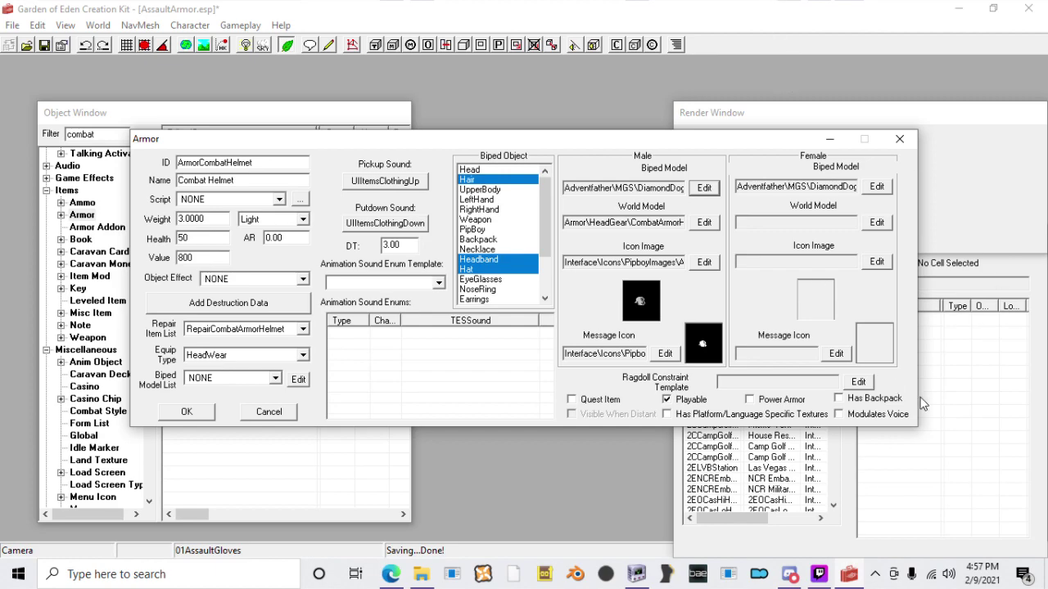
pyautogui.click(852, 410)
pyautogui.click(486, 170)
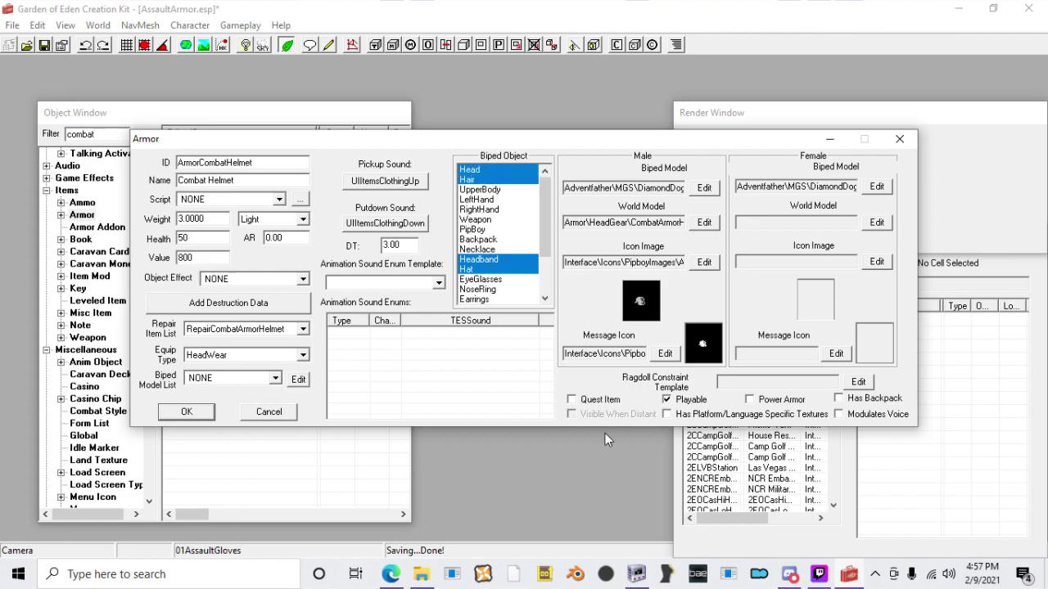
# Step: Switch back to NifSkope and inspect the helmet mesh again up close
pyautogui.click(635, 575)
pyautogui.scroll(3, 713, 294)
pyautogui.scroll(-1, 677, 282)
pyautogui.moveTo(678, 278); pyautogui.dragTo(642, 279)
# Step: Switch to Outfit Studio and import the assault helmet mesh from its NIF file
pyautogui.click(667, 577)
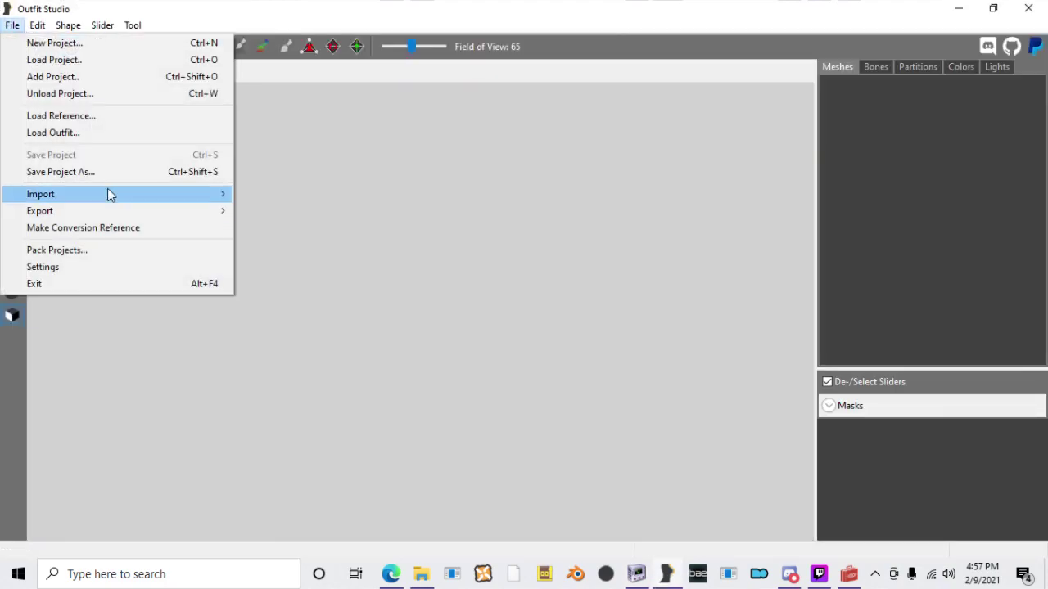
pyautogui.moveTo(108, 191)
pyautogui.click(233, 194)
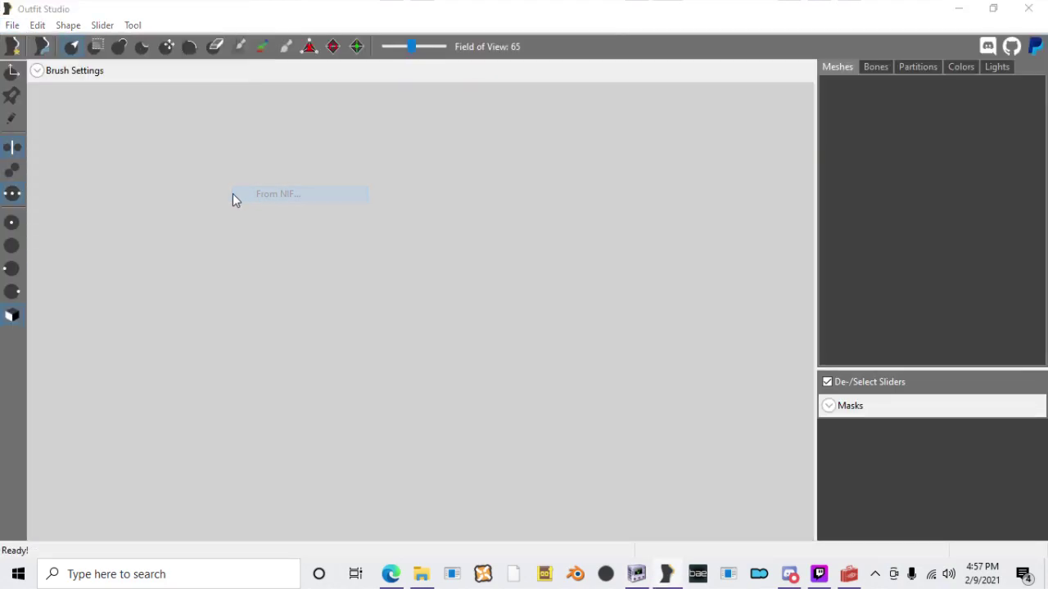
pyautogui.doubleClick(246, 183)
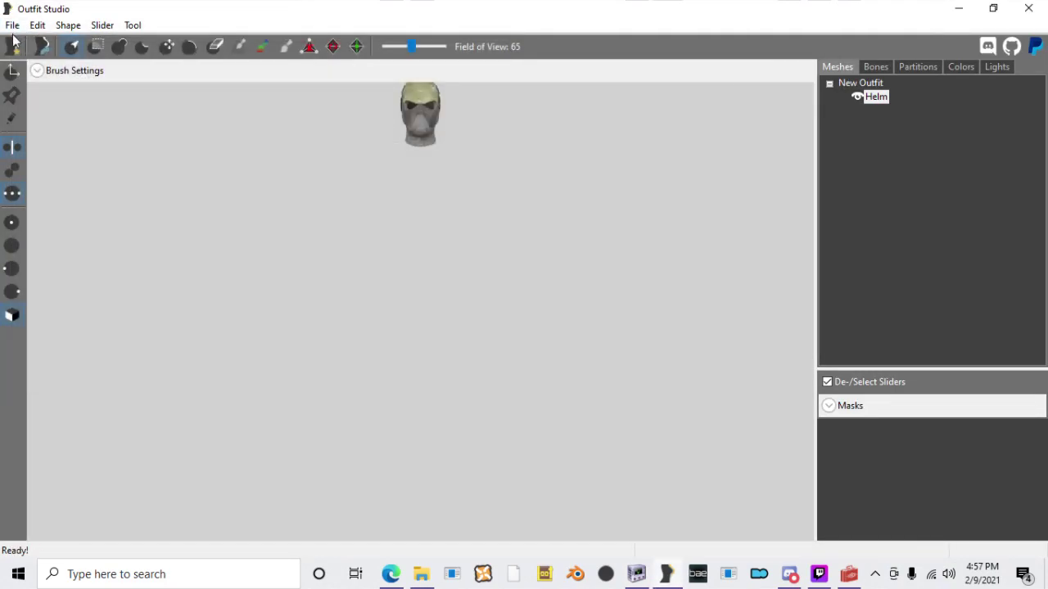
# Step: Import the male head NIF from the BasicFiles folder alongside the helmet and view the two together at an angle
pyautogui.click(12, 25)
pyautogui.moveTo(114, 196)
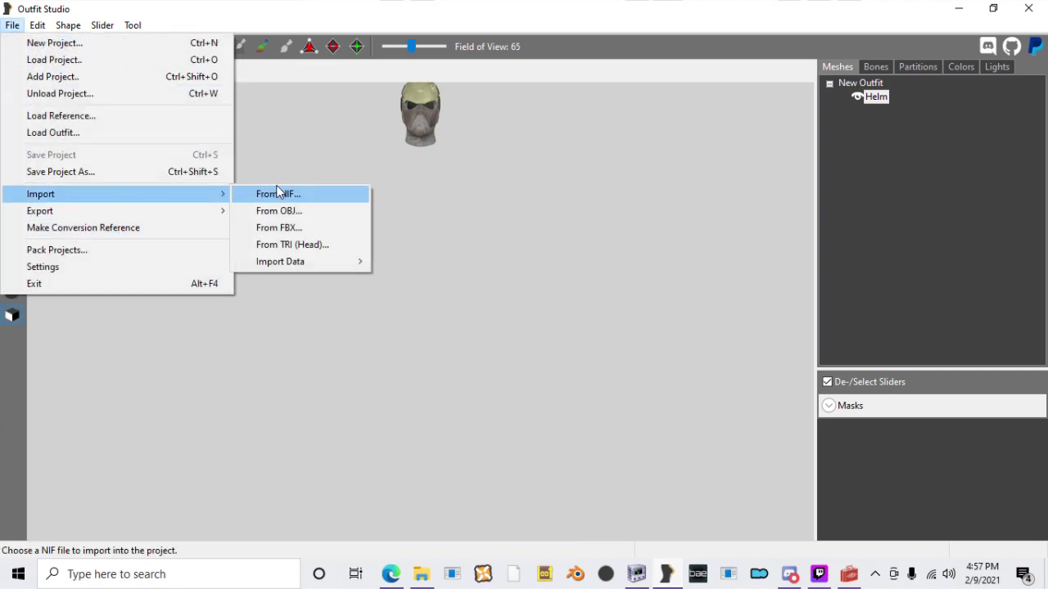
pyautogui.click(278, 199)
pyautogui.click(72, 238)
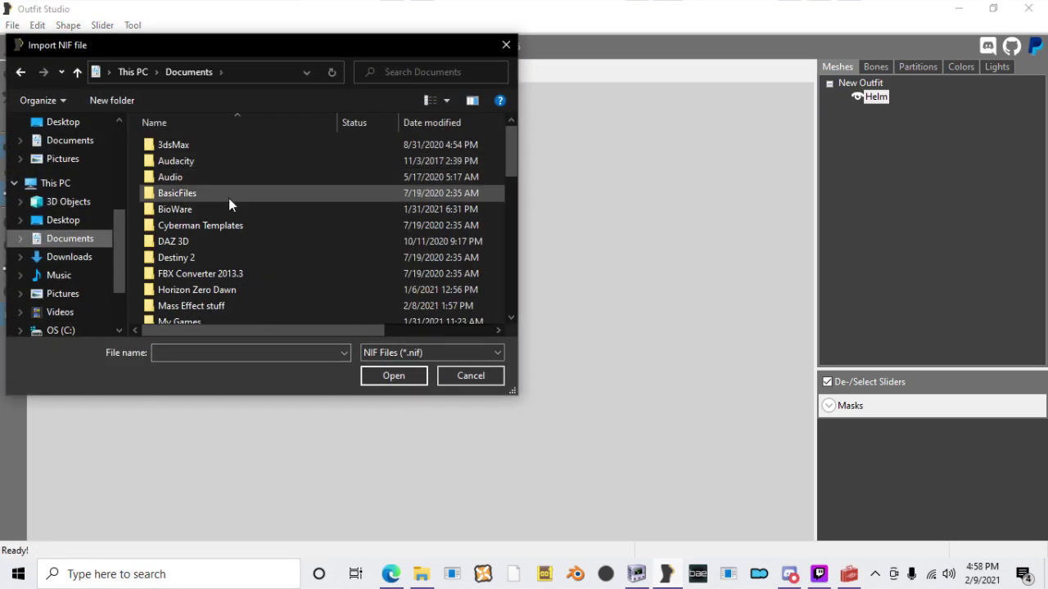
pyautogui.doubleClick(228, 198)
pyautogui.doubleClick(241, 163)
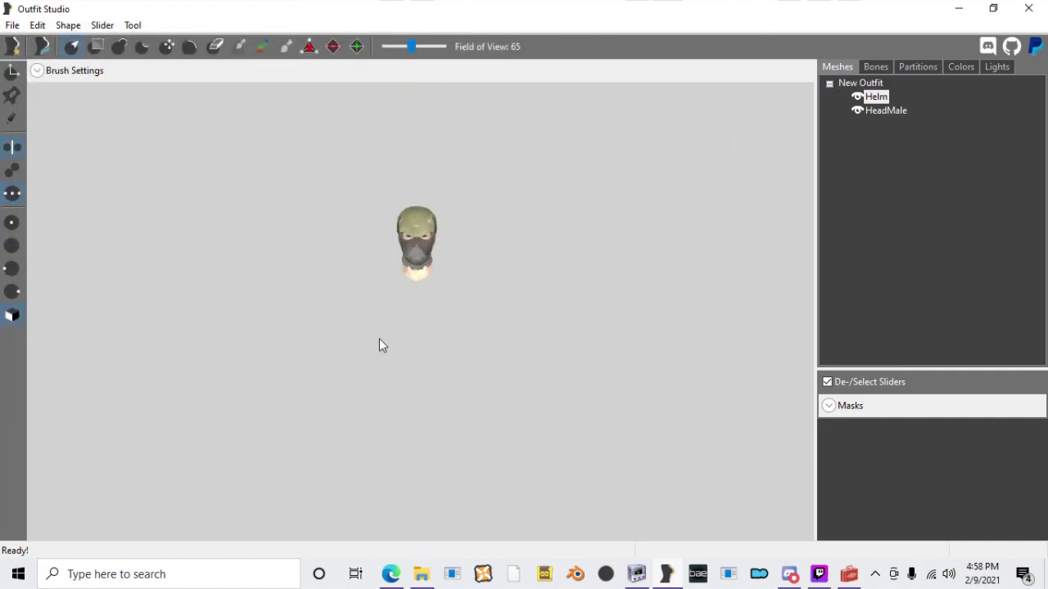
pyautogui.moveTo(455, 301); pyautogui.dragTo(826, 482, button='right')
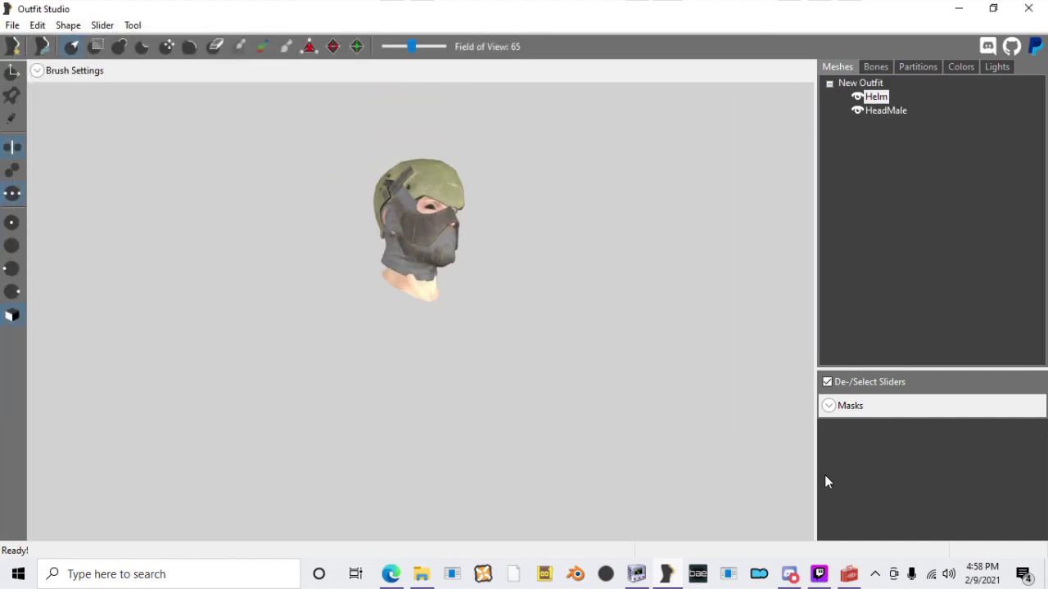
# Step: Return to the G.E.C.K. and remove Head from the combat helmet's biped object slots
pyautogui.click(831, 579)
pyautogui.click(856, 580)
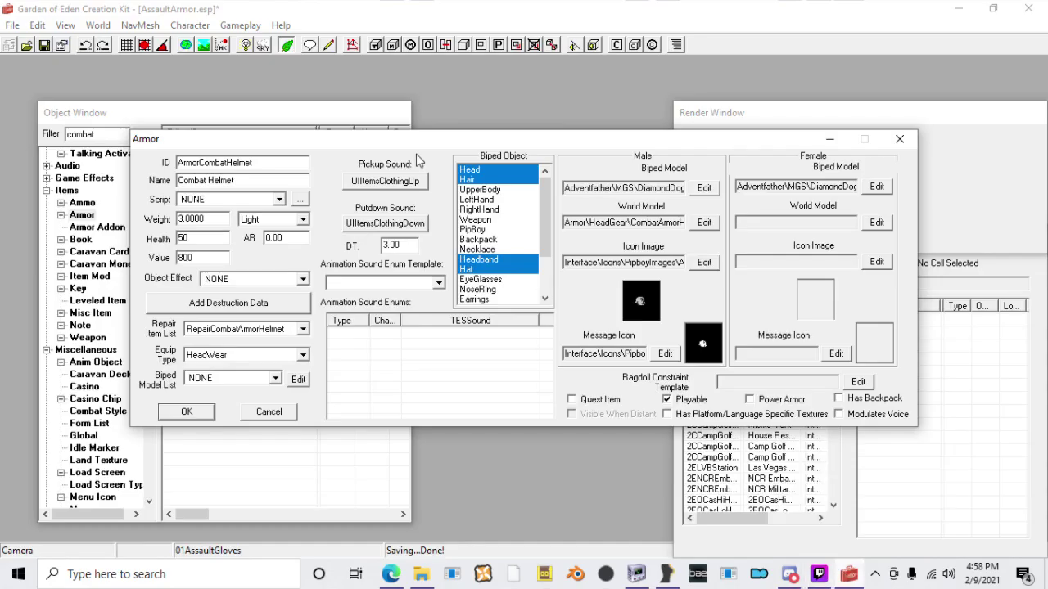
pyautogui.click(493, 171)
# Step: Switch back to Outfit Studio and examine from the side how the helmet fits over the male head
pyautogui.click(664, 576)
pyautogui.scroll(5, 492, 332)
pyautogui.moveTo(492, 335); pyautogui.dragTo(384, 329, button='right')
pyautogui.scroll(-5, 350, 311)
pyautogui.scroll(4, 384, 330)
pyautogui.scroll(-3, 384, 330)
pyautogui.scroll(4, 387, 325)
pyautogui.scroll(-3, 386, 324)
# Step: Activate the Inflate brush and check the helmet and head from further angles for areas where the skin clips through
pyautogui.click(133, 24)
pyautogui.moveTo(143, 43)
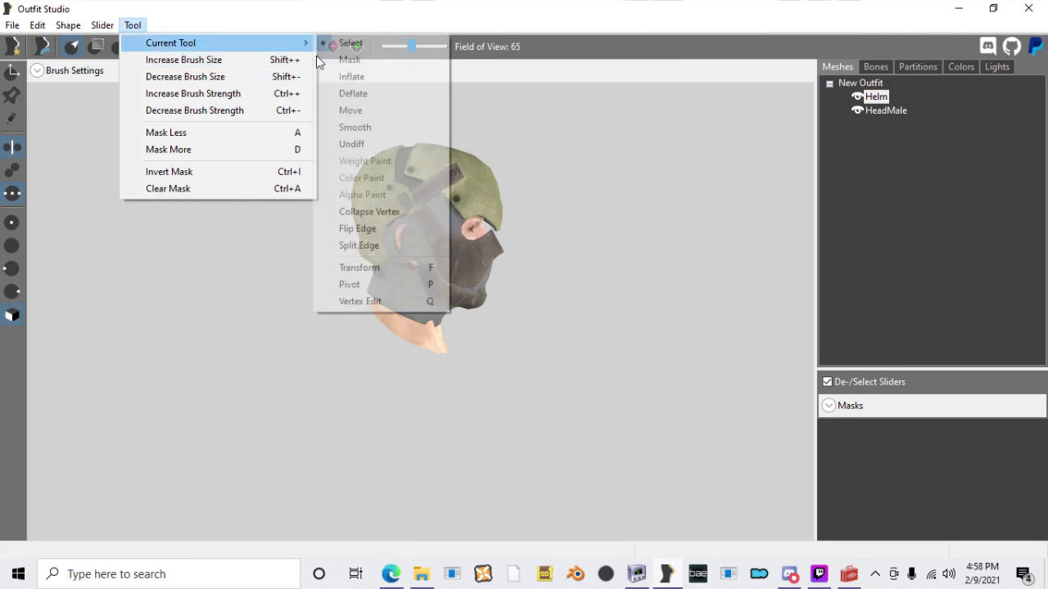
pyautogui.click(352, 76)
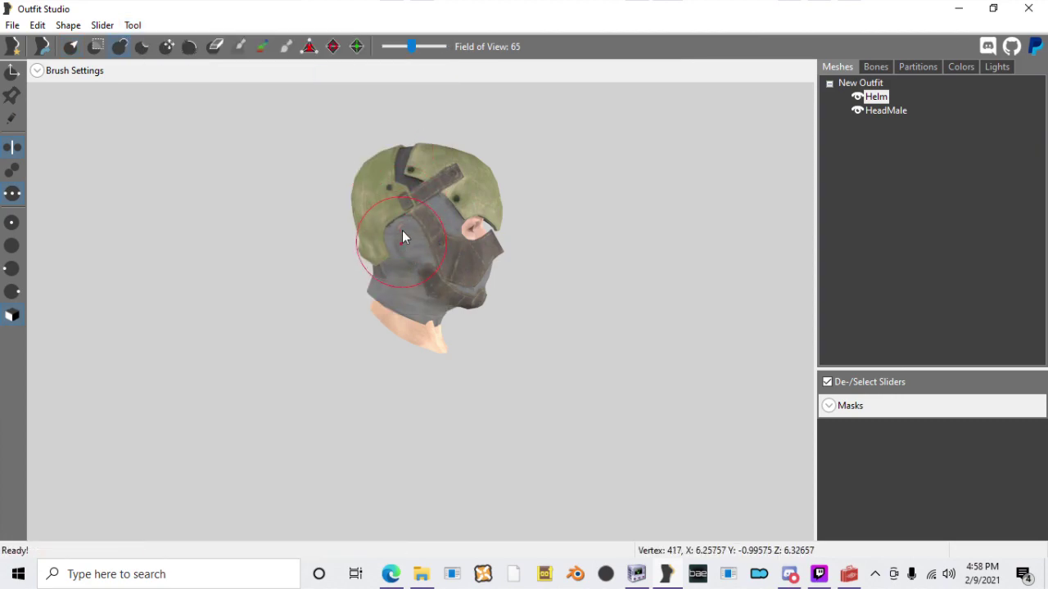
pyautogui.scroll(-4, 590, 279)
pyautogui.moveTo(598, 278)
pyautogui.mouseDown(button='right')
pyautogui.moveTo(410, 293)
pyautogui.moveTo(535, 279)
pyautogui.moveTo(390, 322)
pyautogui.moveTo(624, 311)
pyautogui.moveTo(650, 330)
pyautogui.moveTo(374, 314)
pyautogui.mouseUp(button='right')
pyautogui.scroll(2, 410, 293)
pyautogui.scroll(-3, 401, 311)
pyautogui.scroll(3, 456, 306)
pyautogui.scroll(-2, 391, 324)
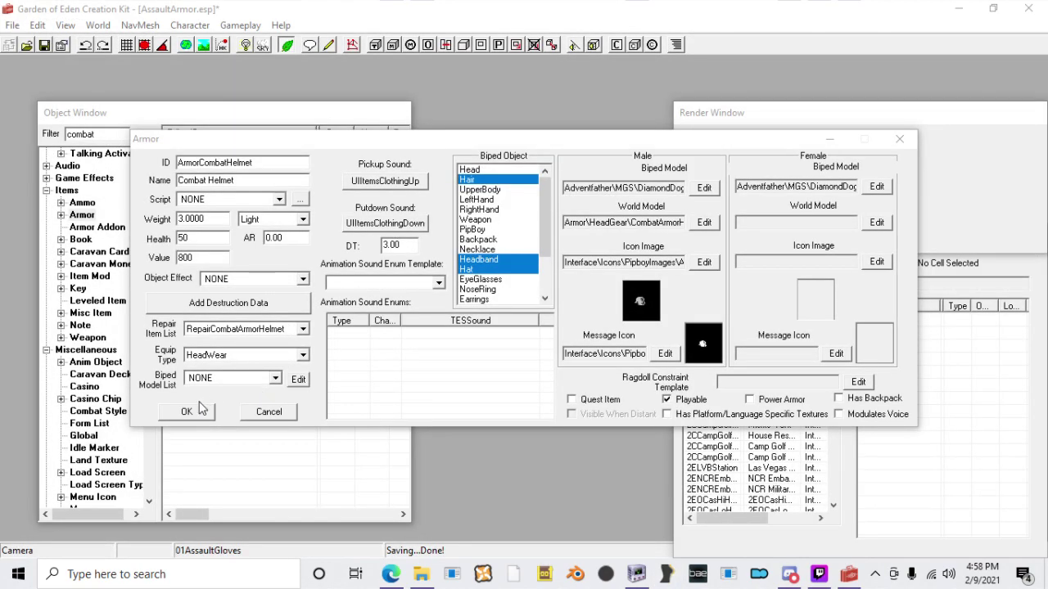
# Step: Accept the combat helmet's changes in the G.E.C.K. and close the editor
pyautogui.click(200, 410)
pyautogui.click(1029, 8)
pyautogui.click(537, 336)
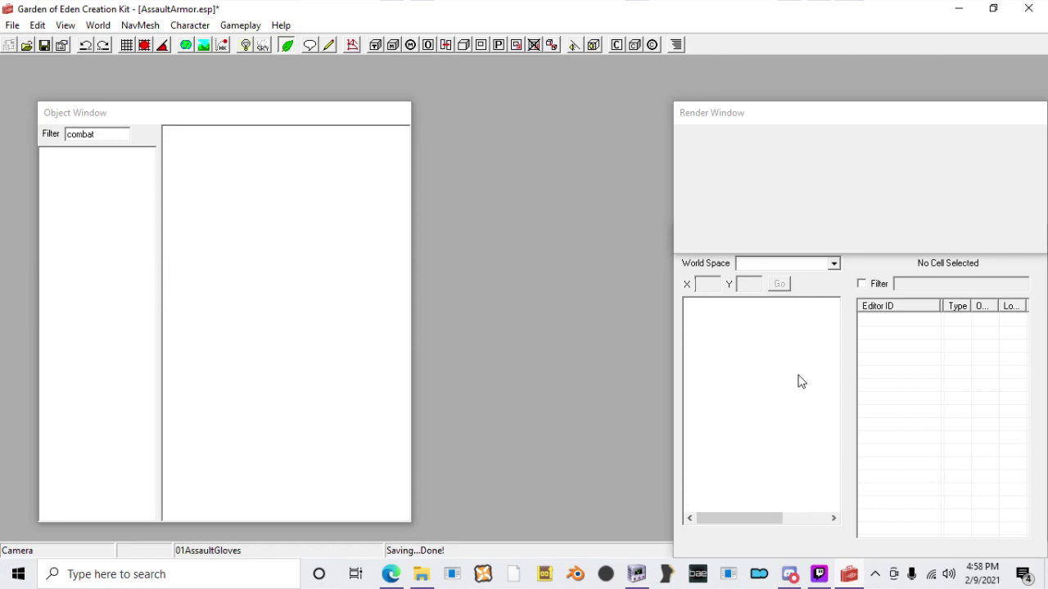